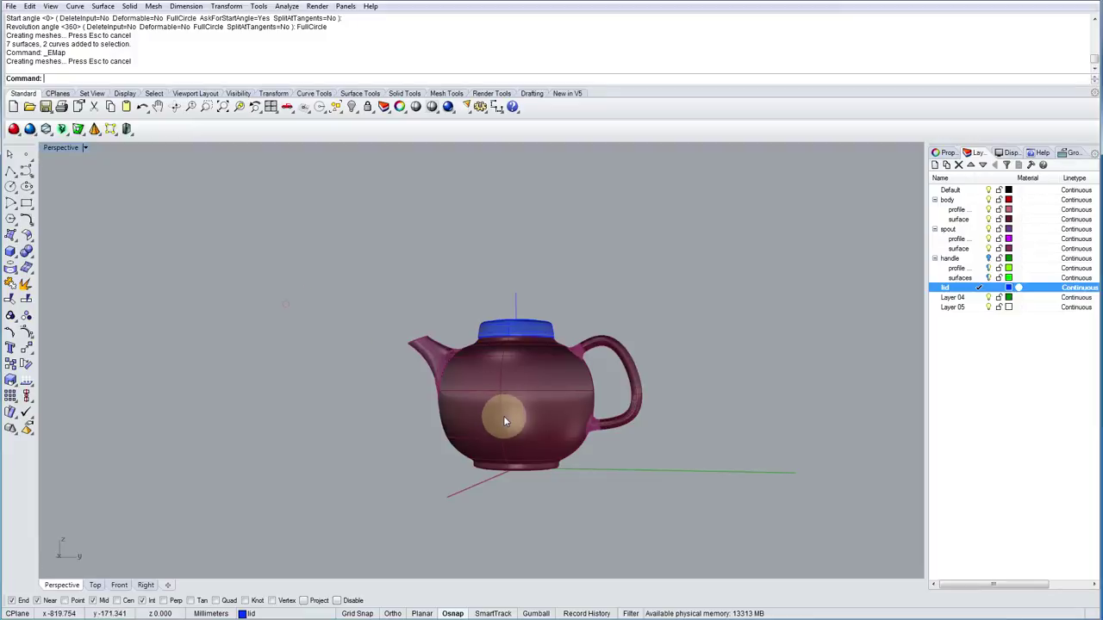
# Discard the finished teapot model and start a new file from the Small Objects - Millimeters template.
pyautogui.moveTo(437, 414); pyautogui.dragTo(536, 402, button='right')
pyautogui.moveTo(457, 262); pyautogui.dragTo(424, 308, button='right')
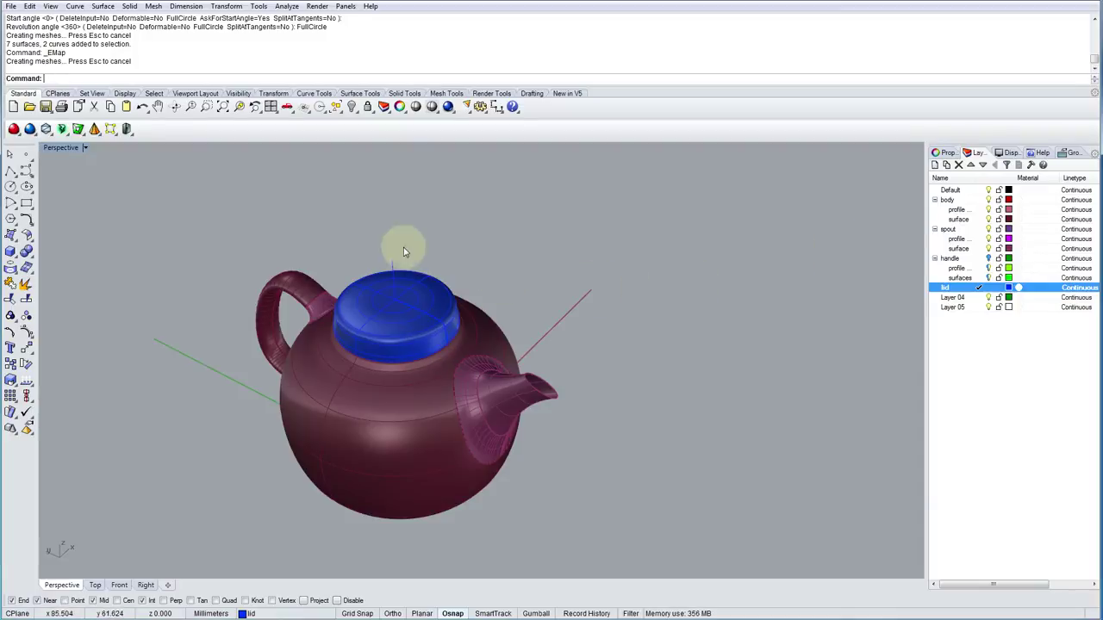
pyautogui.click(11, 7)
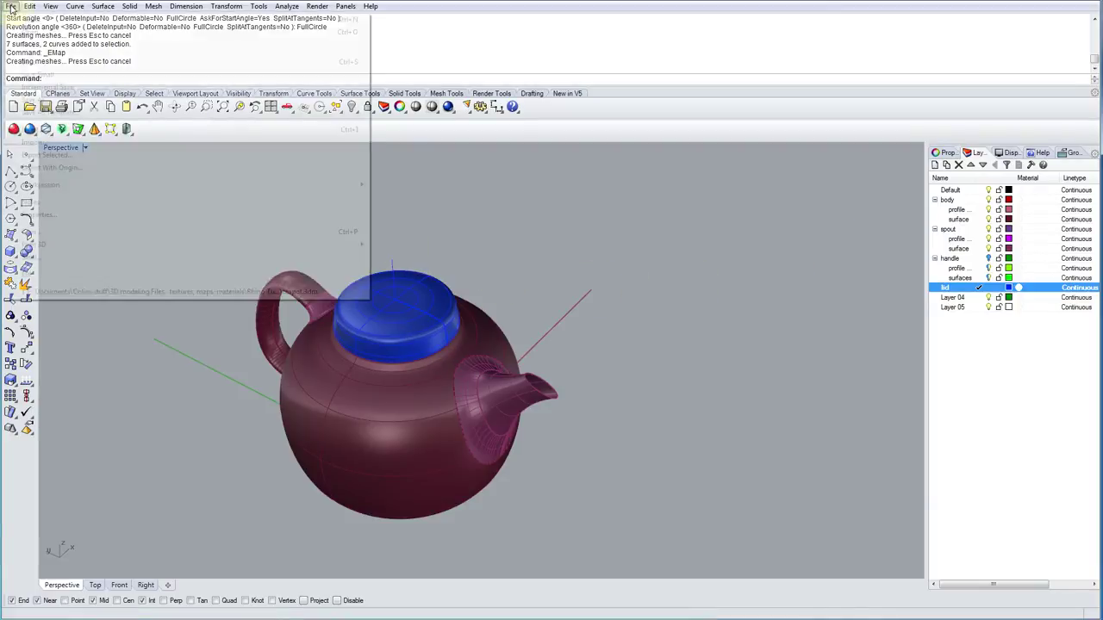
pyautogui.click(33, 19)
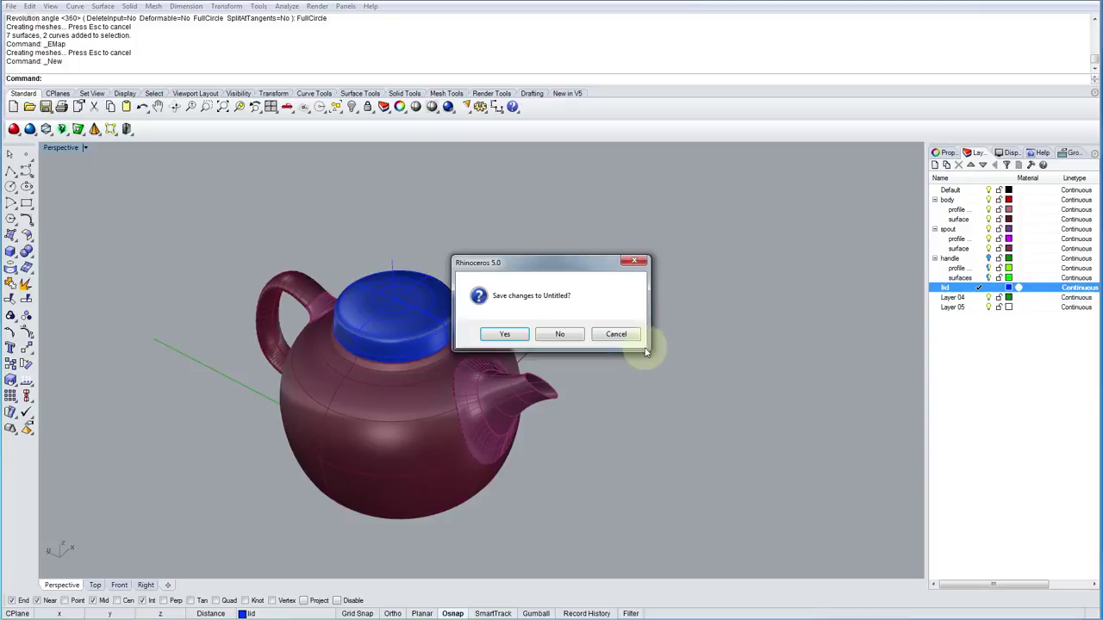
pyautogui.click(556, 335)
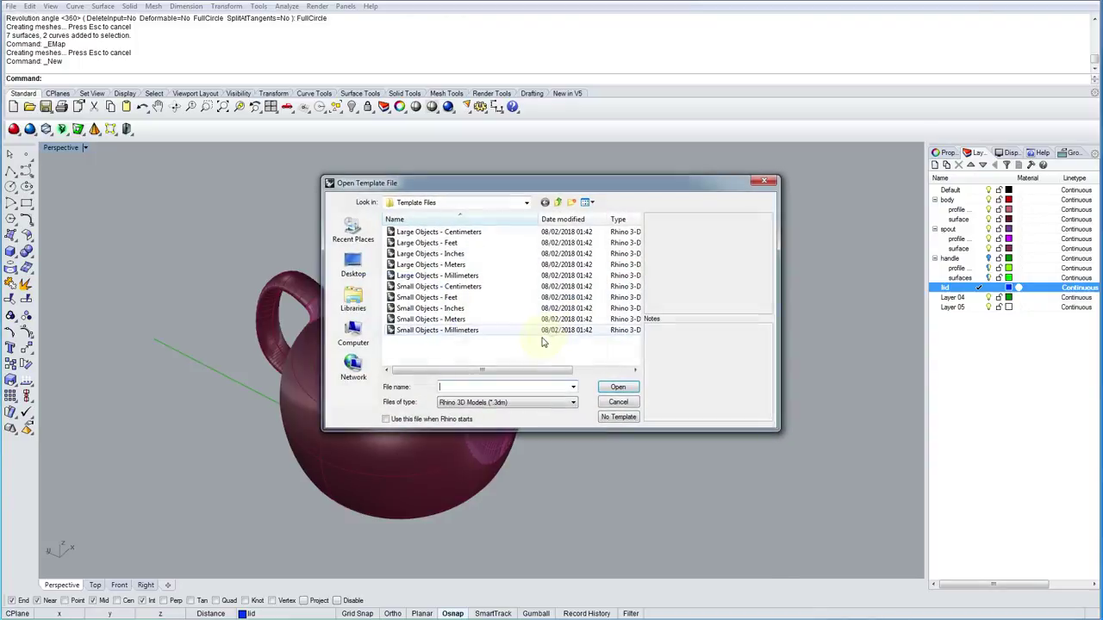
pyautogui.click(448, 330)
pyautogui.click(618, 387)
# Zoom out and recentre the Right, Top, Perspective and Front views around their grids.
pyautogui.moveTo(610, 382); pyautogui.dragTo(782, 509, button='right')
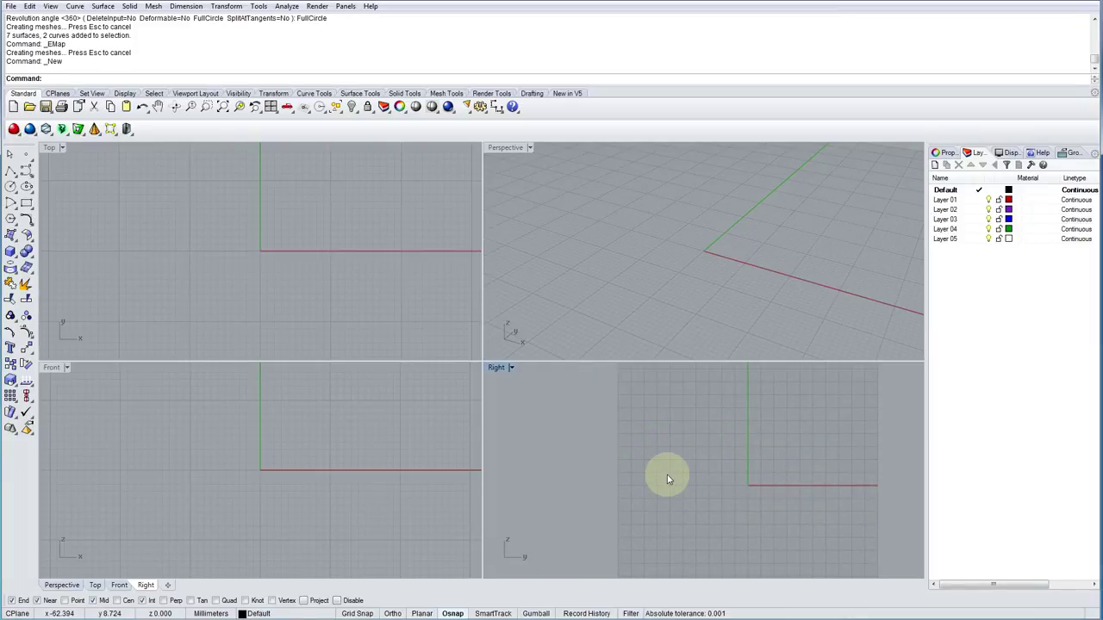
pyautogui.scroll(-3, 681, 457)
pyautogui.moveTo(689, 450); pyautogui.dragTo(654, 442, button='right')
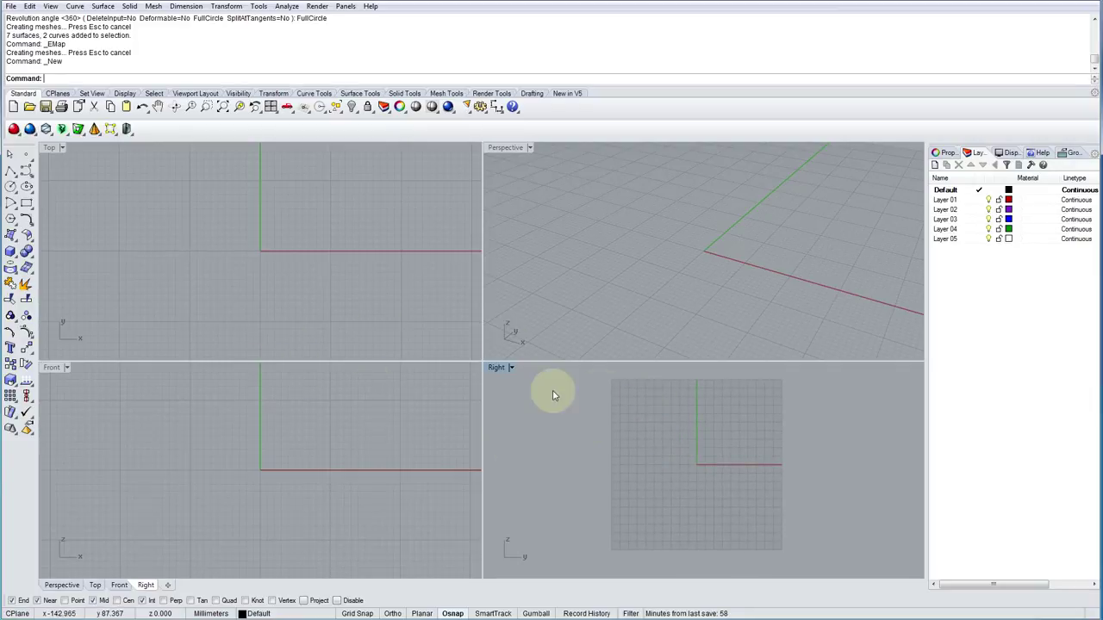
pyautogui.click(353, 307)
pyautogui.scroll(-5, 357, 301)
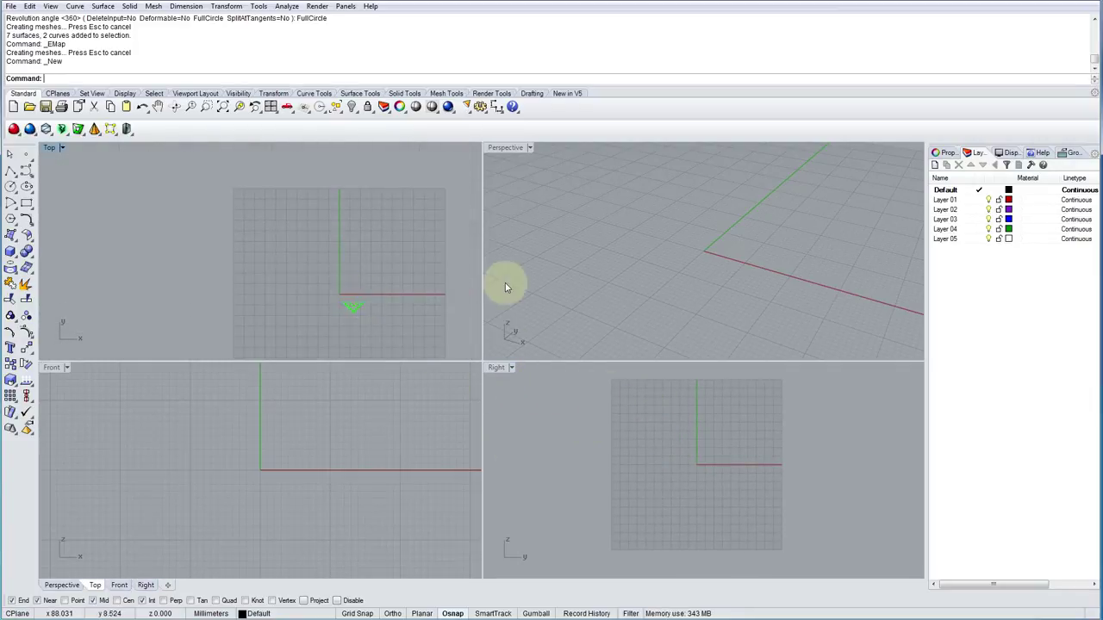
pyautogui.click(657, 278)
pyautogui.scroll(-3, 659, 283)
pyautogui.moveTo(657, 285); pyautogui.dragTo(708, 258, button='right')
pyautogui.click(338, 467)
pyautogui.scroll(-3, 338, 469)
pyautogui.scroll(-3, 338, 470)
pyautogui.moveTo(339, 463); pyautogui.dragTo(254, 463, button='right')
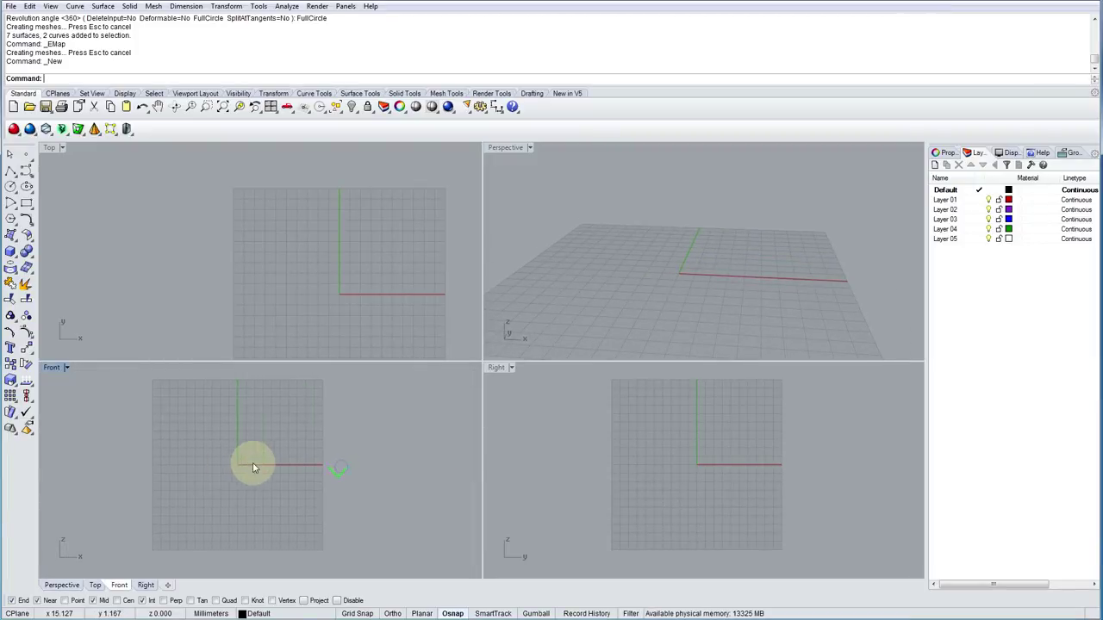
# Sketch a freehand degree 3 curve in the Right view for the teapot's base, front side and lower spout.
pyautogui.click(27, 171)
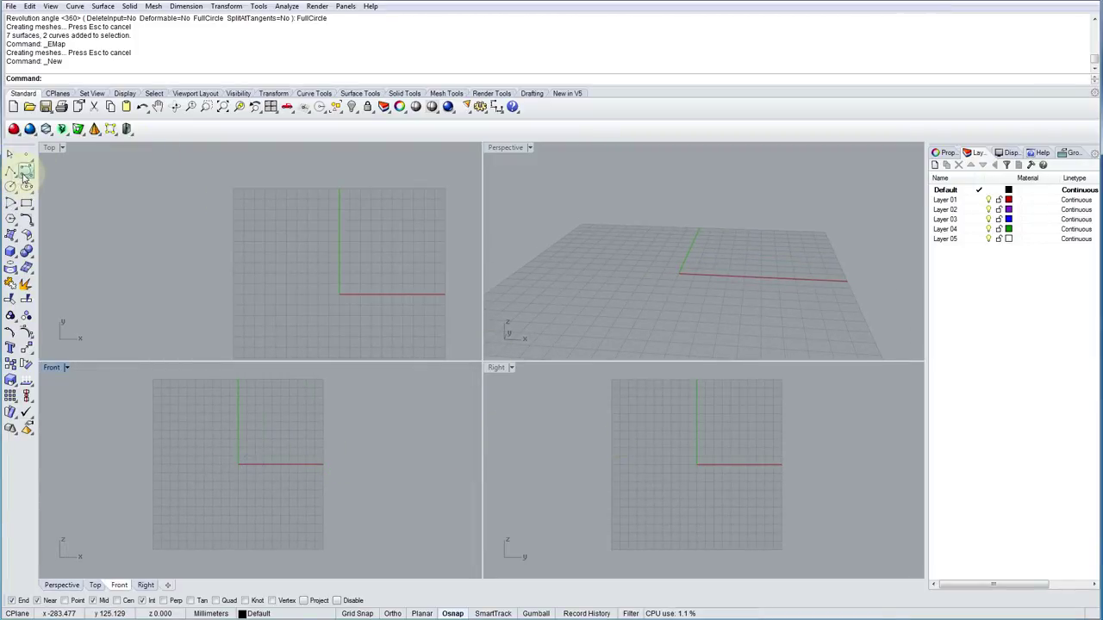
pyautogui.click(718, 473)
pyautogui.click(605, 467)
pyautogui.click(602, 433)
pyautogui.click(648, 411)
pyautogui.moveTo(647, 401); pyautogui.dragTo(635, 493, button='right')
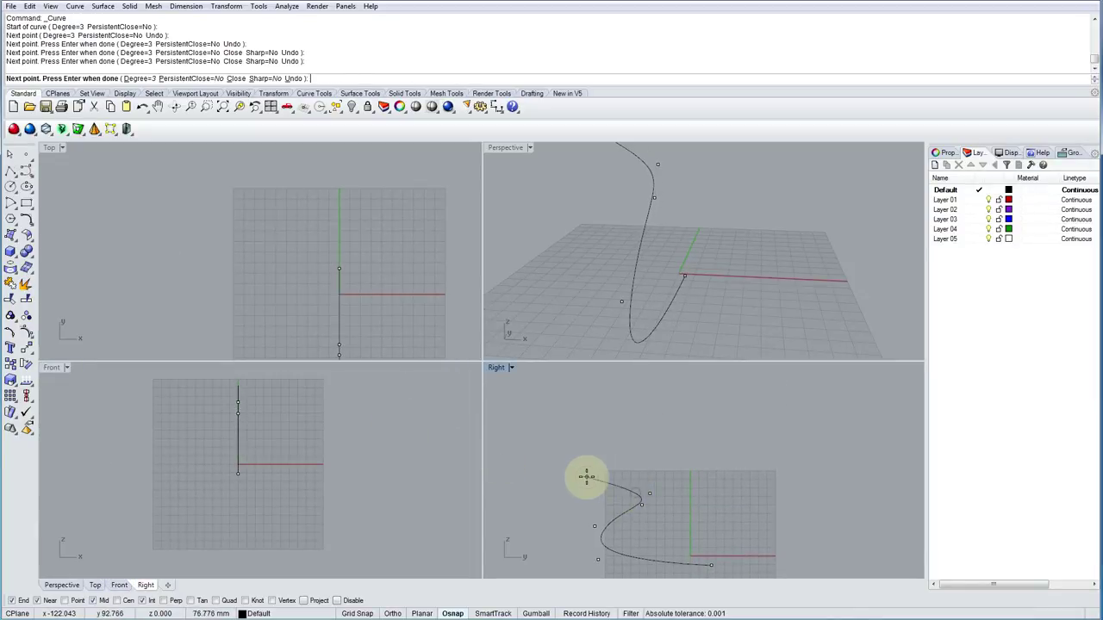
pyautogui.click(586, 476)
pyautogui.click(564, 450)
pyautogui.click(570, 439)
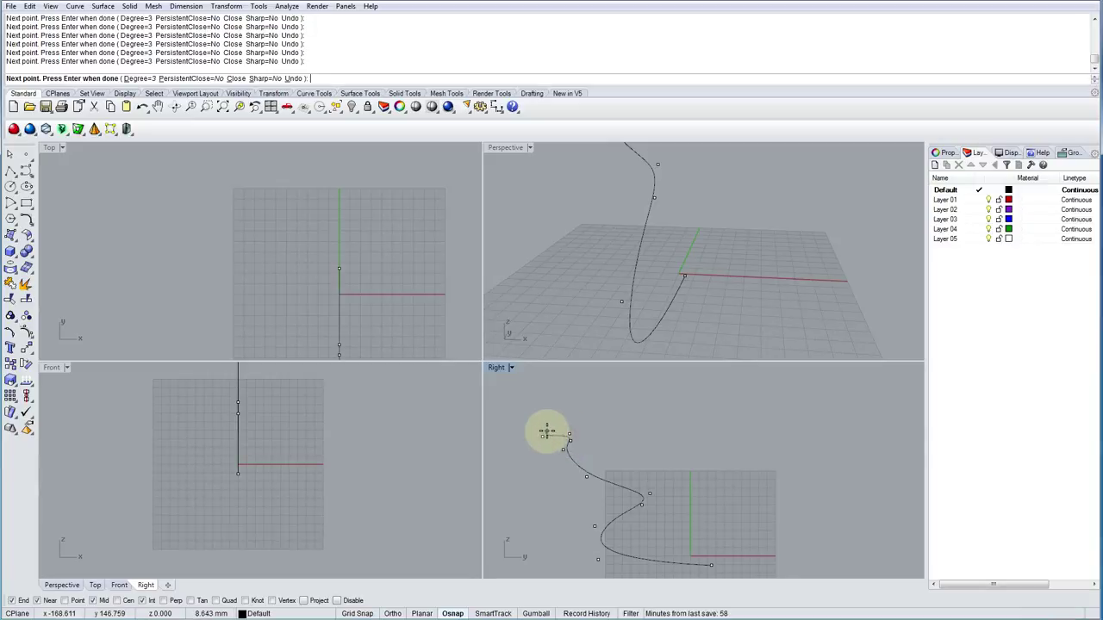
pyautogui.rightClick(552, 426)
# Sketch a second curve from the spout tip over the teapot's top and down its back to the base.
pyautogui.rightClick(569, 418)
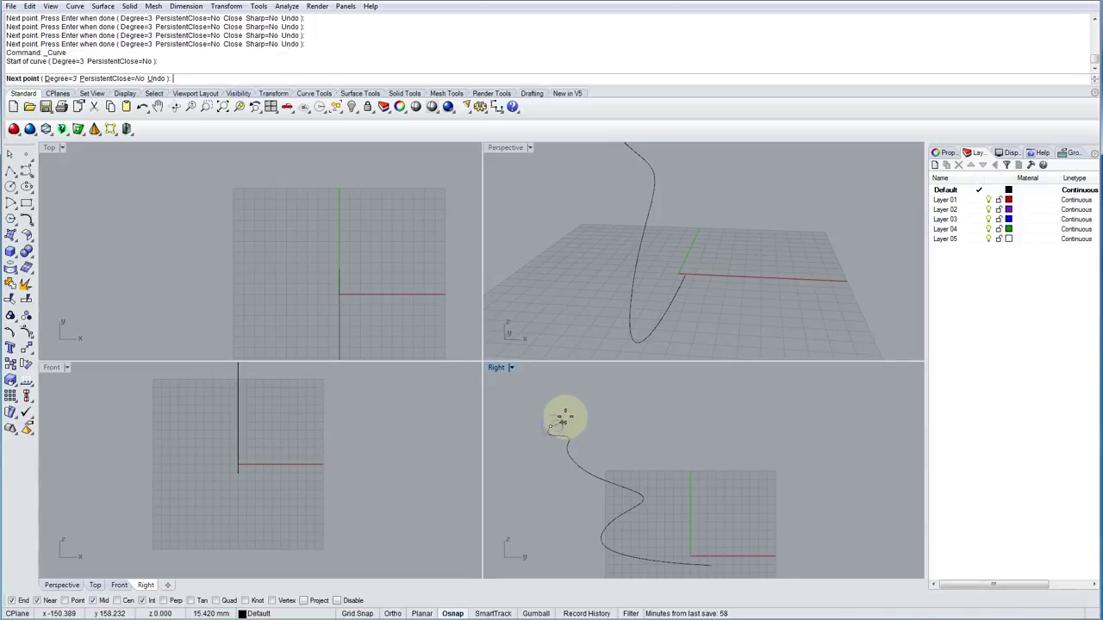
pyautogui.click(550, 427)
pyautogui.click(566, 415)
pyautogui.click(583, 426)
pyautogui.click(595, 436)
pyautogui.click(613, 448)
pyautogui.click(645, 465)
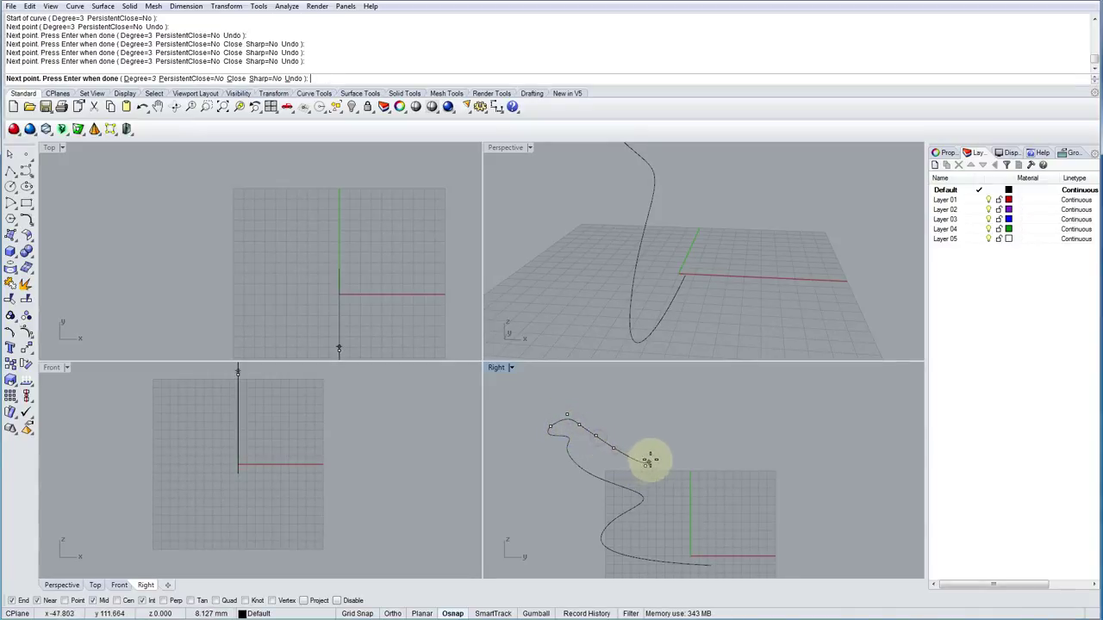
pyautogui.click(659, 450)
pyautogui.click(710, 435)
pyautogui.moveTo(718, 443); pyautogui.dragTo(612, 406, button='right')
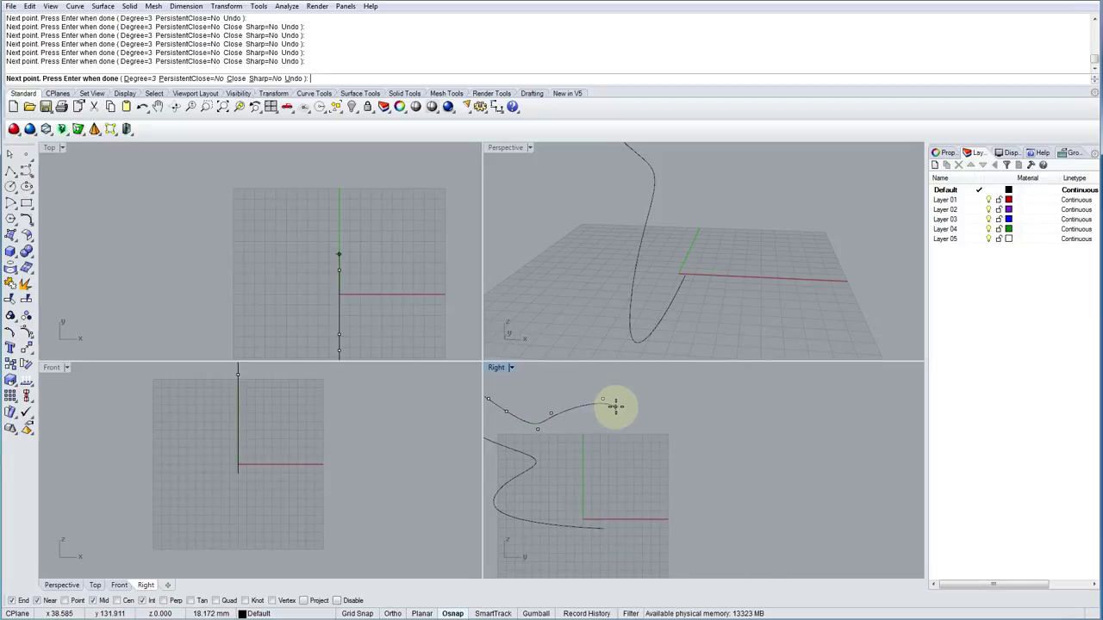
pyautogui.click(614, 409)
pyautogui.click(663, 399)
pyautogui.click(684, 420)
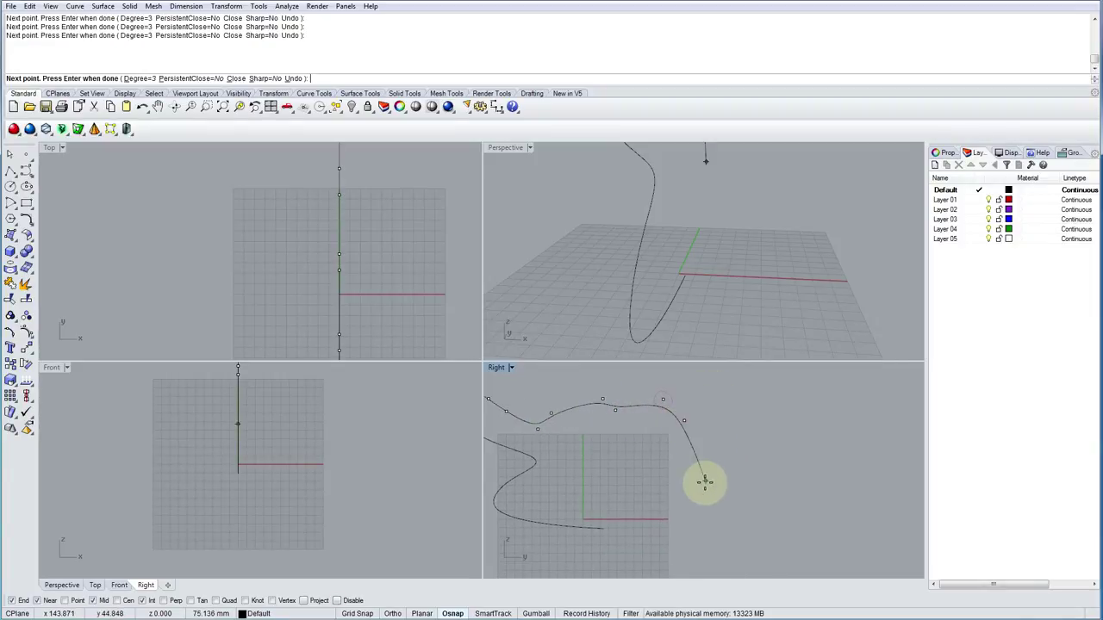
pyautogui.click(705, 482)
pyautogui.click(674, 517)
pyautogui.click(601, 529)
pyautogui.rightClick(662, 449)
# Sketch a third curve for the teapot's handle, from the upper back of the body around to its lower back.
pyautogui.rightClick(662, 446)
pyautogui.click(672, 414)
pyautogui.click(701, 399)
pyautogui.click(716, 421)
pyautogui.click(723, 468)
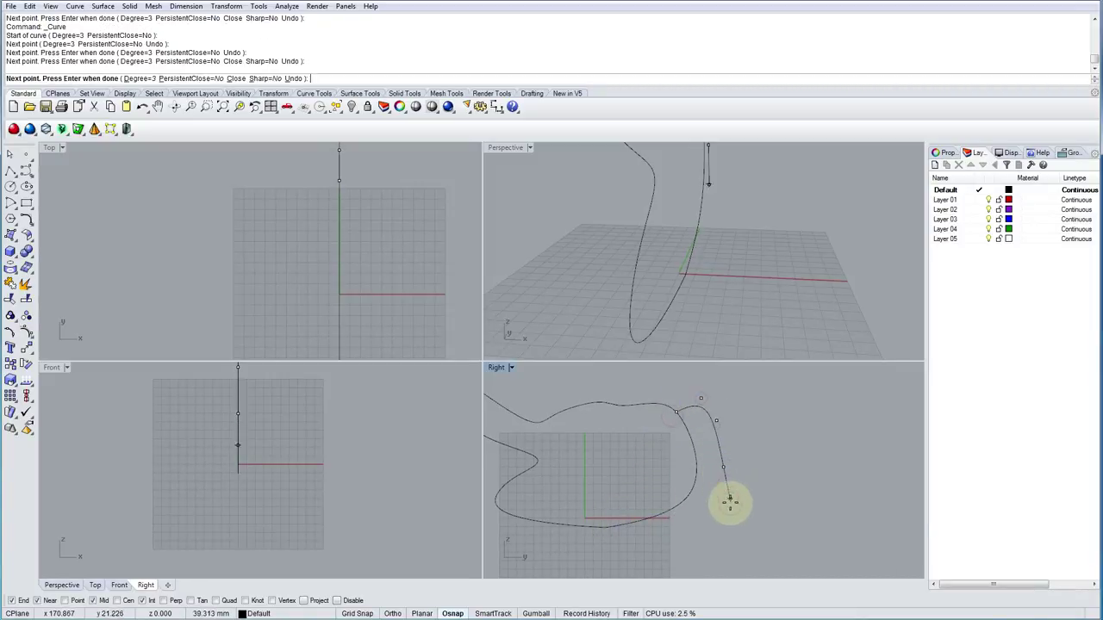
pyautogui.click(730, 504)
pyautogui.click(684, 499)
pyautogui.click(669, 489)
pyautogui.rightClick(670, 489)
# Delete the three freehand teapot curves from the Right view.
pyautogui.scroll(-3, 681, 508)
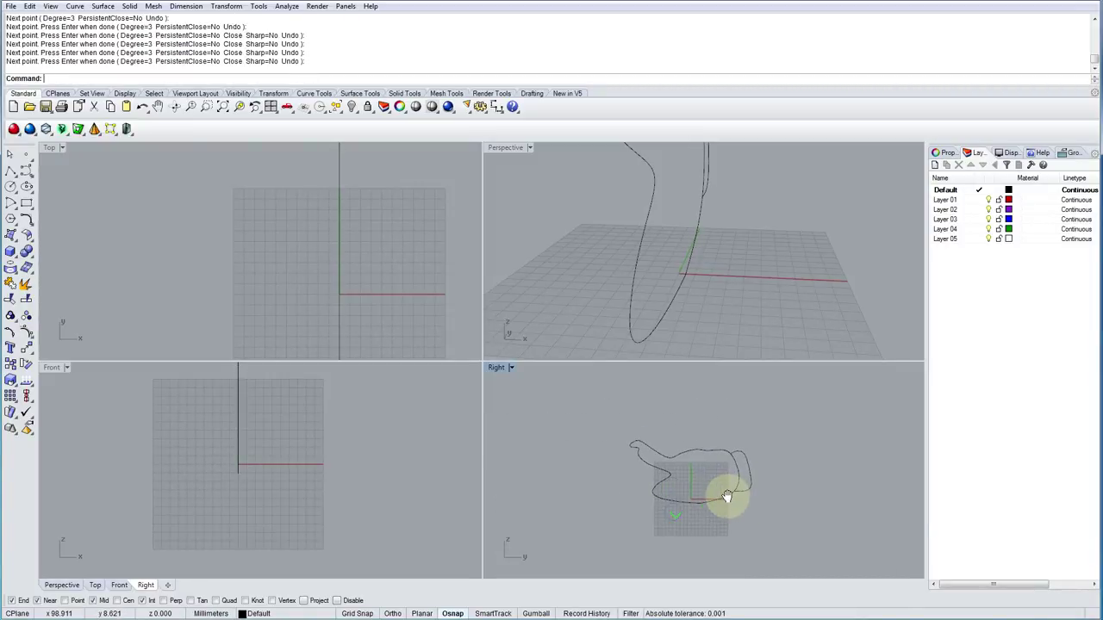
pyautogui.moveTo(678, 485); pyautogui.dragTo(523, 530)
pyautogui.press('Delete')
pyautogui.moveTo(693, 498); pyautogui.dragTo(653, 480, button='right')
pyautogui.scroll(4, 681, 451)
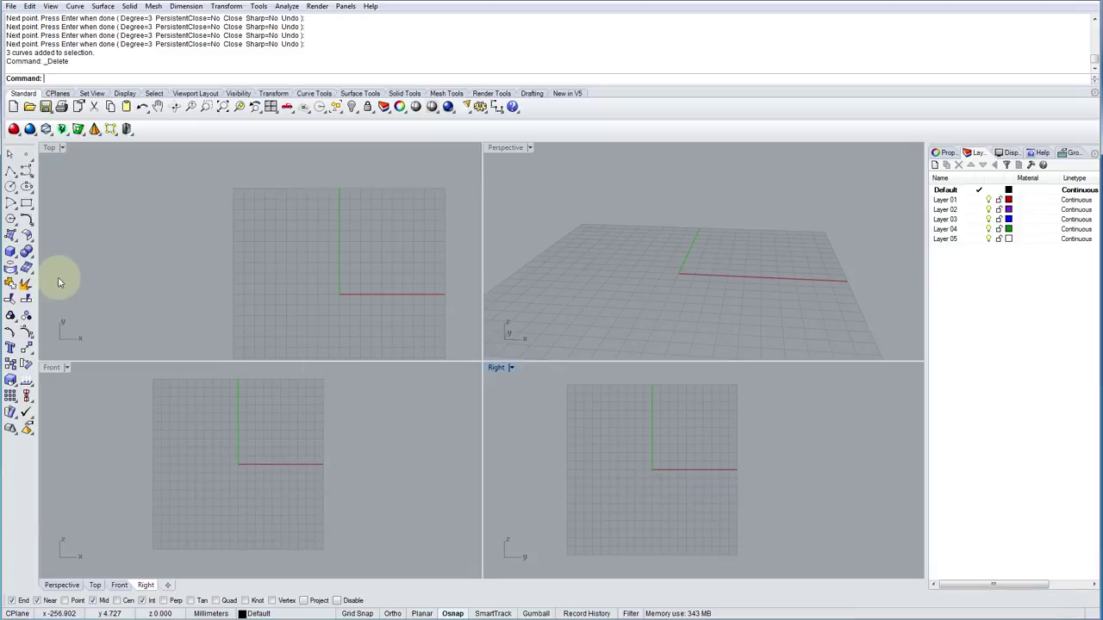
pyautogui.click(511, 368)
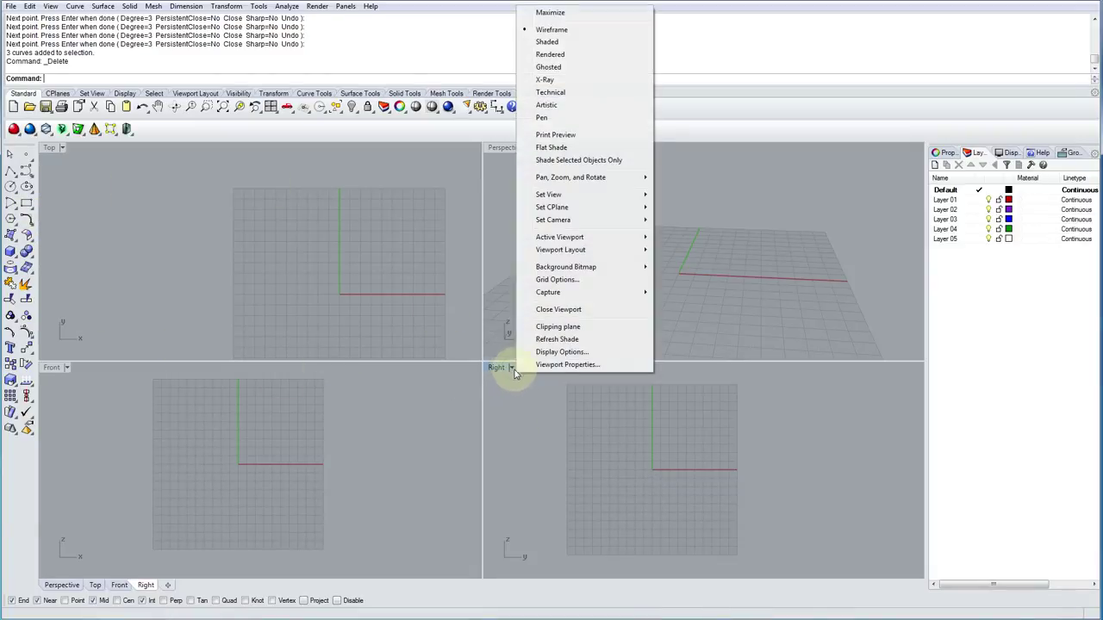
pyautogui.moveTo(552, 221)
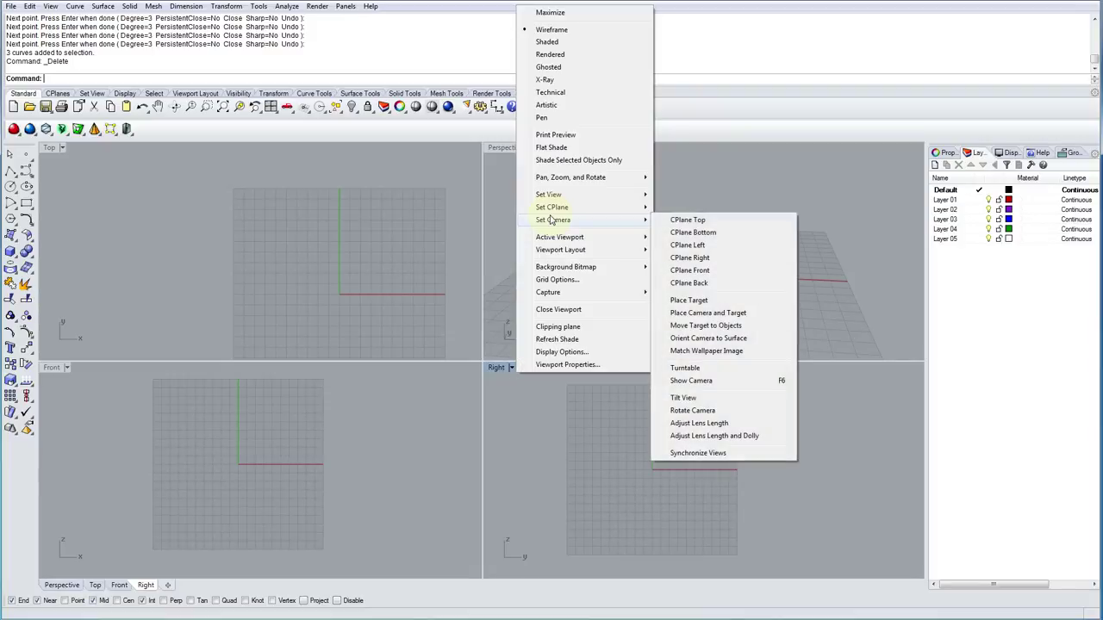
pyautogui.click(515, 398)
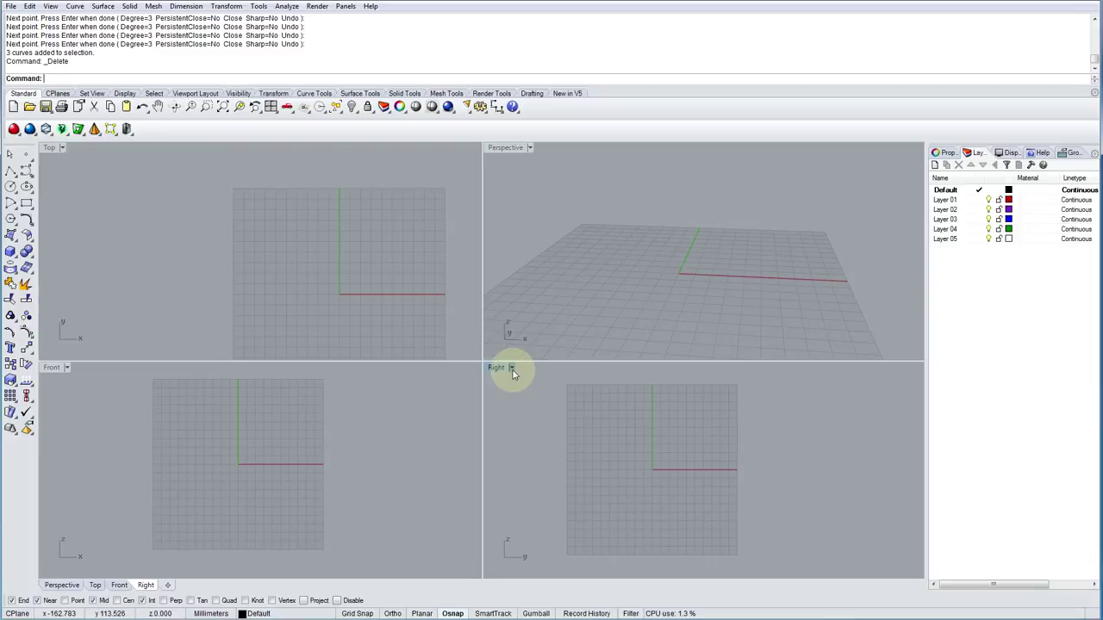
pyautogui.click(512, 368)
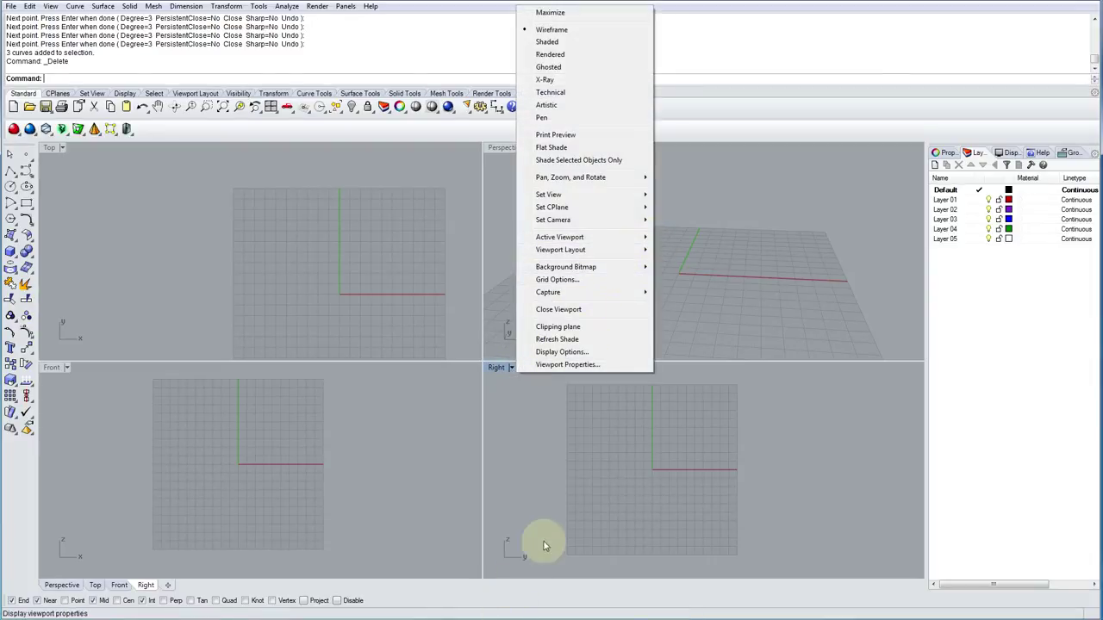
pyautogui.click(545, 545)
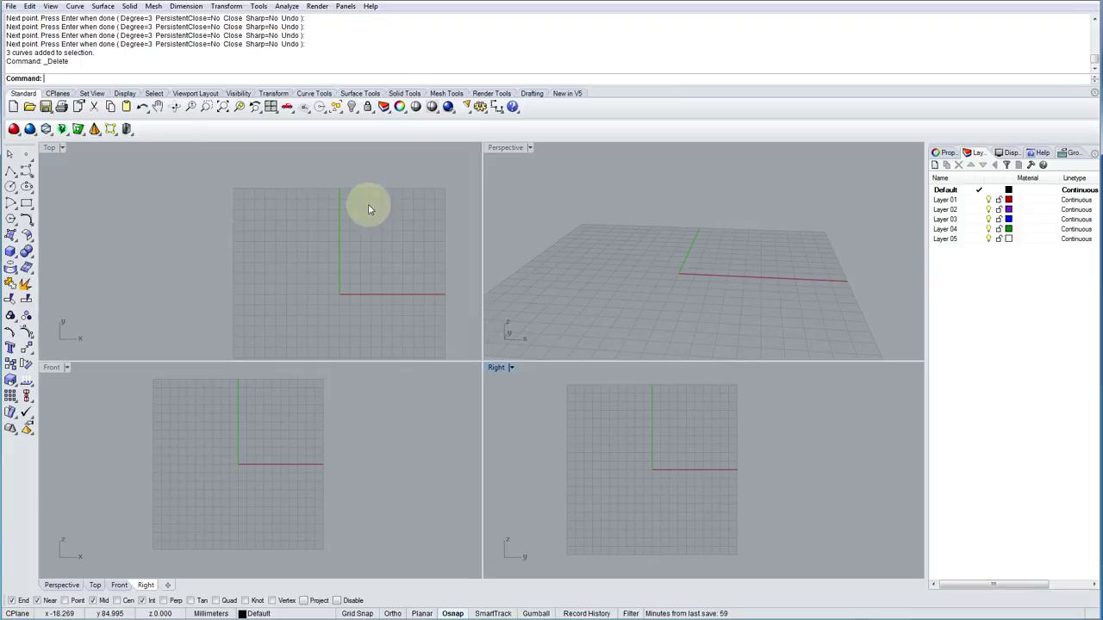
# Place the barber-osgerby-olio-black-teapot JPEG as a background bitmap in the Right view, spanning most of the grid's width.
pyautogui.click(502, 368)
pyautogui.moveTo(592, 272)
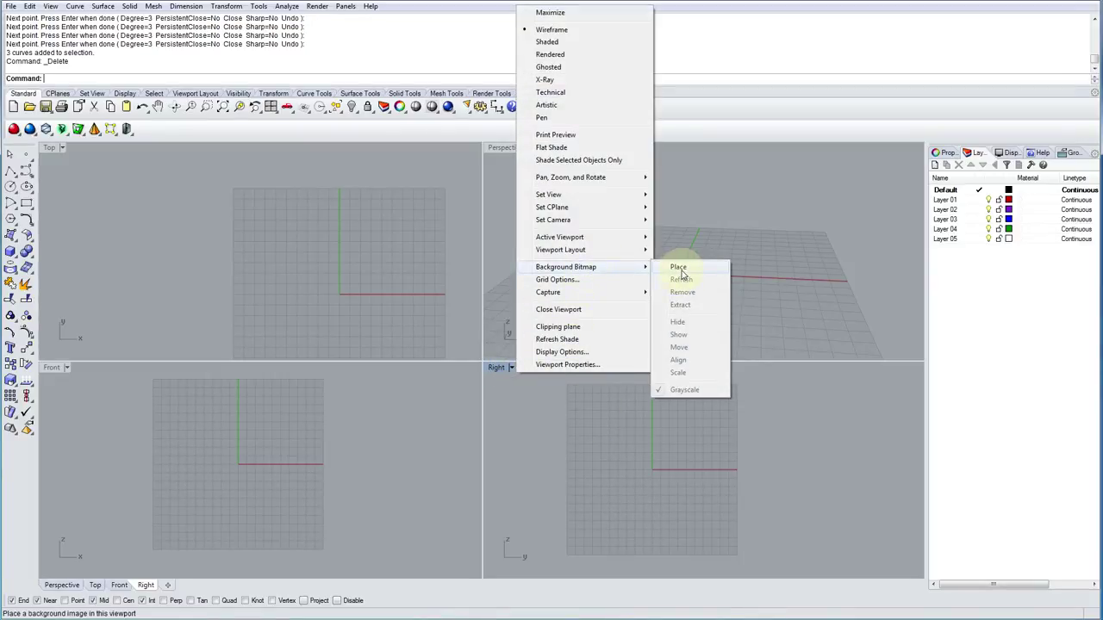
pyautogui.click(679, 269)
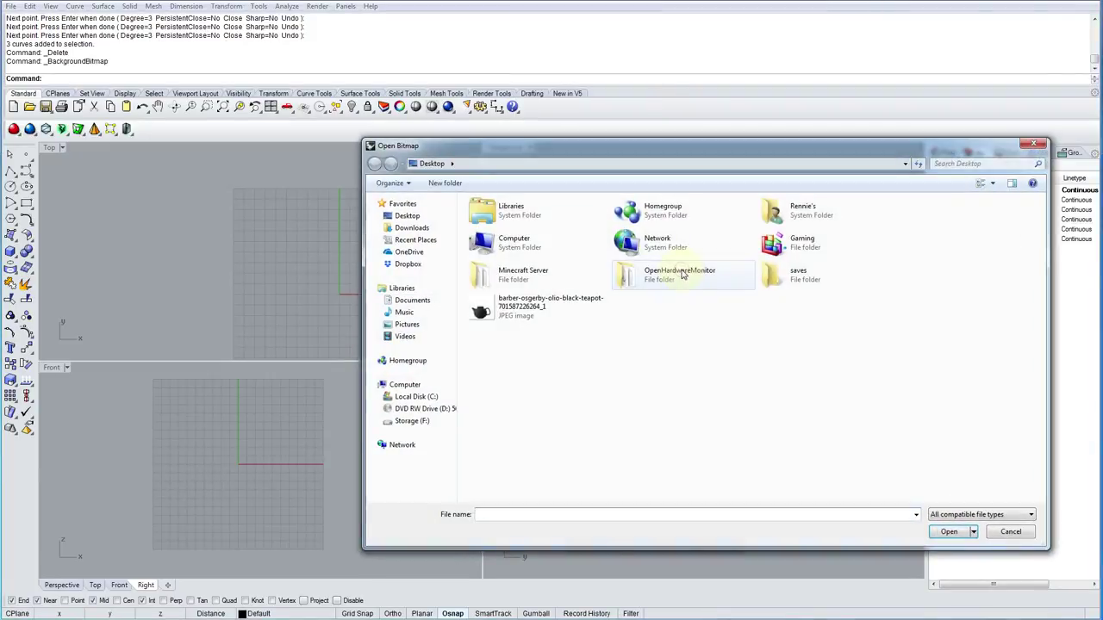
pyautogui.click(509, 309)
pyautogui.click(947, 531)
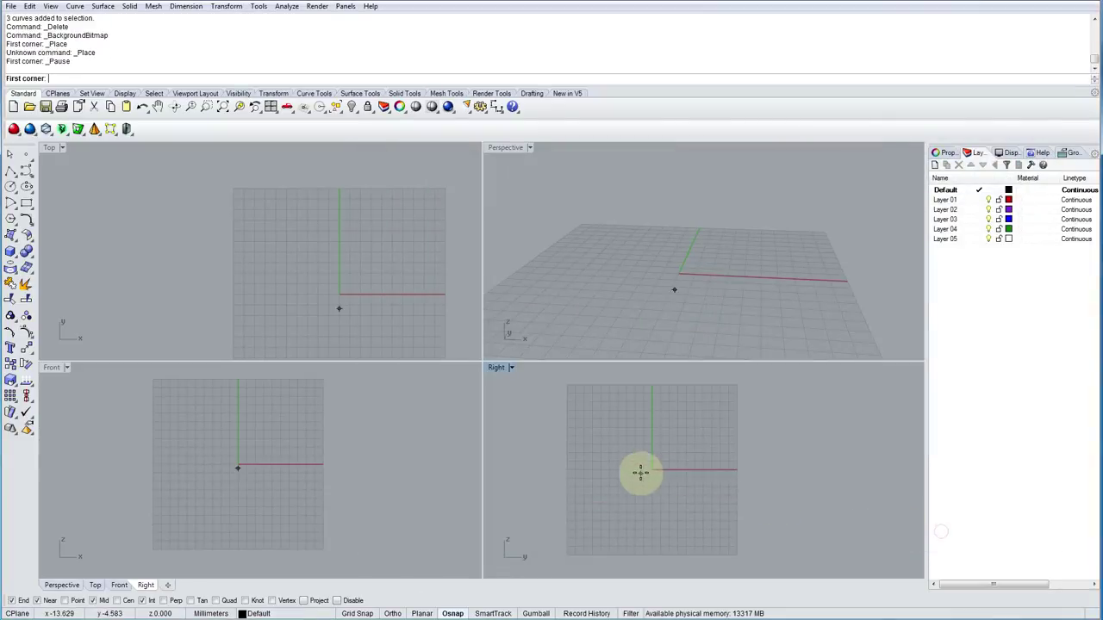
pyautogui.click(588, 506)
pyautogui.click(733, 447)
pyautogui.moveTo(706, 512)
pyautogui.mouseDown(button='right')
pyautogui.moveTo(714, 547)
pyautogui.moveTo(724, 509)
pyautogui.moveTo(715, 497)
pyautogui.mouseUp(button='right')
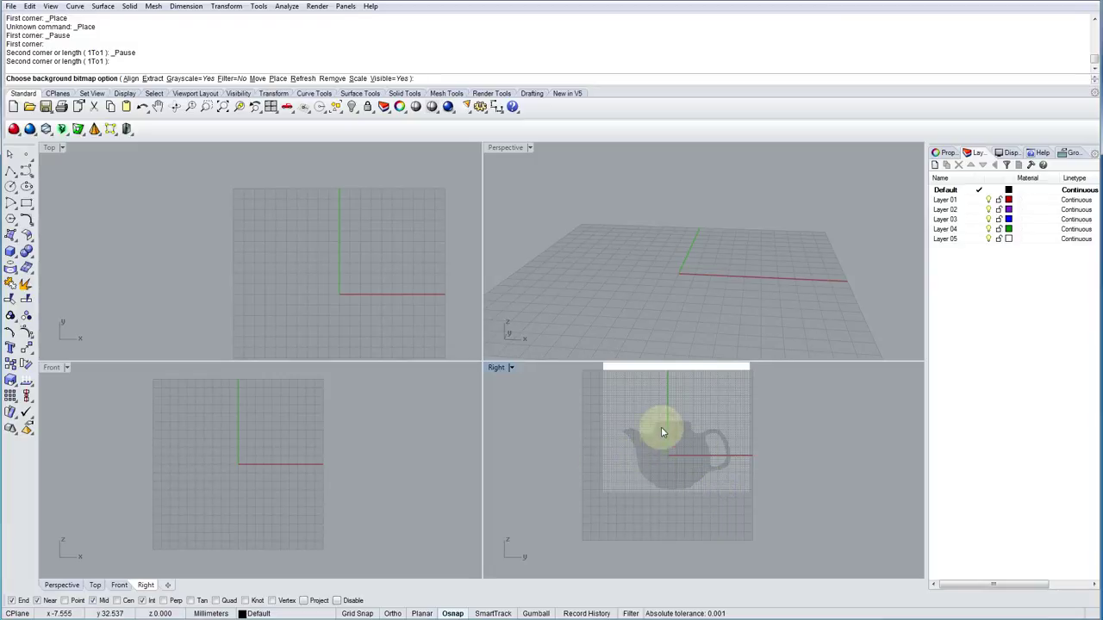
# Hide the grid lines in all viewports, keeping the grid axes and world axes icon shown.
pyautogui.click(510, 368)
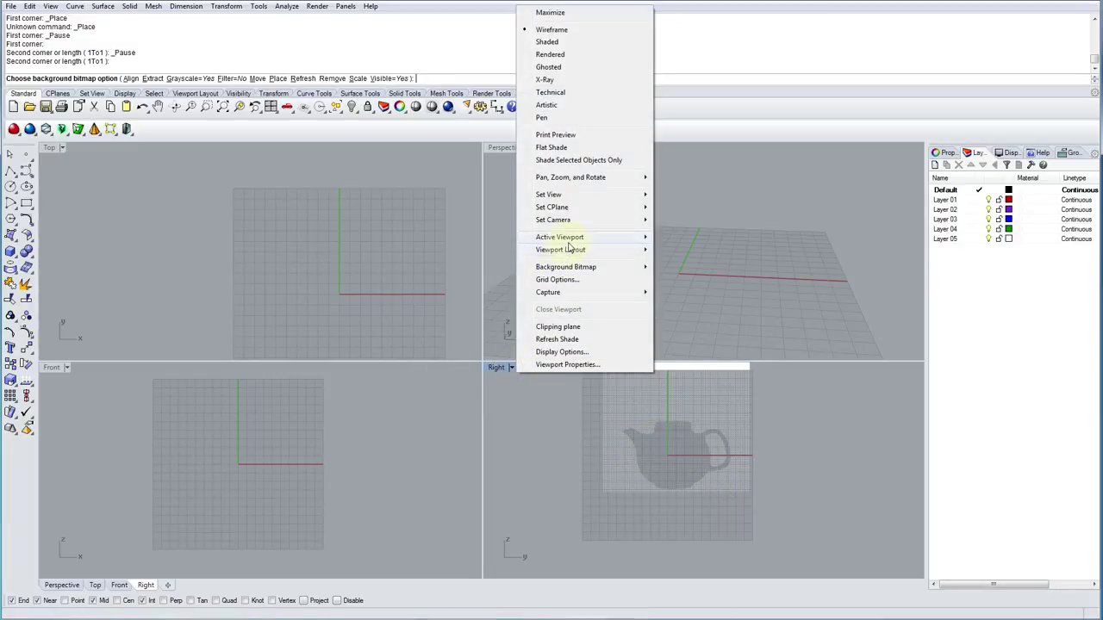
pyautogui.click(563, 281)
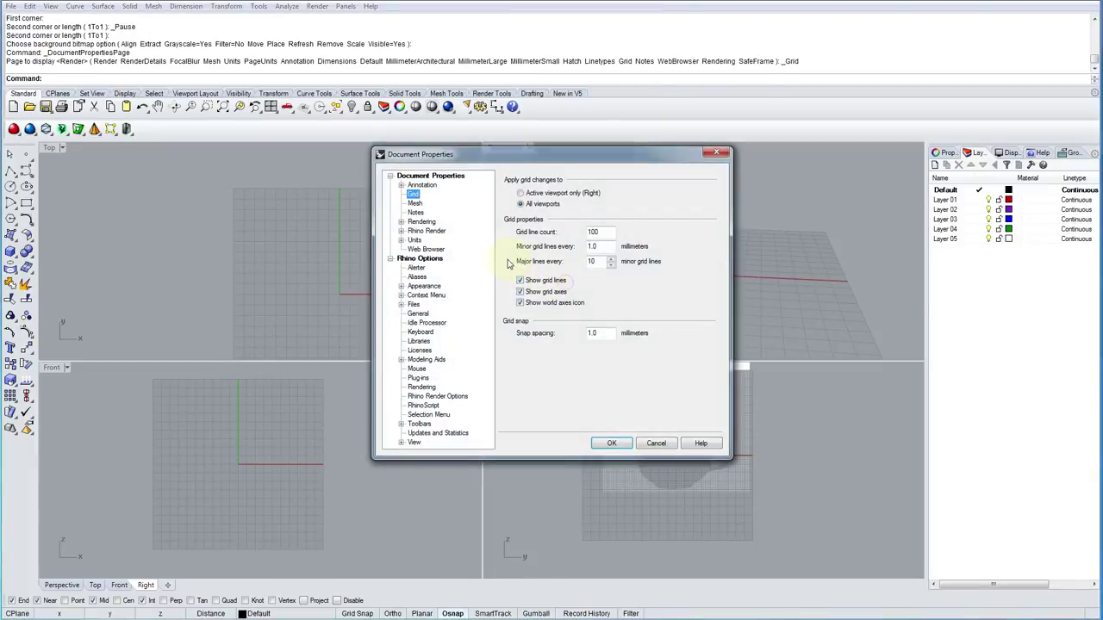
pyautogui.click(520, 281)
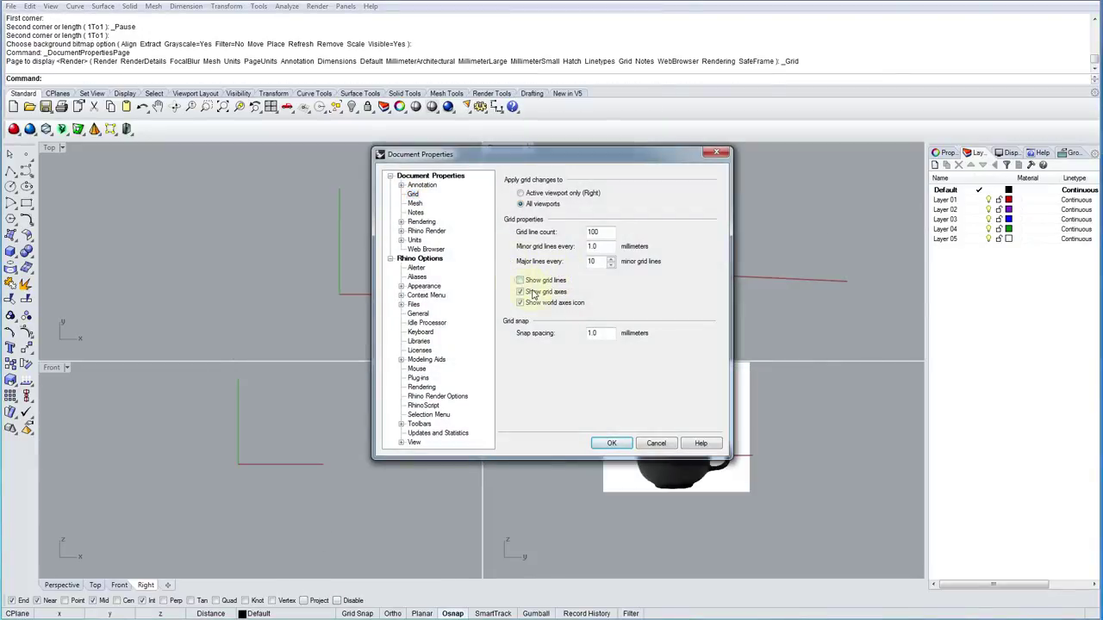
pyautogui.click(612, 445)
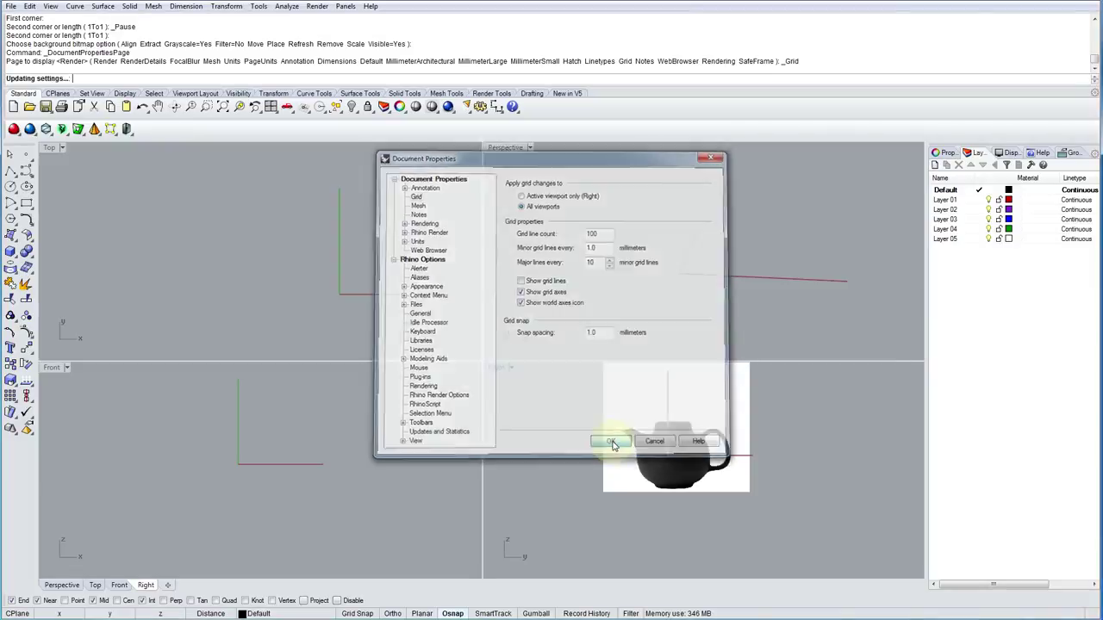
# Move the Right view's background bitmap from the centre of the teapot's base to the origin (0).
pyautogui.scroll(1, 670, 474)
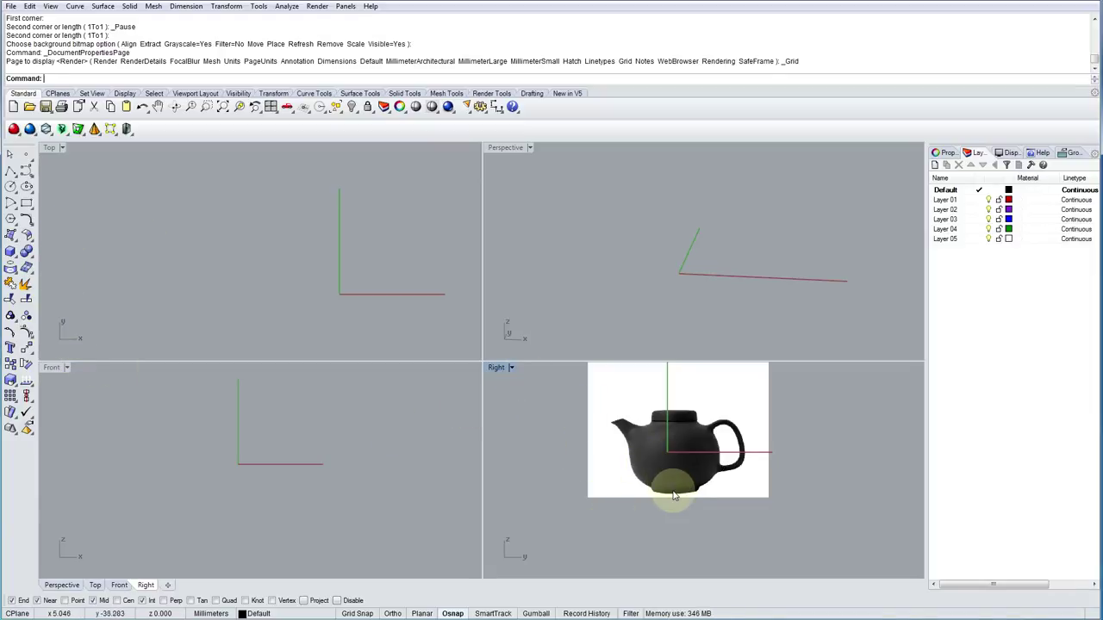
pyautogui.click(505, 368)
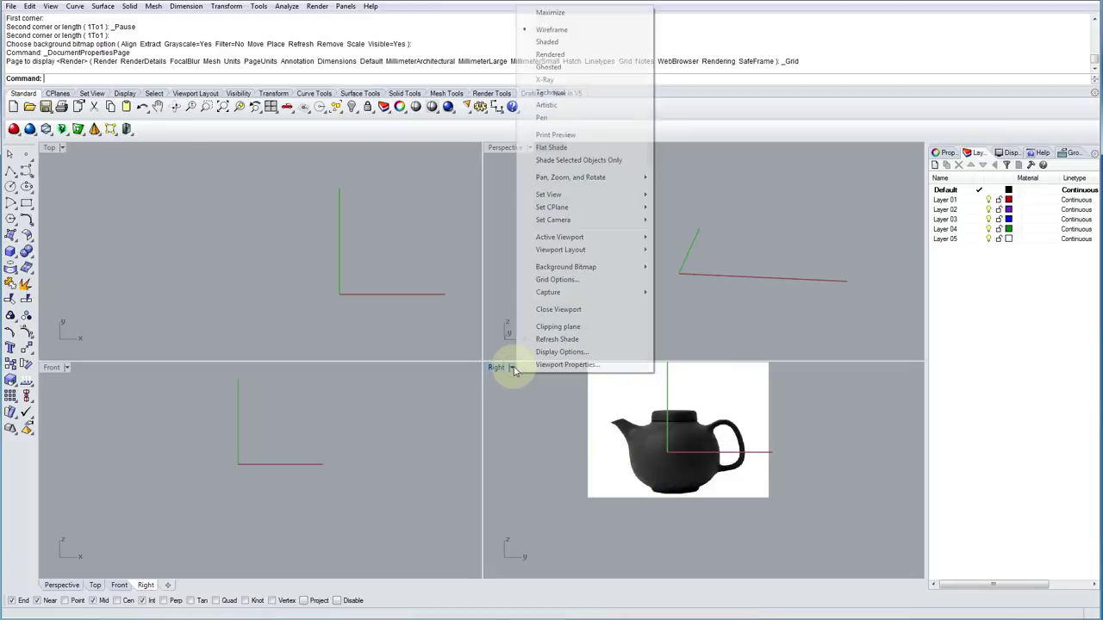
pyautogui.moveTo(593, 269)
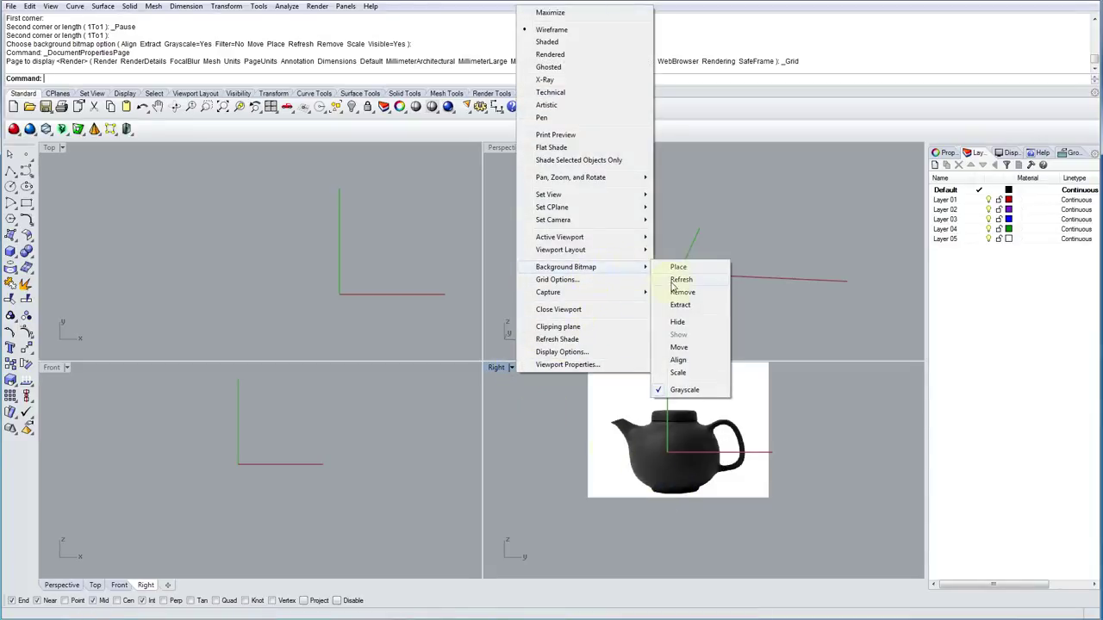
pyautogui.click(678, 348)
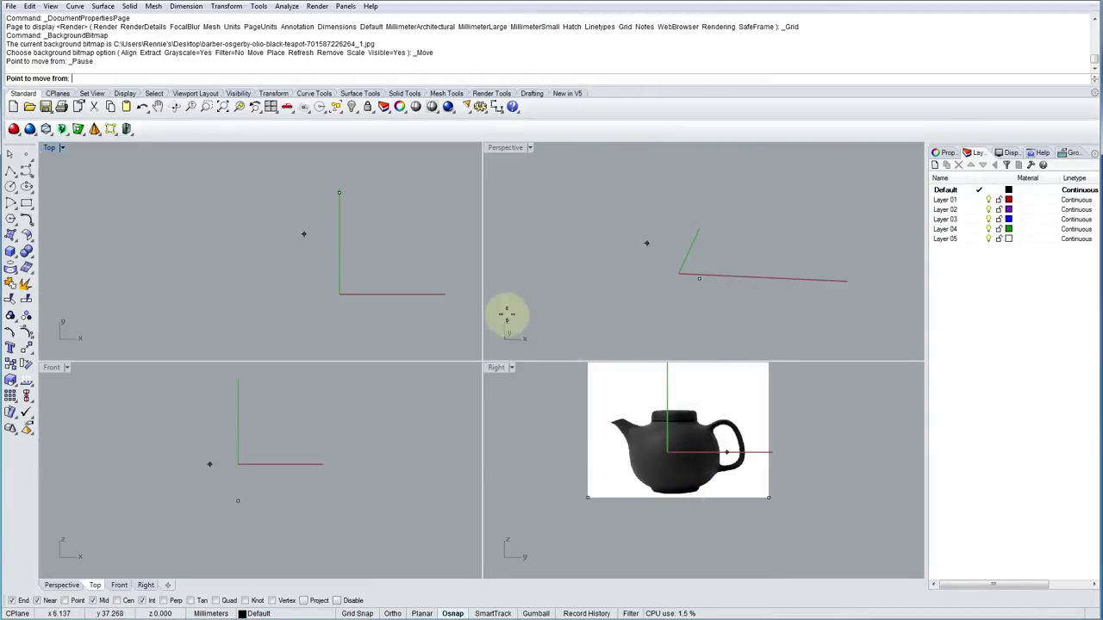
pyautogui.scroll(5, 670, 483)
pyautogui.scroll(1, 676, 473)
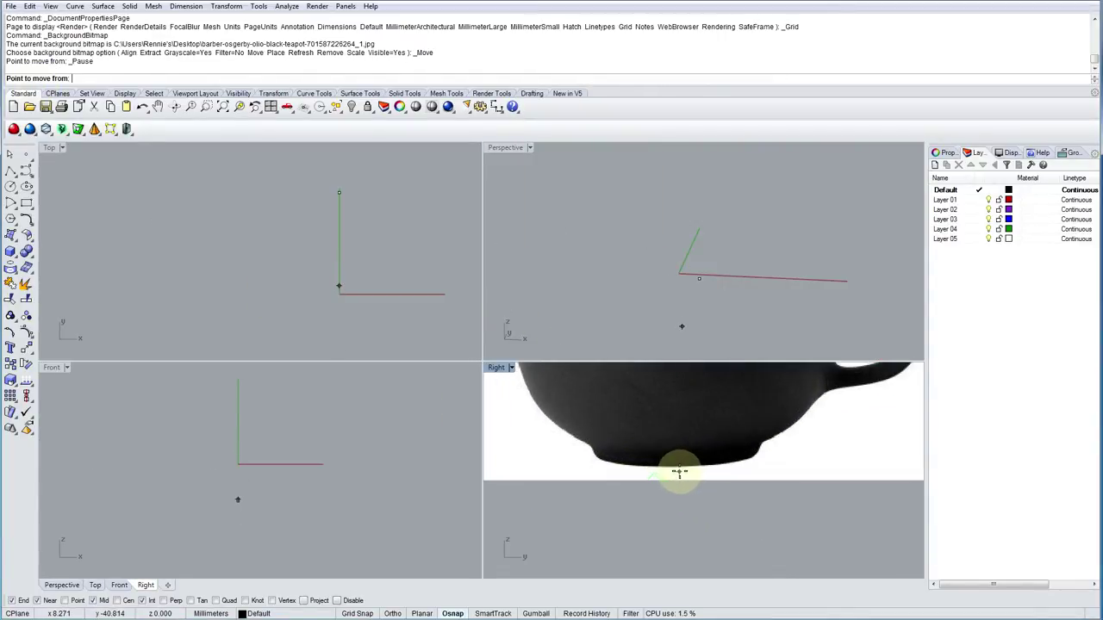
pyautogui.click(681, 468)
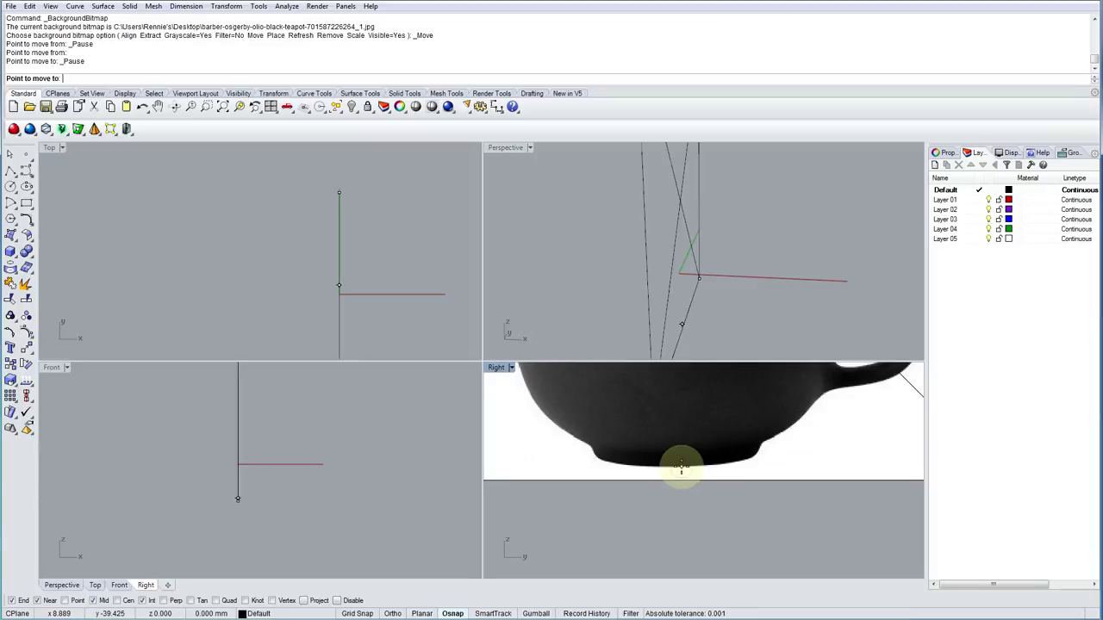
pyautogui.scroll(-3, 670, 461)
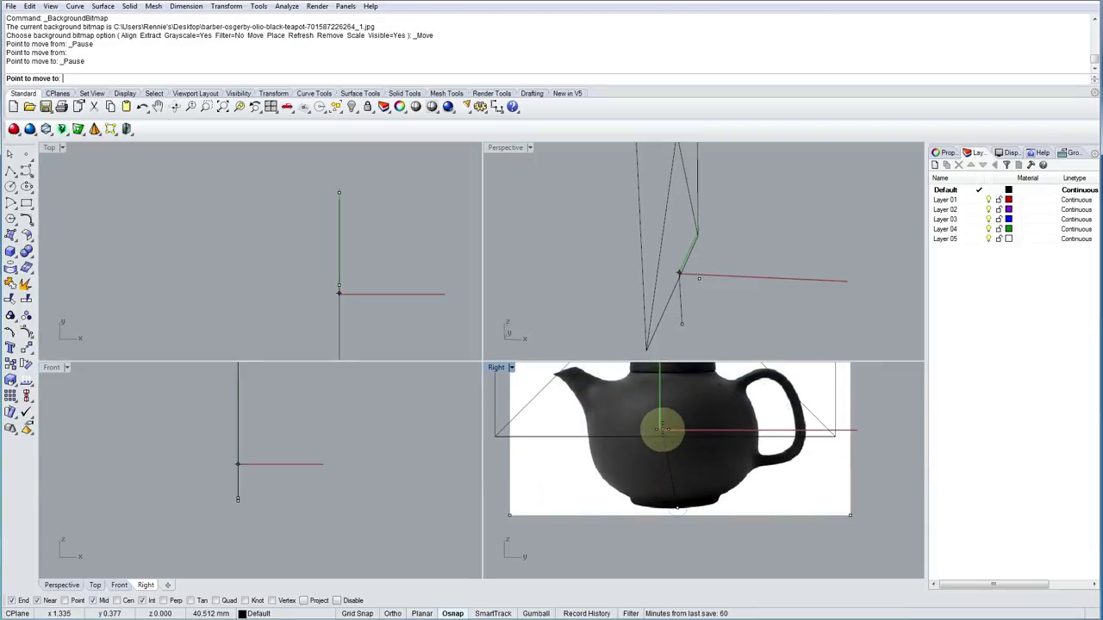
pyautogui.write('0')
pyautogui.press('Return')
pyautogui.press('Return')
pyautogui.scroll(-4, 681, 521)
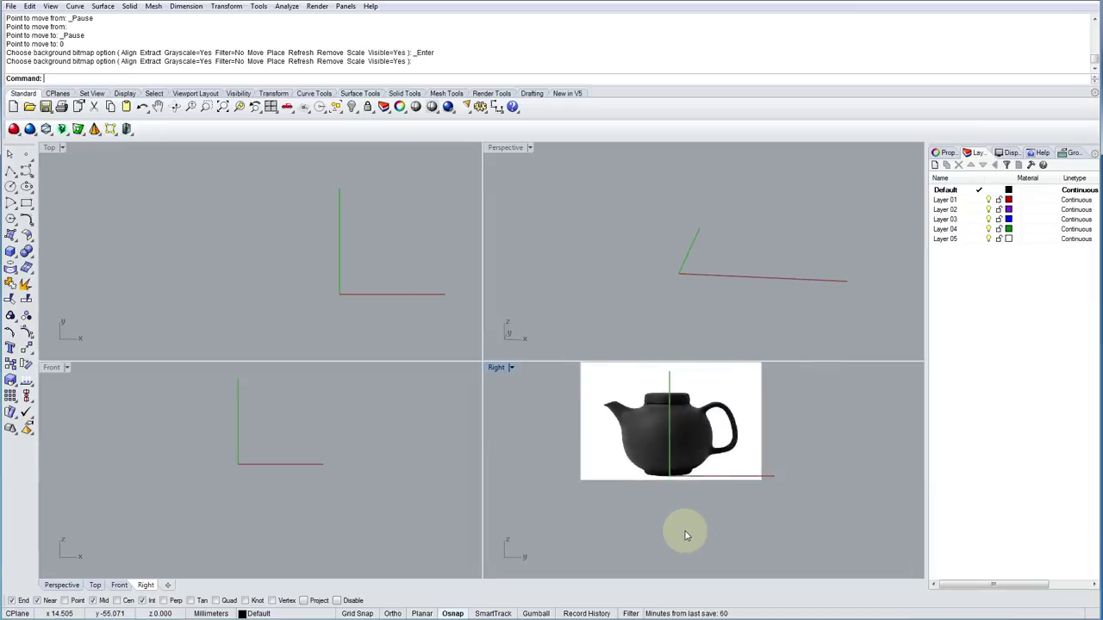
# Check the teapot photo's alignment with the axes, and move the background bitmap again to seat the base centre on the origin.
pyautogui.scroll(6, 672, 438)
pyautogui.scroll(1, 668, 432)
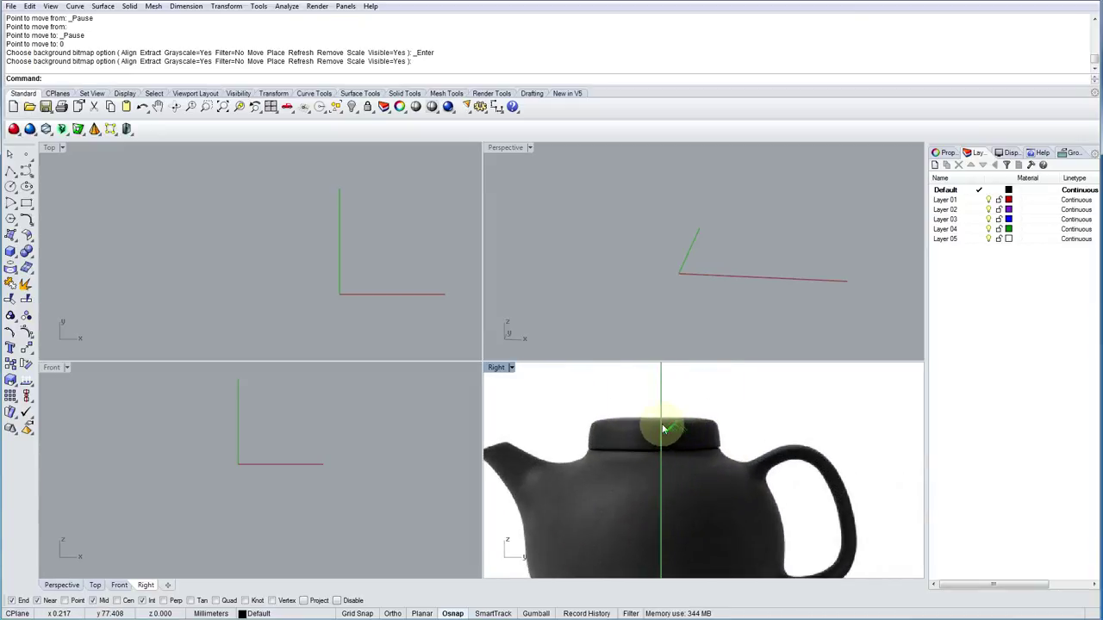
pyautogui.scroll(-3, 691, 442)
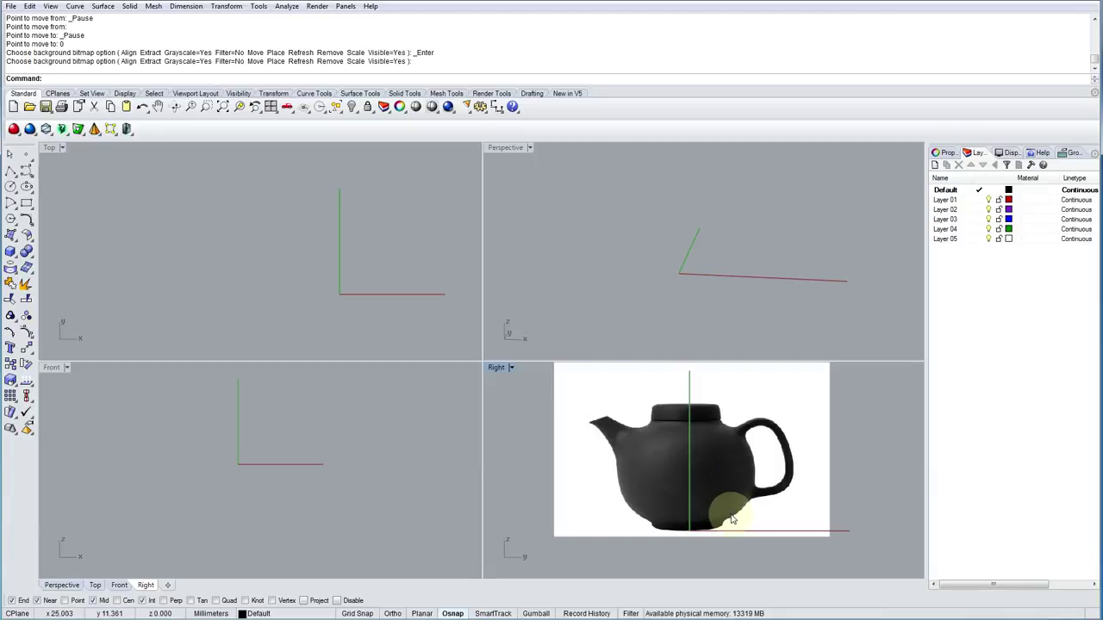
pyautogui.moveTo(727, 509); pyautogui.dragTo(781, 504, button='right')
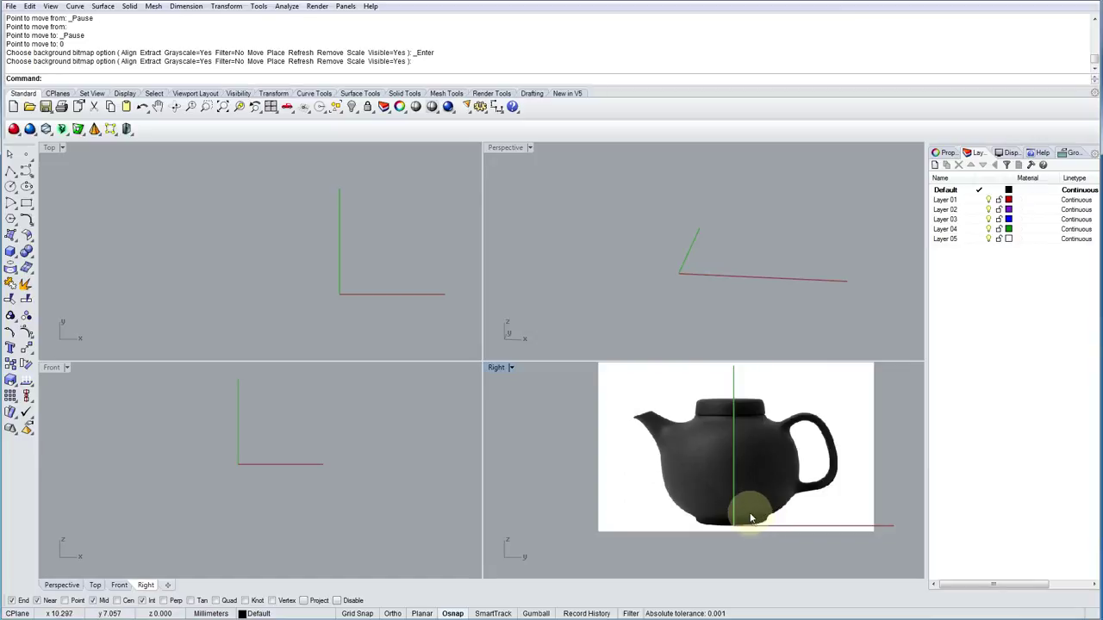
pyautogui.rightClick(751, 515)
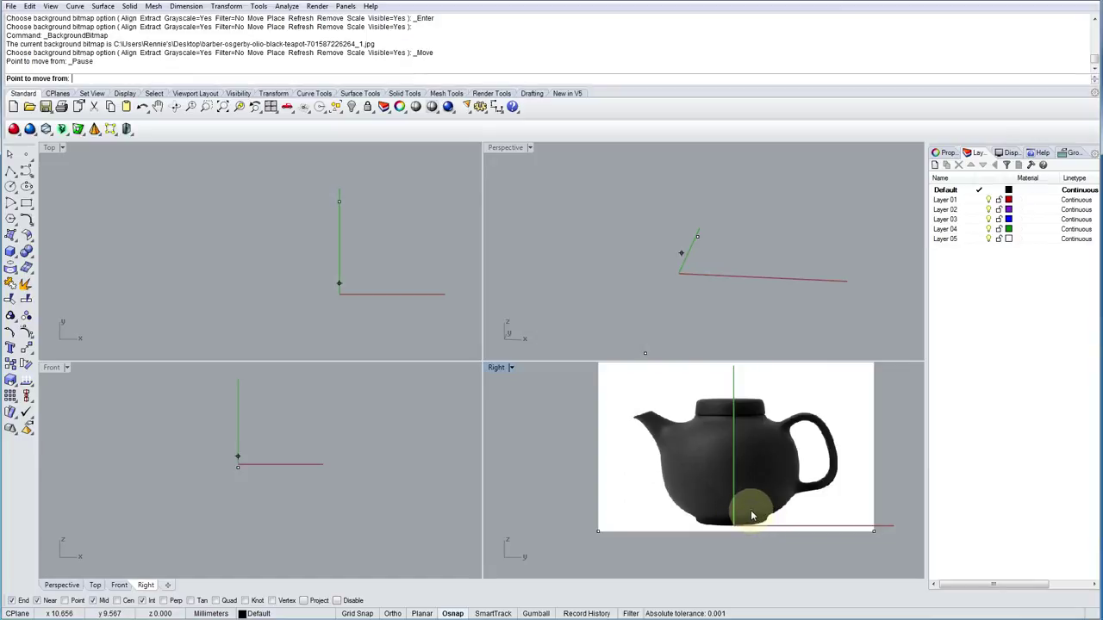
pyautogui.click(512, 368)
pyautogui.moveTo(582, 267)
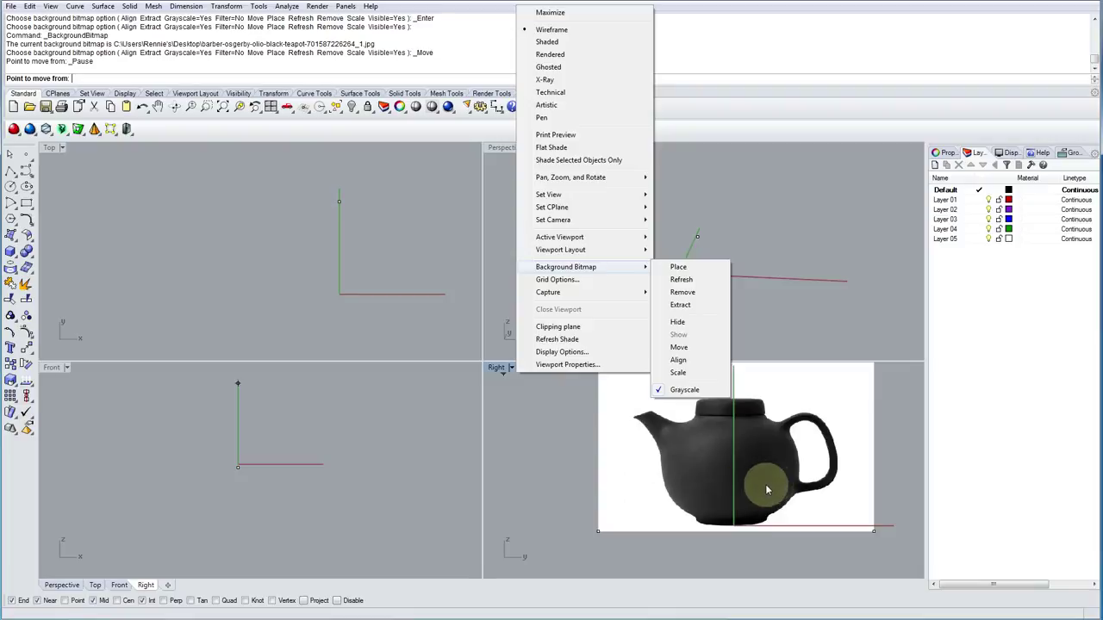
pyautogui.click(698, 388)
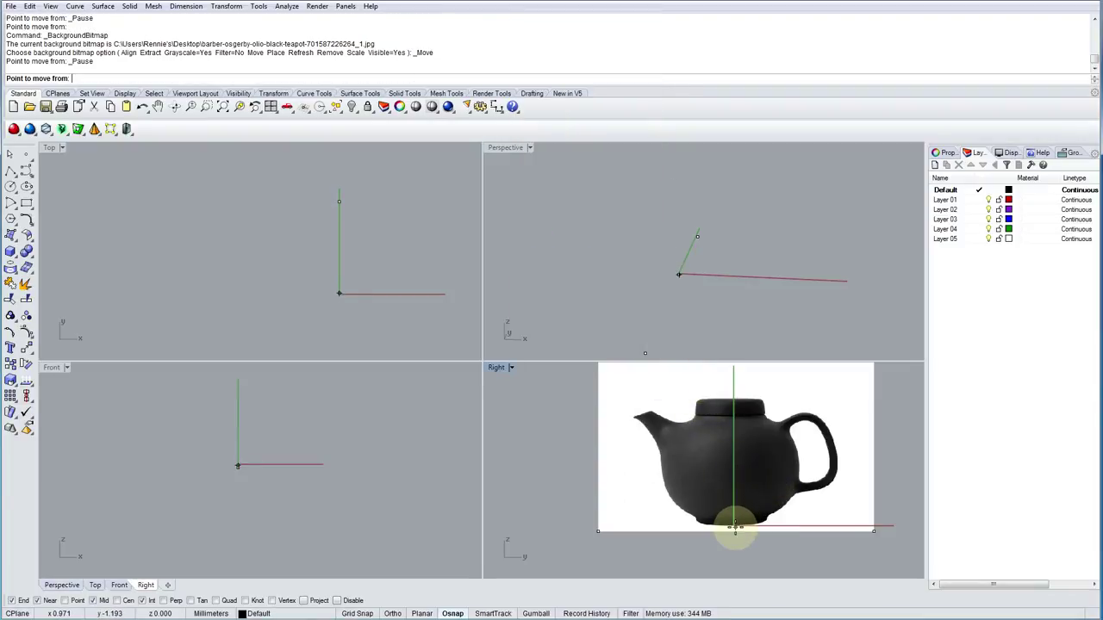
pyautogui.scroll(3, 733, 524)
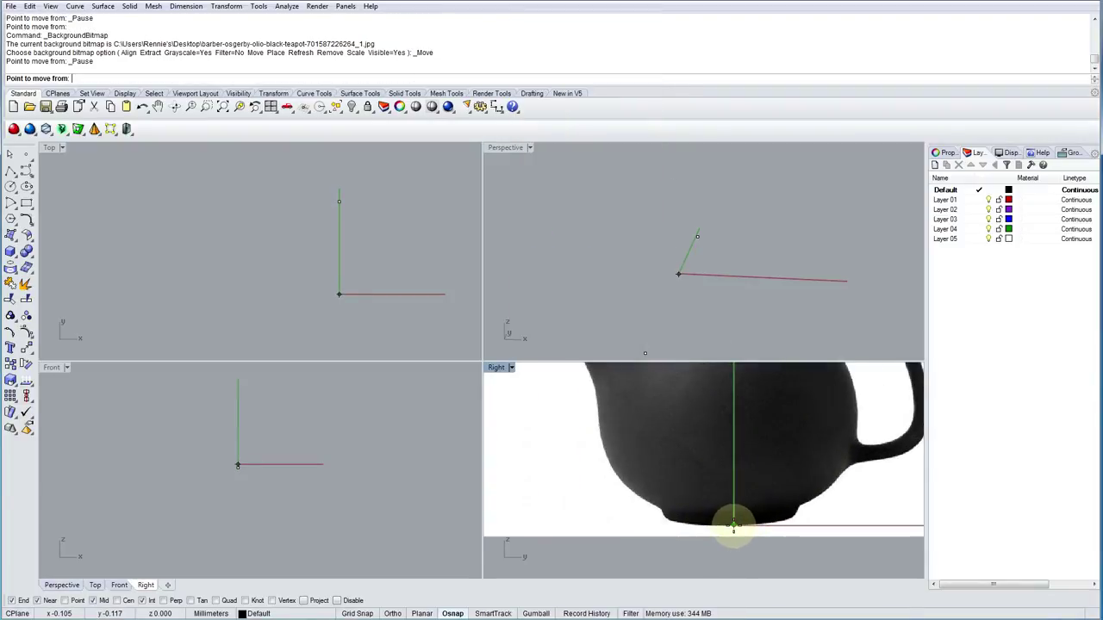
pyautogui.click(735, 524)
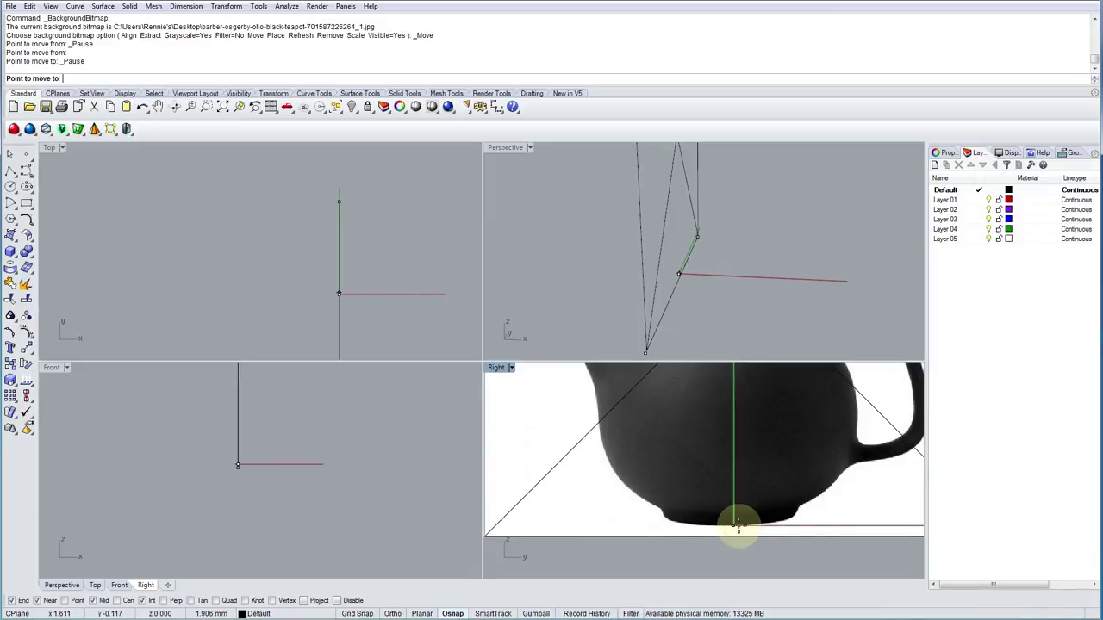
pyautogui.click(734, 535)
pyautogui.press('Return')
pyautogui.scroll(-5, 734, 525)
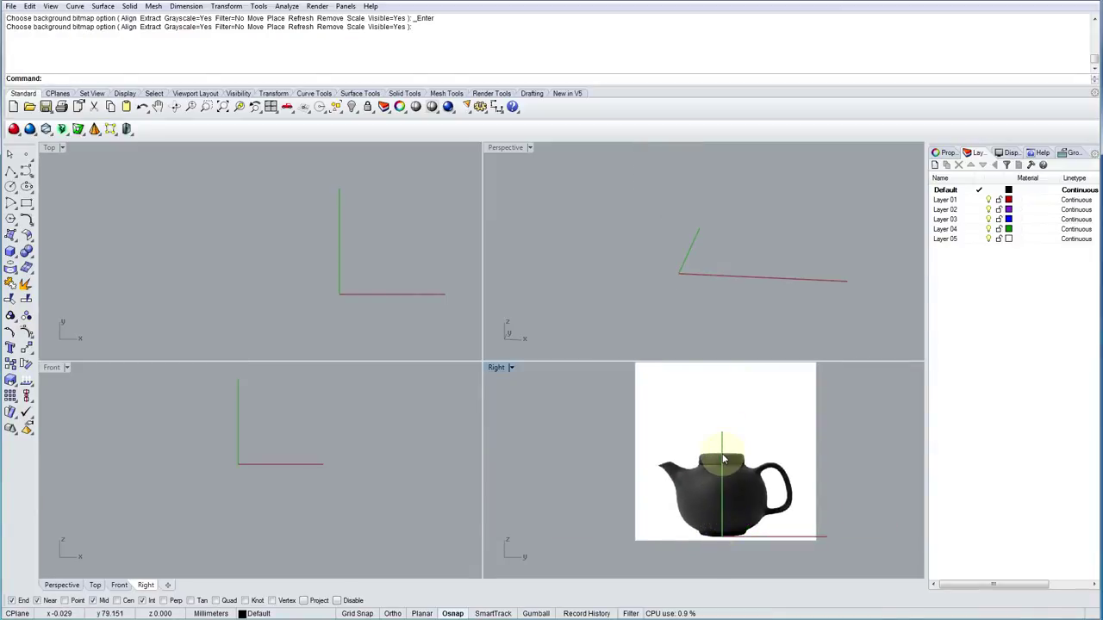
pyautogui.scroll(2, 722, 458)
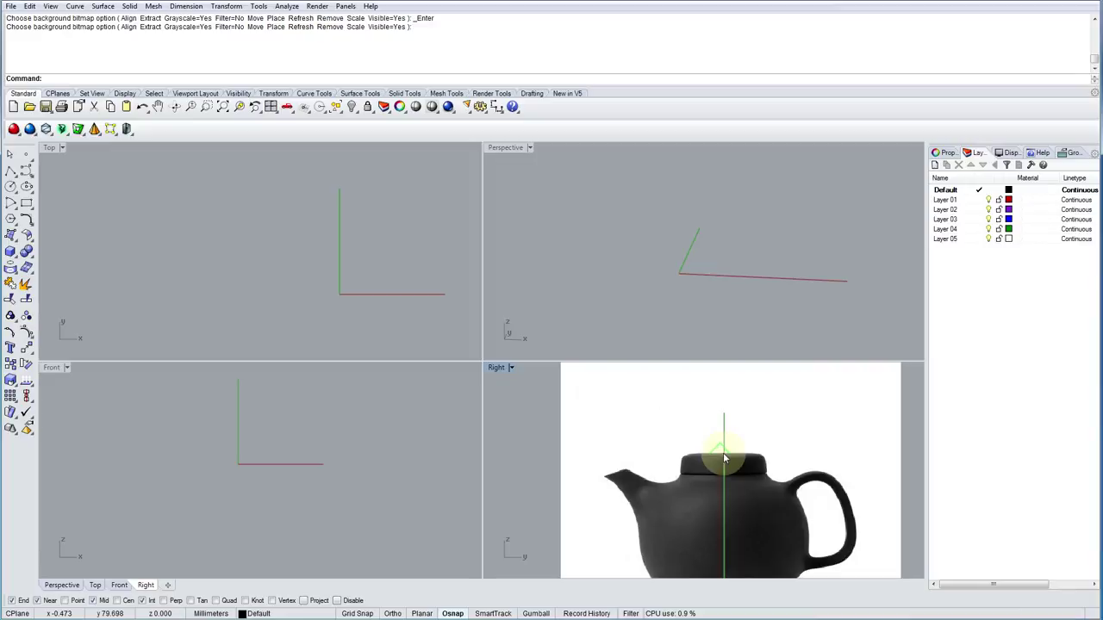
pyautogui.scroll(-1, 725, 456)
pyautogui.scroll(-3, 727, 458)
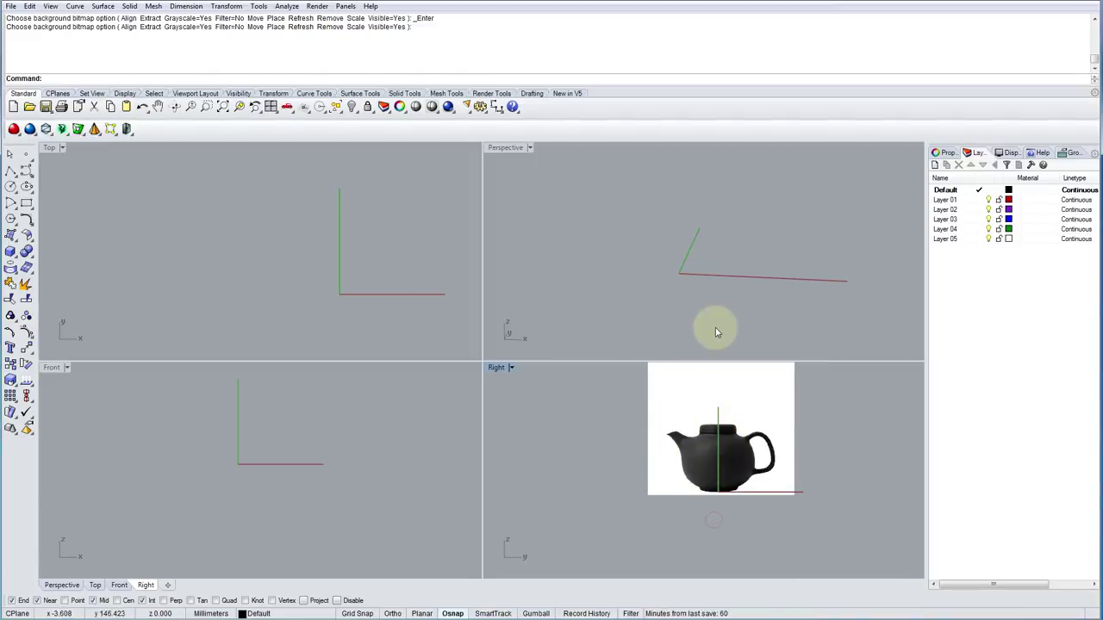
pyautogui.moveTo(762, 521); pyautogui.dragTo(706, 537, button='right')
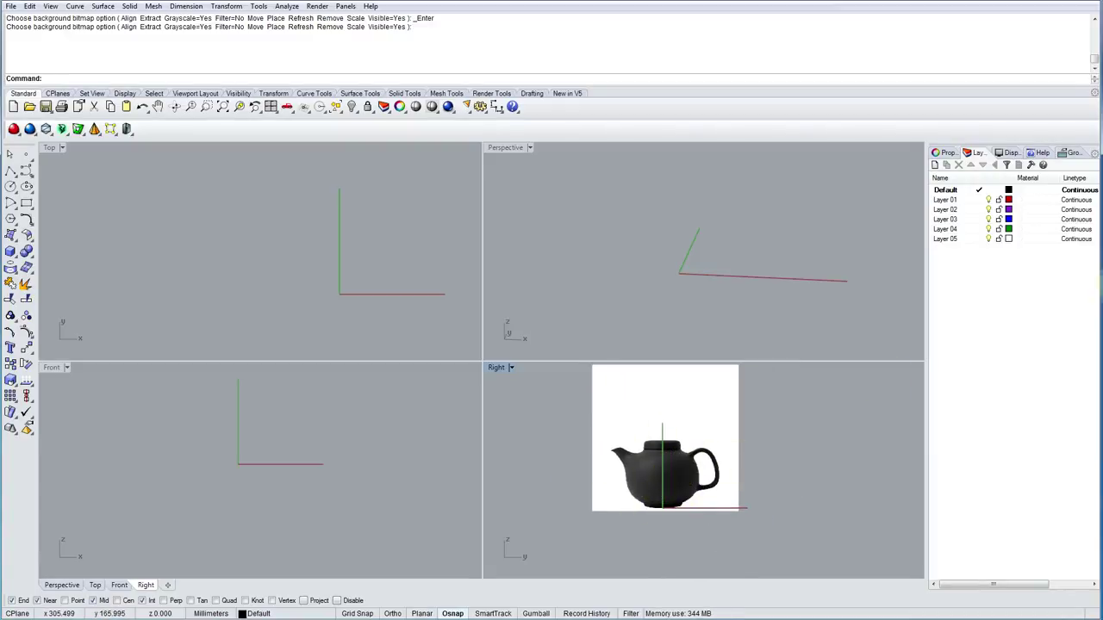
pyautogui.moveTo(1038, 305); pyautogui.dragTo(994, 267)
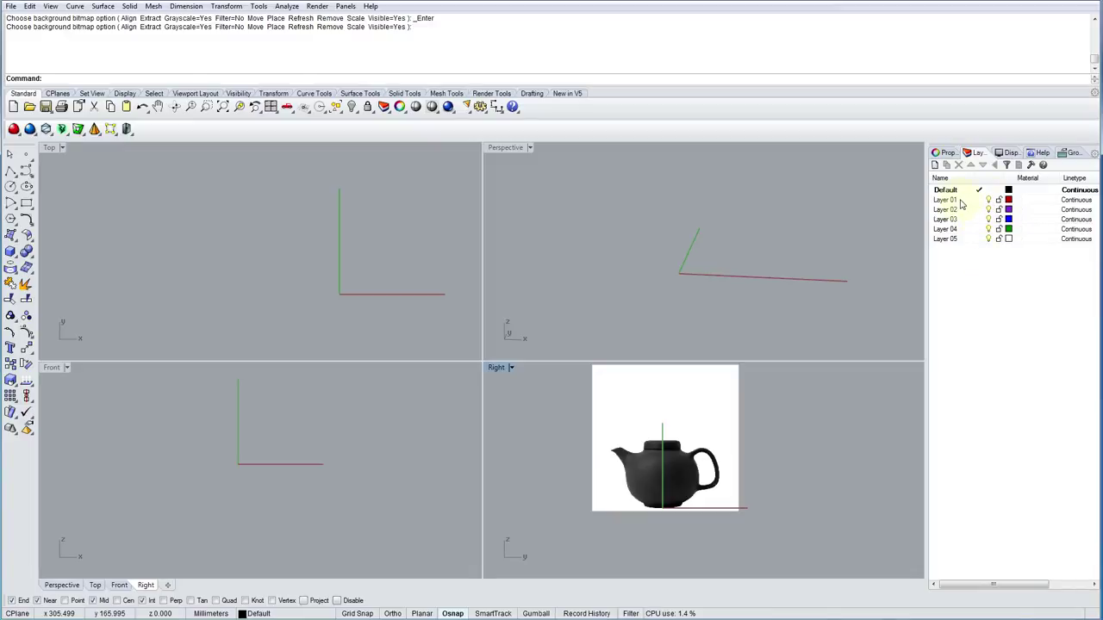
# Rename Layer 01 to "body".
pyautogui.click(962, 203)
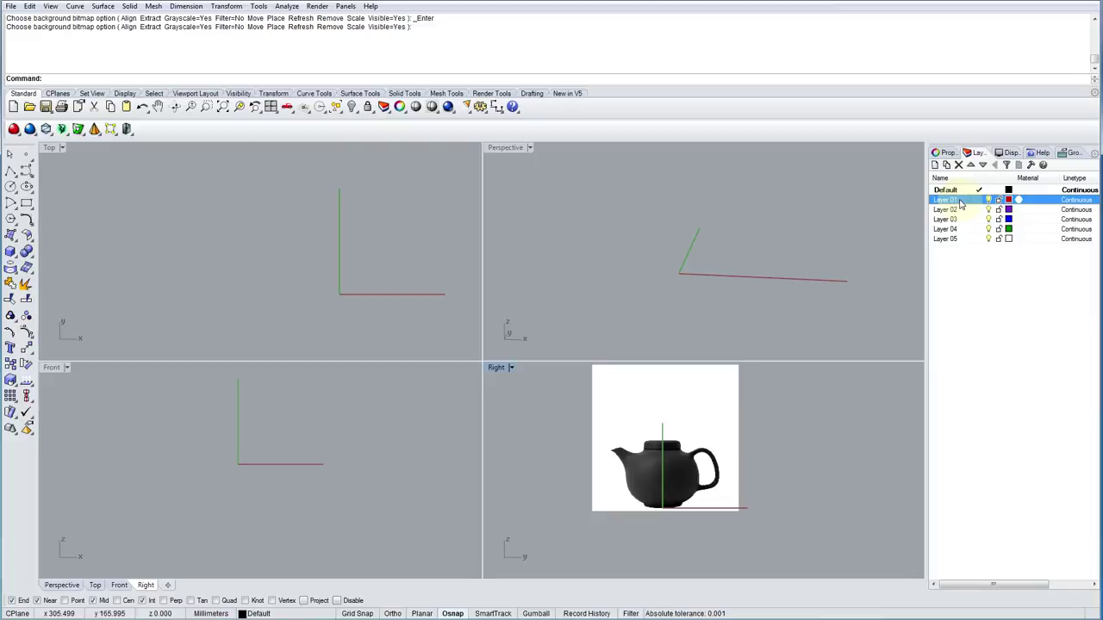
pyautogui.press('BackSpace')
pyautogui.press('BackSpace')
pyautogui.click(955, 280)
# Add a sublayer named "curves" under the body layer.
pyautogui.rightClick(952, 200)
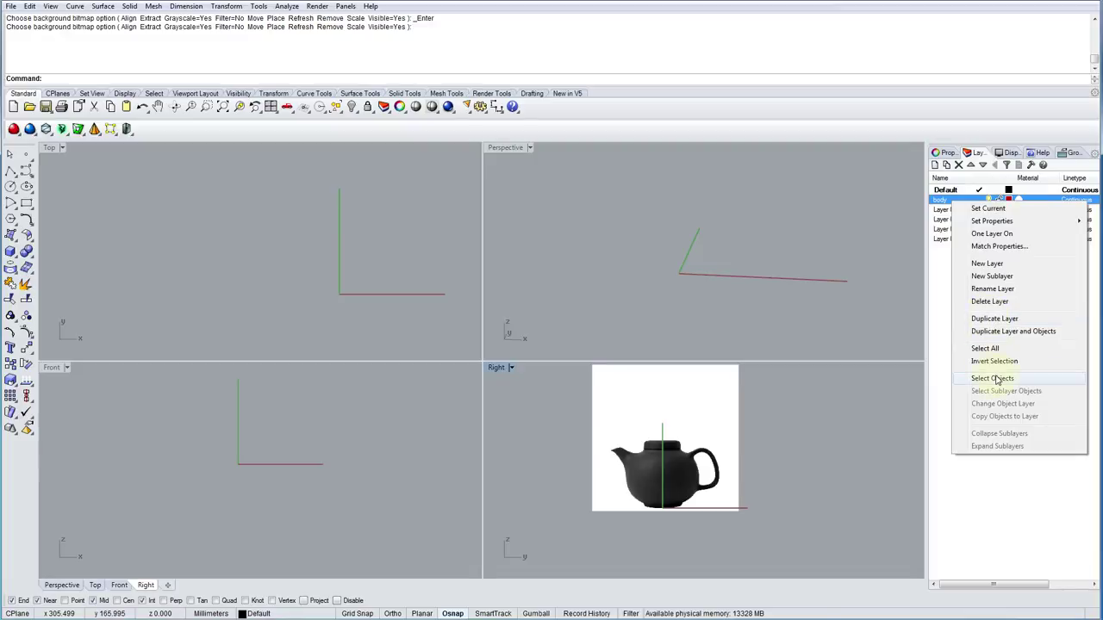
pyautogui.click(997, 277)
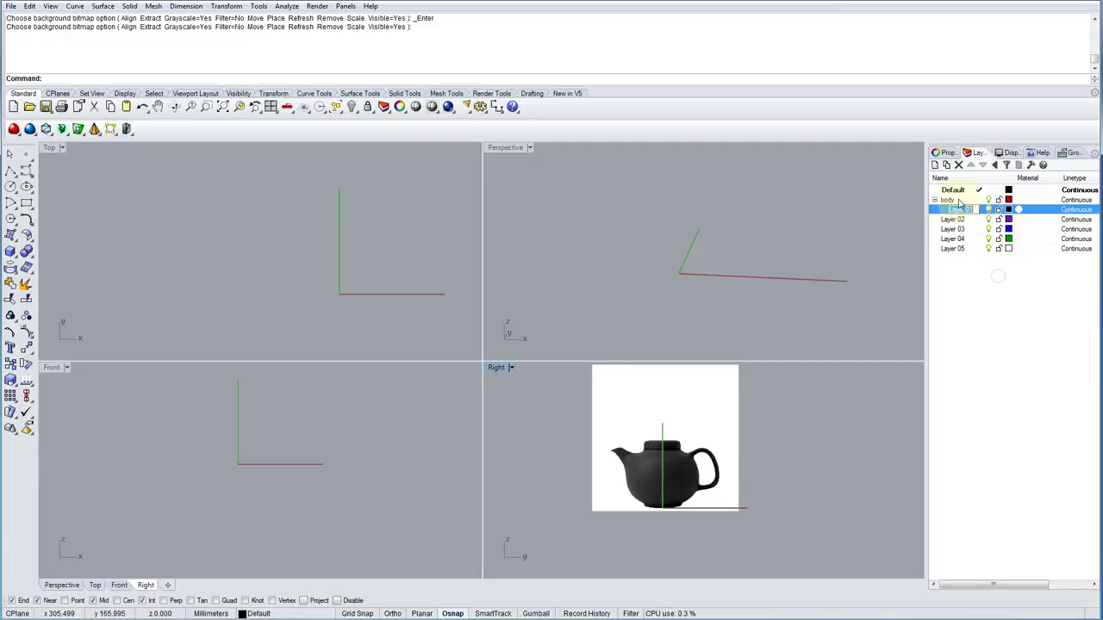
pyautogui.write('curves')
pyautogui.press('Return')
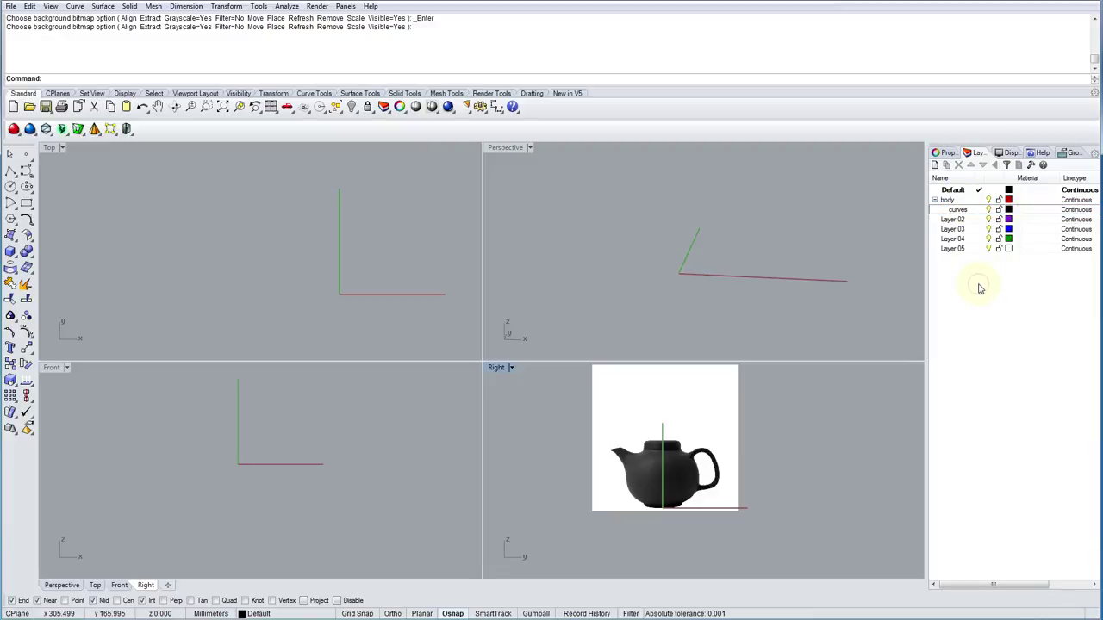
# Rename Layer 02 to "spout".
pyautogui.click(959, 221)
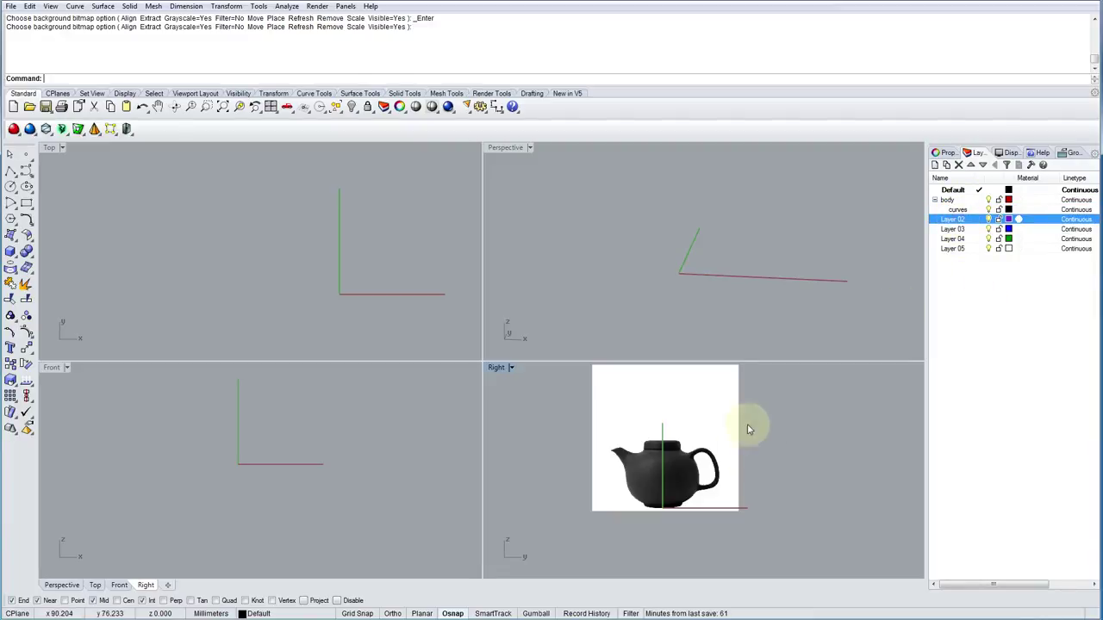
pyautogui.click(964, 220)
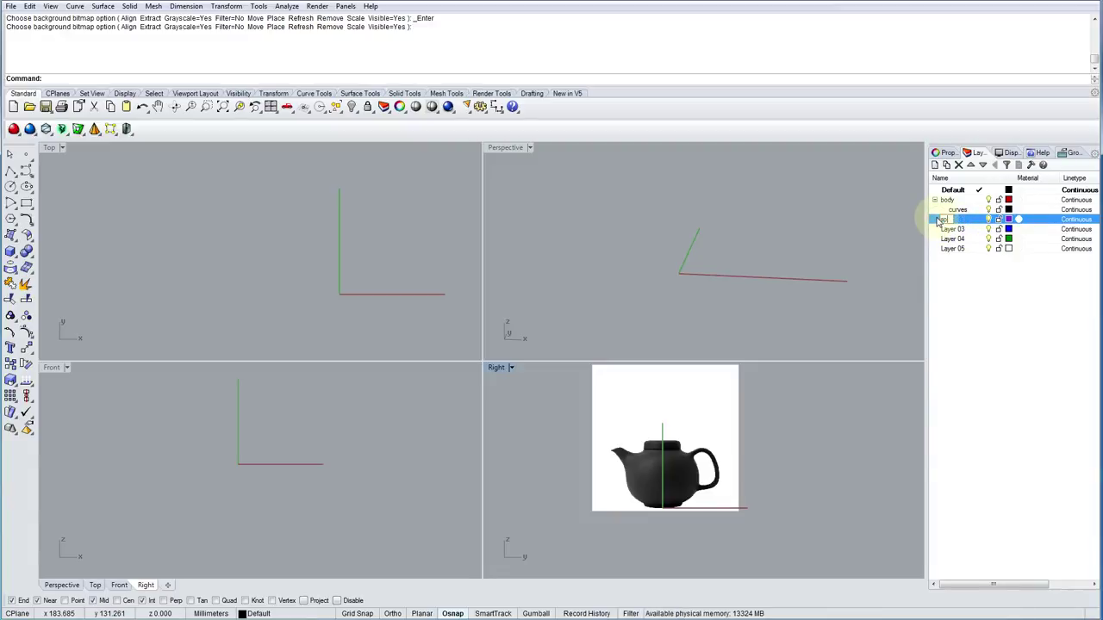
pyautogui.write('spout')
pyautogui.click(973, 318)
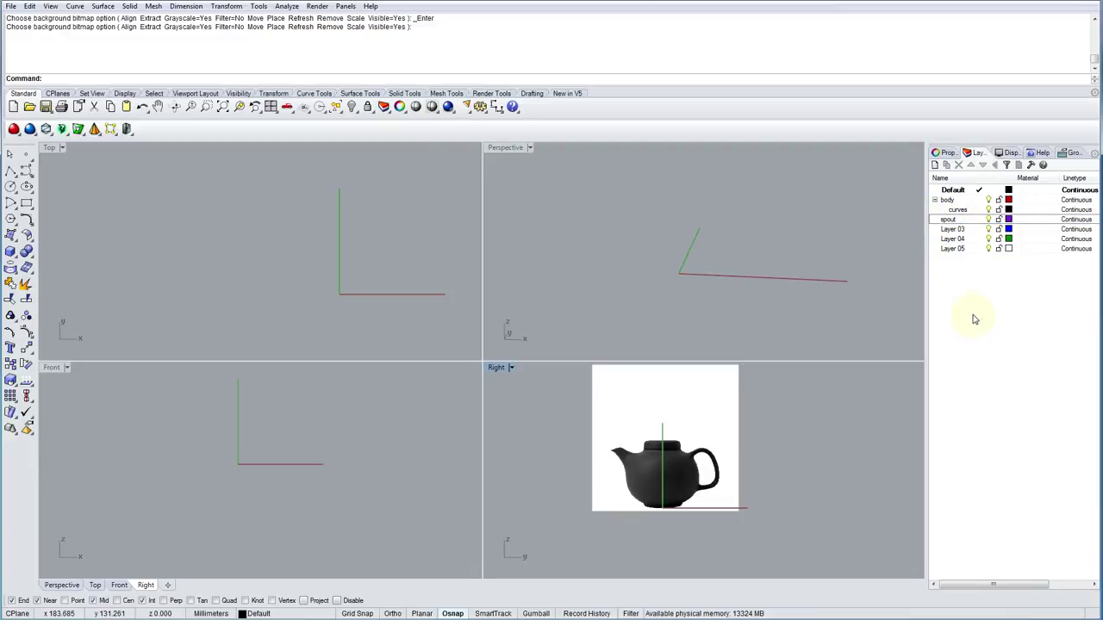
# Add a sublayer named "curves" under the spout layer.
pyautogui.rightClick(964, 222)
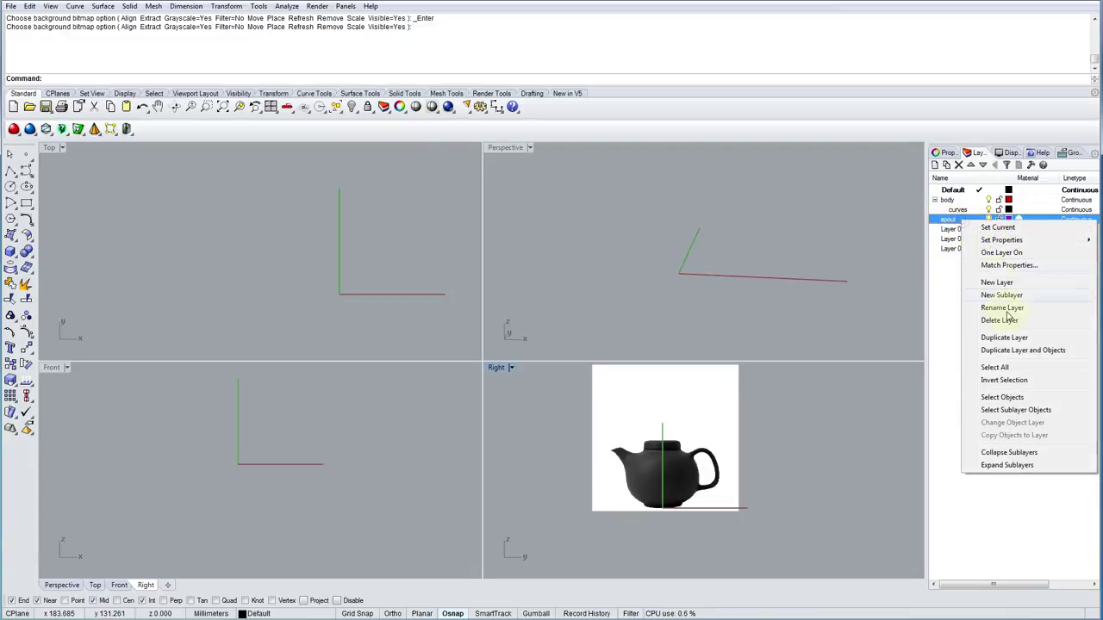
pyautogui.click(1003, 294)
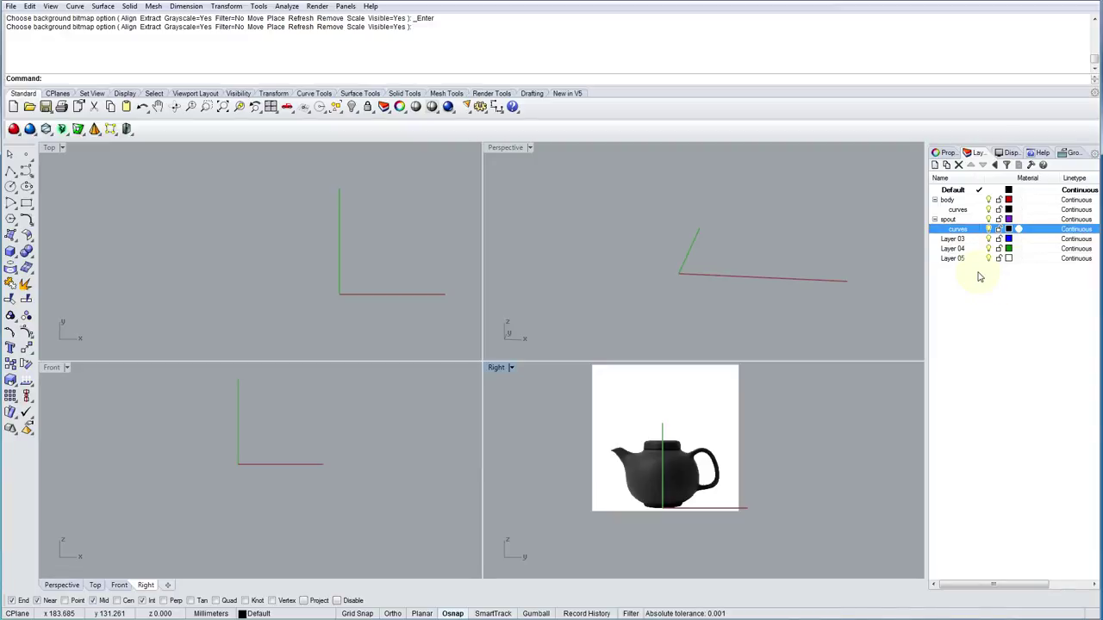
pyautogui.click(960, 304)
# Rename Layer 03 to "handle".
pyautogui.click(959, 239)
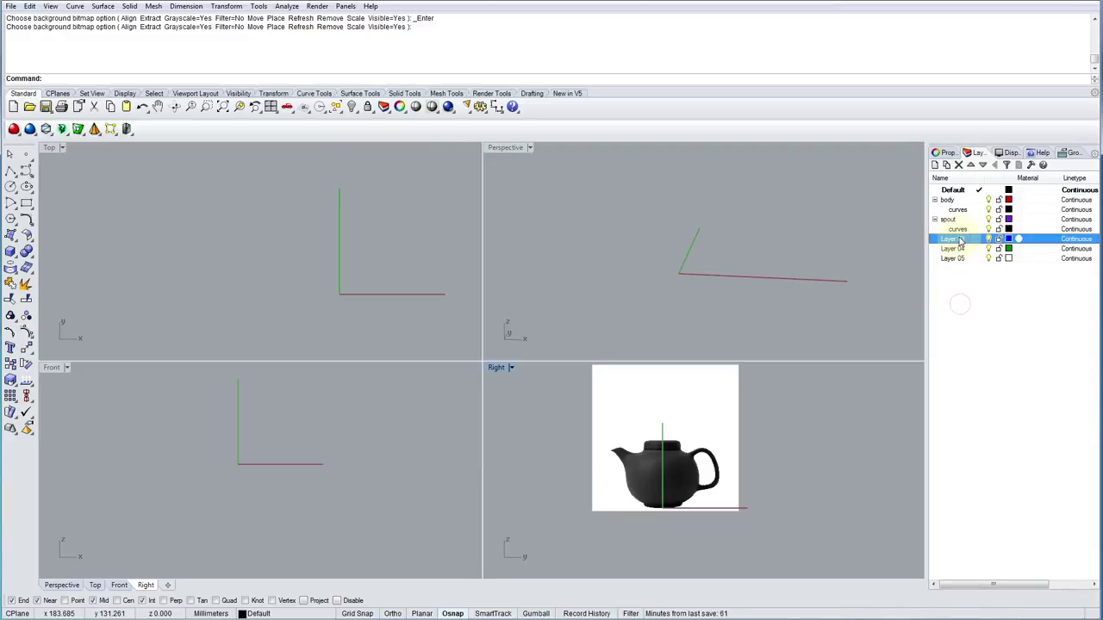
pyautogui.click(963, 239)
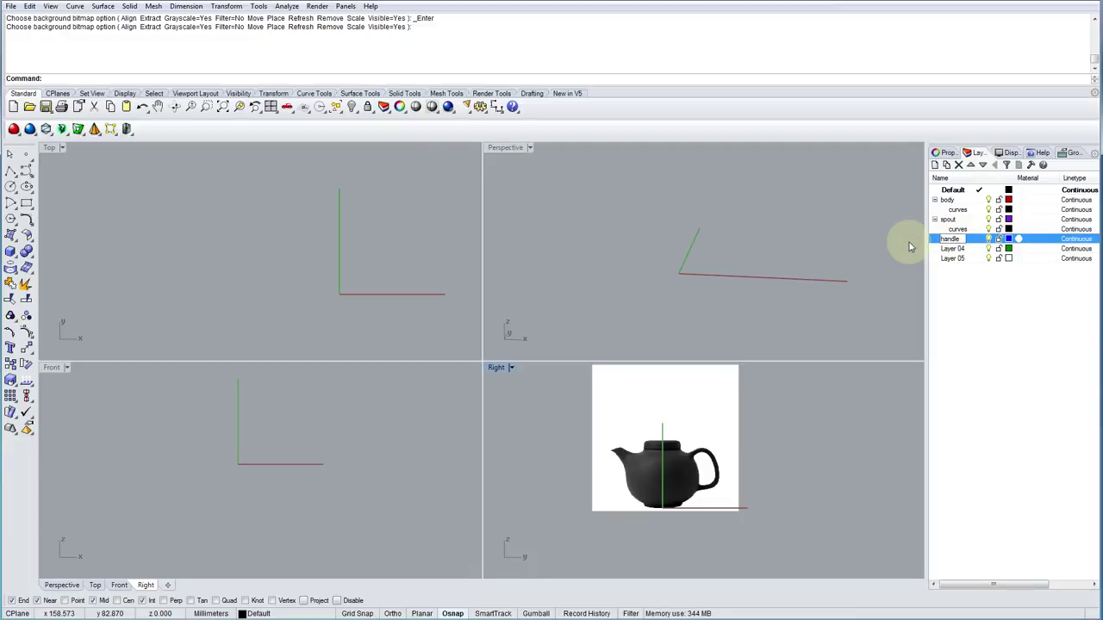
pyautogui.click(955, 337)
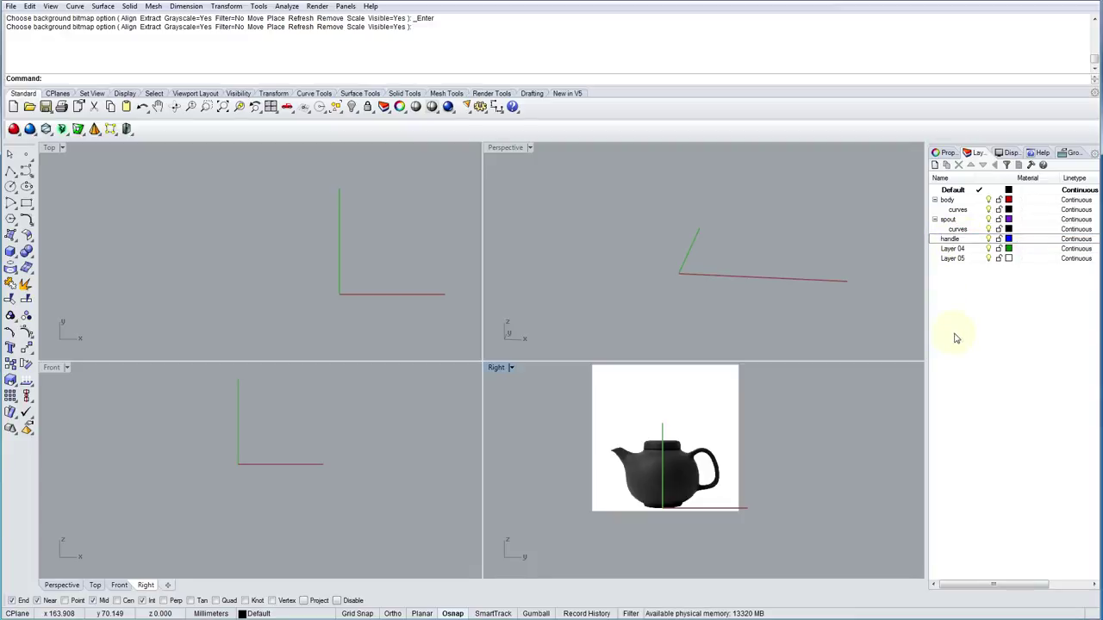
# Add a sublayer named "curves" under the handle layer.
pyautogui.rightClick(956, 242)
pyautogui.click(989, 312)
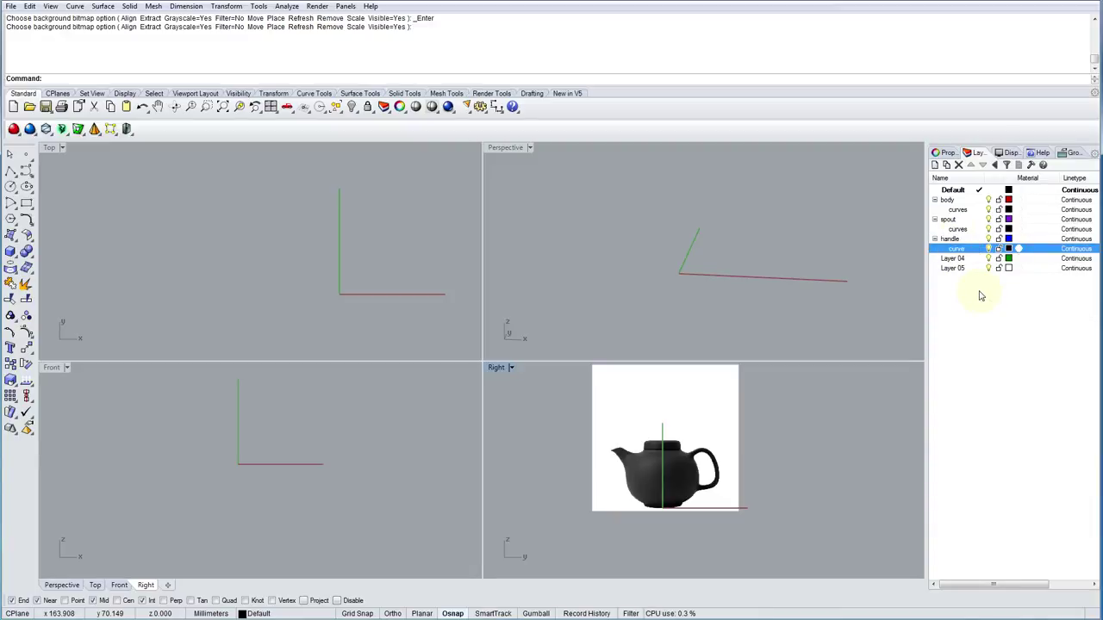
pyautogui.click(971, 250)
pyautogui.write('s')
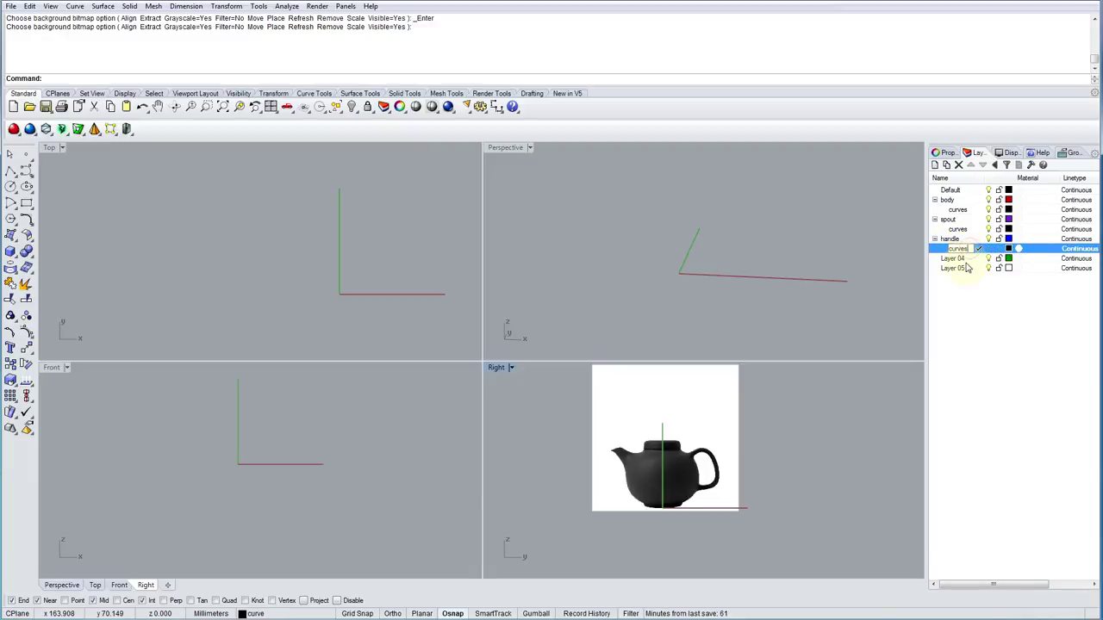
pyautogui.click(966, 309)
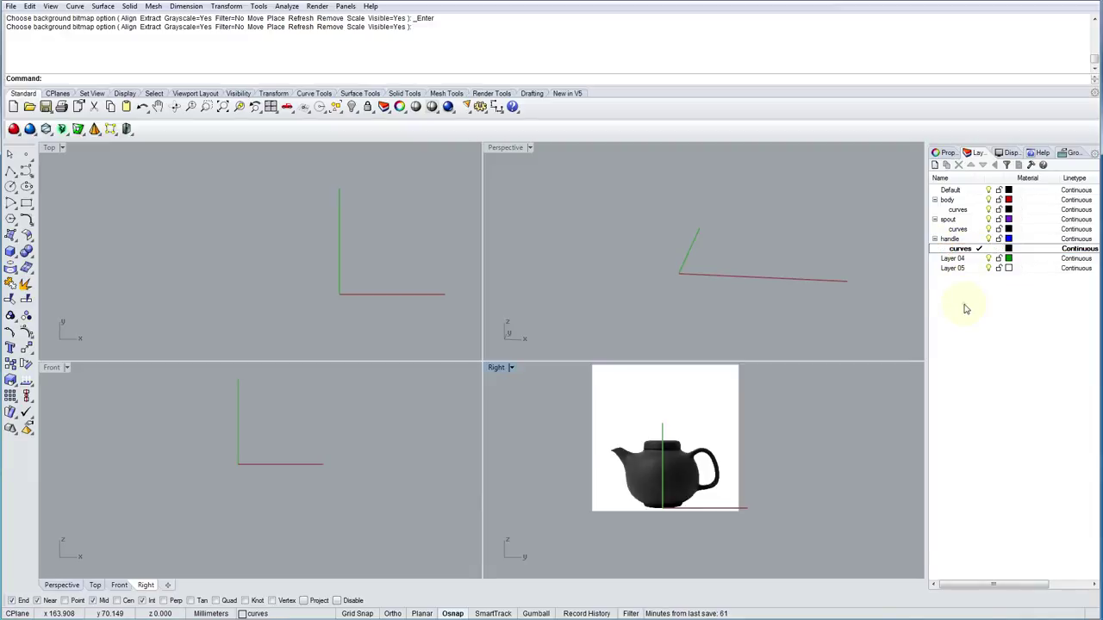
# Rename Layer 04 to "lid".
pyautogui.click(974, 260)
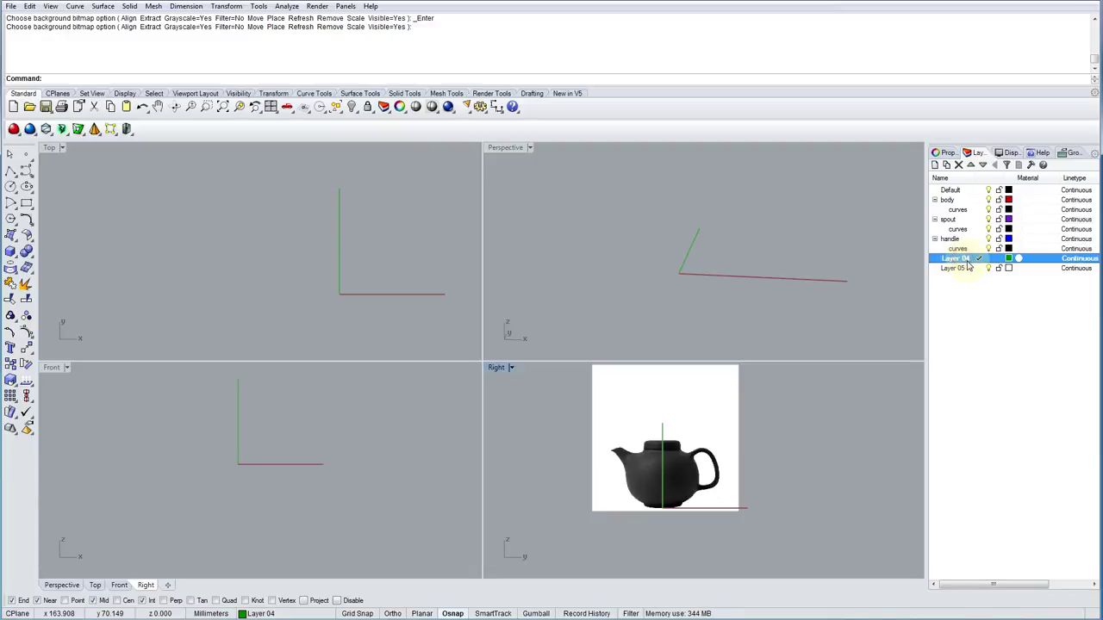
pyautogui.moveTo(969, 260); pyautogui.dragTo(941, 263)
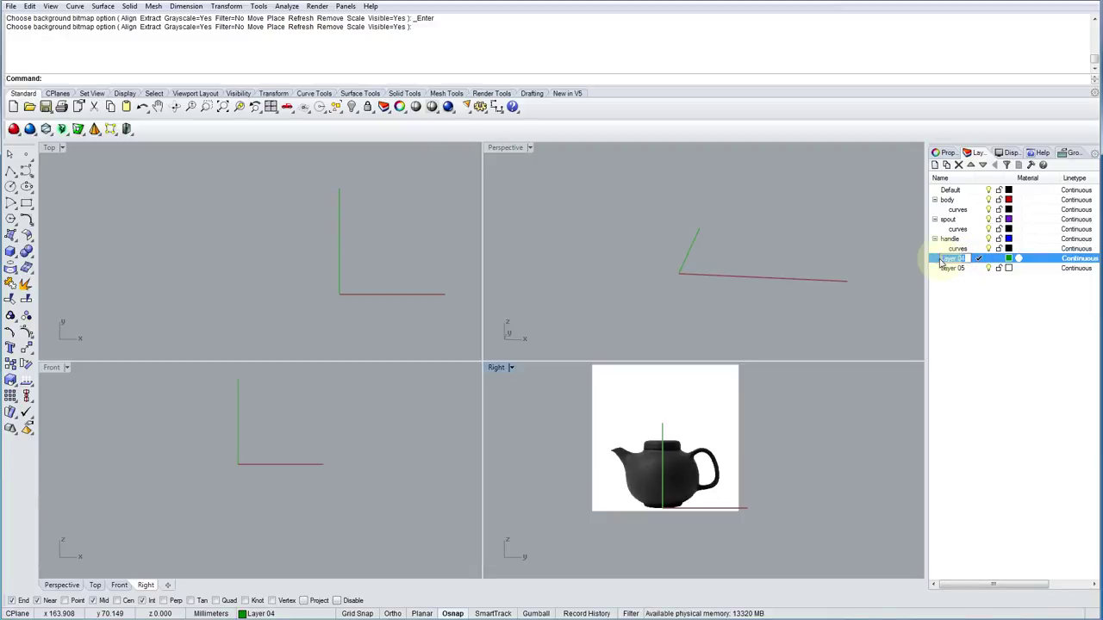
pyautogui.click(954, 299)
# Add a sublayer named "curves" under the lid layer.
pyautogui.rightClick(943, 260)
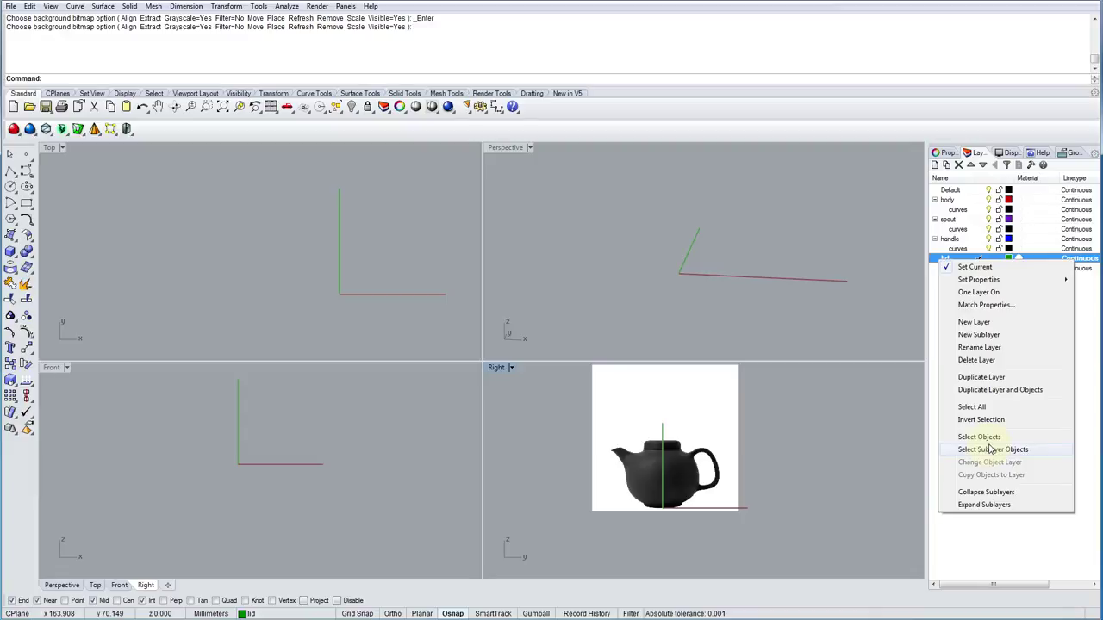
pyautogui.click(982, 335)
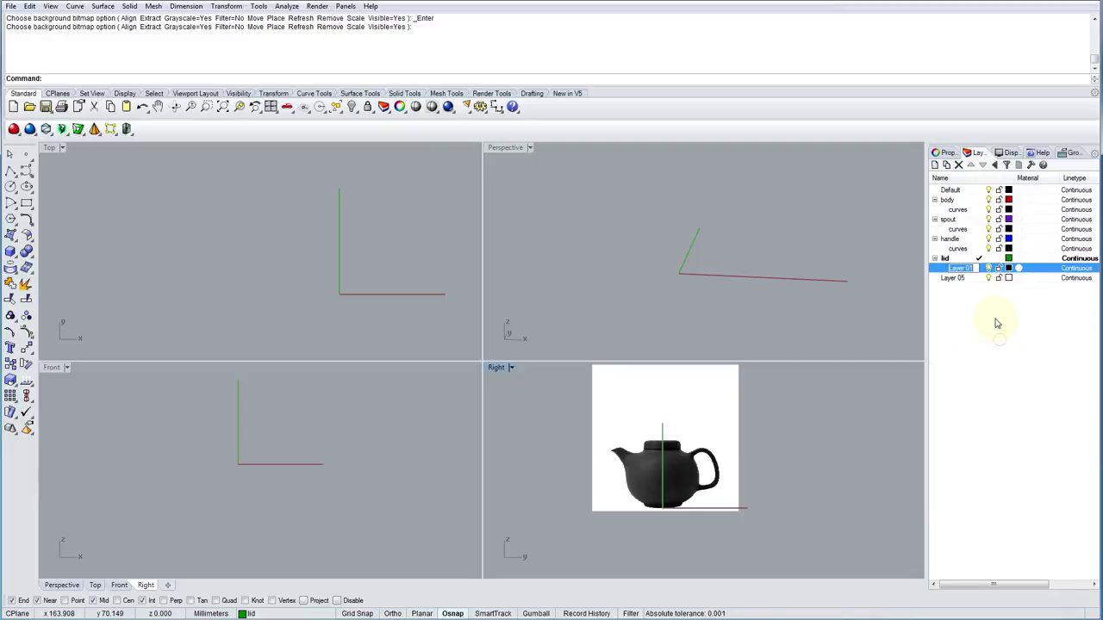
pyautogui.write('curves')
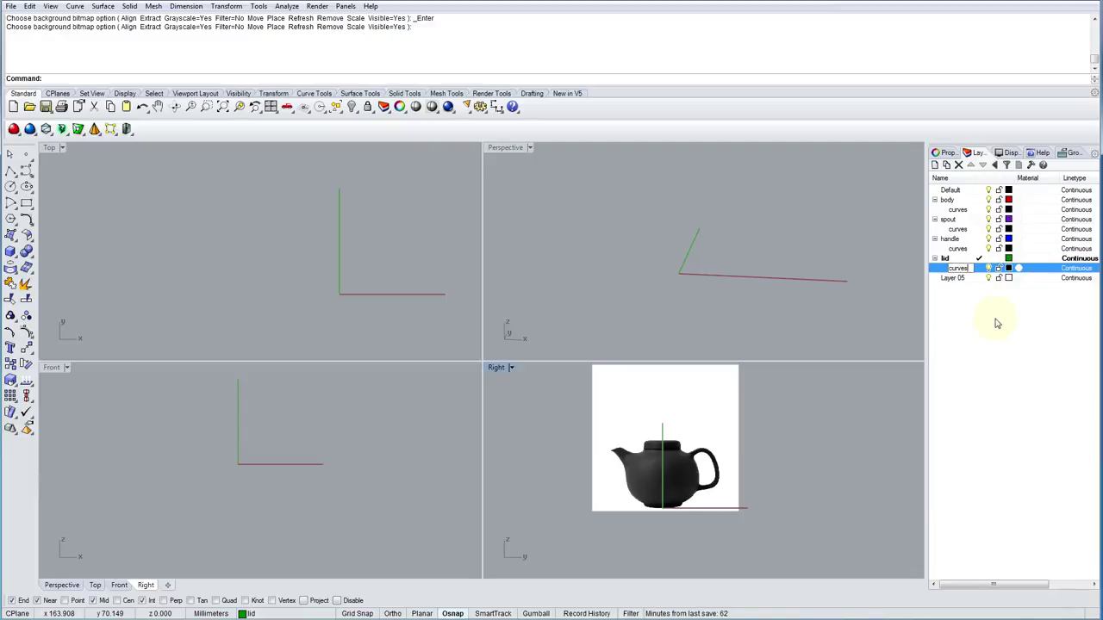
pyautogui.click(995, 322)
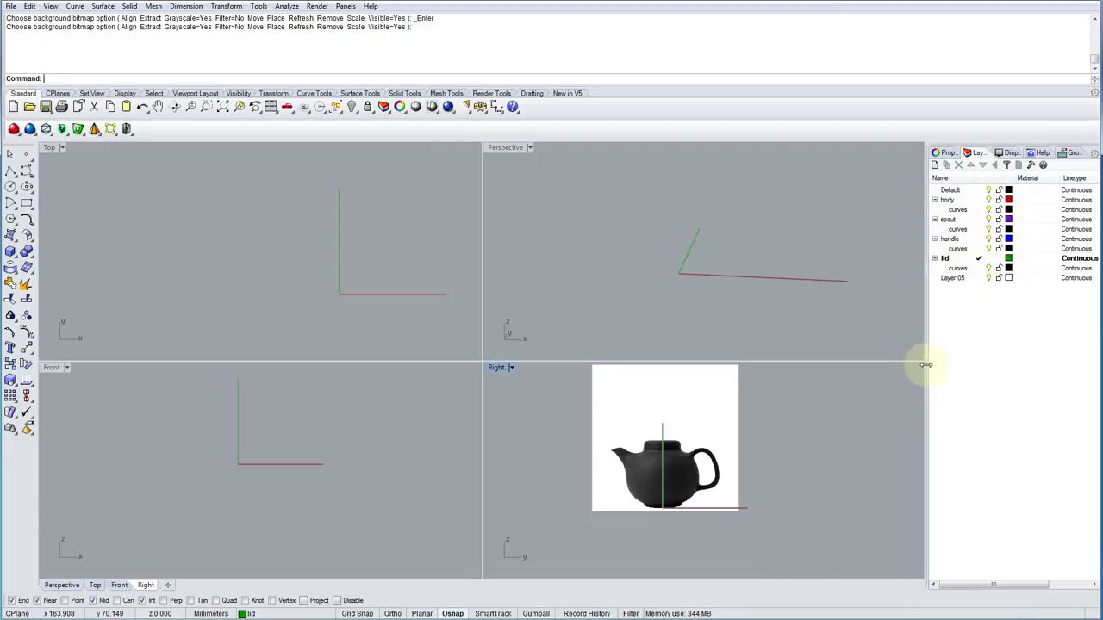
# Make the body layer the current layer.
pyautogui.click(969, 201)
pyautogui.click(980, 201)
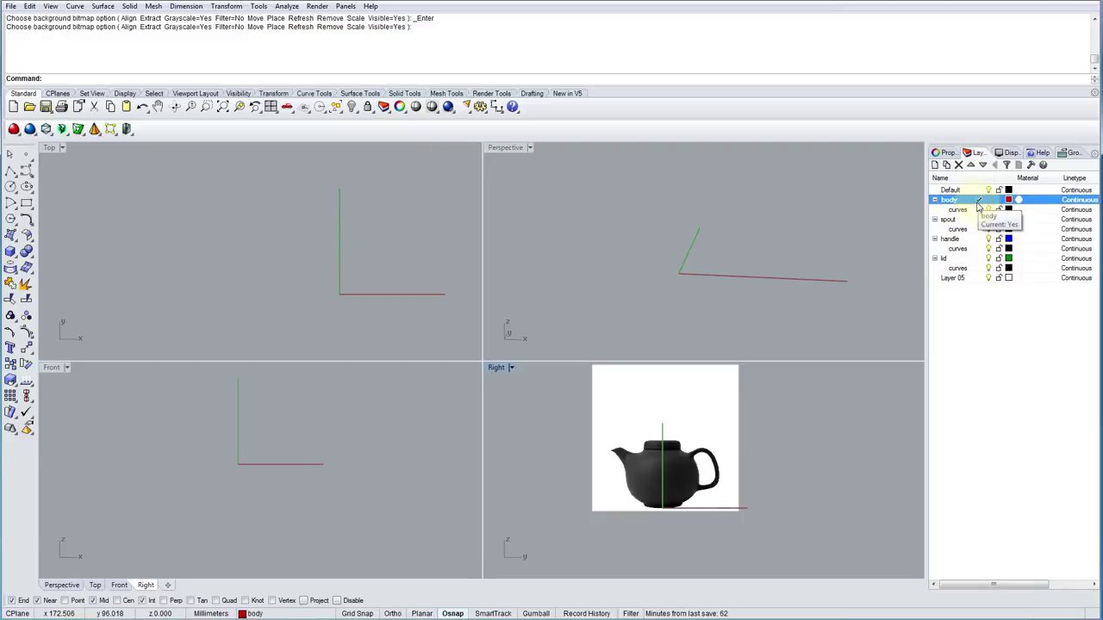
pyautogui.click(979, 357)
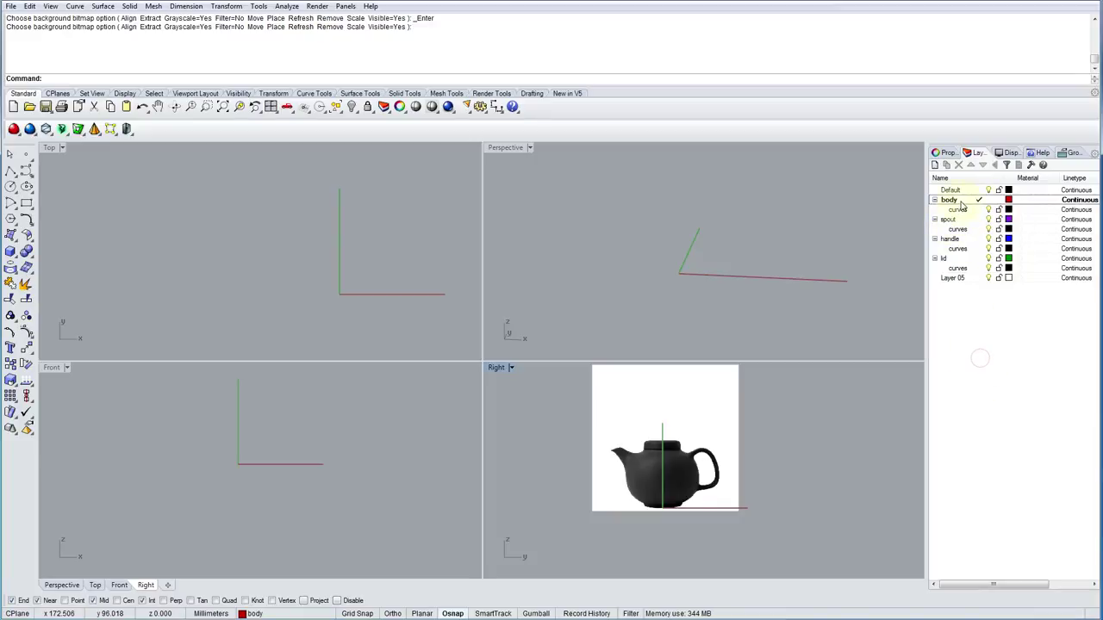
# Try to move the body layer up and down in the layer order.
pyautogui.click(961, 201)
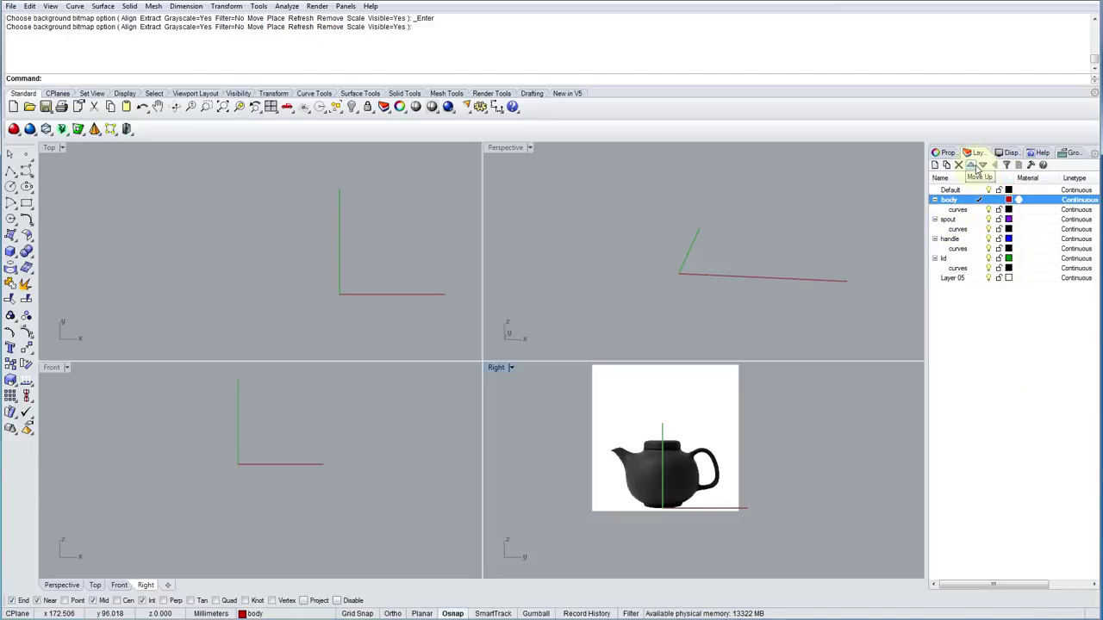
pyautogui.click(977, 168)
pyautogui.click(985, 167)
pyautogui.click(986, 167)
pyautogui.click(984, 166)
pyautogui.click(972, 165)
pyautogui.click(972, 166)
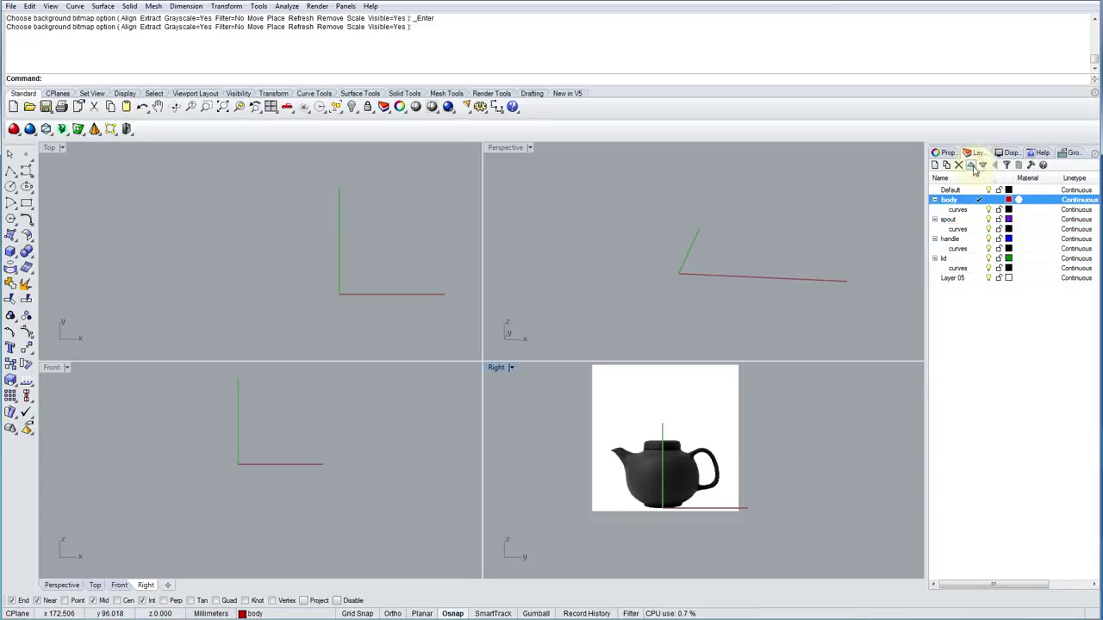
pyautogui.click(972, 165)
pyautogui.click(983, 166)
# Delete the unused Default layer and Layer 05.
pyautogui.click(962, 191)
pyautogui.press('Delete')
pyautogui.press('Return')
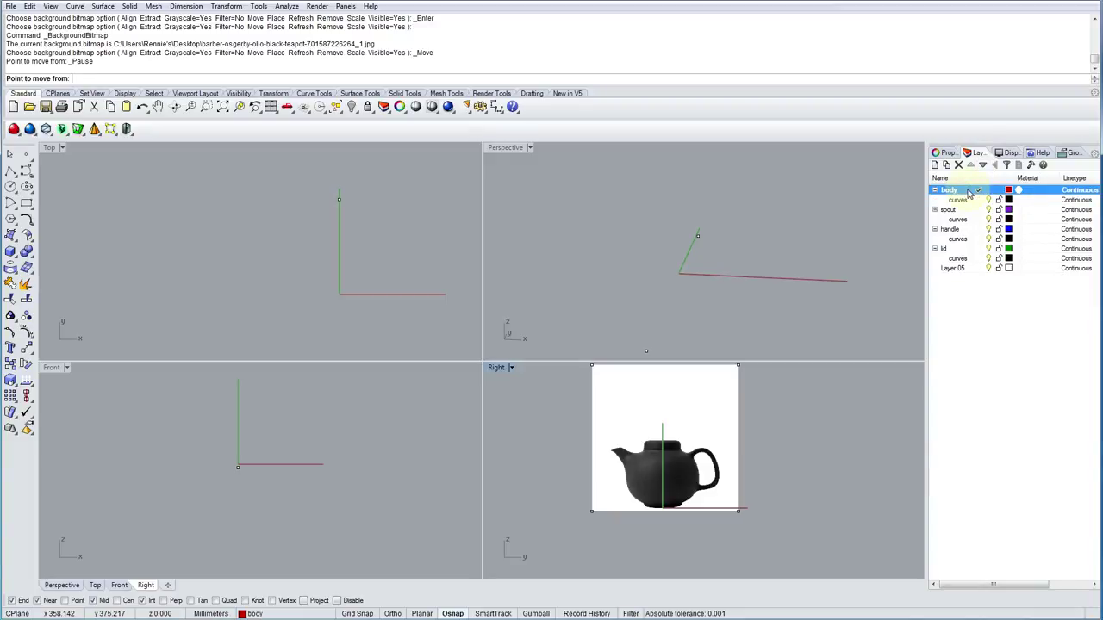
pyautogui.click(962, 269)
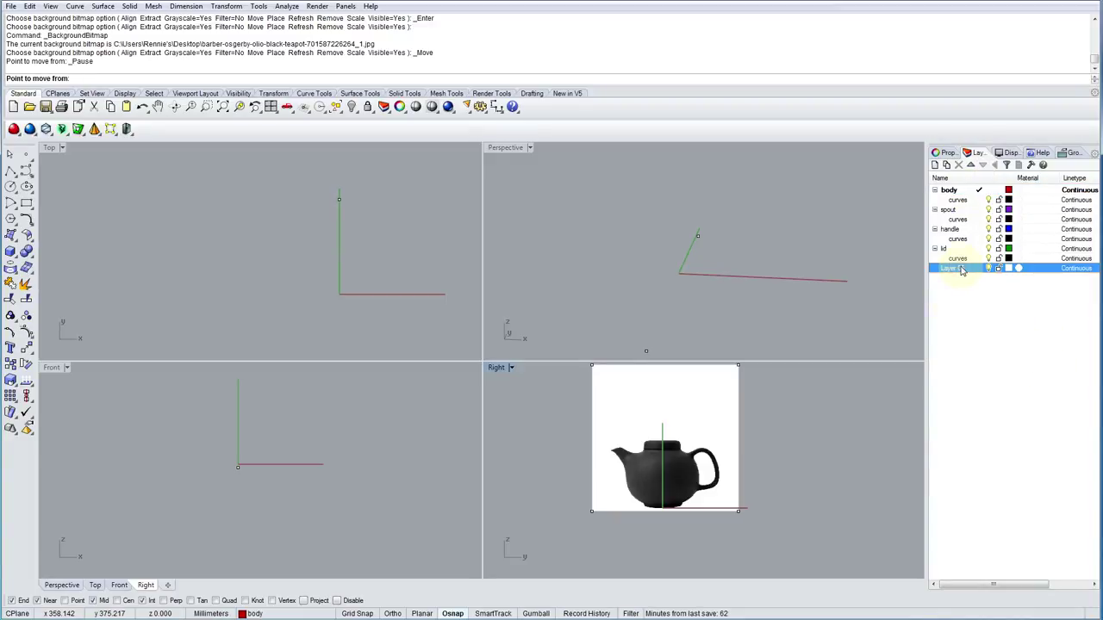
pyautogui.press('Delete')
pyautogui.click(973, 317)
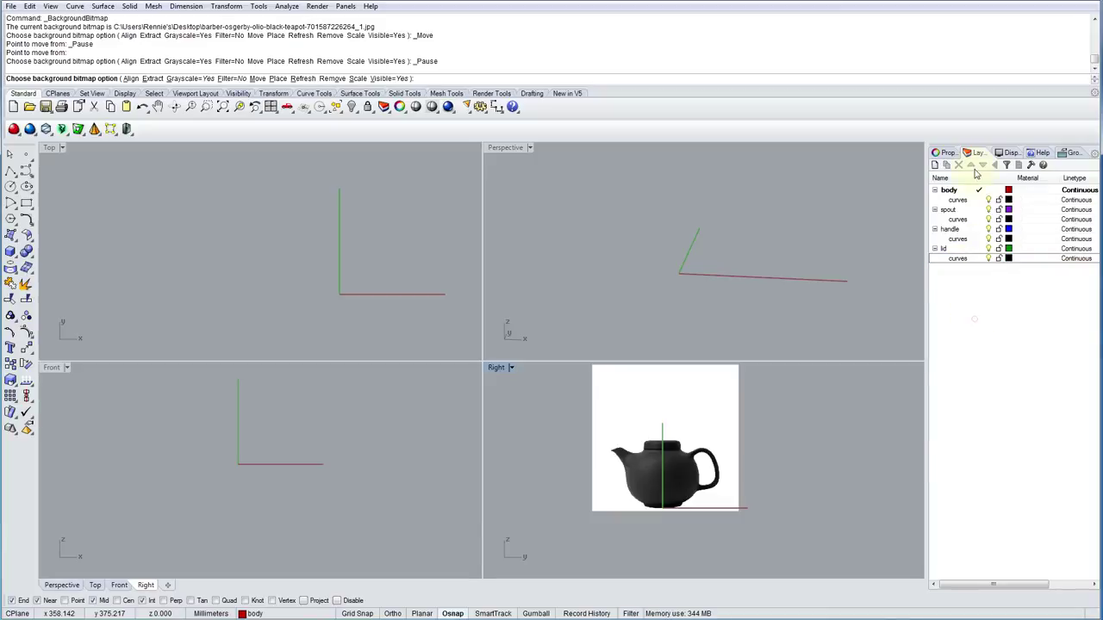
# Set the colour of the body's curves sublayer to a muted greyish red with RGB 178, 141, 141.
pyautogui.click(1009, 200)
pyautogui.click(615, 263)
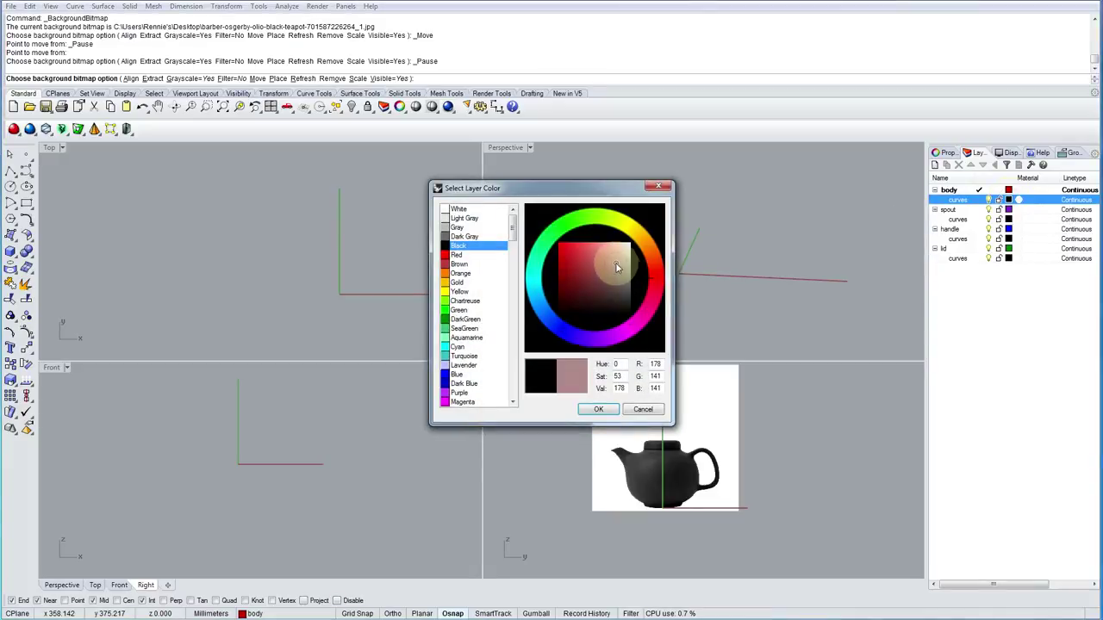
pyautogui.click(598, 410)
# Set the colour of the spout's curves sublayer to a muted light purple with hue 272.
pyautogui.click(1008, 219)
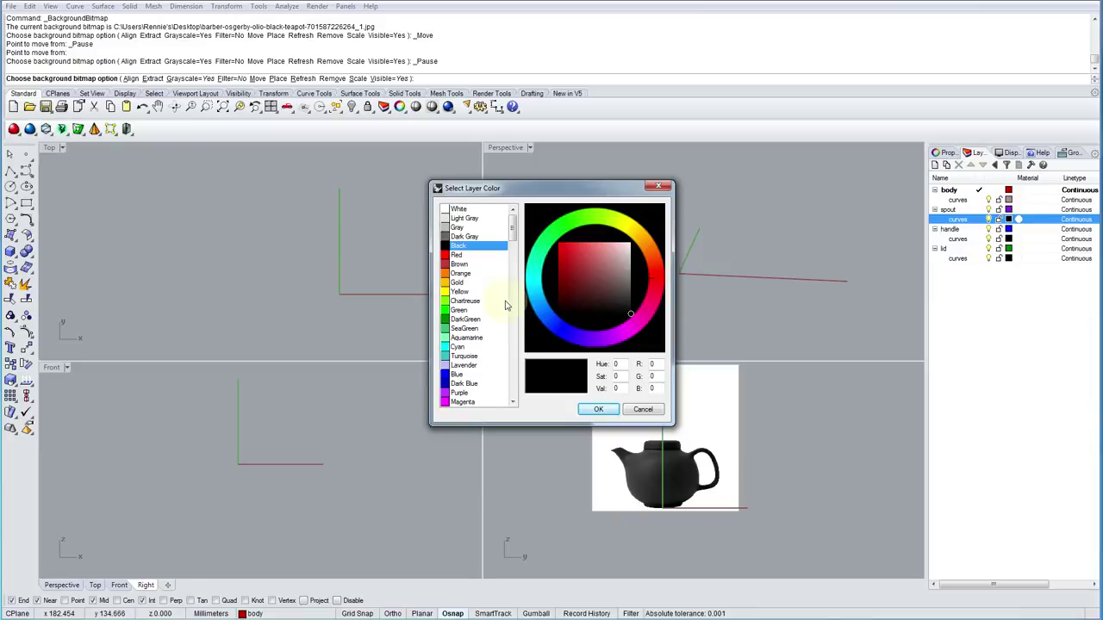
pyautogui.click(597, 334)
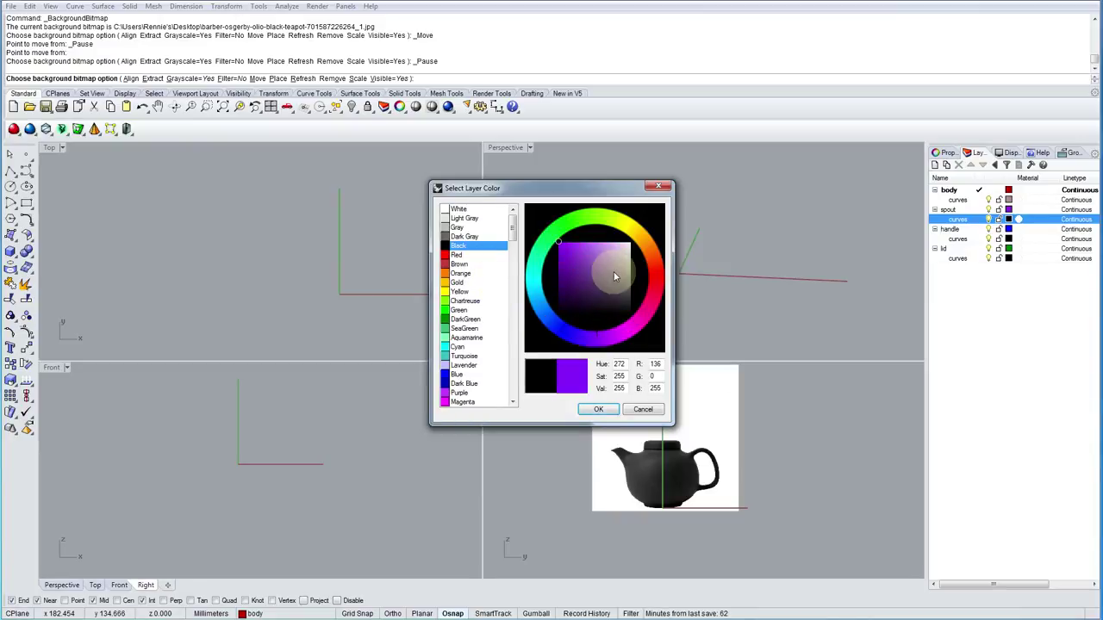
pyautogui.click(598, 409)
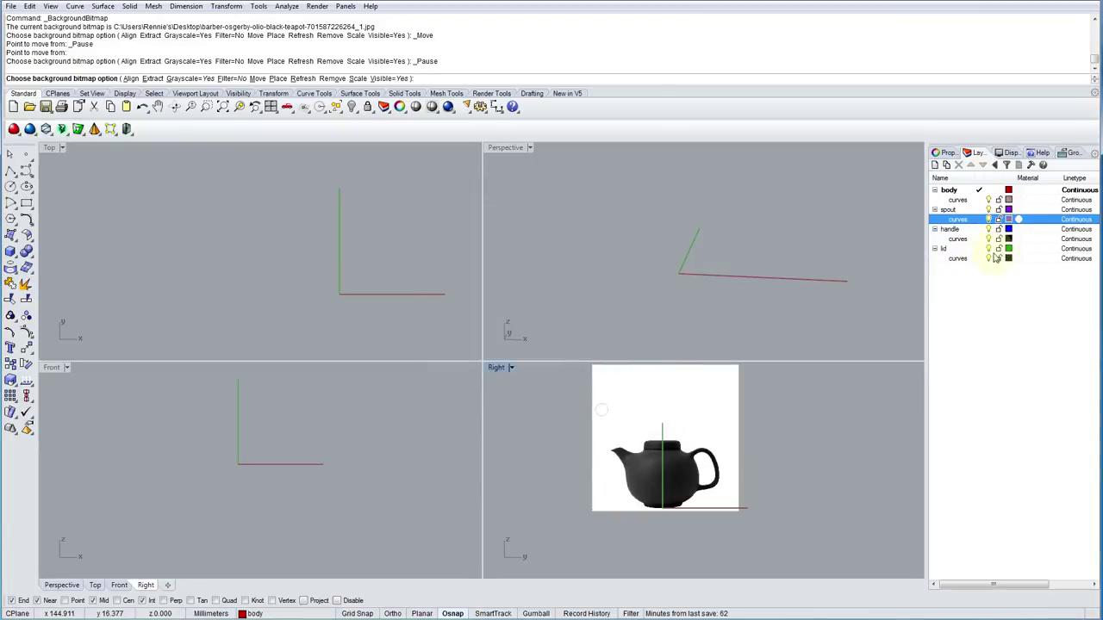
# Set the colour of the handle's curves sublayer to a light blue with hue 236.
pyautogui.click(1008, 239)
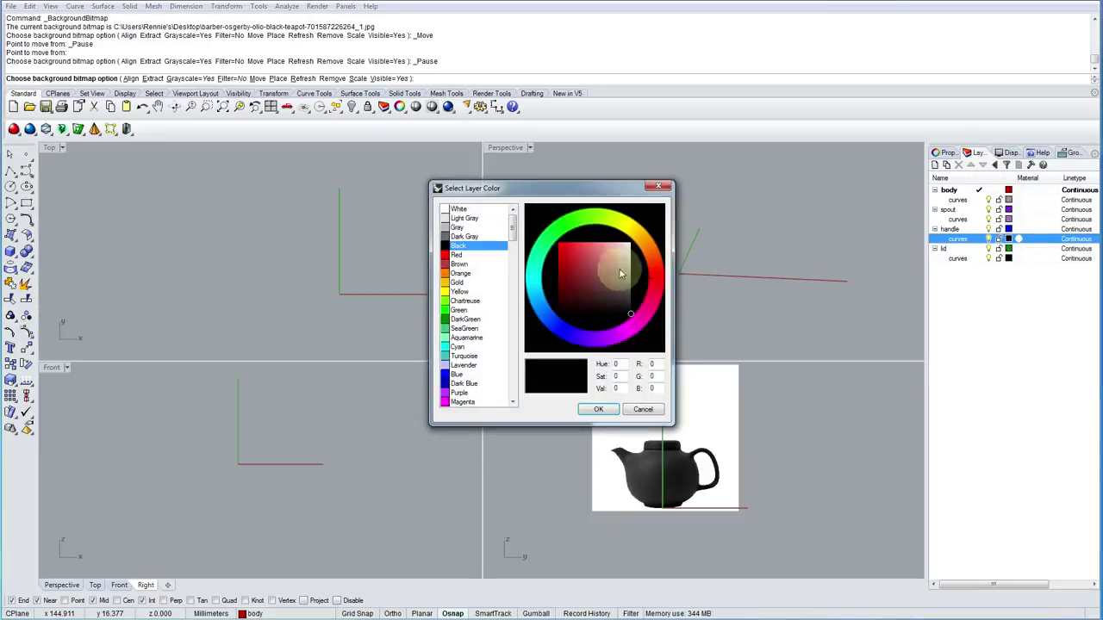
pyautogui.click(559, 325)
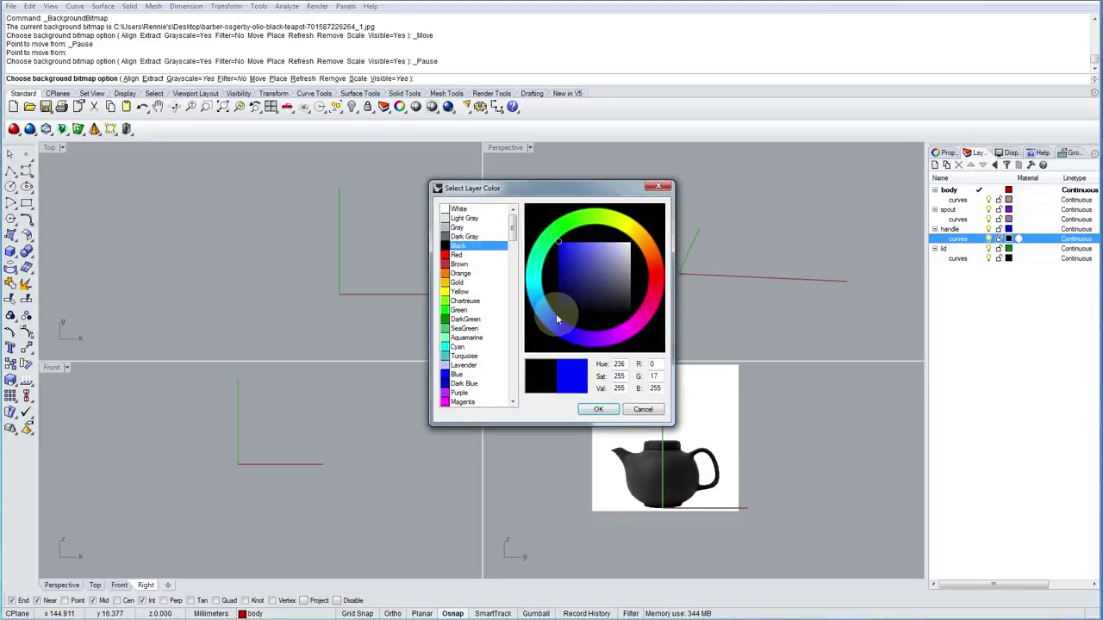
pyautogui.click(598, 258)
pyautogui.click(598, 410)
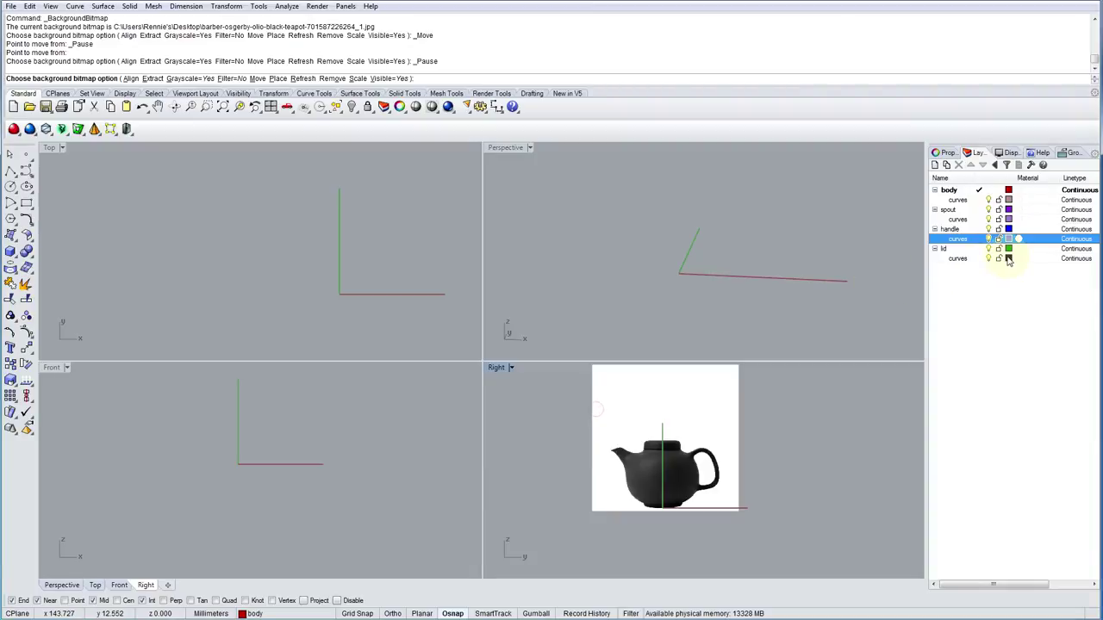
# Set the colour of the lid's curves sublayer to a light green with hue 96.
pyautogui.click(1008, 259)
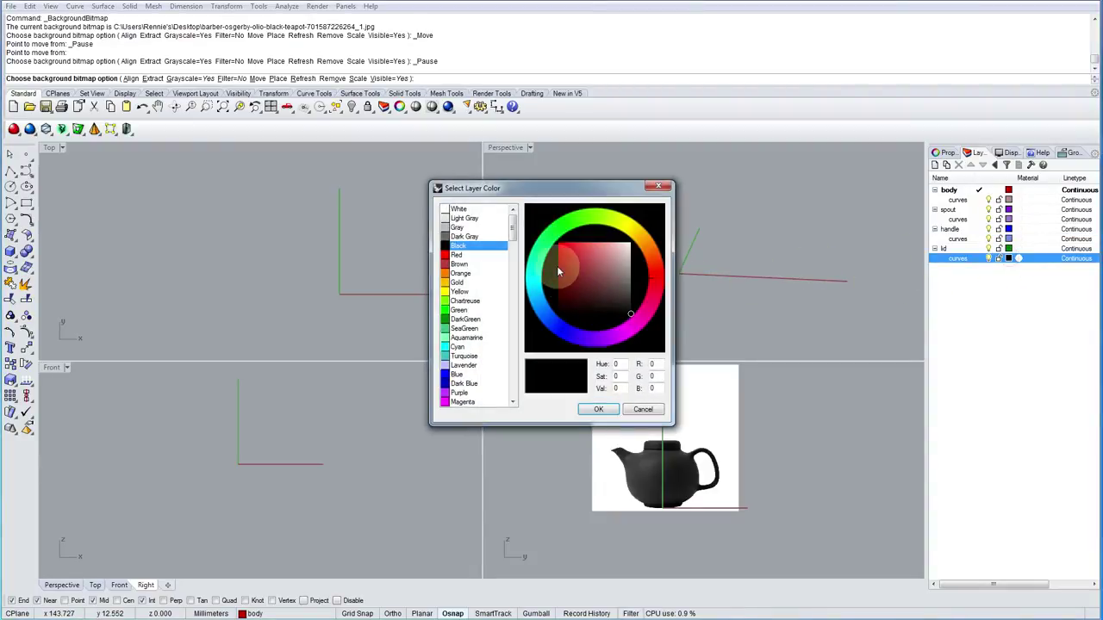
pyautogui.click(583, 226)
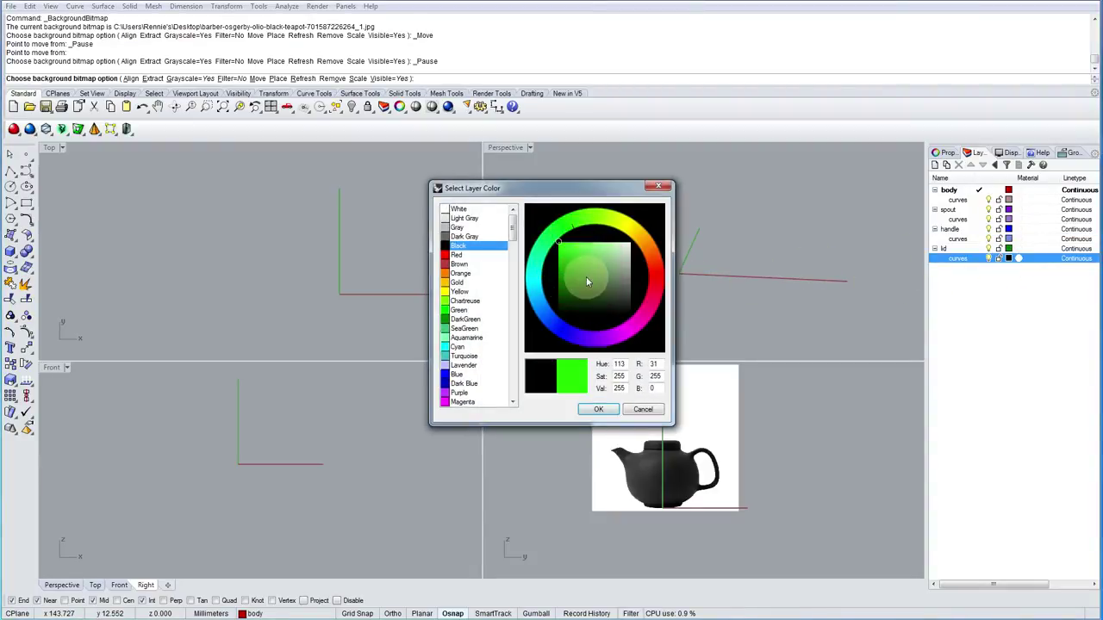
pyautogui.click(600, 217)
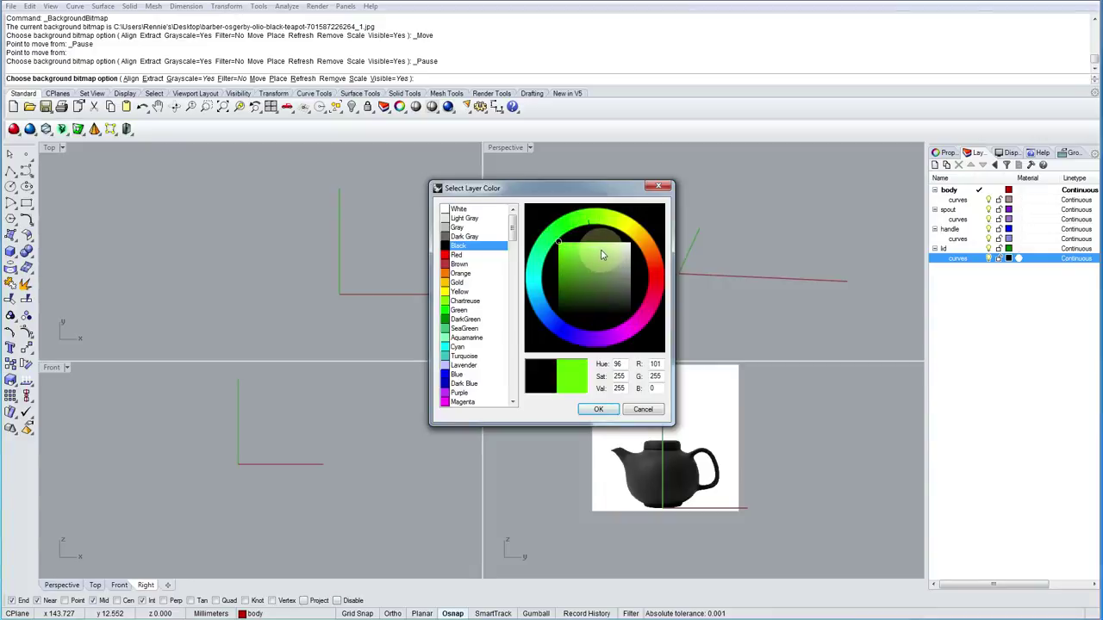
pyautogui.click(602, 254)
pyautogui.click(598, 409)
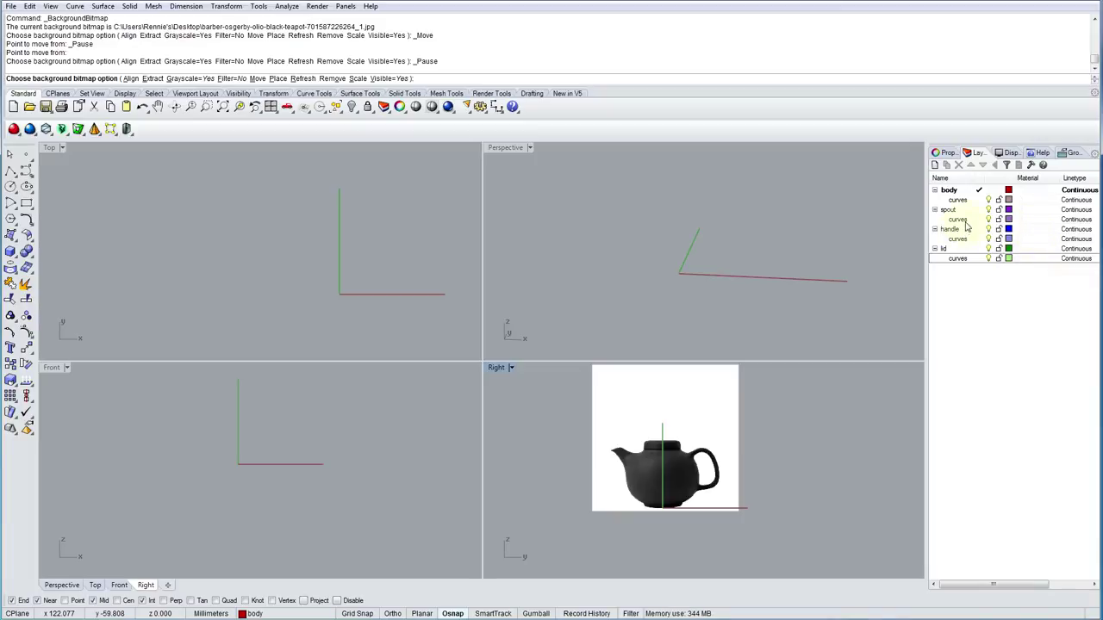
# Make the body's curves sublayer current and maximize the Right viewport around the teapot photo.
pyautogui.click(979, 199)
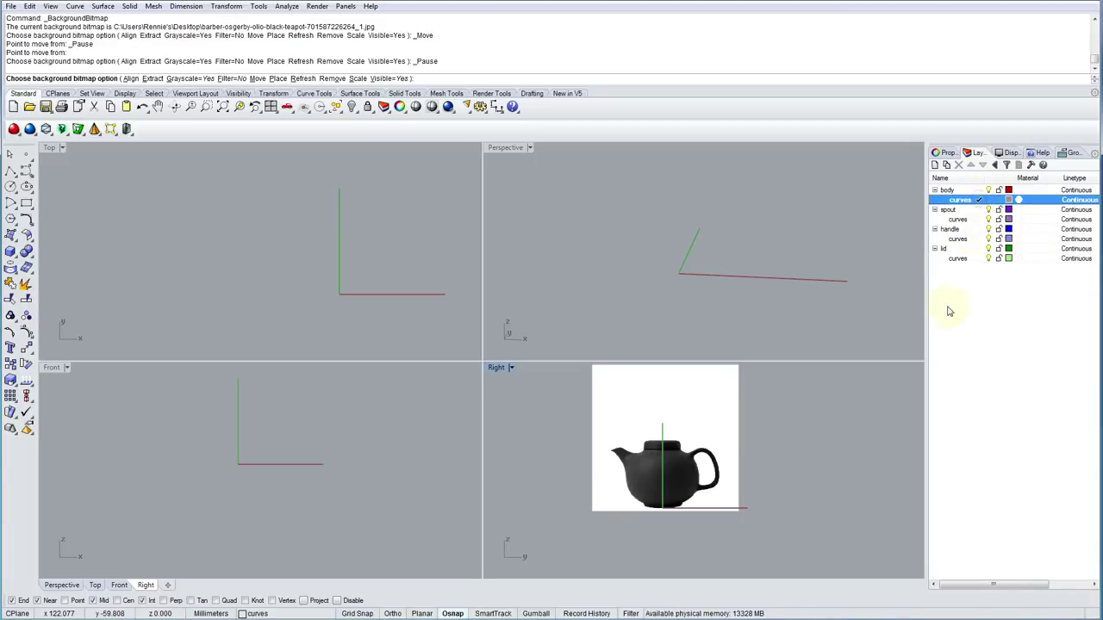
pyautogui.click(666, 514)
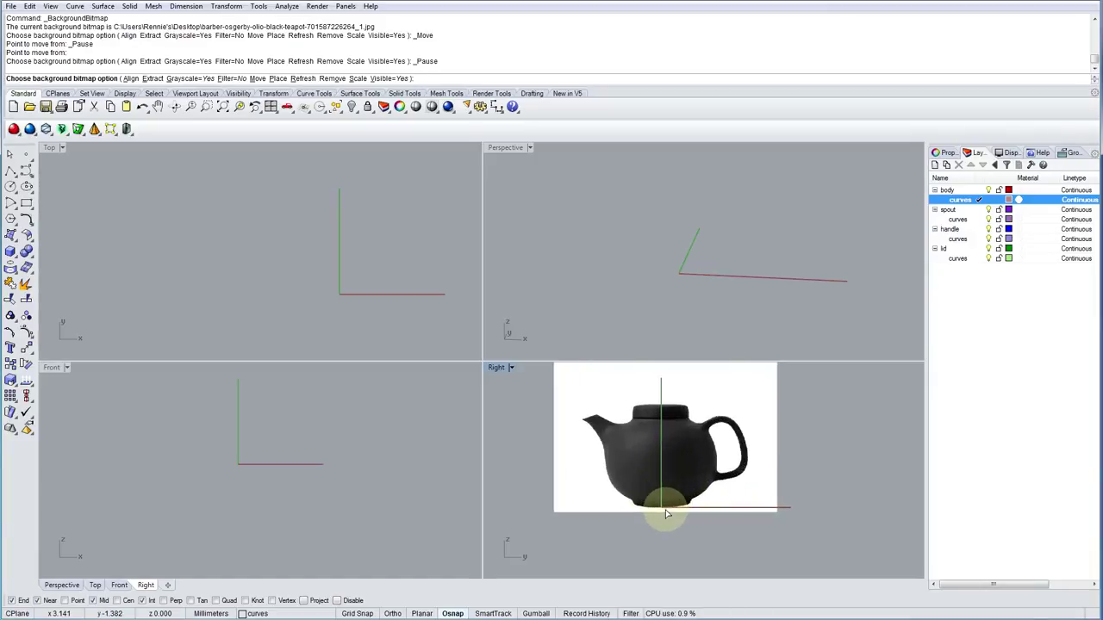
pyautogui.scroll(4, 666, 514)
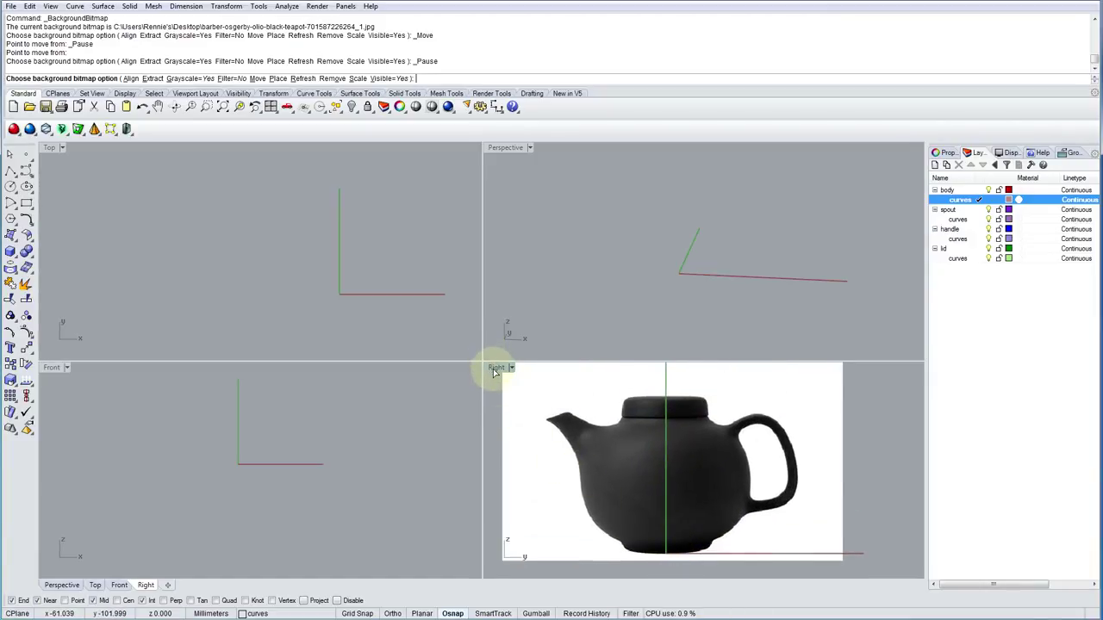
pyautogui.doubleClick(496, 369)
pyautogui.scroll(-3, 500, 396)
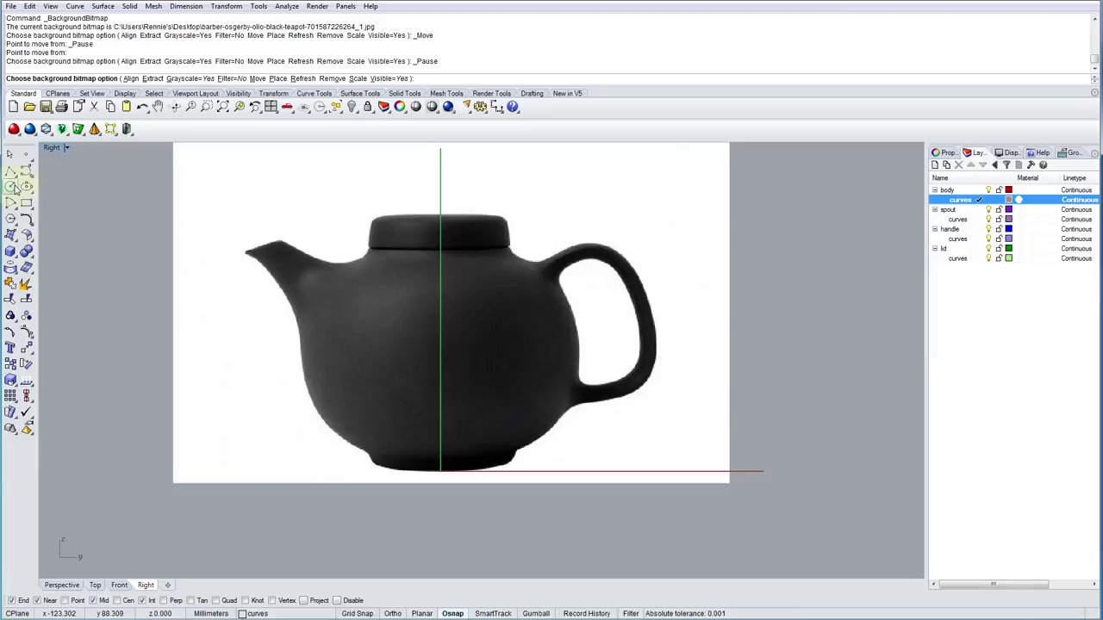
# Start a degree-3 control point curve at the origin and place three Ortho-constrained points along the base at about 6, 12 and 16 mm.
pyautogui.click(26, 170)
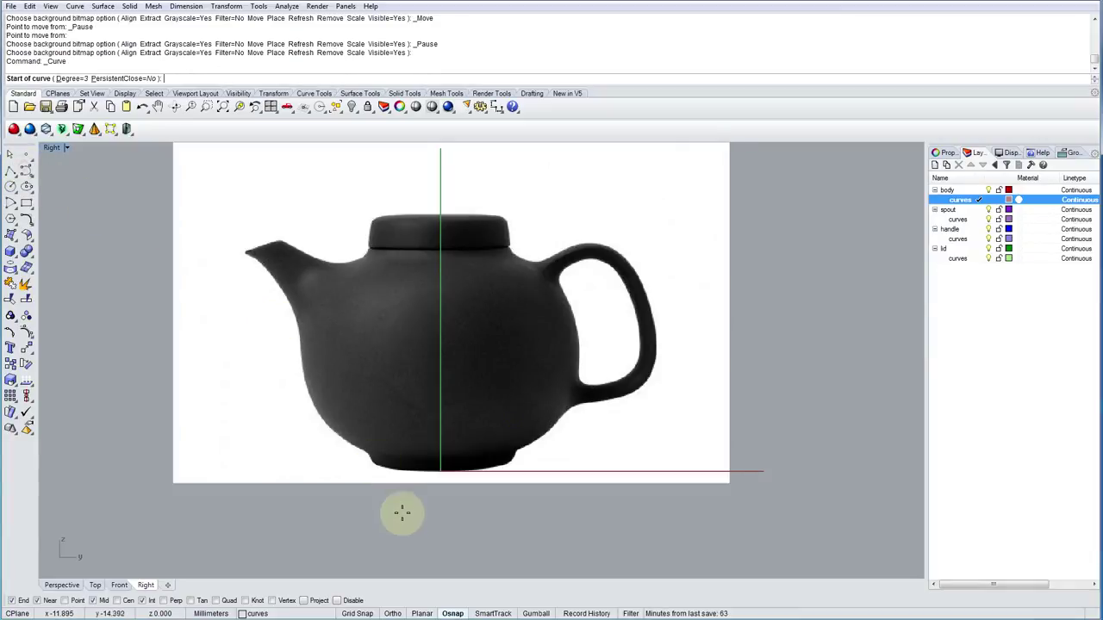
pyautogui.scroll(4, 422, 485)
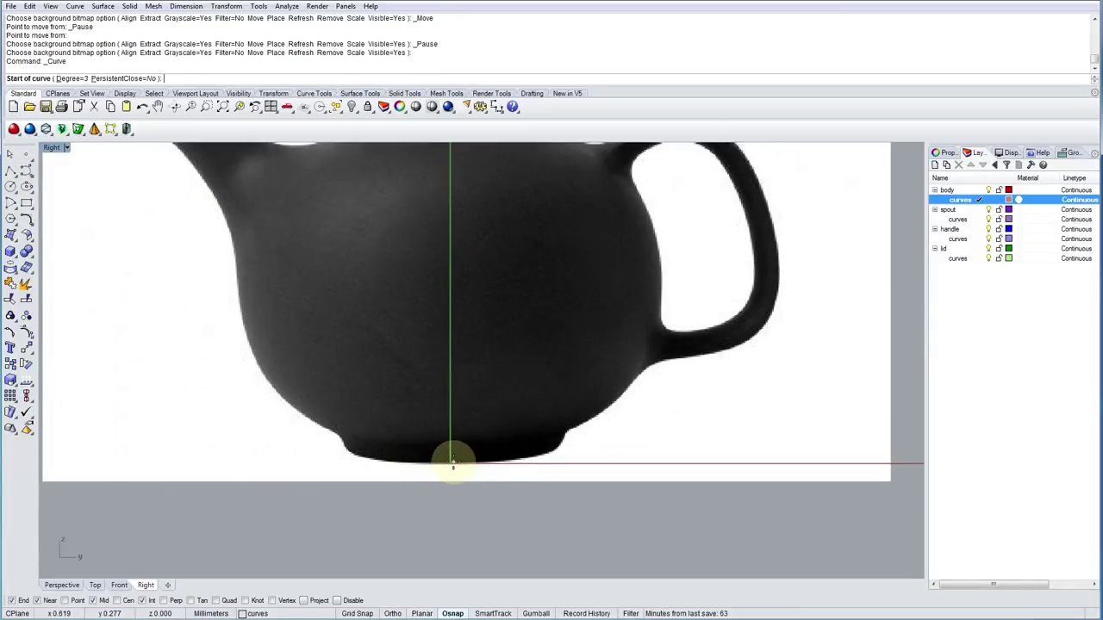
pyautogui.write('0')
pyautogui.press('Return')
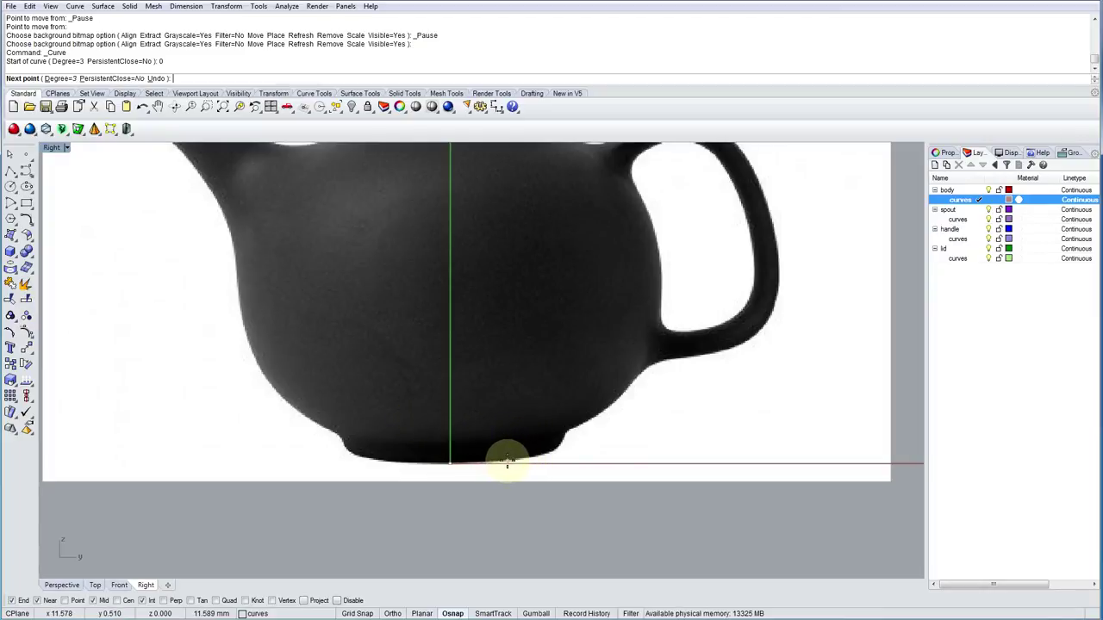
pyautogui.press('F8')
pyautogui.click(392, 613)
pyautogui.click(392, 614)
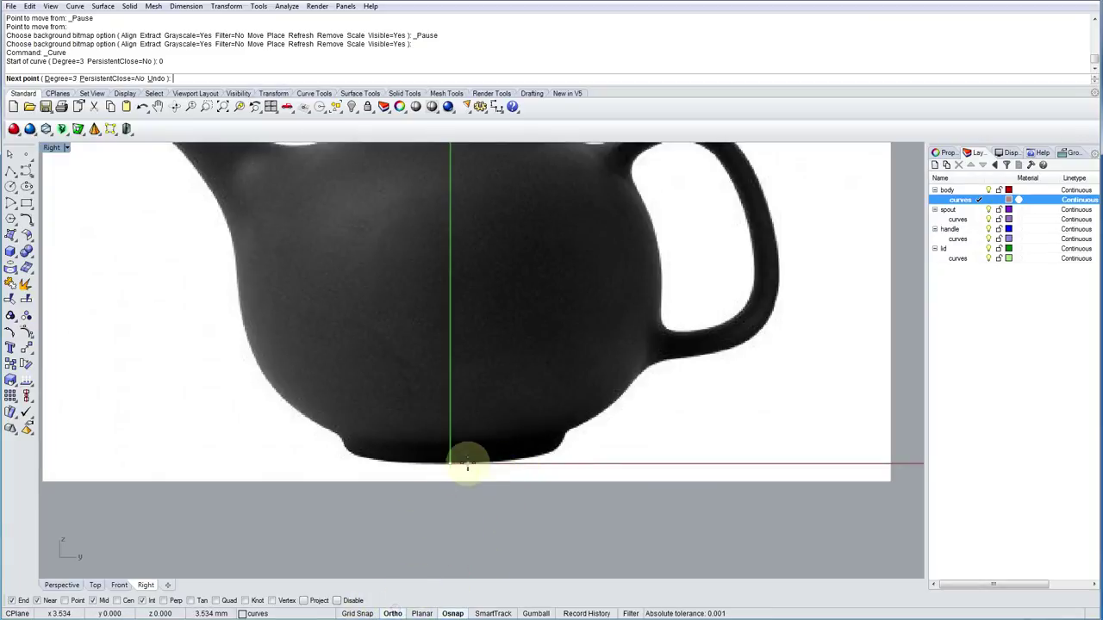
pyautogui.press('F8')
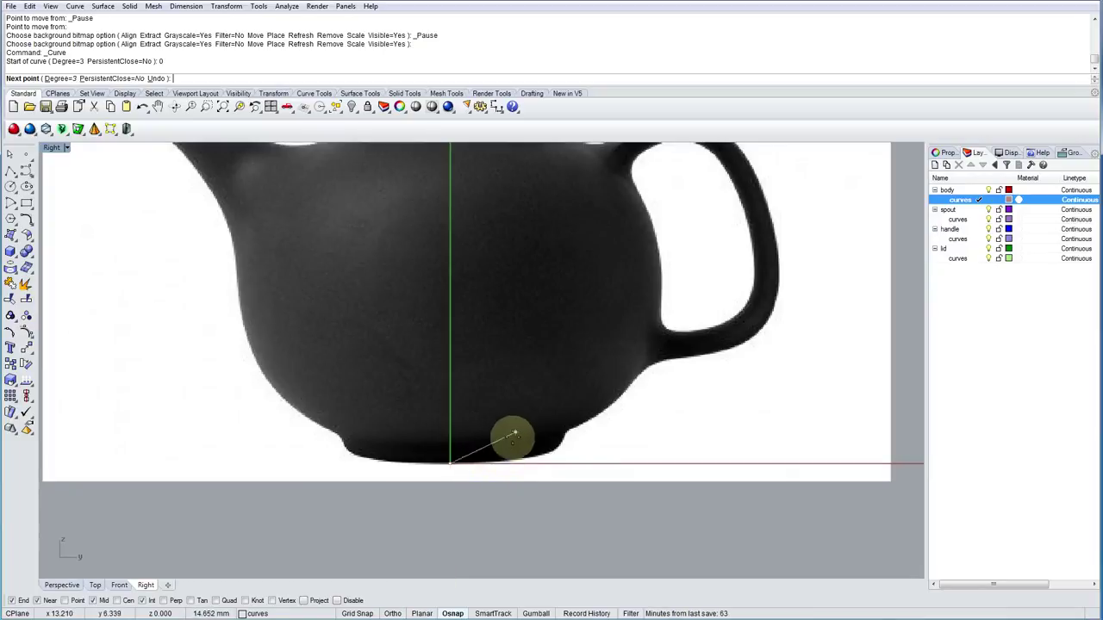
pyautogui.click(392, 614)
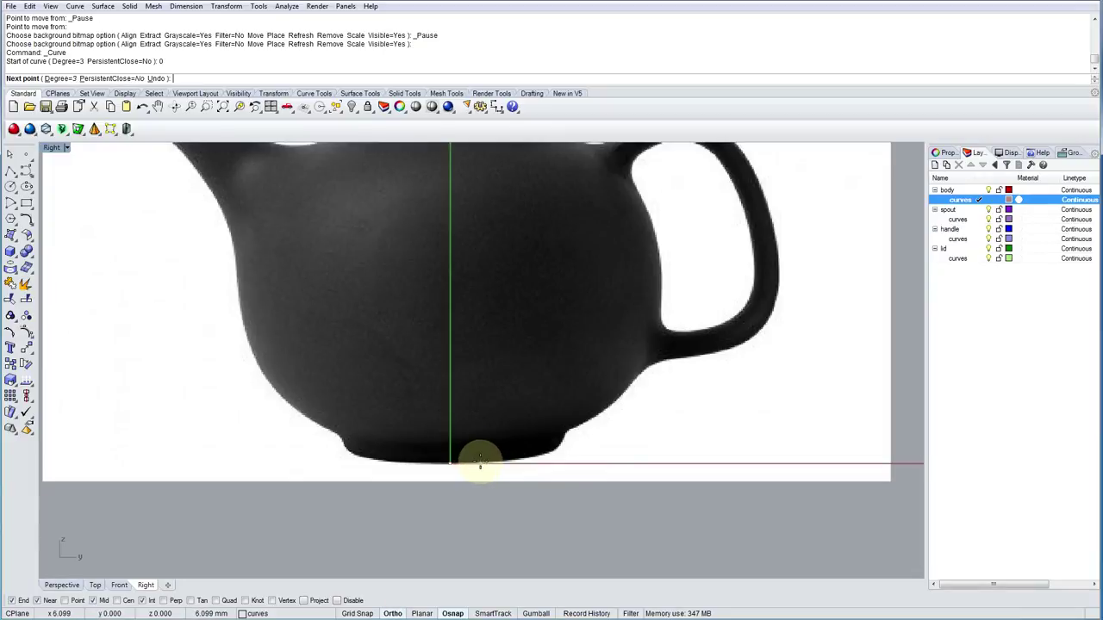
pyautogui.click(480, 463)
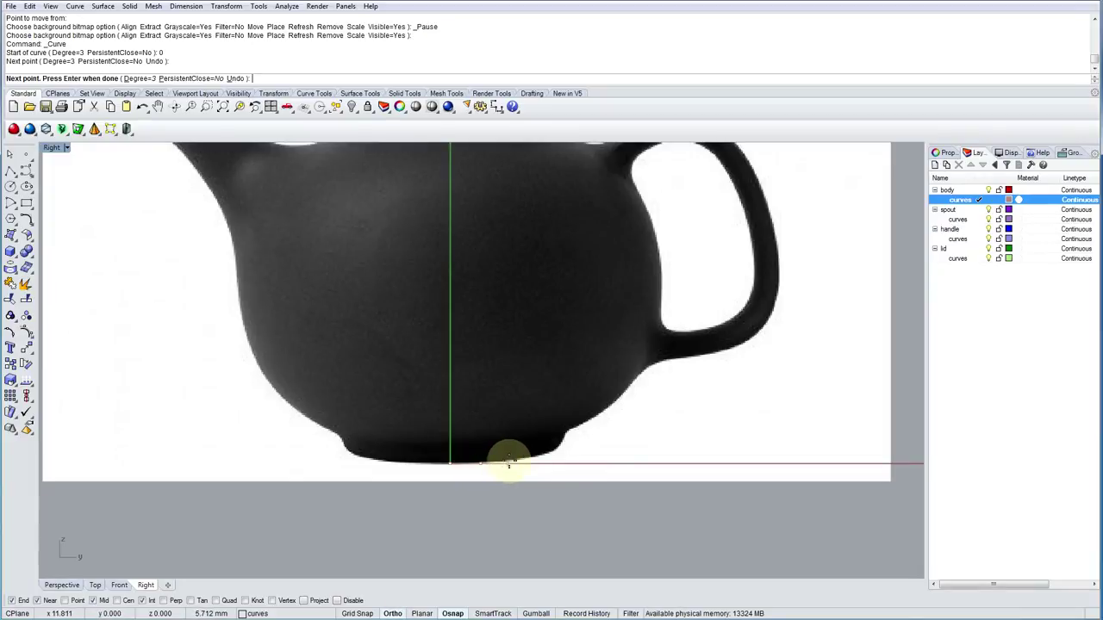
pyautogui.click(512, 462)
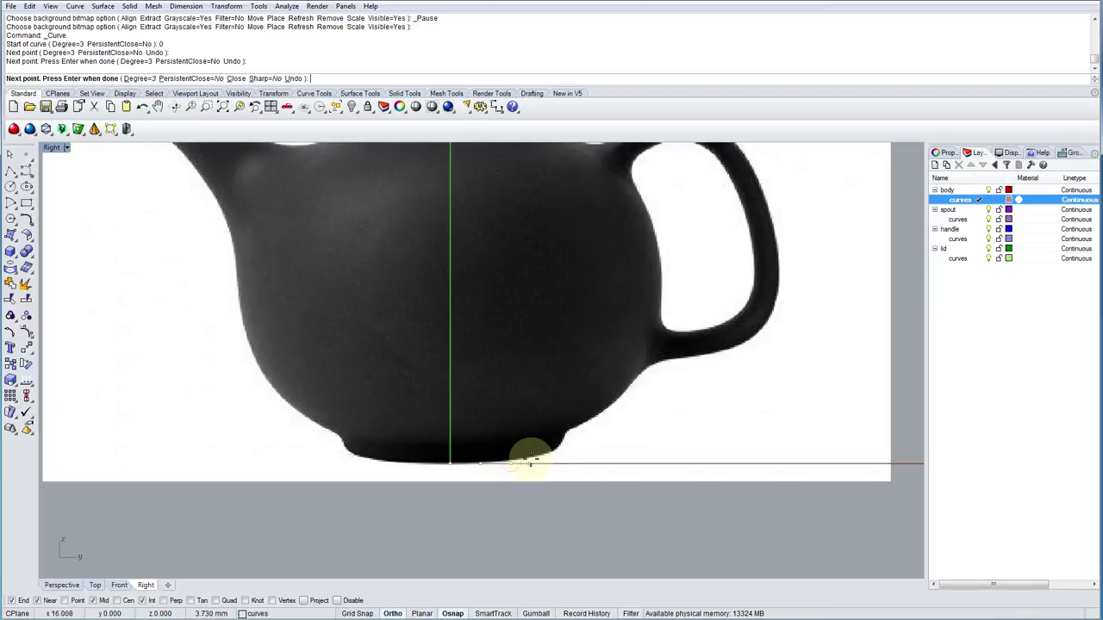
pyautogui.click(531, 458)
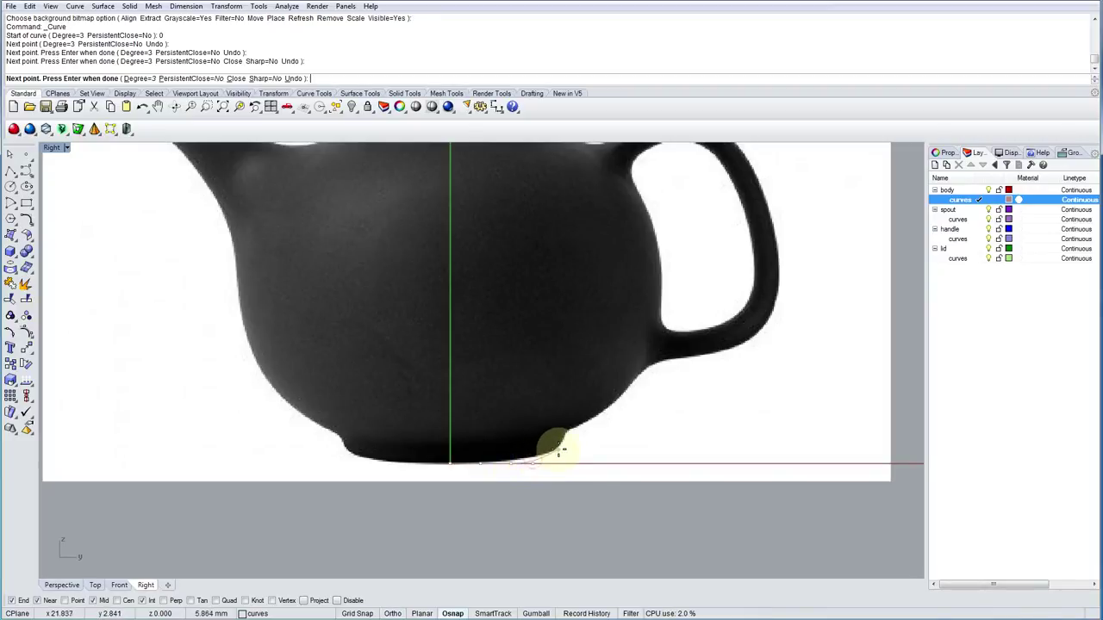
# Continue the profile curve freely around the foot's outer corner and into the crease where the foot meets the body.
pyautogui.click(558, 448)
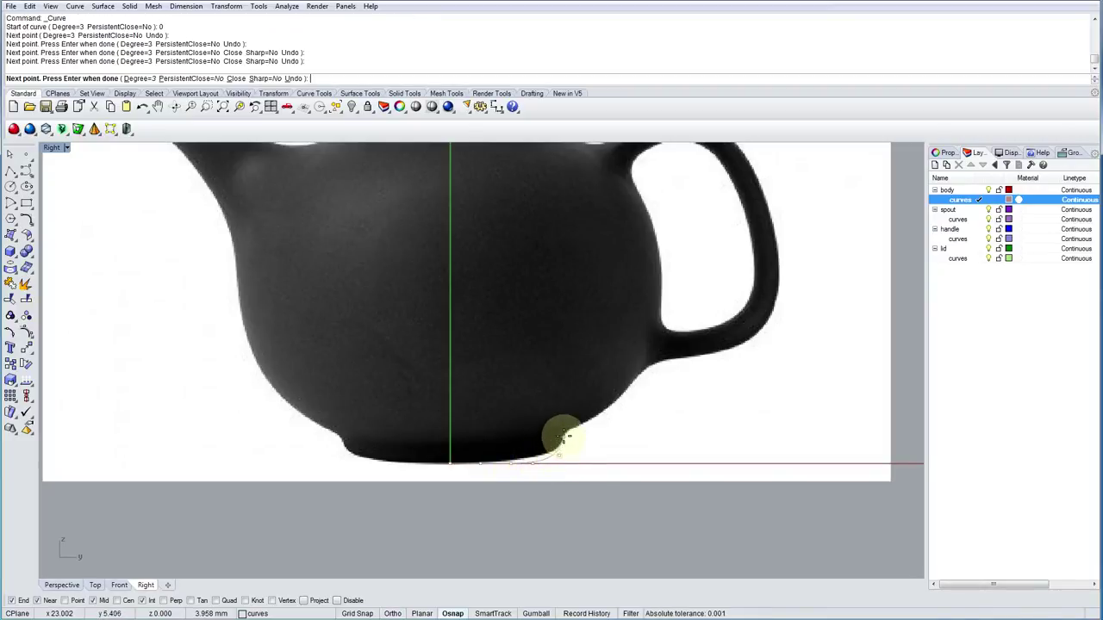
pyautogui.click(562, 431)
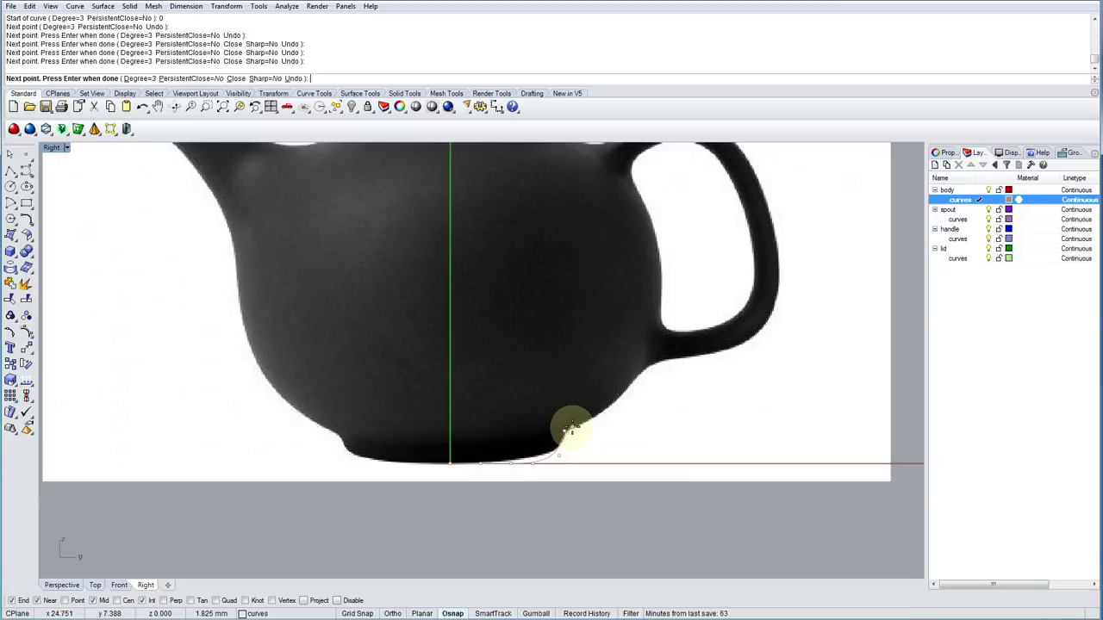
pyautogui.click(565, 430)
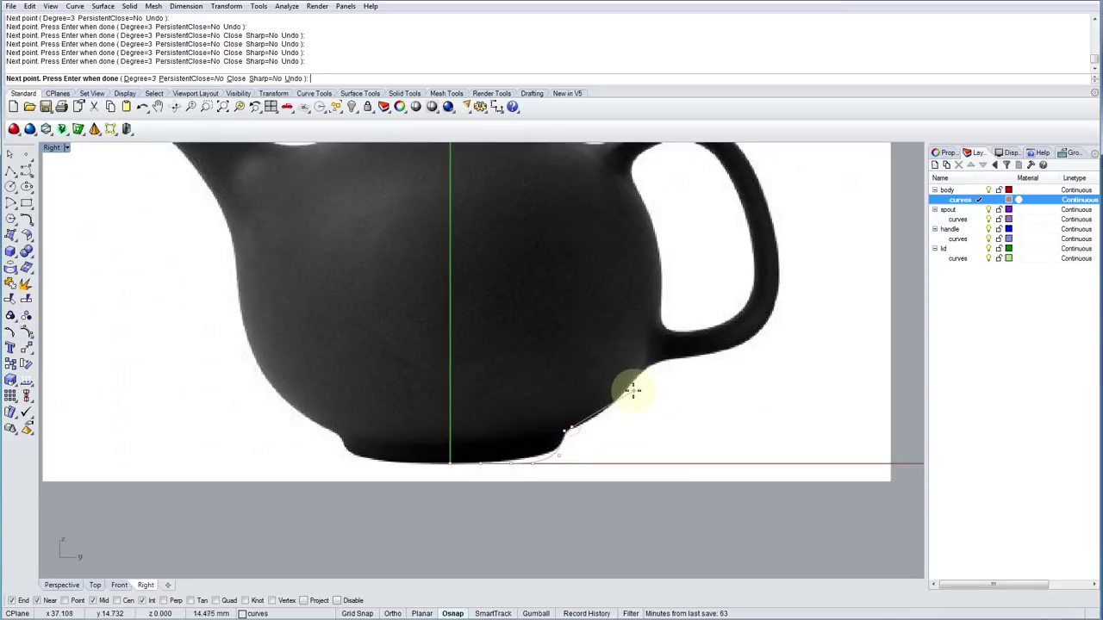
# Continue the profile curve up the handle side of the body and over the shoulder to the neck below the lid.
pyautogui.moveTo(592, 426); pyautogui.dragTo(573, 462, button='right')
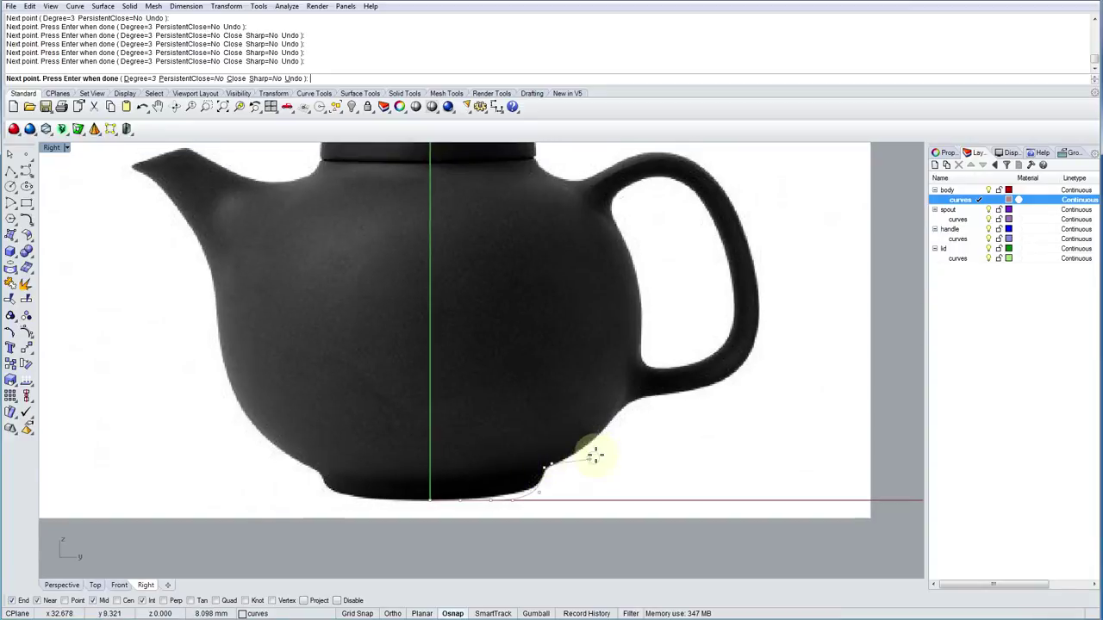
pyautogui.click(603, 445)
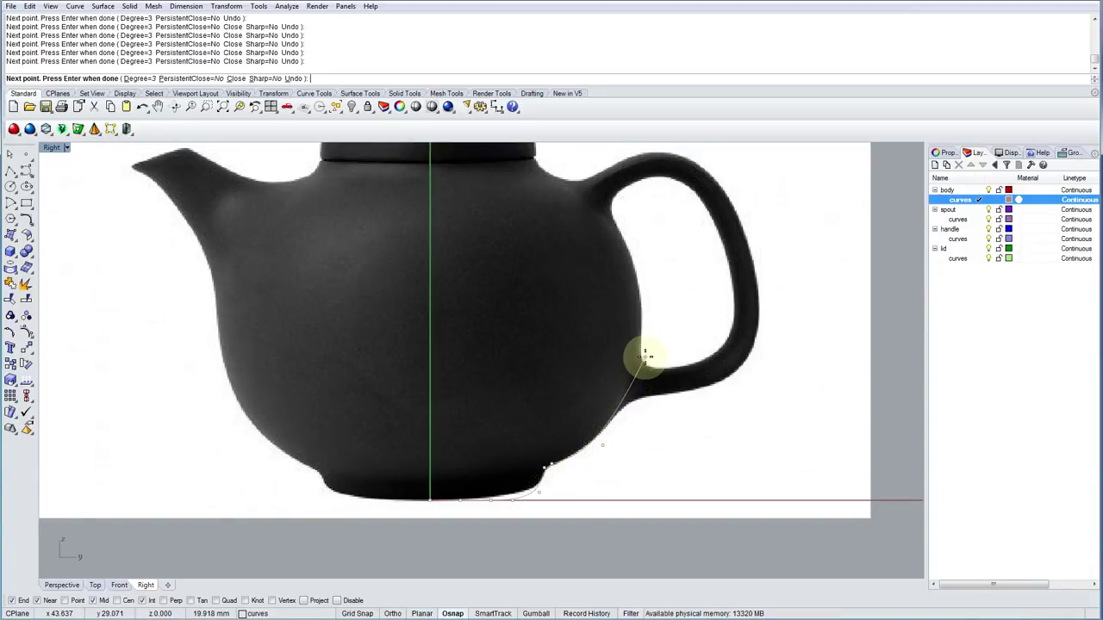
pyautogui.moveTo(646, 355); pyautogui.dragTo(657, 411, button='right')
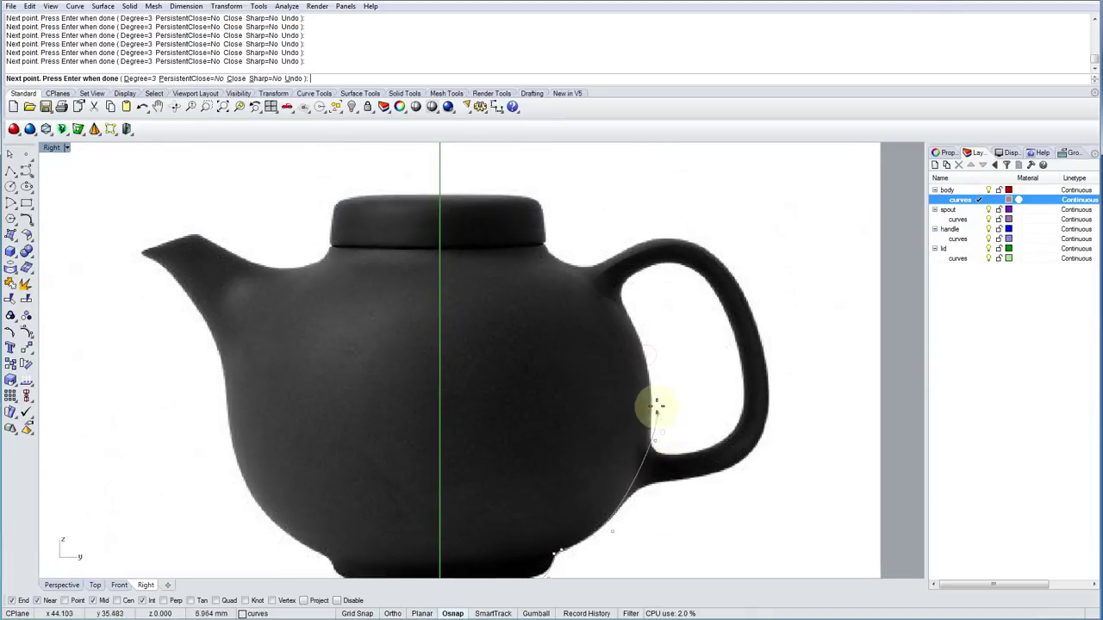
pyautogui.click(640, 297)
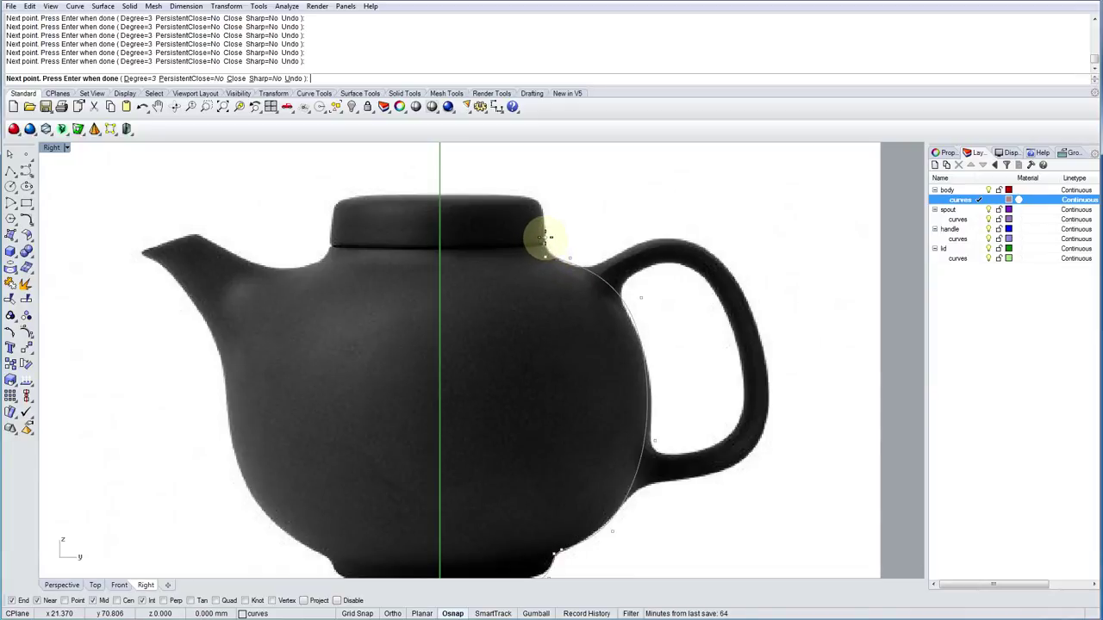
# Finish the profile curve at the rim with a small raised lip under the lid and a flat ledge running inward toward the axis.
pyautogui.scroll(2, 550, 243)
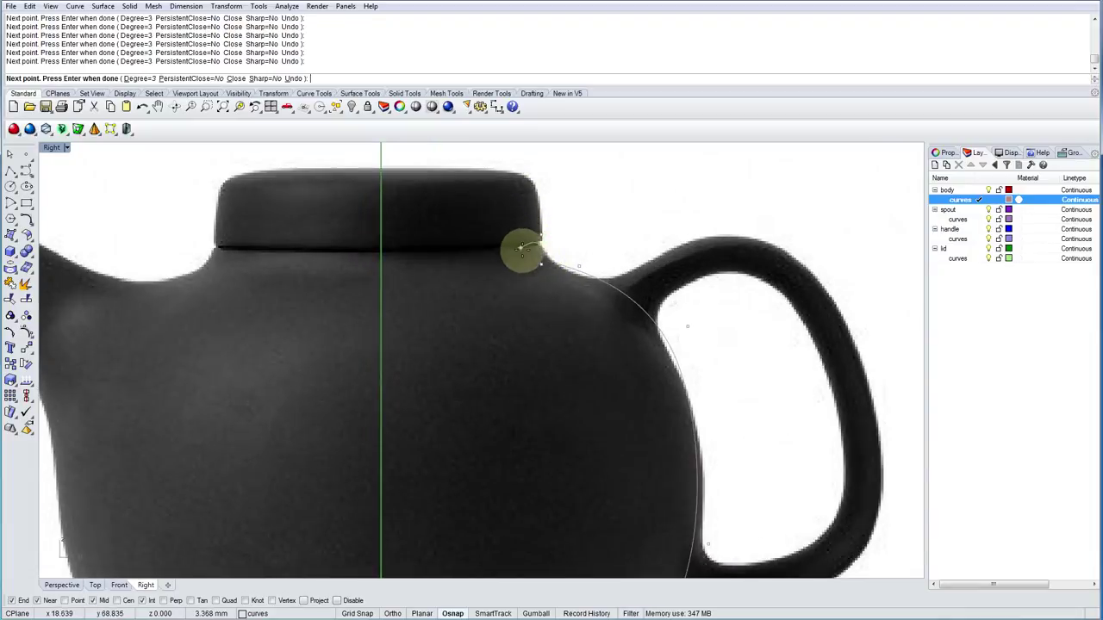
pyautogui.scroll(2, 521, 246)
pyautogui.click(505, 248)
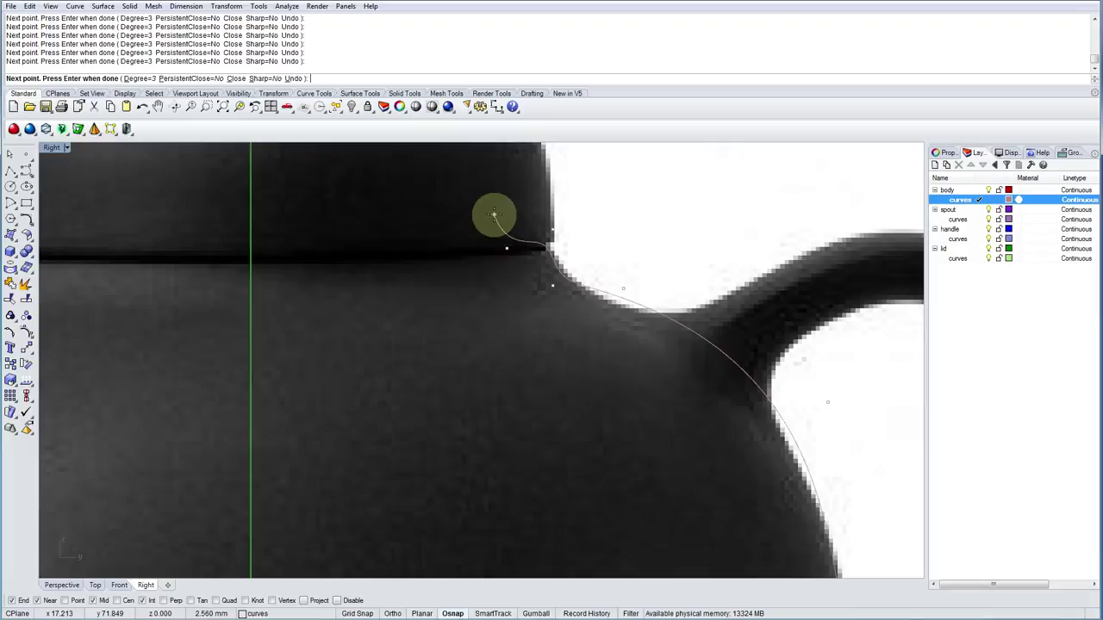
pyautogui.click(493, 214)
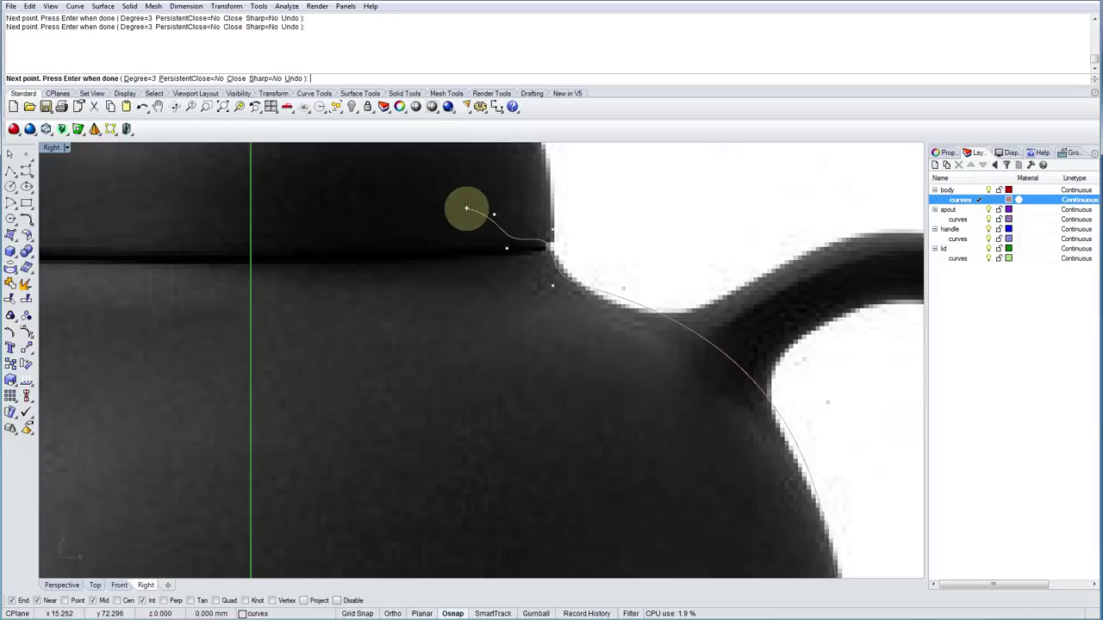
pyautogui.click(466, 208)
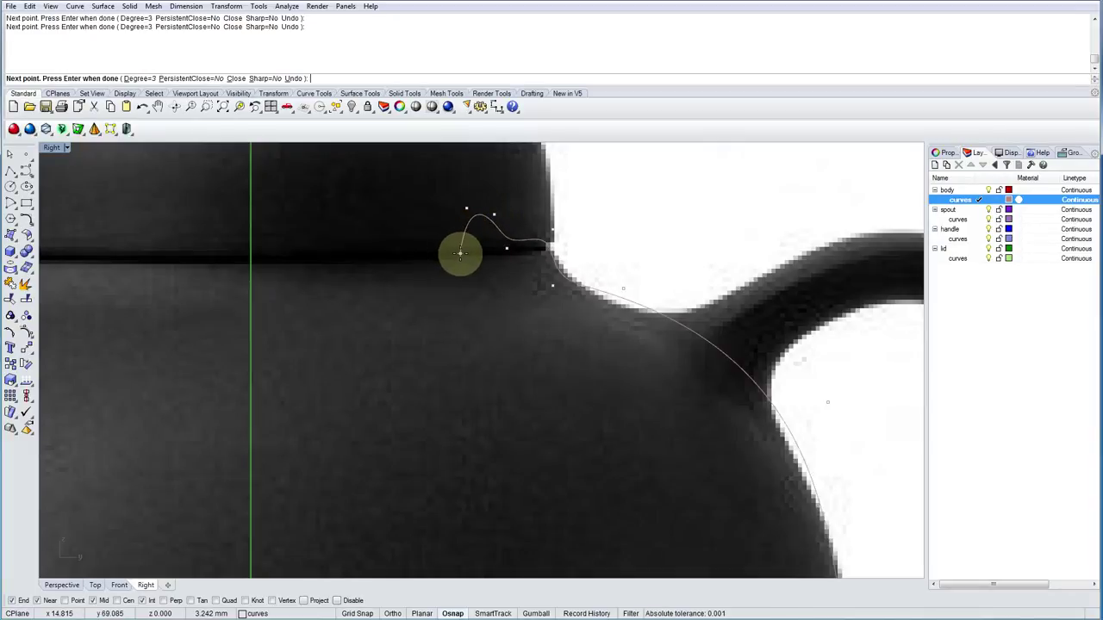
pyautogui.click(461, 275)
pyautogui.click(405, 285)
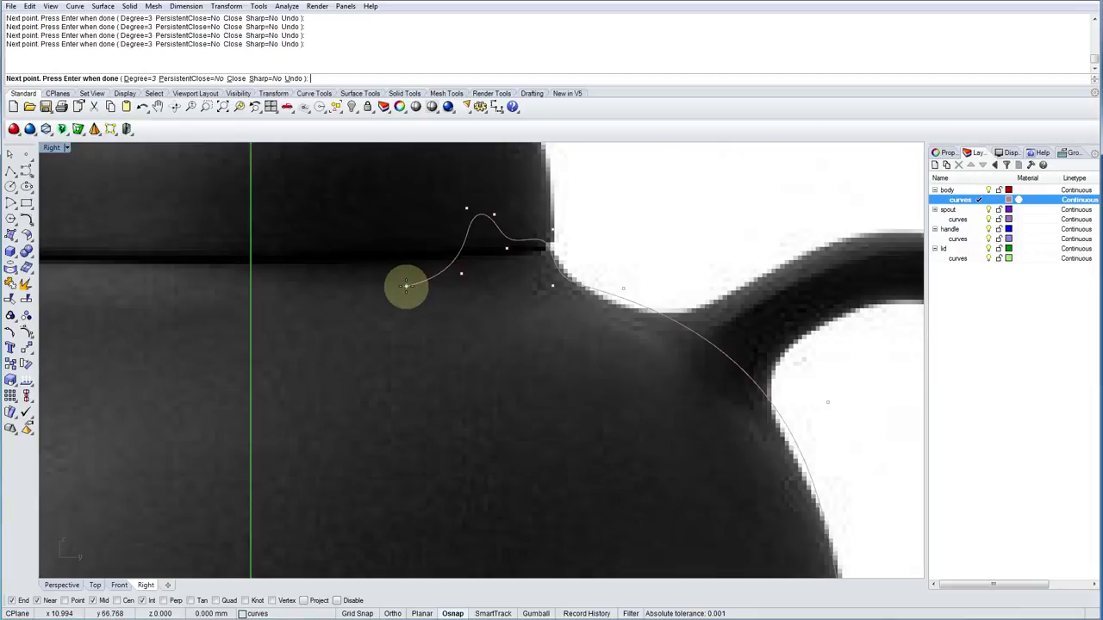
pyautogui.click(364, 287)
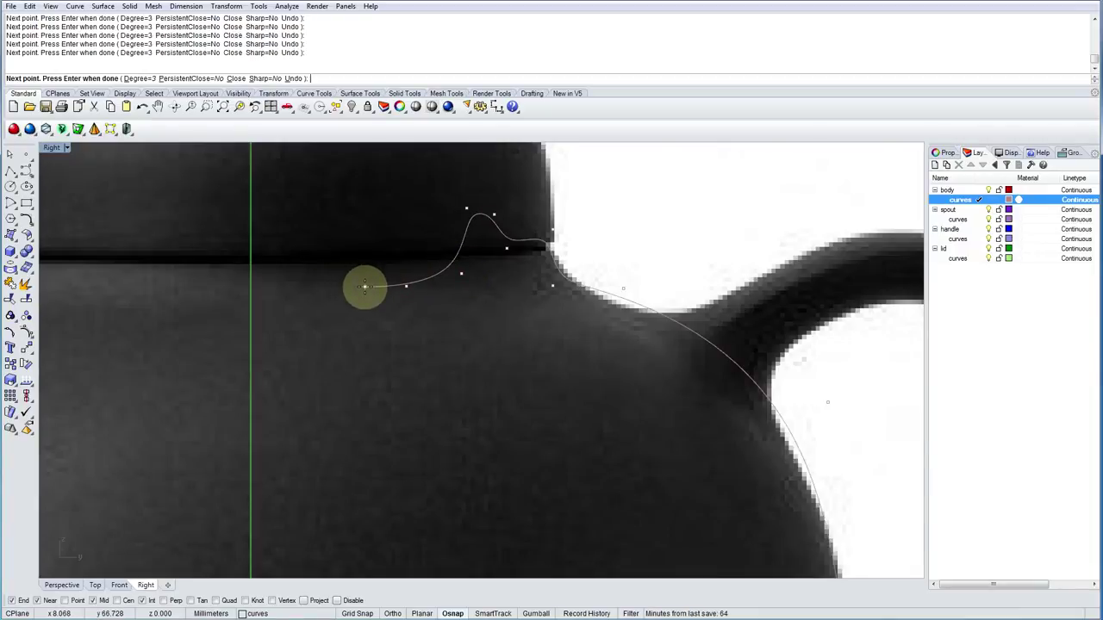
pyautogui.press('Return')
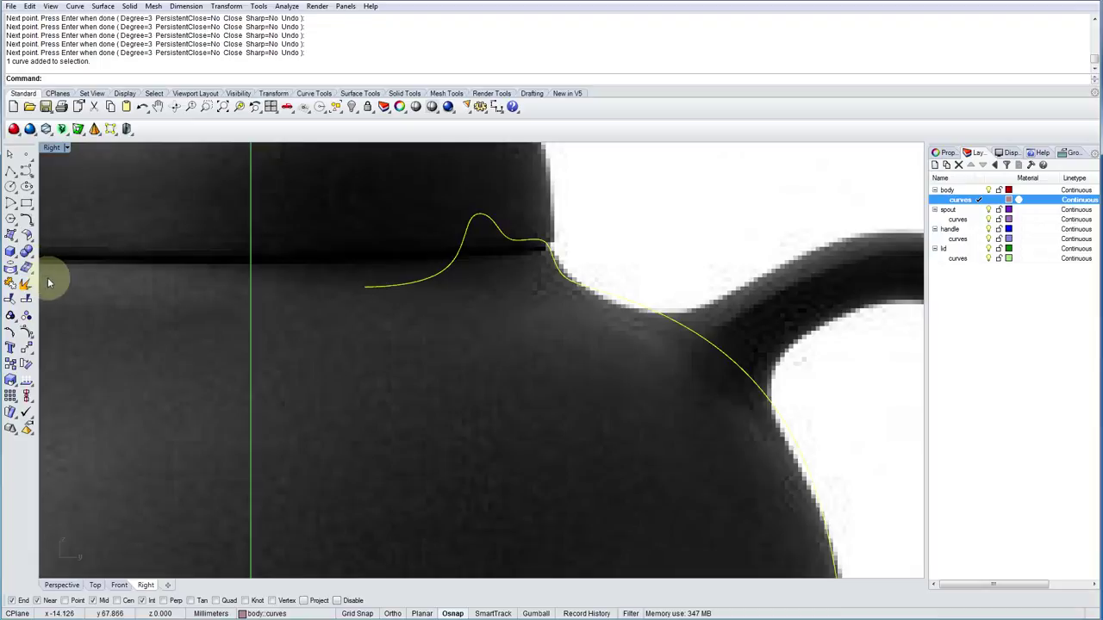
# Turn on the profile curve's control points and move the lip's points to refine the raised bump under the lid.
pyautogui.click(25, 334)
pyautogui.press('F10')
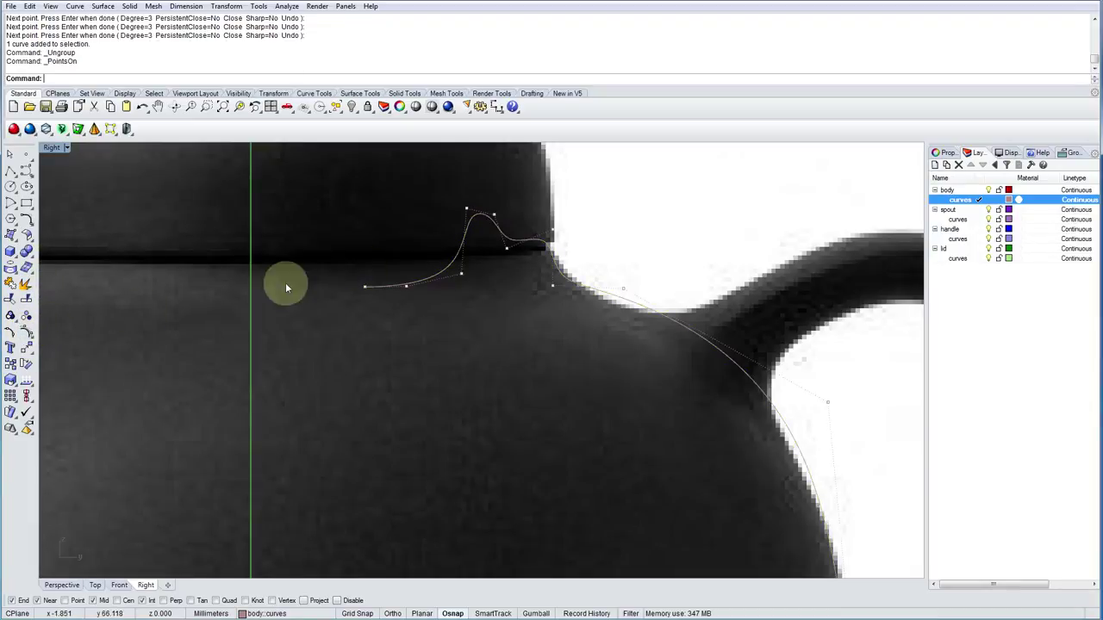
pyautogui.scroll(-4, 370, 264)
pyautogui.scroll(5, 476, 234)
pyautogui.moveTo(472, 231); pyautogui.dragTo(488, 225)
pyautogui.moveTo(484, 269)
pyautogui.mouseDown()
pyautogui.moveTo(474, 270)
pyautogui.moveTo(541, 261)
pyautogui.moveTo(481, 284)
pyautogui.mouseUp()
# Adjust the control points at the lid edge, neck and shoulder so the profile curve follows the photo's outline.
pyautogui.scroll(-2, 524, 278)
pyautogui.moveTo(528, 258); pyautogui.dragTo(552, 262)
pyautogui.click(540, 315)
pyautogui.moveTo(537, 306); pyautogui.dragTo(542, 316)
pyautogui.moveTo(612, 312); pyautogui.dragTo(630, 316)
pyautogui.scroll(-5, 707, 394)
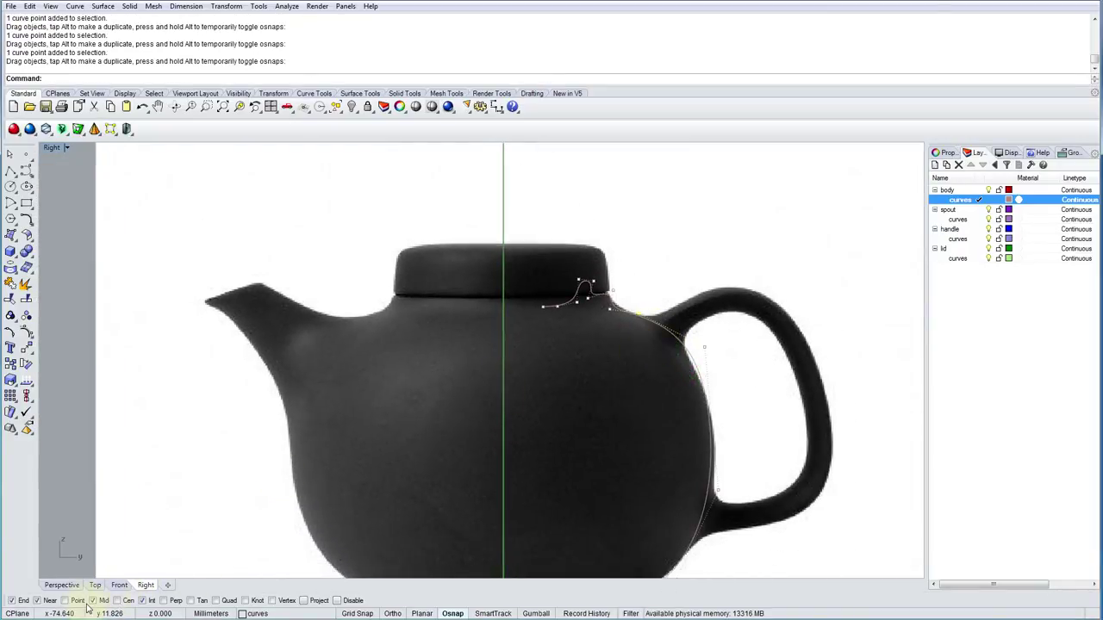
# Turn off the Near object snap and move the control points beside the handle to fit the curve to the body's side.
pyautogui.moveTo(645, 349); pyautogui.dragTo(721, 373, button='right')
pyautogui.scroll(5, 681, 308)
pyautogui.scroll(-5, 724, 379)
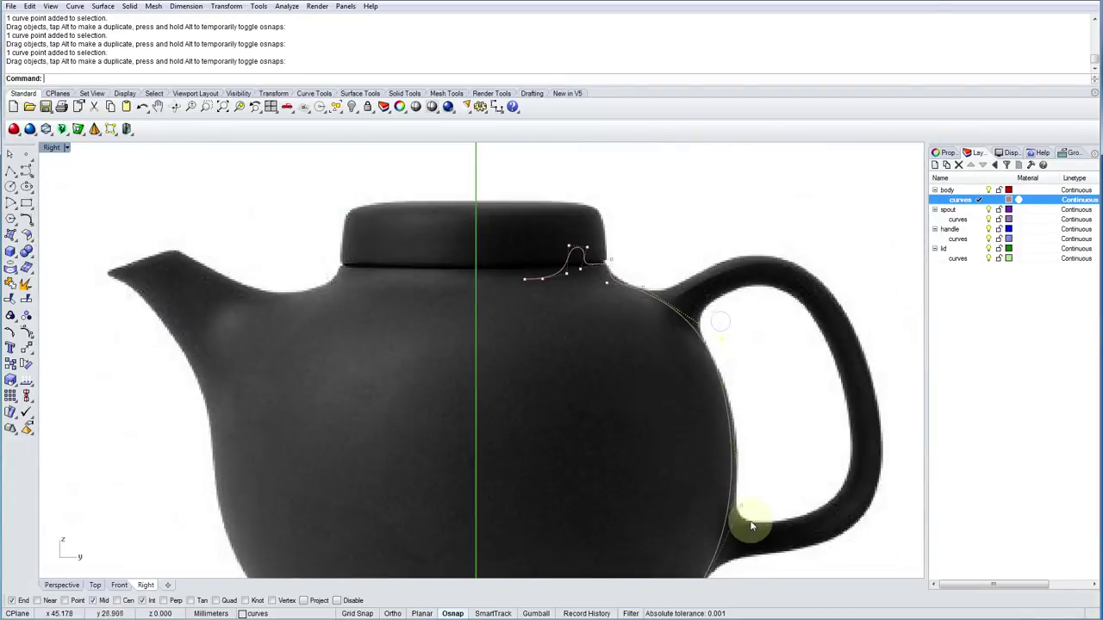
pyautogui.scroll(2, 741, 500)
pyautogui.click(675, 428)
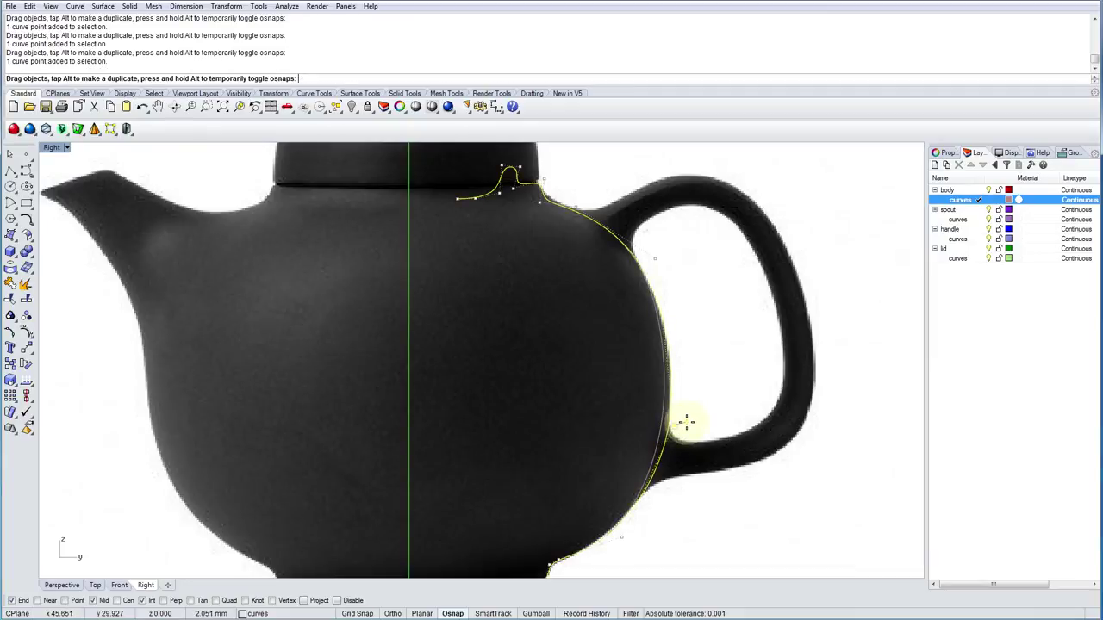
# Move the lower body's control point slightly inward so the profile curve follows the silhouette above the foot.
pyautogui.moveTo(660, 502); pyautogui.dragTo(611, 451, button='right')
pyautogui.scroll(3, 610, 439)
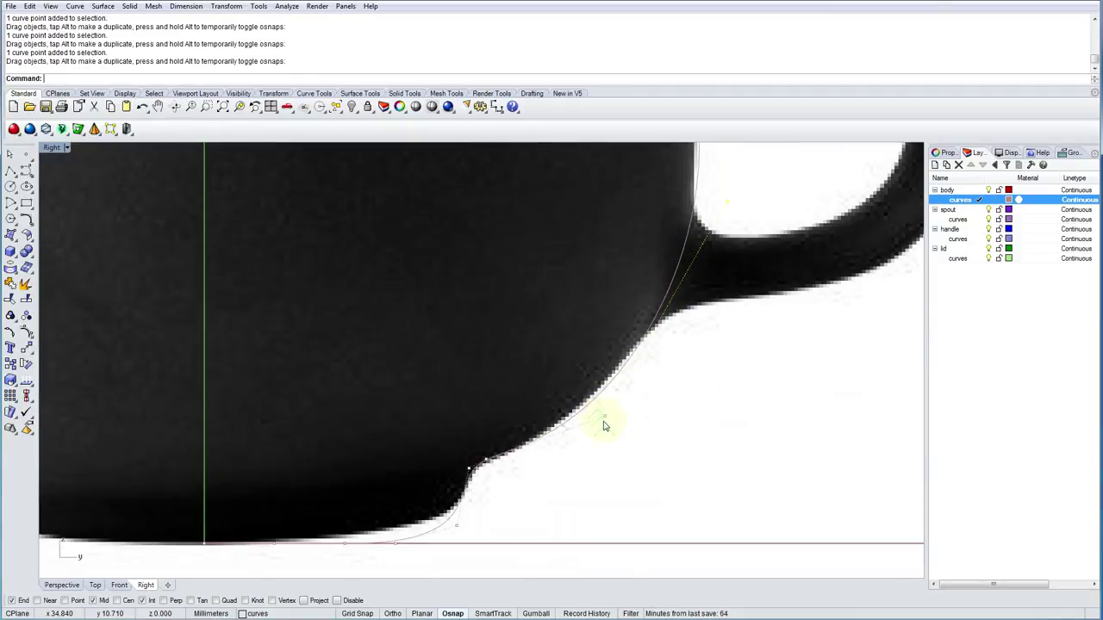
pyautogui.scroll(1, 604, 426)
pyautogui.click(601, 415)
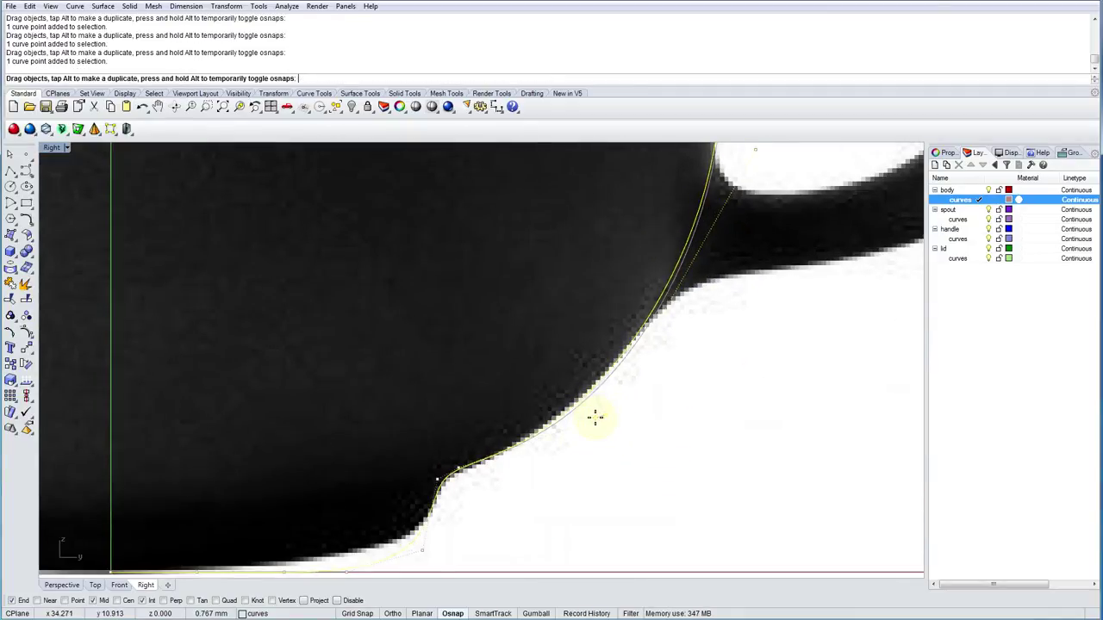
pyautogui.scroll(1, 547, 406)
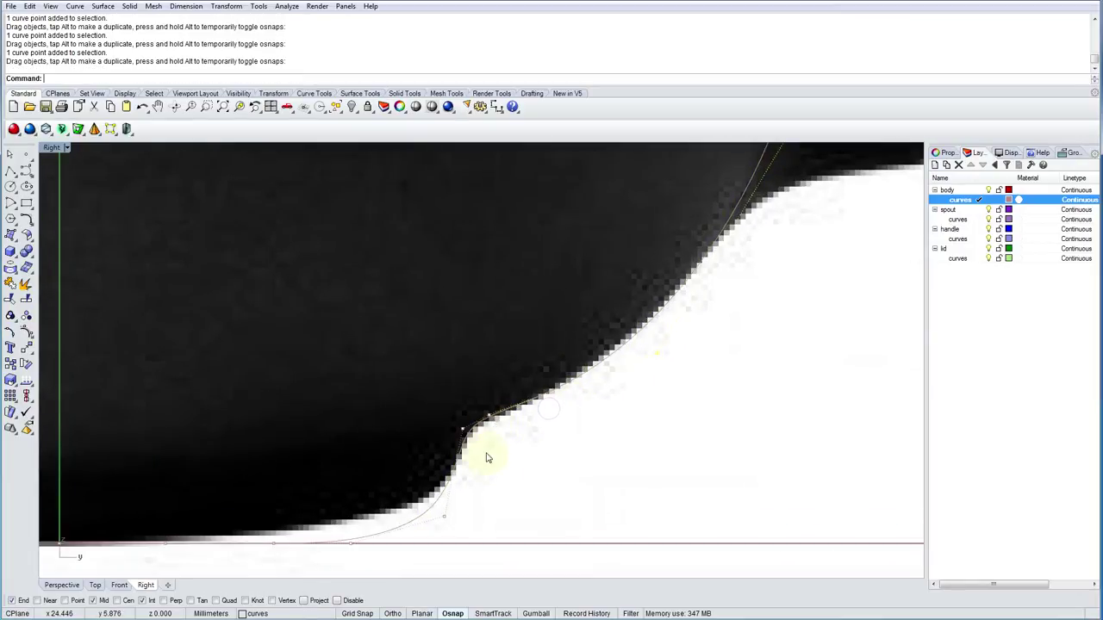
# Examine how the profile curve fits the photo along the base and around the foot's outer corner.
pyautogui.scroll(-2, 591, 382)
pyautogui.scroll(-3, 370, 423)
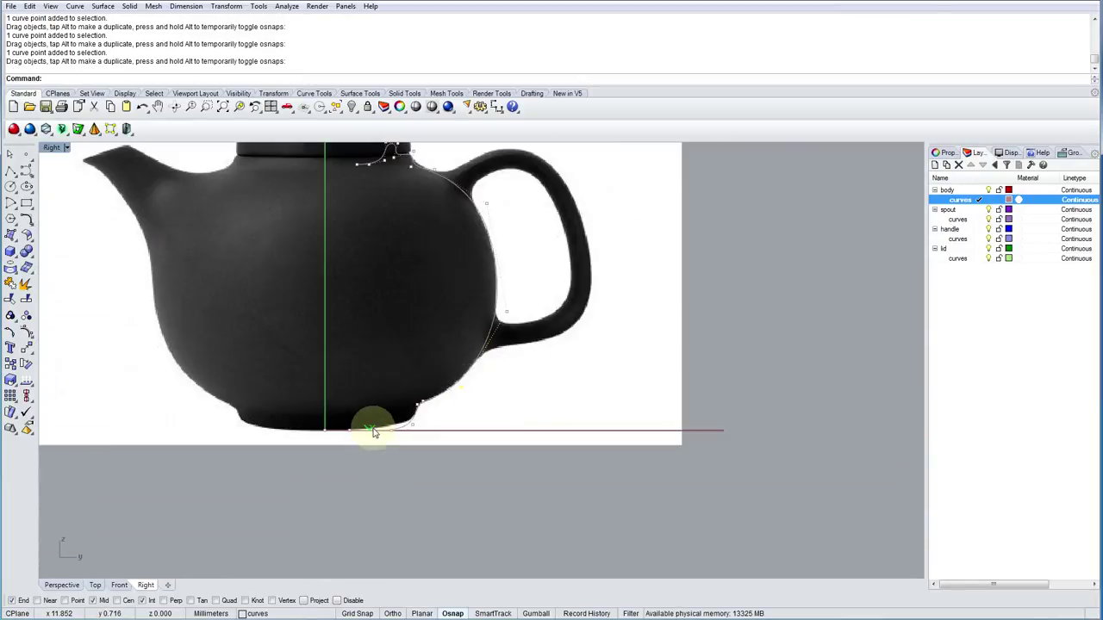
pyautogui.moveTo(373, 431); pyautogui.dragTo(433, 469, button='right')
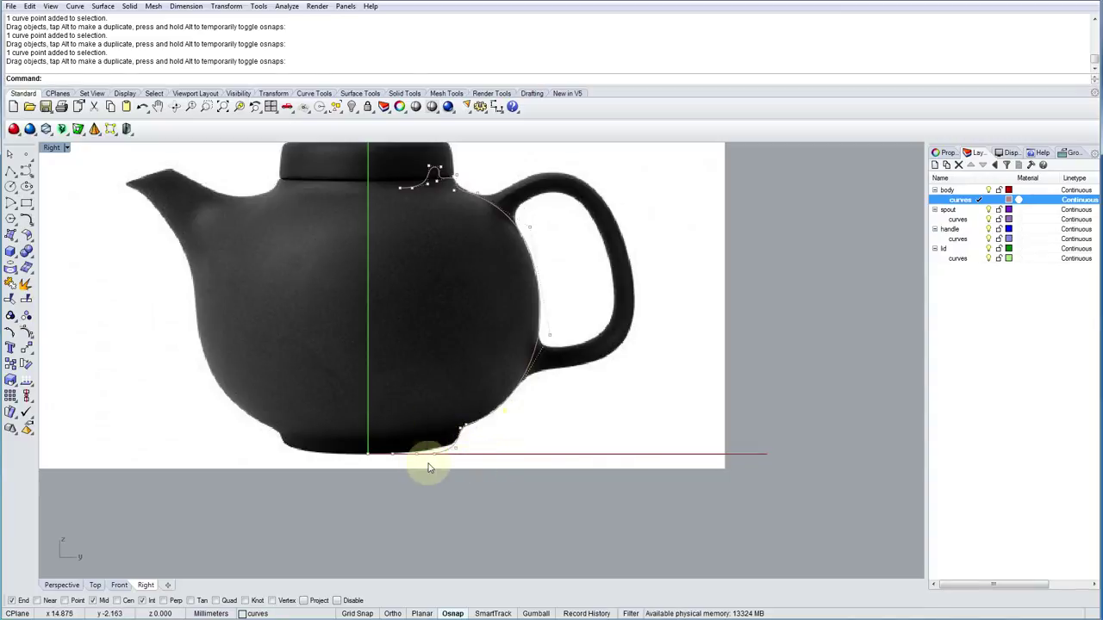
pyautogui.scroll(1, 435, 459)
pyautogui.scroll(1, 435, 459)
pyautogui.moveTo(435, 460); pyautogui.dragTo(638, 473, button='right')
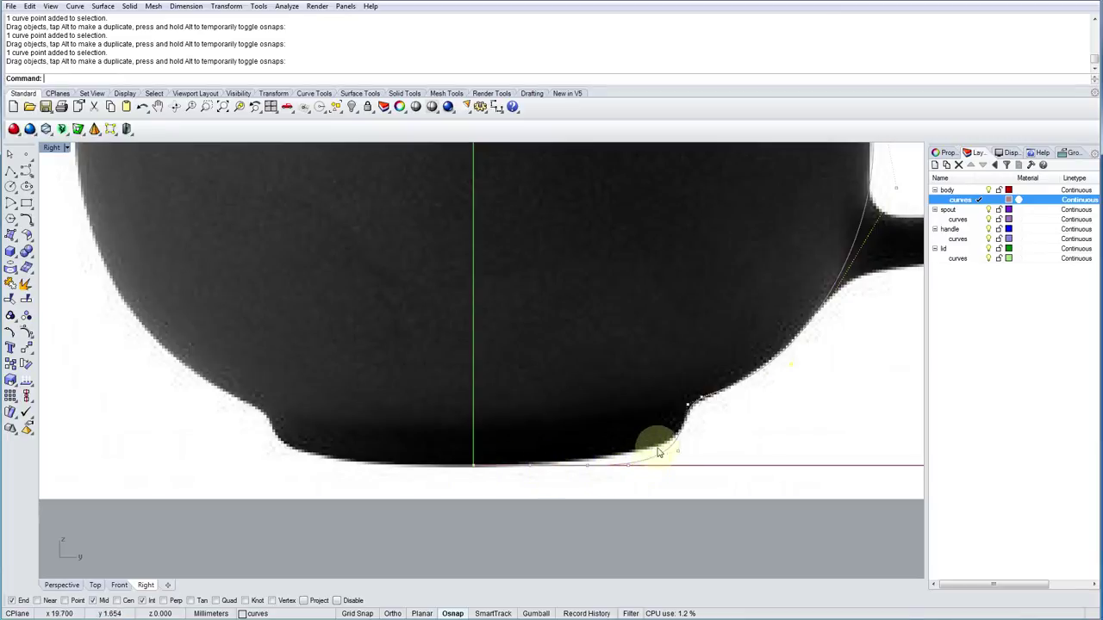
pyautogui.moveTo(670, 487); pyautogui.dragTo(656, 462, button='right')
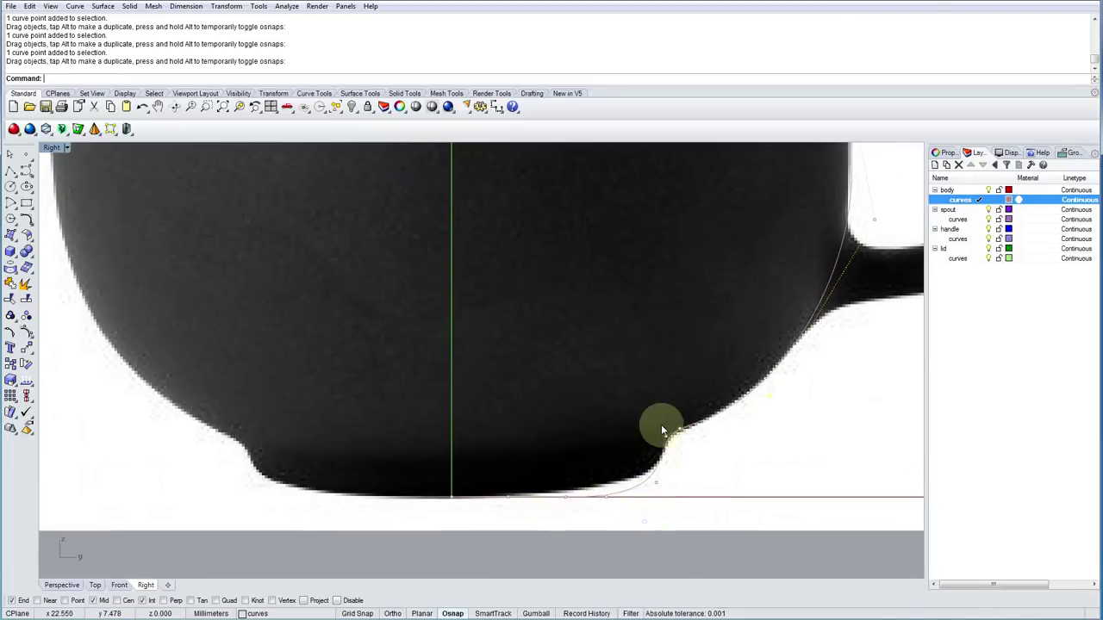
pyautogui.scroll(2, 668, 440)
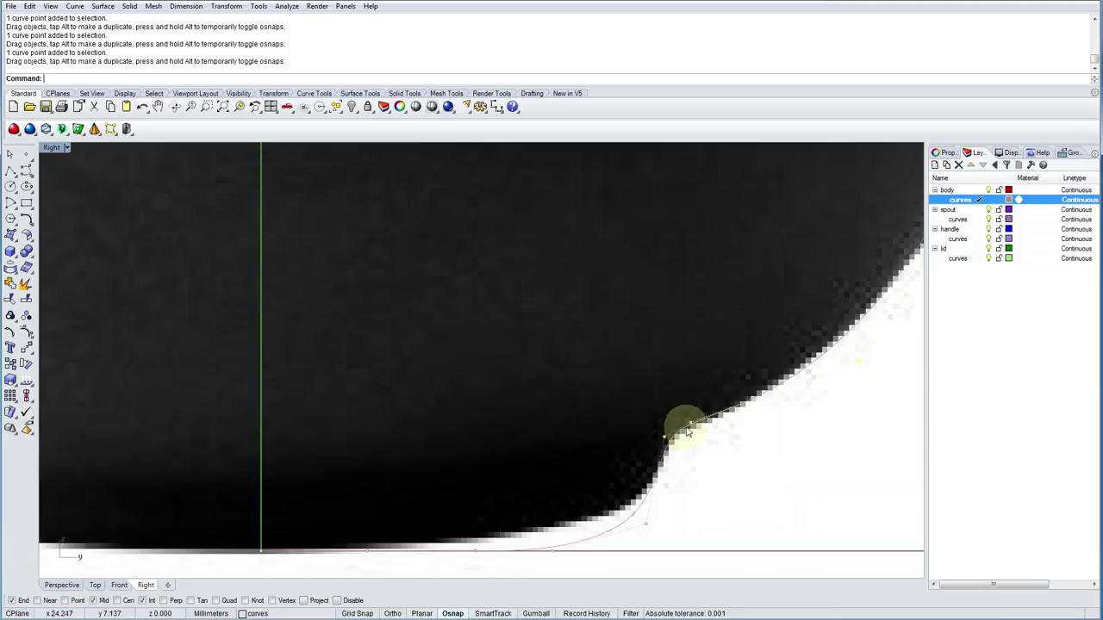
# Move the control point at the foot's upper corner slightly outward so the profile curve follows the photo.
pyautogui.scroll(-3, 697, 443)
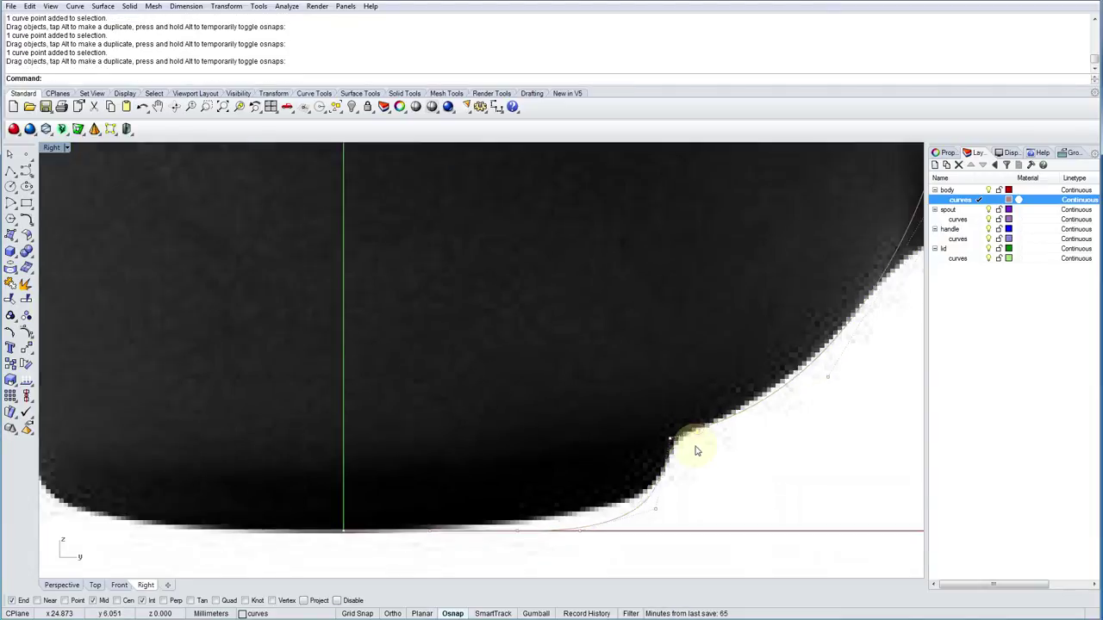
pyautogui.moveTo(698, 480); pyautogui.dragTo(659, 487, button='right')
pyautogui.scroll(-2, 666, 448)
pyautogui.moveTo(664, 443); pyautogui.dragTo(672, 440)
pyautogui.scroll(-2, 698, 442)
pyautogui.moveTo(702, 442); pyautogui.dragTo(699, 473, button='right')
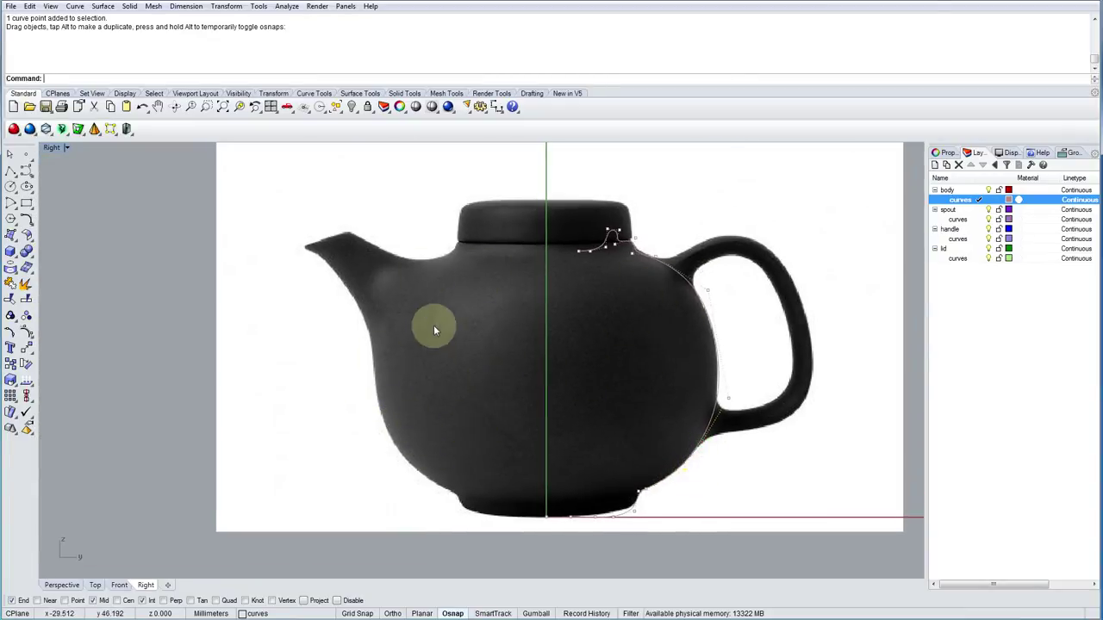
# Delete a control point near the profile curve's inner rim end and reposition the remaining points there to smooth the end.
pyautogui.scroll(3, 572, 254)
pyautogui.click(584, 248)
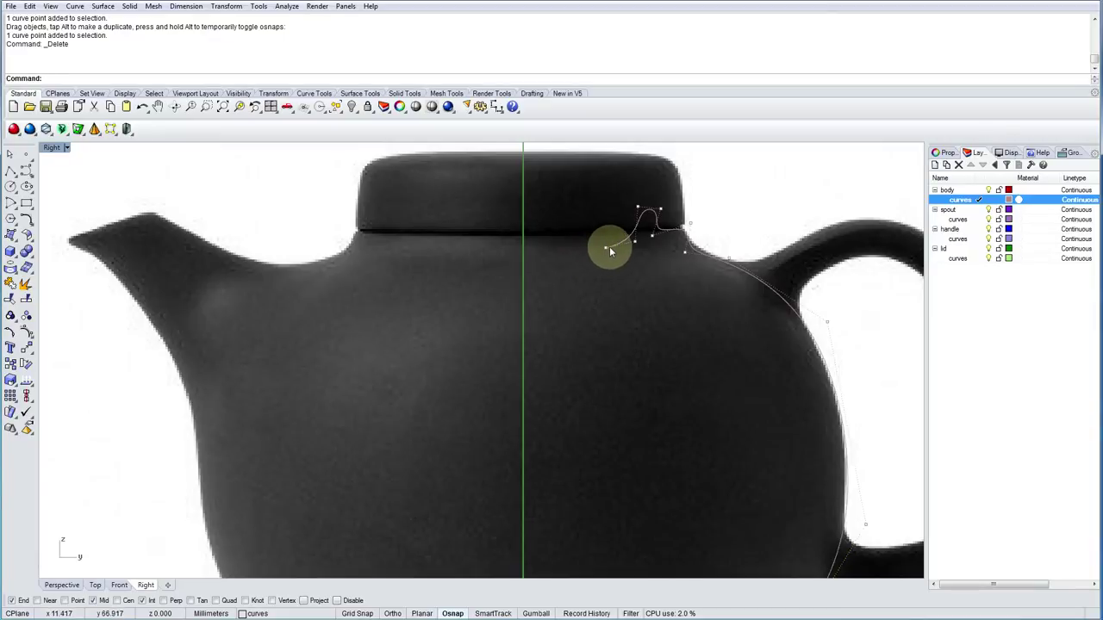
pyautogui.moveTo(634, 241); pyautogui.dragTo(604, 243)
pyautogui.moveTo(702, 252); pyautogui.dragTo(591, 270, button='right')
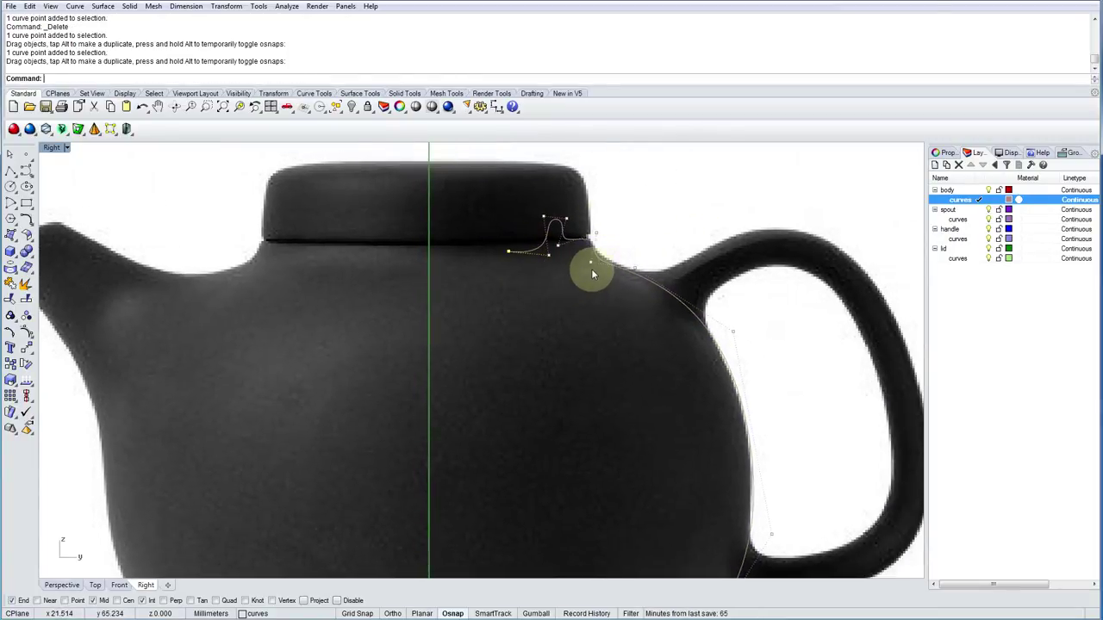
# Nudge the control points at the neck and lid edge so the profile curve follows the photo's outline.
pyautogui.scroll(5, 591, 266)
pyautogui.moveTo(591, 250); pyautogui.dragTo(602, 257)
pyautogui.moveTo(716, 259); pyautogui.dragTo(708, 253)
pyautogui.moveTo(603, 255); pyautogui.dragTo(606, 256)
pyautogui.moveTo(601, 172); pyautogui.dragTo(602, 179)
pyautogui.scroll(-5, 617, 285)
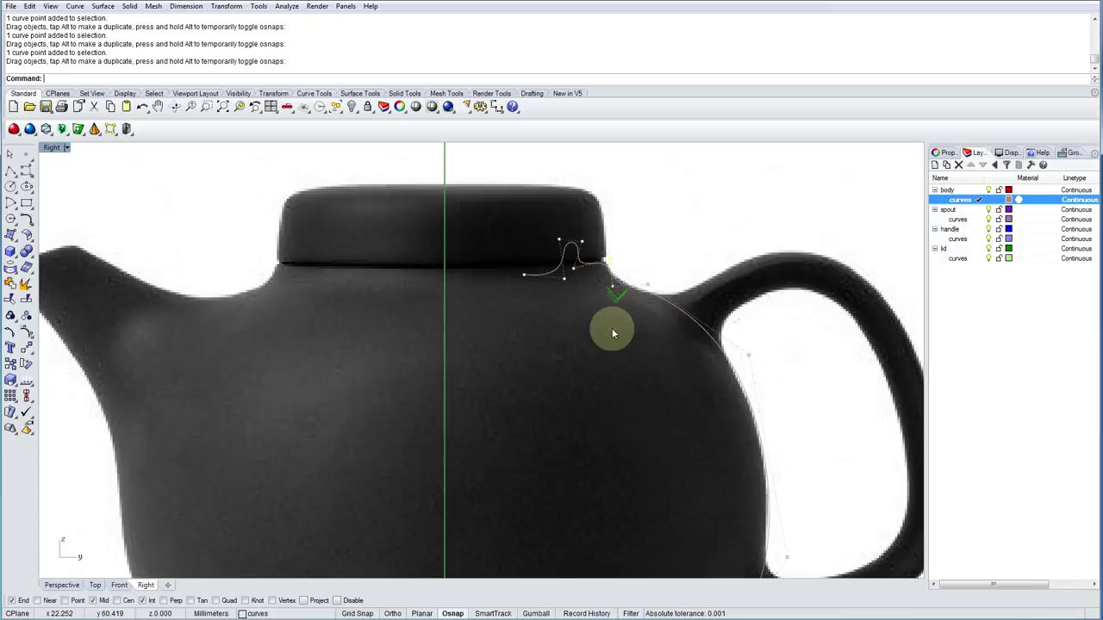
# Insert a control point into the profile curve at the corner where the lid meets the neck.
pyautogui.scroll(6, 609, 259)
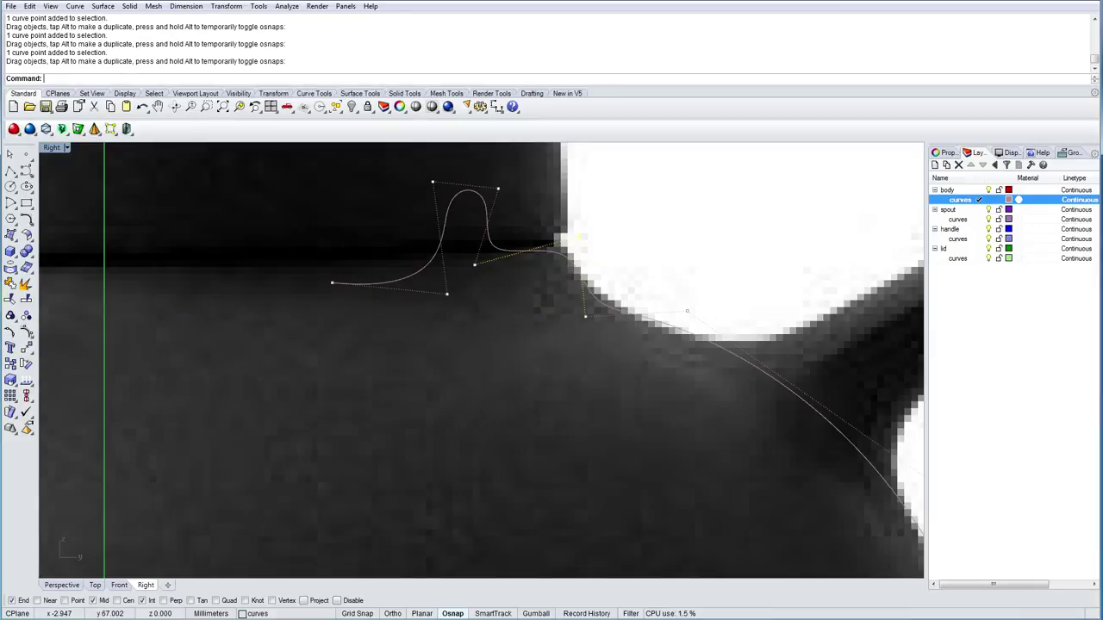
pyautogui.click(27, 332)
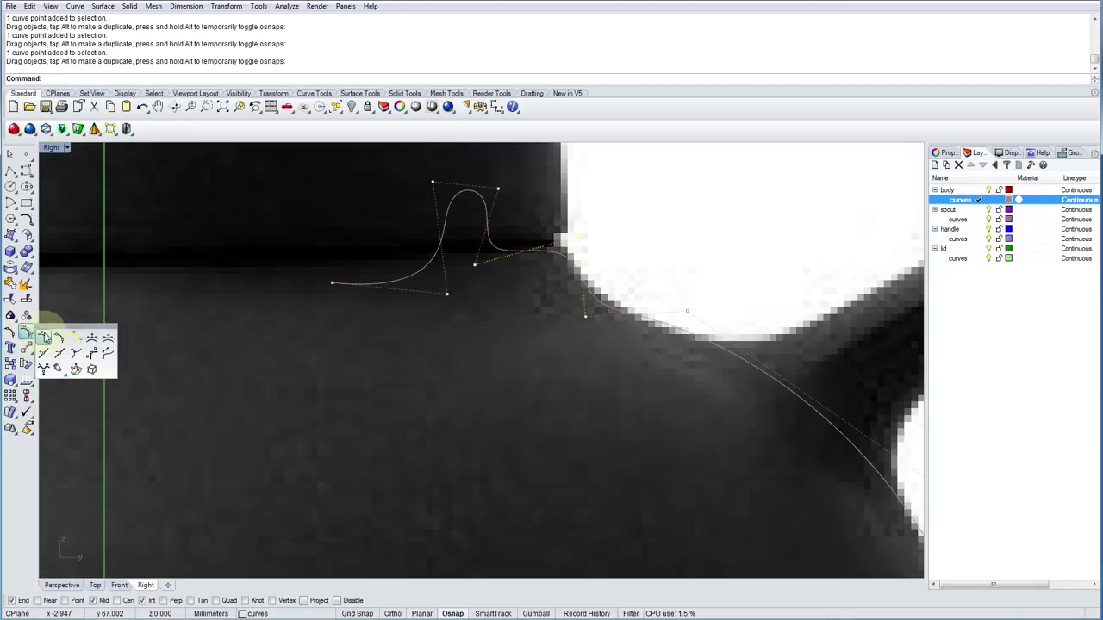
pyautogui.click(91, 337)
pyautogui.click(558, 251)
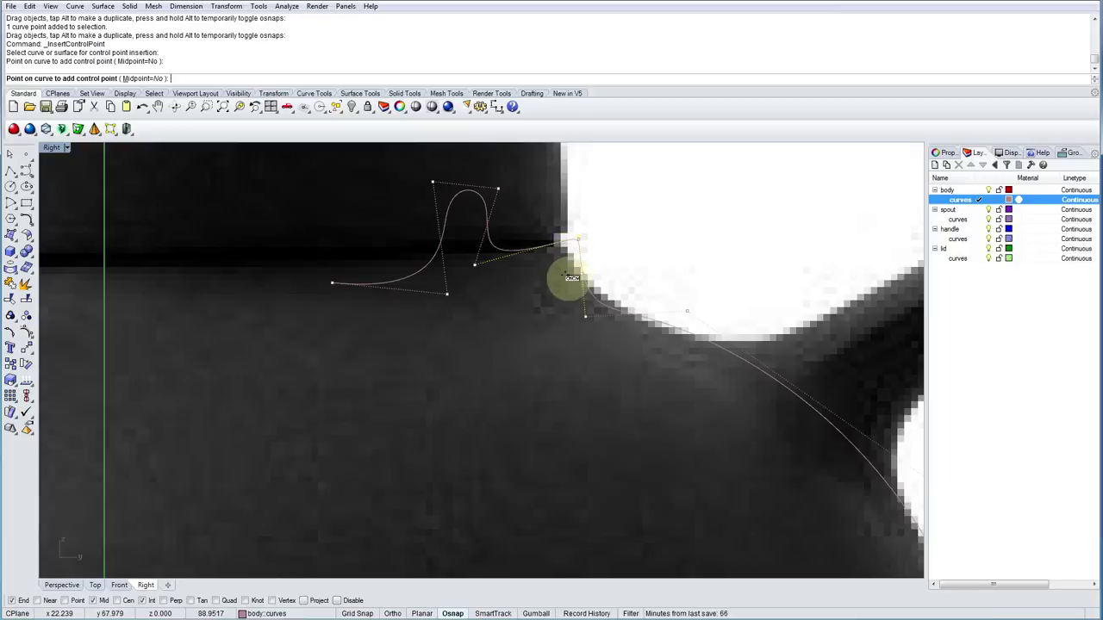
pyautogui.click(569, 254)
pyautogui.press('Return')
# Move the control points around the inserted point so the curve rounds the rim's outer corner along the photo's edge.
pyautogui.click(583, 247)
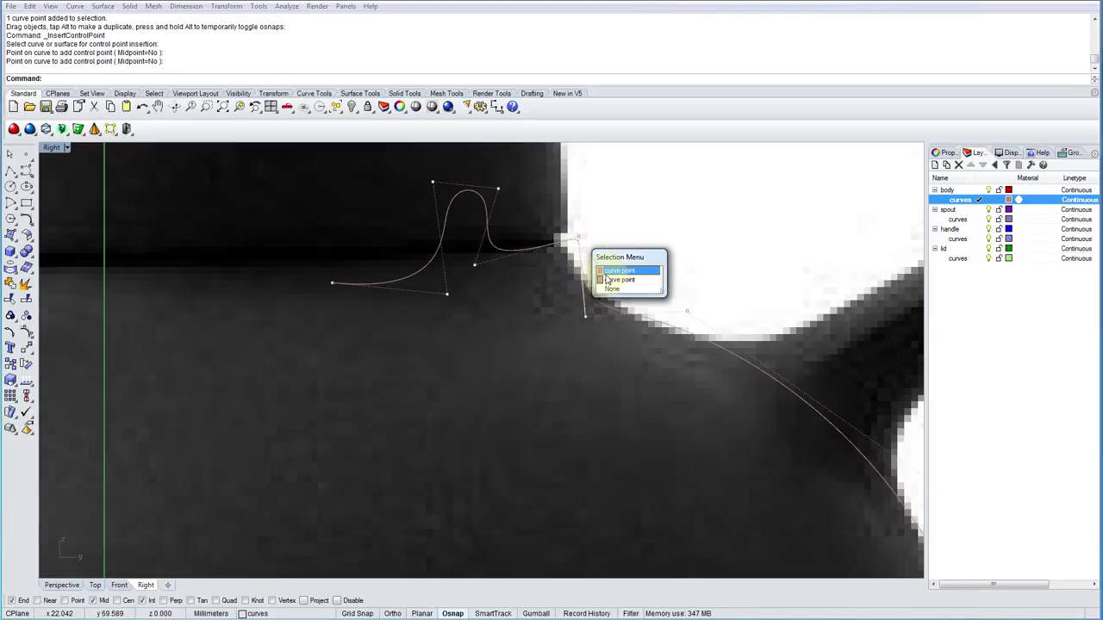
pyautogui.click(608, 277)
pyautogui.click(583, 252)
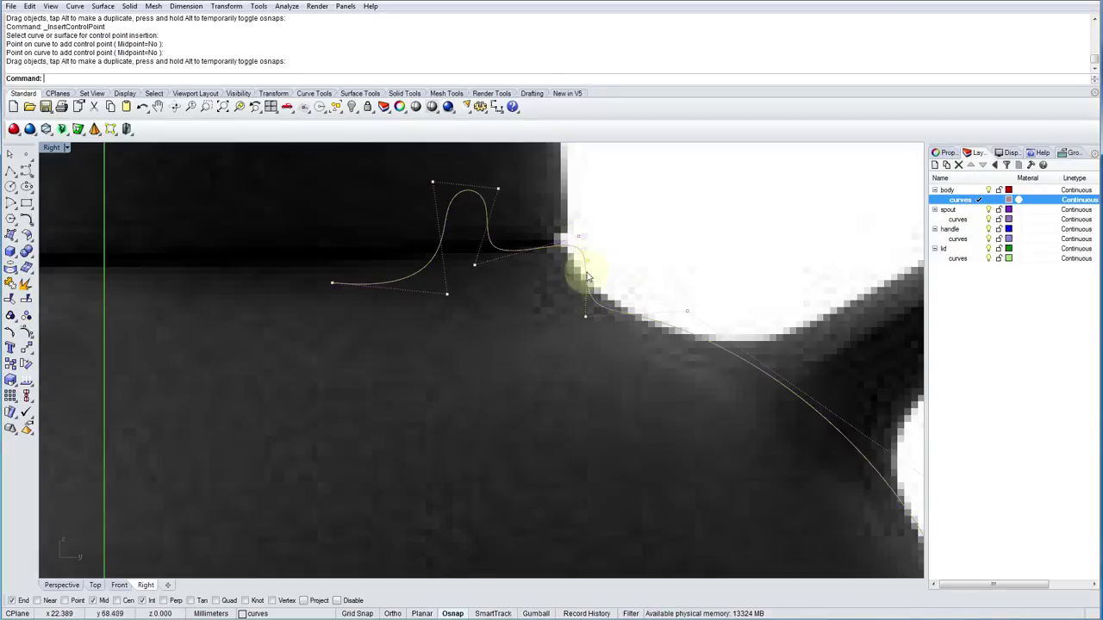
pyautogui.moveTo(584, 256); pyautogui.dragTo(557, 301, button='right')
pyautogui.click(535, 301)
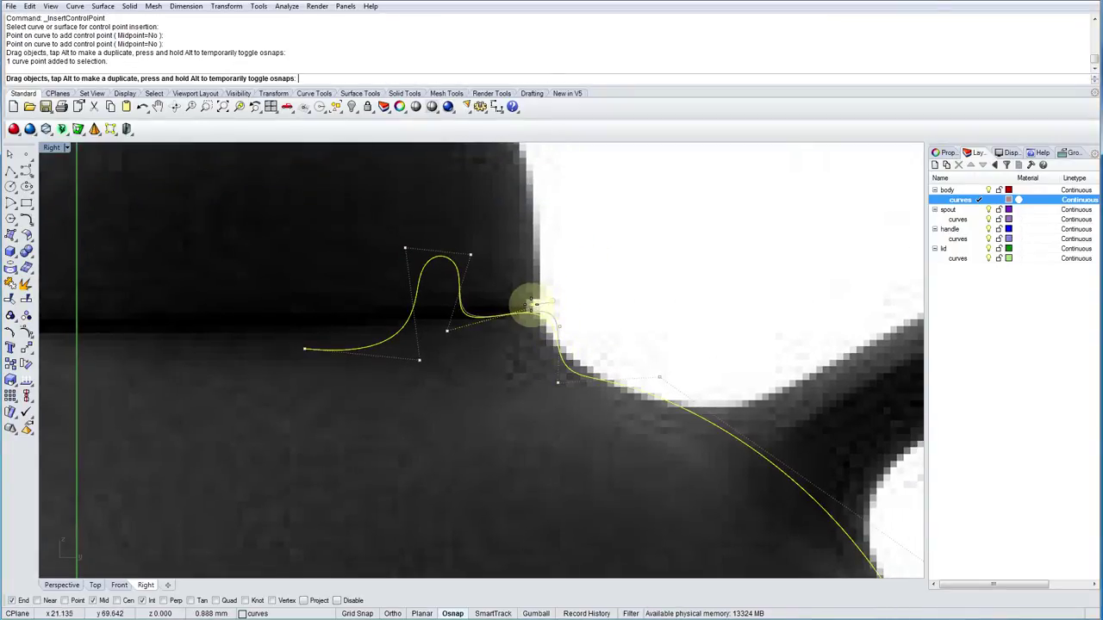
pyautogui.scroll(4, 566, 342)
pyautogui.click(544, 312)
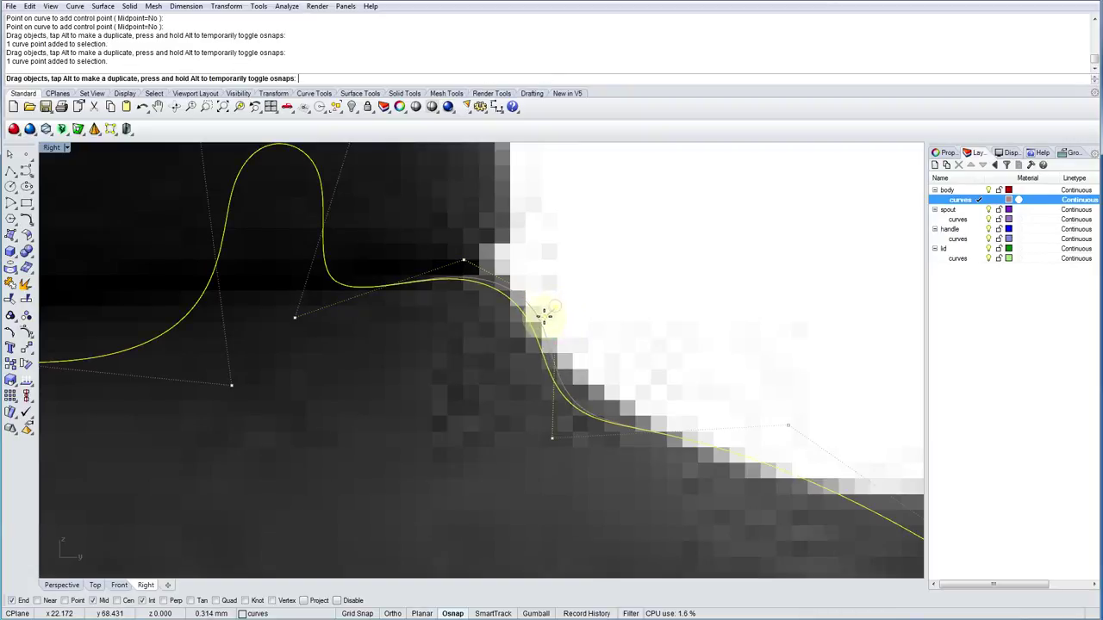
pyautogui.click(463, 259)
pyautogui.moveTo(463, 259); pyautogui.dragTo(478, 271)
pyautogui.click(539, 312)
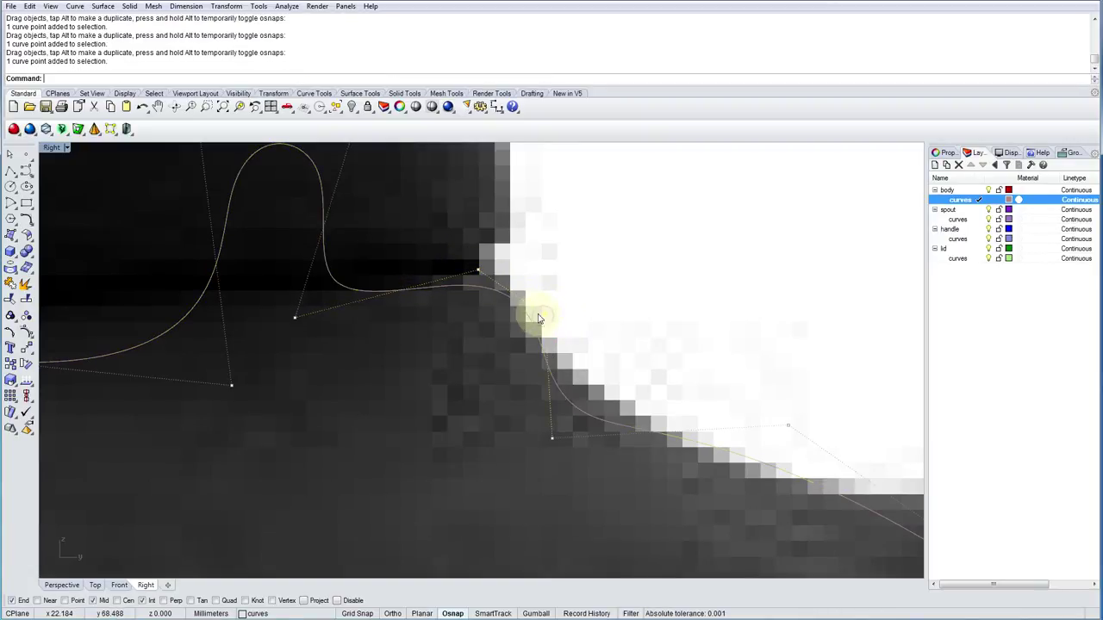
# Refine the neck, rim corner and rim ledge control points so the curve flows smoothly from the raised lip into the neck.
pyautogui.moveTo(572, 434); pyautogui.dragTo(567, 401, button='right')
pyautogui.moveTo(554, 403); pyautogui.dragTo(568, 376)
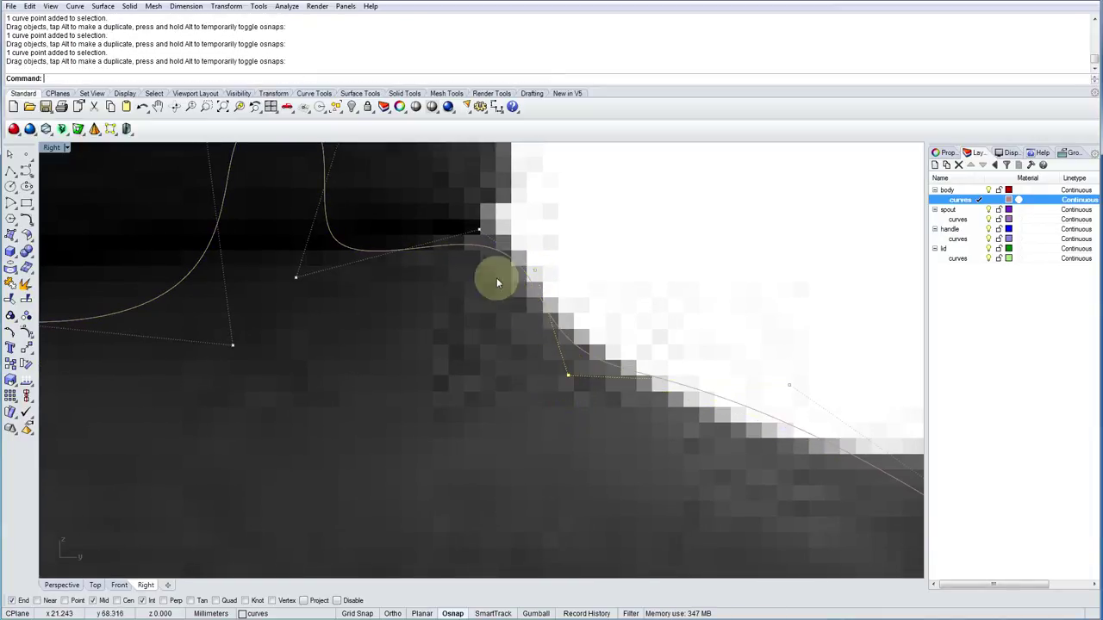
pyautogui.moveTo(480, 234); pyautogui.dragTo(484, 241)
pyautogui.moveTo(296, 276); pyautogui.dragTo(292, 259)
pyautogui.scroll(-3, 352, 301)
pyautogui.moveTo(352, 301); pyautogui.dragTo(475, 337, button='right')
pyautogui.scroll(-4, 450, 288)
pyautogui.scroll(5, 451, 300)
pyautogui.moveTo(450, 298); pyautogui.dragTo(452, 295)
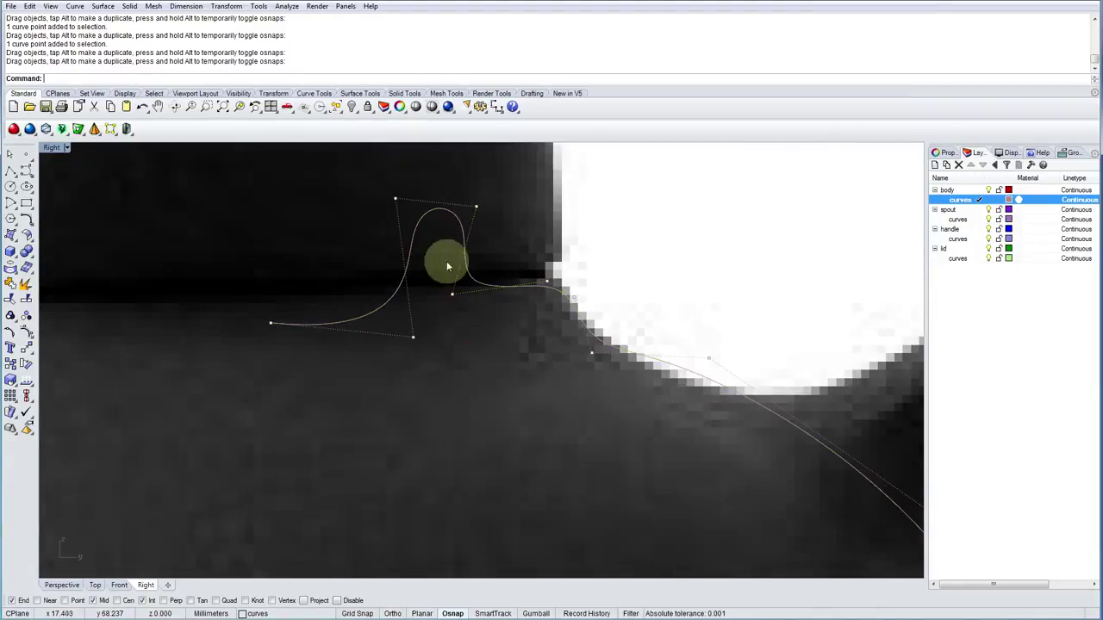
# Move the shoulder control point beside the handle's upper joint slightly inward to fit the curve to the silhouette.
pyautogui.scroll(-6, 524, 542)
pyautogui.scroll(4, 559, 322)
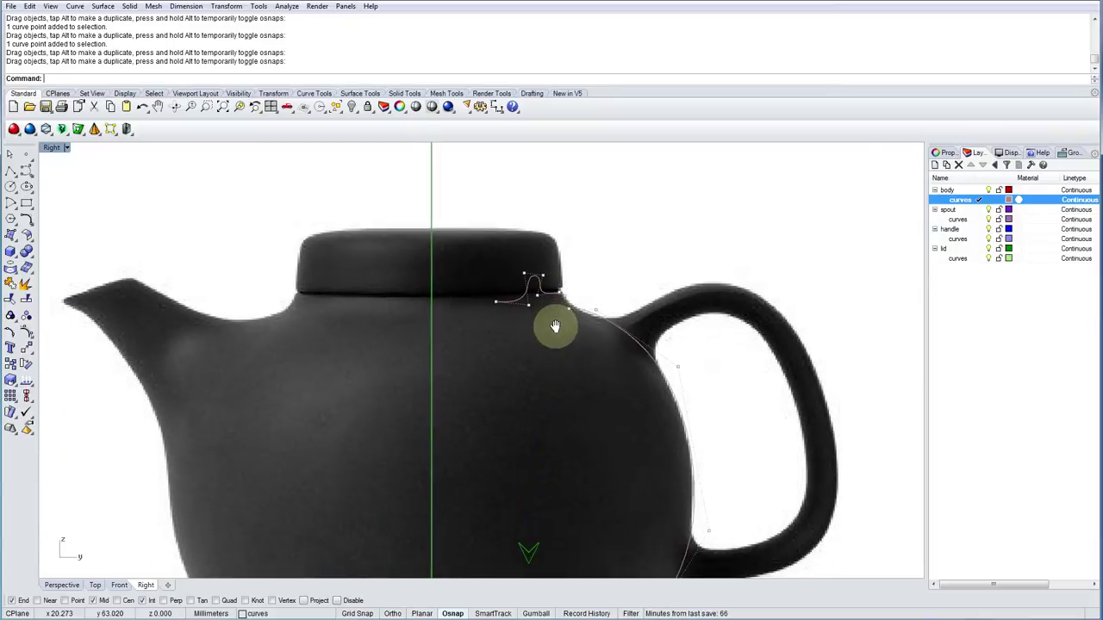
pyautogui.scroll(-2, 647, 325)
pyautogui.scroll(3, 660, 350)
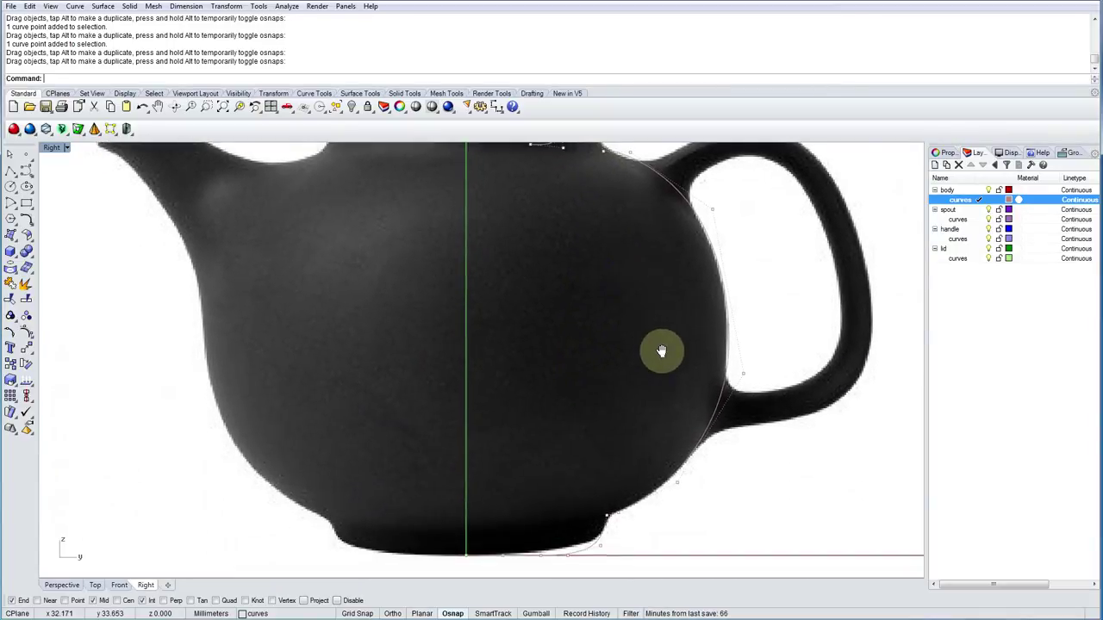
pyautogui.scroll(6, 599, 179)
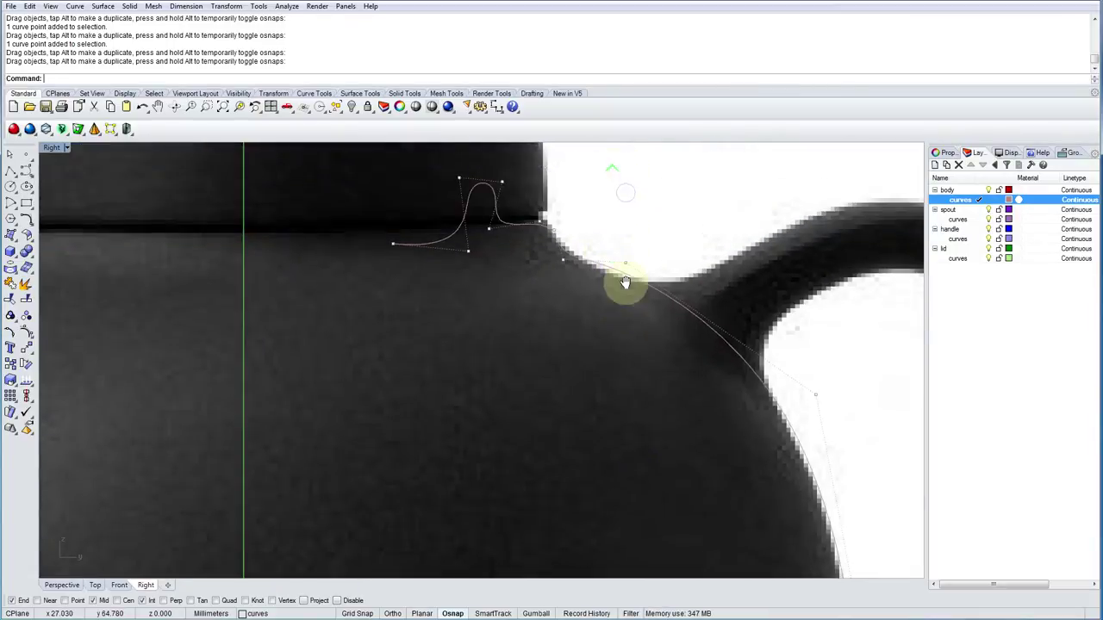
pyautogui.click(627, 268)
pyautogui.moveTo(626, 268); pyautogui.dragTo(623, 269)
# Hide the profile curve's control points and check the whole curve against the photo.
pyautogui.scroll(-5, 607, 307)
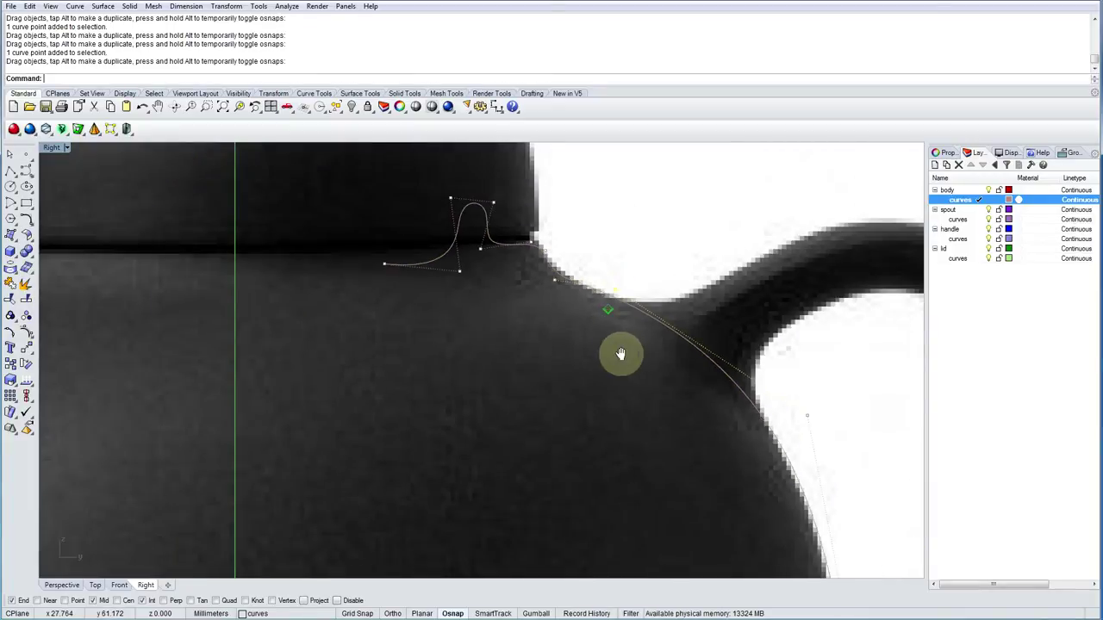
pyautogui.scroll(-4, 643, 408)
pyautogui.scroll(3, 635, 284)
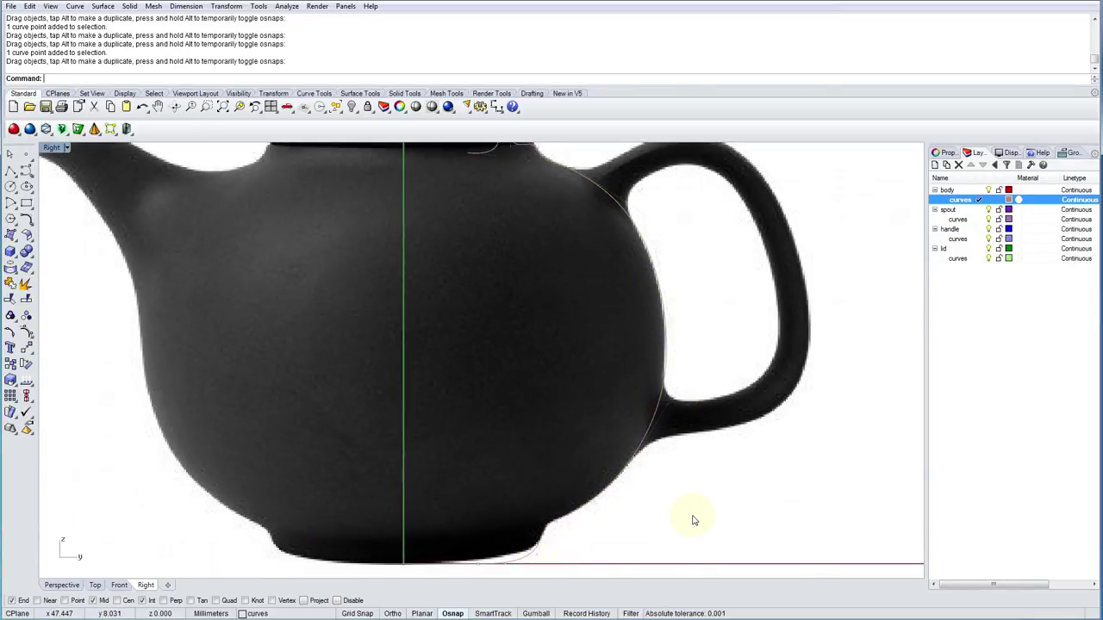
pyautogui.scroll(-4, 685, 506)
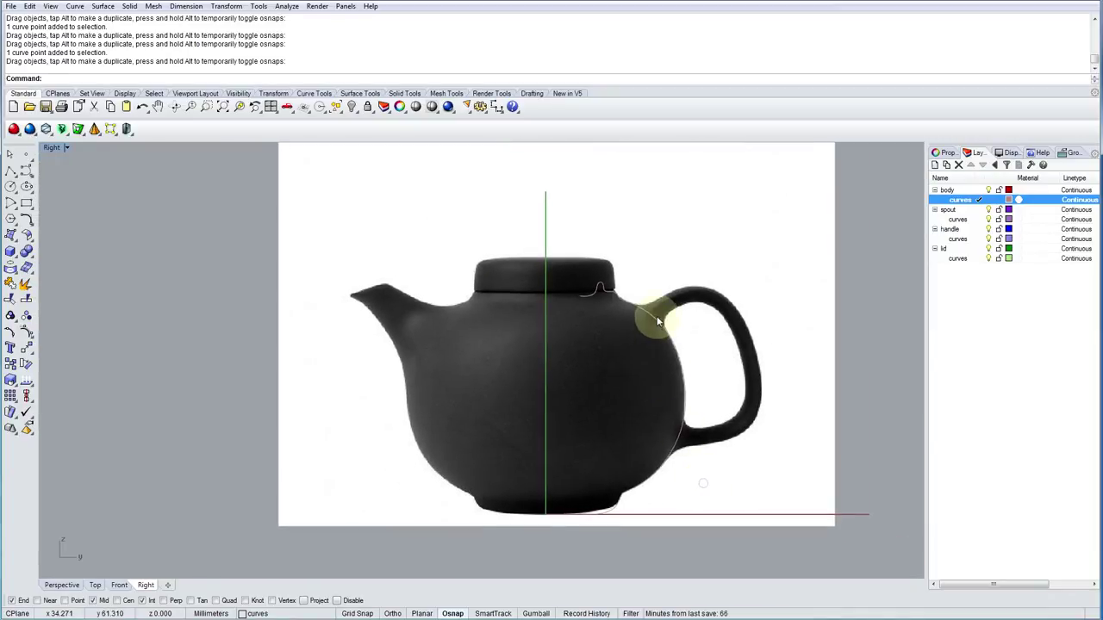
pyautogui.click(631, 278)
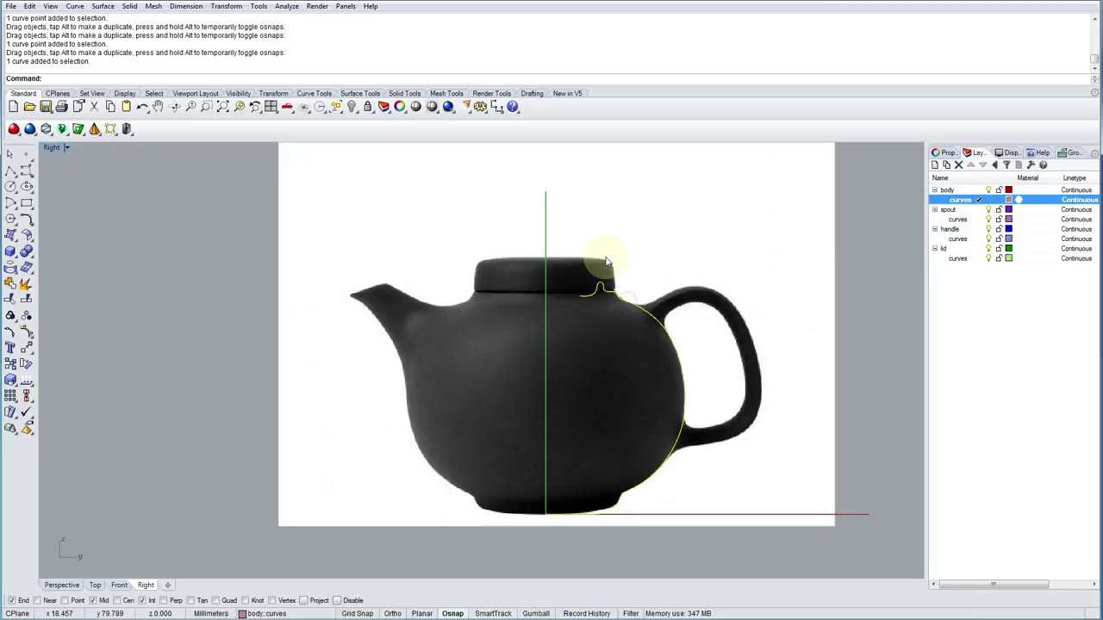
pyautogui.click(583, 288)
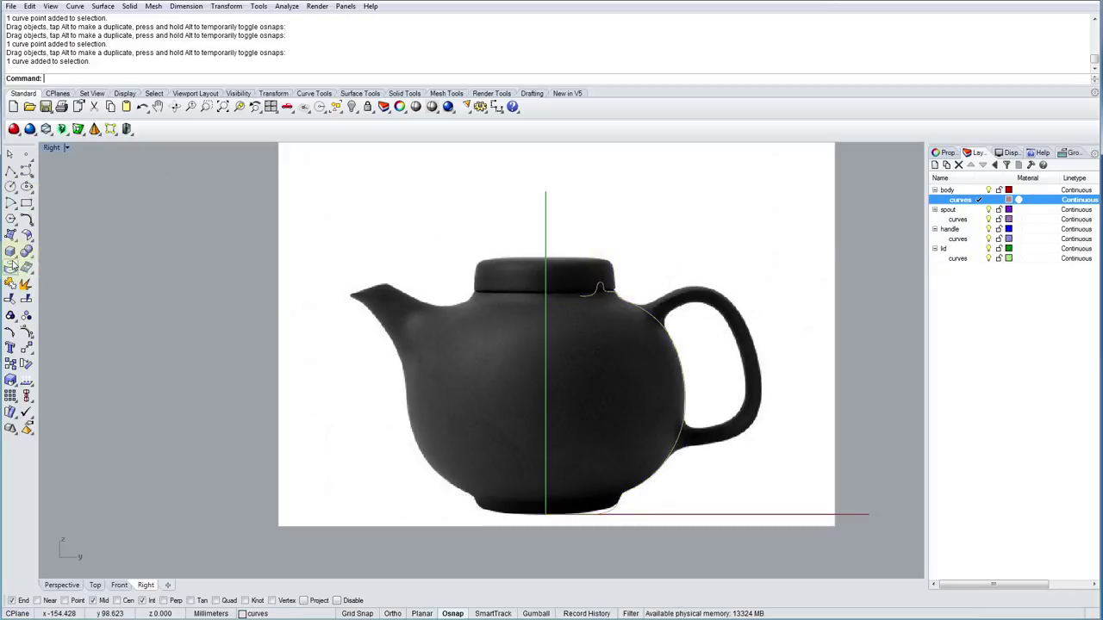
# Revolve the body profile curve full circle about a vertical axis starting at the origin (0), using Ortho for the axis direction.
pyautogui.click(11, 238)
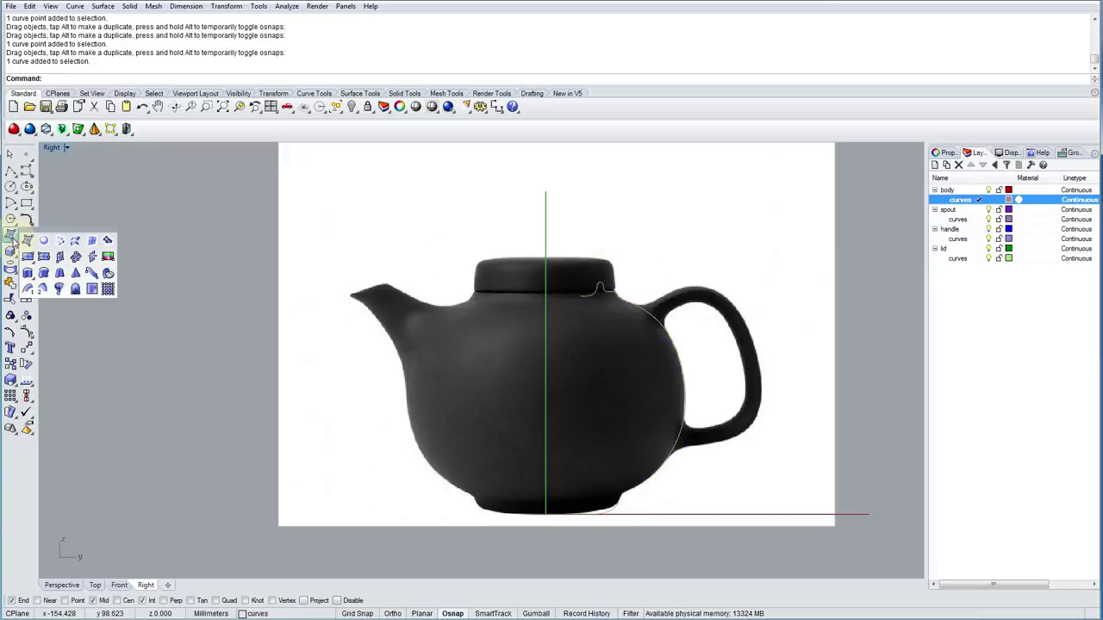
pyautogui.click(61, 292)
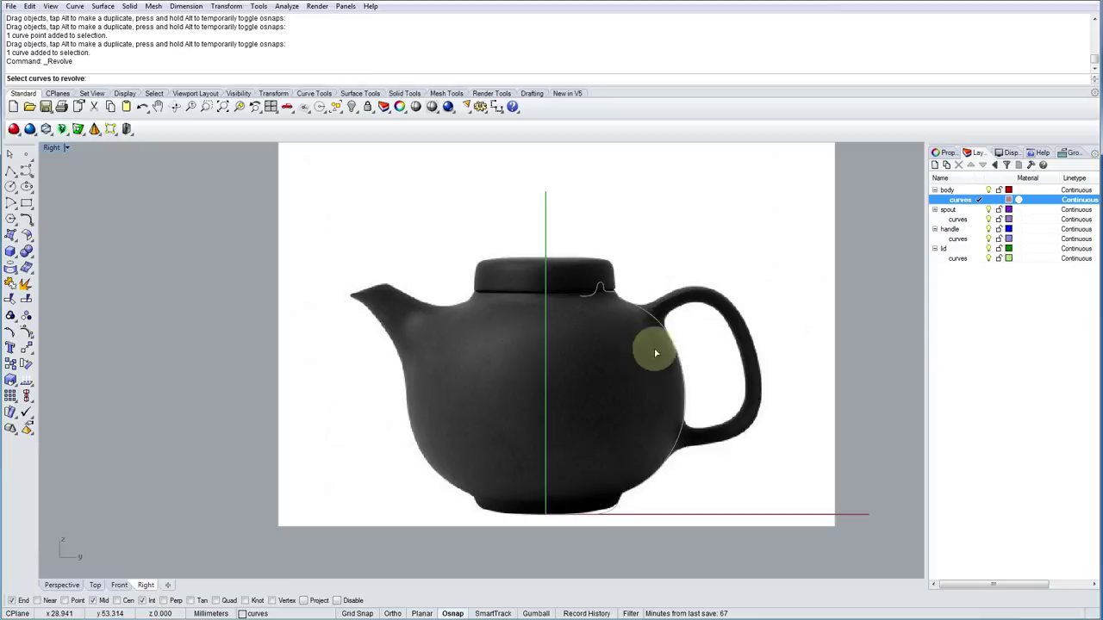
pyautogui.click(648, 315)
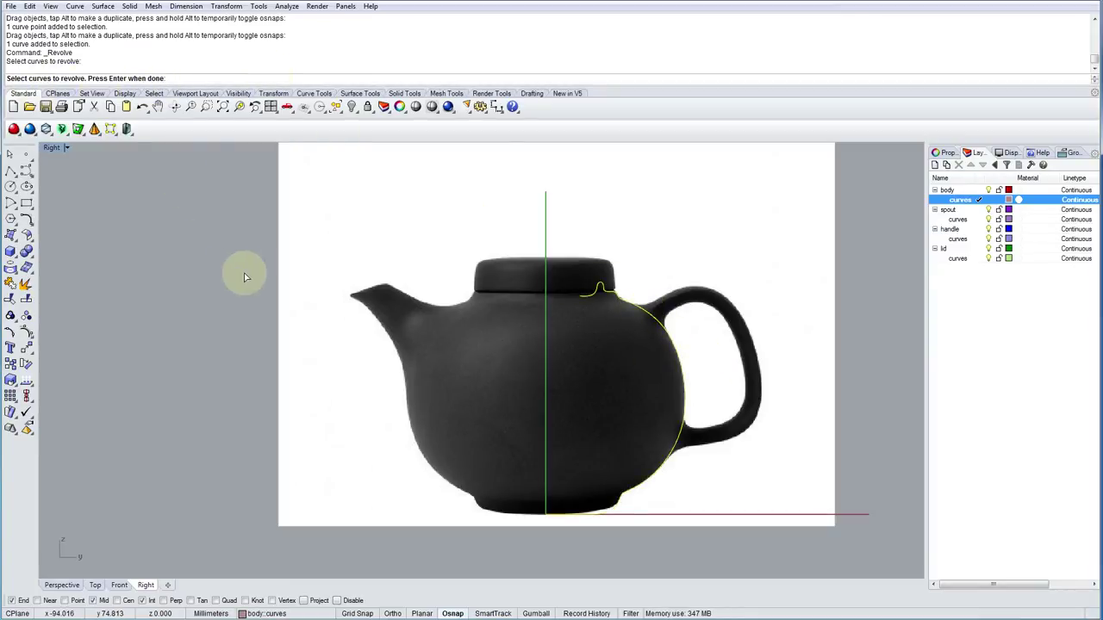
pyautogui.press('Return')
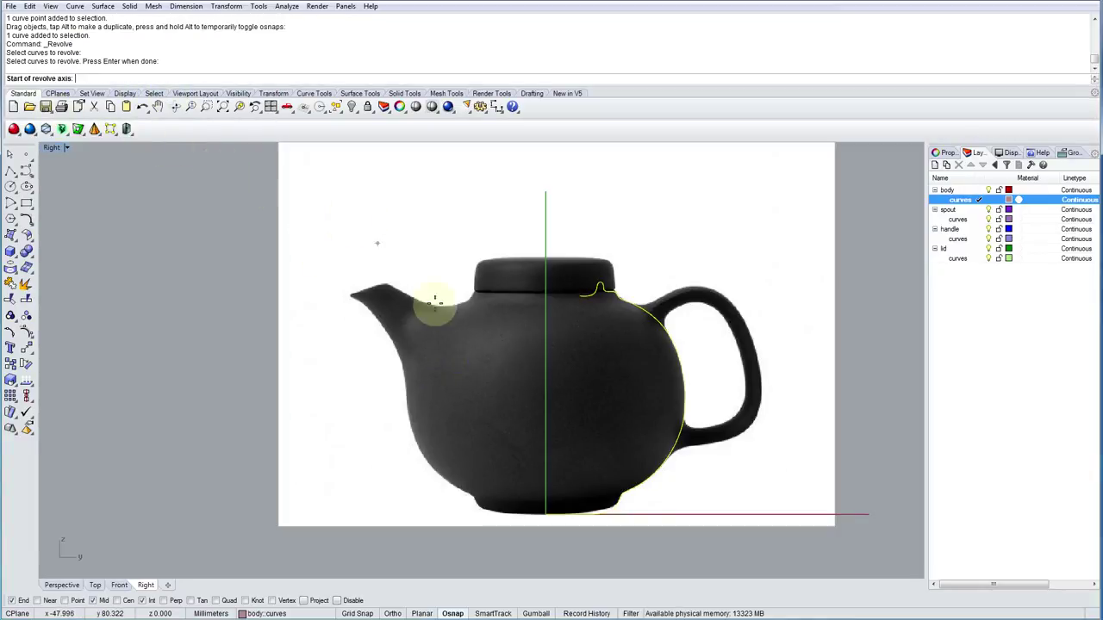
pyautogui.press('Return')
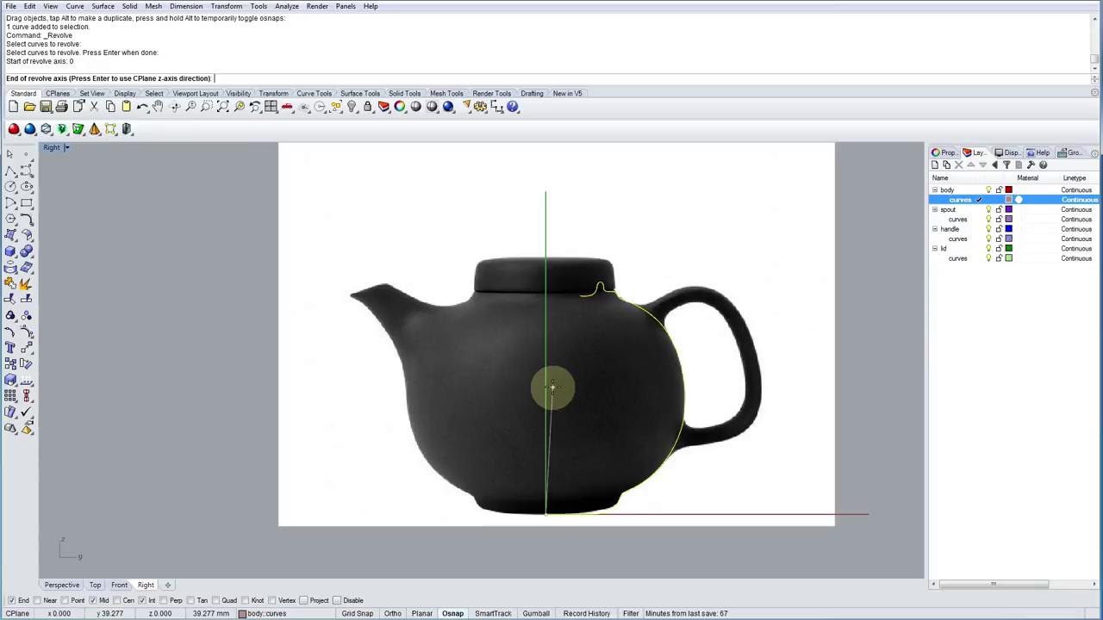
pyautogui.press('F8')
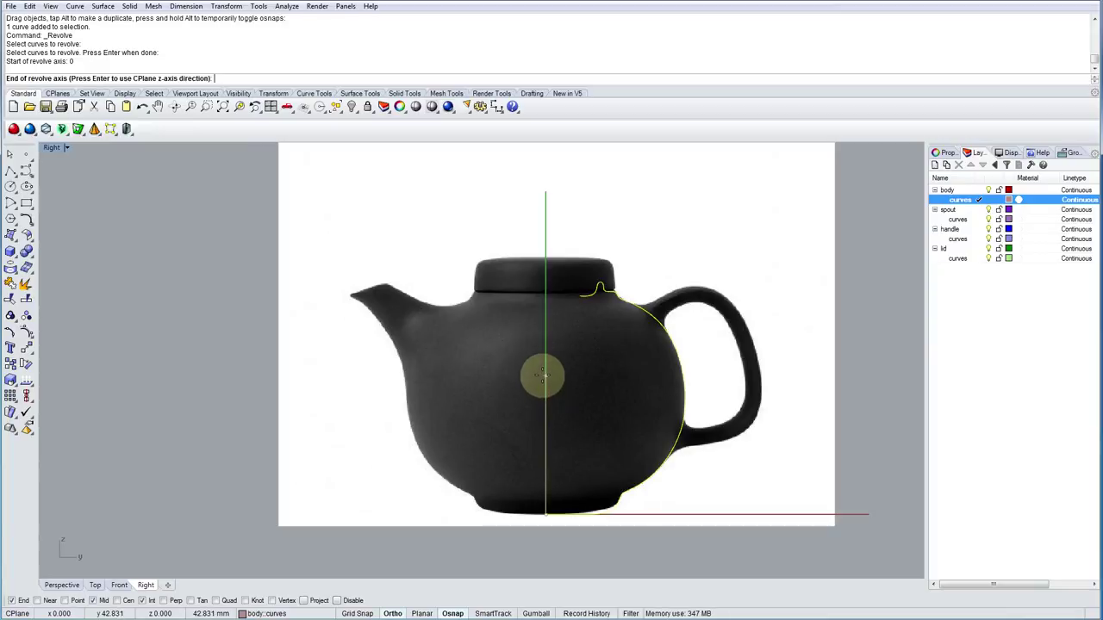
pyautogui.click(546, 191)
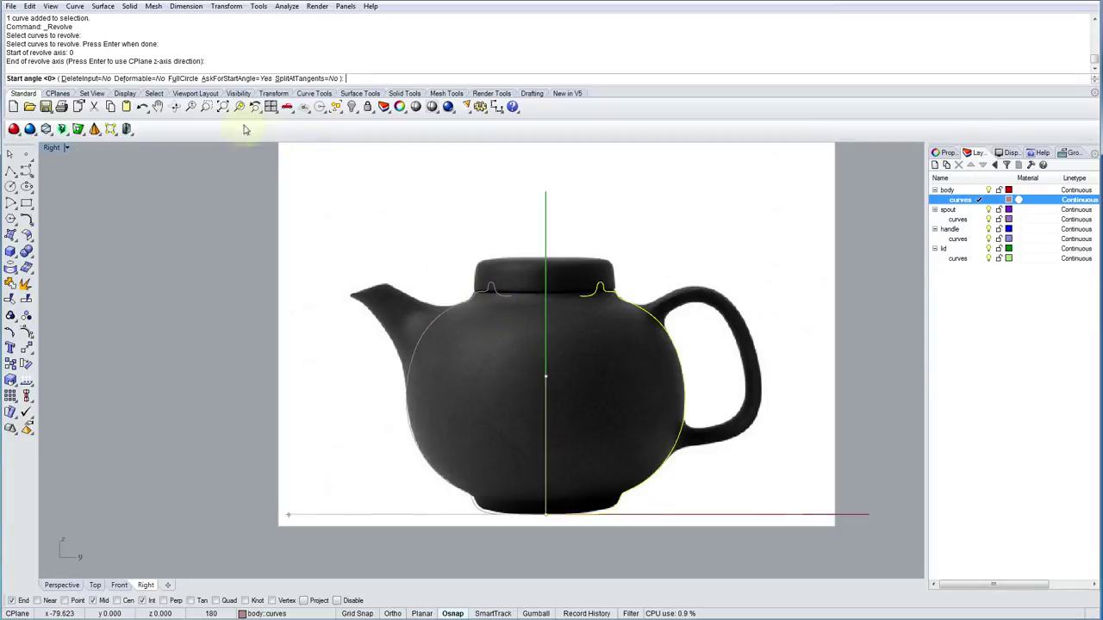
pyautogui.click(181, 78)
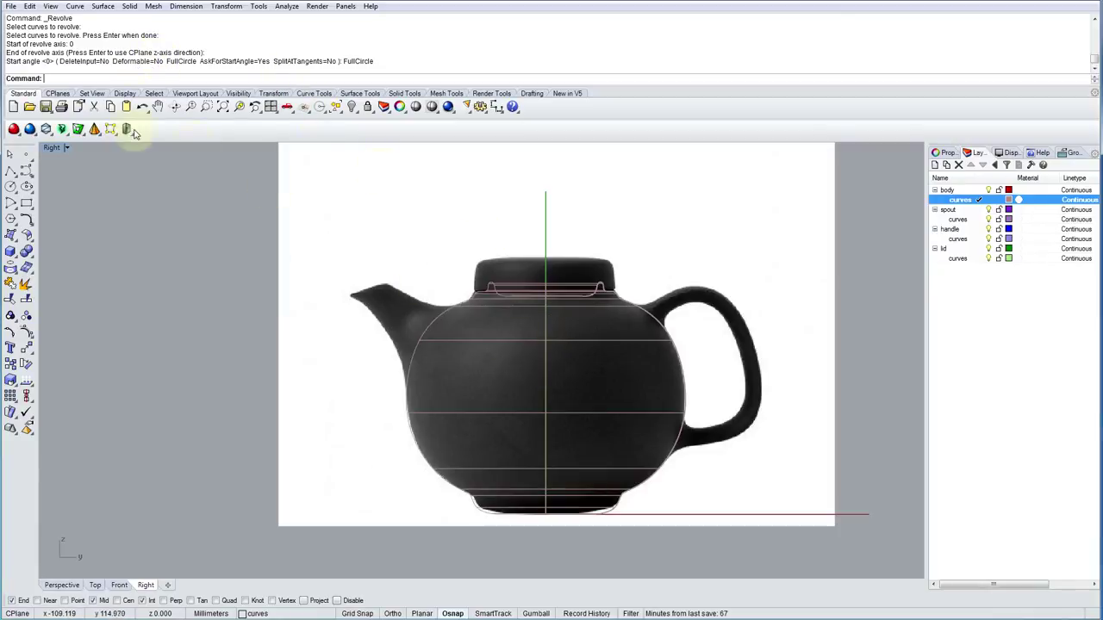
# Show all four viewports and move the revolved surface to the body layer.
pyautogui.doubleClick(53, 148)
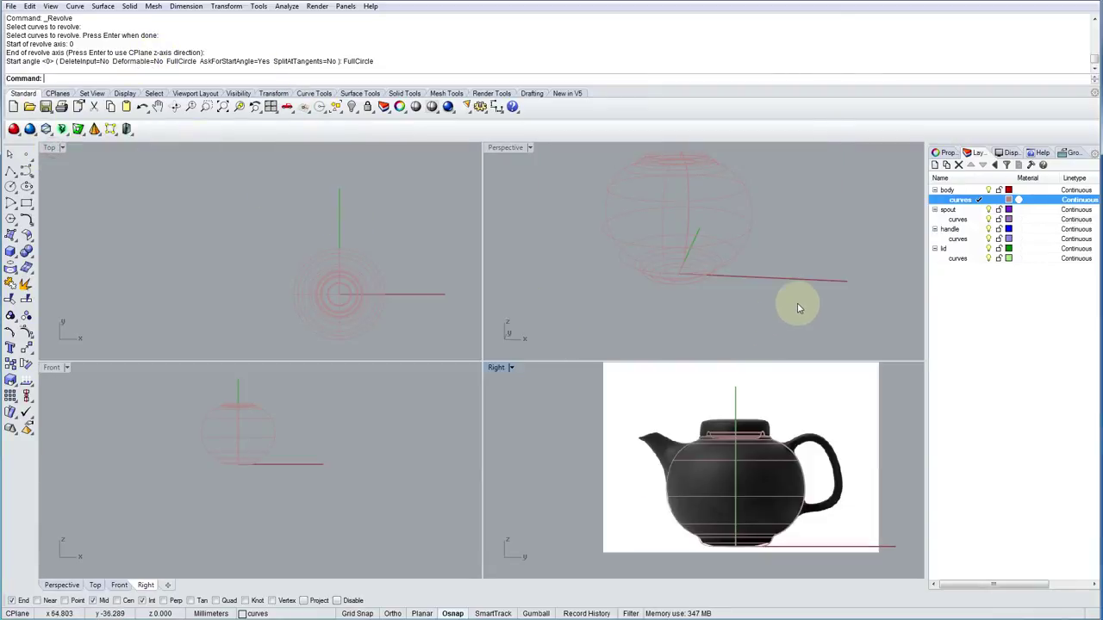
pyautogui.moveTo(775, 316); pyautogui.dragTo(764, 302, button='right')
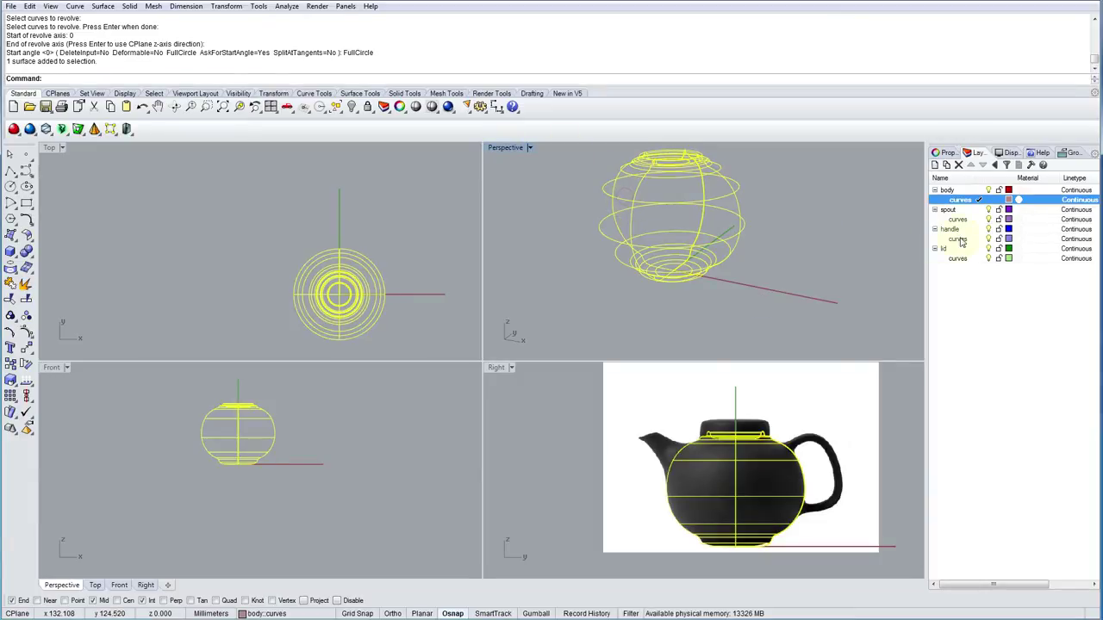
pyautogui.rightClick(965, 191)
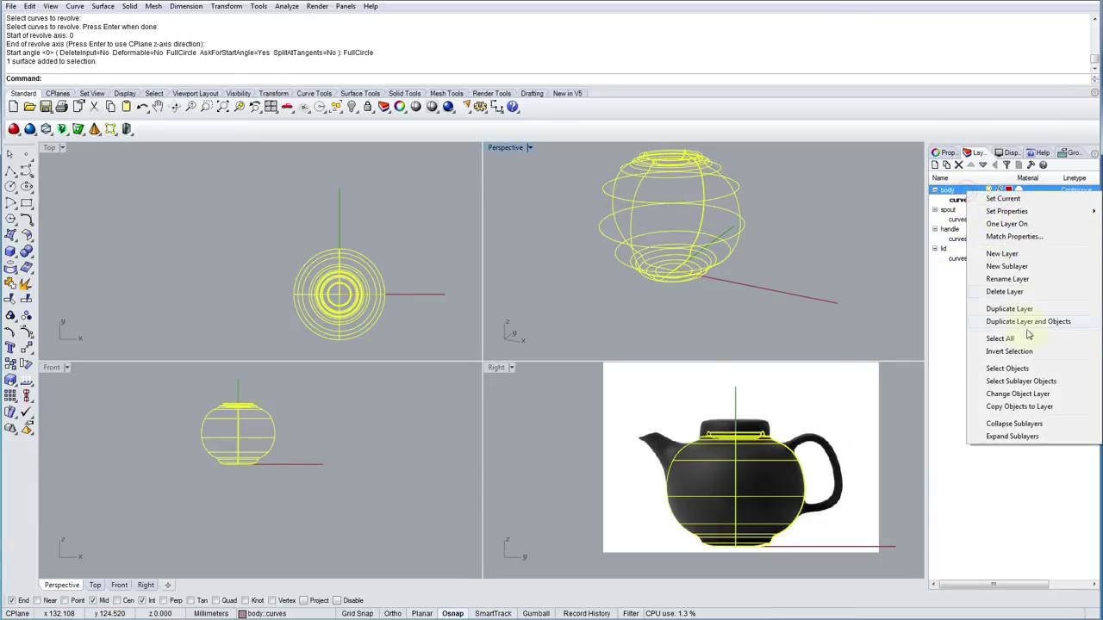
pyautogui.click(1004, 394)
pyautogui.click(859, 310)
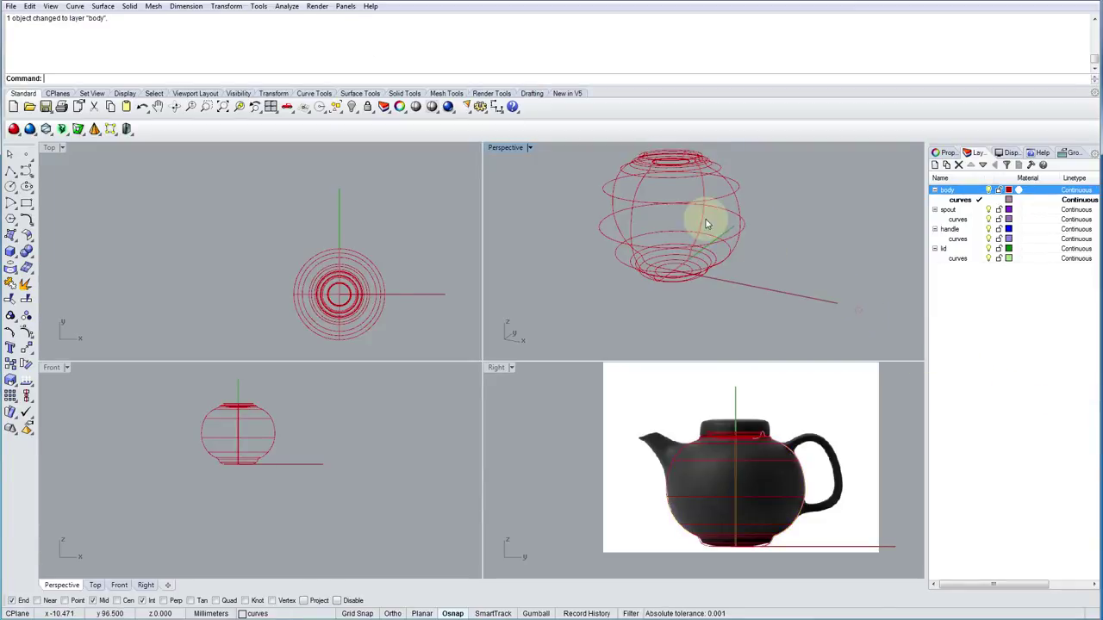
# Set the Perspective view to Shaded display and inspect the revolved teapot body from several angles.
pyautogui.click(505, 147)
pyautogui.click(512, 193)
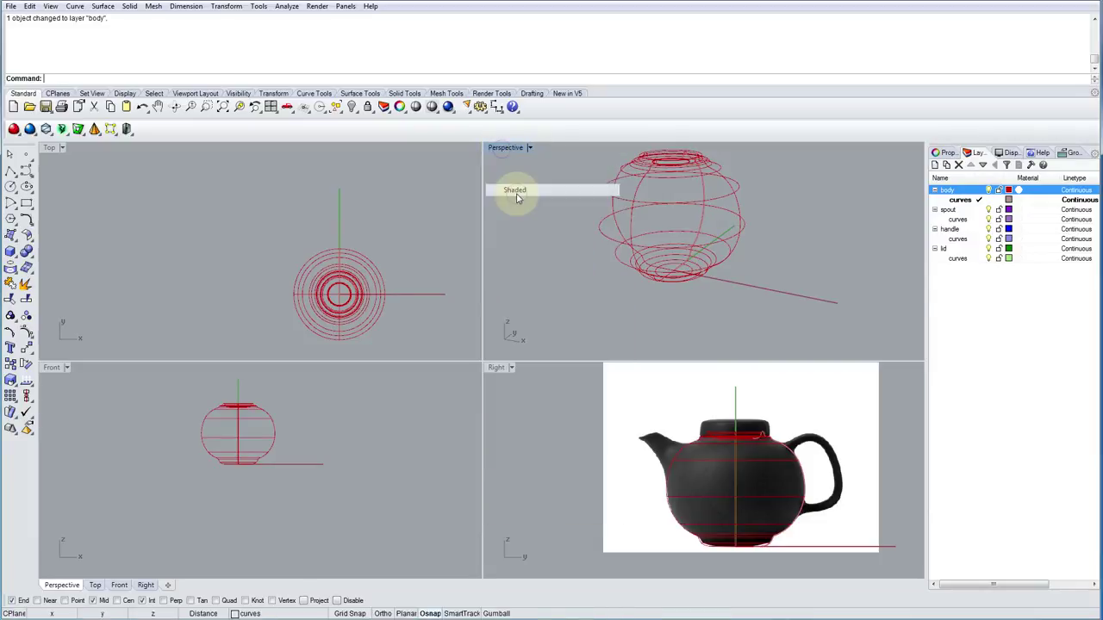
pyautogui.moveTo(586, 251)
pyautogui.mouseDown(button='right')
pyautogui.moveTo(687, 251)
pyautogui.moveTo(701, 233)
pyautogui.moveTo(560, 271)
pyautogui.moveTo(556, 214)
pyautogui.mouseUp(button='right')
pyautogui.moveTo(659, 239)
pyautogui.mouseDown(button='right')
pyautogui.moveTo(660, 288)
pyautogui.moveTo(686, 314)
pyautogui.moveTo(766, 321)
pyautogui.mouseUp(button='right')
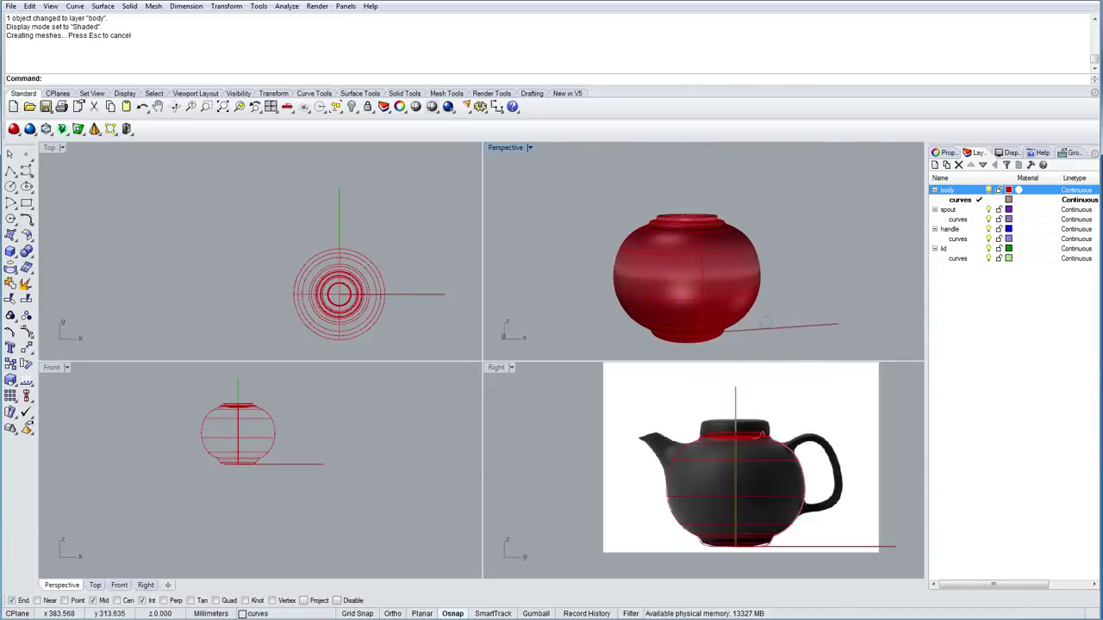
pyautogui.moveTo(698, 281)
pyautogui.keyDown('shift'); pyautogui.mouseDown(button='right')
pyautogui.moveTo(680, 237)
pyautogui.moveTo(652, 266)
pyautogui.mouseUp(button='right'); pyautogui.keyUp('shift')
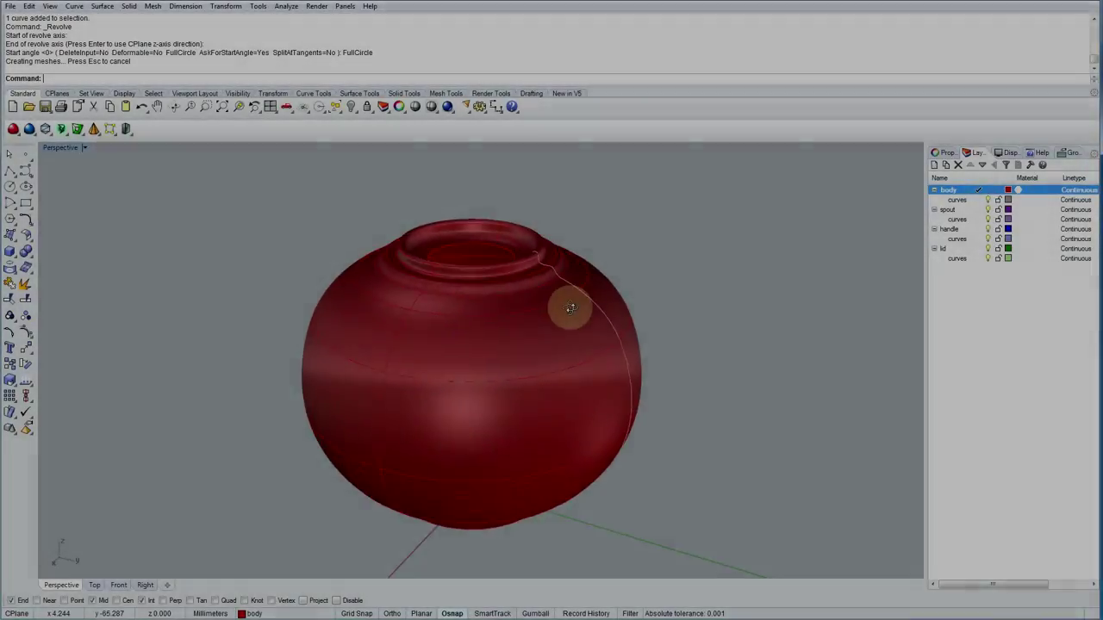
pyautogui.moveTo(571, 309); pyautogui.dragTo(701, 295, button='right')
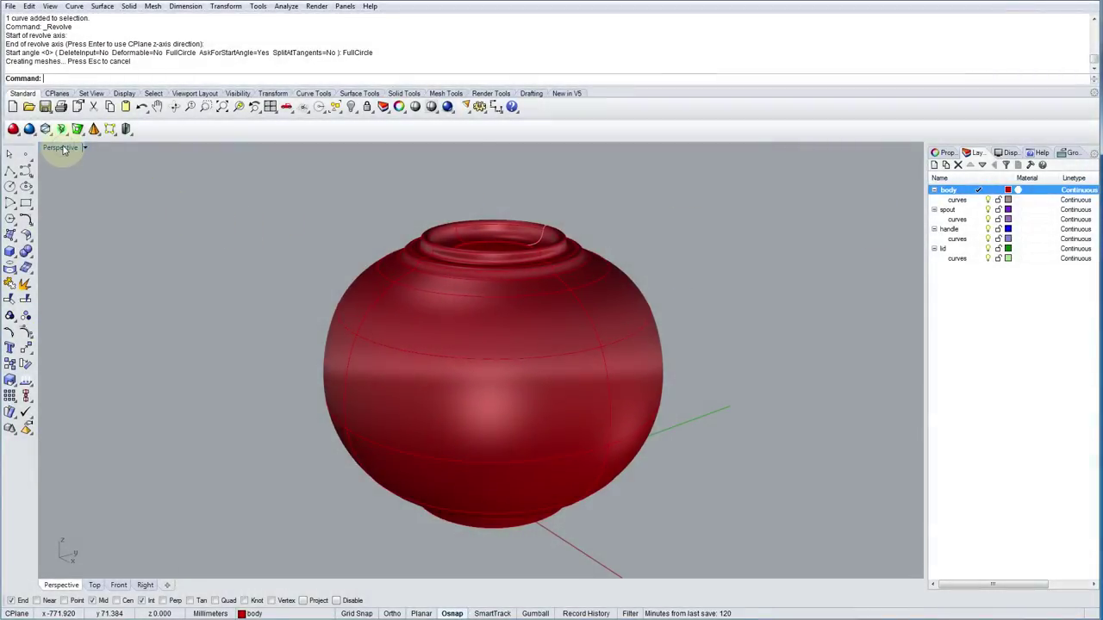
# Restore the four-viewport layout and make the spout's curves sublayer current.
pyautogui.doubleClick(60, 147)
pyautogui.scroll(-5, 627, 460)
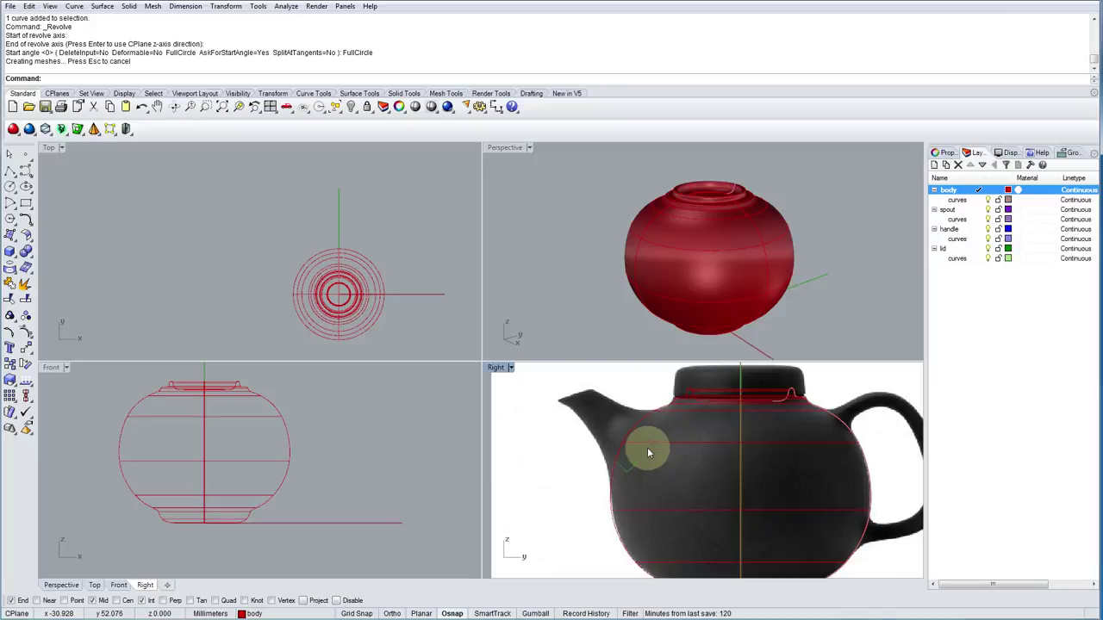
pyautogui.moveTo(647, 447); pyautogui.dragTo(644, 426, button='right')
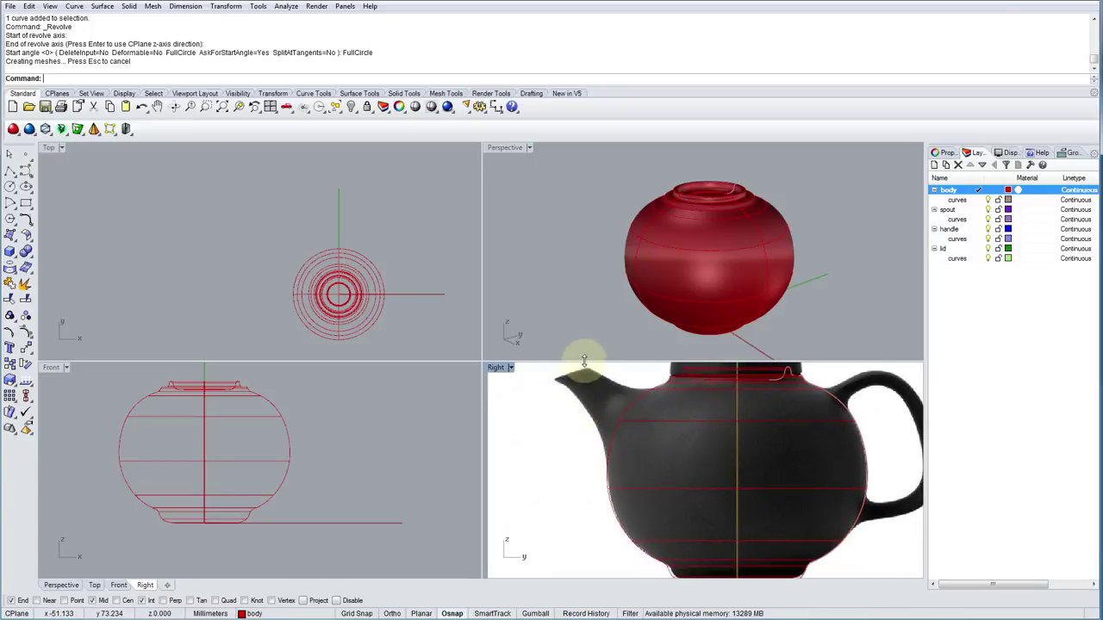
pyautogui.moveTo(638, 285); pyautogui.dragTo(655, 328, button='right')
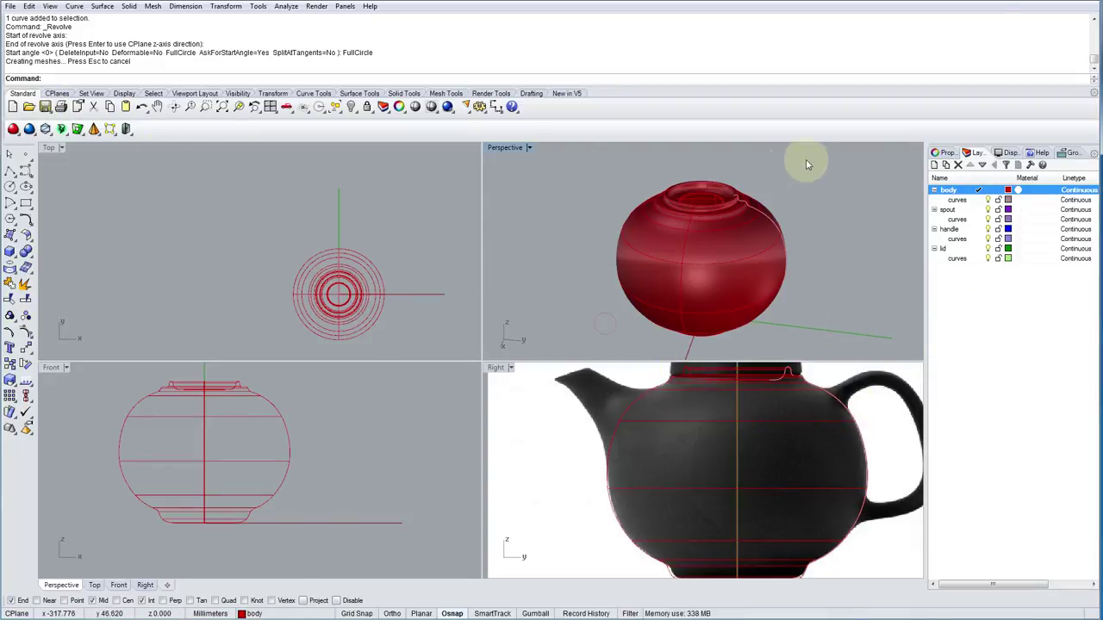
pyautogui.click(979, 219)
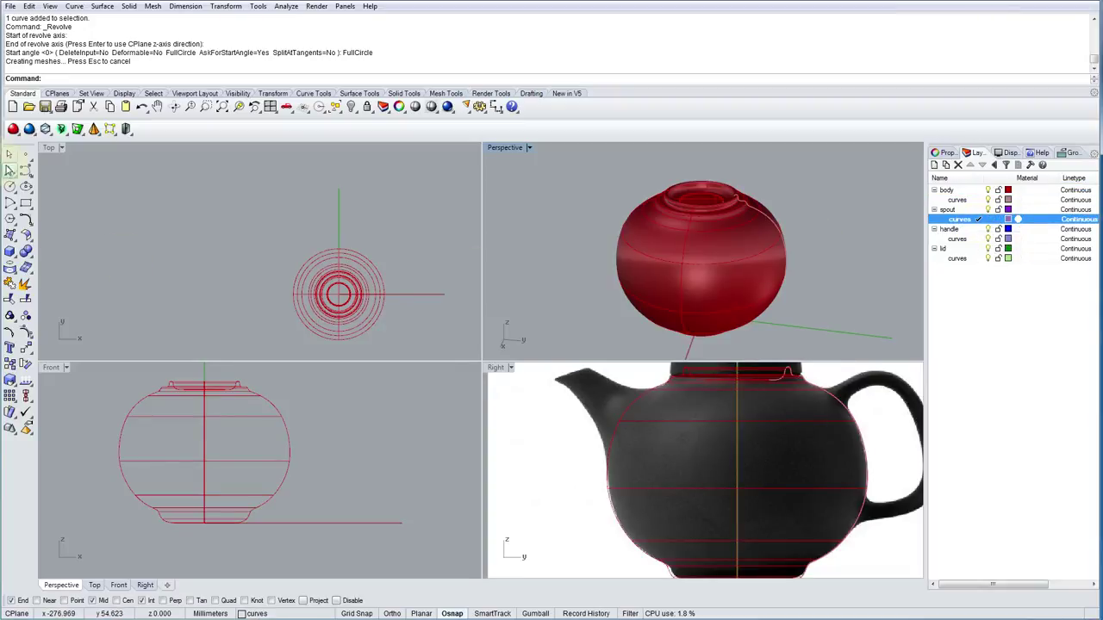
# In the maximized Right view, draw a straight polyline across the spout's mouth from its upper corner to the pointed tip.
pyautogui.click(9, 171)
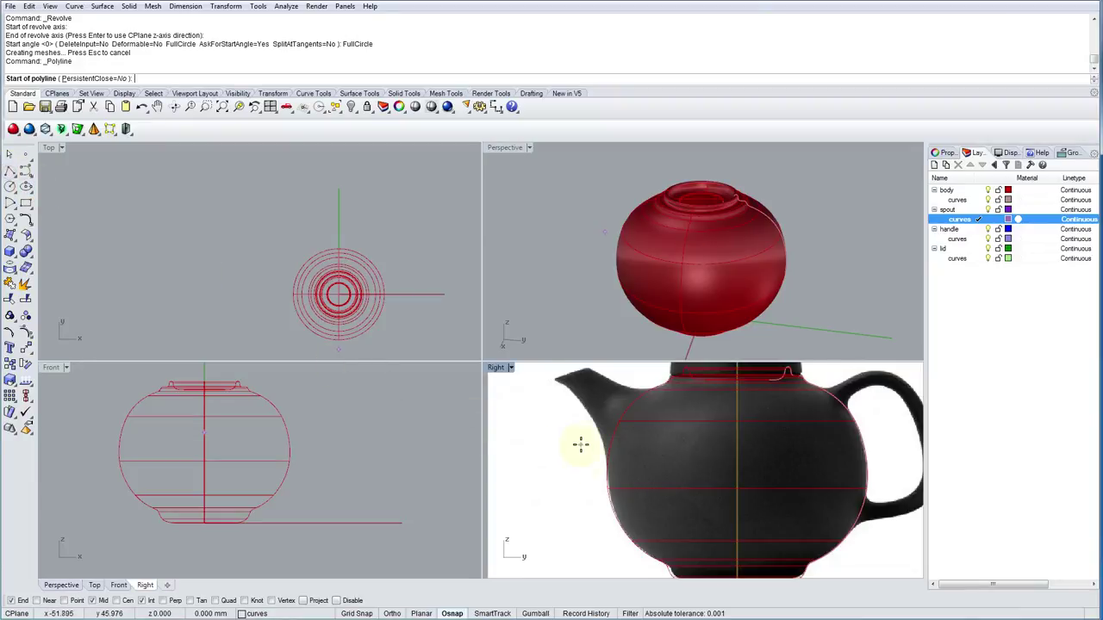
pyautogui.moveTo(581, 443); pyautogui.dragTo(598, 485, button='right')
pyautogui.scroll(2, 599, 482)
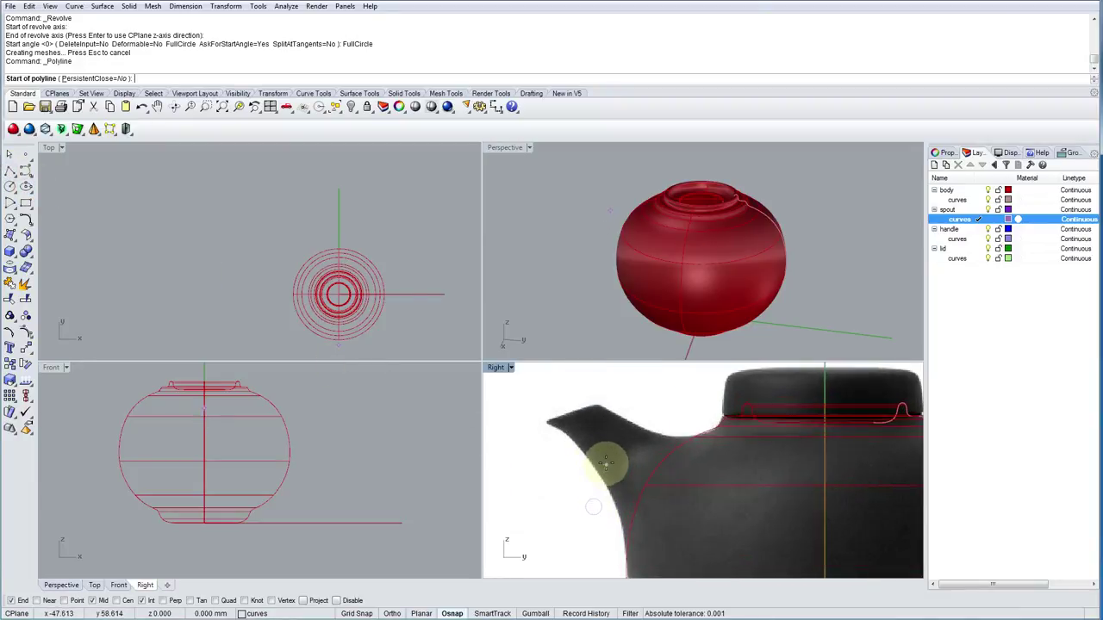
pyautogui.doubleClick(495, 368)
pyautogui.scroll(-3, 502, 418)
pyautogui.moveTo(468, 401); pyautogui.dragTo(535, 374, button='right')
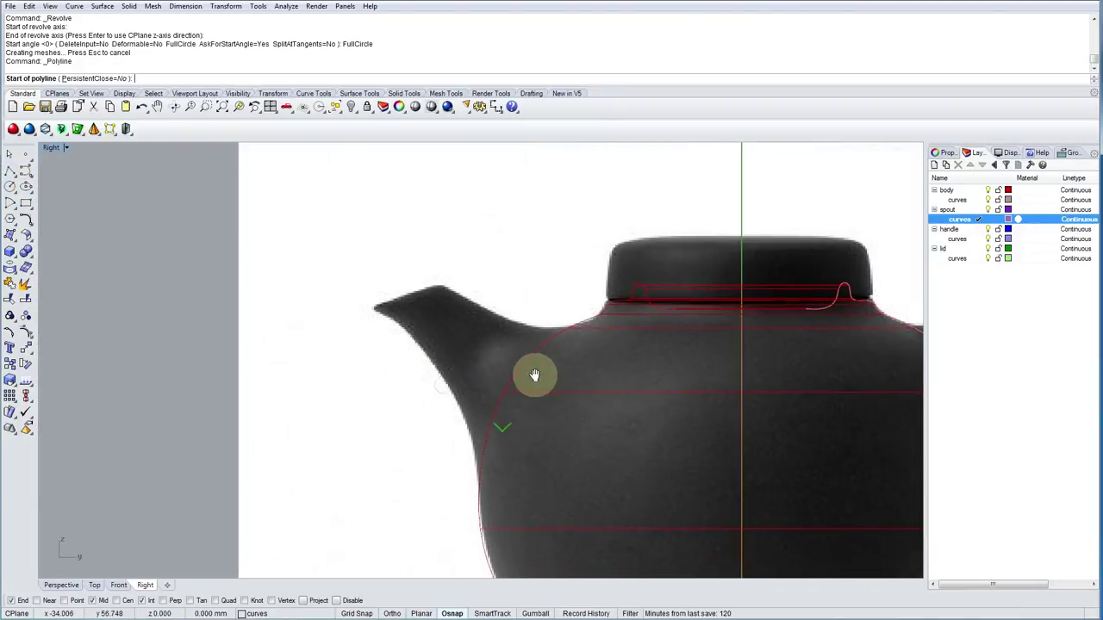
pyautogui.click(440, 284)
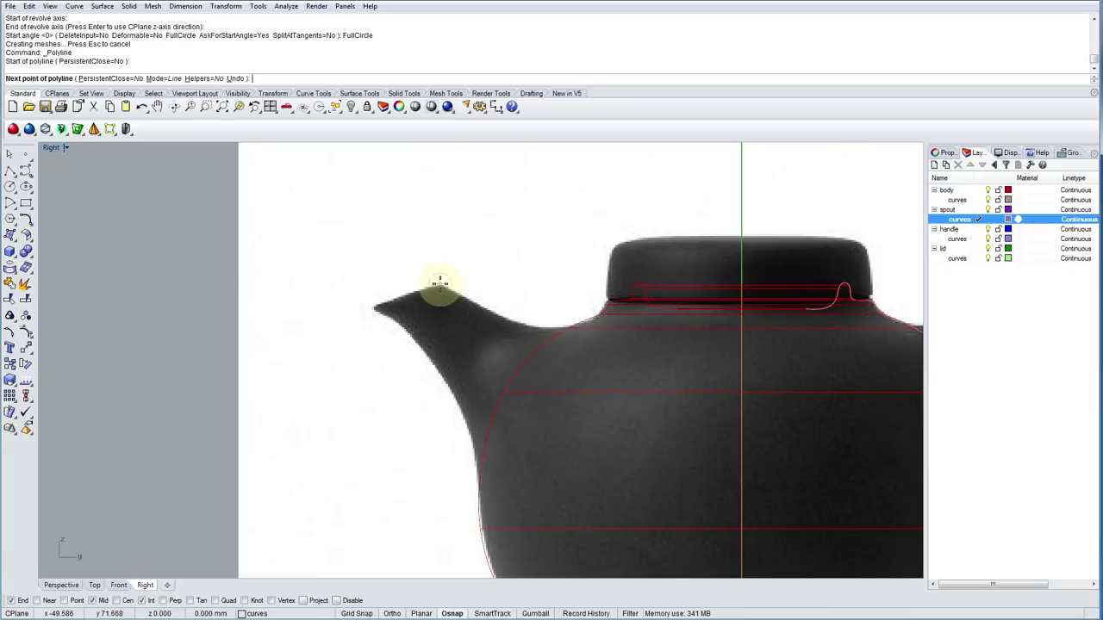
pyautogui.click(373, 309)
pyautogui.press('Return')
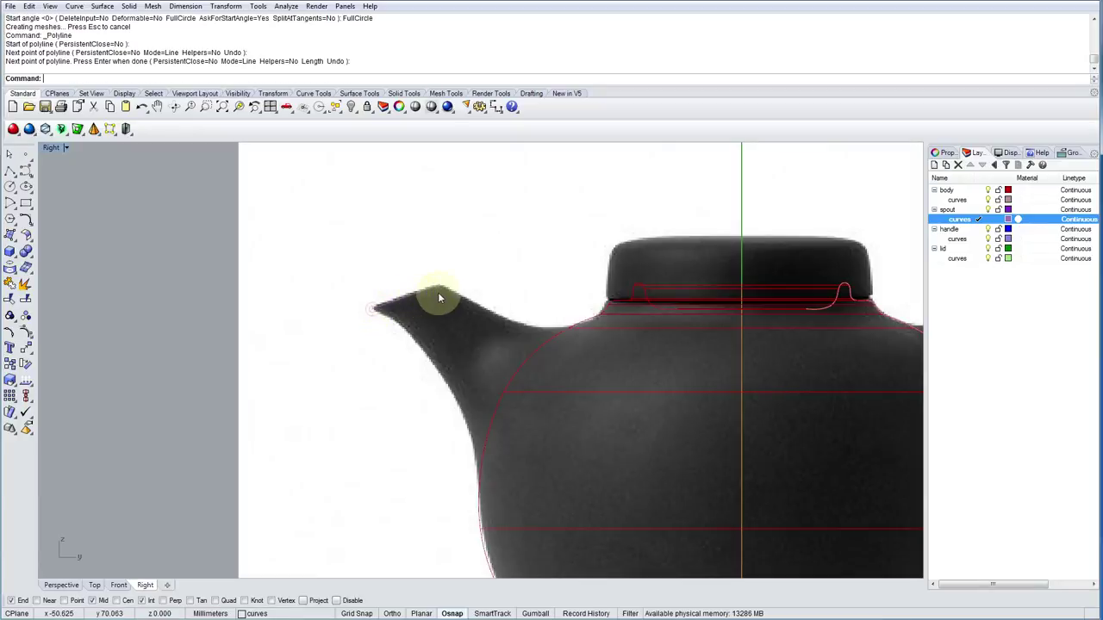
# Draw a straight section line about 10 mm long across the spout just below its mouth, from upper to lower edge.
pyautogui.press('Return')
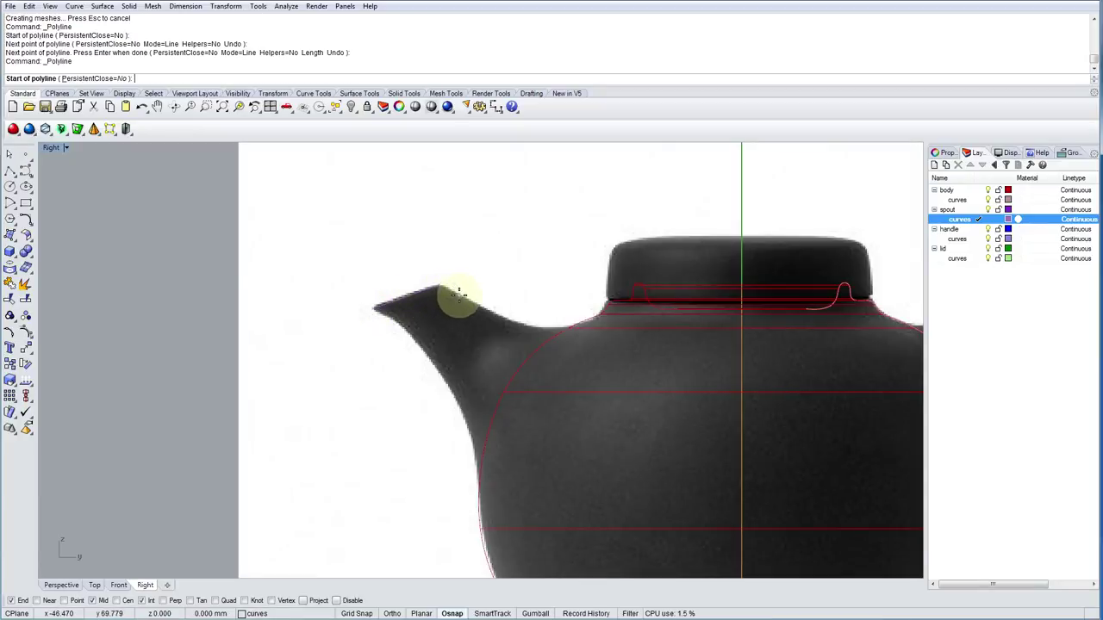
pyautogui.click(459, 294)
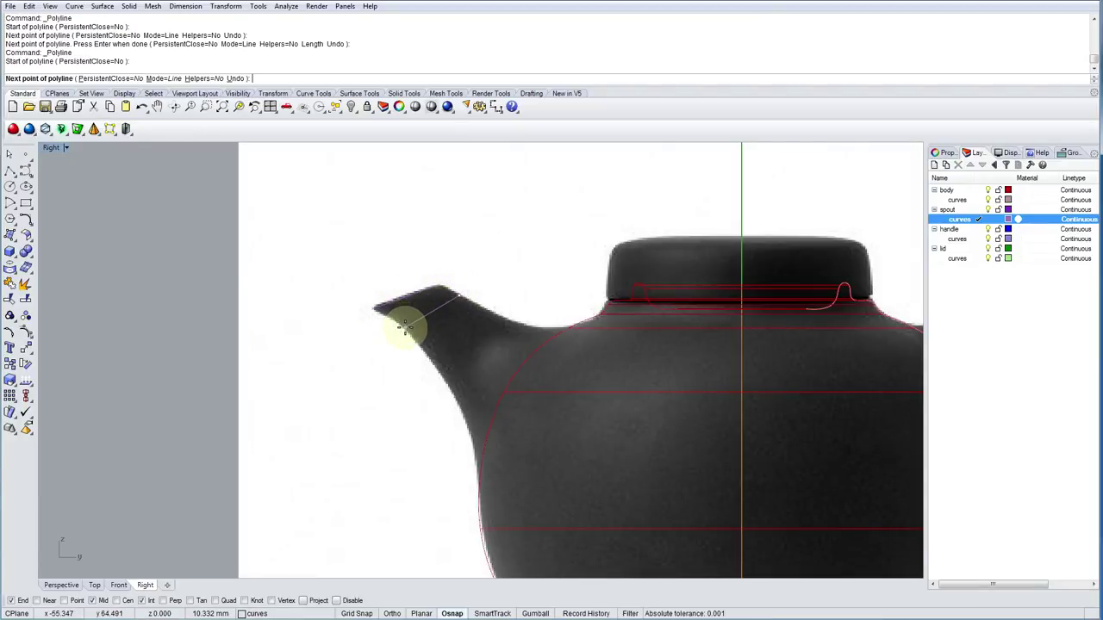
pyautogui.click(406, 330)
pyautogui.press('Return')
# Draw a section line about 16 mm long across the middle of the spout, from upper to lower edge.
pyautogui.press('Return')
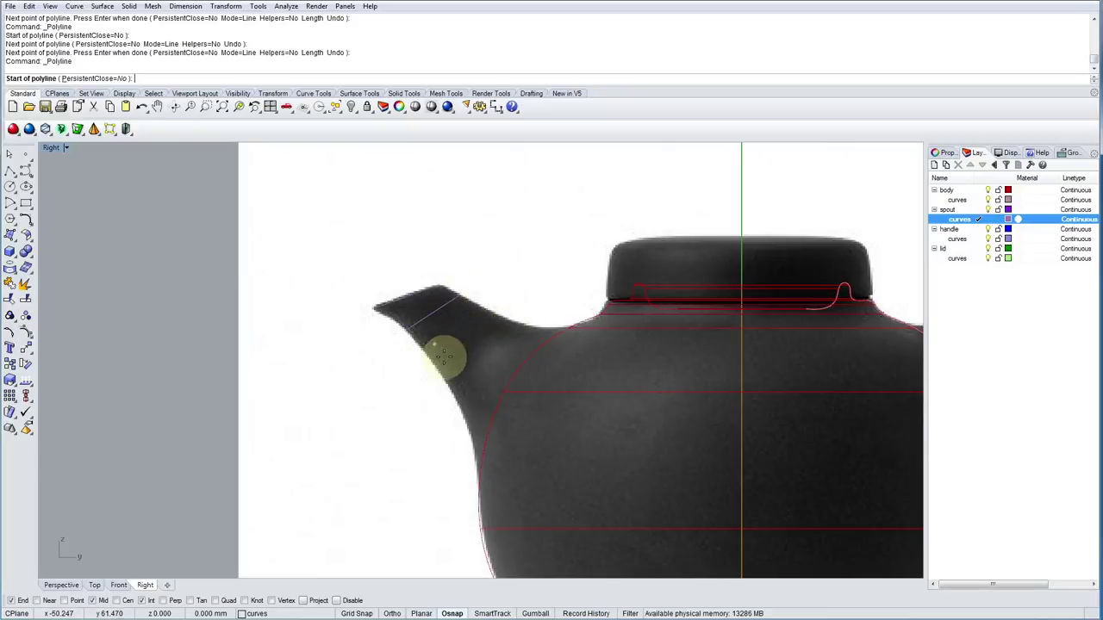
pyautogui.click(520, 324)
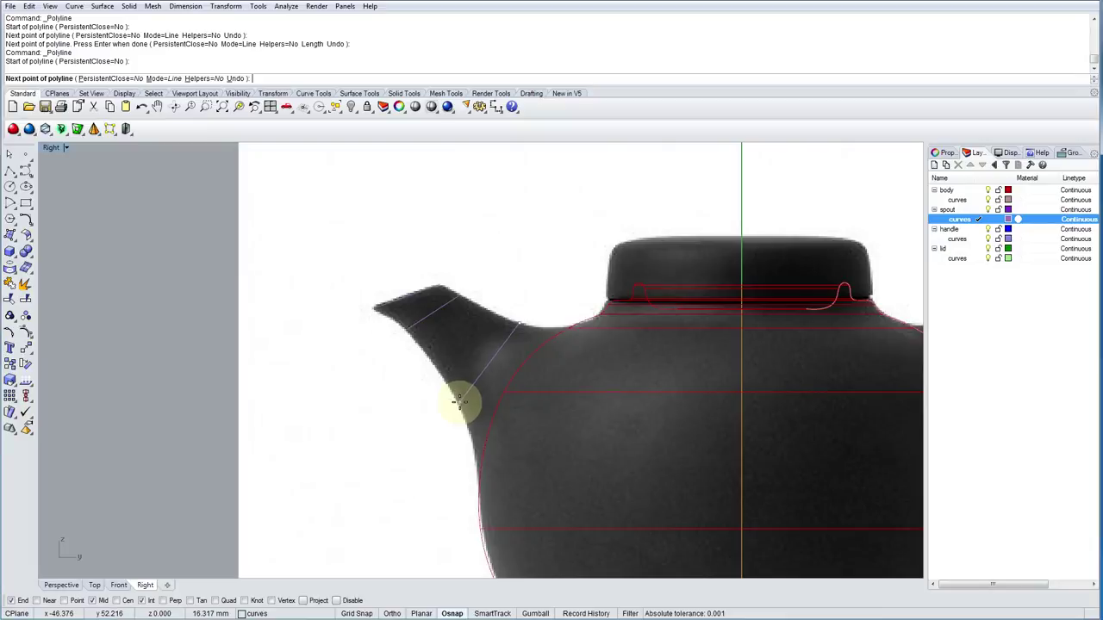
pyautogui.click(459, 403)
pyautogui.press('Return')
# Draw a section line about 30 mm long across the spout's base, between its upper and lower joints with the body.
pyautogui.press('Return')
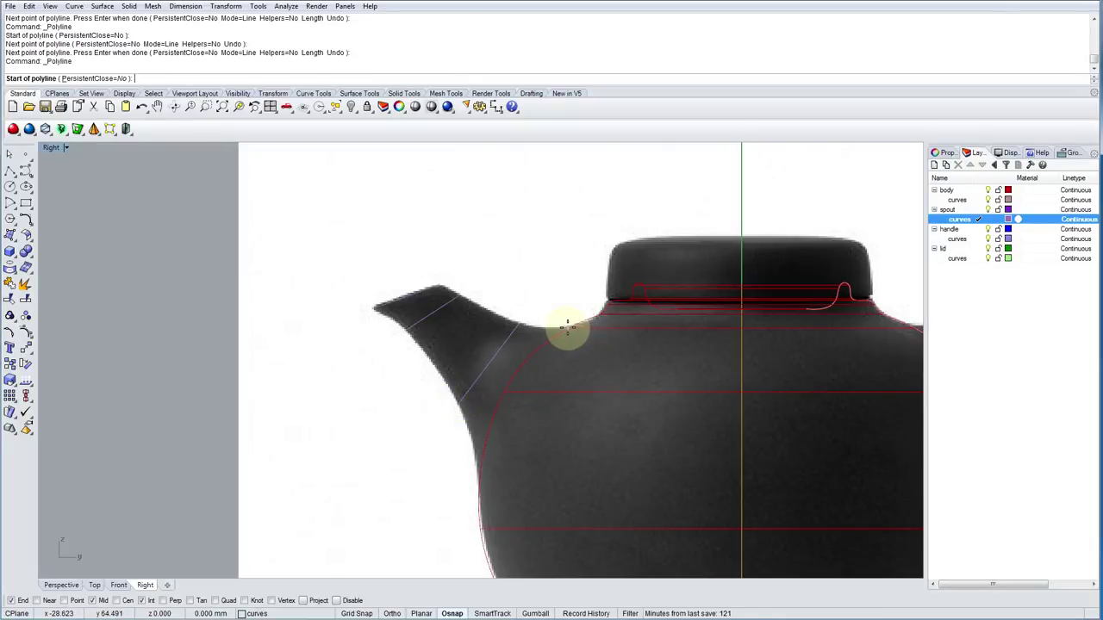
pyautogui.click(568, 325)
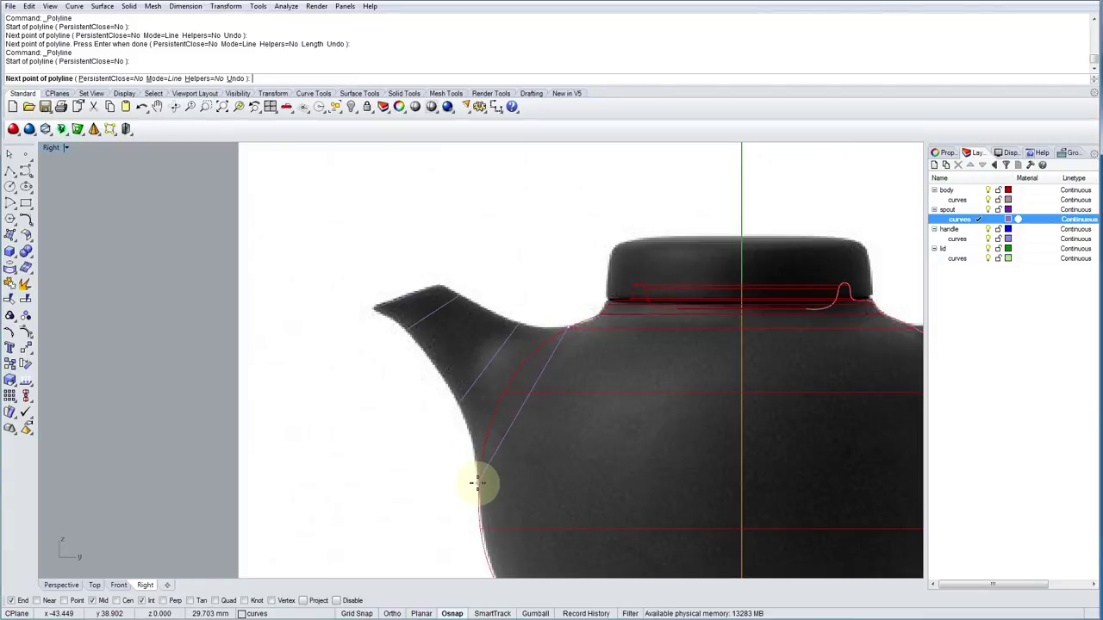
pyautogui.click(478, 483)
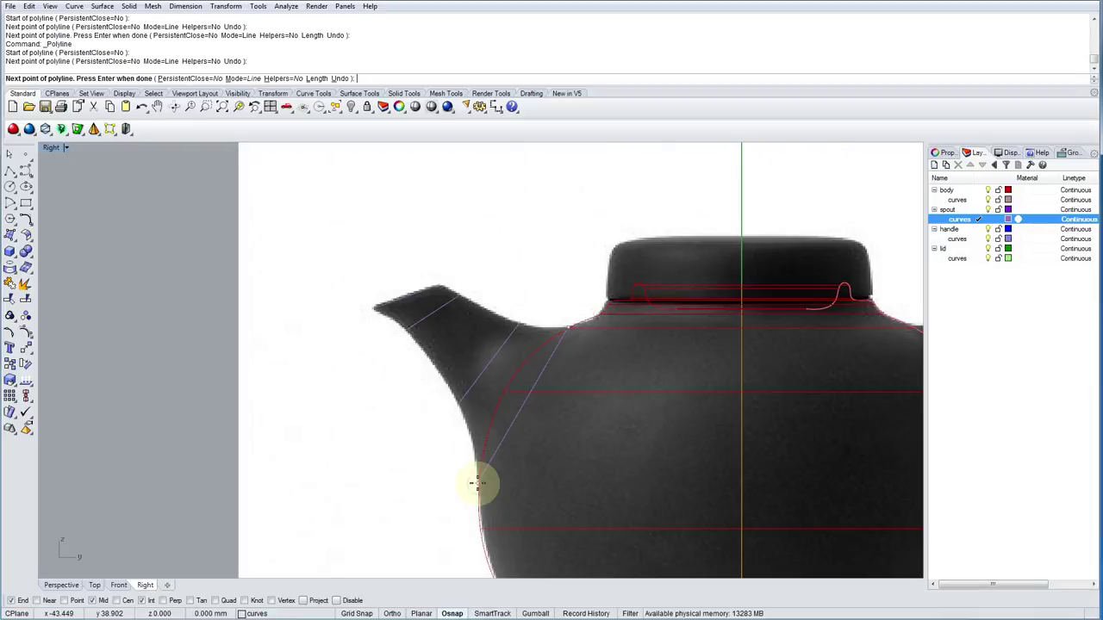
pyautogui.press('Return')
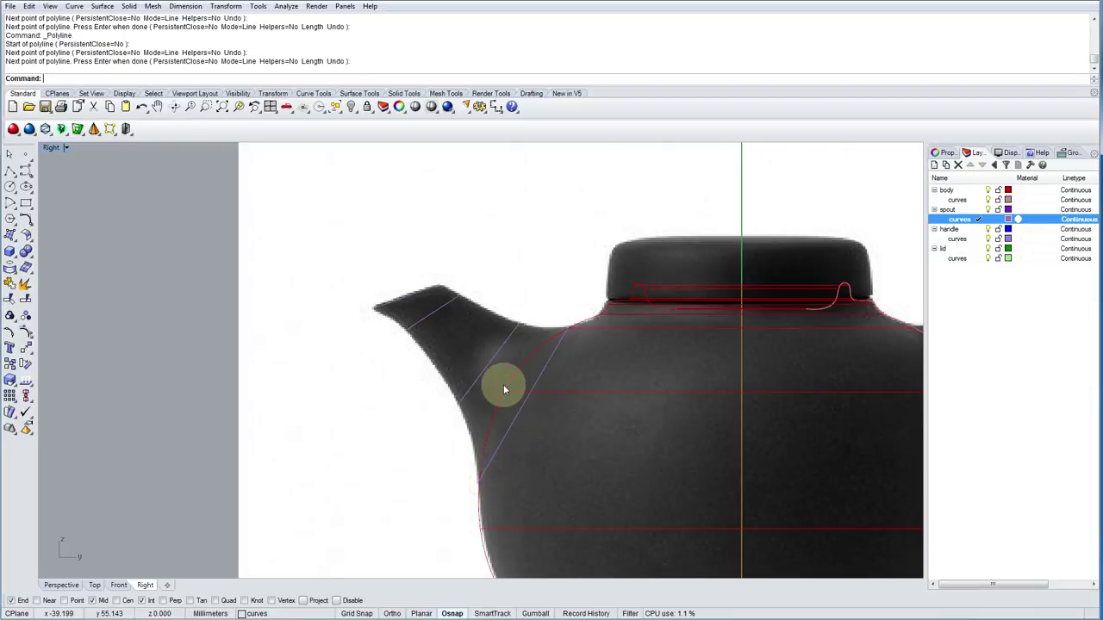
# Restore the four-viewport layout and hide the body layer, leaving the spout section lines over the photo.
pyautogui.moveTo(480, 367); pyautogui.dragTo(512, 363, button='right')
pyautogui.doubleClick(51, 148)
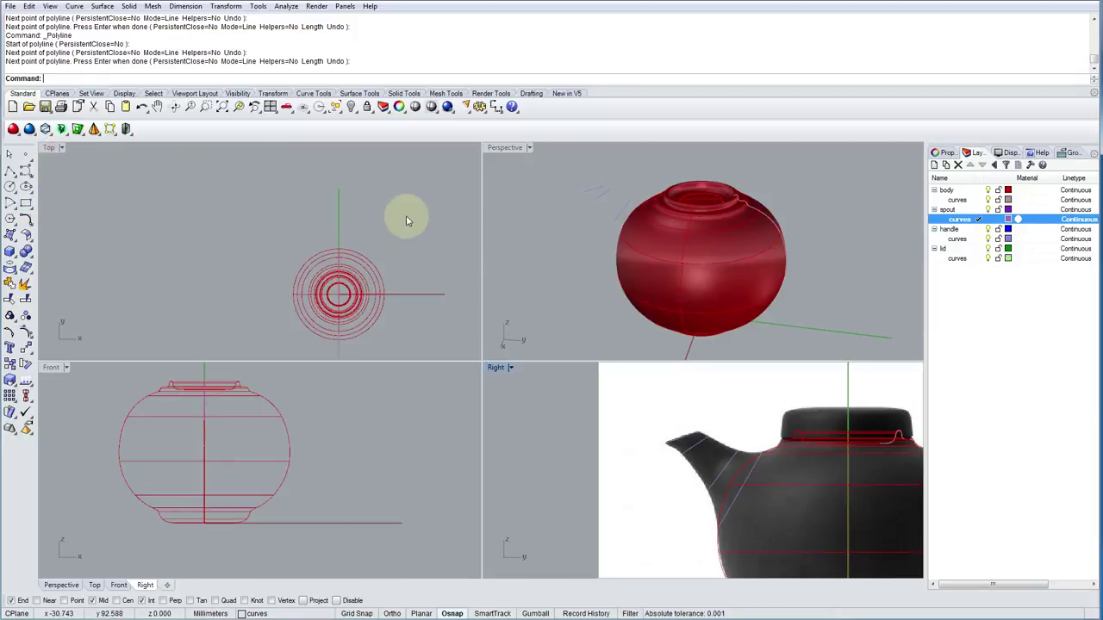
pyautogui.moveTo(741, 274); pyautogui.dragTo(647, 232, button='right')
pyautogui.click(988, 190)
pyautogui.moveTo(733, 436); pyautogui.dragTo(646, 466, button='right')
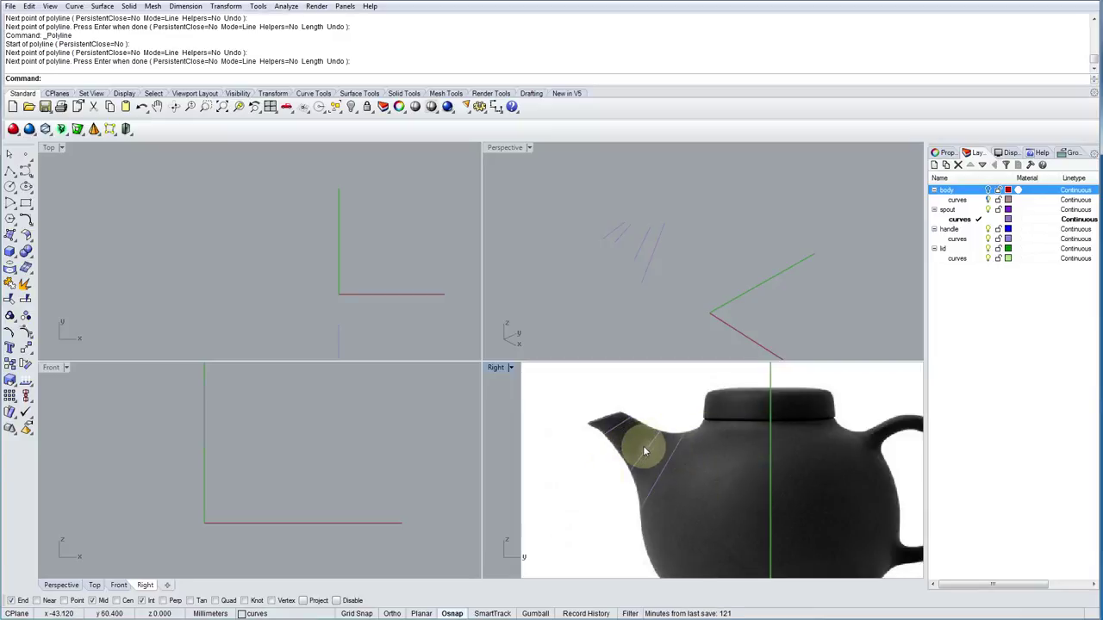
pyautogui.moveTo(697, 466); pyautogui.dragTo(635, 457, button='right')
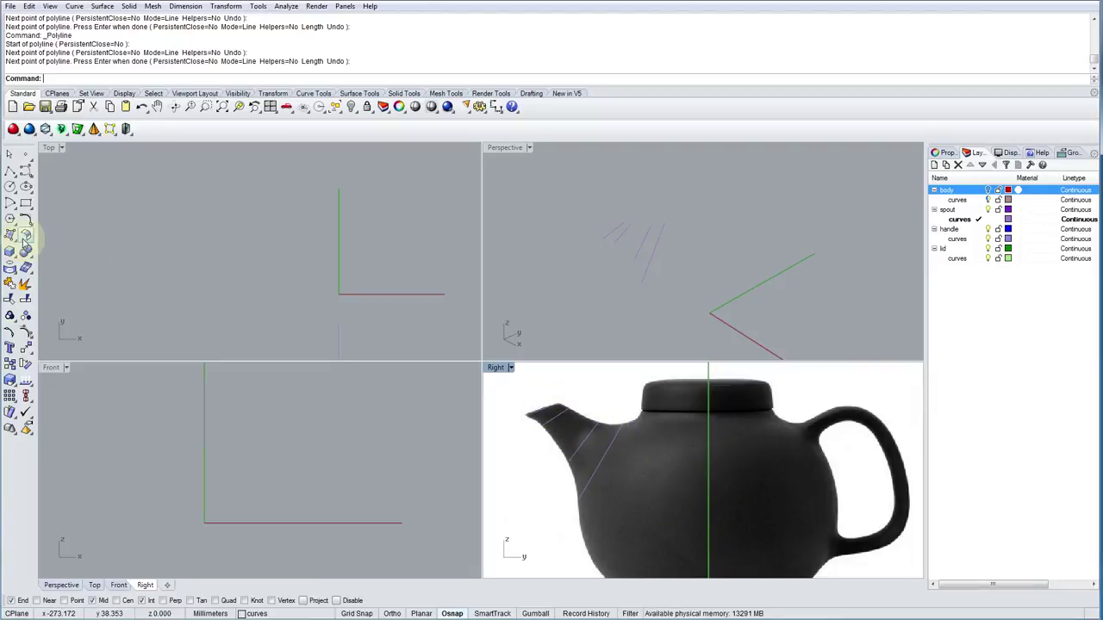
# Try a center-based ellipse on the spout's base section line, from its midpoint to its upper end.
pyautogui.click(28, 187)
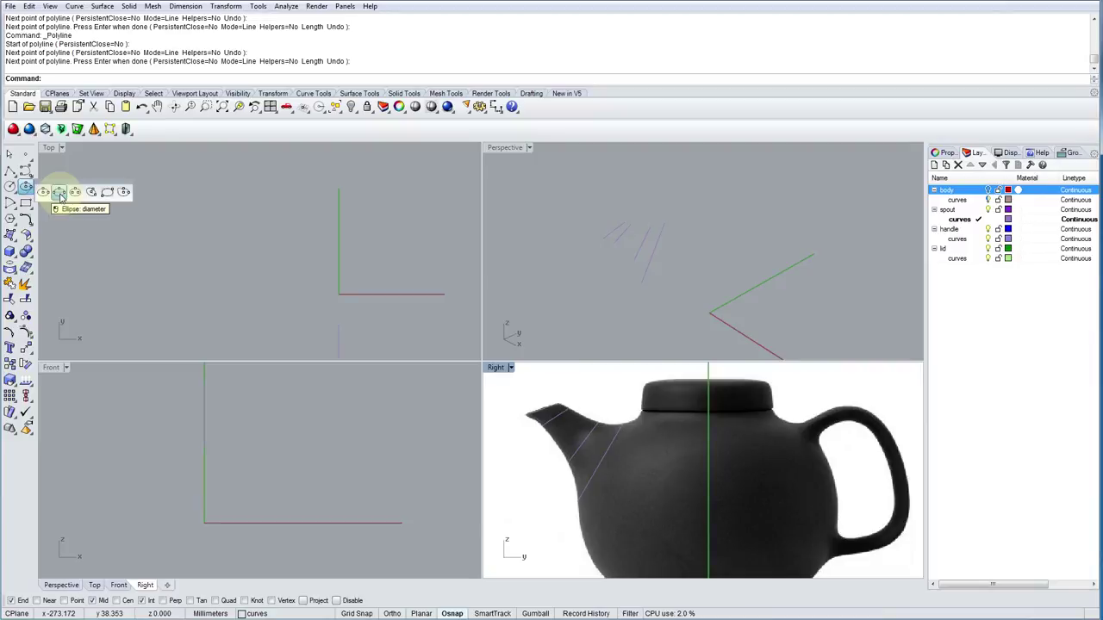
pyautogui.click(48, 222)
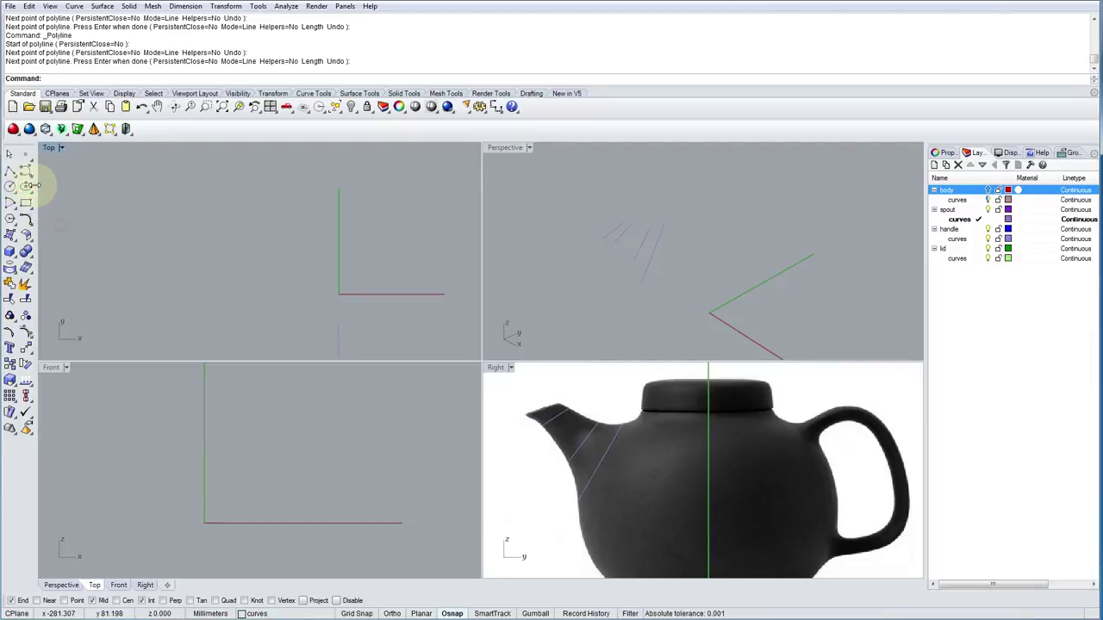
pyautogui.click(26, 187)
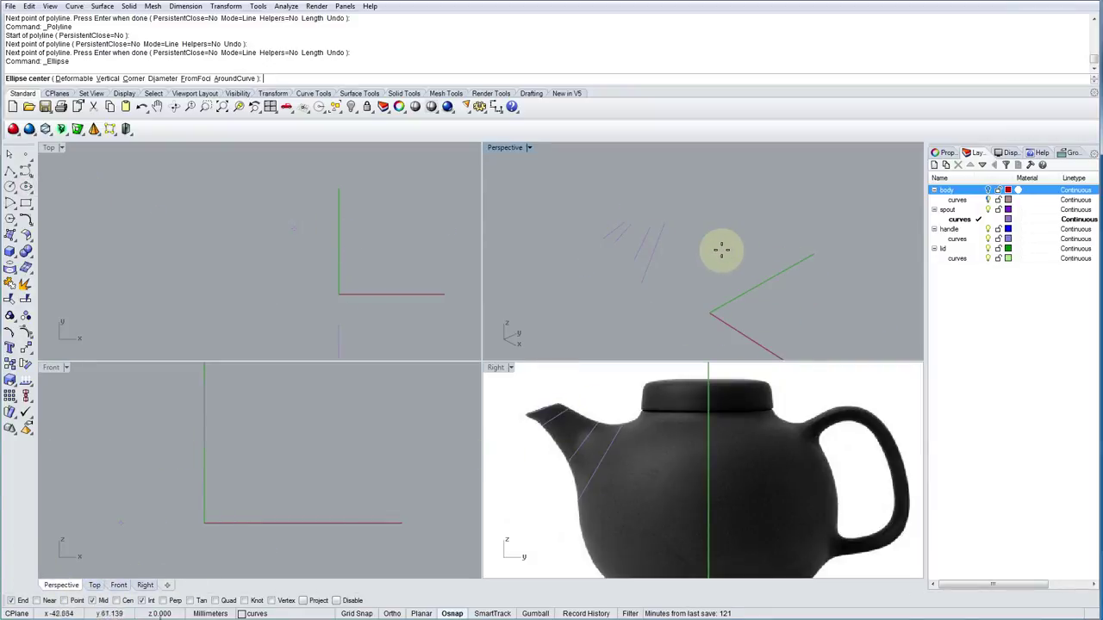
pyautogui.click(659, 252)
pyautogui.click(664, 227)
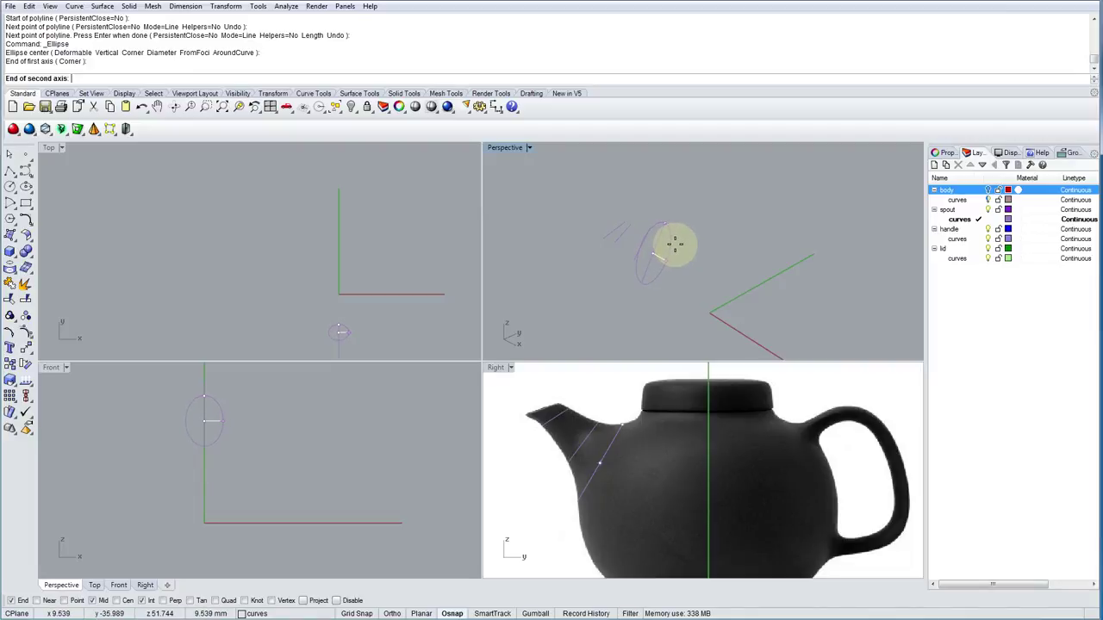
pyautogui.click(675, 246)
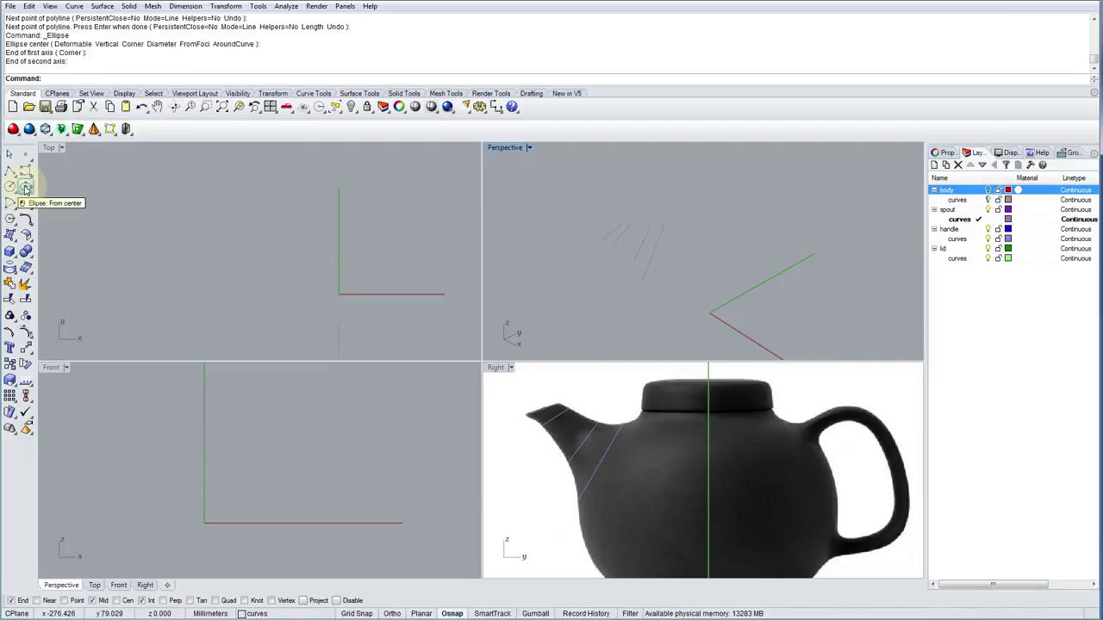
# Draw a Diameter ellipse using both ends of the spout's base section line as first axis, with a second-axis radius of about 12 mm.
pyautogui.click(25, 189)
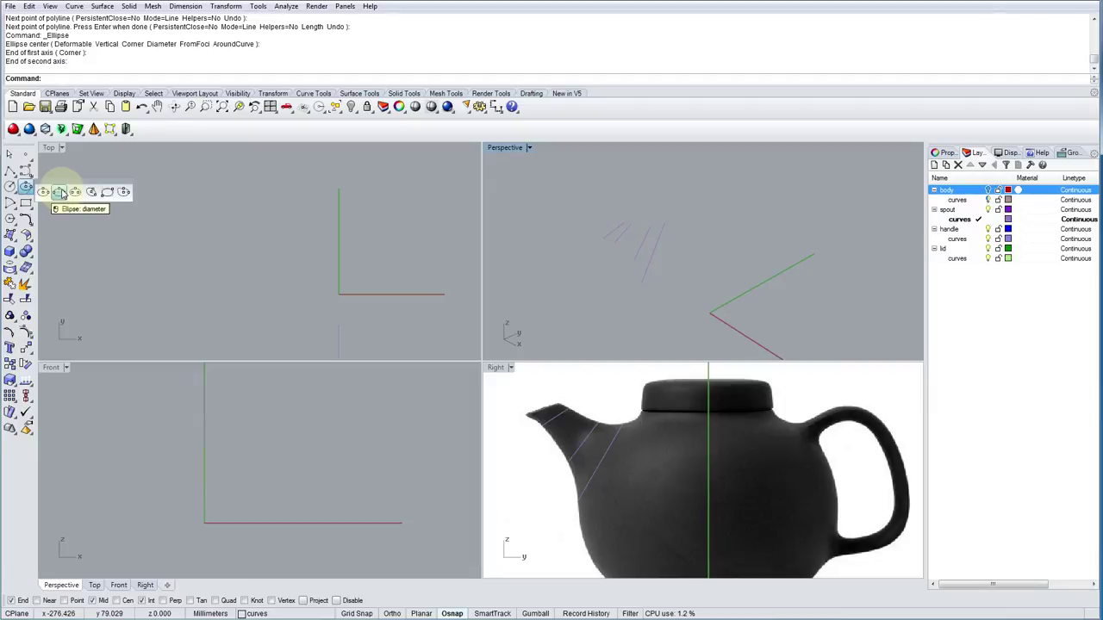
pyautogui.click(59, 191)
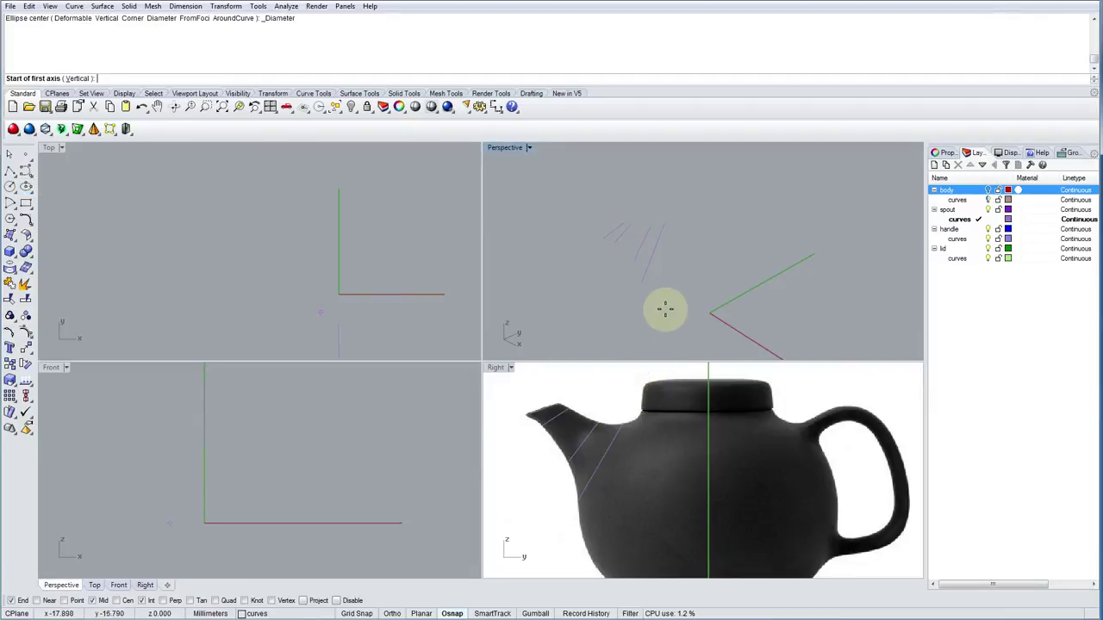
pyautogui.click(640, 285)
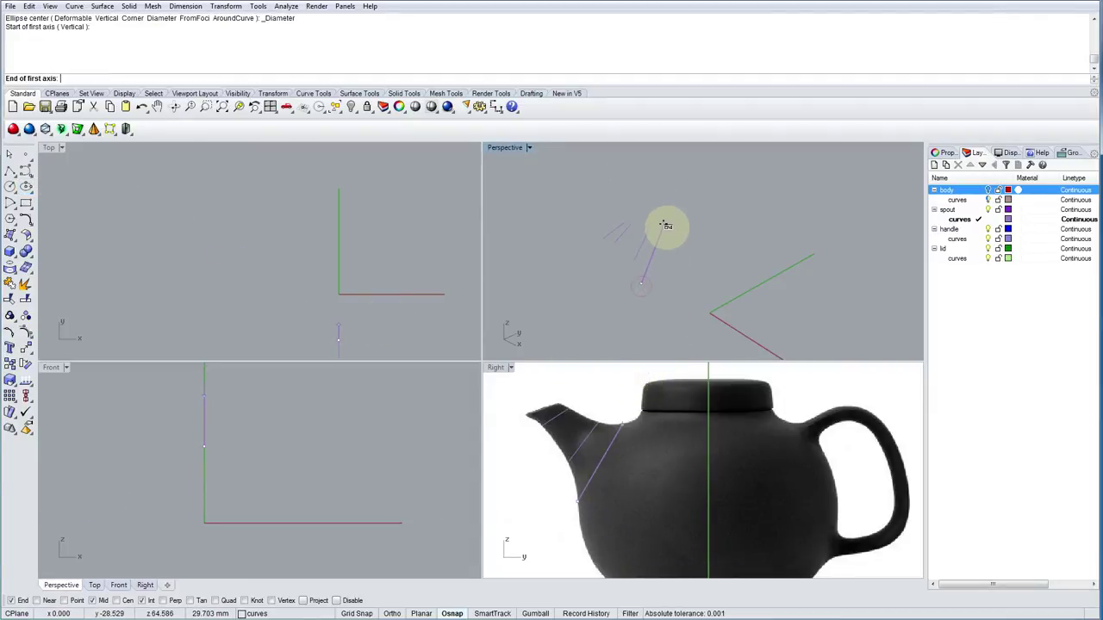
pyautogui.click(667, 225)
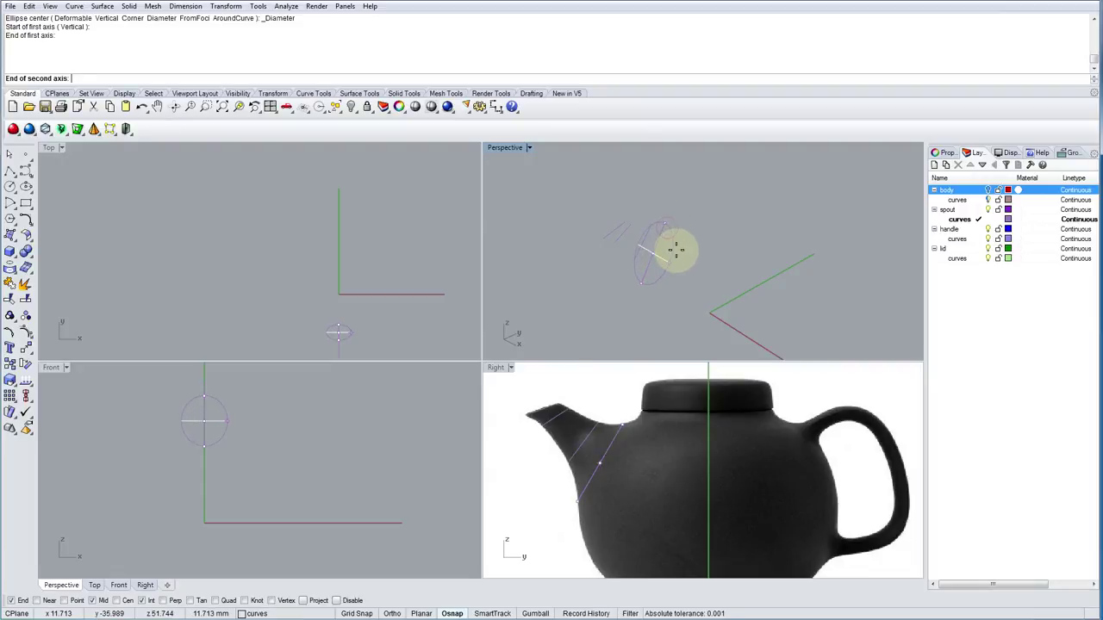
pyautogui.moveTo(675, 251); pyautogui.dragTo(759, 263, button='right')
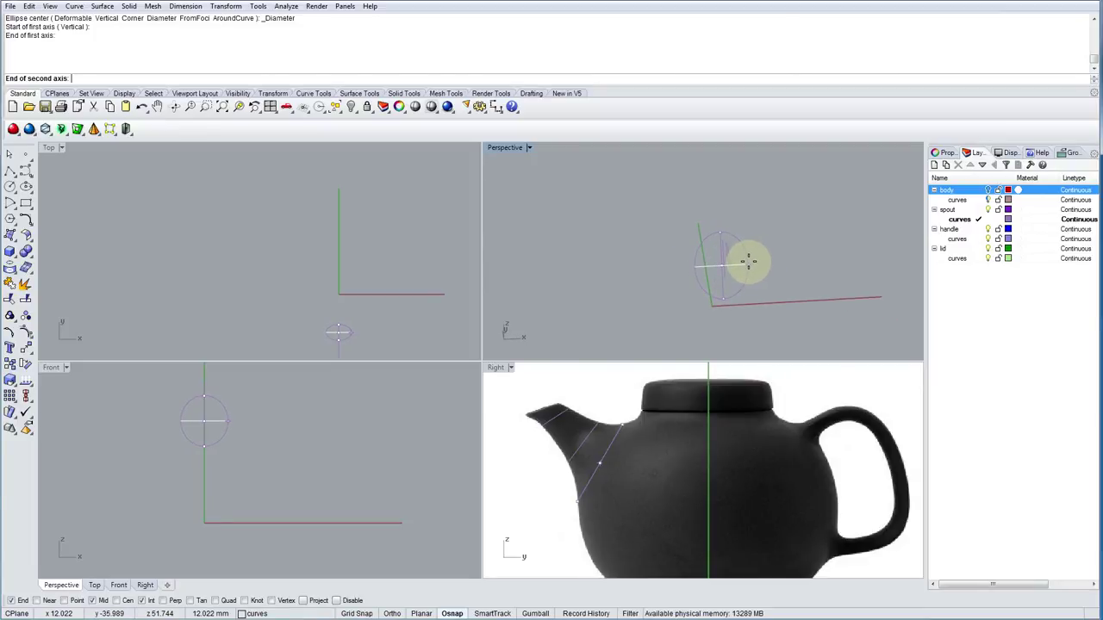
pyautogui.click(750, 262)
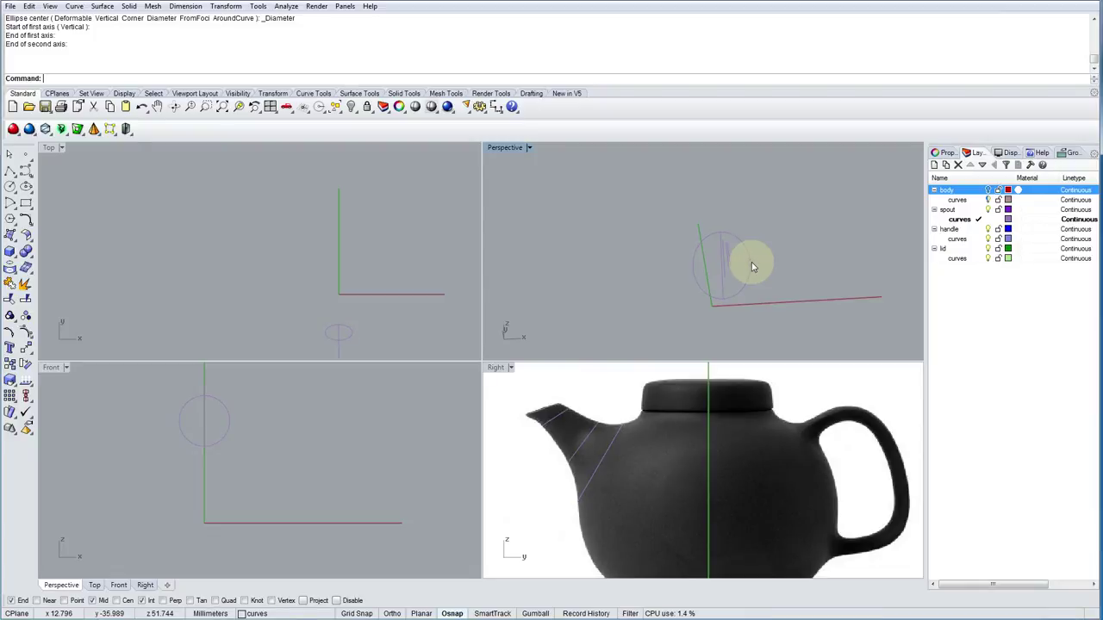
# Draw a Diameter ellipse using the spout's middle section line as first axis, with a second-axis radius of about 7 mm.
pyautogui.moveTo(752, 262); pyautogui.dragTo(677, 262, button='right')
pyautogui.rightClick(677, 262)
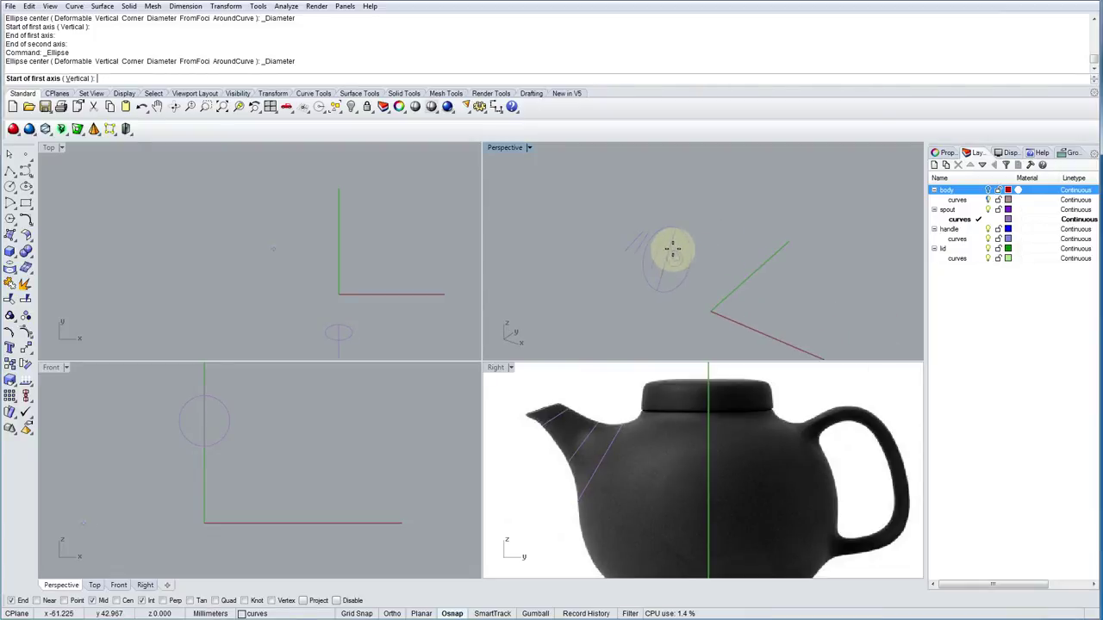
pyautogui.click(654, 264)
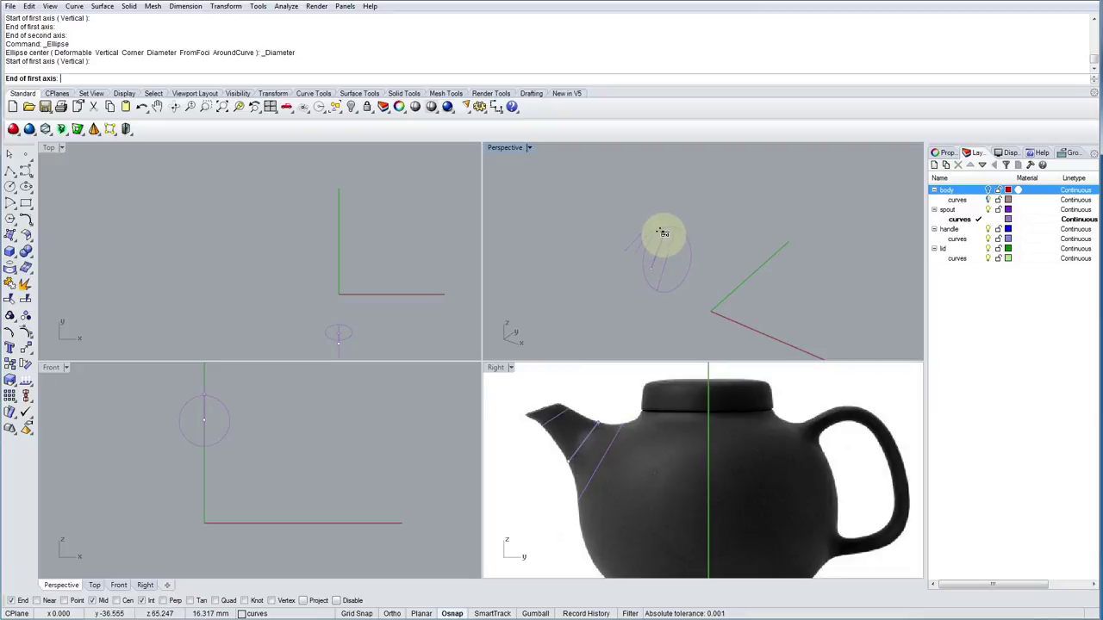
pyautogui.click(665, 237)
pyautogui.moveTo(677, 253); pyautogui.dragTo(741, 274, button='right')
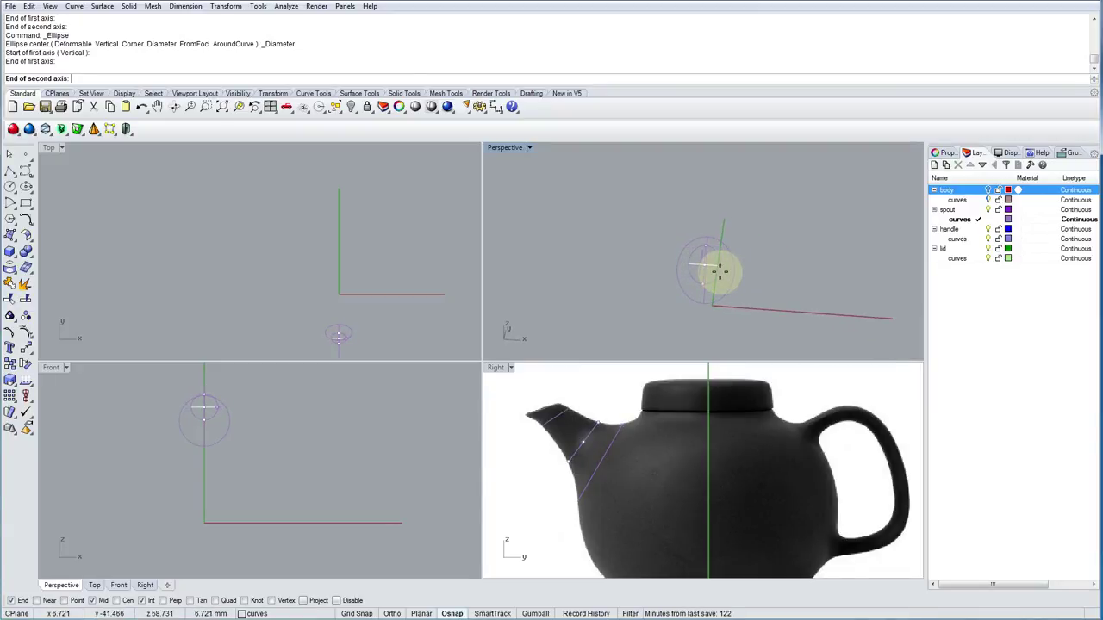
pyautogui.click(721, 272)
# Draw a Diameter ellipse on the section line just behind the spout's mouth, with a second-axis radius of about 3.4 mm.
pyautogui.moveTo(721, 271)
pyautogui.mouseDown(button='right')
pyautogui.moveTo(646, 271)
pyautogui.moveTo(758, 256)
pyautogui.moveTo(733, 275)
pyautogui.mouseUp(button='right')
pyautogui.rightClick(617, 264)
pyautogui.click(616, 257)
pyautogui.click(631, 243)
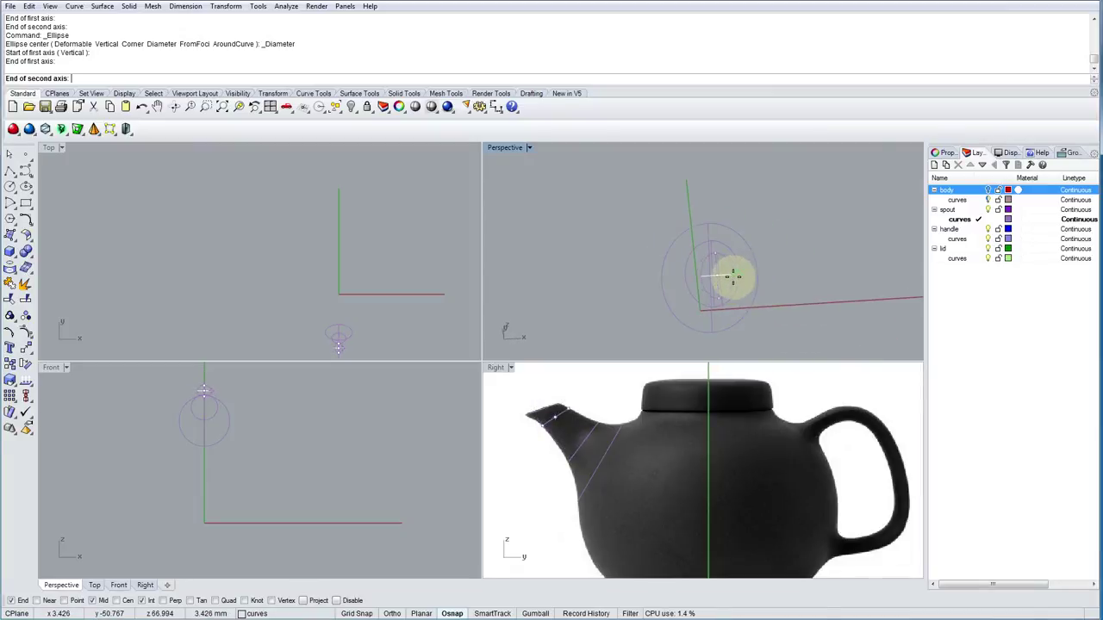
pyautogui.click(733, 276)
pyautogui.moveTo(733, 279); pyautogui.dragTo(558, 205, button='right')
pyautogui.rightClick(588, 296)
pyautogui.click(590, 295)
pyautogui.press('Escape')
# Draw a Diameter ellipse across the spout's mouth, between both ends of its section line, with a second-axis radius of about 3 mm.
pyautogui.rightClick(525, 216)
pyautogui.click(519, 224)
pyautogui.click(555, 193)
pyautogui.moveTo(555, 192); pyautogui.dragTo(638, 235, button='right')
pyautogui.scroll(4, 698, 286)
pyautogui.moveTo(699, 286); pyautogui.dragTo(761, 251, button='right')
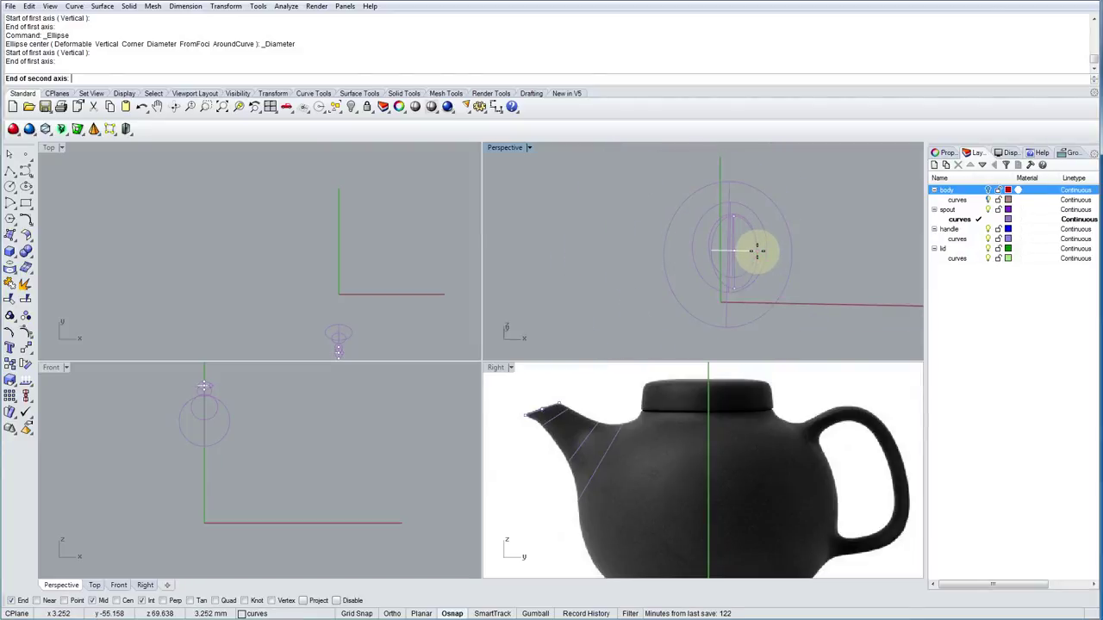
pyautogui.click(753, 252)
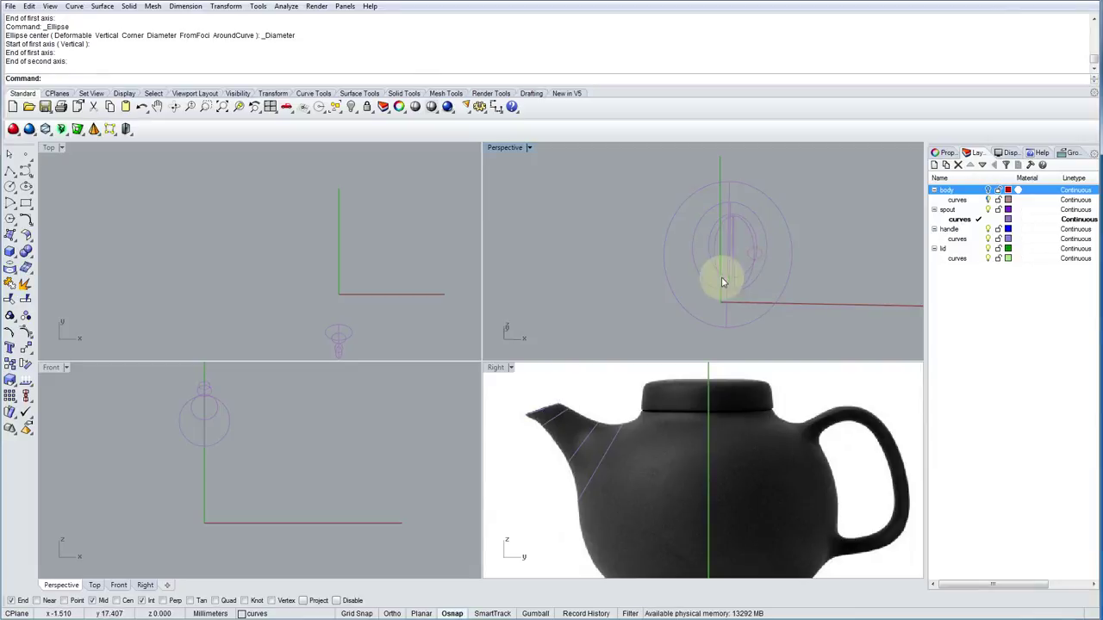
# Try a Normal-style loft through the four spout ellipses, using the default seam points.
pyautogui.moveTo(746, 297); pyautogui.dragTo(667, 298, button='right')
pyautogui.moveTo(569, 266); pyautogui.dragTo(610, 252, button='right')
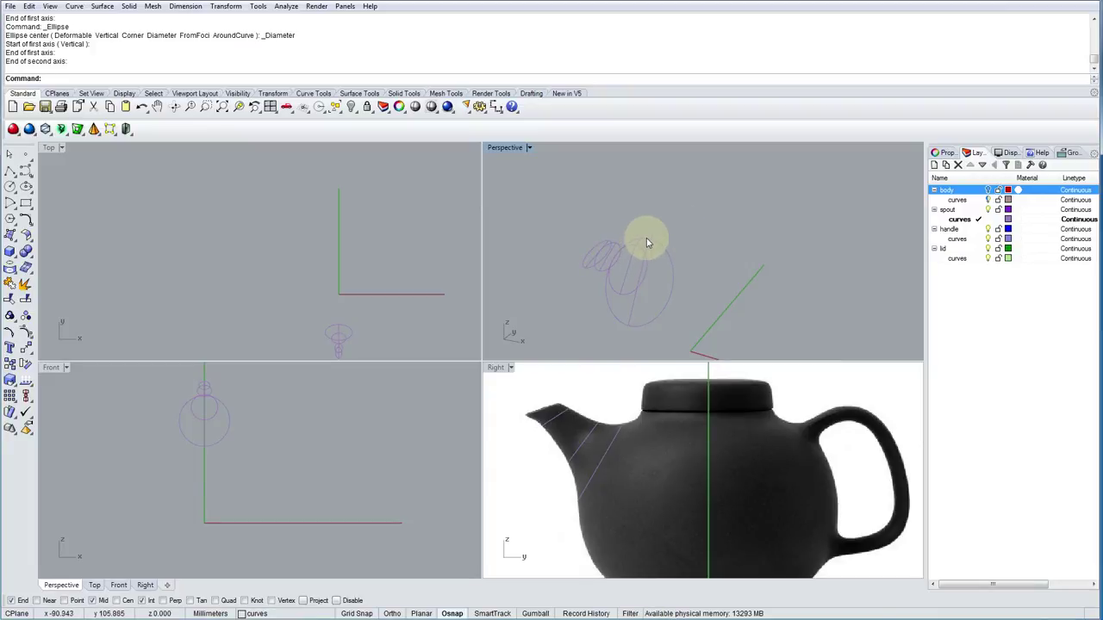
pyautogui.moveTo(633, 254); pyautogui.dragTo(540, 243, button='right')
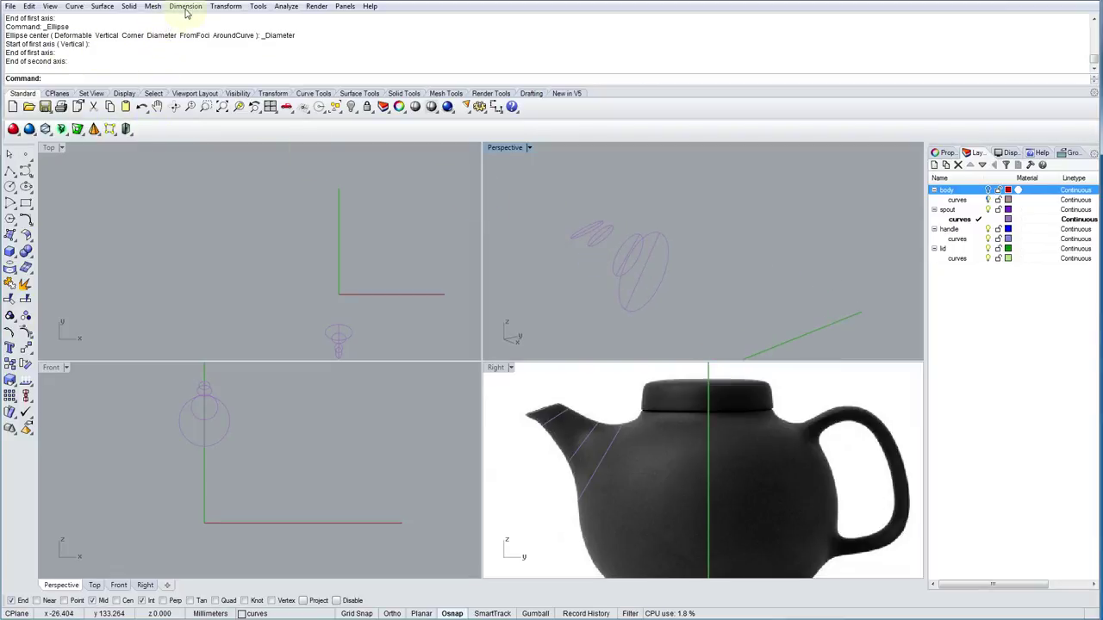
pyautogui.click(102, 7)
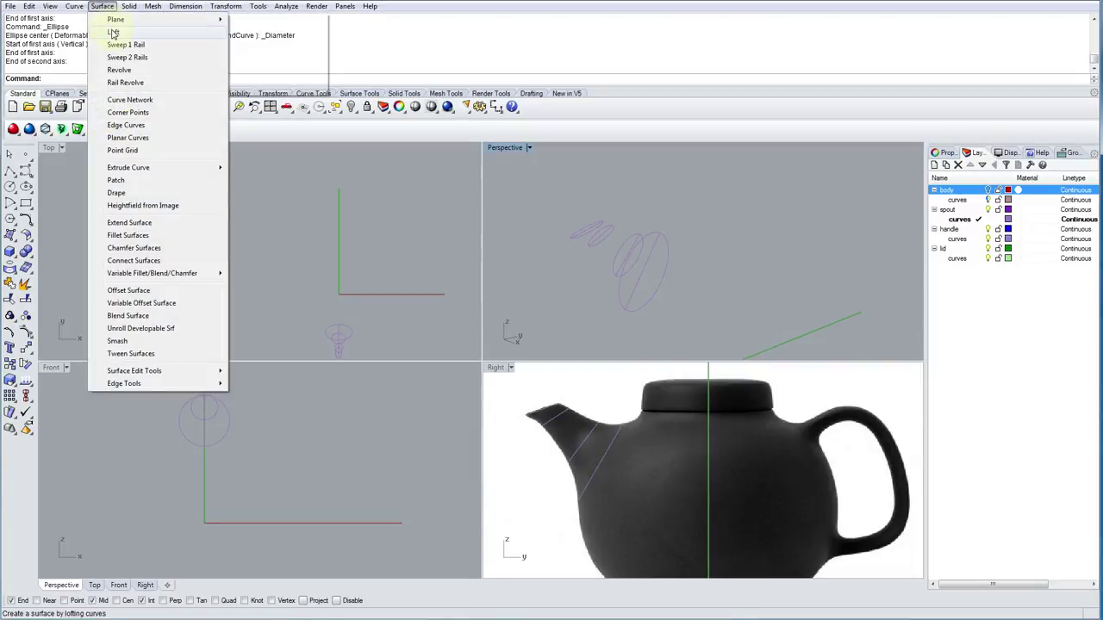
pyautogui.click(8, 237)
pyautogui.click(9, 235)
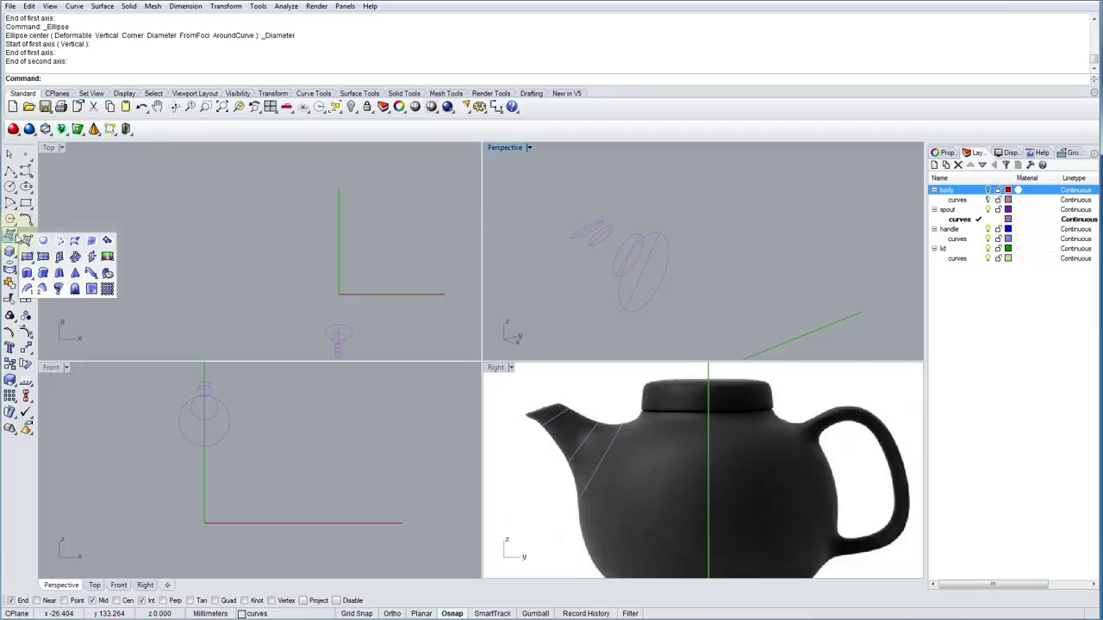
pyautogui.click(77, 243)
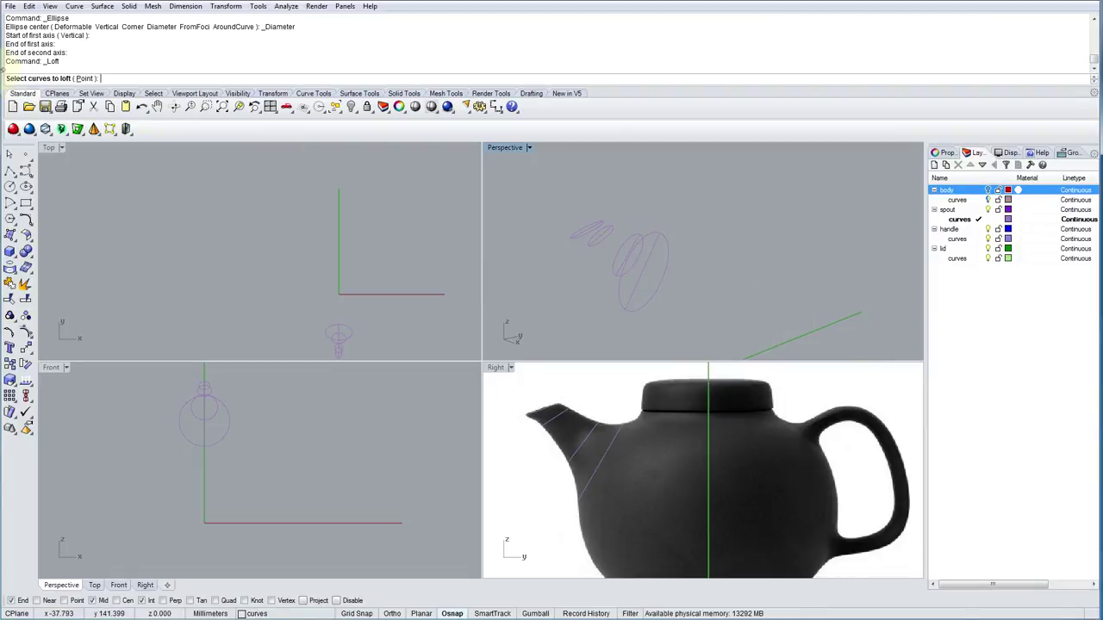
pyautogui.moveTo(642, 256); pyautogui.dragTo(607, 232, button='right')
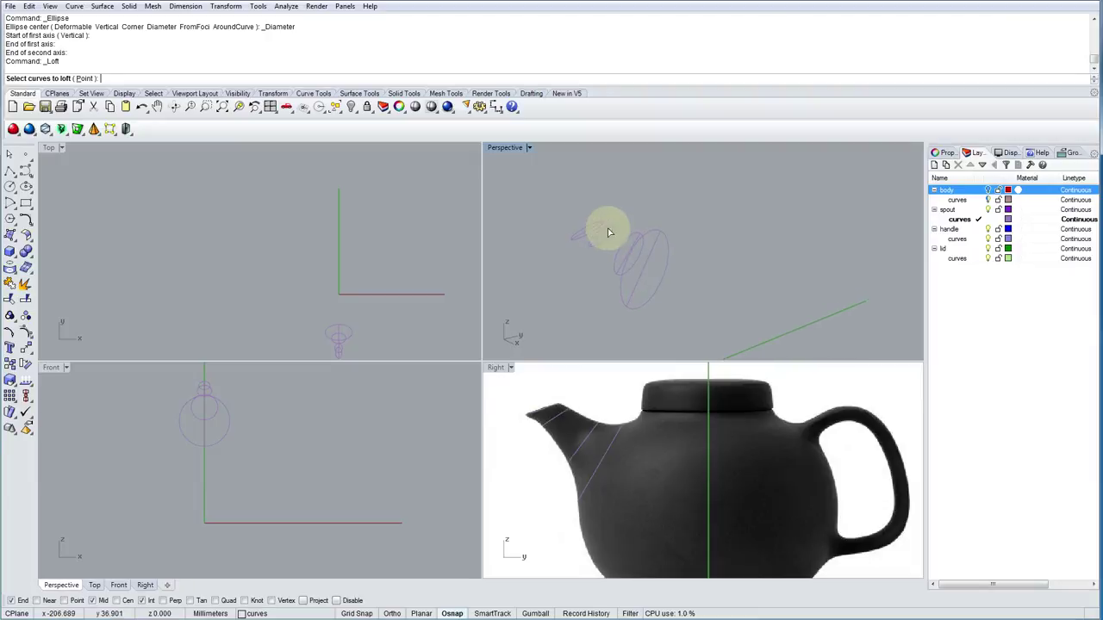
pyautogui.click(593, 233)
pyautogui.click(642, 252)
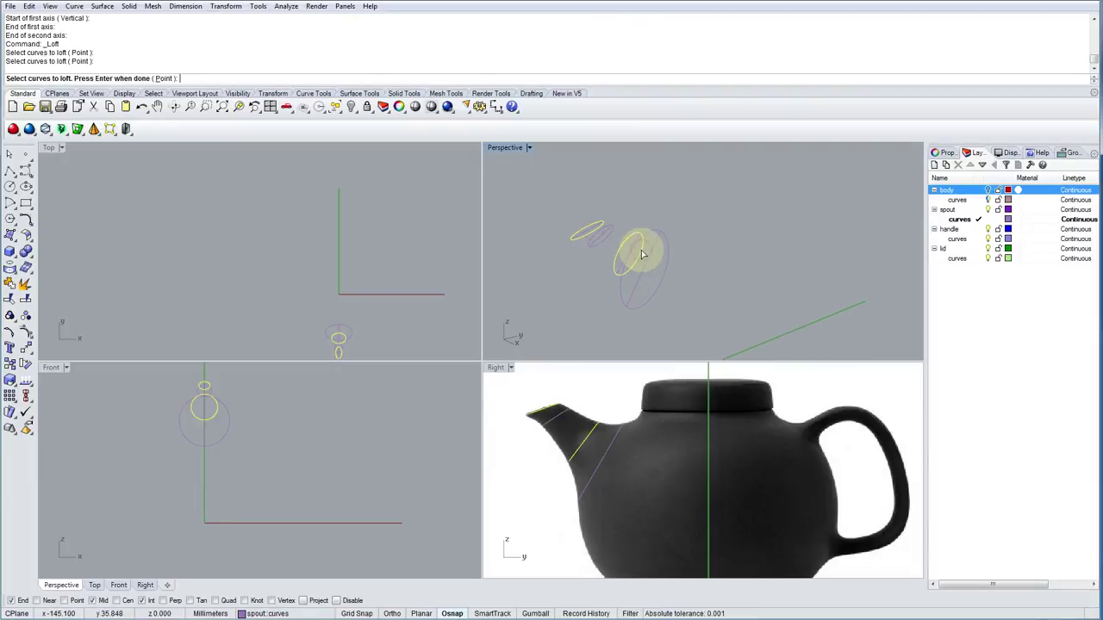
pyautogui.click(662, 259)
pyautogui.press('Return')
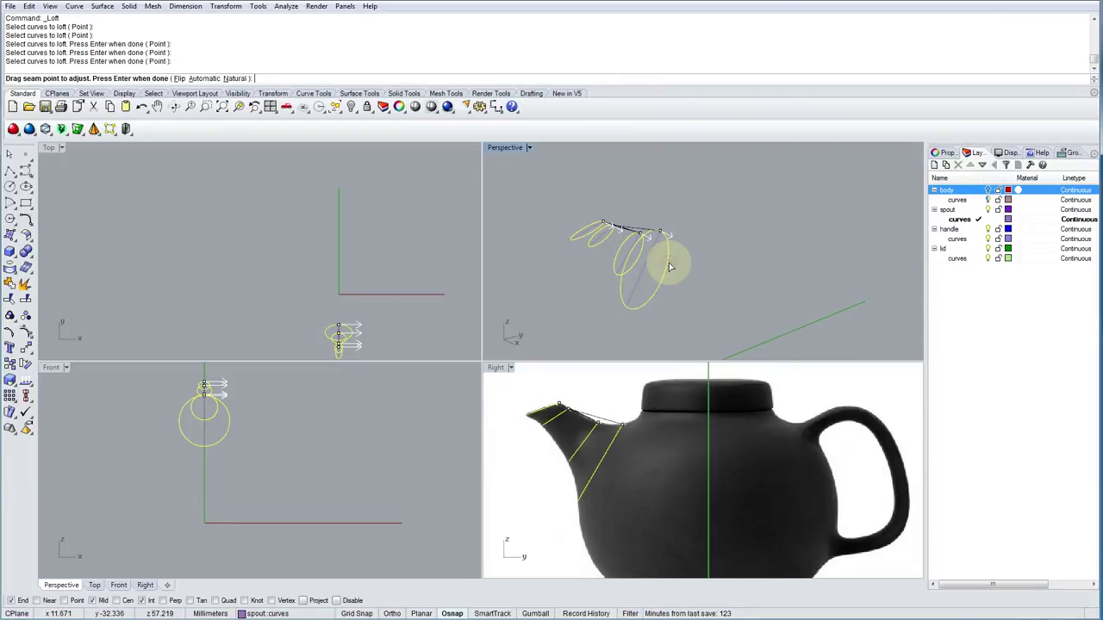
pyautogui.press('Return')
pyautogui.moveTo(668, 272); pyautogui.dragTo(508, 313, button='right')
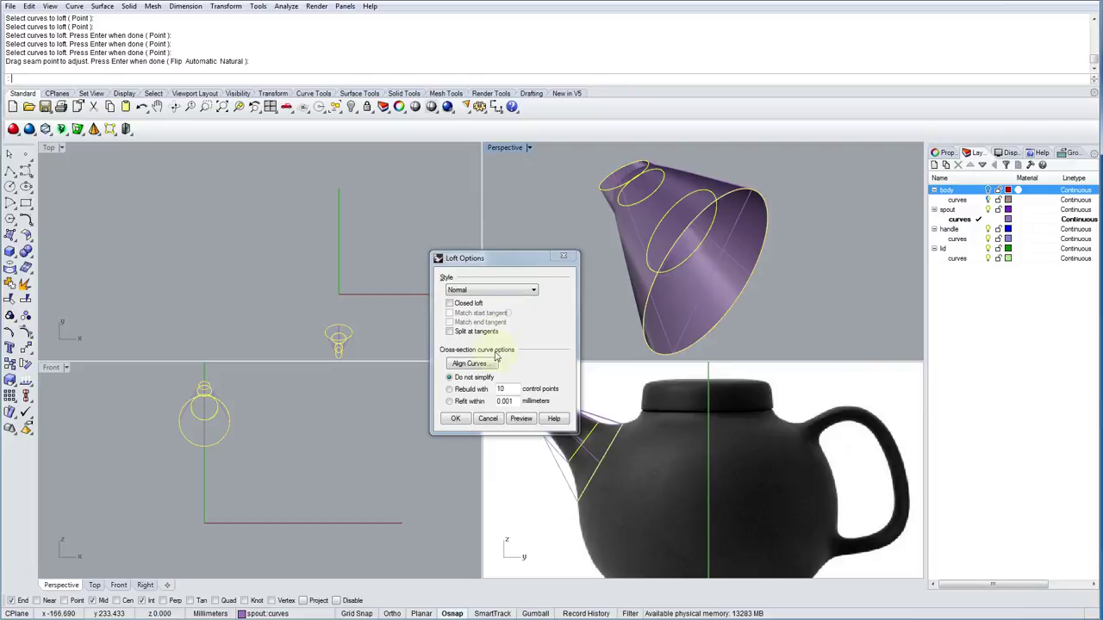
pyautogui.click(487, 419)
# Loft the four spout ellipses from mouth to base and shift the seam point of the ellipse next to the base around to its side.
pyautogui.moveTo(660, 246); pyautogui.dragTo(585, 193, button='right')
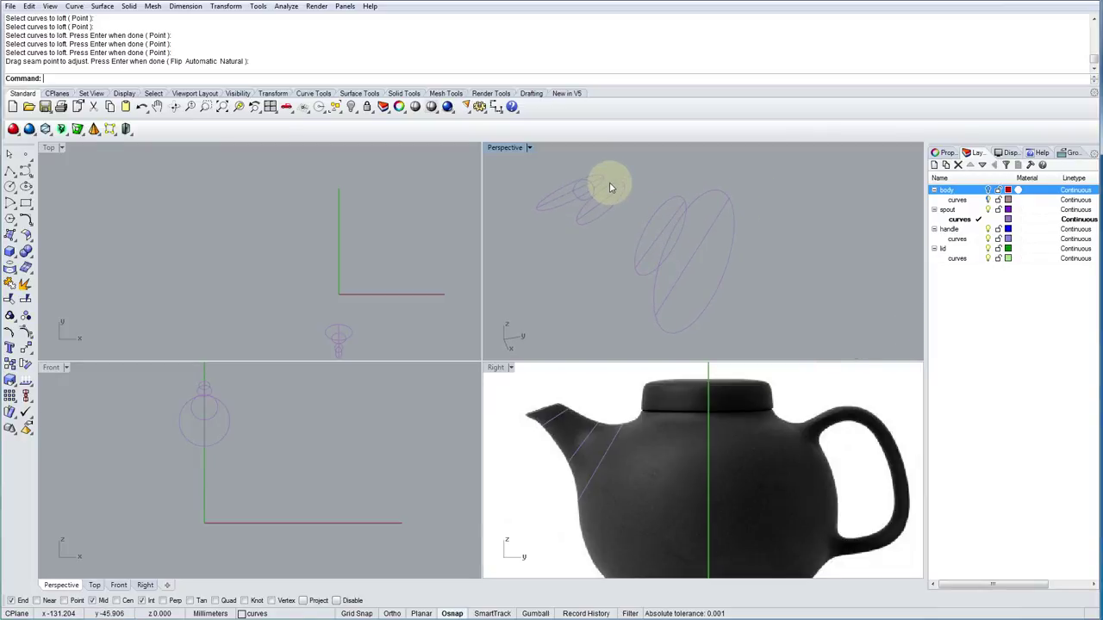
pyautogui.rightClick(609, 184)
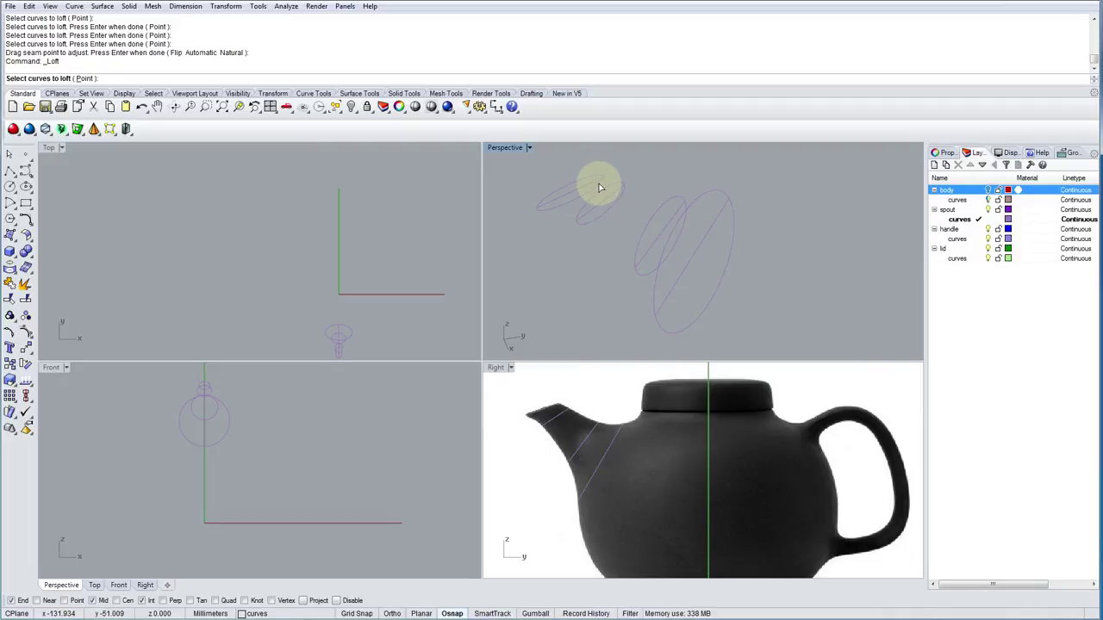
pyautogui.click(600, 186)
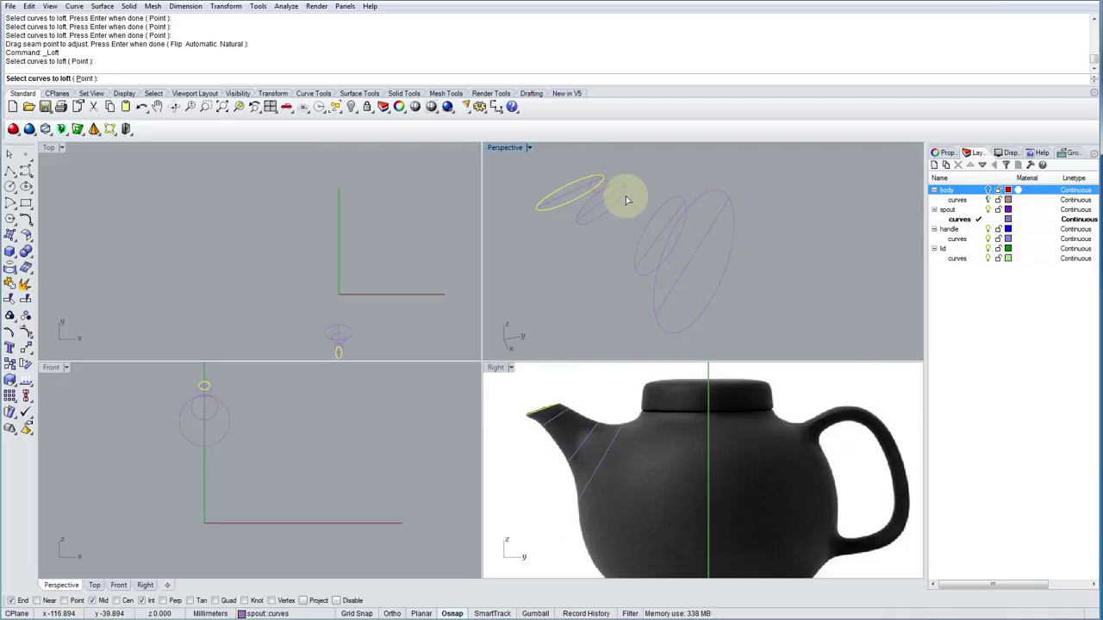
pyautogui.click(623, 196)
pyautogui.click(670, 217)
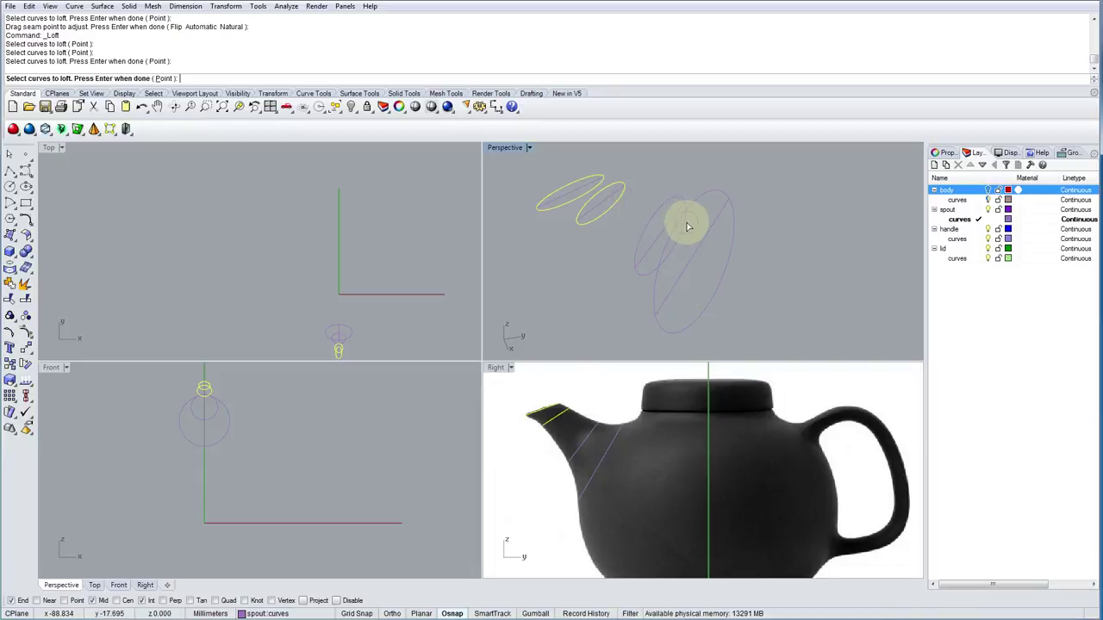
pyautogui.click(737, 222)
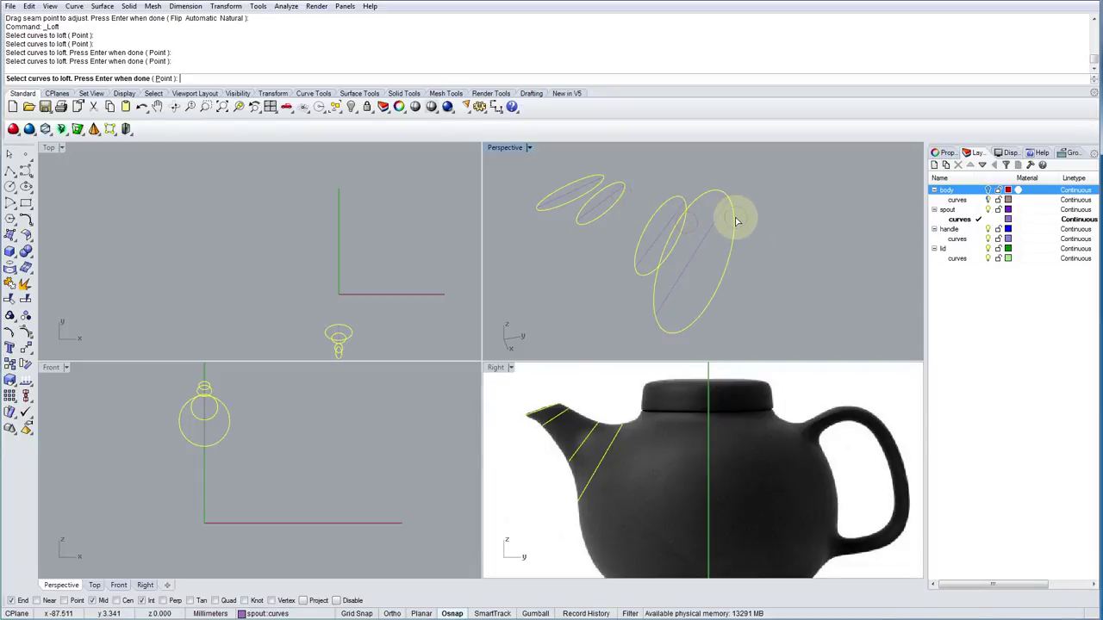
pyautogui.rightClick(712, 256)
pyautogui.moveTo(678, 284); pyautogui.dragTo(642, 271, button='right')
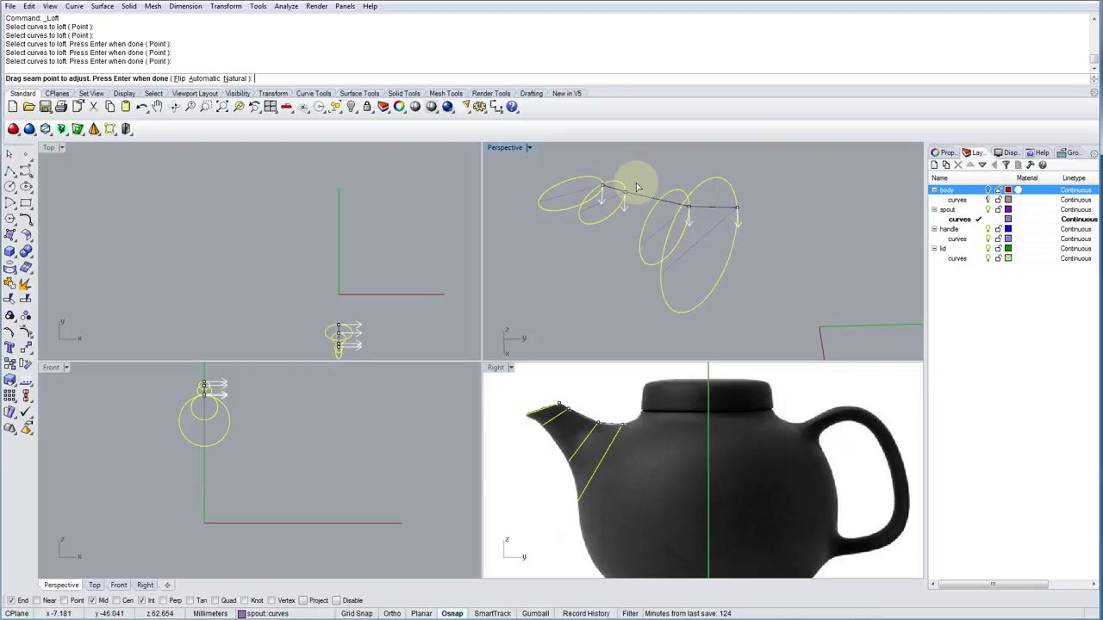
pyautogui.moveTo(699, 205); pyautogui.dragTo(498, 208, button='right')
pyautogui.moveTo(720, 203); pyautogui.dragTo(669, 216)
pyautogui.moveTo(670, 216); pyautogui.dragTo(800, 180, button='right')
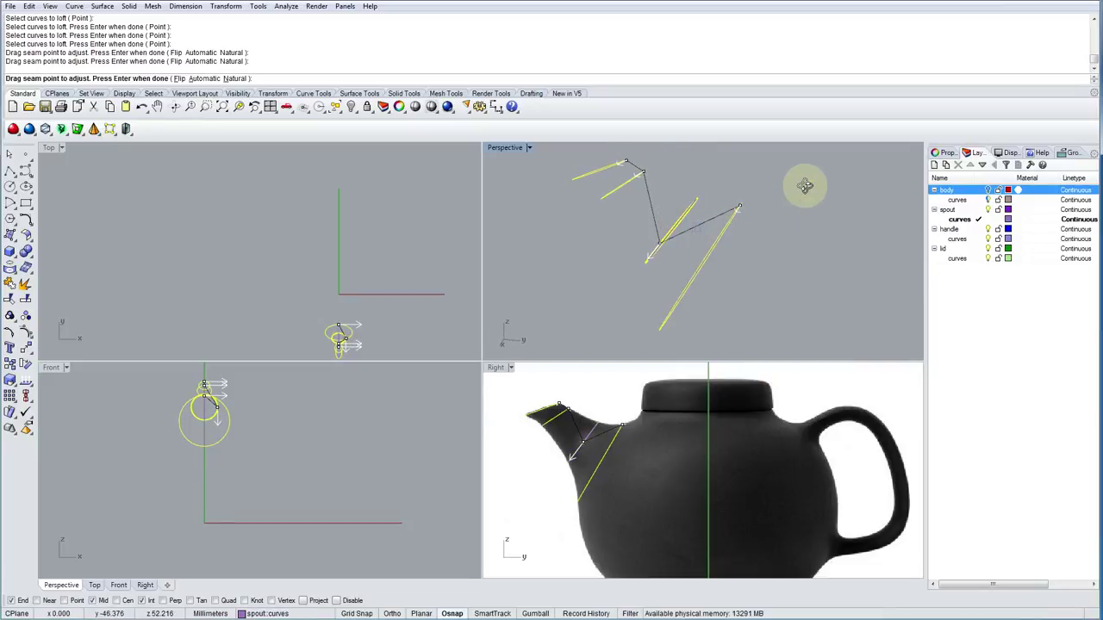
# Generate the Normal-style spout loft with the misaligned seam, inspect its twist and delete the surface.
pyautogui.press('Return')
pyautogui.moveTo(768, 266); pyautogui.dragTo(573, 296, button='right')
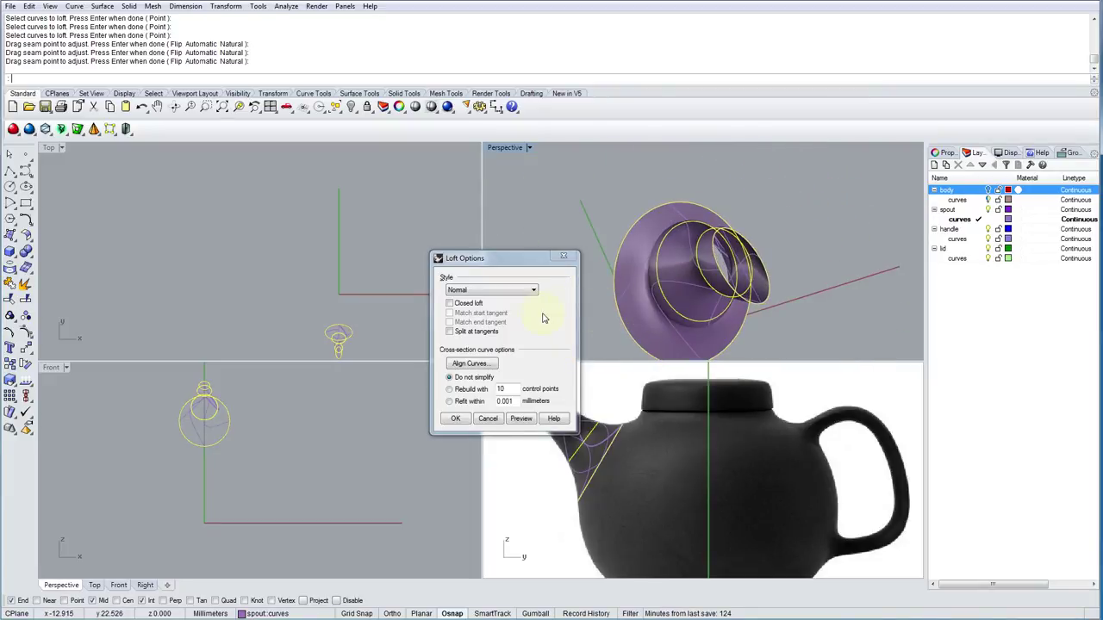
pyautogui.moveTo(697, 312); pyautogui.dragTo(774, 183, button='right')
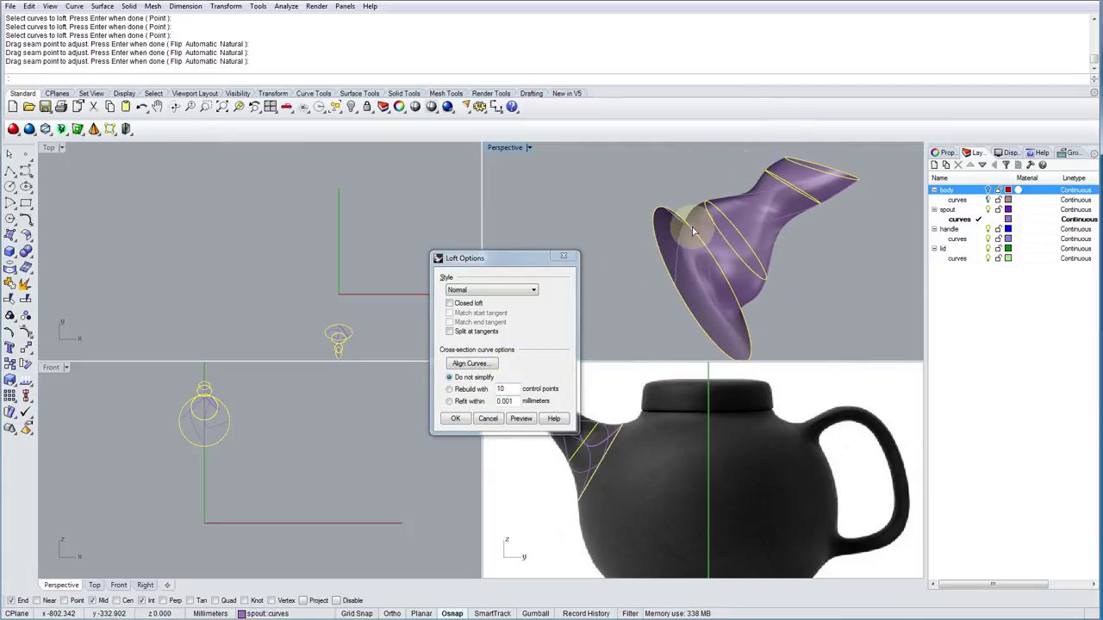
pyautogui.moveTo(698, 236); pyautogui.dragTo(741, 324, button='right')
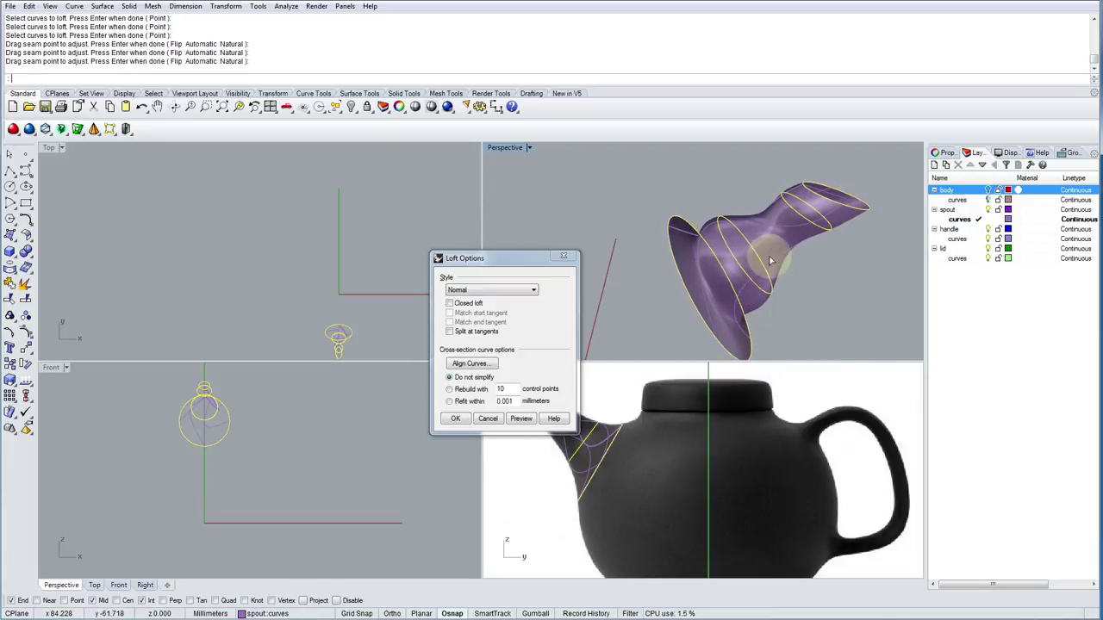
pyautogui.scroll(4, 771, 251)
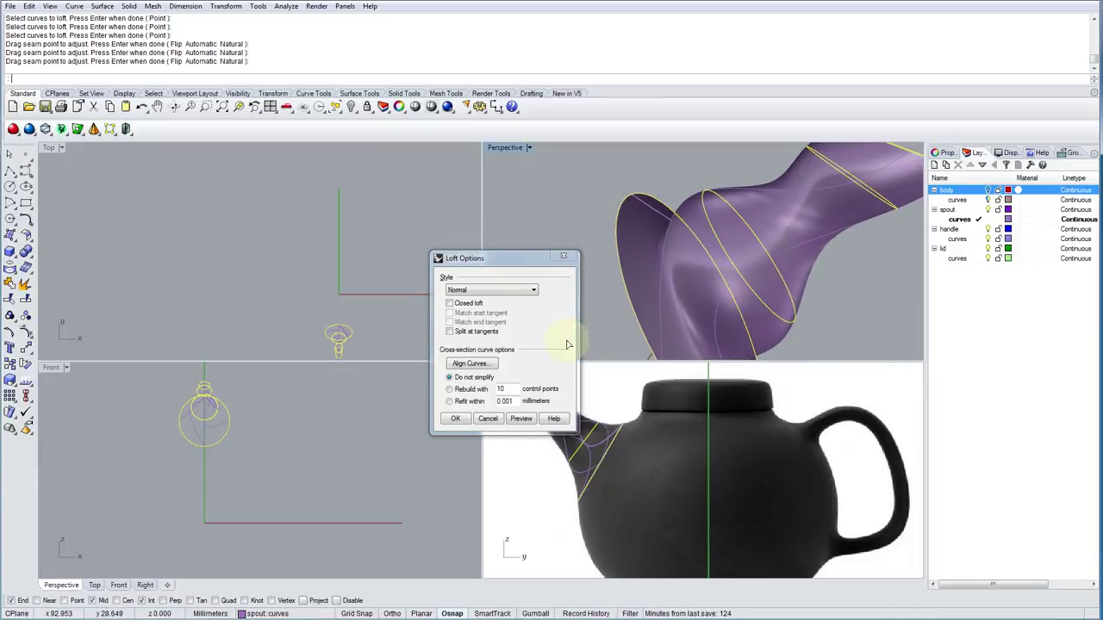
pyautogui.click(456, 419)
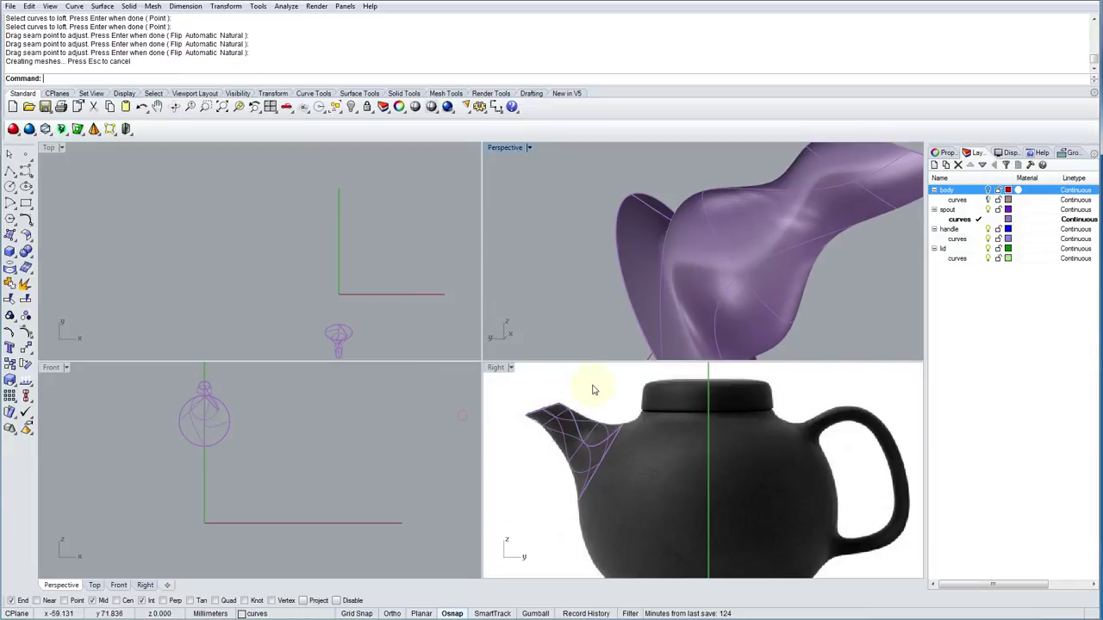
pyautogui.click(790, 279)
pyautogui.press('Delete')
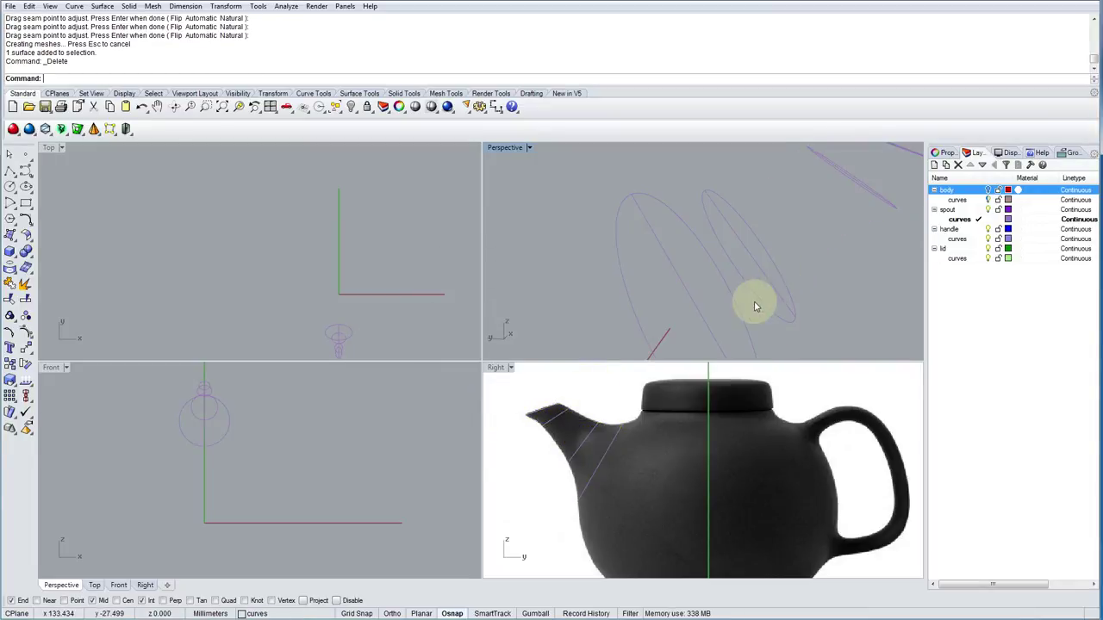
# Loft the spout through its four ellipses from mouth to base, keeping the seam points aligned and the style Normal.
pyautogui.write('loft')
pyautogui.press('Return')
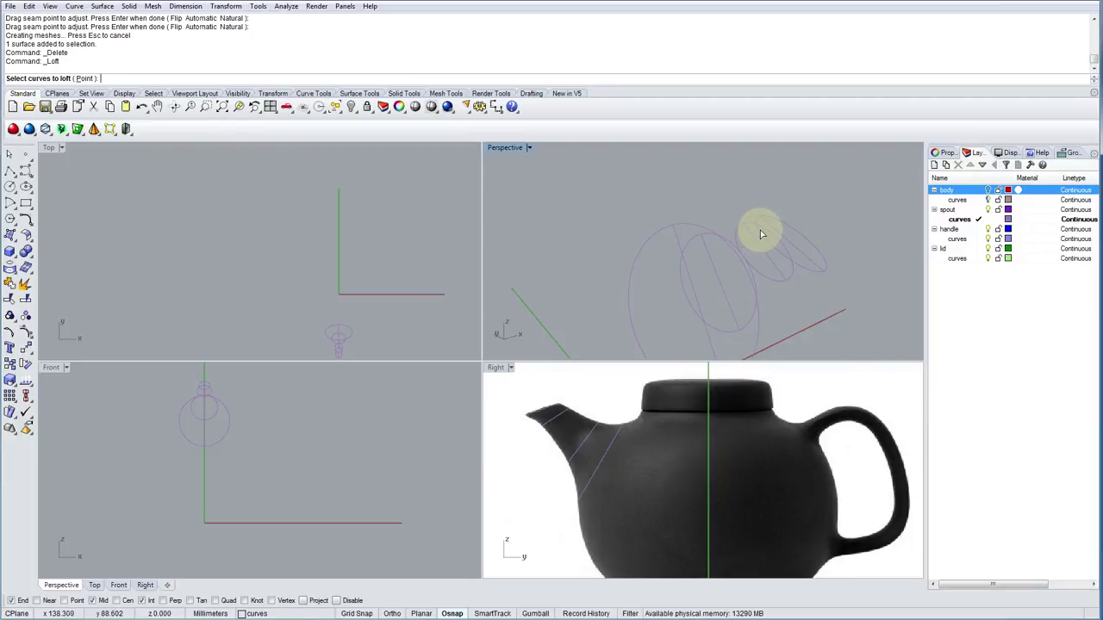
pyautogui.click(761, 234)
pyautogui.click(737, 240)
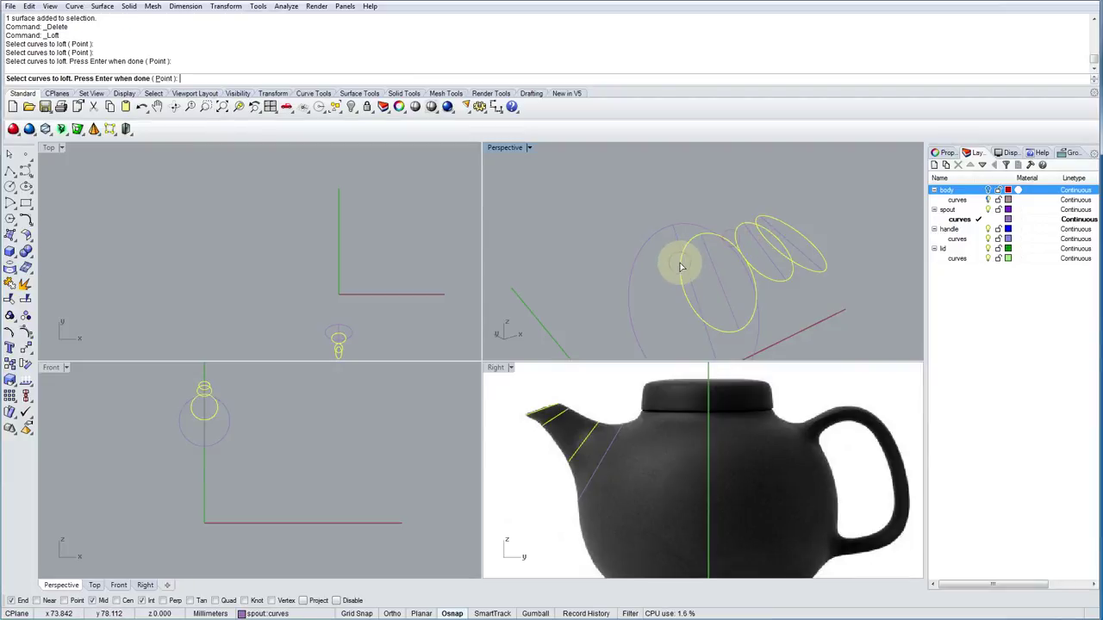
pyautogui.click(672, 258)
pyautogui.click(639, 266)
pyautogui.press('Return')
pyautogui.moveTo(625, 250); pyautogui.dragTo(825, 270, button='right')
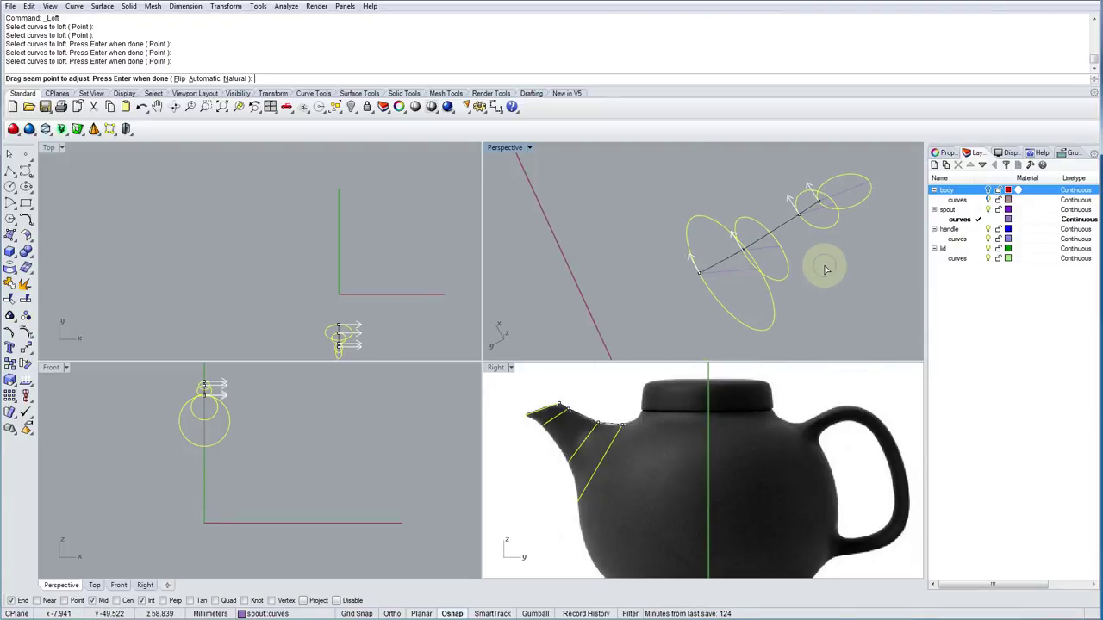
pyautogui.rightClick(825, 269)
pyautogui.click(454, 418)
pyautogui.moveTo(726, 337); pyautogui.dragTo(513, 217, button='right')
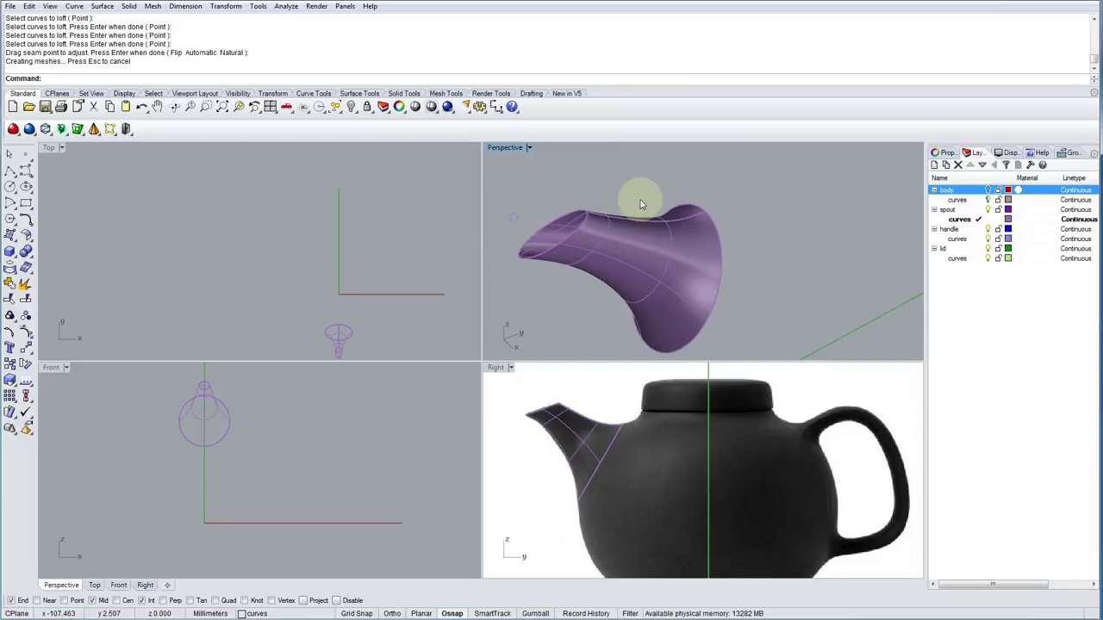
# Show the body layer and inspect how the lofted spout meets the teapot body.
pyautogui.click(989, 190)
pyautogui.moveTo(835, 229); pyautogui.dragTo(657, 222, button='right')
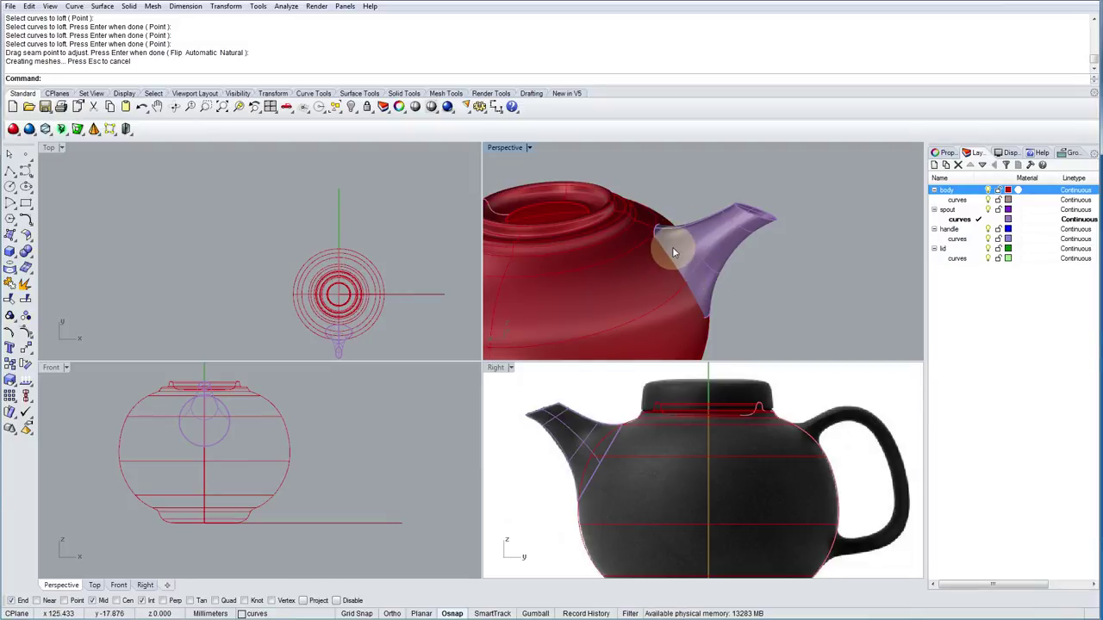
pyautogui.moveTo(652, 231); pyautogui.dragTo(602, 262, button='right')
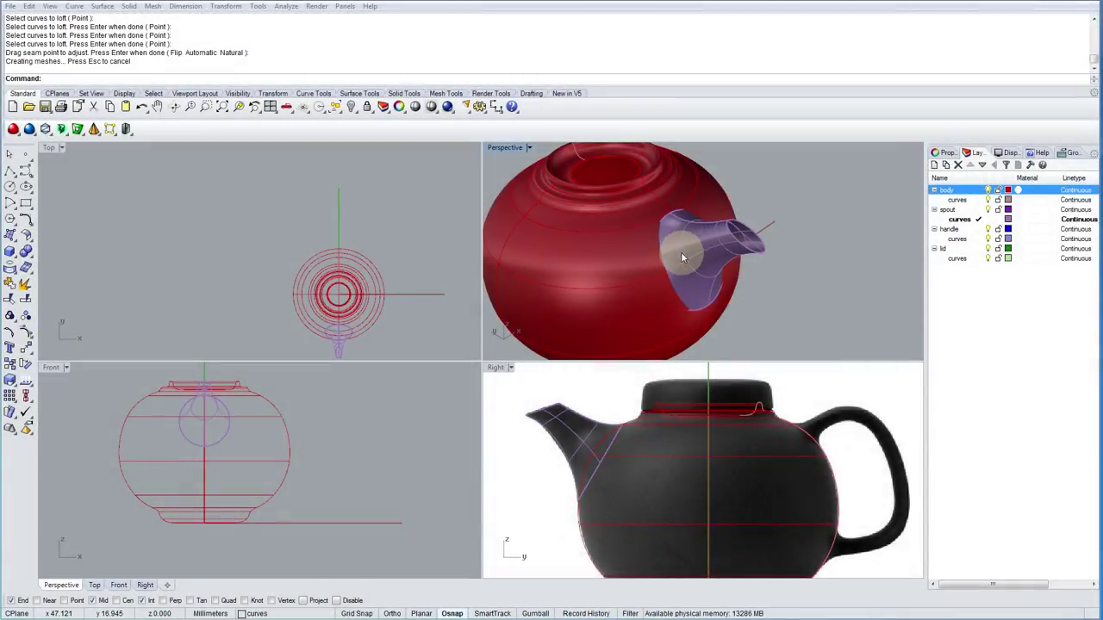
pyautogui.moveTo(683, 252); pyautogui.dragTo(703, 299, button='right')
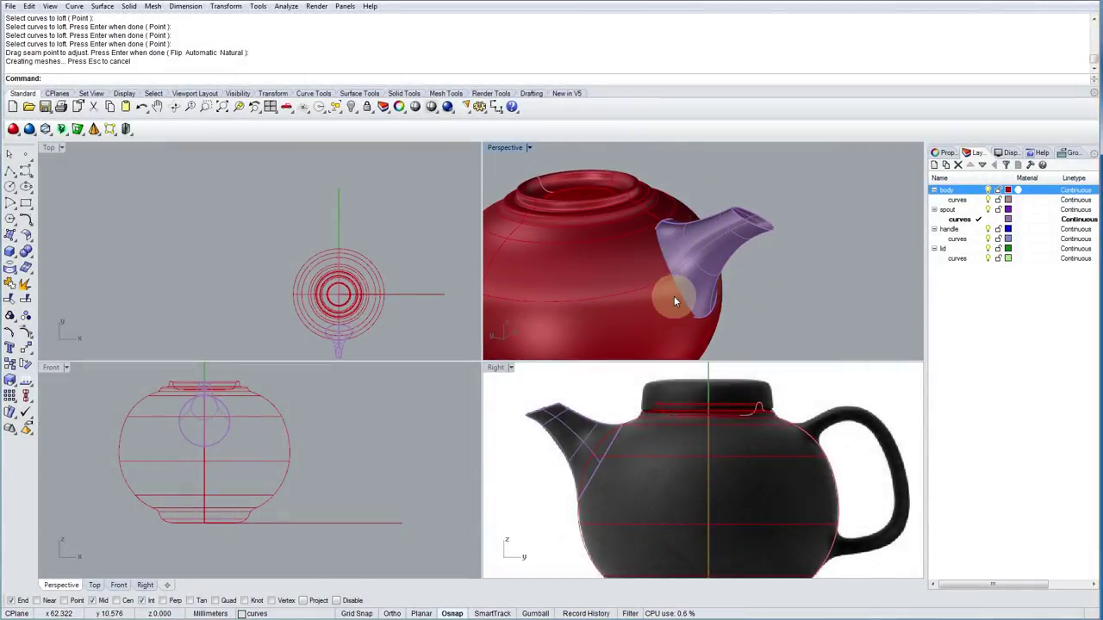
# Examine the joint between the spout's wide base and the teapot body from above, the front and both sides for overlap.
pyautogui.click(665, 244)
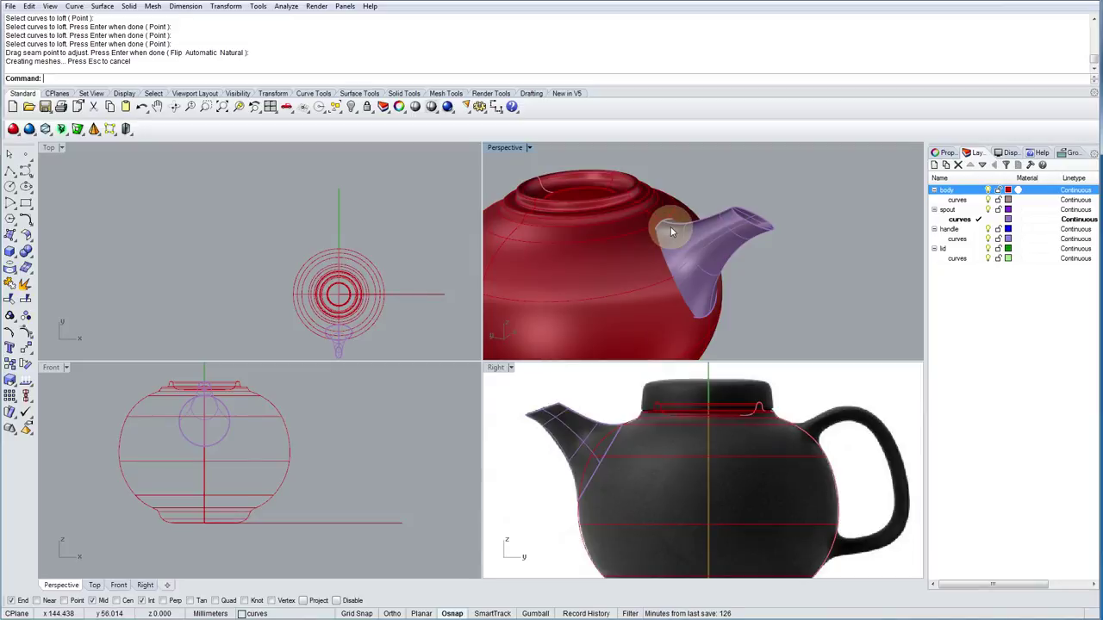
pyautogui.moveTo(670, 226); pyautogui.dragTo(680, 264, button='right')
pyautogui.scroll(2, 656, 242)
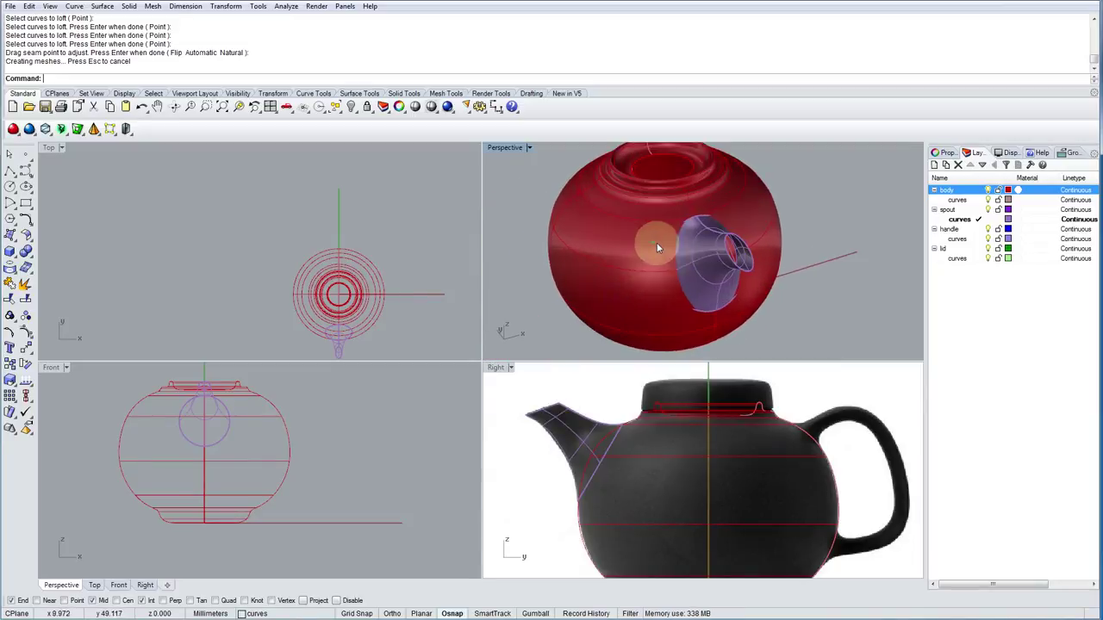
pyautogui.scroll(2, 700, 253)
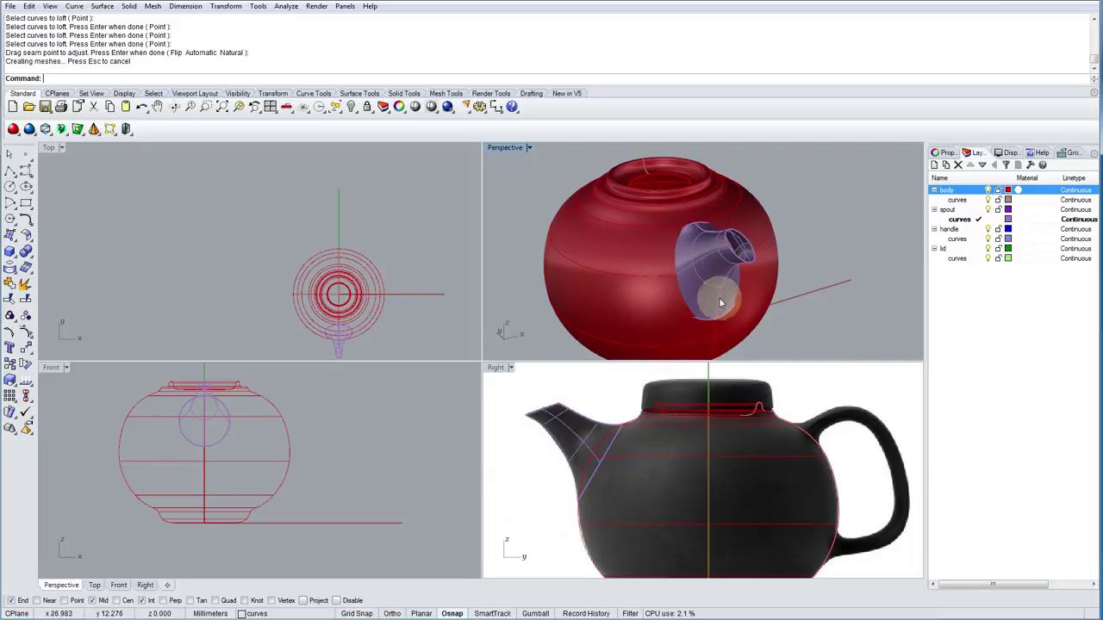
pyautogui.moveTo(731, 284); pyautogui.dragTo(660, 266, button='right')
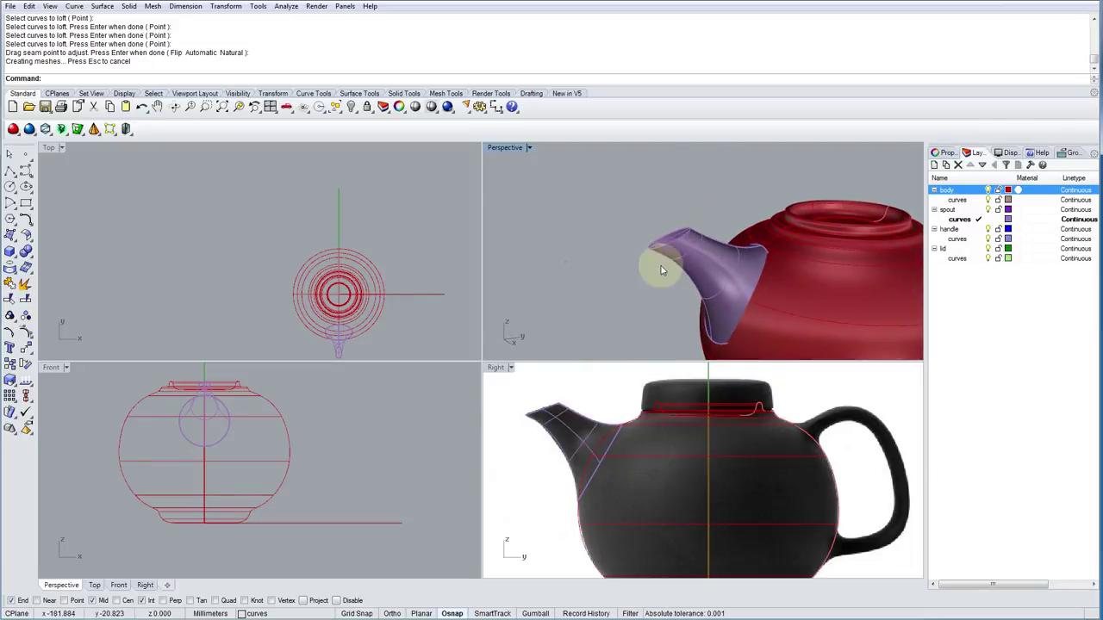
pyautogui.scroll(2, 745, 270)
pyautogui.click(746, 286)
pyautogui.moveTo(738, 293); pyautogui.dragTo(783, 283, button='right')
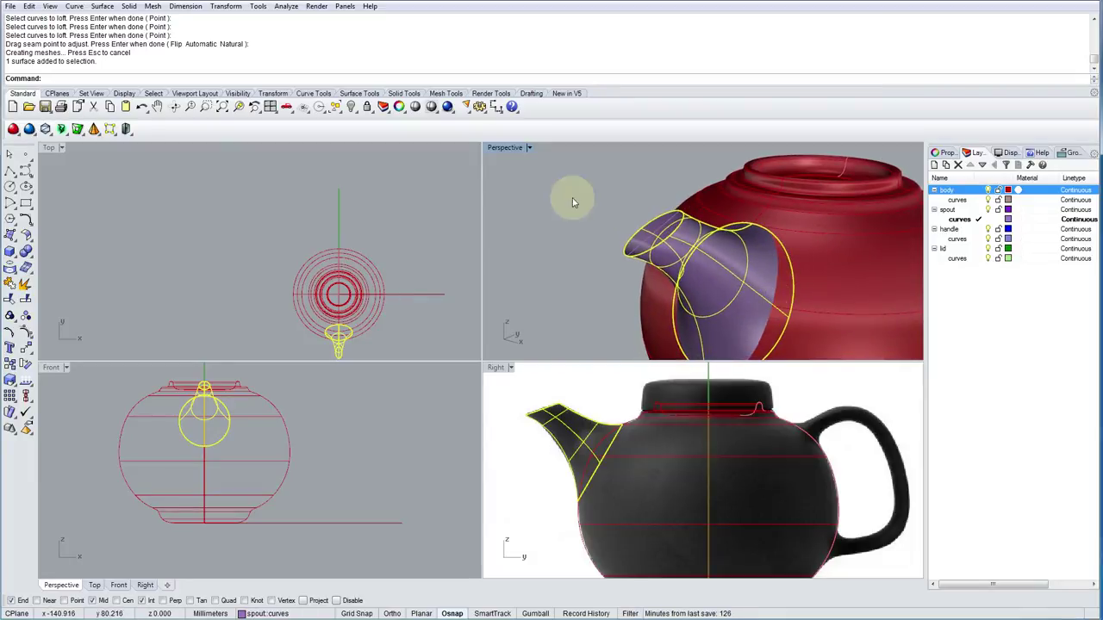
pyautogui.doubleClick(500, 148)
pyautogui.moveTo(547, 313); pyautogui.dragTo(565, 281, button='right')
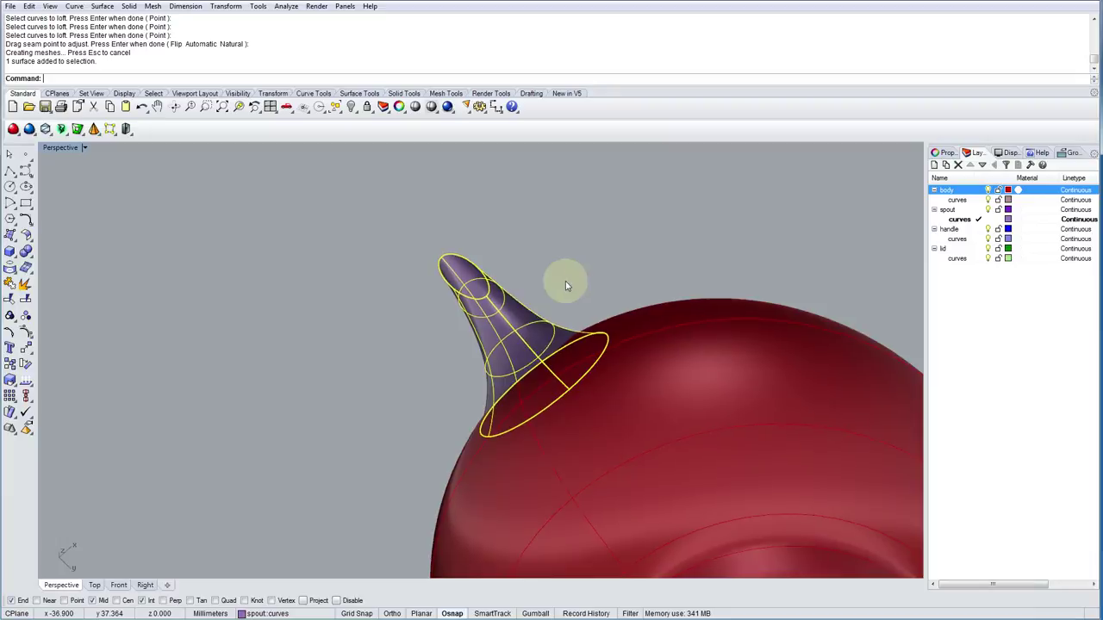
pyautogui.click(439, 374)
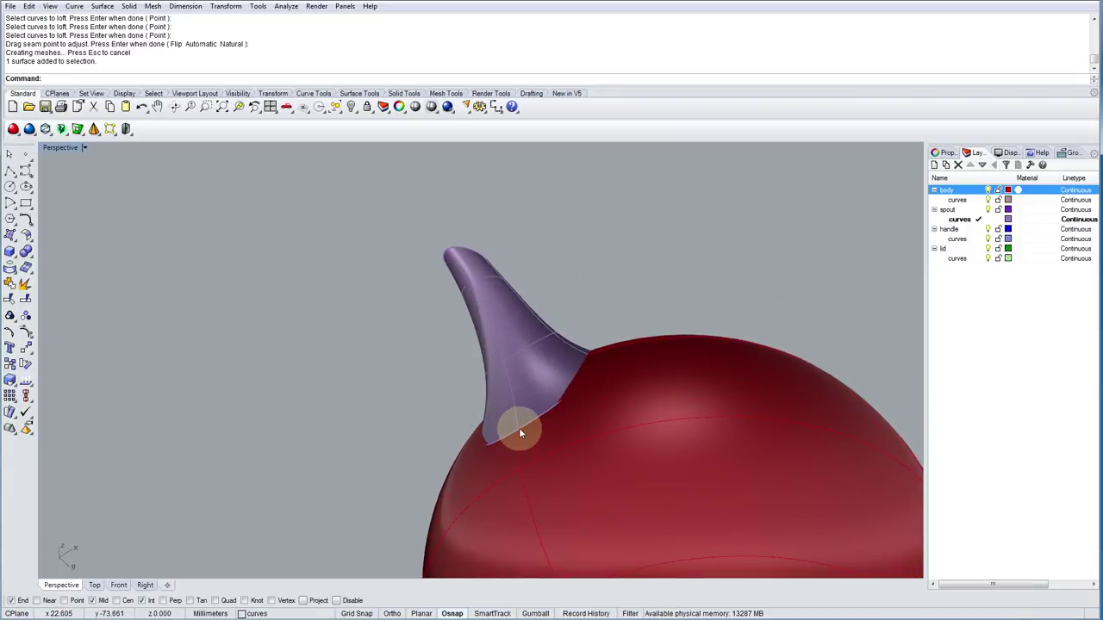
pyautogui.moveTo(537, 419); pyautogui.dragTo(560, 110, button='right')
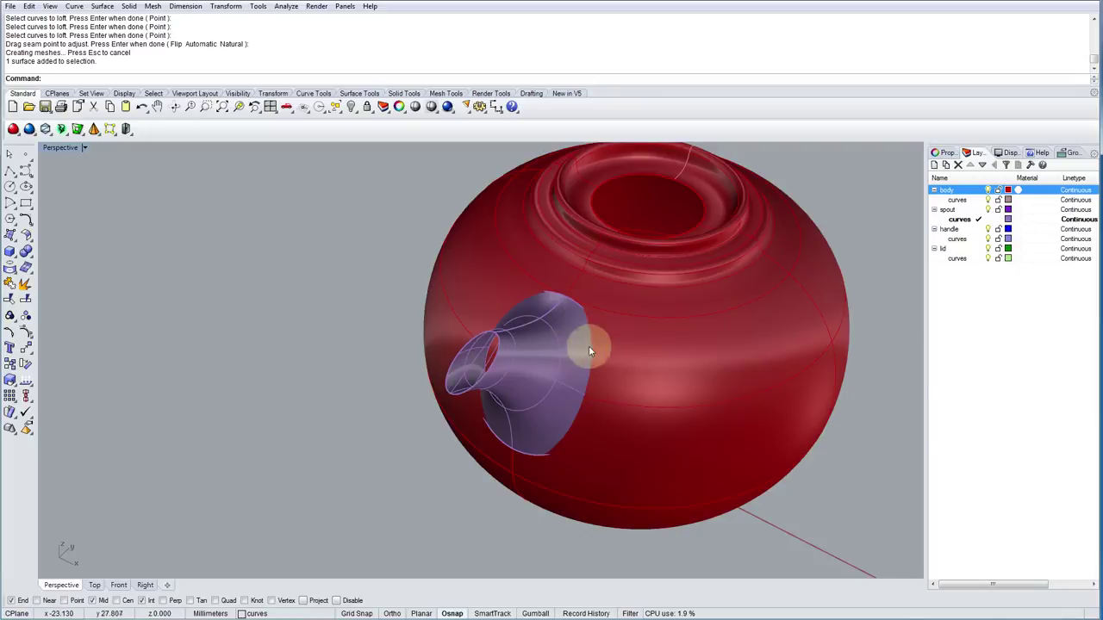
pyautogui.moveTo(531, 441); pyautogui.dragTo(579, 396, button='right')
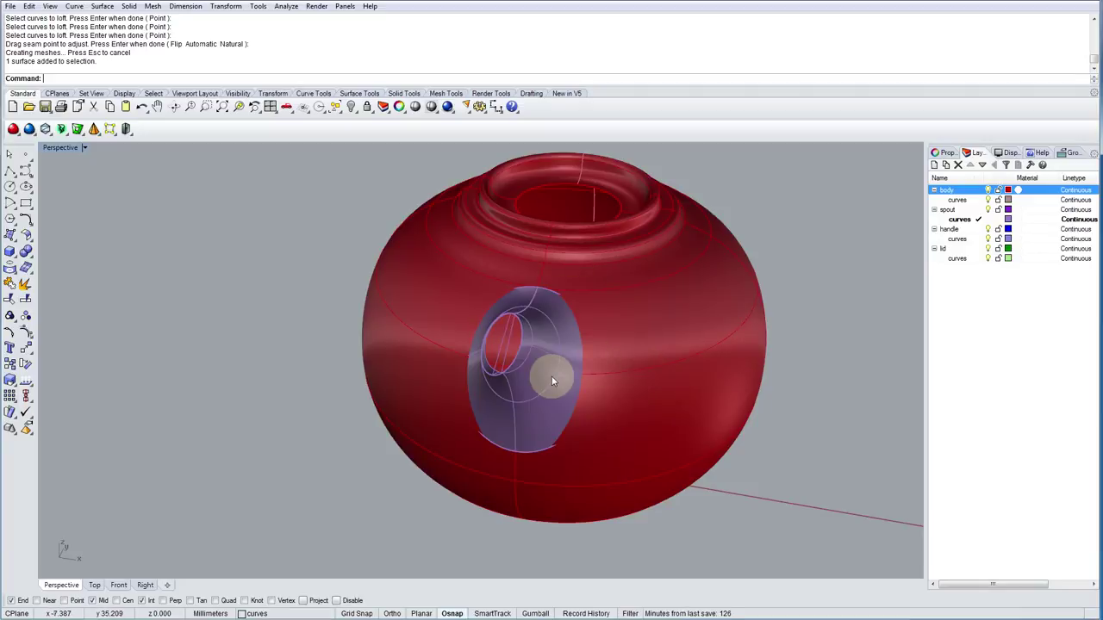
pyautogui.moveTo(560, 358); pyautogui.dragTo(492, 351, button='right')
# Scale up a copy of the spout surface from an origin just inside the body, taking a 40 mm reference to about 50 mm.
pyautogui.click(492, 350)
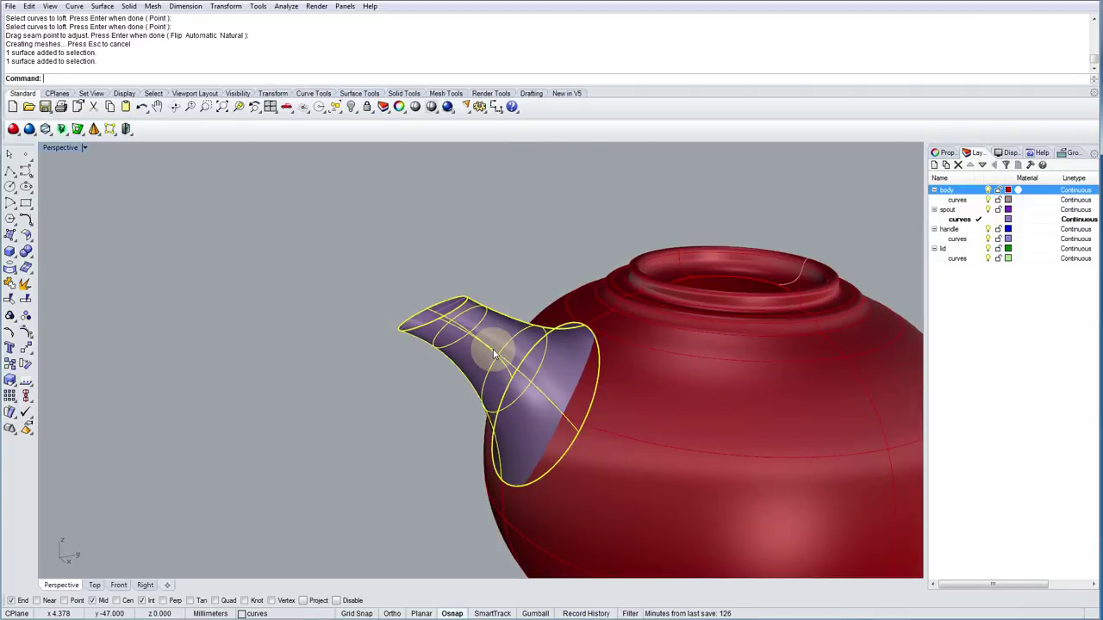
pyautogui.click(11, 382)
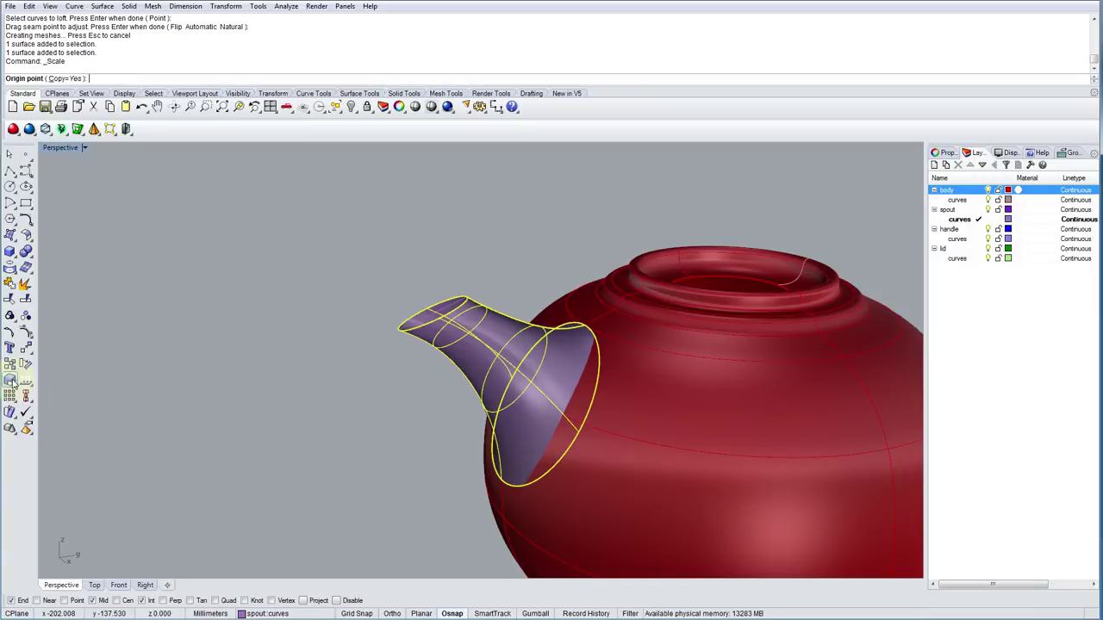
pyautogui.doubleClick(58, 148)
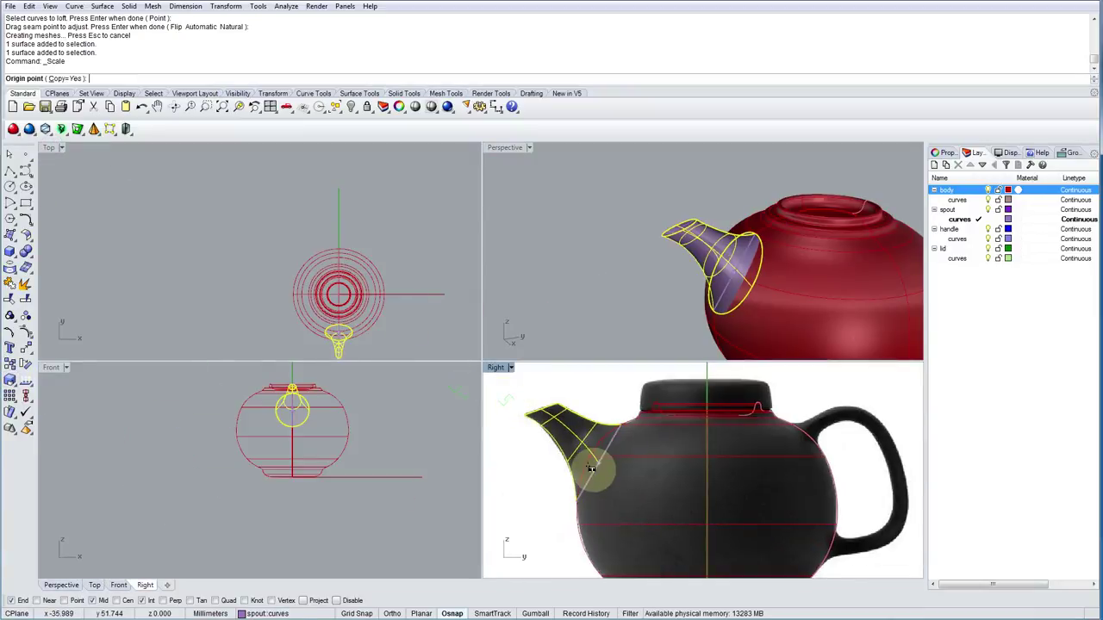
pyautogui.scroll(3, 506, 397)
pyautogui.scroll(-2, 633, 468)
pyautogui.moveTo(635, 468); pyautogui.dragTo(778, 505, button='right')
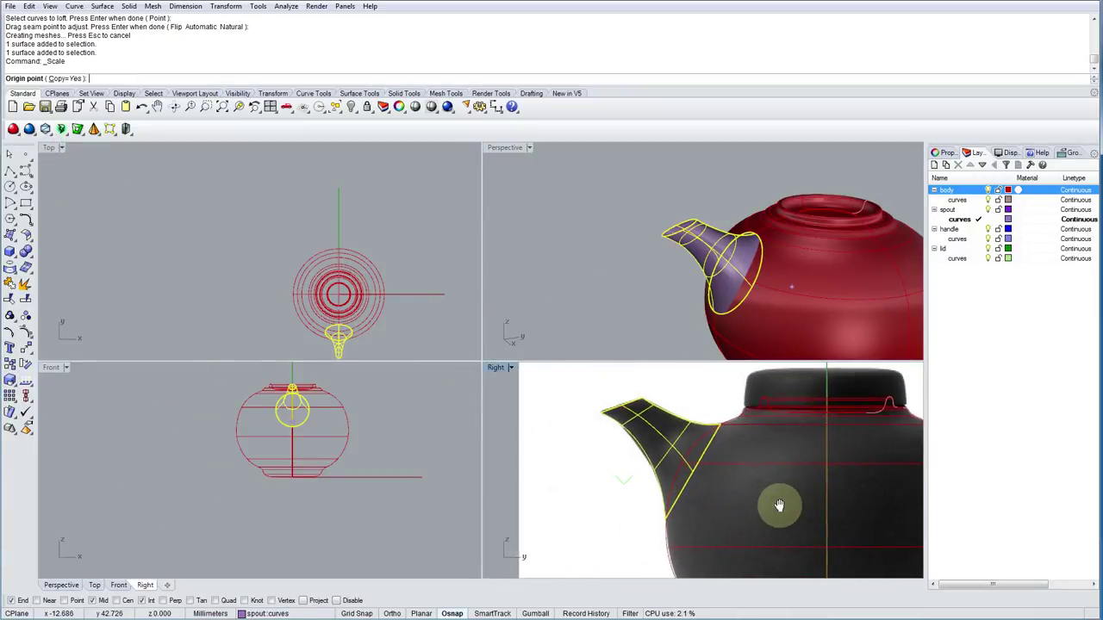
pyautogui.click(716, 487)
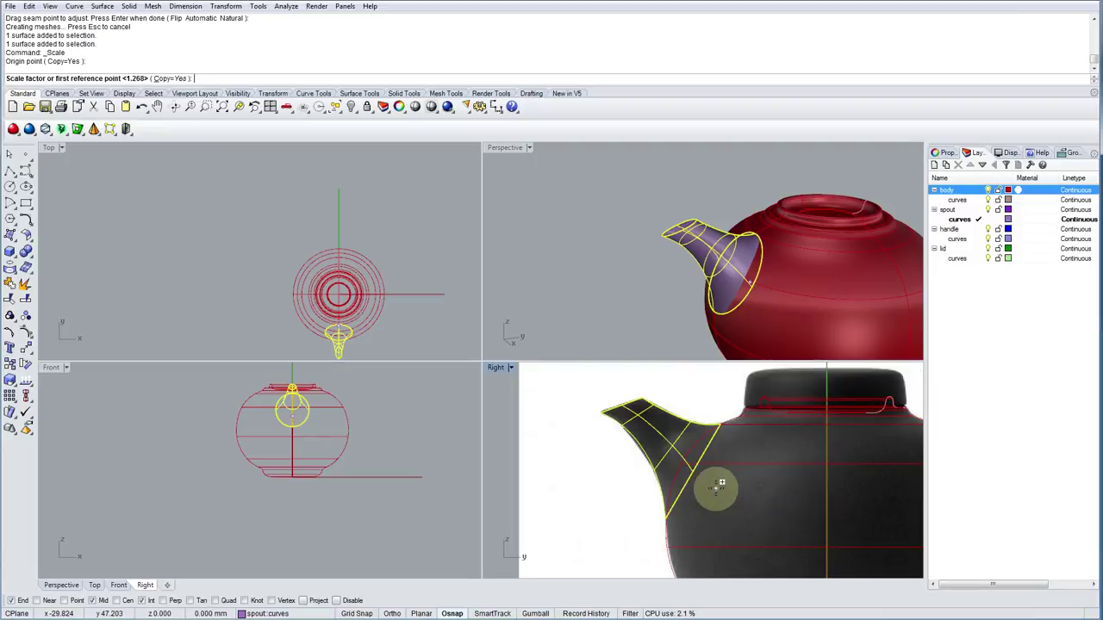
pyautogui.click(608, 383)
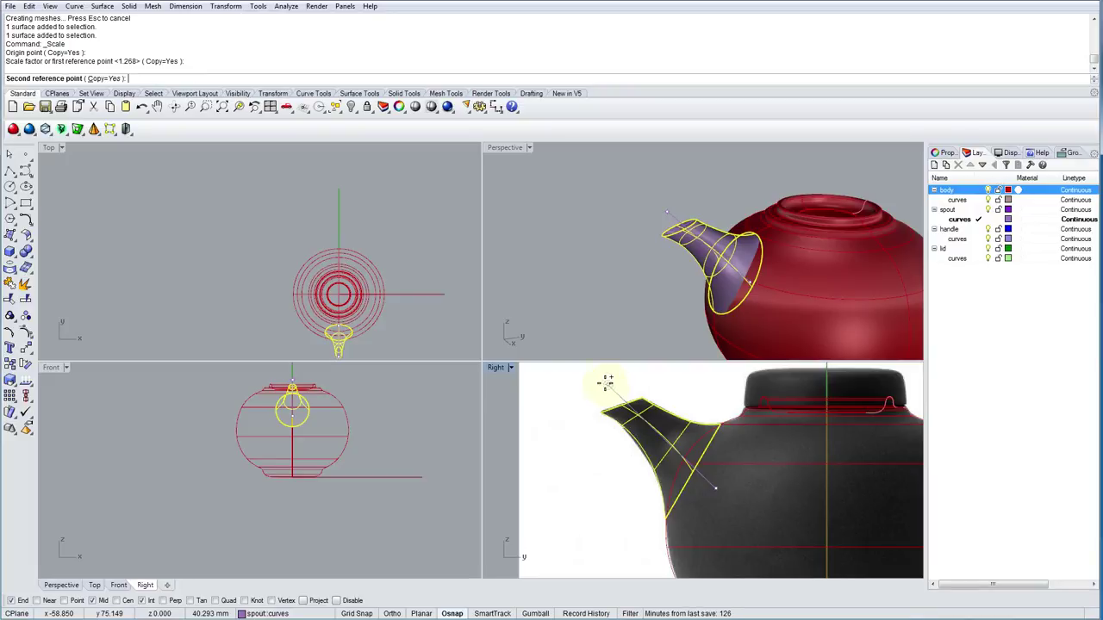
pyautogui.moveTo(594, 371); pyautogui.dragTo(599, 423, button='right')
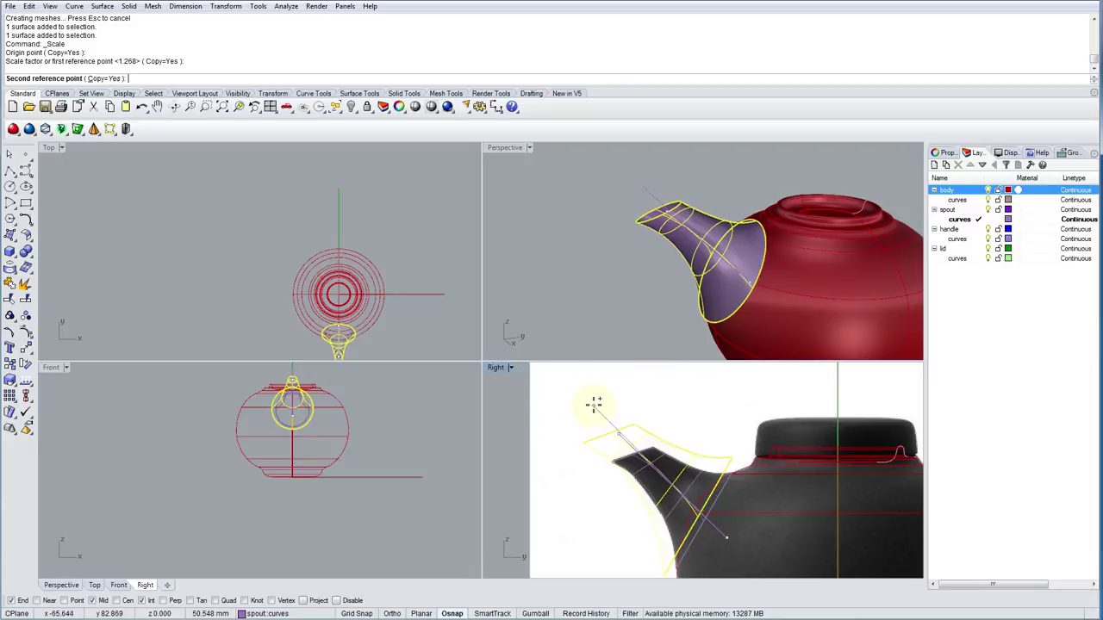
pyautogui.scroll(-4, 595, 404)
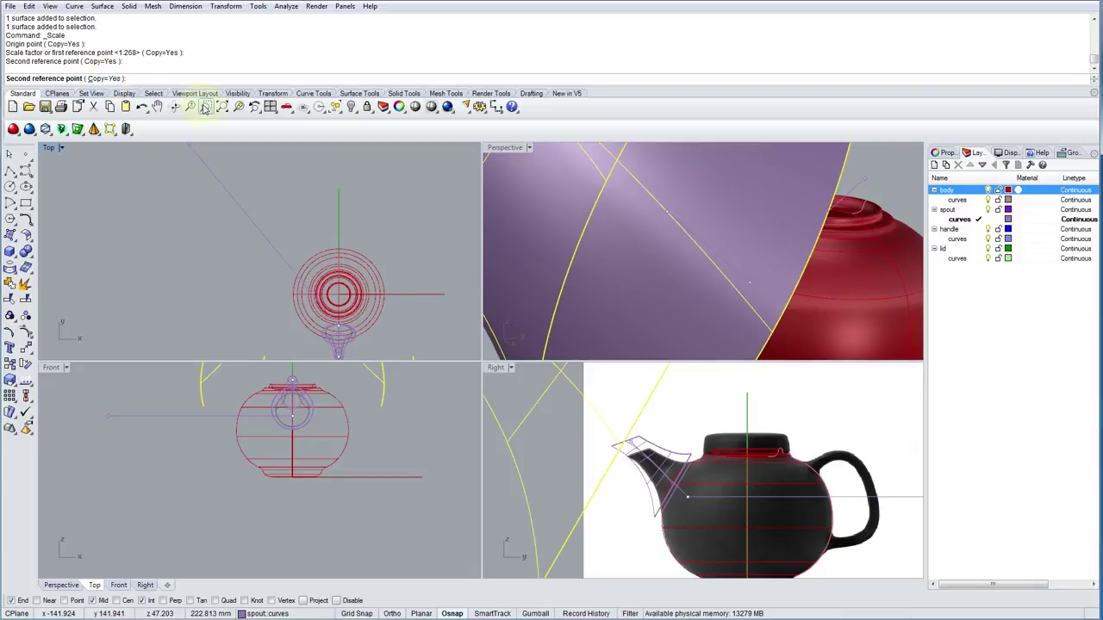
pyautogui.scroll(-5, 517, 185)
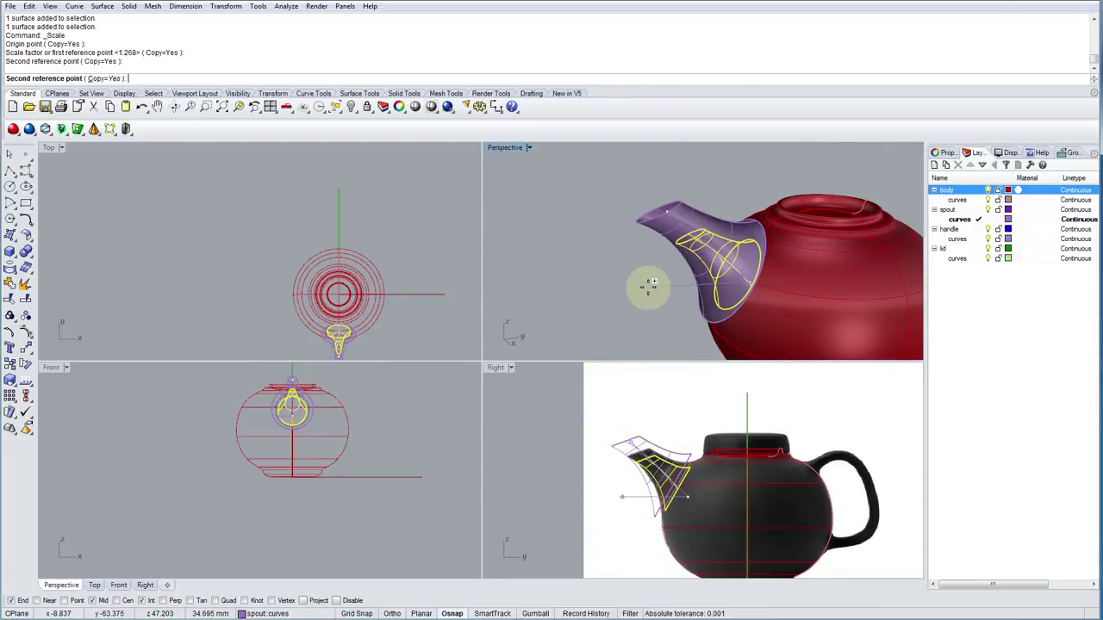
pyautogui.press('Return')
pyautogui.press('Escape')
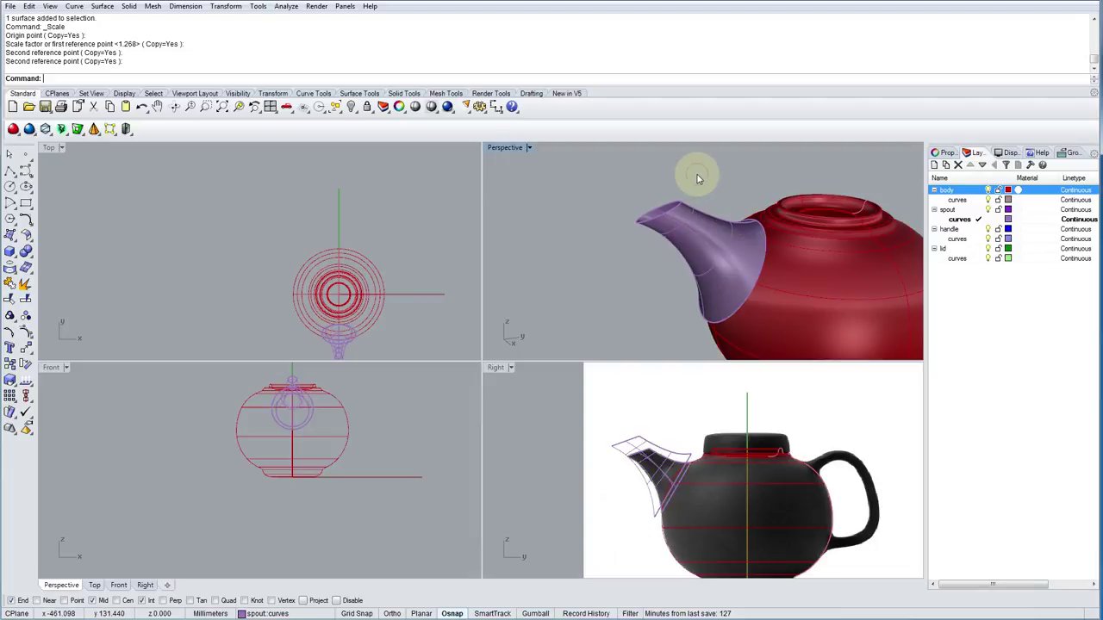
# Hide the original smaller spout surface nested inside the enlarged copy.
pyautogui.moveTo(707, 237); pyautogui.dragTo(817, 292, button='right')
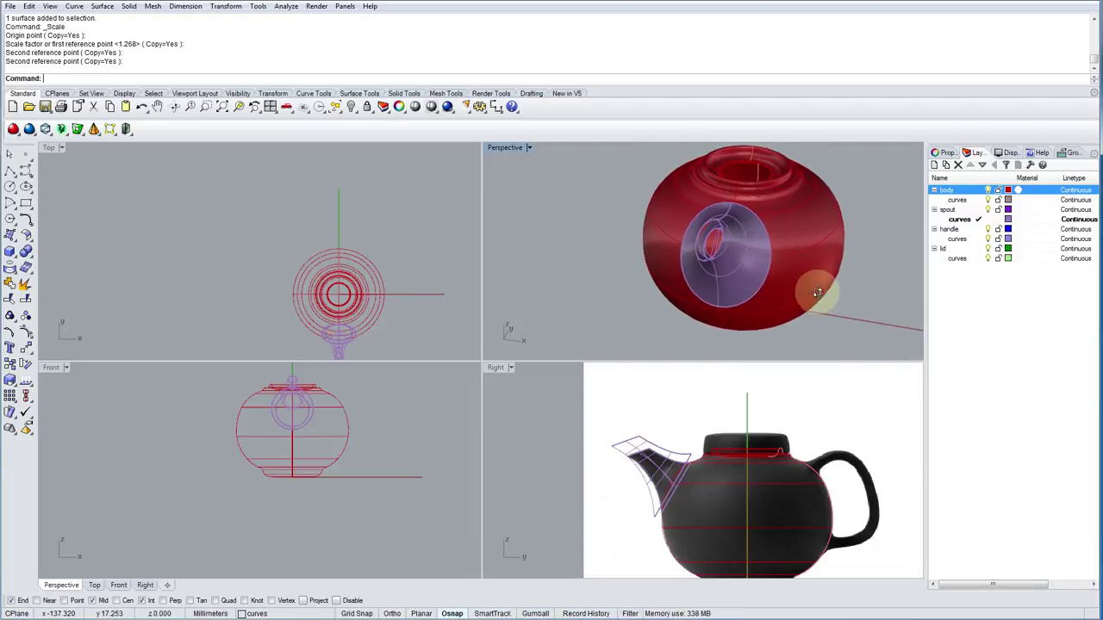
pyautogui.scroll(3, 693, 228)
pyautogui.click(706, 218)
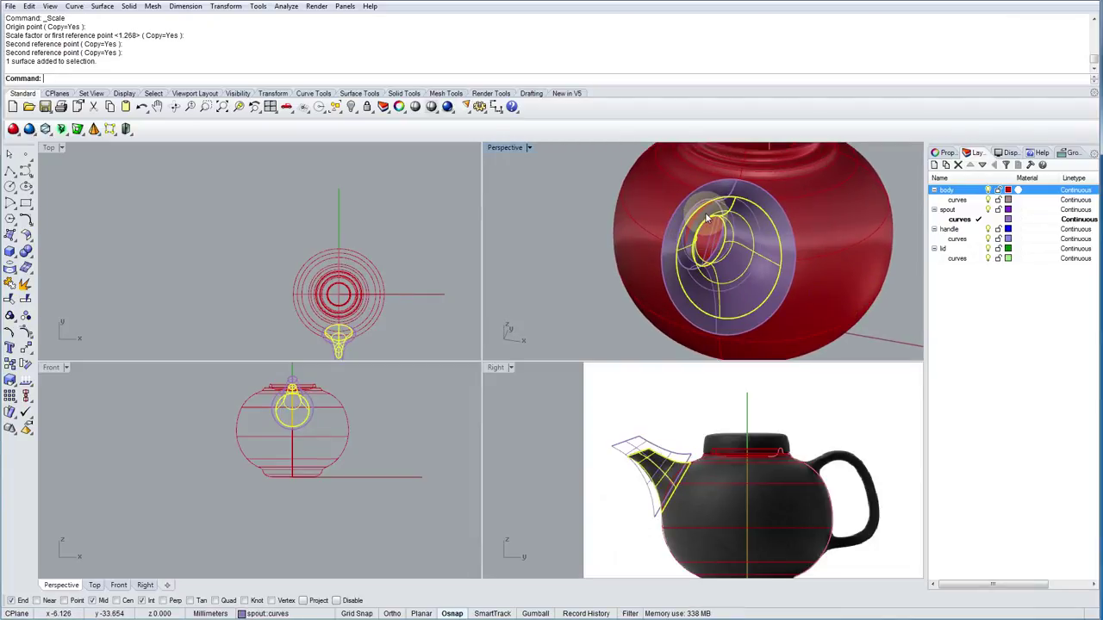
pyautogui.click(351, 107)
# Move the enlarged spout copy down and towards the body in the Right view so its base sinks into the body surface.
pyautogui.moveTo(598, 261); pyautogui.dragTo(657, 260, button='right')
pyautogui.scroll(5, 673, 494)
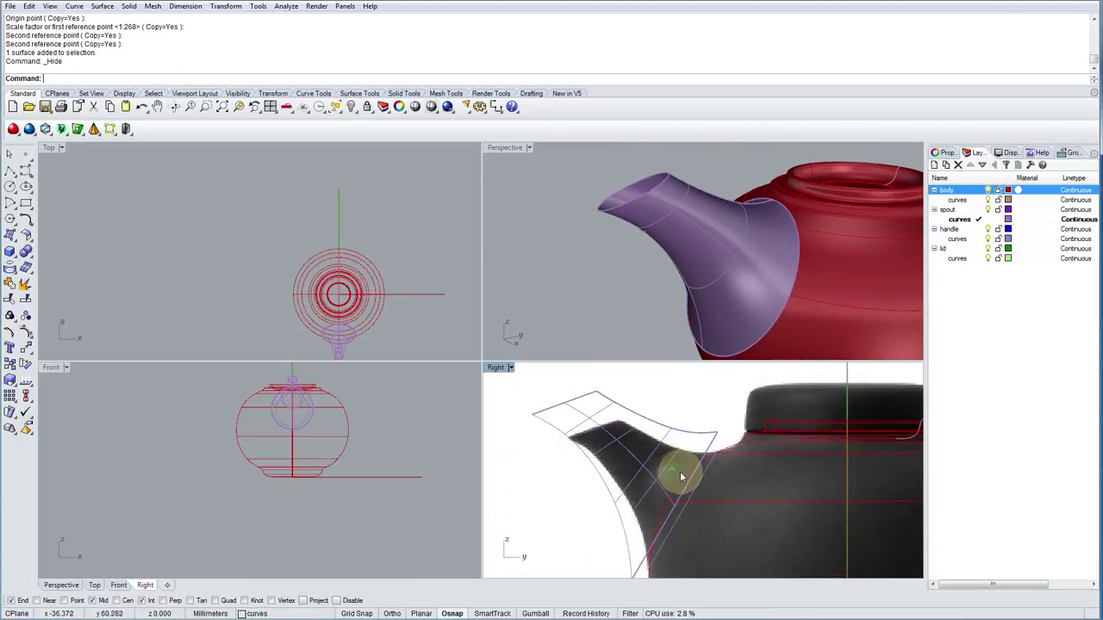
pyautogui.click(690, 423)
pyautogui.moveTo(690, 422); pyautogui.dragTo(693, 432)
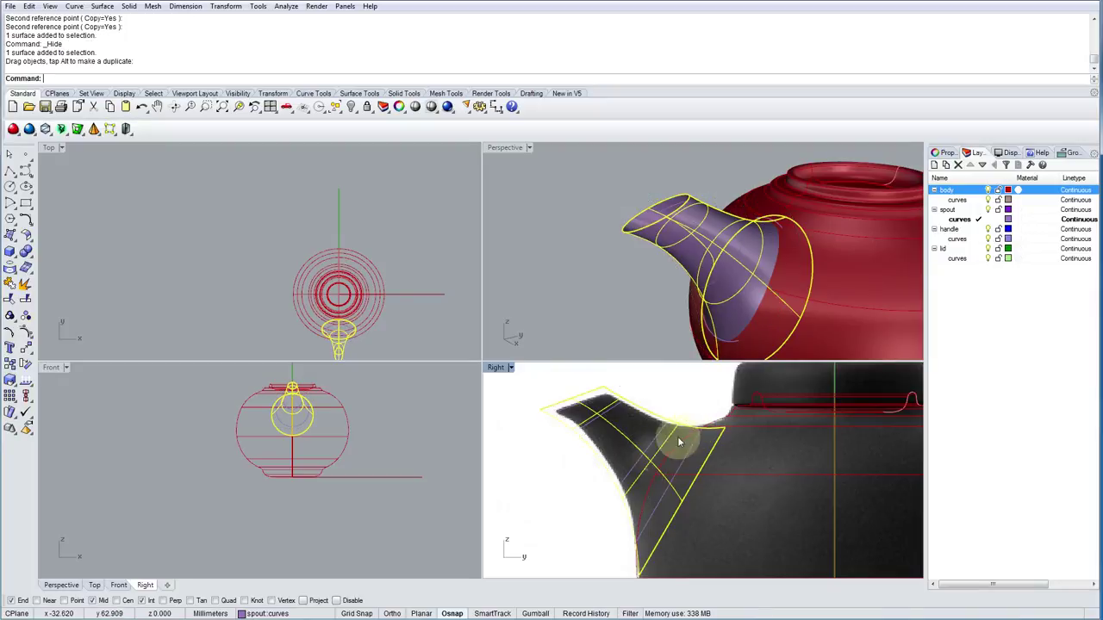
pyautogui.click(601, 285)
# Create the intersection curve between the teapot body and the enlarged spout surface with Intersect.
pyautogui.moveTo(600, 285); pyautogui.dragTo(759, 253, button='right')
pyautogui.moveTo(674, 212); pyautogui.dragTo(607, 274, button='right')
pyautogui.scroll(-3, 638, 251)
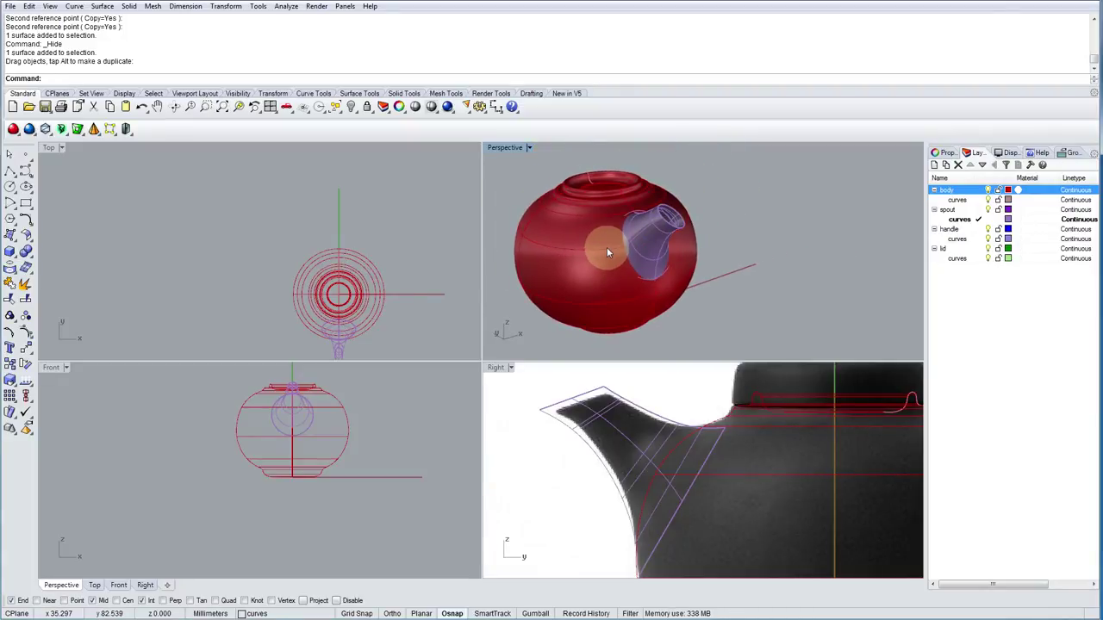
pyautogui.click(607, 250)
pyautogui.keyDown('shift'); pyautogui.click(653, 225); pyautogui.keyUp('shift')
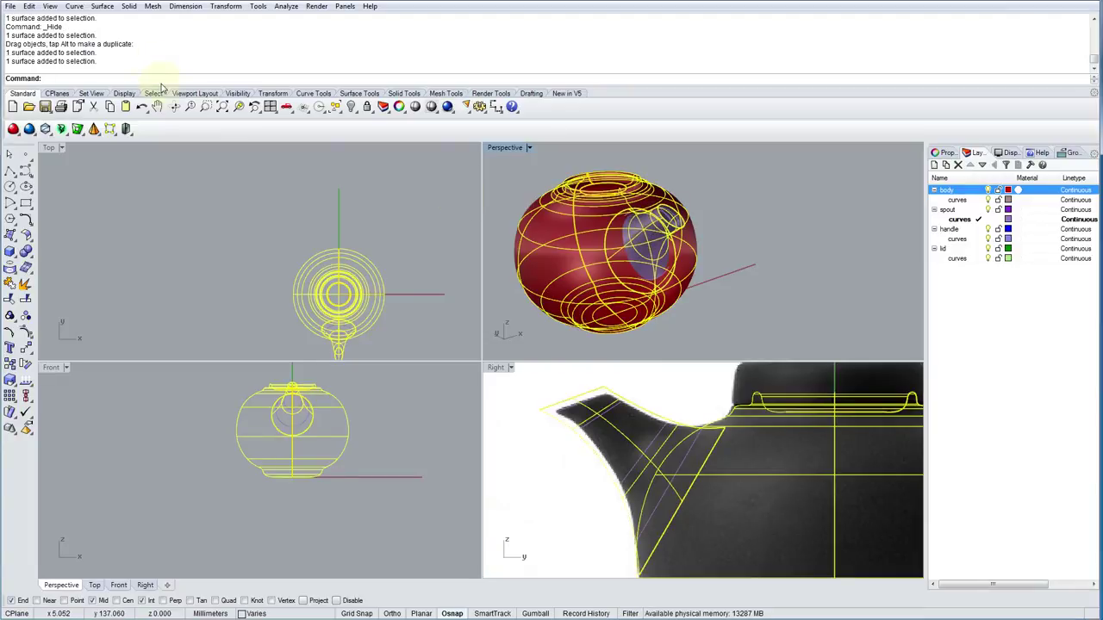
pyautogui.write('Intersect')
pyautogui.press('Return')
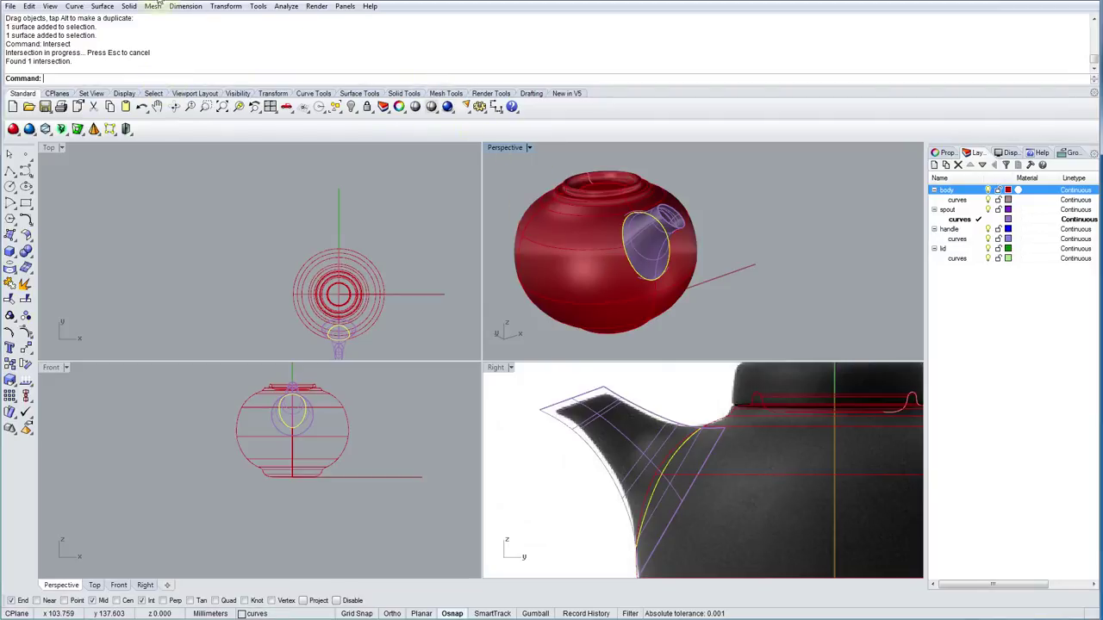
pyautogui.click(75, 7)
pyautogui.moveTo(112, 371)
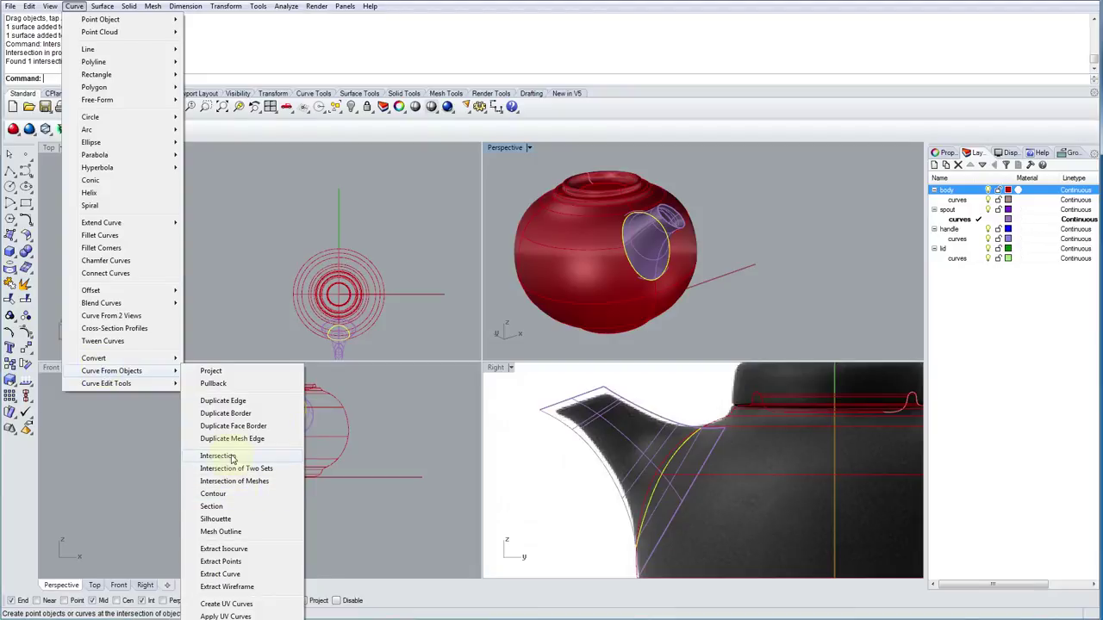
pyautogui.click(763, 230)
# Delete the enlarged spout surface, keeping its intersection curve on the body.
pyautogui.moveTo(701, 238); pyautogui.dragTo(682, 248, button='right')
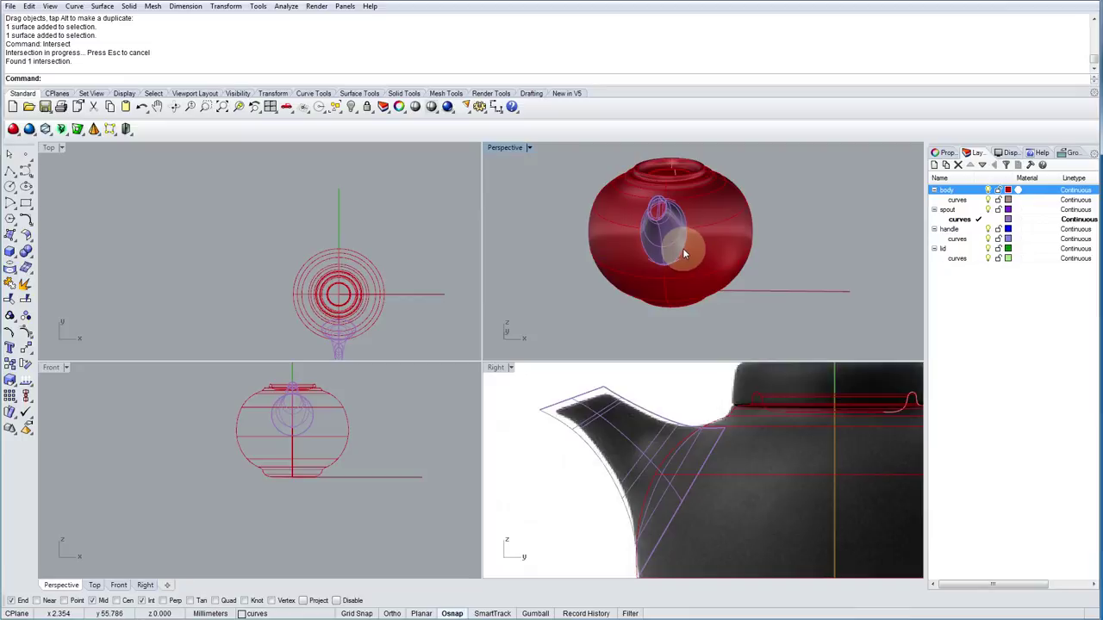
pyautogui.click(682, 248)
pyautogui.click(724, 275)
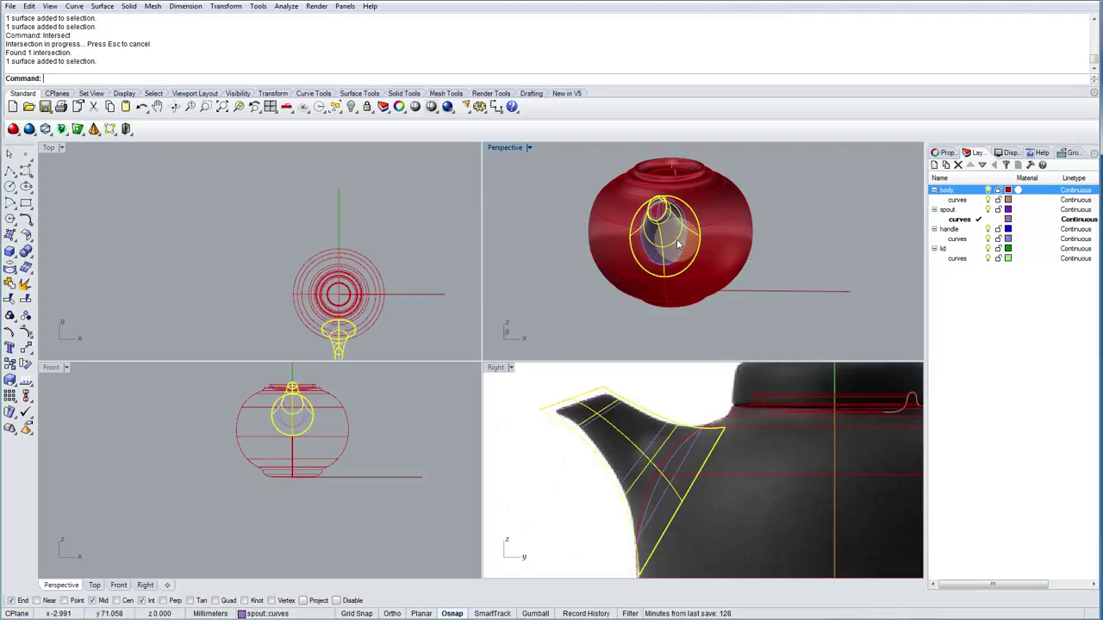
pyautogui.press('Delete')
# Select the intersection curve on the body and unhide the original spout surface.
pyautogui.moveTo(708, 258); pyautogui.dragTo(667, 253, button='right')
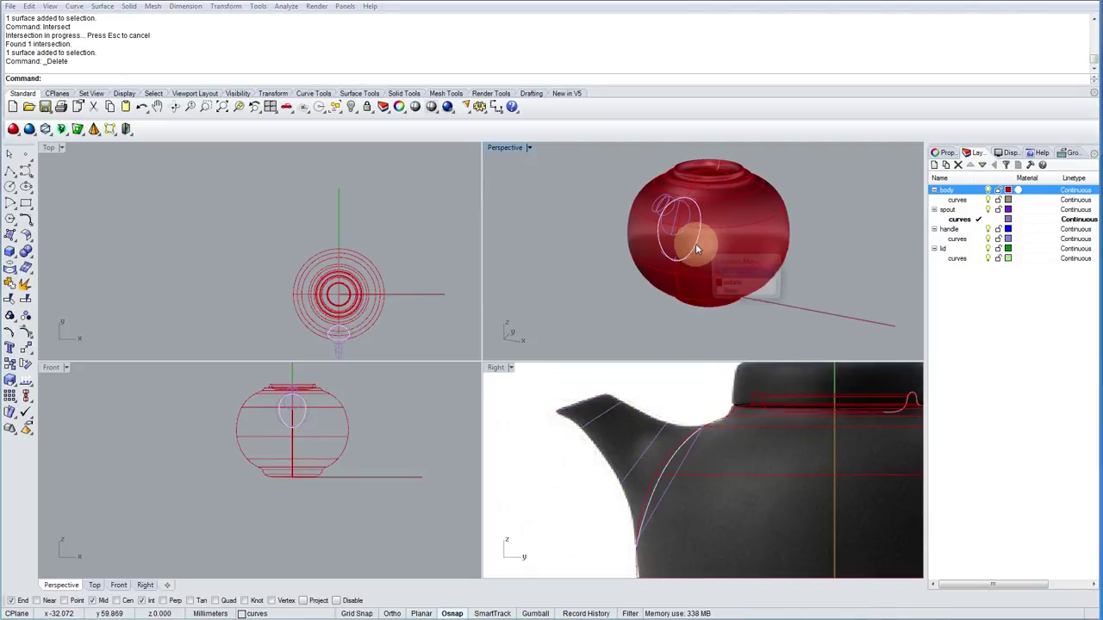
pyautogui.click(780, 274)
pyautogui.click(746, 274)
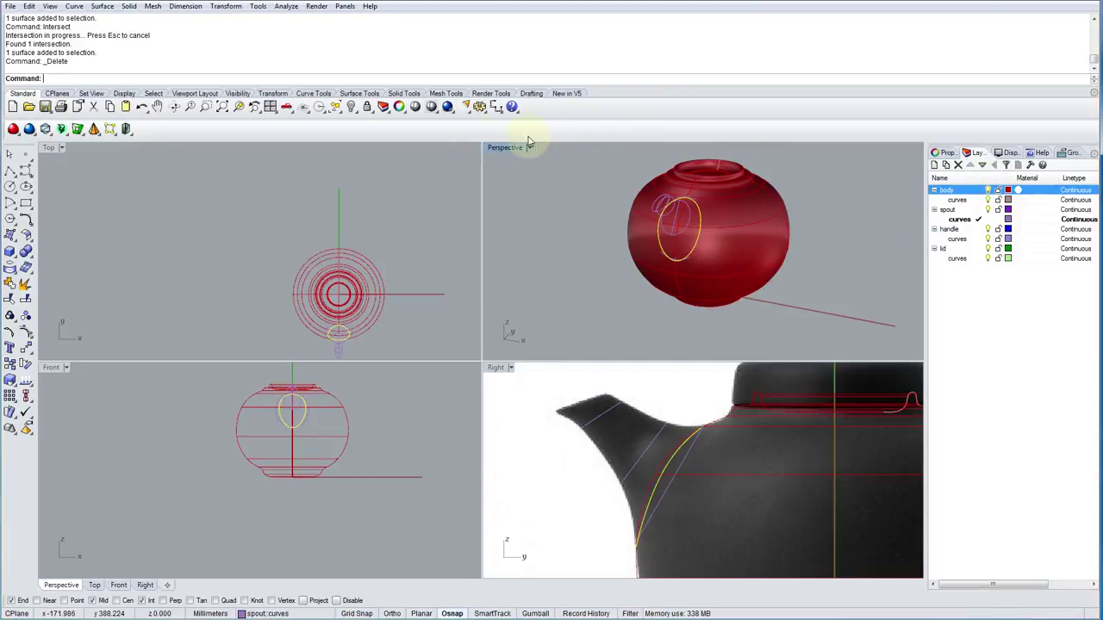
pyautogui.click(352, 106)
# Examine how the intersection curve surrounds the base of the original spout on the body surface.
pyautogui.scroll(3, 709, 190)
pyautogui.moveTo(709, 189); pyautogui.dragTo(864, 230, button='right')
pyautogui.scroll(-3, 783, 232)
pyautogui.moveTo(782, 231); pyautogui.dragTo(708, 205, button='right')
pyautogui.scroll(4, 719, 229)
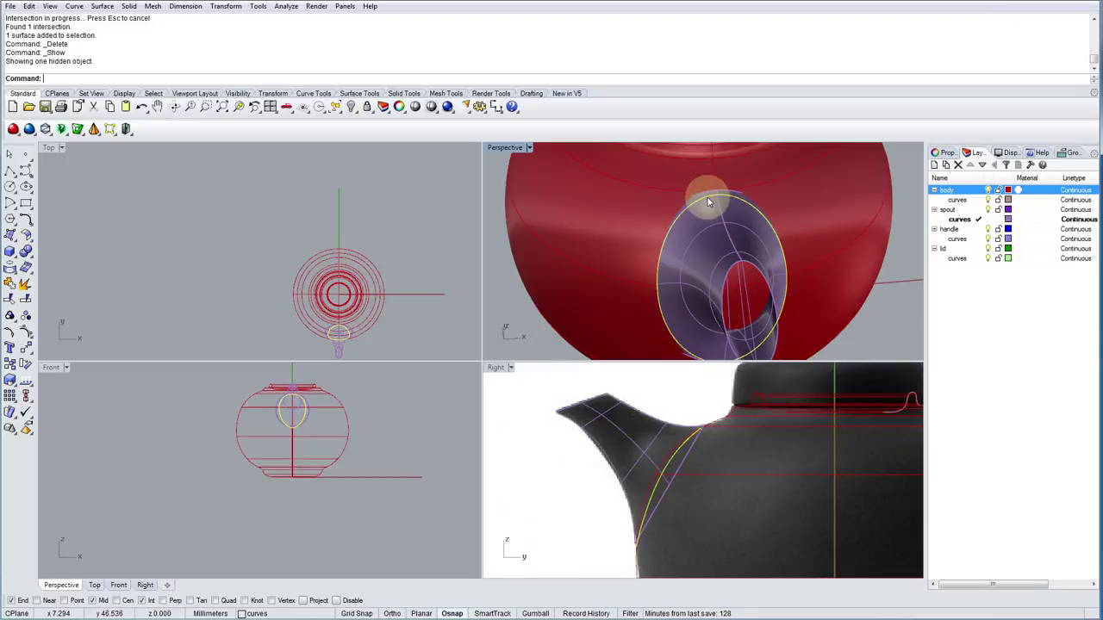
pyautogui.moveTo(729, 260); pyautogui.dragTo(711, 189, button='right')
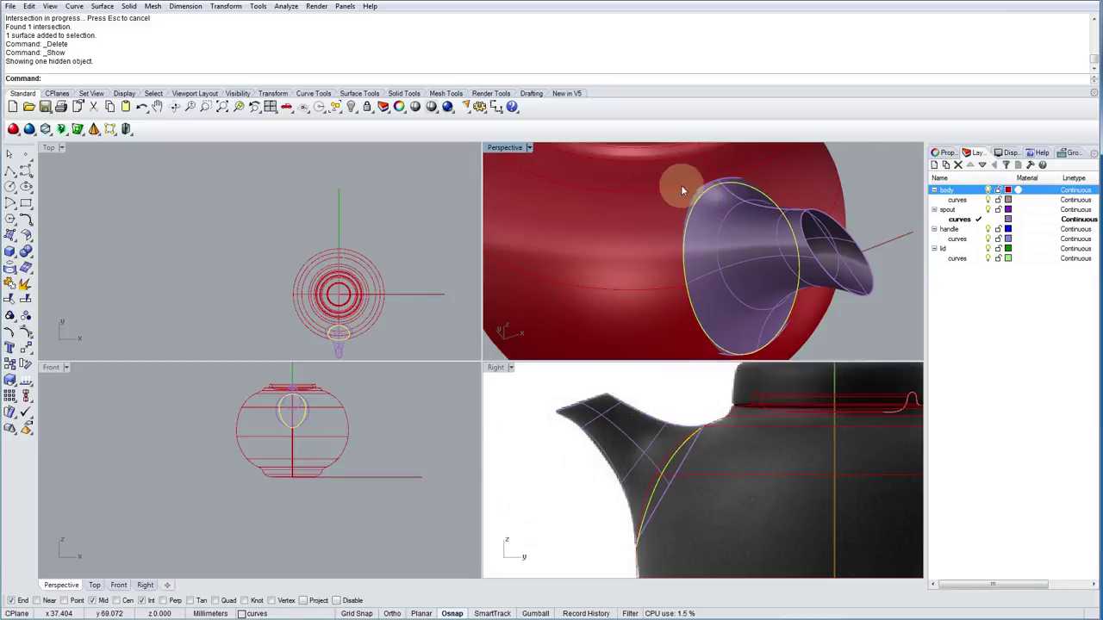
pyautogui.moveTo(839, 257); pyautogui.dragTo(791, 234, button='right')
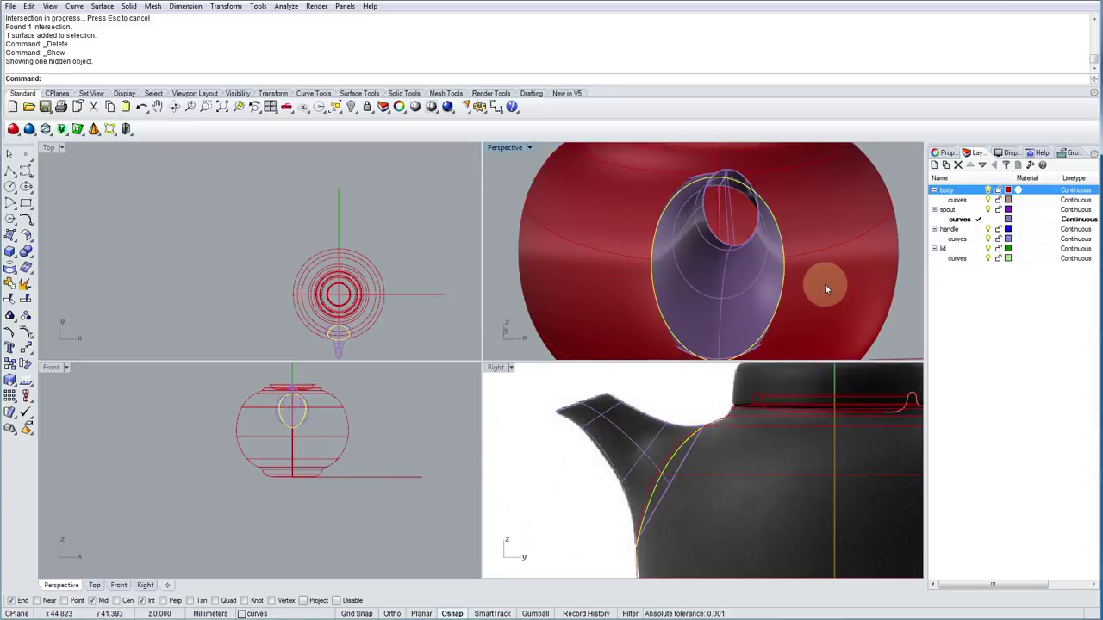
pyautogui.scroll(-5, 824, 286)
pyautogui.moveTo(824, 287); pyautogui.dragTo(753, 298, button='right')
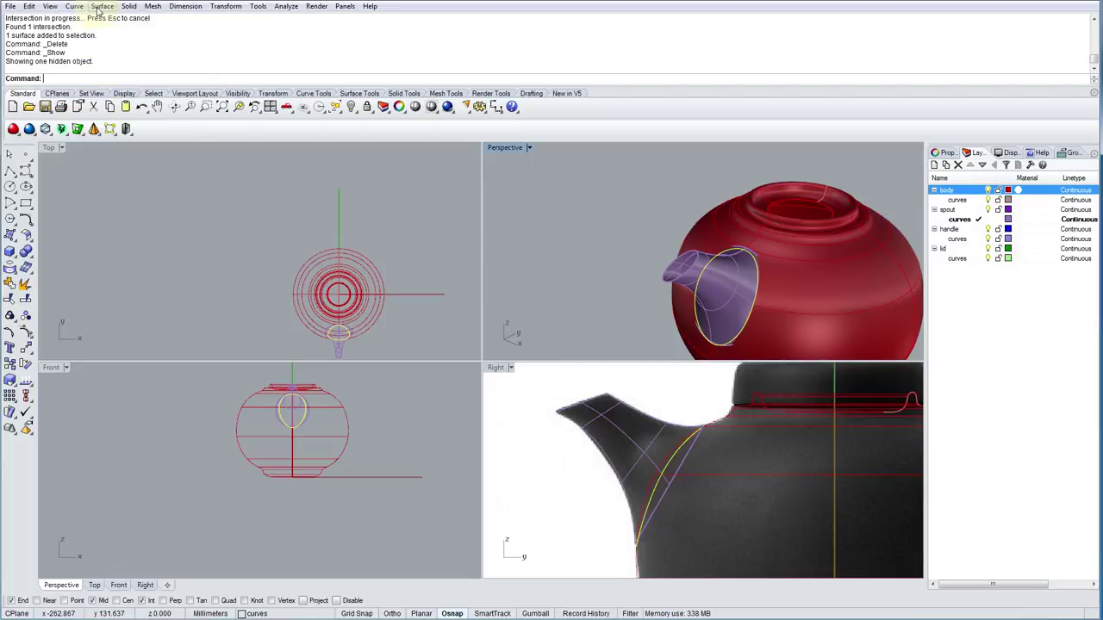
# Offset the intersection curve outward on the teapot body surface by a distance of 3 with OffsetCrvOnSrf.
pyautogui.click(564, 207)
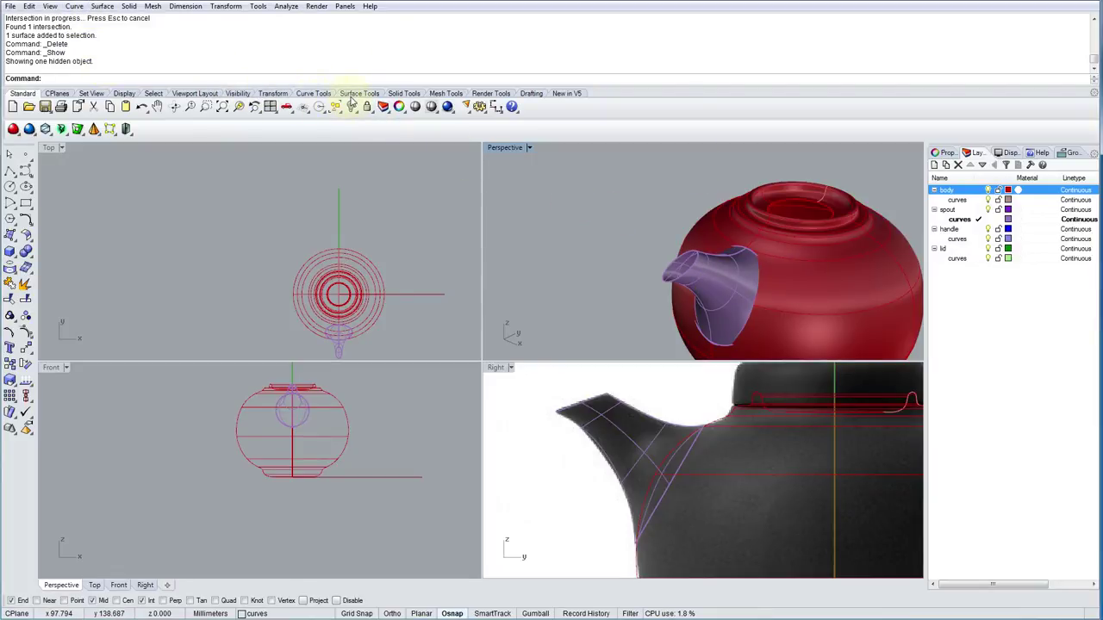
pyautogui.click(314, 93)
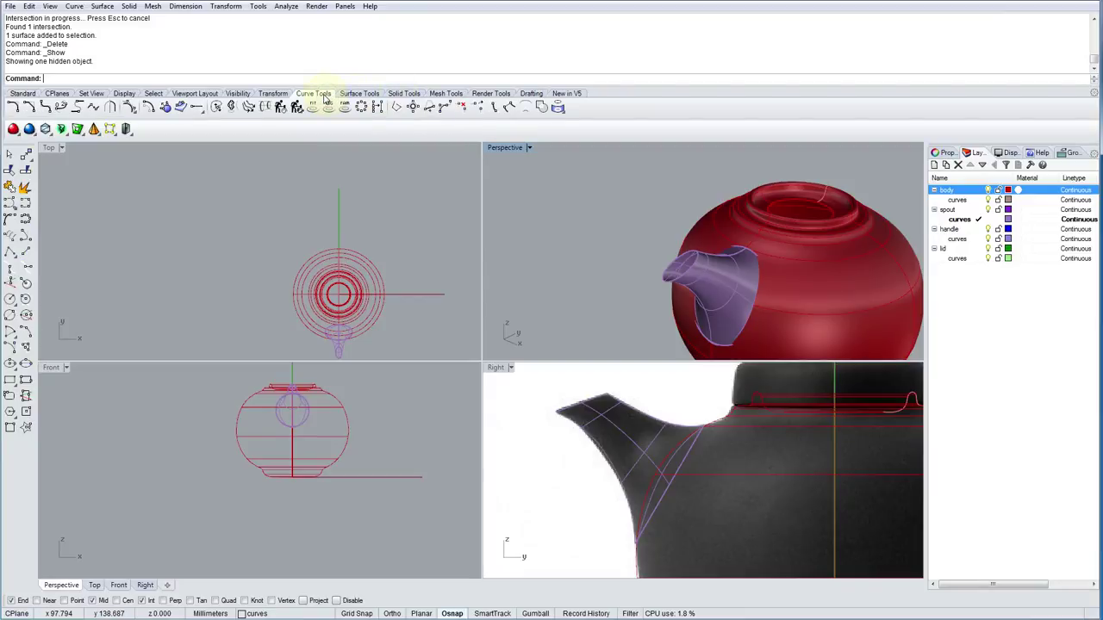
pyautogui.click(182, 107)
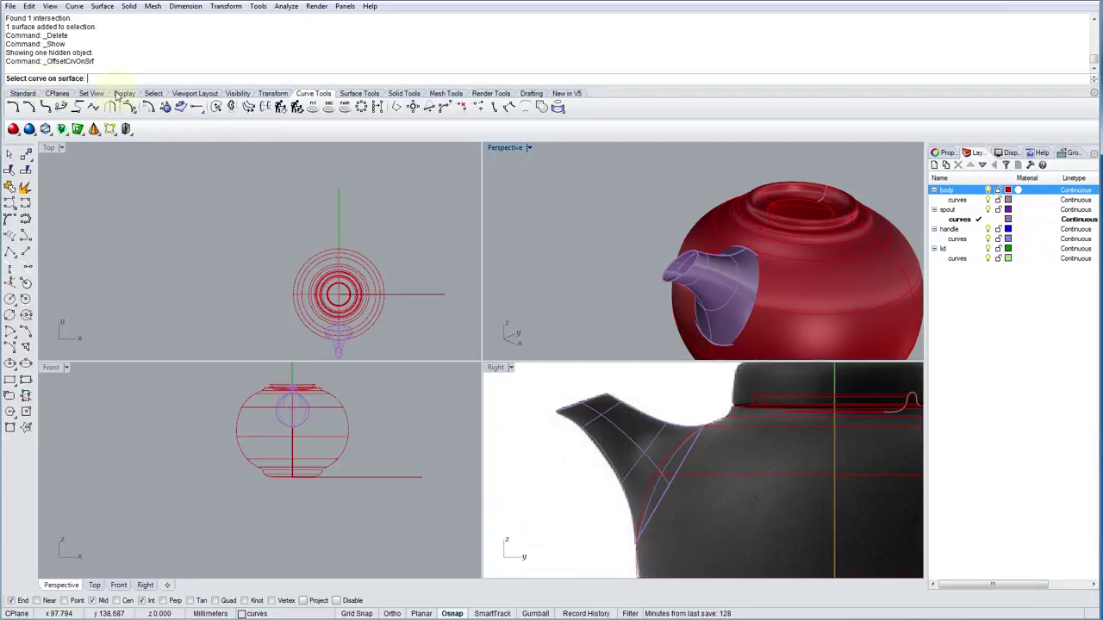
pyautogui.click(761, 289)
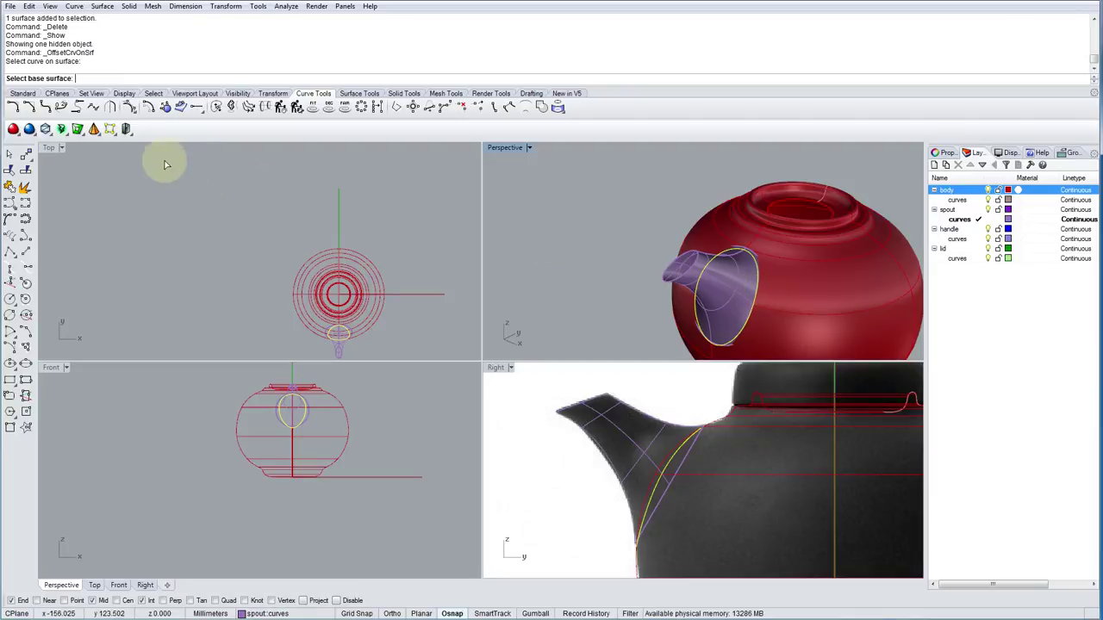
pyautogui.click(795, 320)
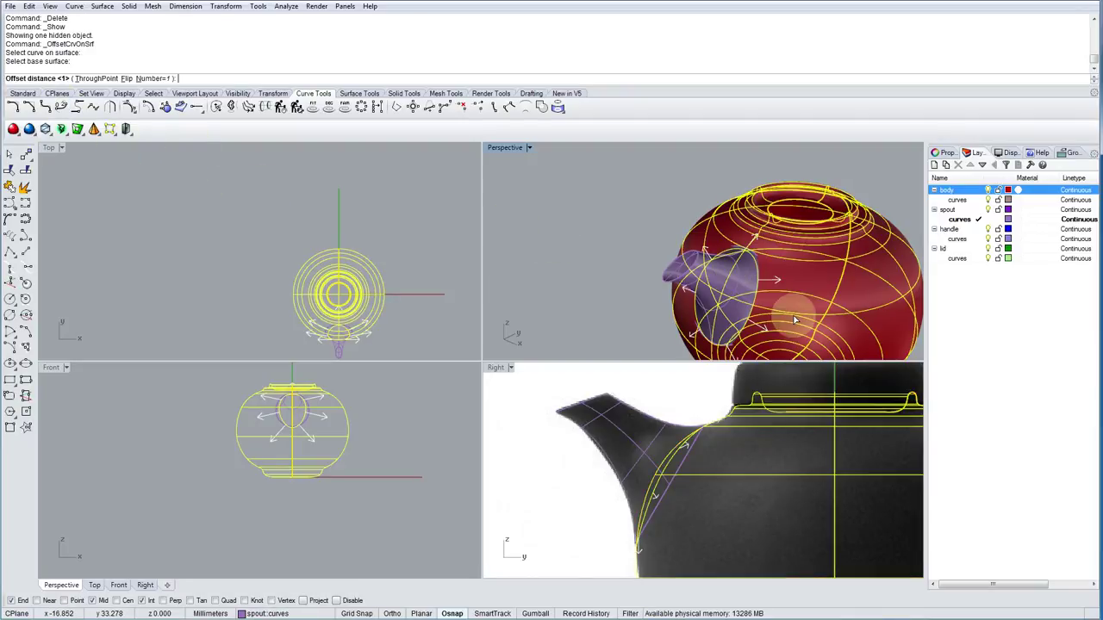
pyautogui.moveTo(763, 335); pyautogui.dragTo(884, 301, button='right')
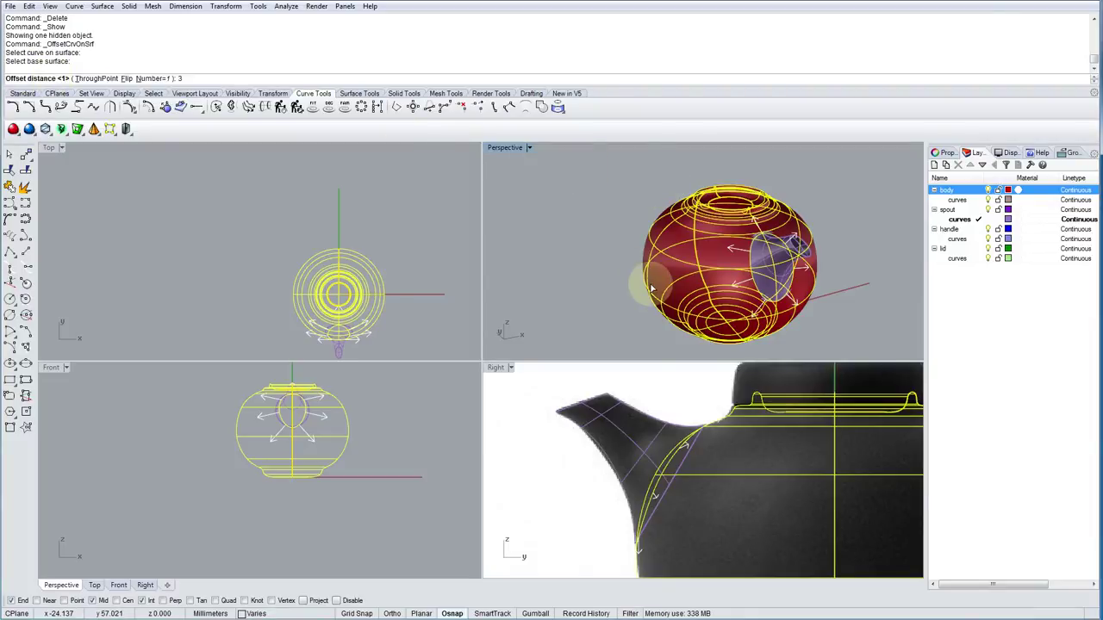
pyautogui.press('Return')
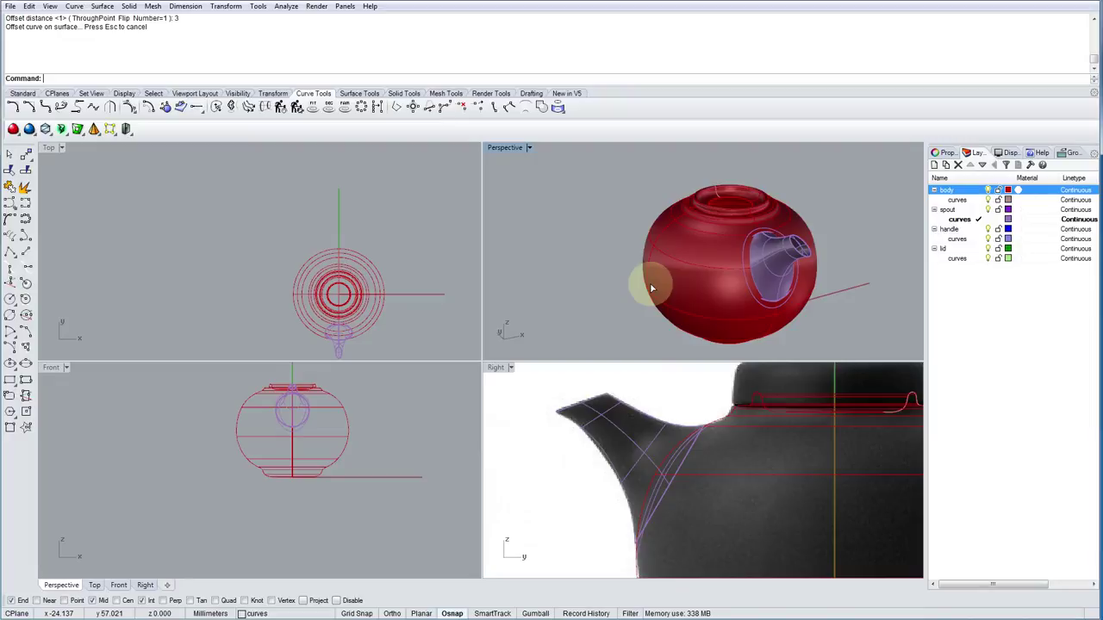
pyautogui.moveTo(725, 278)
pyautogui.mouseDown(button='right')
pyautogui.moveTo(807, 197)
pyautogui.moveTo(761, 278)
pyautogui.moveTo(701, 296)
pyautogui.moveTo(774, 275)
pyautogui.mouseUp(button='right')
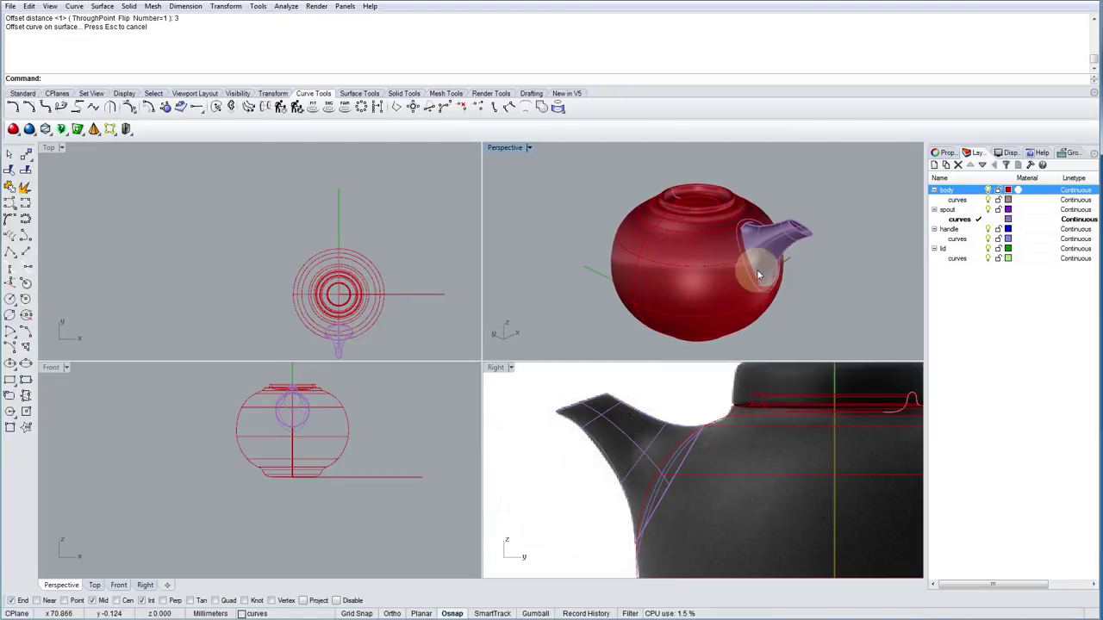
# Trim away the body surface inside the offset curve to open a hole at the spout's base.
pyautogui.click(765, 260)
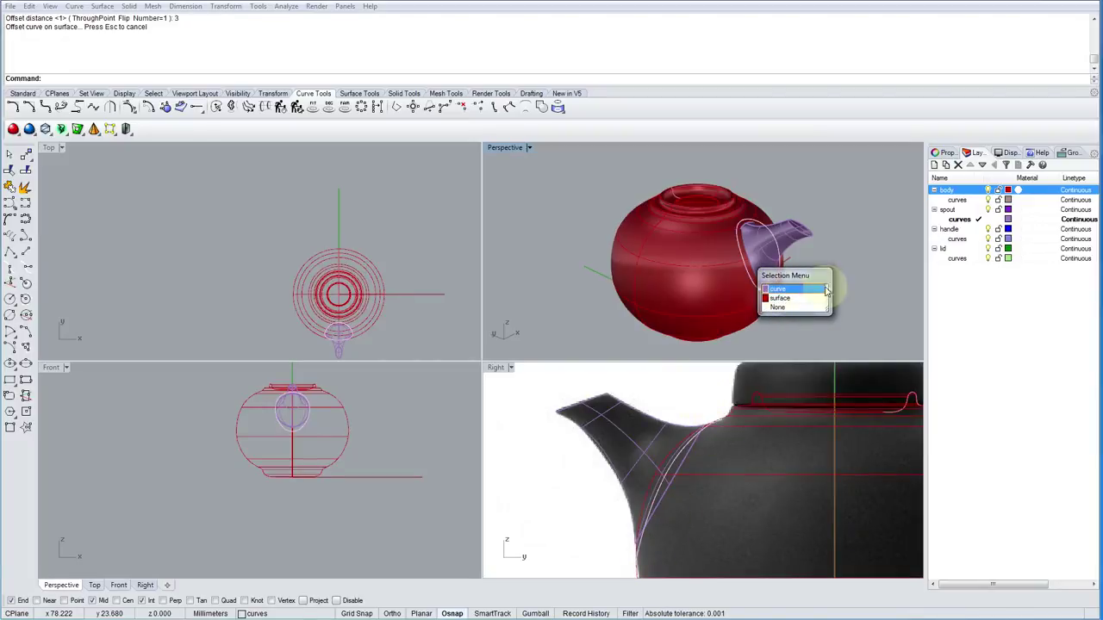
pyautogui.click(844, 313)
pyautogui.moveTo(845, 313); pyautogui.dragTo(677, 285, button='right')
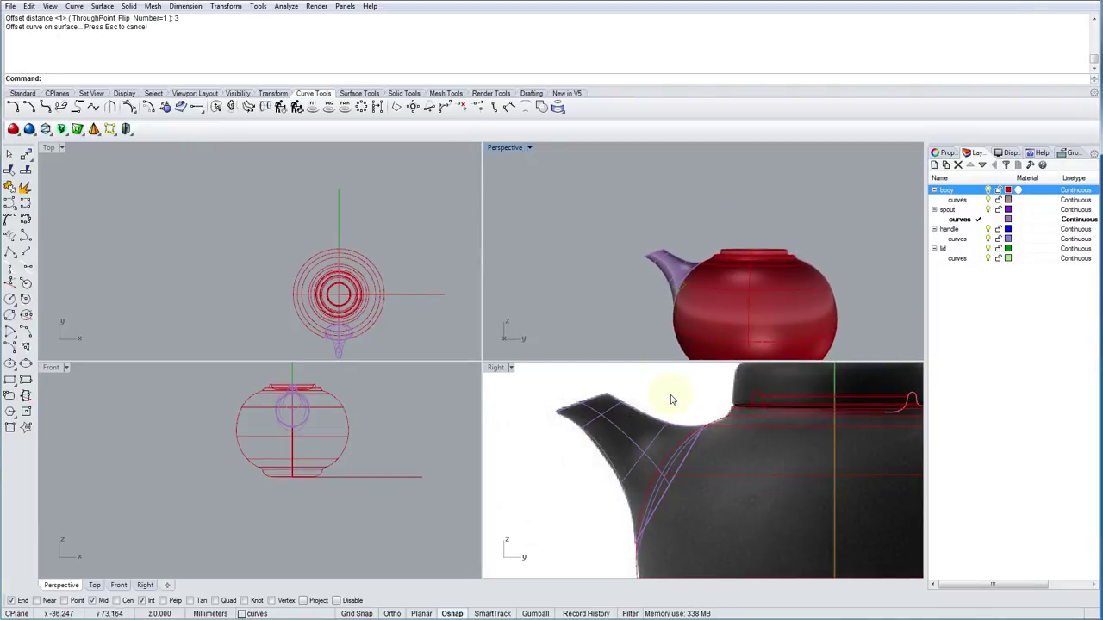
pyautogui.scroll(5, 726, 290)
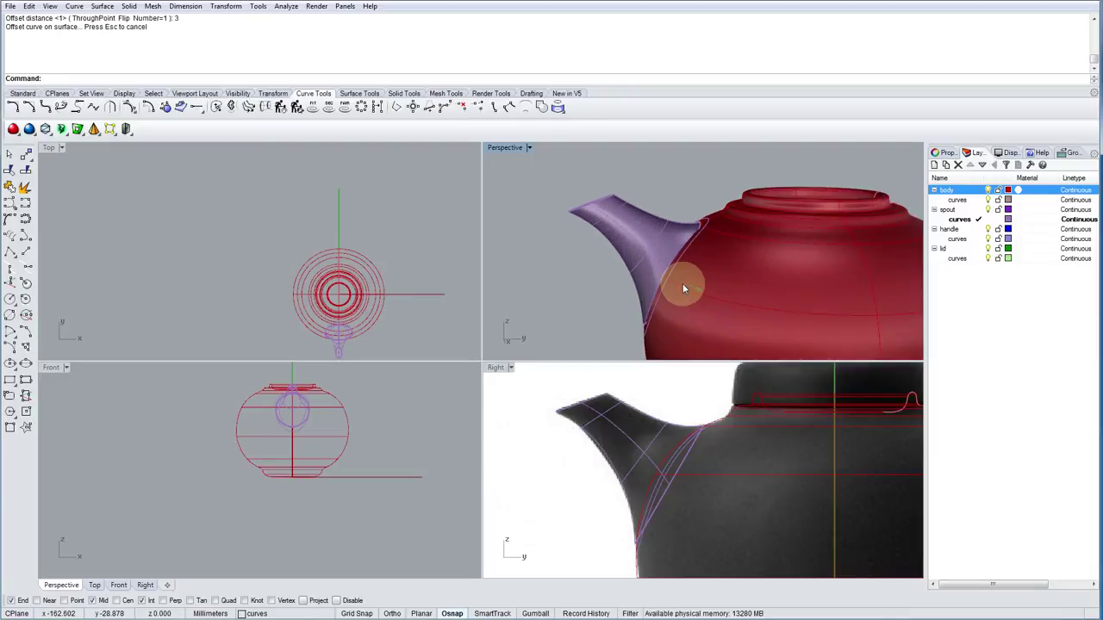
pyautogui.click(676, 270)
pyautogui.moveTo(679, 268); pyautogui.dragTo(731, 295, button='right')
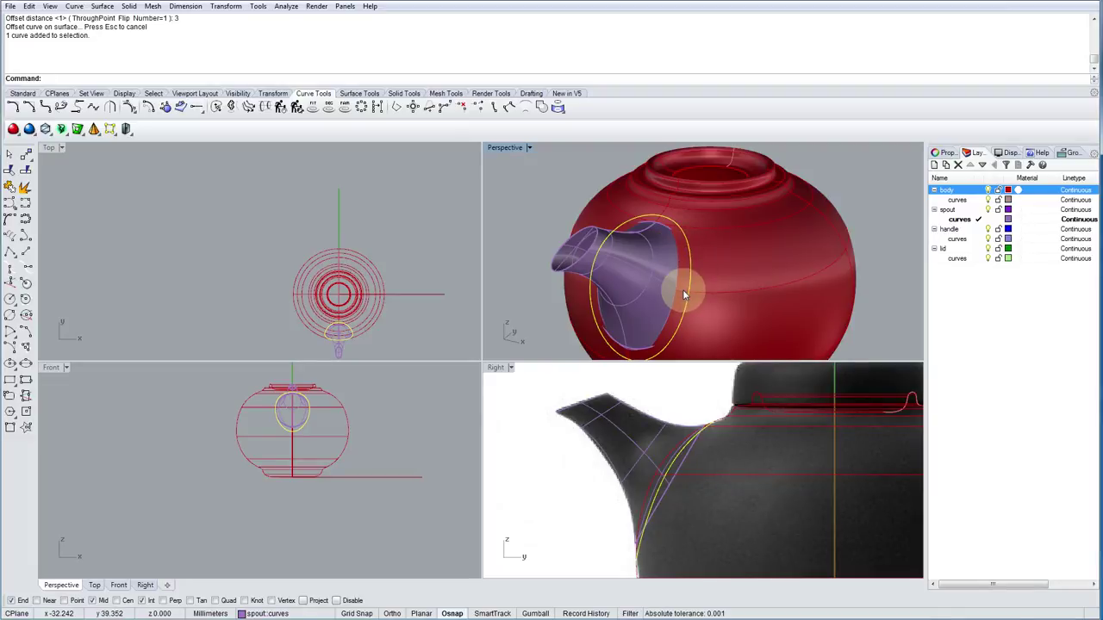
pyautogui.click(10, 173)
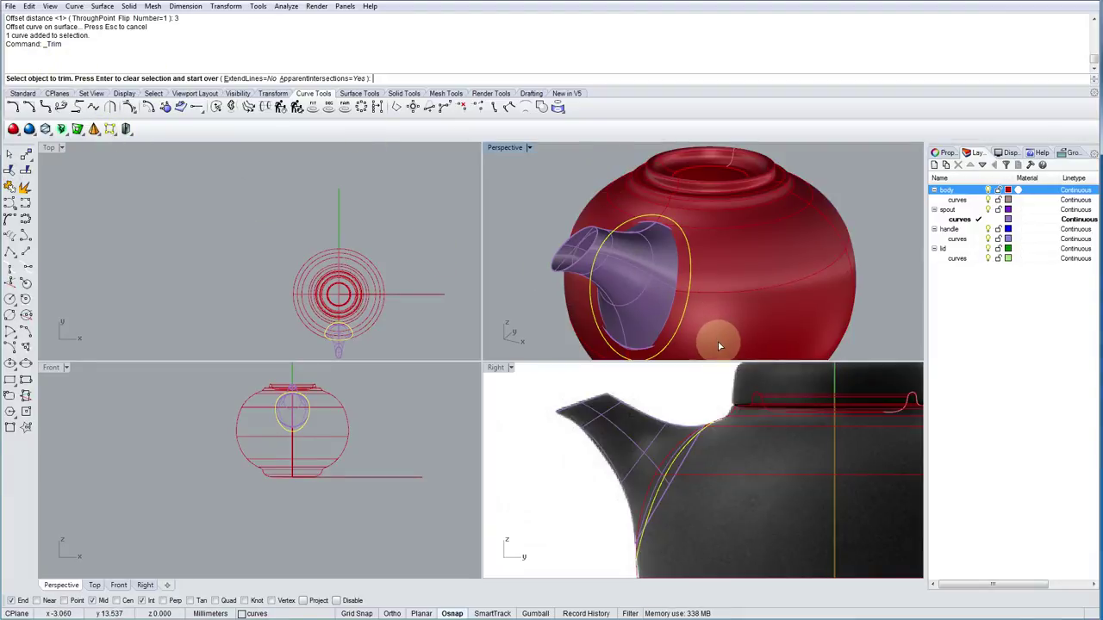
pyautogui.click(681, 296)
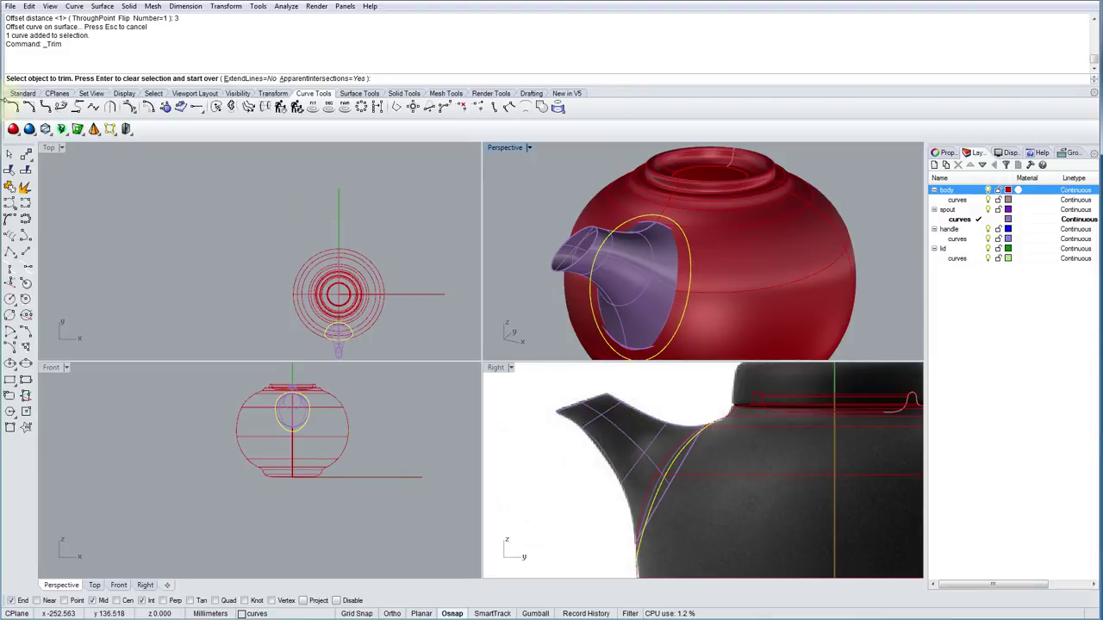
pyautogui.scroll(3, 668, 289)
pyautogui.scroll(-5, 709, 308)
pyautogui.scroll(5, 707, 304)
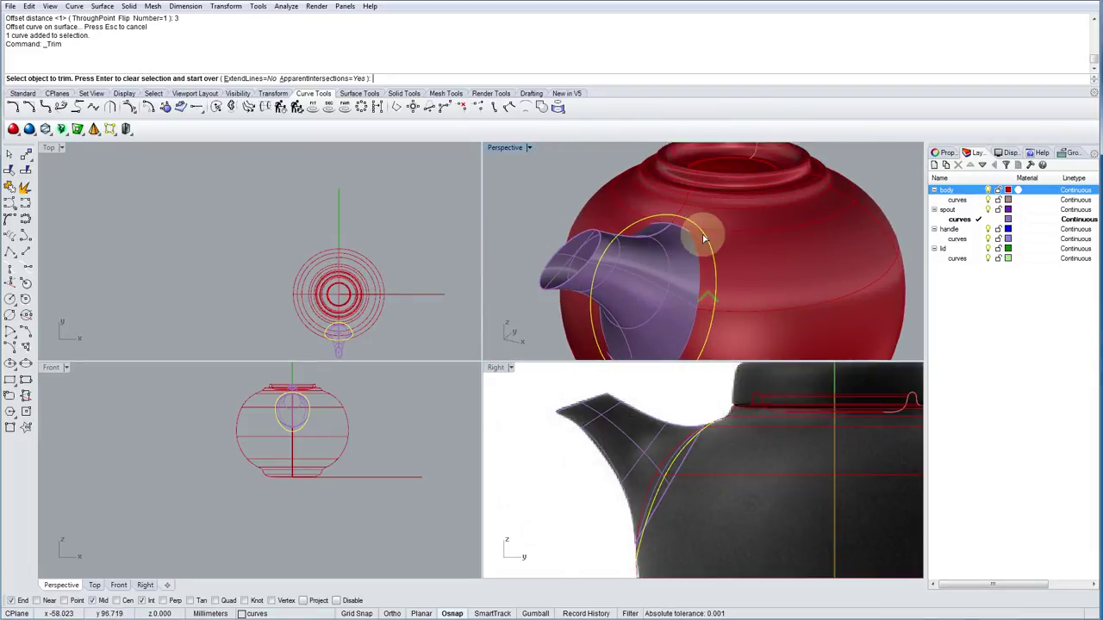
pyautogui.scroll(2, 708, 315)
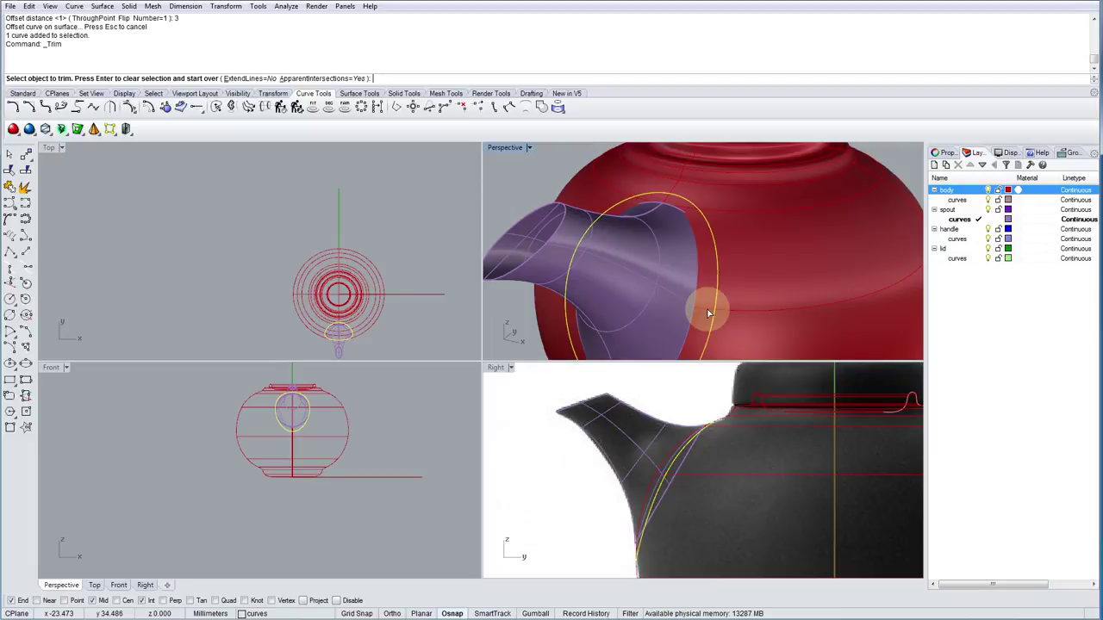
pyautogui.click(707, 315)
pyautogui.scroll(-3, 708, 314)
pyautogui.moveTo(678, 302); pyautogui.dragTo(726, 287, button='right')
pyautogui.moveTo(813, 290); pyautogui.dragTo(726, 319, button='right')
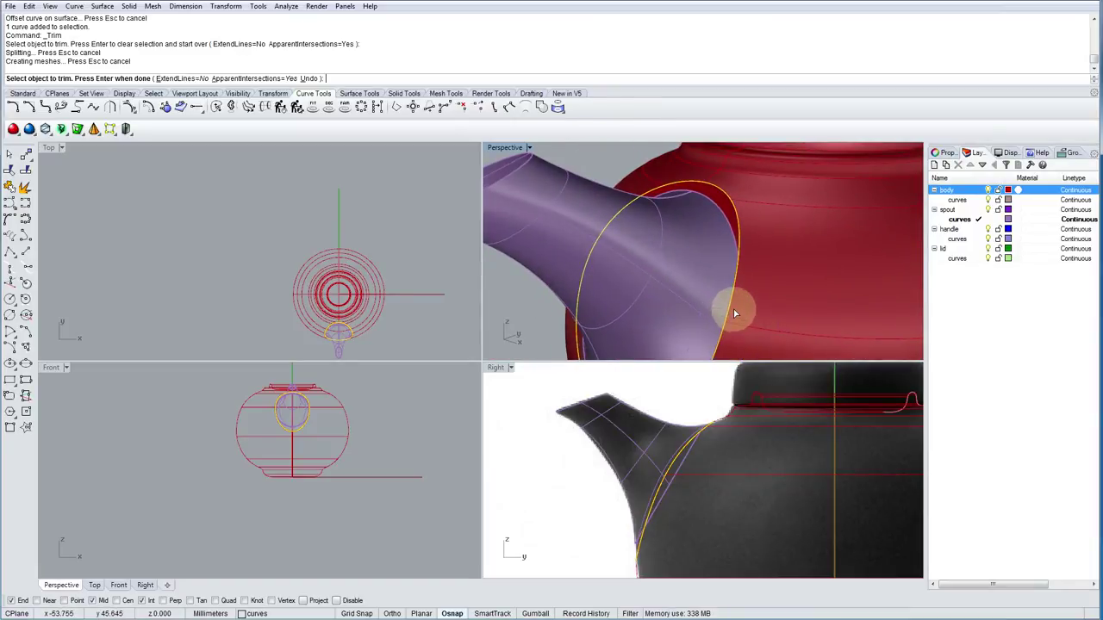
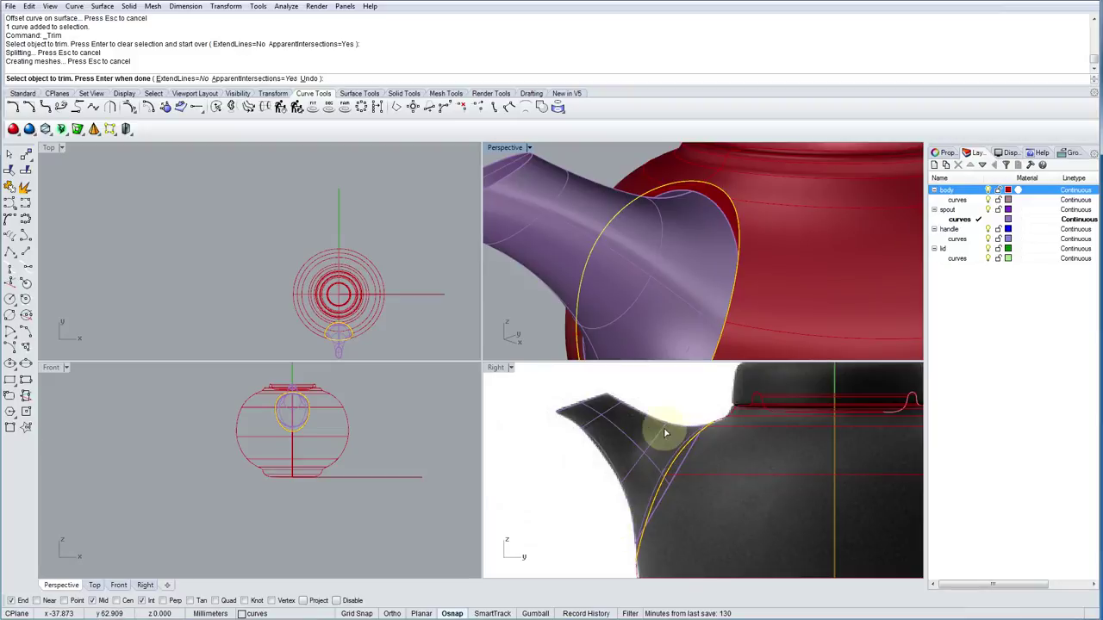
# Try to trim at the upper spout joint in the Right view and end the Trim command.
pyautogui.click(698, 396)
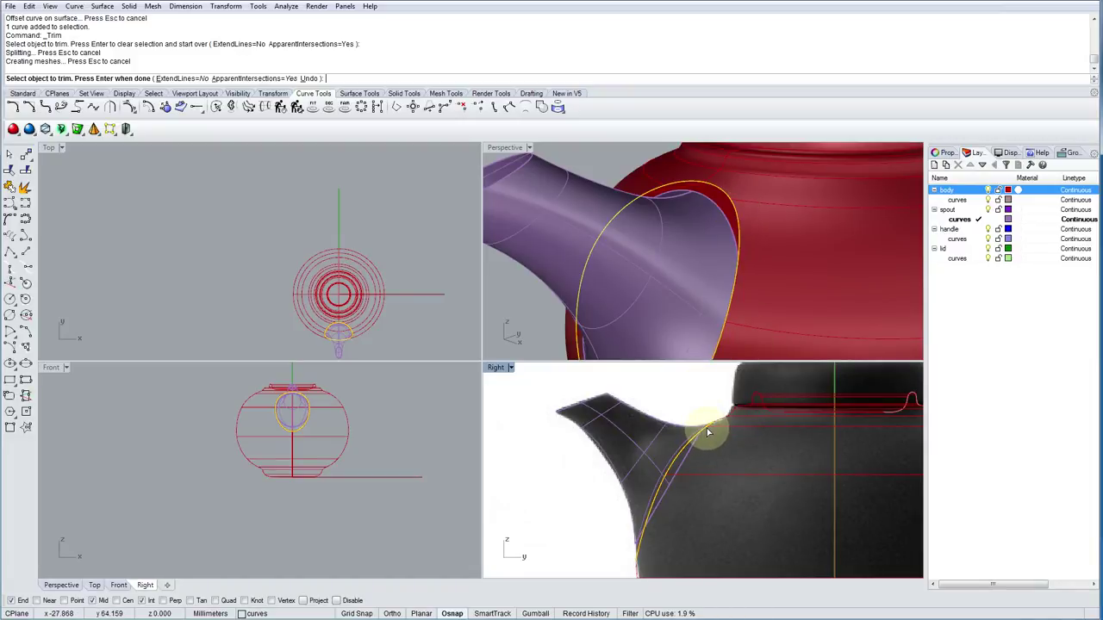
pyautogui.click(707, 428)
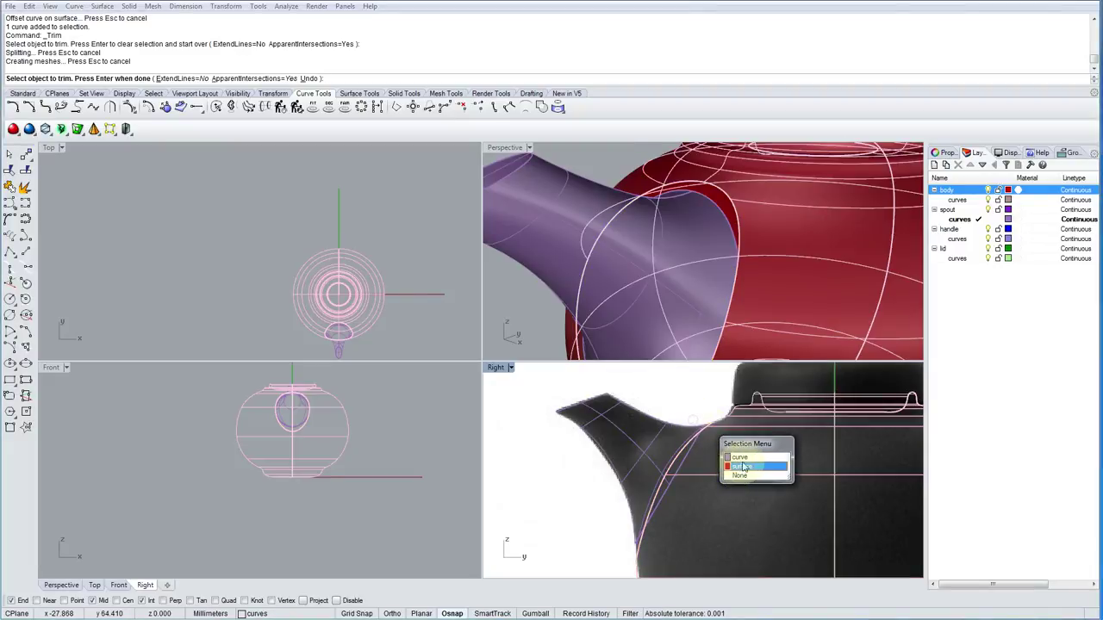
pyautogui.click(692, 433)
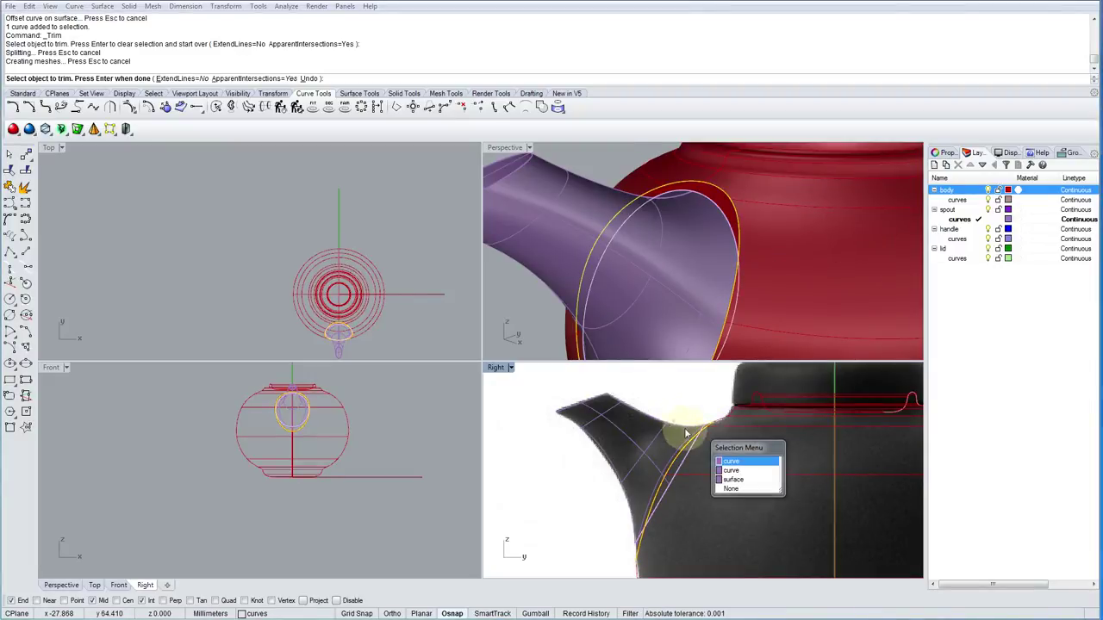
pyautogui.press('Return')
pyautogui.click(691, 437)
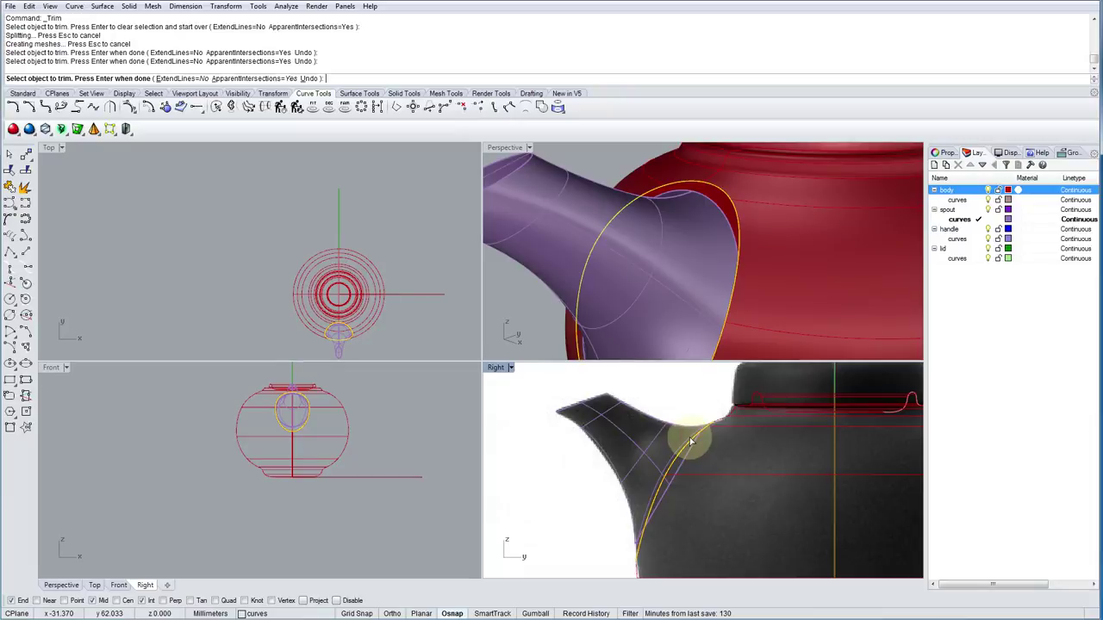
pyautogui.rightClick(692, 441)
# Move the offset curve outward from the body in the Right view so it crosses the spout.
pyautogui.click(695, 369)
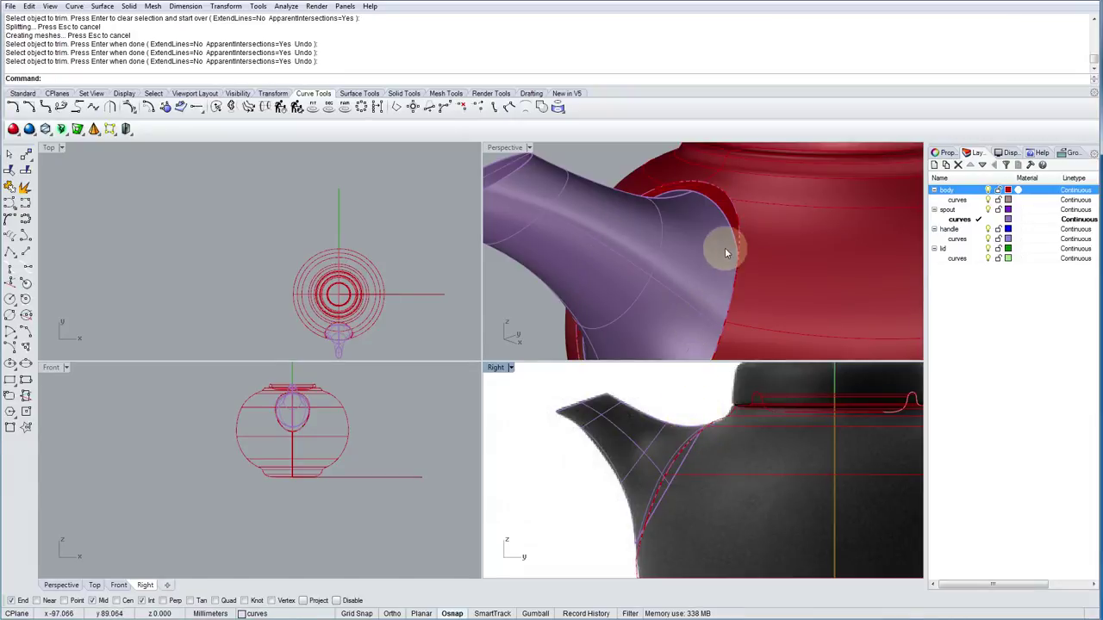
pyautogui.click(739, 225)
pyautogui.click(763, 256)
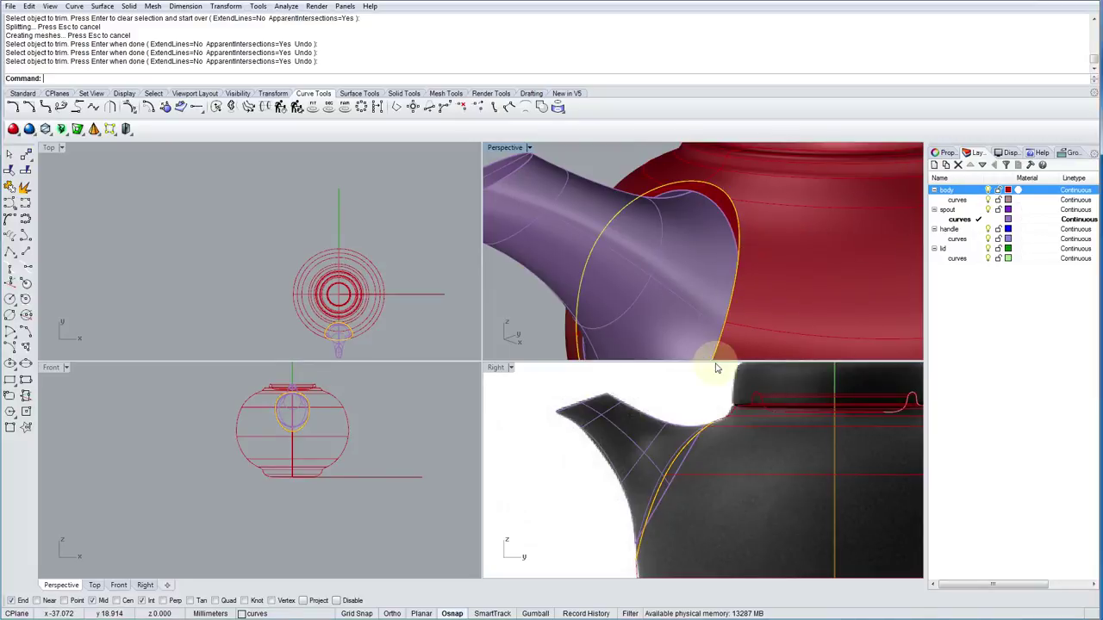
pyautogui.scroll(3, 677, 459)
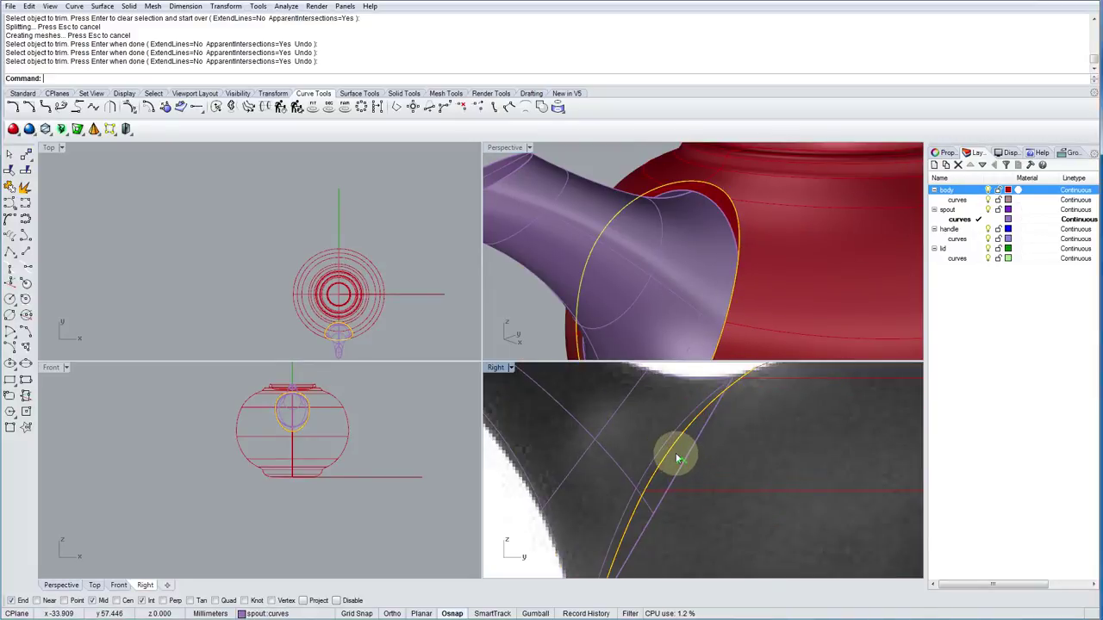
pyautogui.moveTo(673, 452); pyautogui.dragTo(617, 422)
pyautogui.scroll(-3, 617, 422)
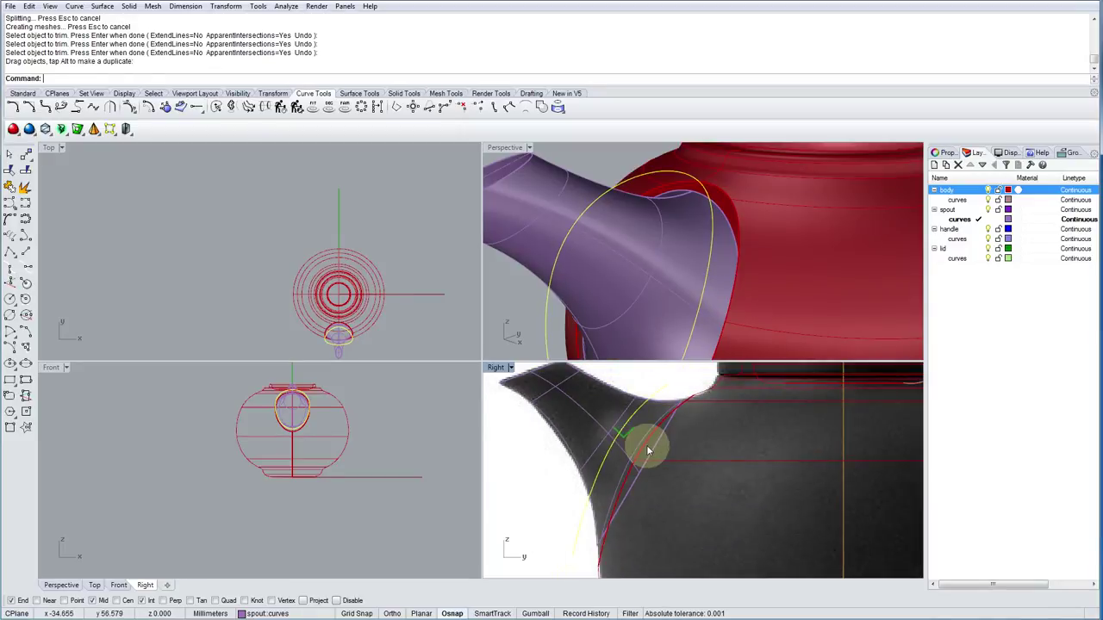
# Shift the moved offset curve slightly back toward the body in the Right view.
pyautogui.click(620, 248)
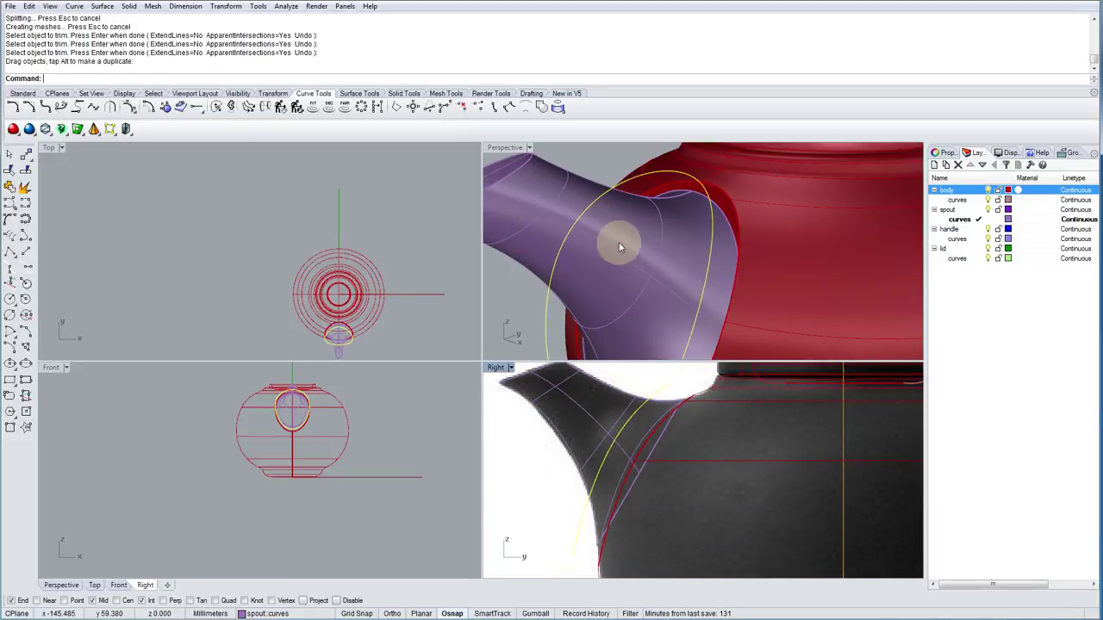
pyautogui.moveTo(618, 200); pyautogui.dragTo(632, 323, button='right')
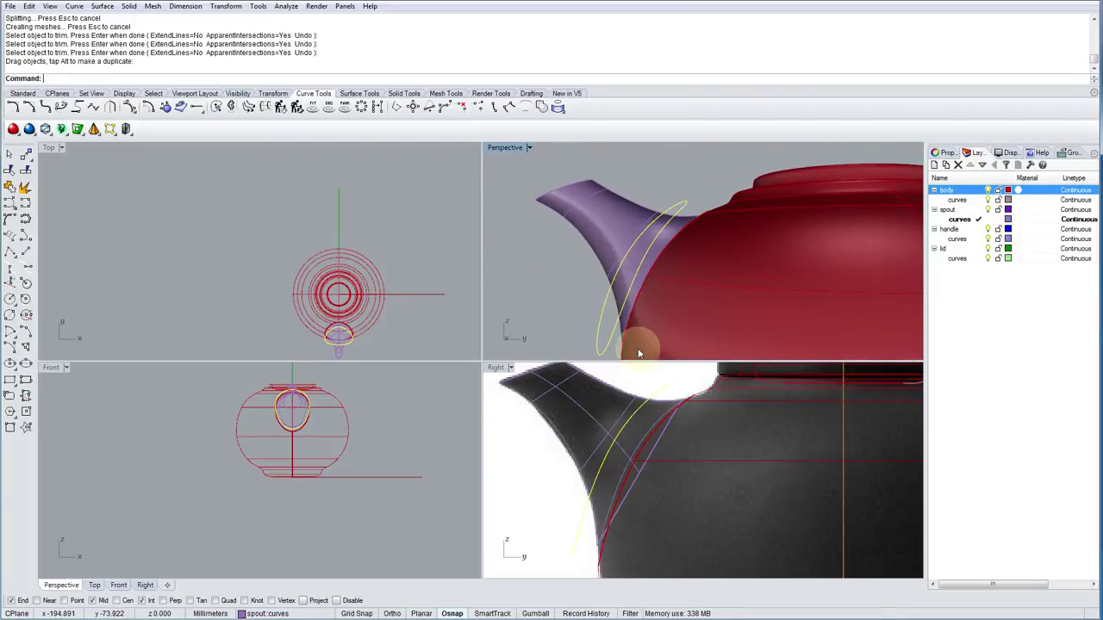
pyautogui.scroll(3, 577, 546)
pyautogui.moveTo(576, 538); pyautogui.dragTo(583, 543)
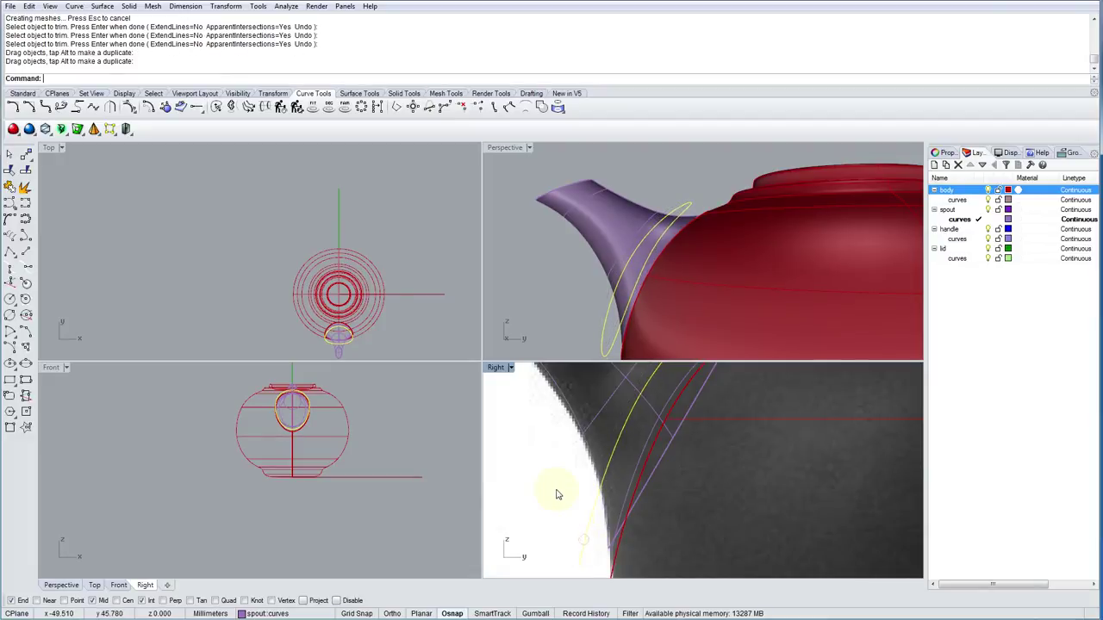
pyautogui.scroll(-5, 558, 494)
pyautogui.moveTo(614, 264); pyautogui.dragTo(655, 248, button='right')
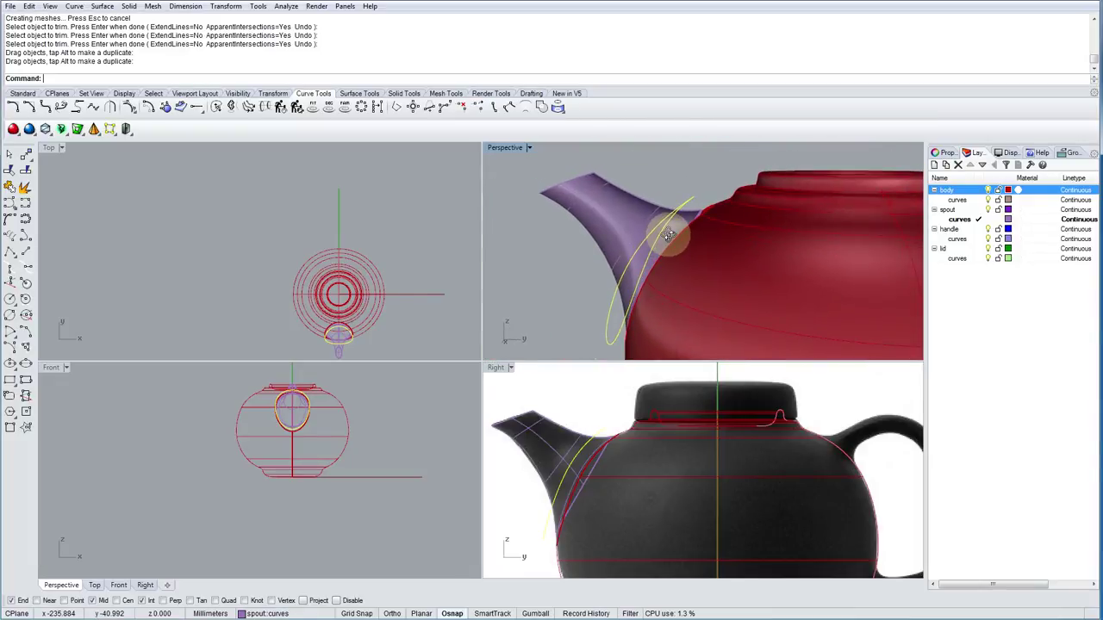
# Trim off the spout's base with the moved curve in the Right view, using ApparentIntersections=Yes.
pyautogui.click(8, 170)
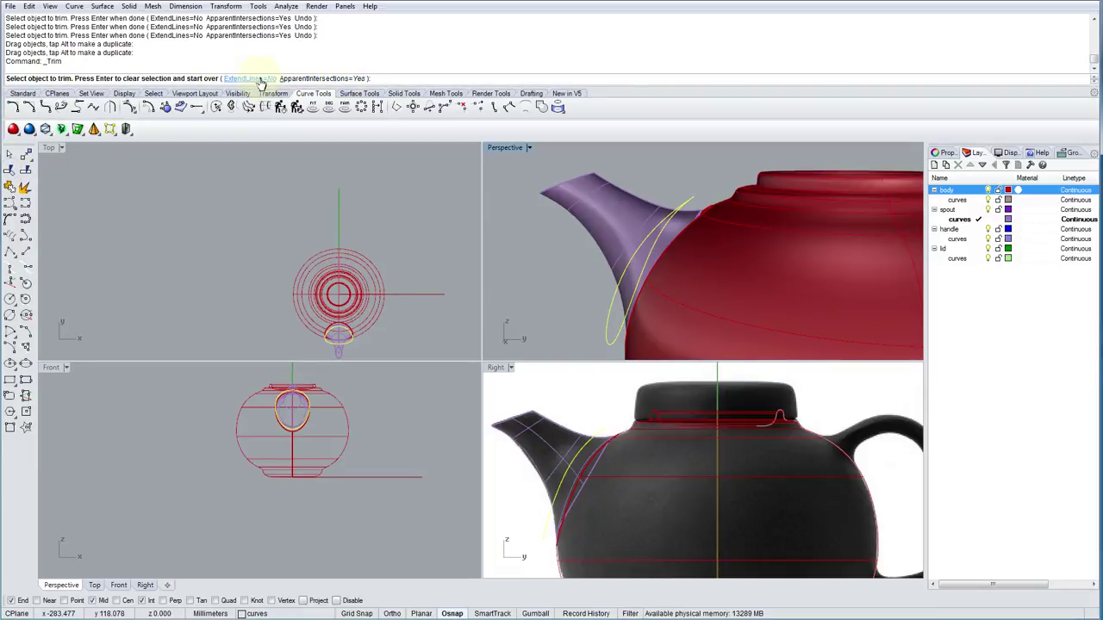
pyautogui.click(315, 79)
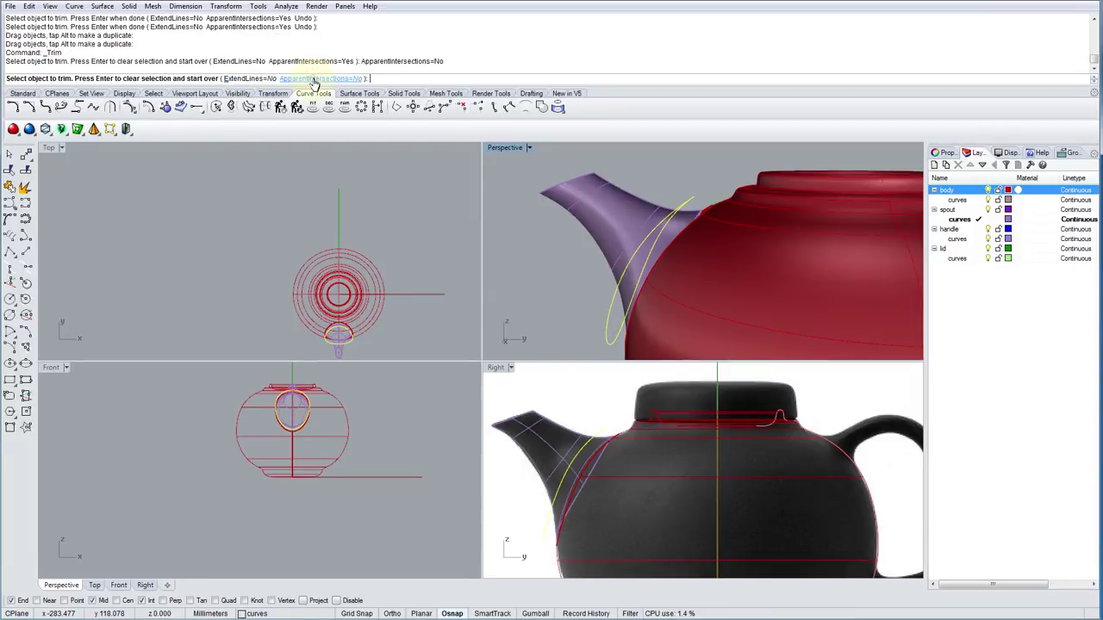
pyautogui.click(314, 80)
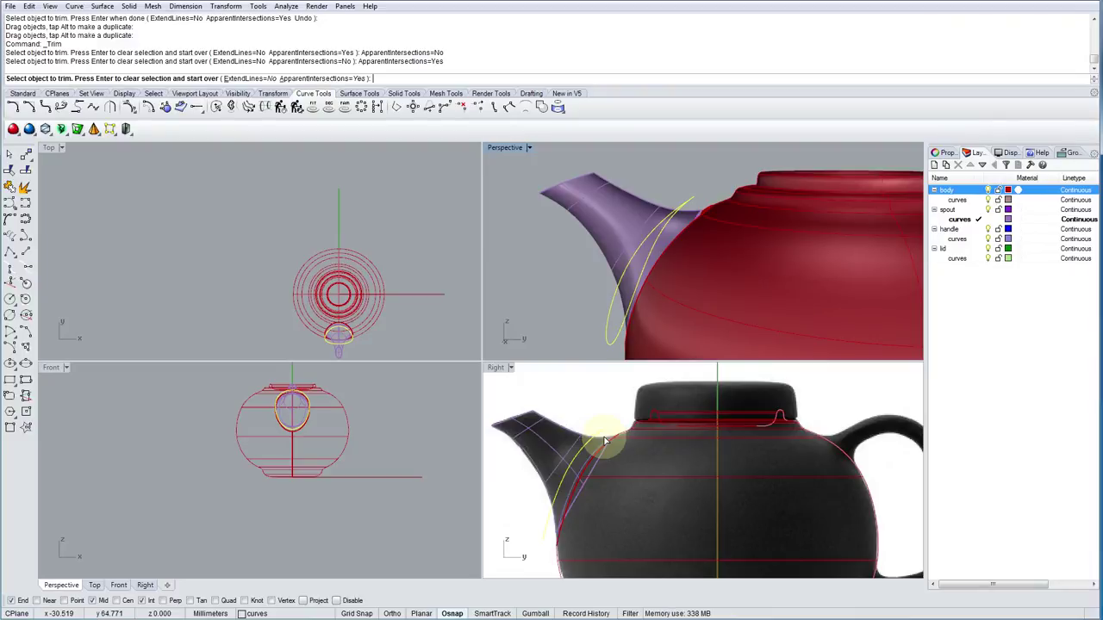
pyautogui.scroll(5, 572, 470)
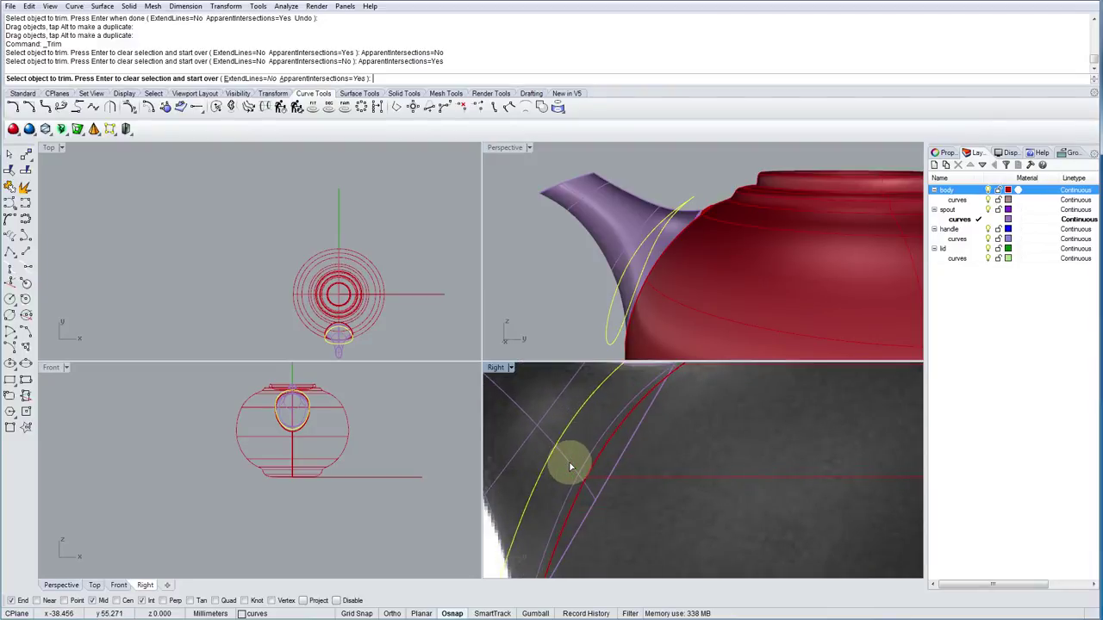
pyautogui.click(570, 467)
pyautogui.moveTo(638, 269); pyautogui.dragTo(657, 257, button='right')
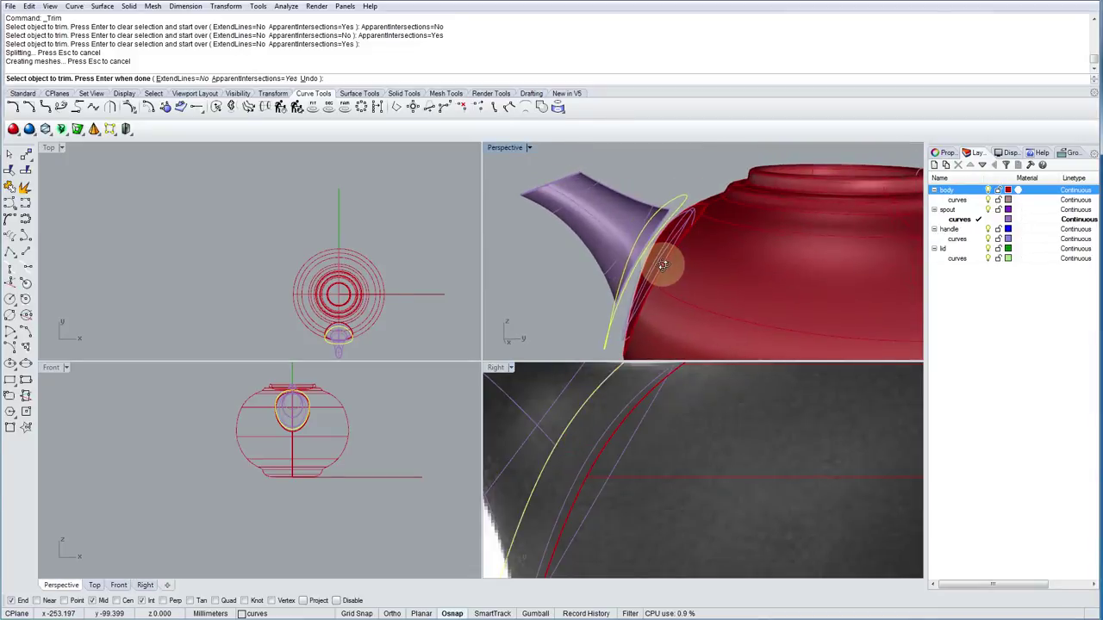
# End the trim and delete the moved offset curve used to cut the spout.
pyautogui.press('Return')
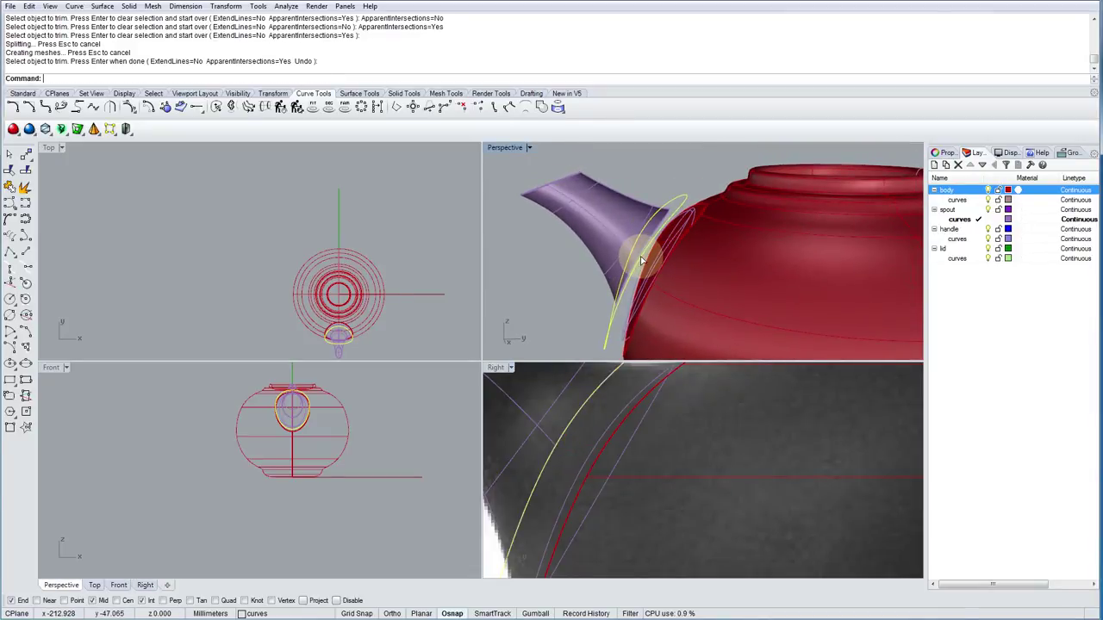
pyautogui.press('Delete')
pyautogui.moveTo(653, 249); pyautogui.dragTo(781, 224, button='right')
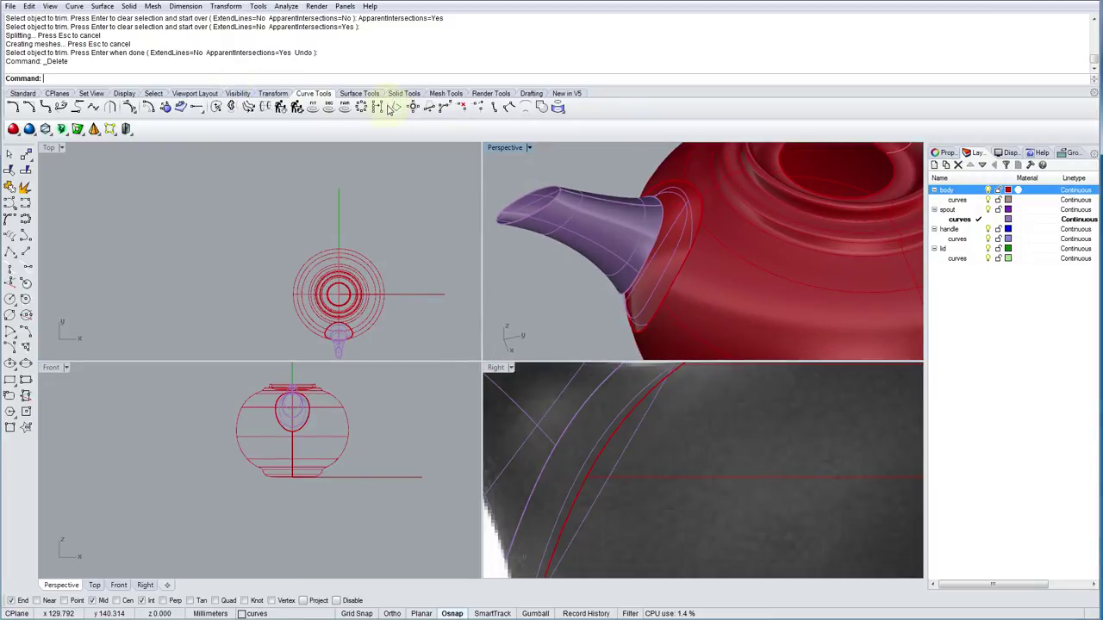
# Start a surface blend between the spout's trimmed base edge and the edge of the opening in the body.
pyautogui.click(357, 94)
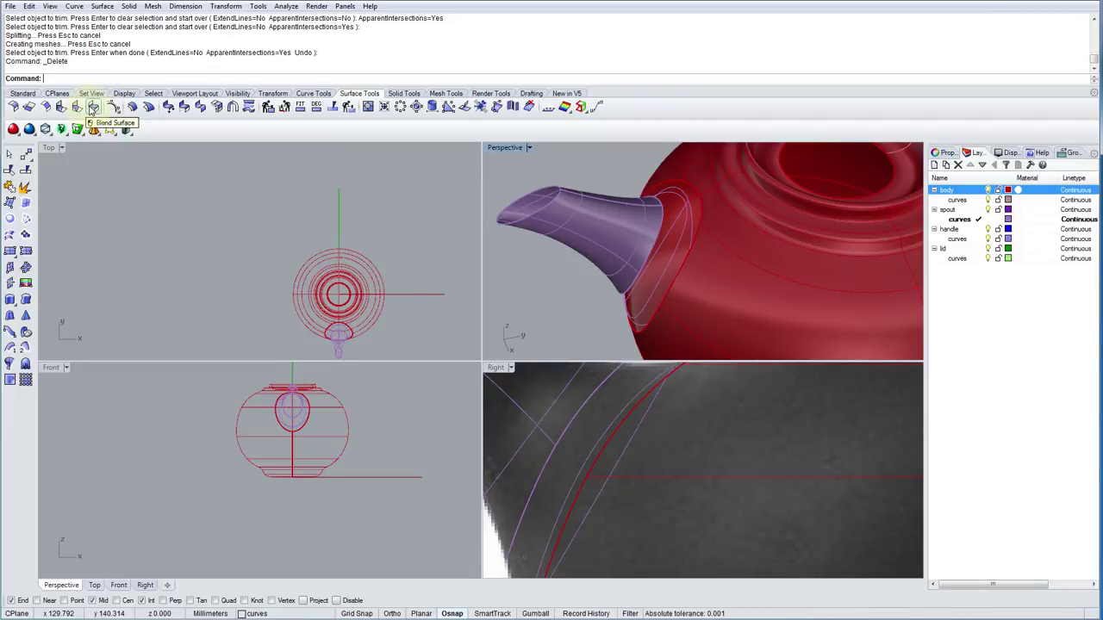
pyautogui.click(93, 107)
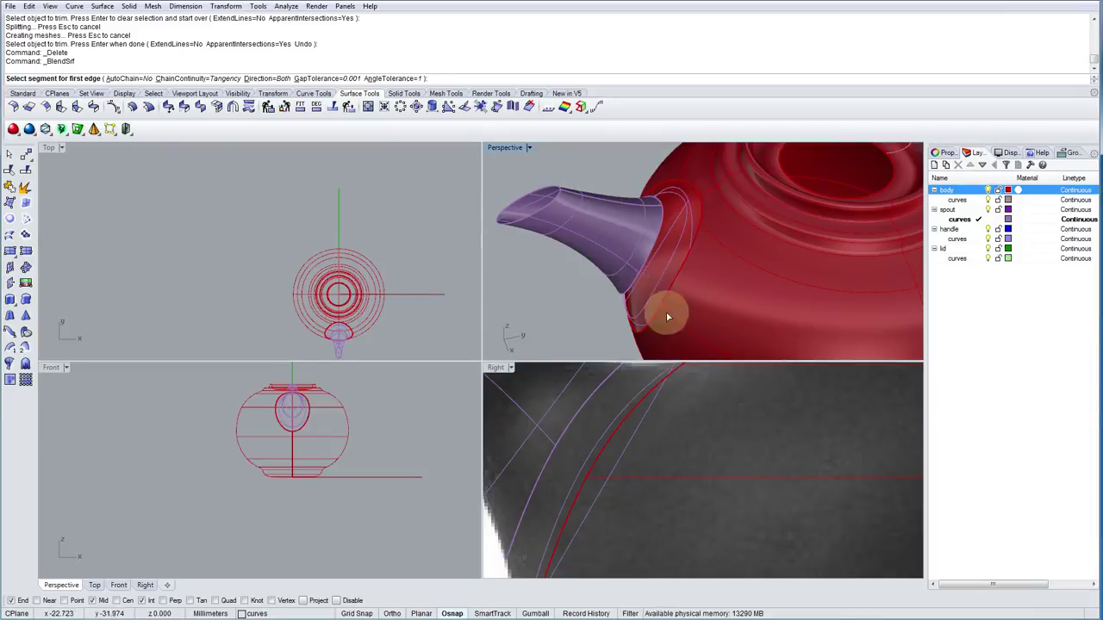
pyautogui.scroll(-5, 668, 398)
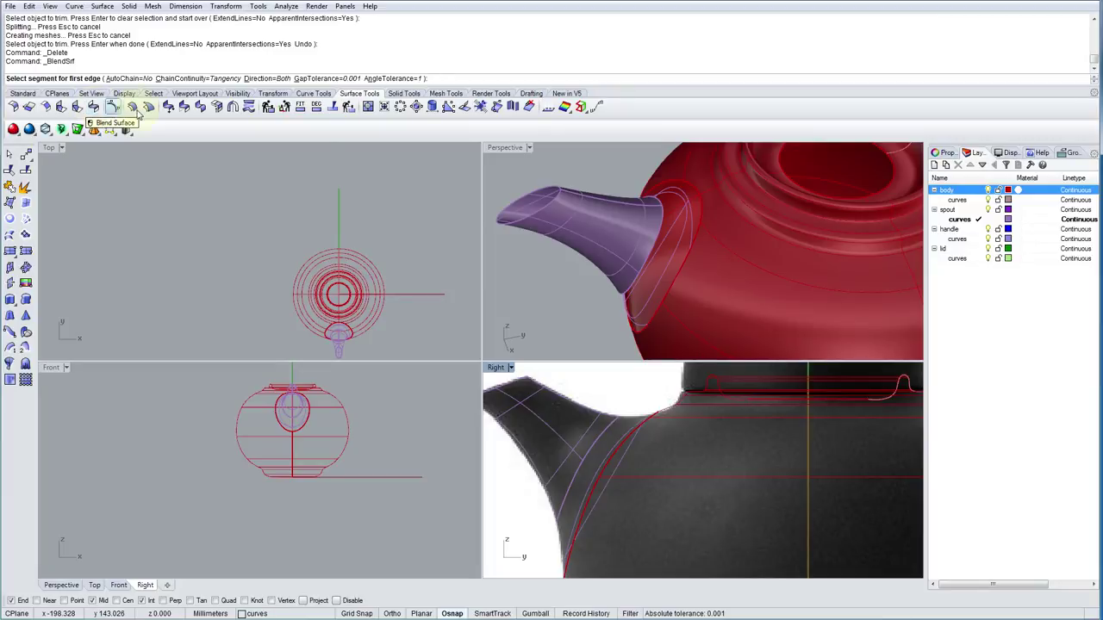
pyautogui.moveTo(665, 231); pyautogui.dragTo(665, 249, button='right')
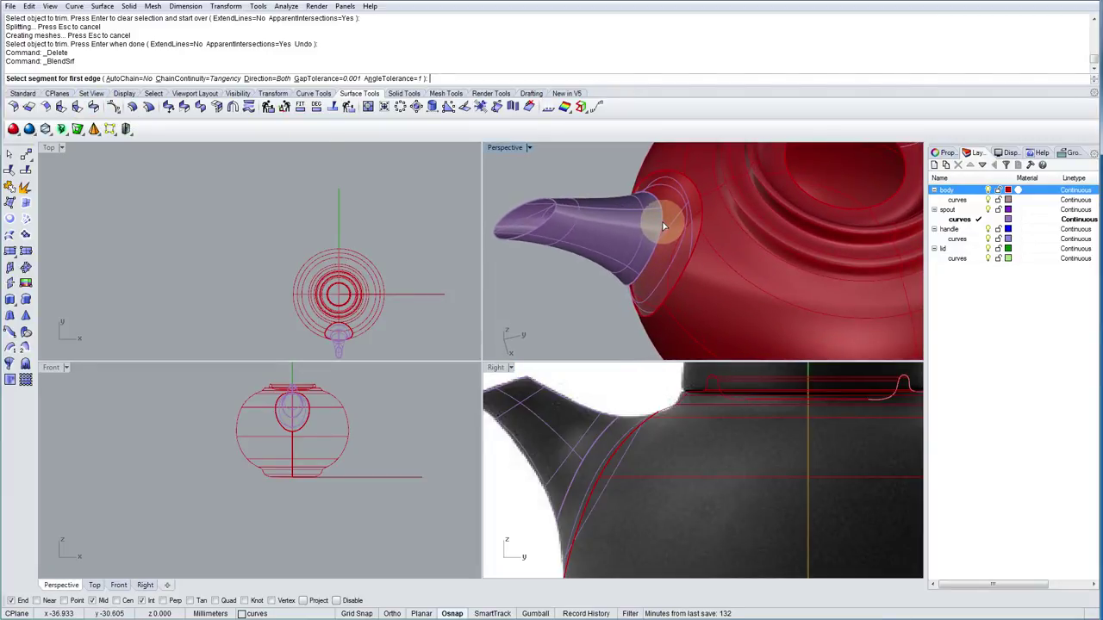
pyautogui.click(663, 227)
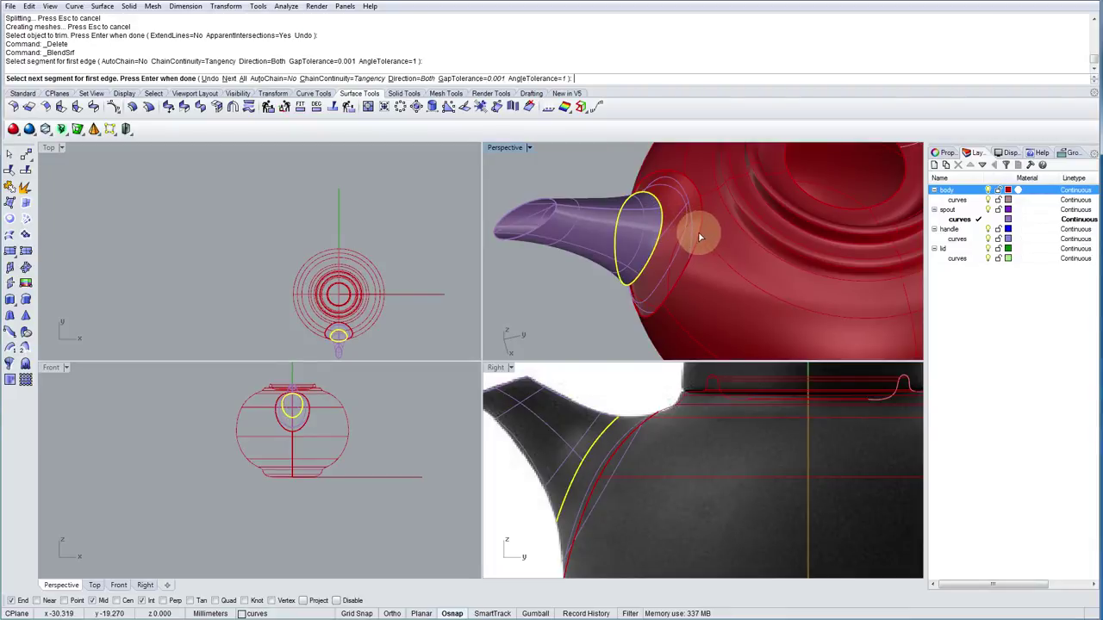
pyautogui.click(699, 243)
pyautogui.moveTo(699, 243); pyautogui.dragTo(672, 245, button='right')
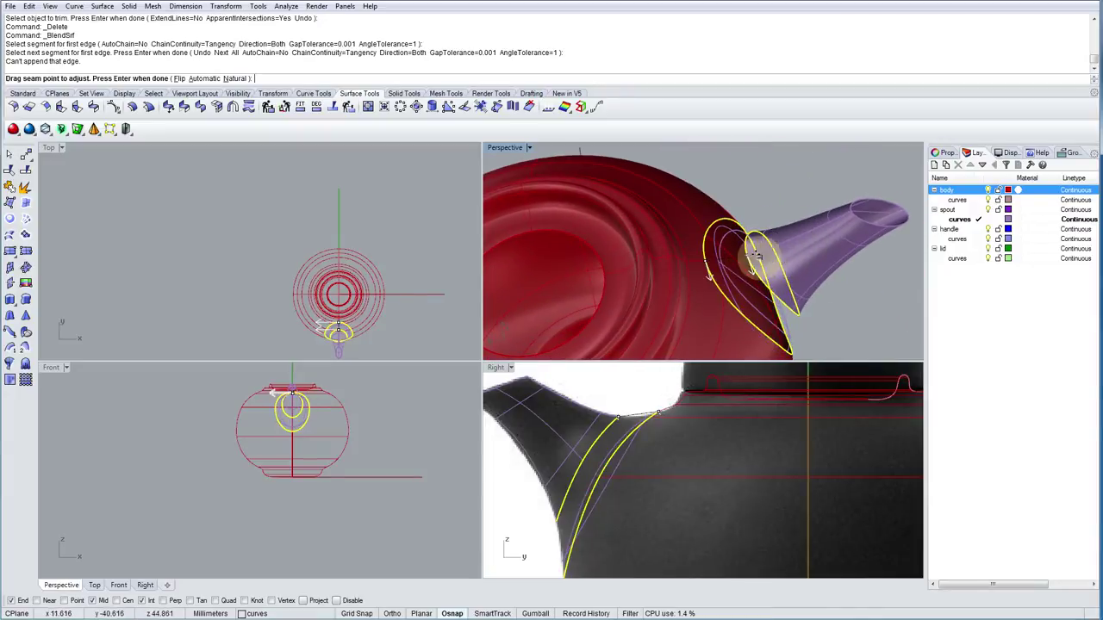
# Align the seam points of both blend edges at the top of the joint and accept them.
pyautogui.click(727, 266)
pyautogui.moveTo(726, 265); pyautogui.dragTo(699, 261)
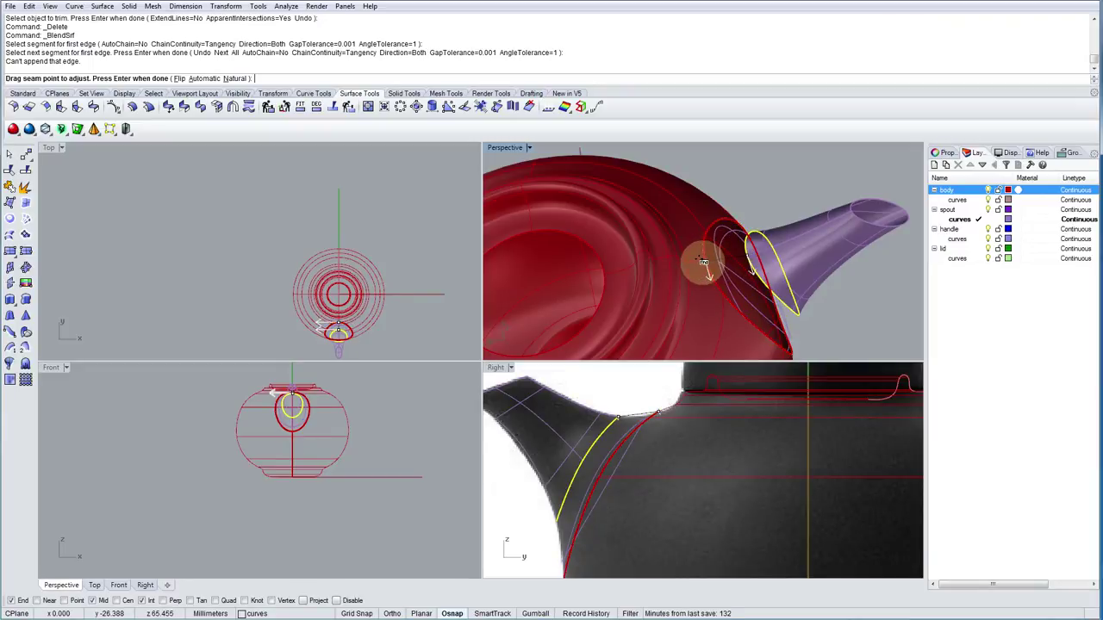
pyautogui.moveTo(704, 262); pyautogui.dragTo(752, 273)
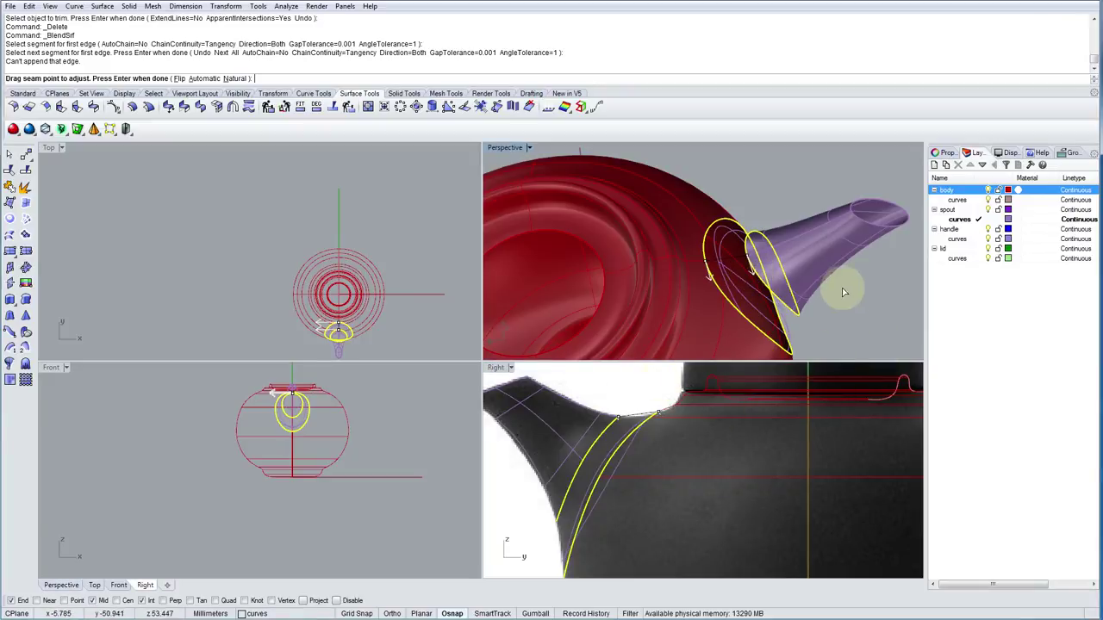
pyautogui.moveTo(797, 309); pyautogui.dragTo(747, 204, button='right')
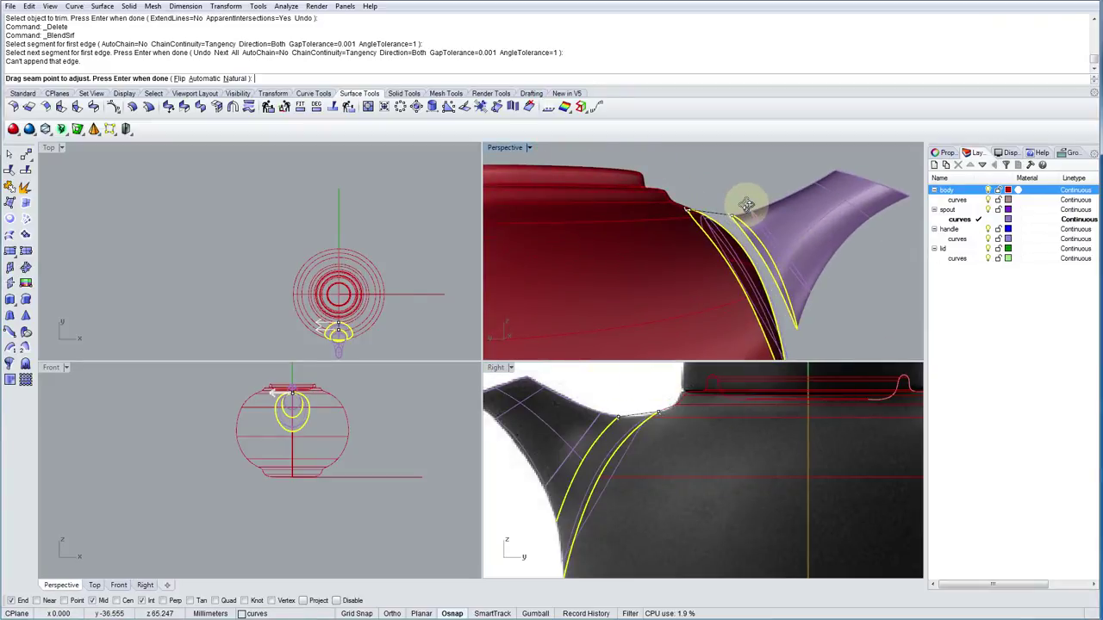
pyautogui.rightClick(747, 204)
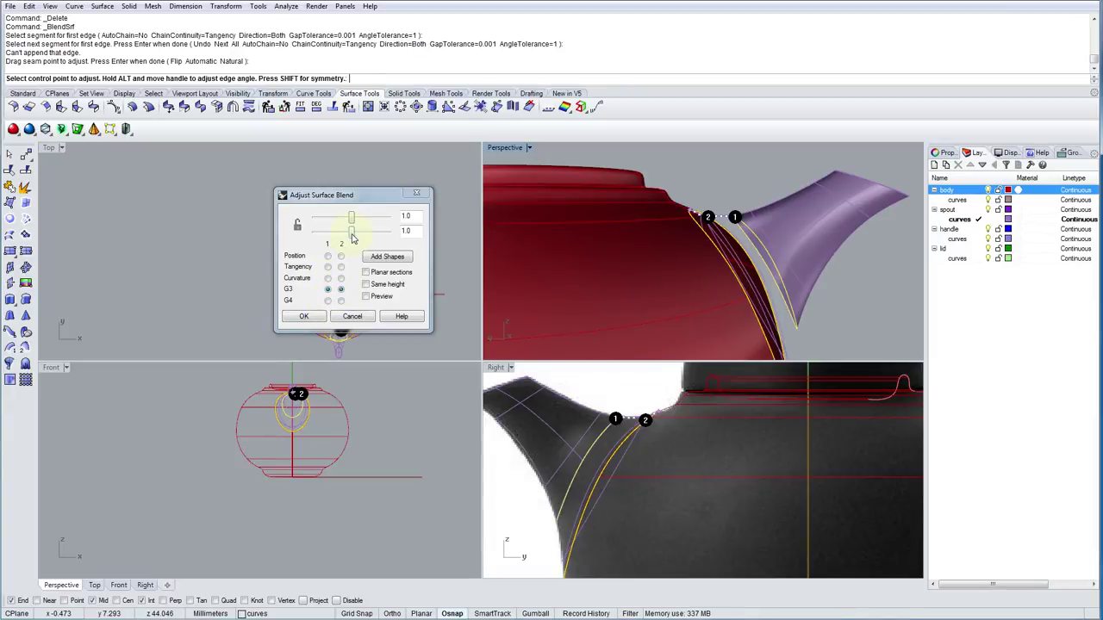
# Adjust the blend's bulge at the body edge to 1.149 and create the blend surface.
pyautogui.moveTo(352, 238); pyautogui.dragTo(347, 238)
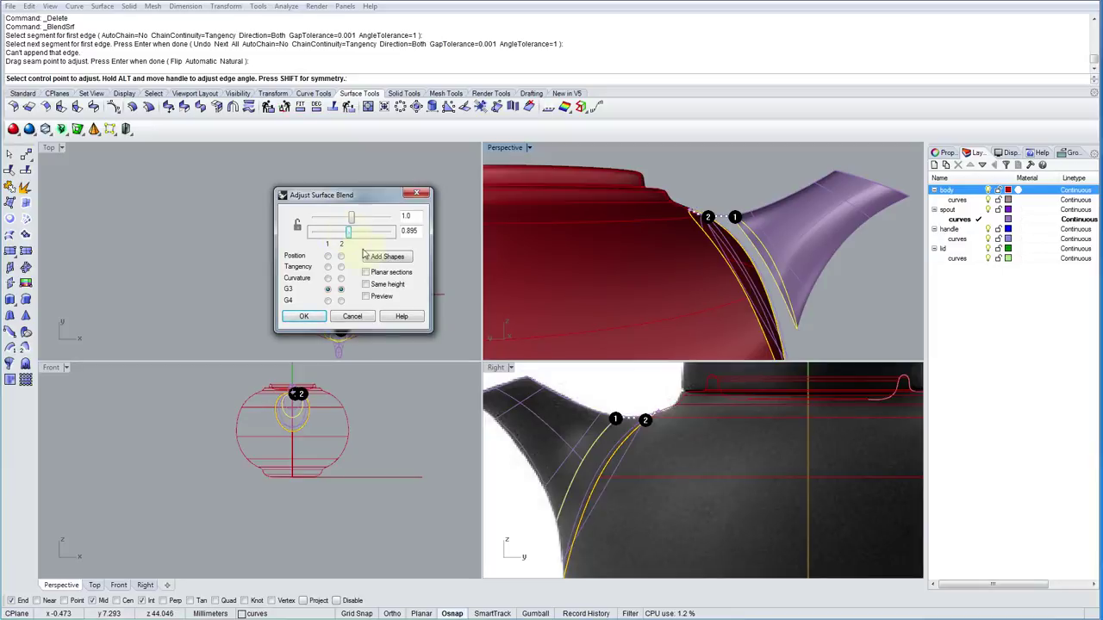
pyautogui.scroll(5, 689, 439)
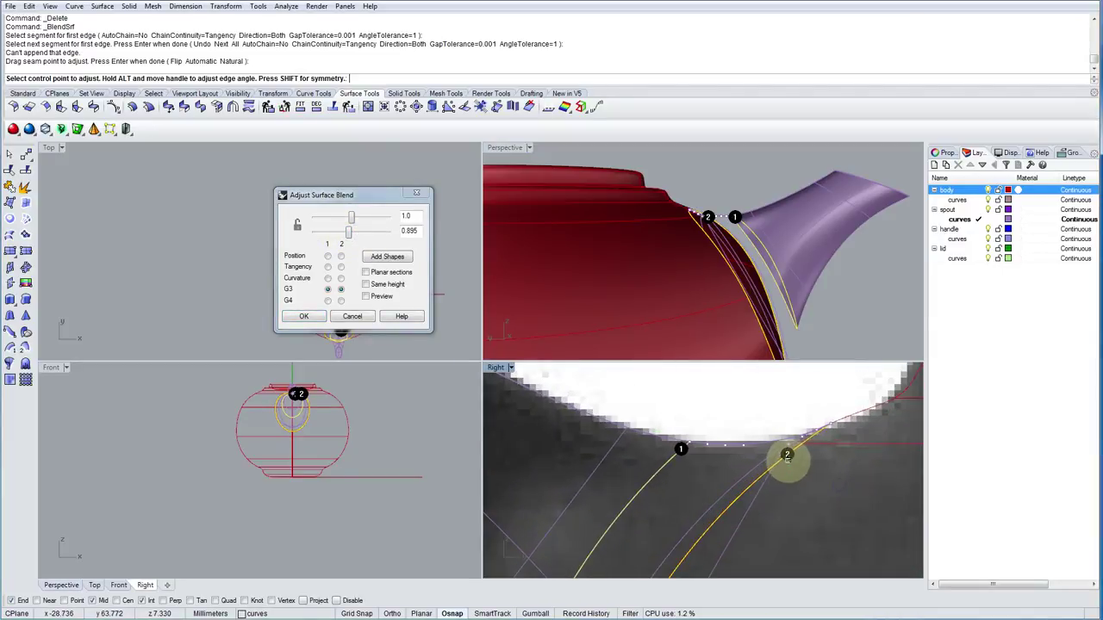
pyautogui.moveTo(349, 232); pyautogui.dragTo(332, 239)
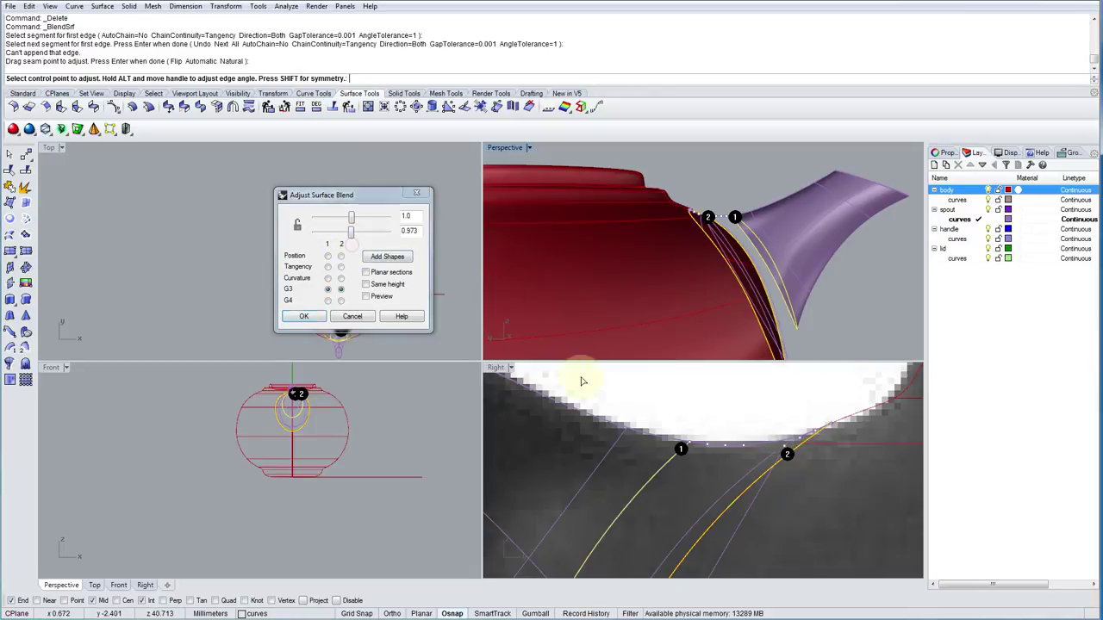
pyautogui.click(787, 455)
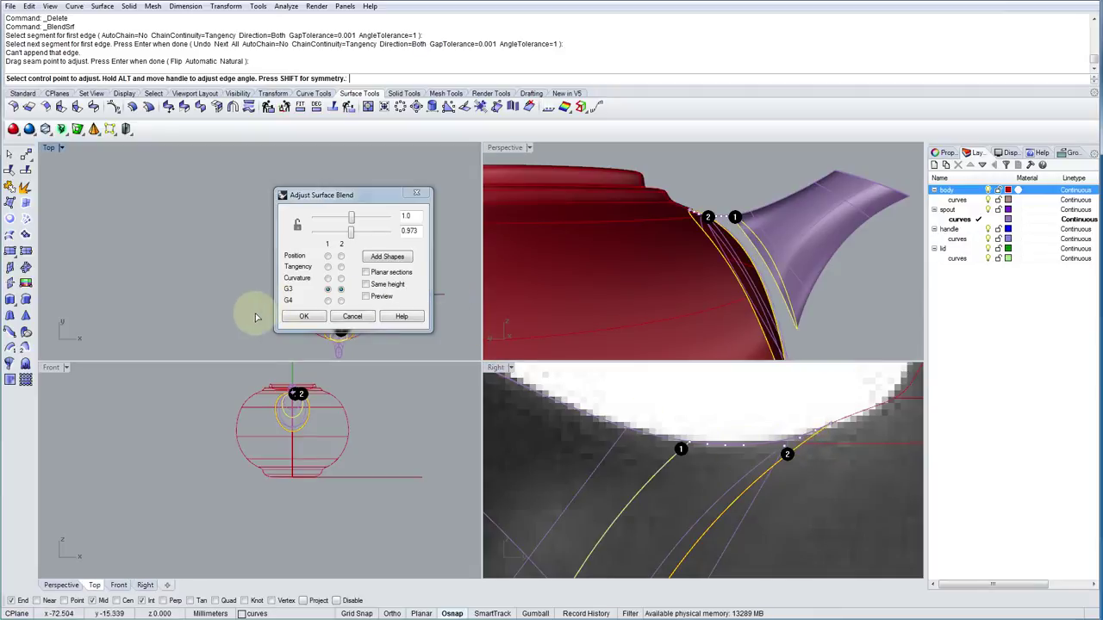
pyautogui.click(348, 239)
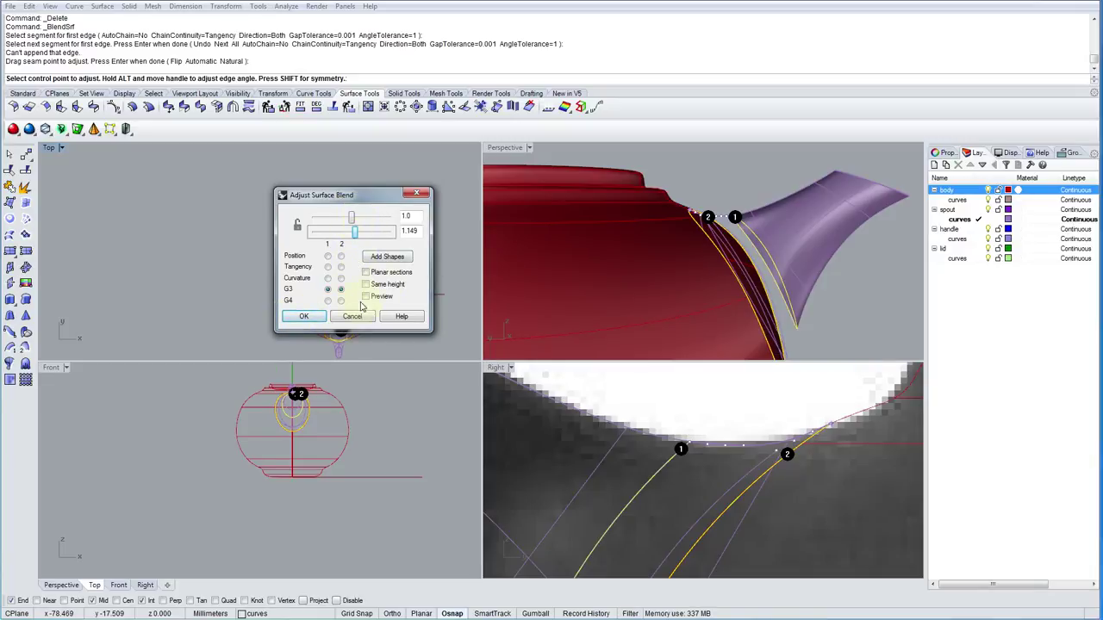
pyautogui.click(303, 316)
# Select all objects and apply an Environment Map surface analysis to them.
pyautogui.click(568, 308)
pyautogui.moveTo(568, 308); pyautogui.dragTo(594, 316, button='right')
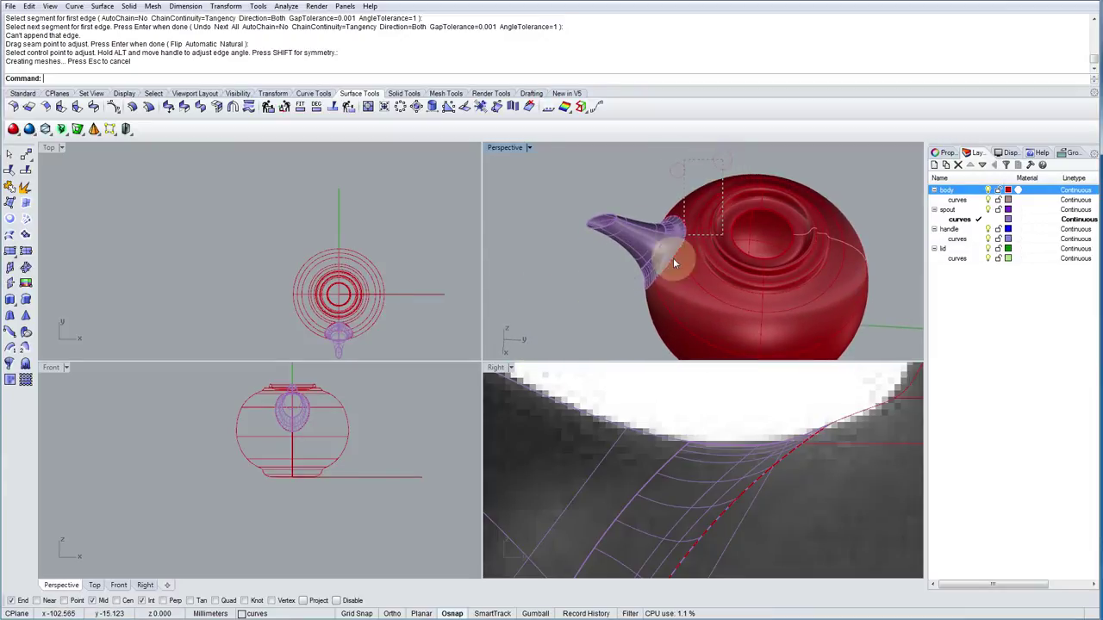
pyautogui.hotkey('ctrl', 'a')
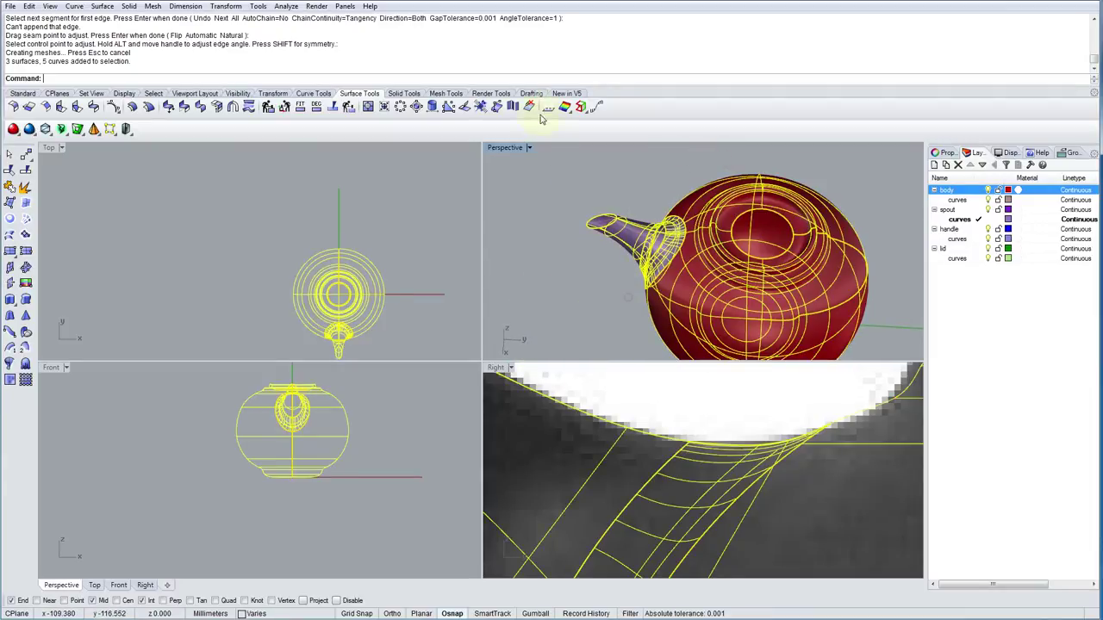
pyautogui.click(286, 6)
pyautogui.moveTo(315, 46)
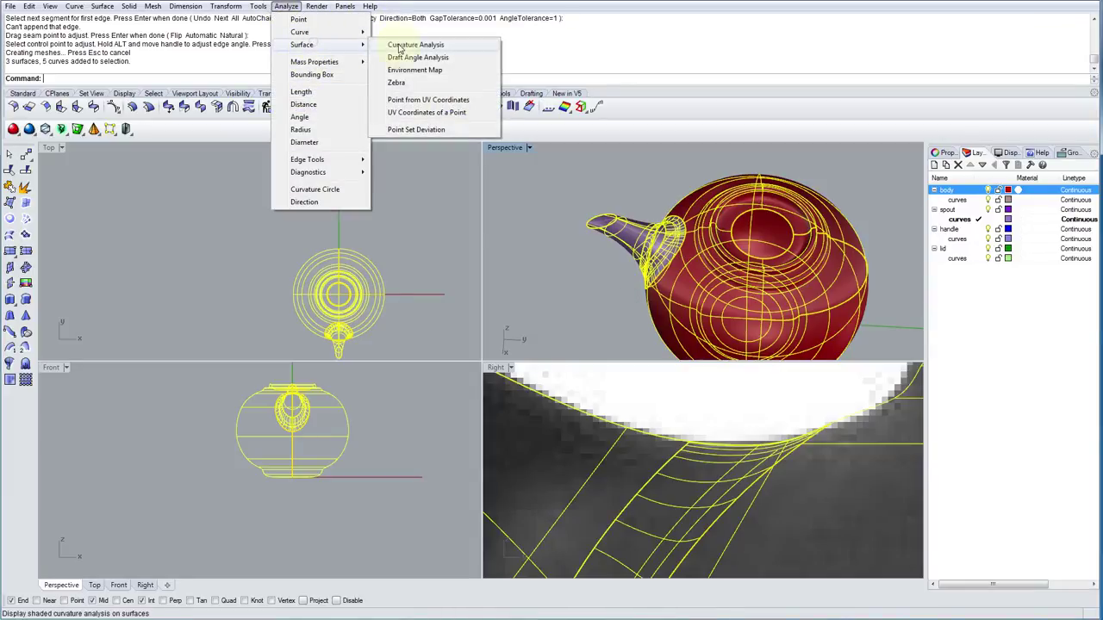
pyautogui.click(422, 69)
# Examine the reflections across the spout, blend and body in the Perspective view and end the environment map analysis.
pyautogui.click(576, 296)
pyautogui.moveTo(579, 299); pyautogui.dragTo(768, 276, button='right')
pyautogui.scroll(3, 916, 247)
pyautogui.scroll(5, 690, 289)
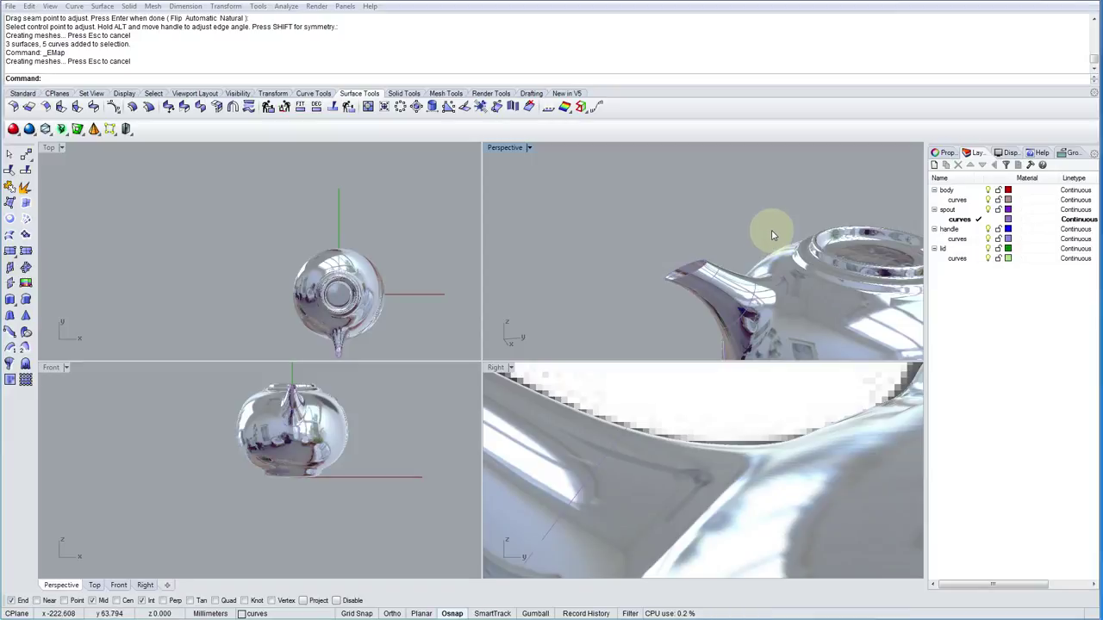
pyautogui.moveTo(818, 237); pyautogui.dragTo(646, 241, button='right')
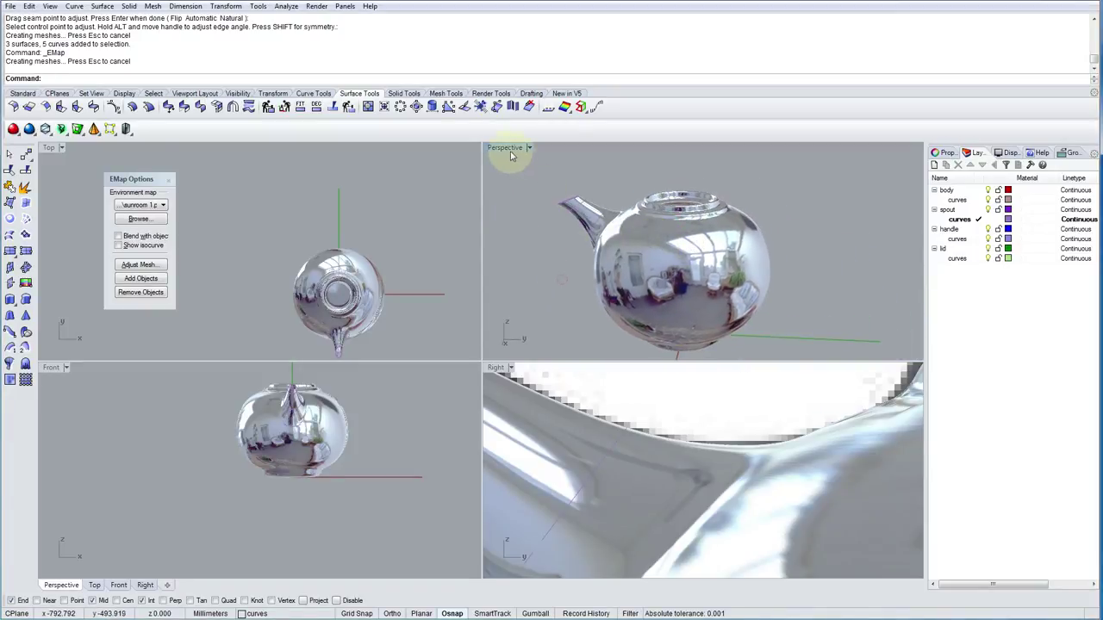
pyautogui.click(166, 179)
pyautogui.moveTo(782, 313)
pyautogui.mouseDown(button='right')
pyautogui.moveTo(714, 302)
pyautogui.moveTo(802, 305)
pyautogui.mouseUp(button='right')
pyautogui.scroll(-5, 787, 401)
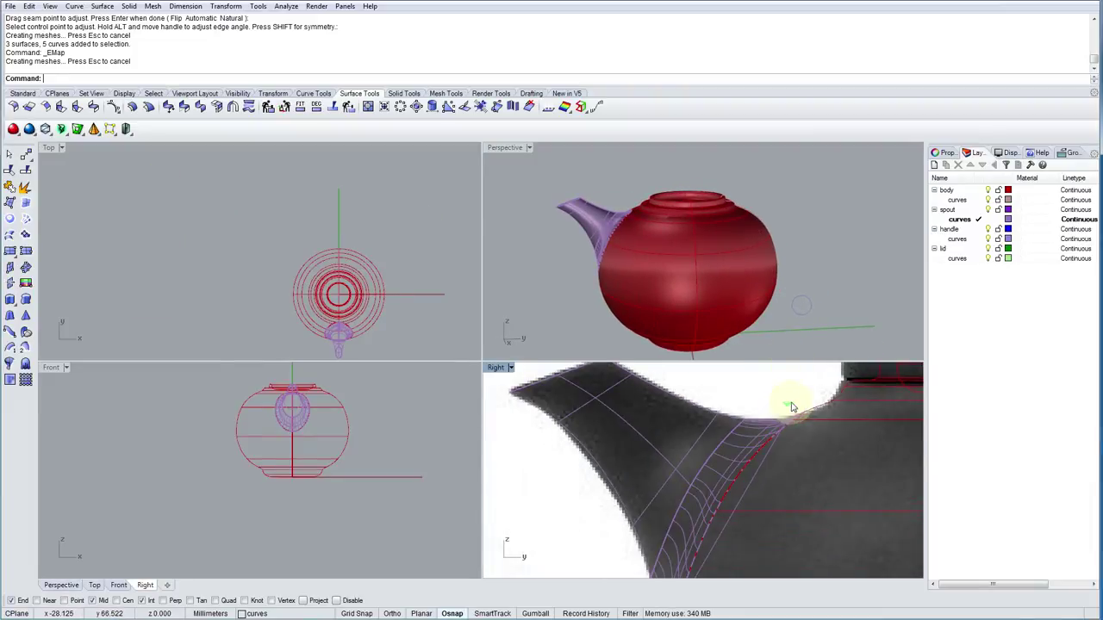
# Make the curves sublayer under handle the current layer.
pyautogui.click(980, 238)
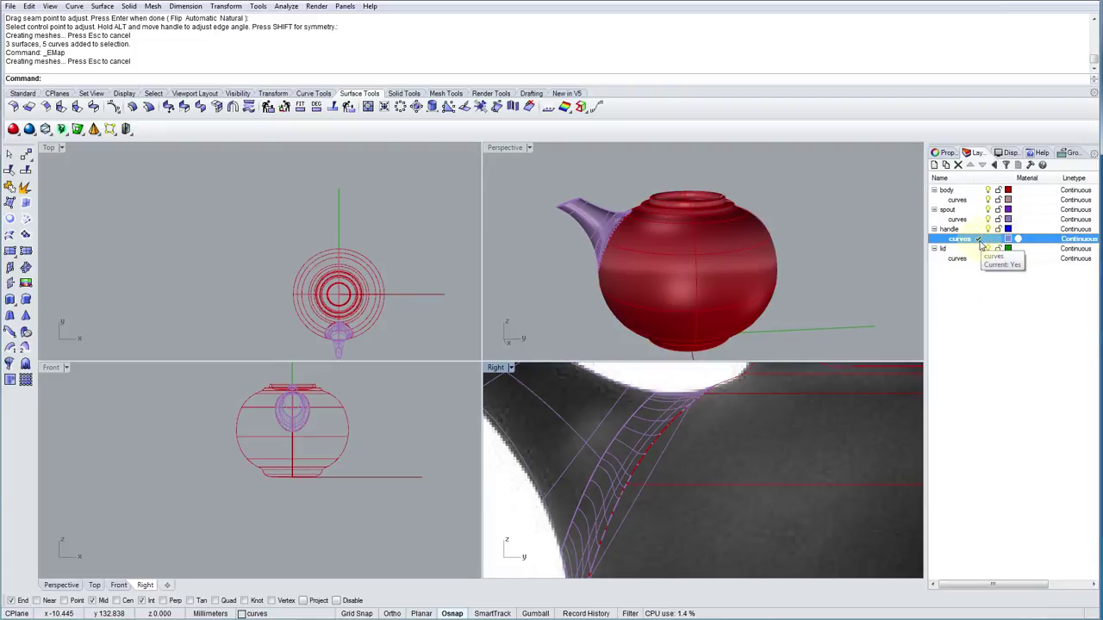
pyautogui.scroll(-5, 746, 435)
pyautogui.moveTo(746, 435); pyautogui.dragTo(675, 431, button='right')
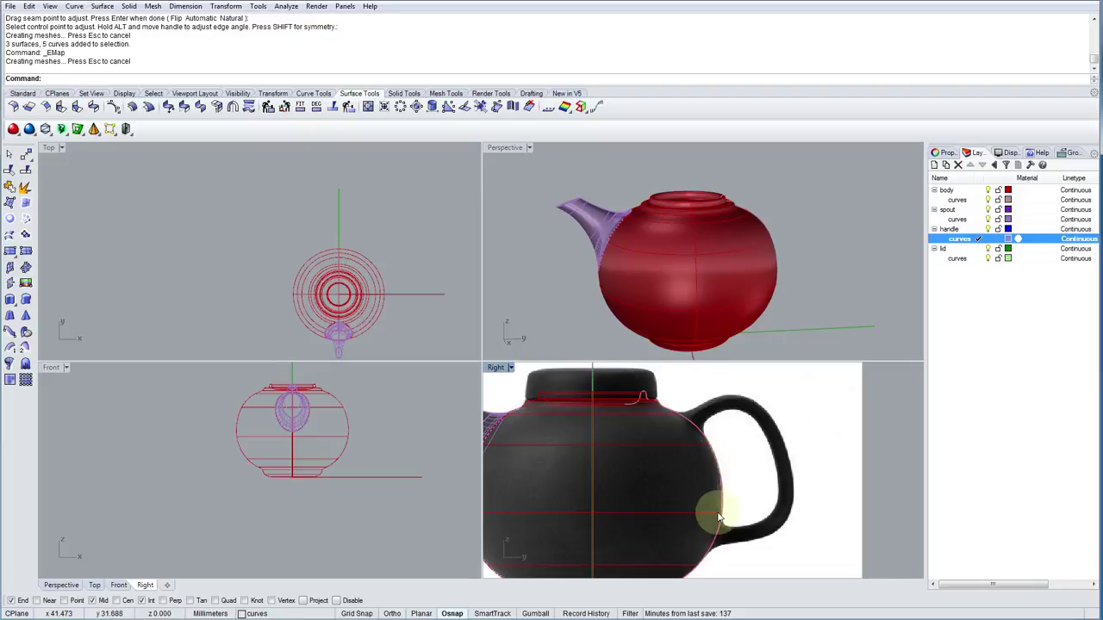
pyautogui.moveTo(595, 281); pyautogui.dragTo(555, 286, button='right')
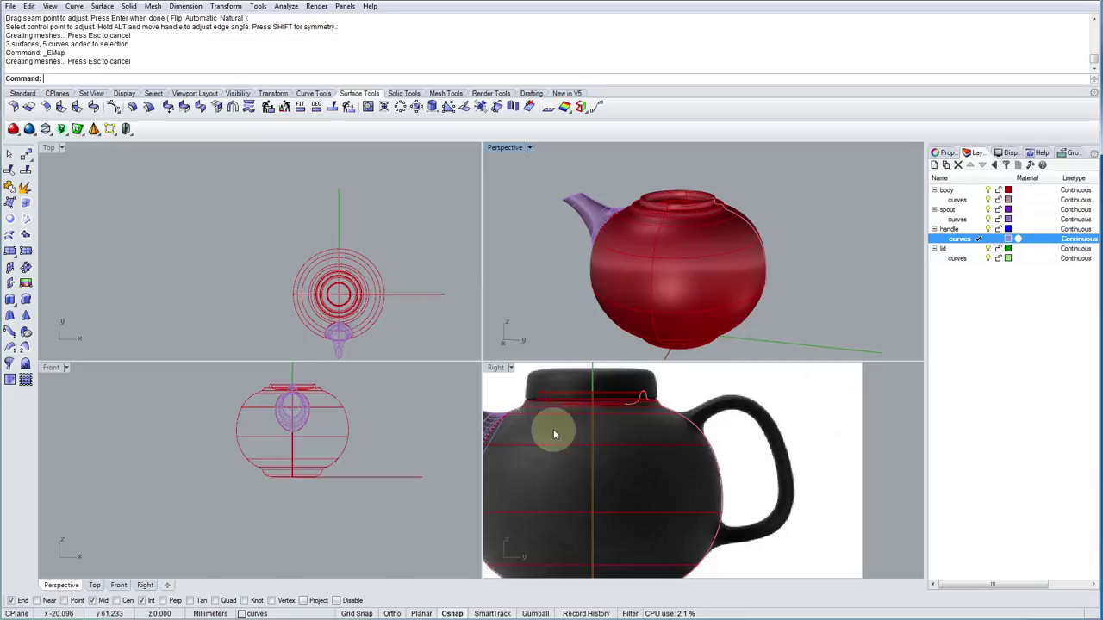
pyautogui.moveTo(565, 441); pyautogui.dragTo(744, 433, button='right')
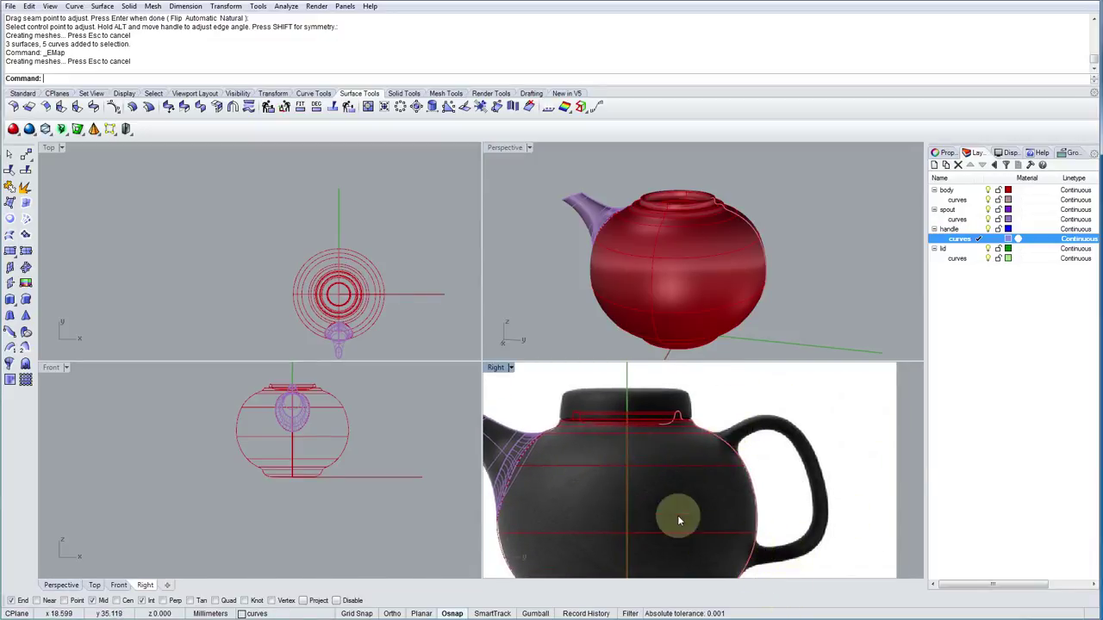
pyautogui.scroll(-3, 759, 456)
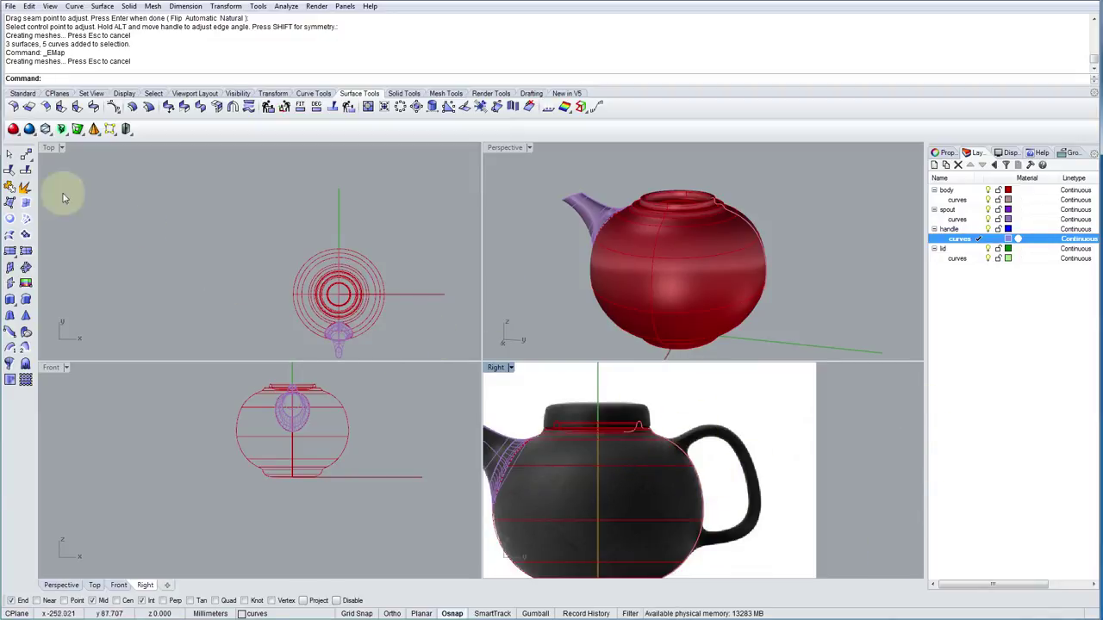
# Draw a seven-point, degree-3 control point curve along the handle's outer edge in the Right view, with both ends inside the teapot body.
pyautogui.click(23, 93)
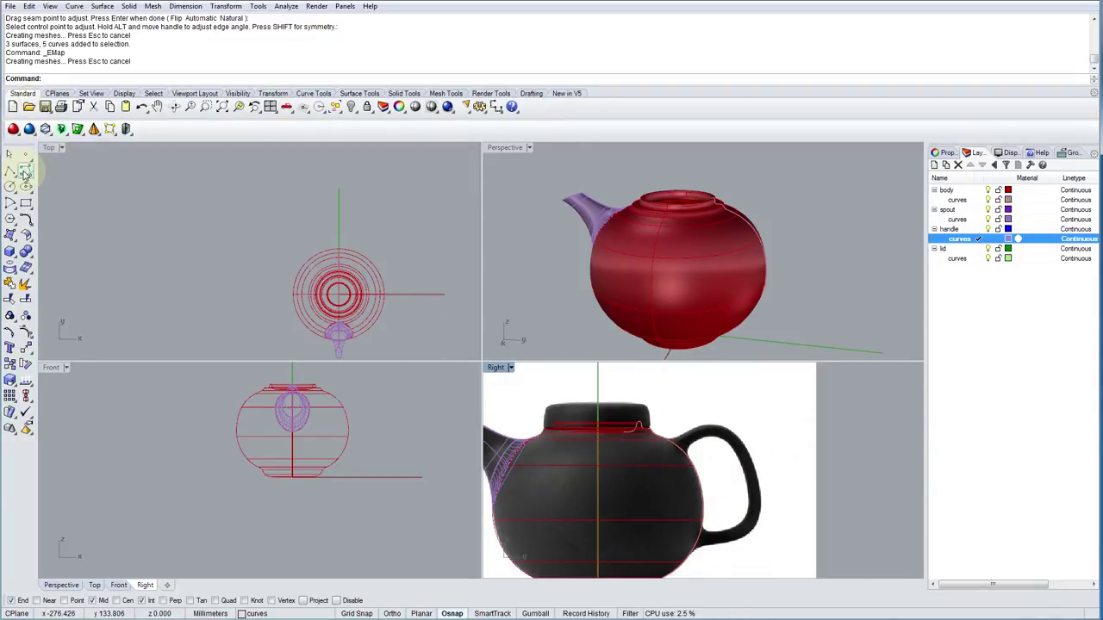
pyautogui.click(25, 172)
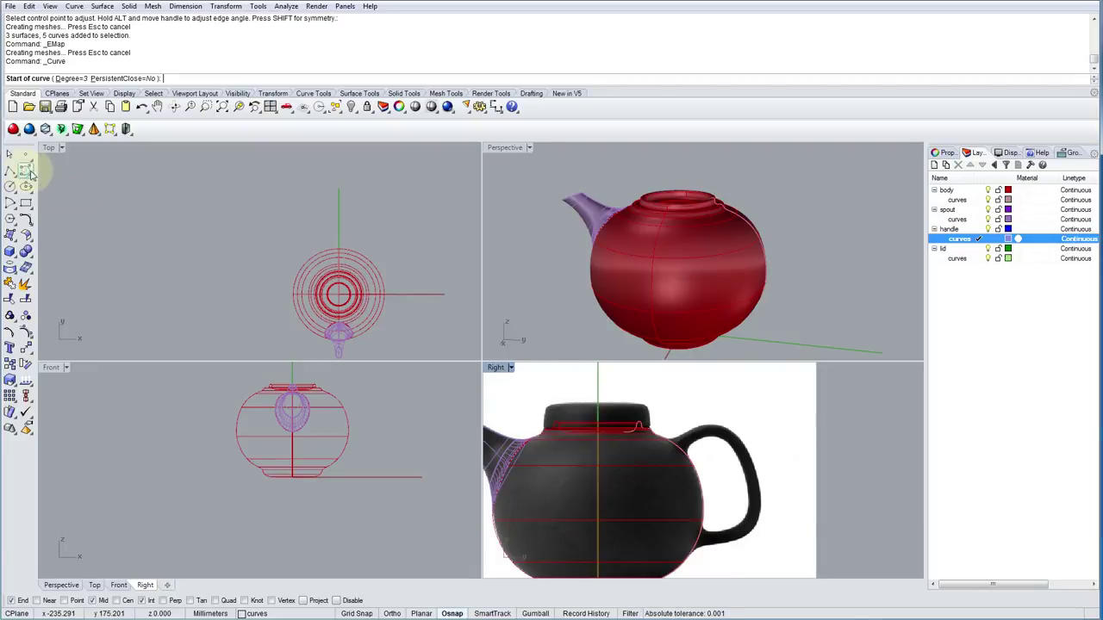
pyautogui.scroll(2, 691, 453)
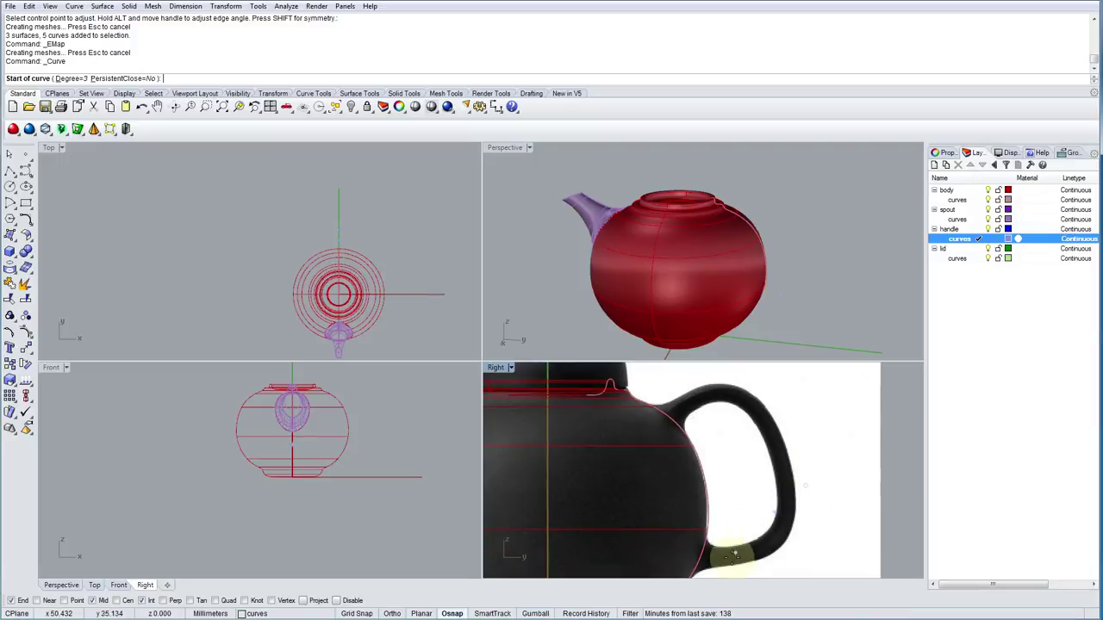
pyautogui.scroll(-3, 801, 517)
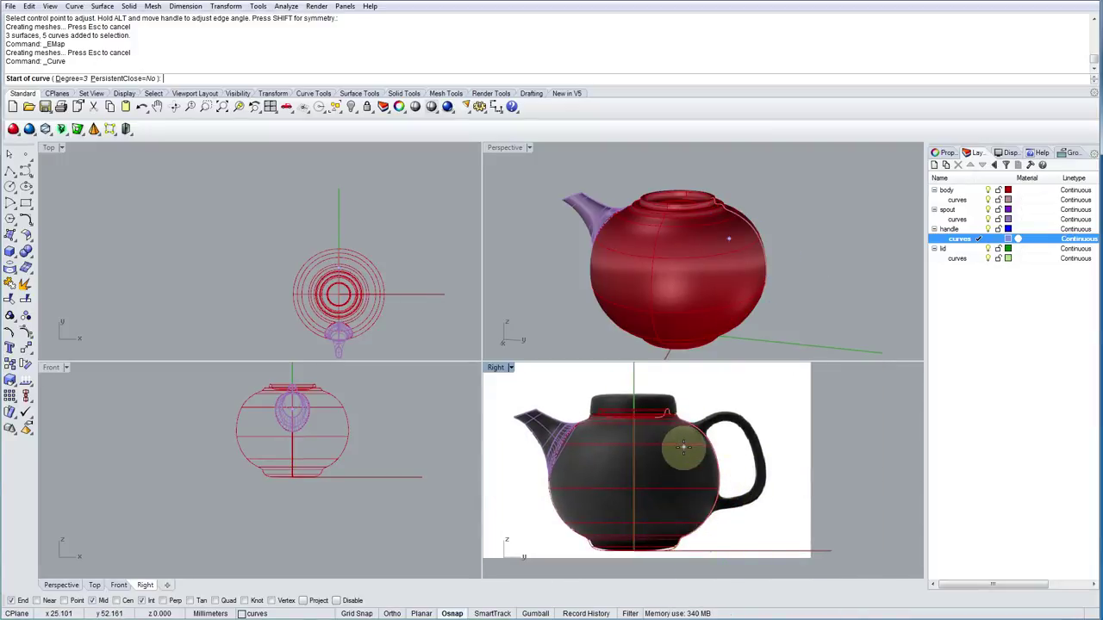
pyautogui.scroll(1, 684, 435)
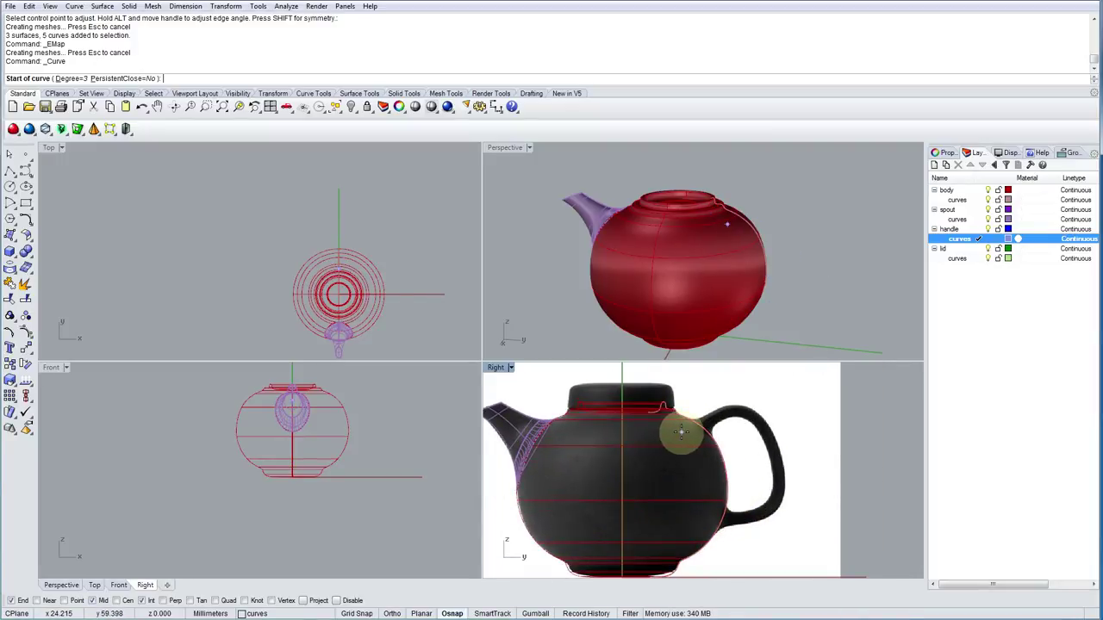
pyautogui.click(681, 433)
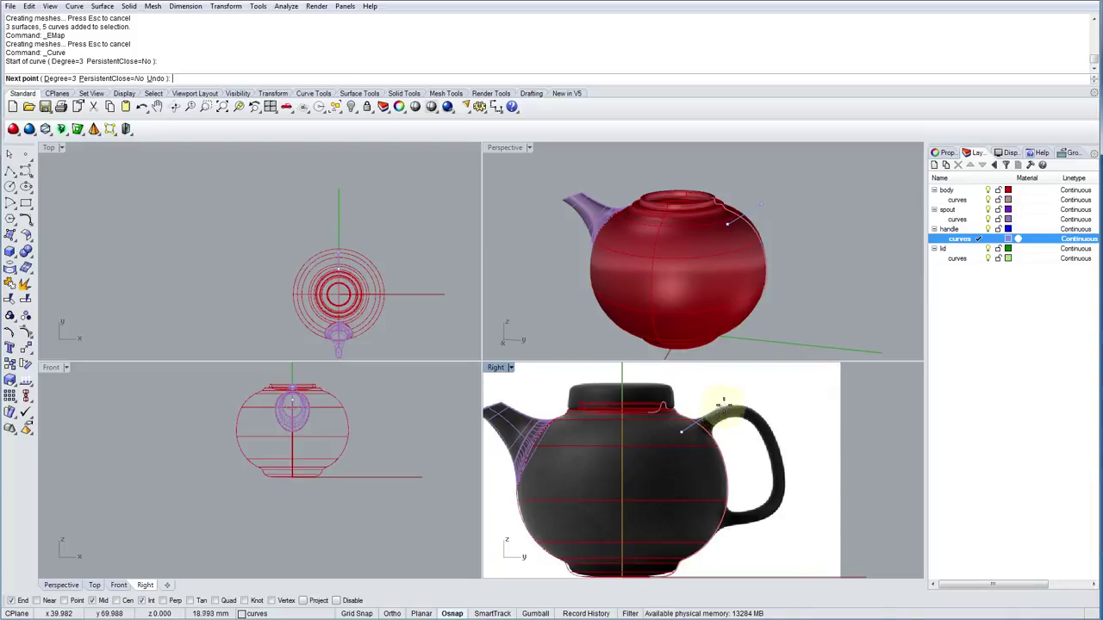
pyautogui.click(731, 395)
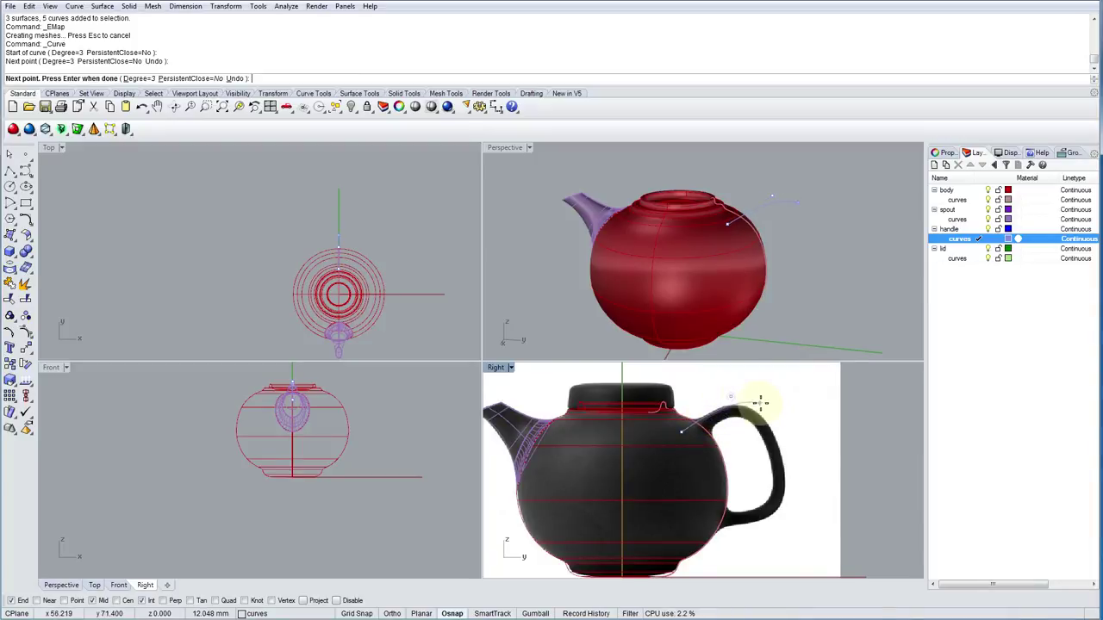
pyautogui.click(768, 414)
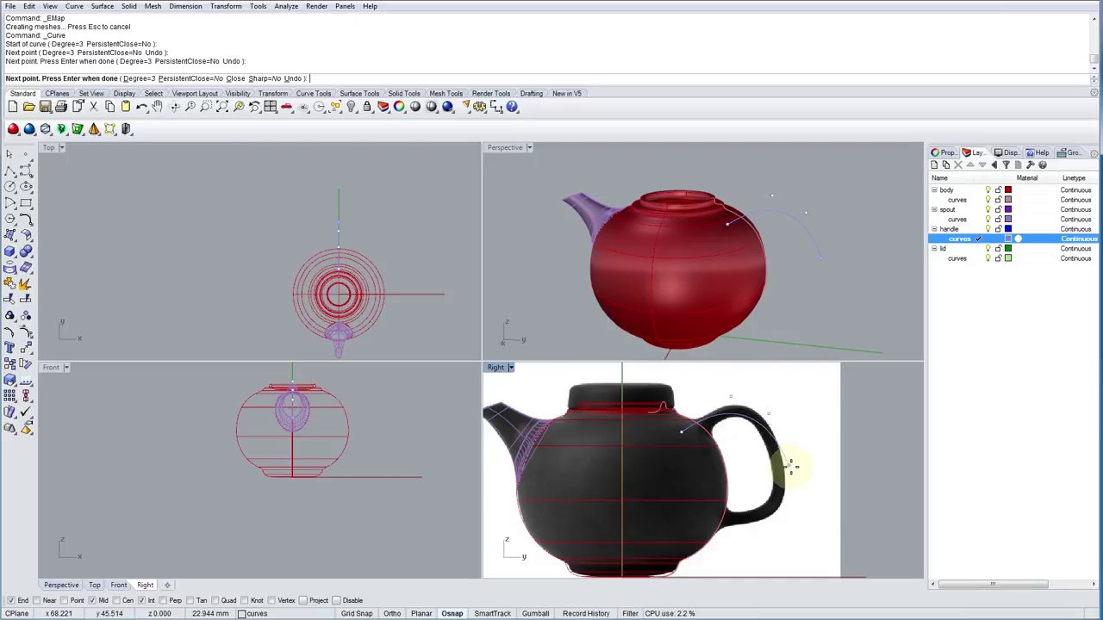
pyautogui.click(791, 468)
pyautogui.click(782, 535)
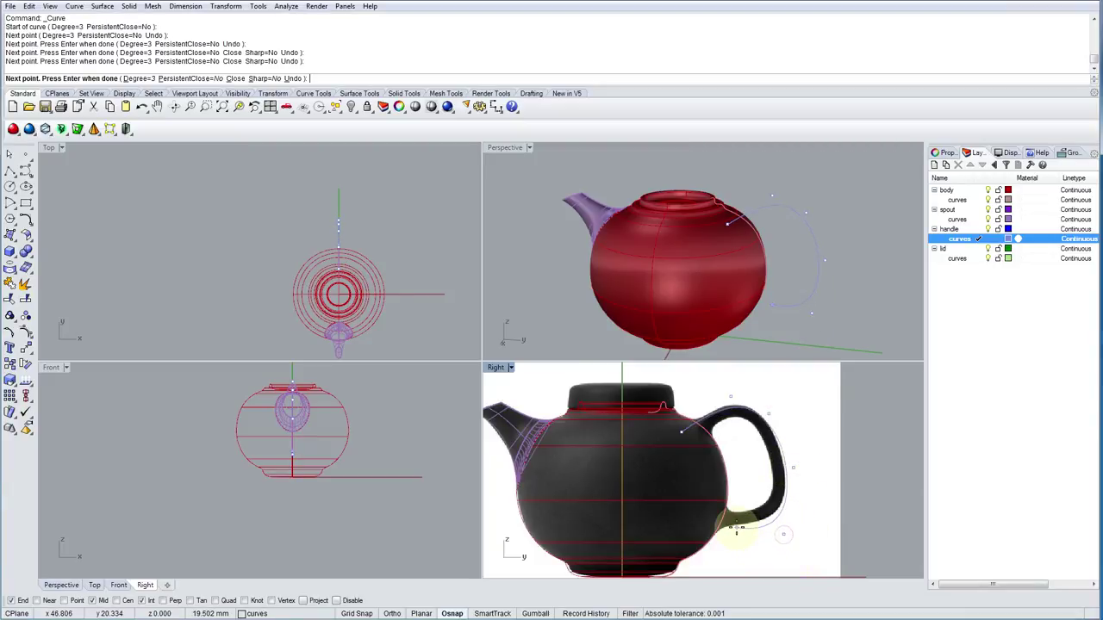
pyautogui.click(724, 525)
pyautogui.click(691, 531)
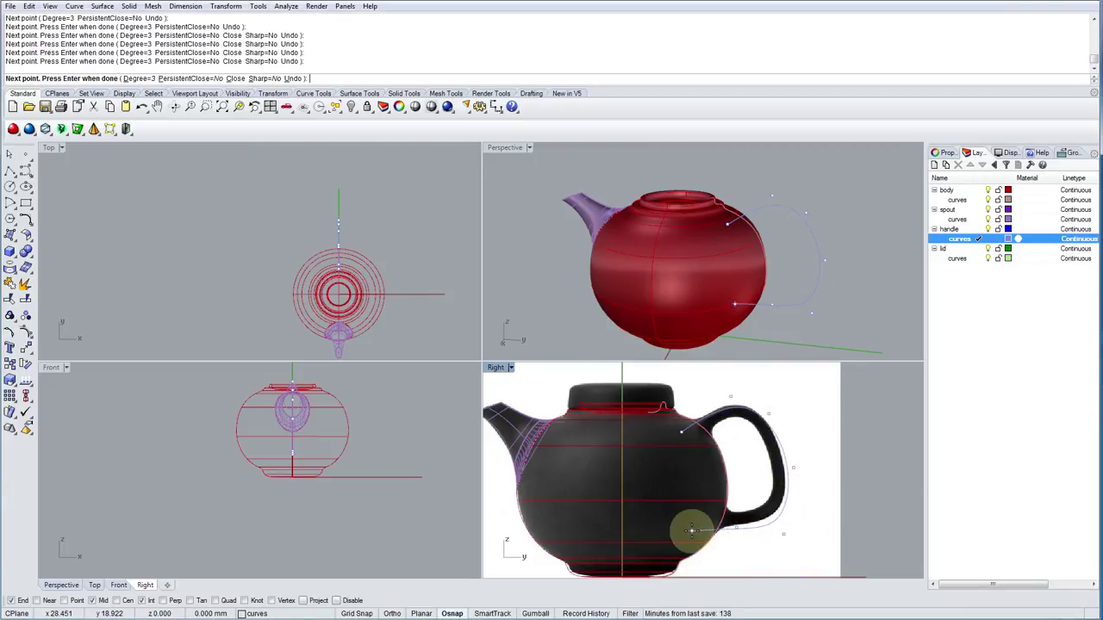
pyautogui.press('Return')
# Turn on the handle curve's control points and move the two lower ones so the curve follows the handle's underside in the image.
pyautogui.click(771, 530)
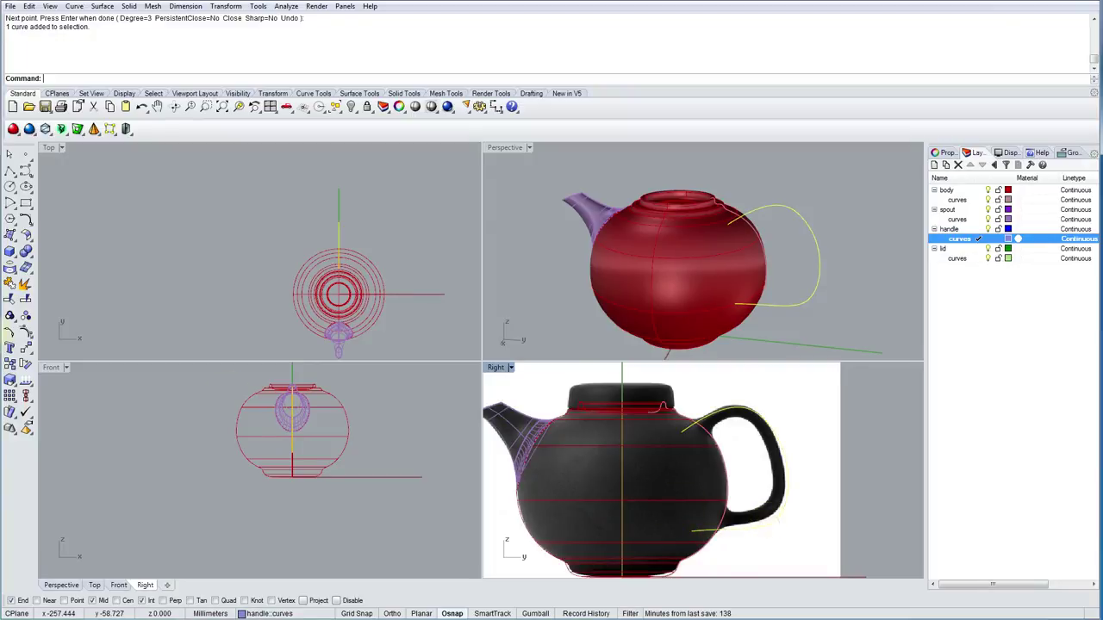
pyautogui.click(25, 316)
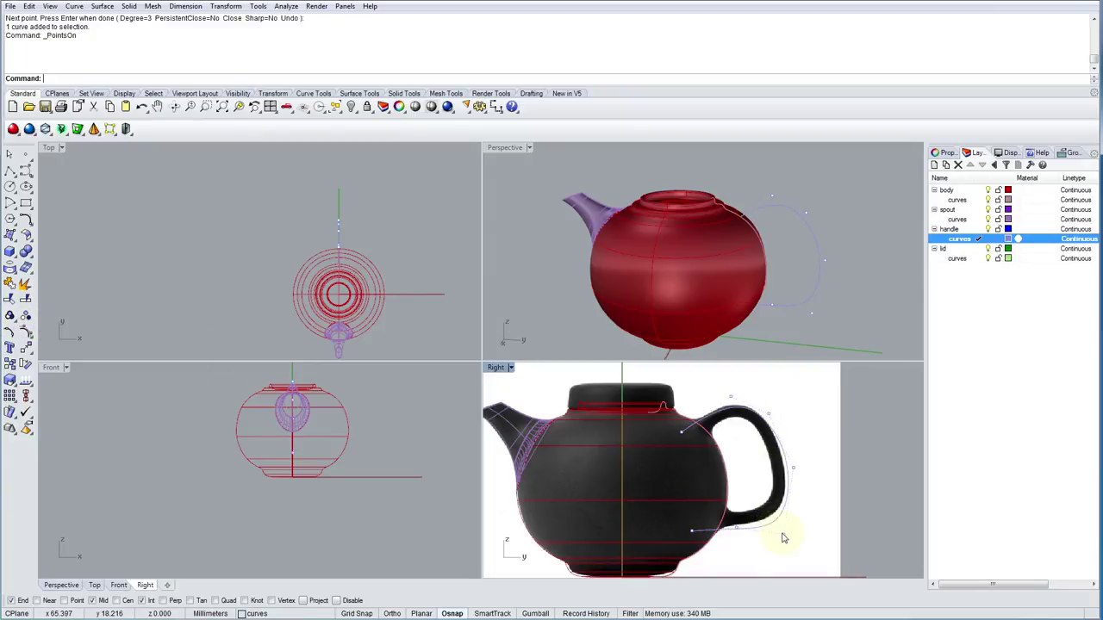
pyautogui.scroll(3, 783, 538)
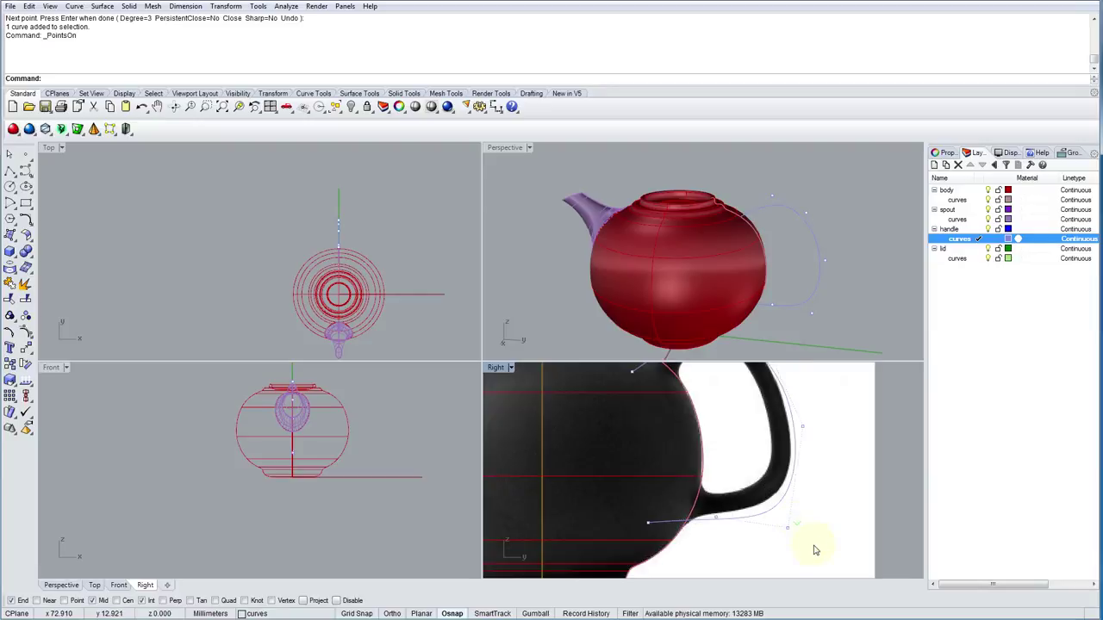
pyautogui.moveTo(816, 550); pyautogui.dragTo(822, 526, button='right')
pyautogui.moveTo(794, 505); pyautogui.dragTo(786, 485)
pyautogui.scroll(2, 730, 499)
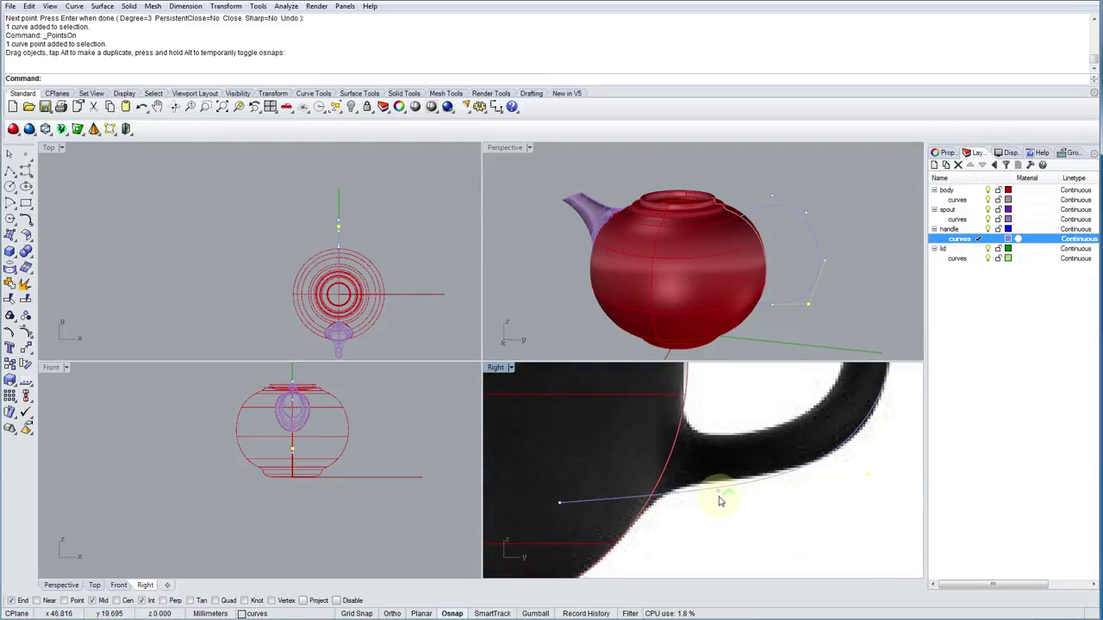
pyautogui.moveTo(720, 496); pyautogui.dragTo(706, 479)
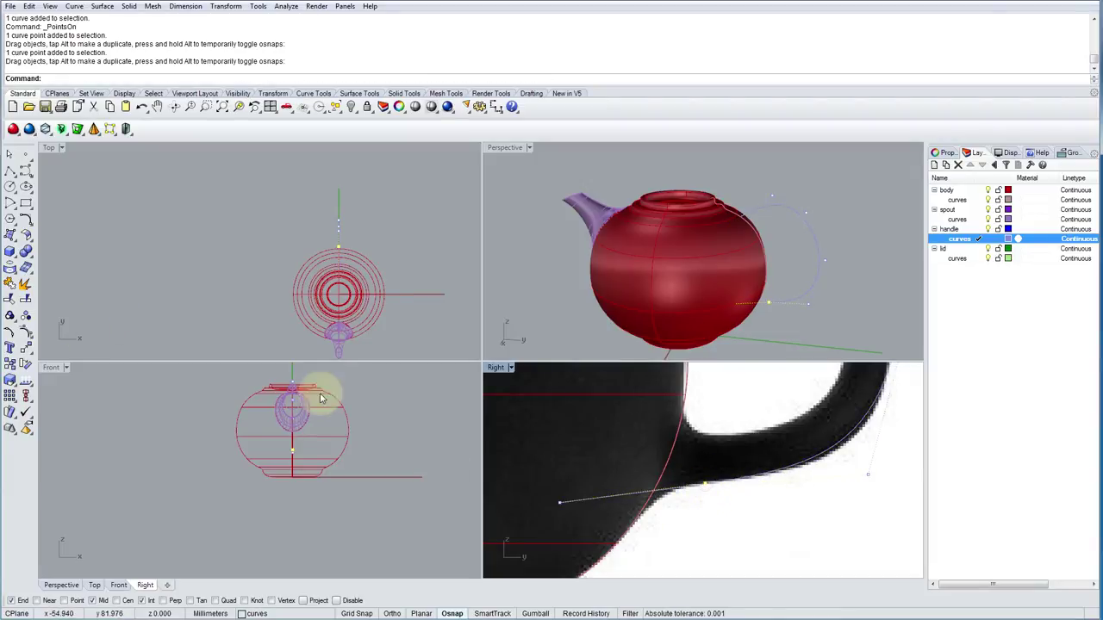
# Move the control points beside the handle's outer side and above its upper bend to match the image outline.
pyautogui.scroll(-4, 756, 441)
pyautogui.scroll(3, 680, 488)
pyautogui.moveTo(700, 493)
pyautogui.mouseDown()
pyautogui.moveTo(714, 490)
pyautogui.moveTo(690, 486)
pyautogui.mouseUp()
pyautogui.scroll(-5, 716, 496)
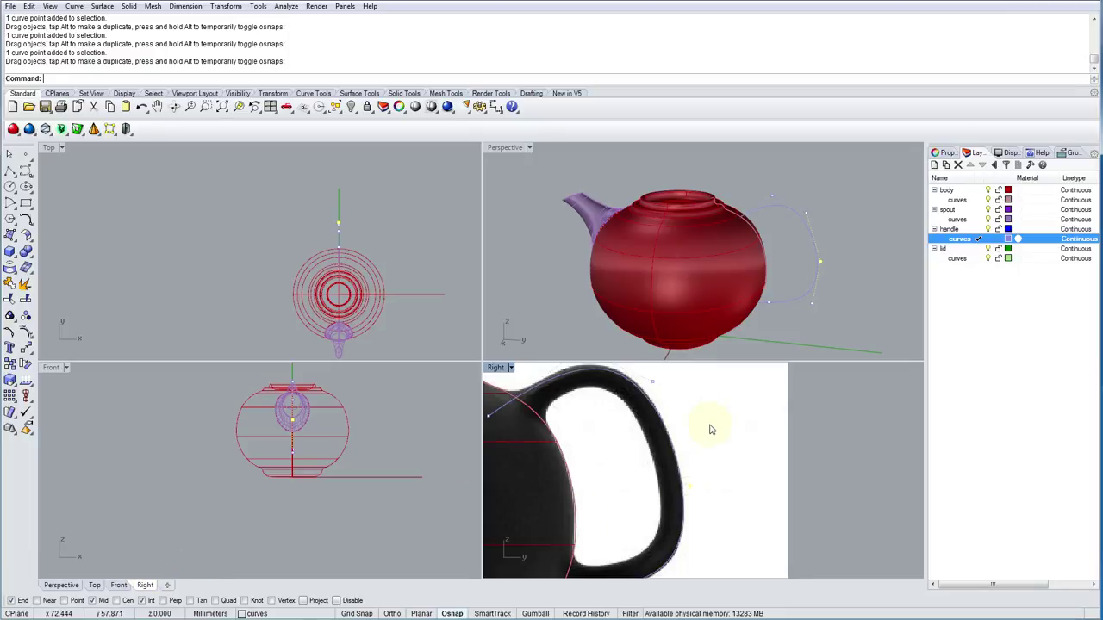
pyautogui.moveTo(712, 426); pyautogui.dragTo(764, 447, button='right')
pyautogui.moveTo(653, 388); pyautogui.dragTo(650, 416, button='right')
pyautogui.moveTo(652, 411); pyautogui.dragTo(654, 401)
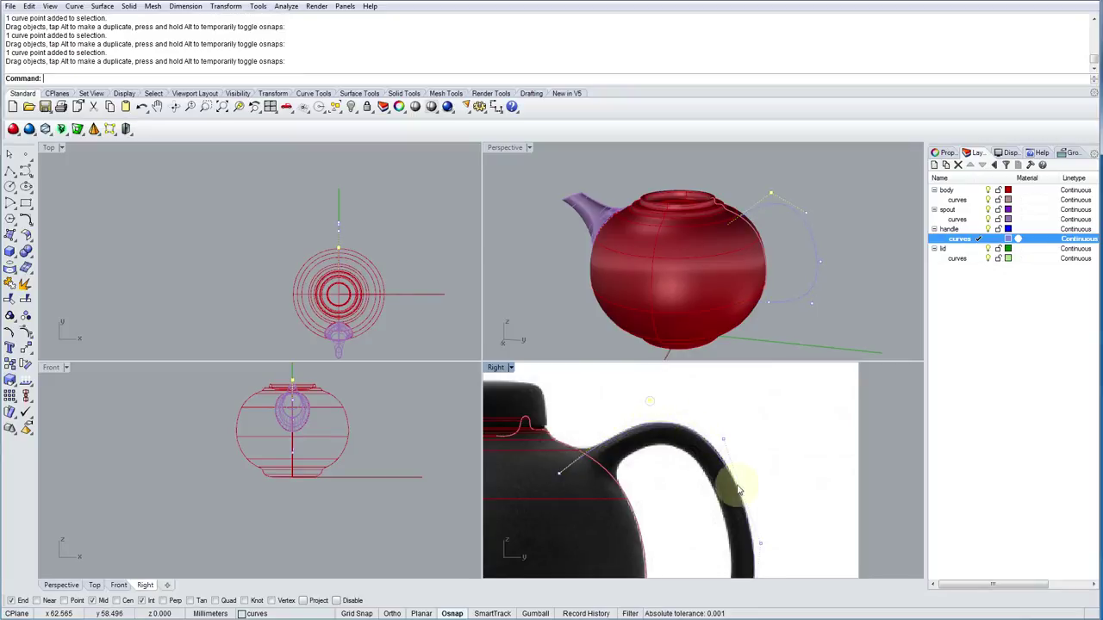
# Refine the control point at the handle's lower outer corner so the curve hugs the bend in the image.
pyautogui.moveTo(726, 468); pyautogui.dragTo(752, 418, button='right')
pyautogui.moveTo(778, 457); pyautogui.dragTo(796, 475, button='right')
pyautogui.scroll(4, 797, 475)
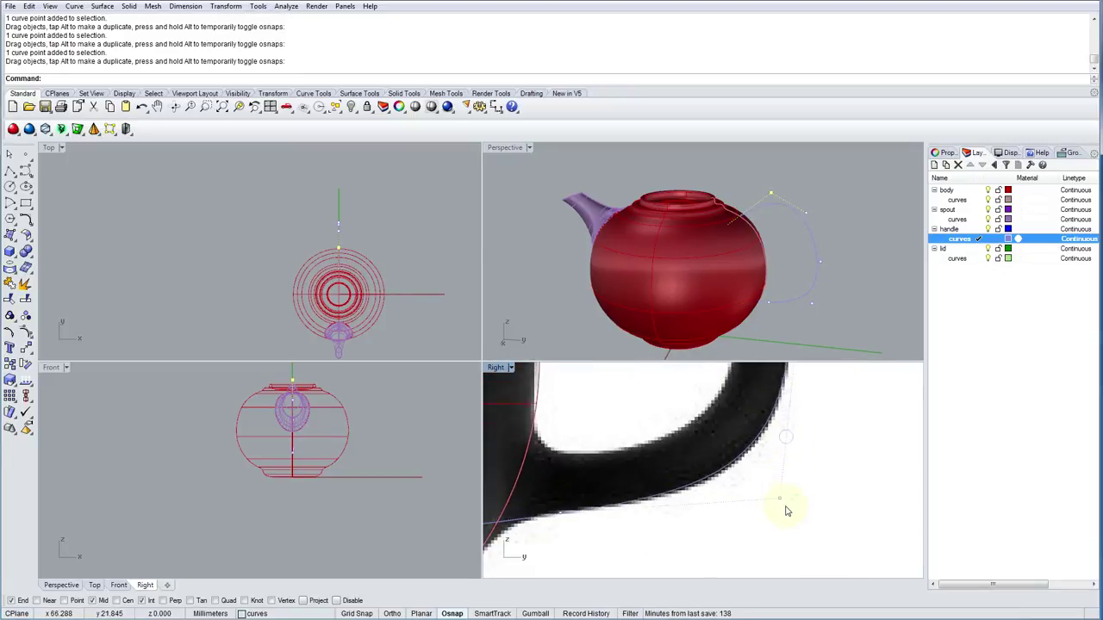
pyautogui.moveTo(781, 504); pyautogui.dragTo(778, 515)
pyautogui.scroll(-5, 778, 516)
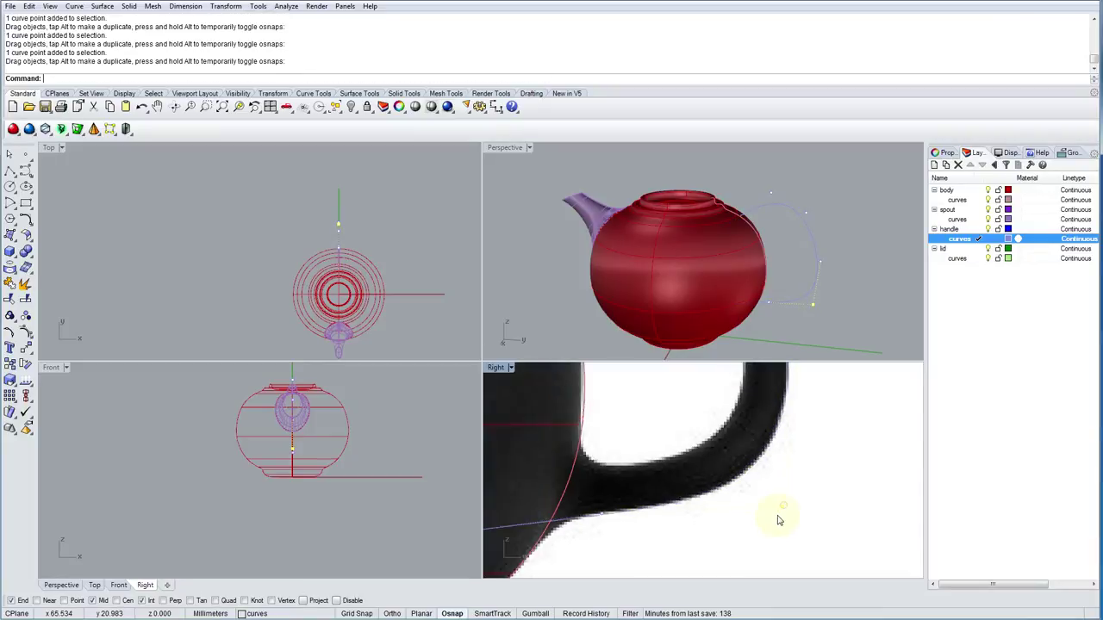
pyautogui.moveTo(689, 505); pyautogui.dragTo(723, 533, button='right')
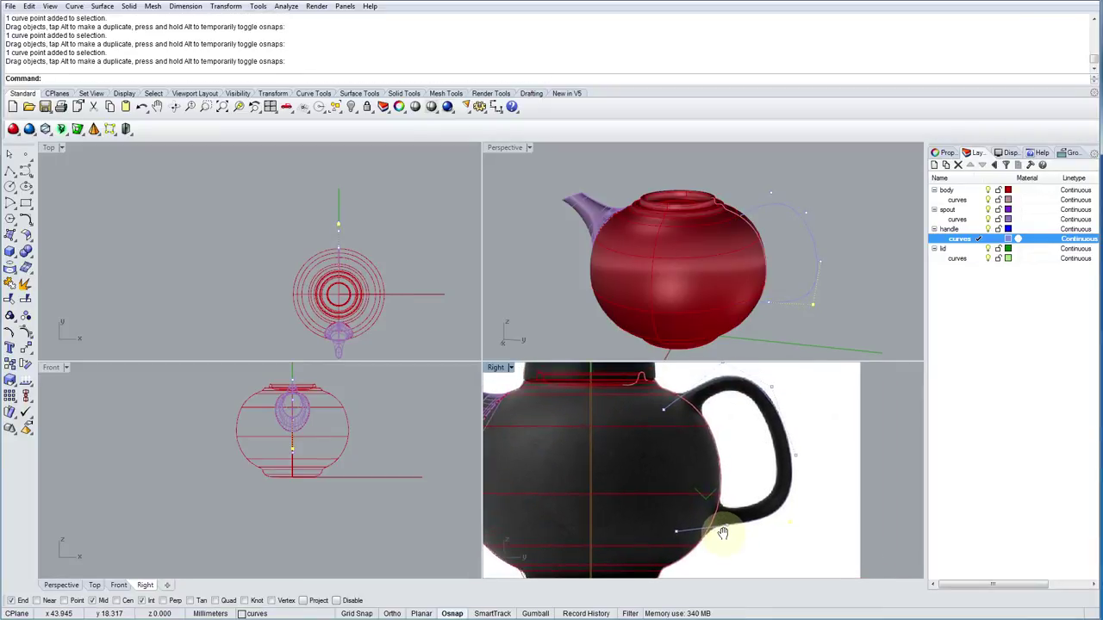
# Fine-tune the control points at the handle's upper outer bend and top, and turn the control points off.
pyautogui.scroll(5, 764, 443)
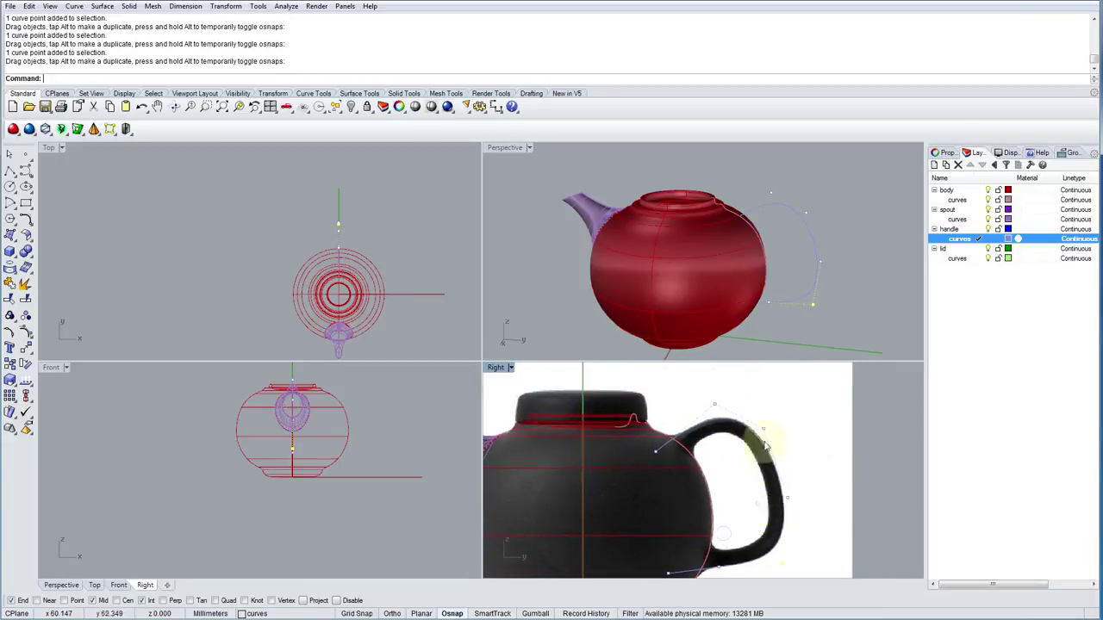
pyautogui.moveTo(762, 451); pyautogui.dragTo(767, 445)
pyautogui.scroll(-3, 738, 488)
pyautogui.scroll(5, 668, 418)
pyautogui.moveTo(665, 420); pyautogui.dragTo(658, 413)
pyautogui.scroll(-5, 659, 413)
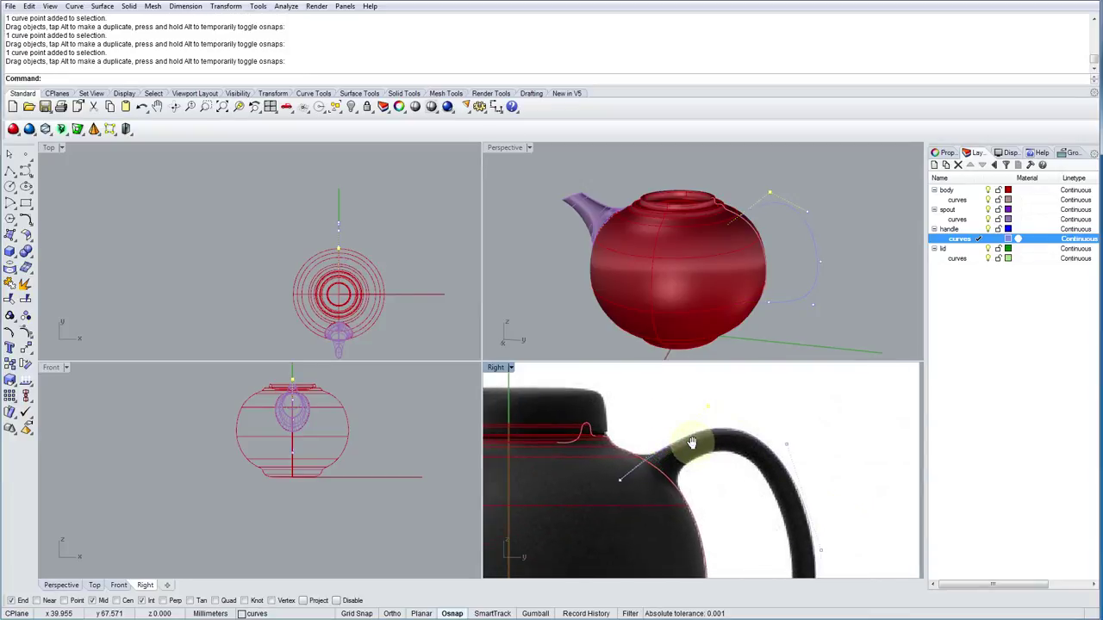
pyautogui.scroll(-5, 715, 435)
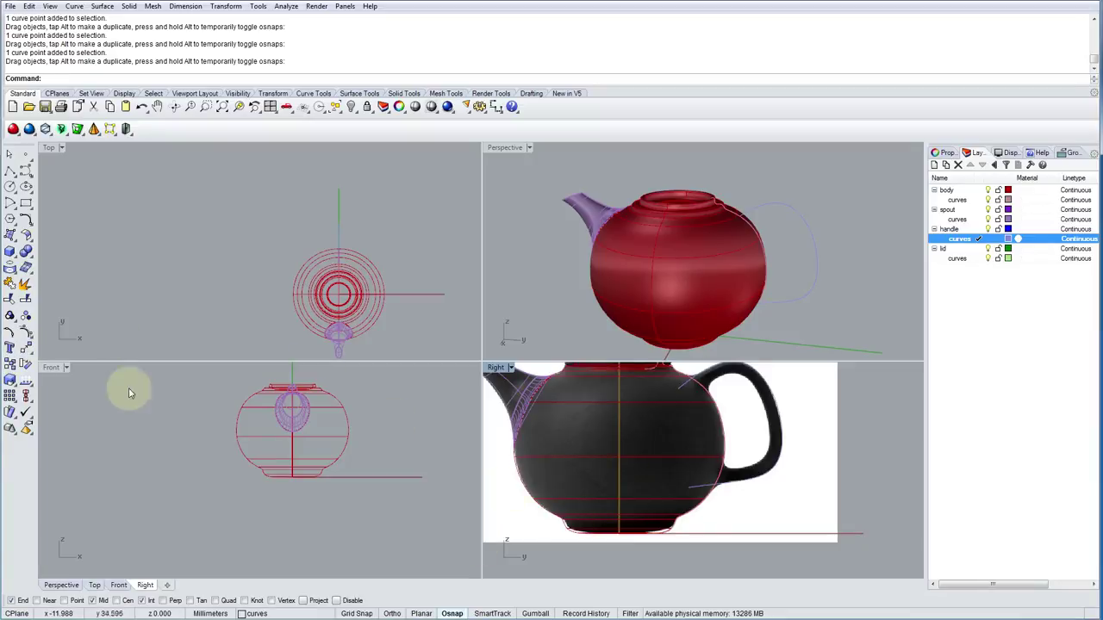
# Draw a polyline segment about 5.8 mm long upward from the lower end of the handle curve, roughly perpendicular to it.
pyautogui.click(10, 172)
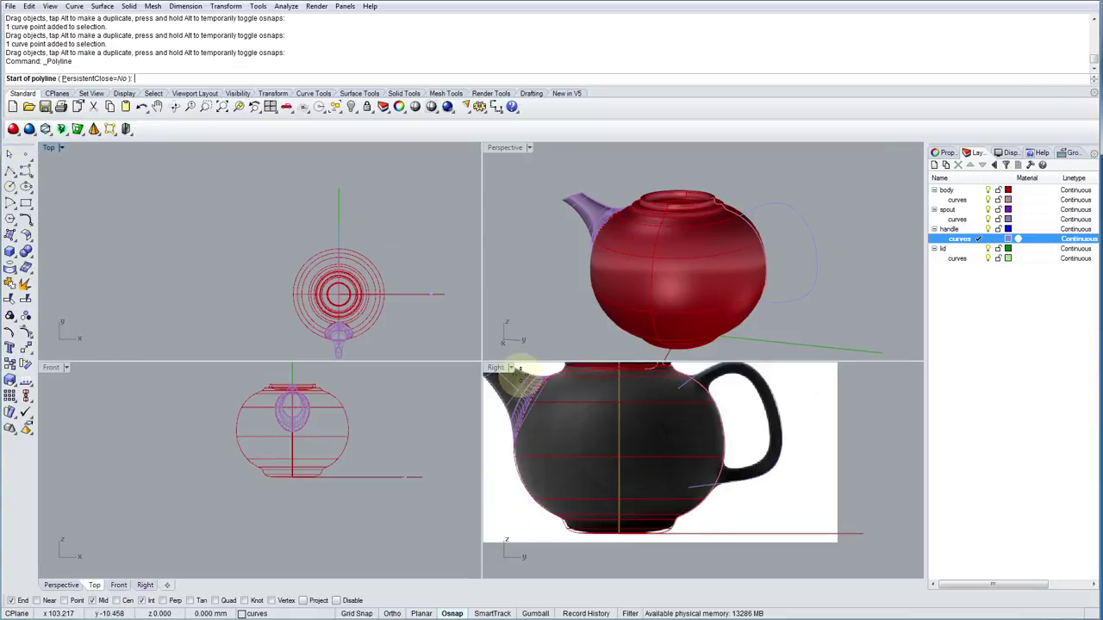
pyautogui.click(691, 489)
pyautogui.scroll(4, 689, 486)
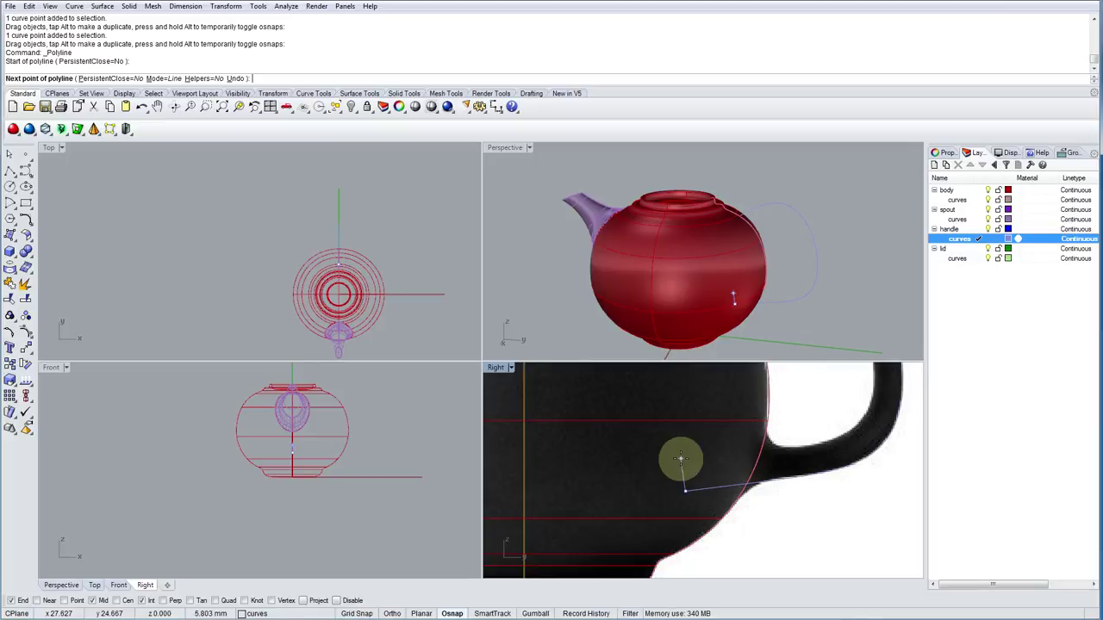
pyautogui.click(680, 458)
pyautogui.press('Return')
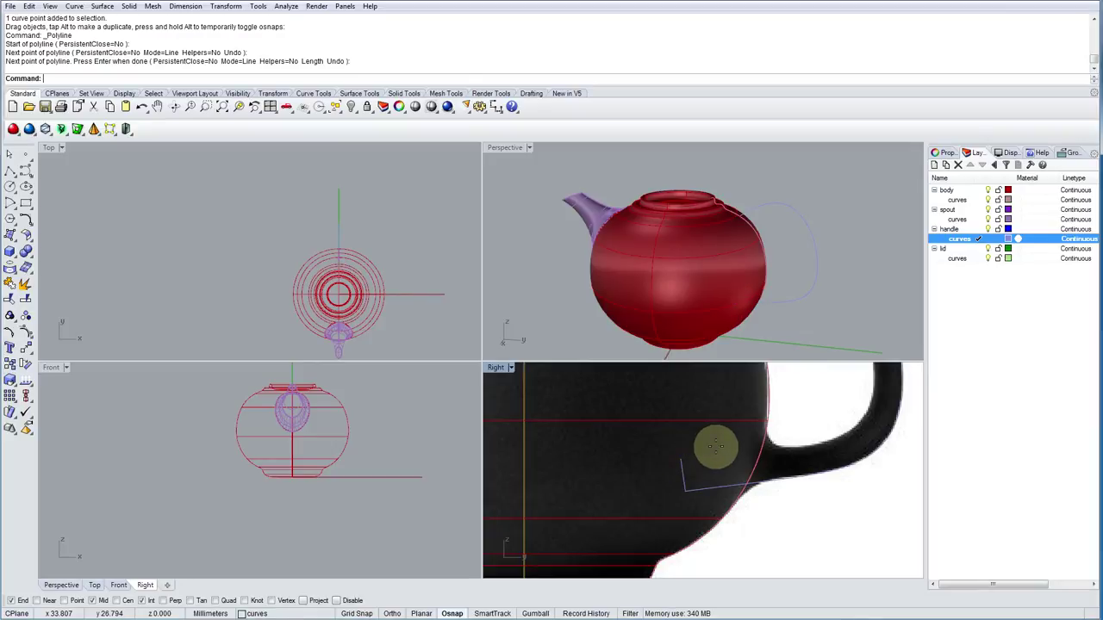
# With the Near snap enabled, draw a line about 5 mm long across the handle's lower arm and move it beside the segment at the curve's end.
pyautogui.rightClick(790, 459)
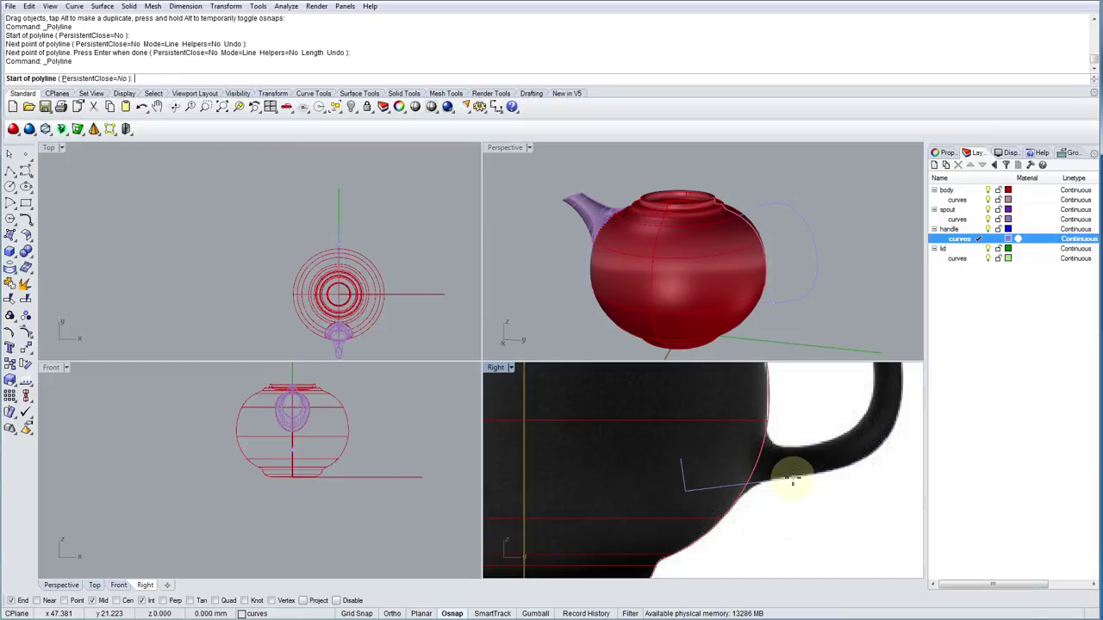
pyautogui.click(39, 601)
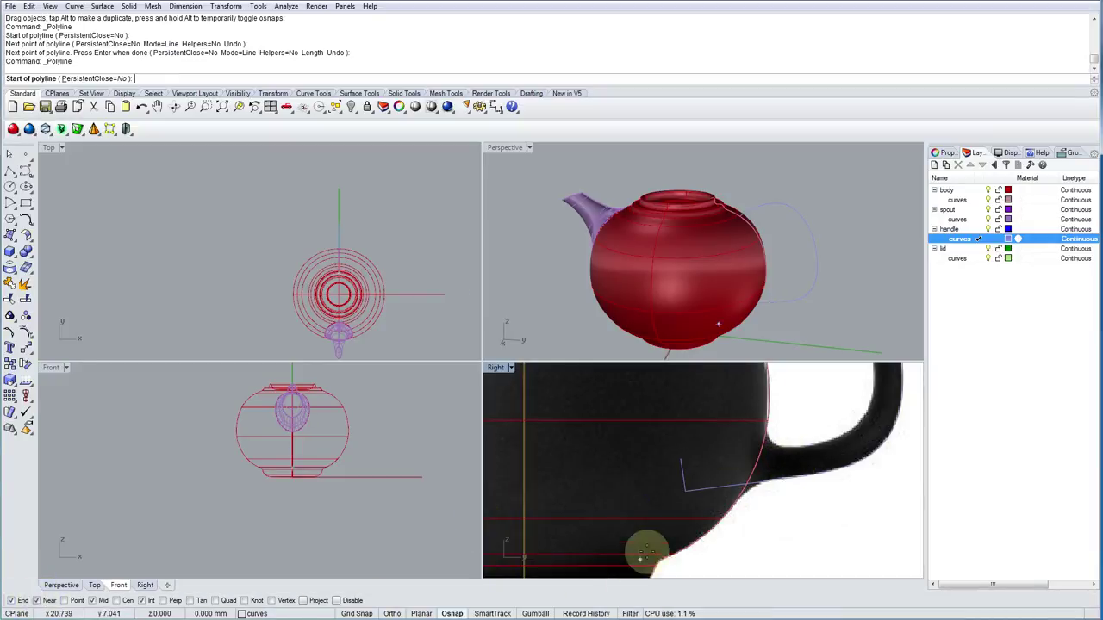
pyautogui.click(806, 475)
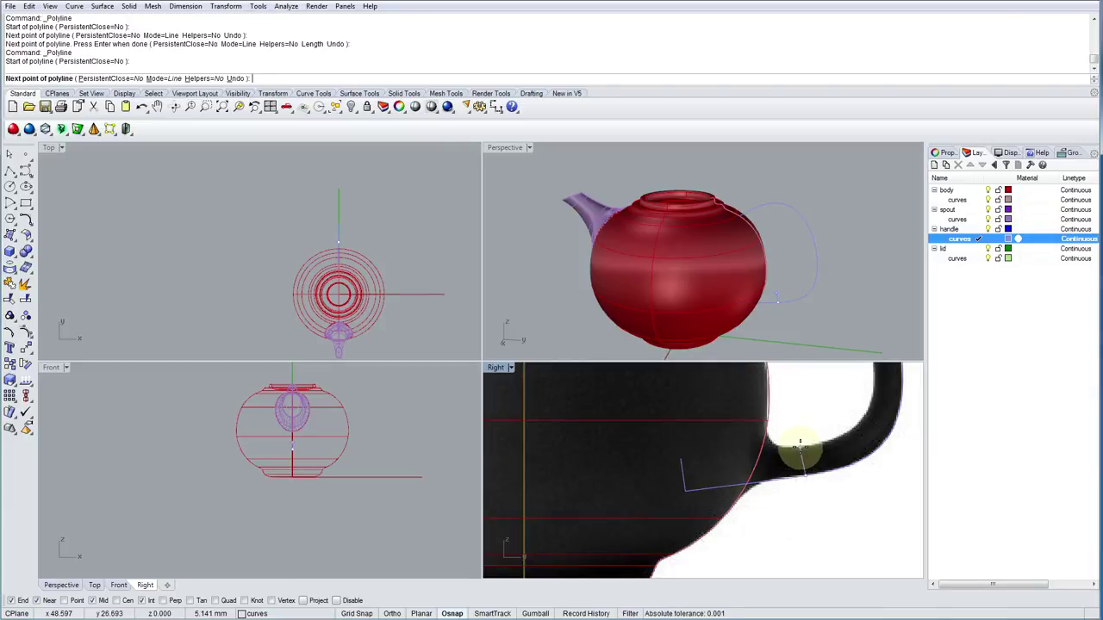
pyautogui.click(801, 443)
pyautogui.click(802, 461)
pyautogui.press('Return')
pyautogui.moveTo(679, 465); pyautogui.dragTo(683, 499)
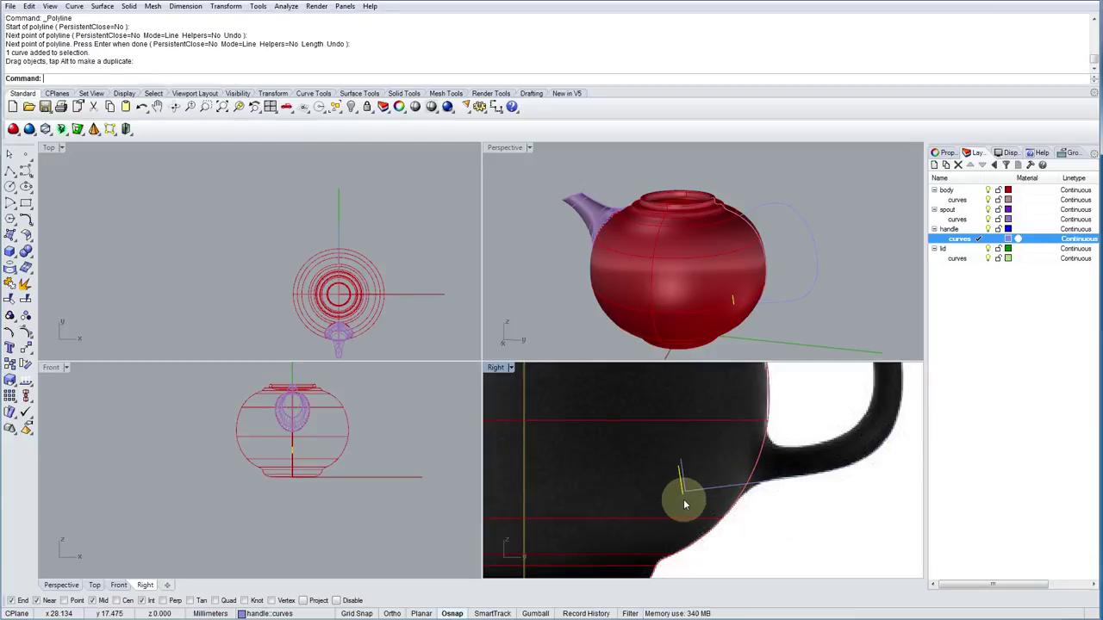
# Delete the original upright segment at the handle curve's lower end and move the 5 mm line's lower endpoint onto that curve end.
pyautogui.scroll(1, 683, 498)
pyautogui.click(683, 470)
pyautogui.press('Delete')
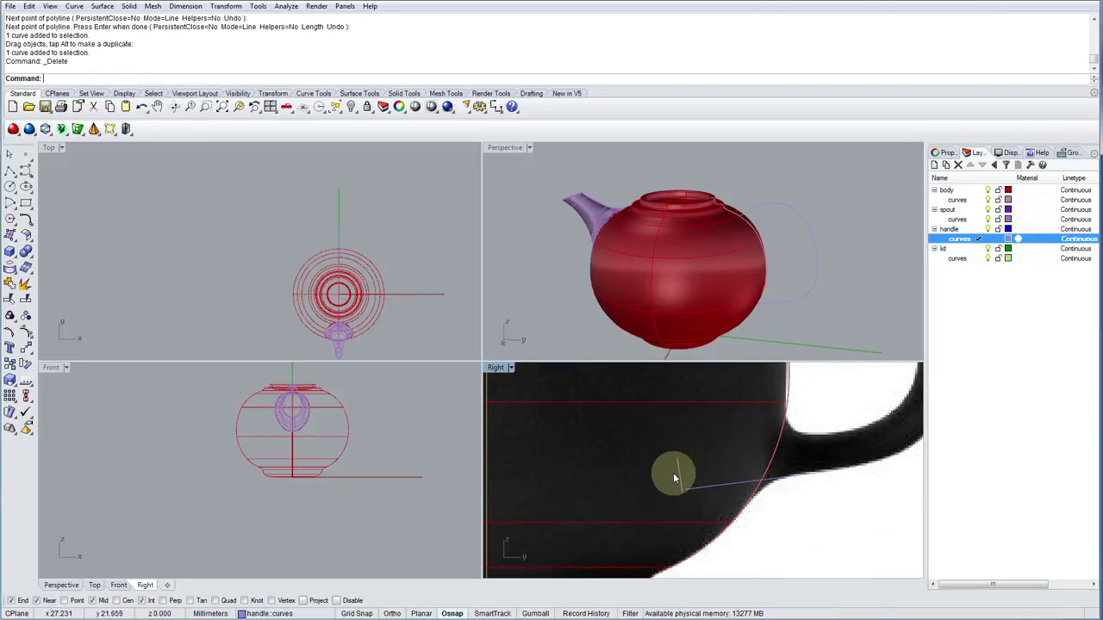
pyautogui.click(26, 349)
pyautogui.click(675, 493)
pyautogui.press('Return')
pyautogui.click(677, 505)
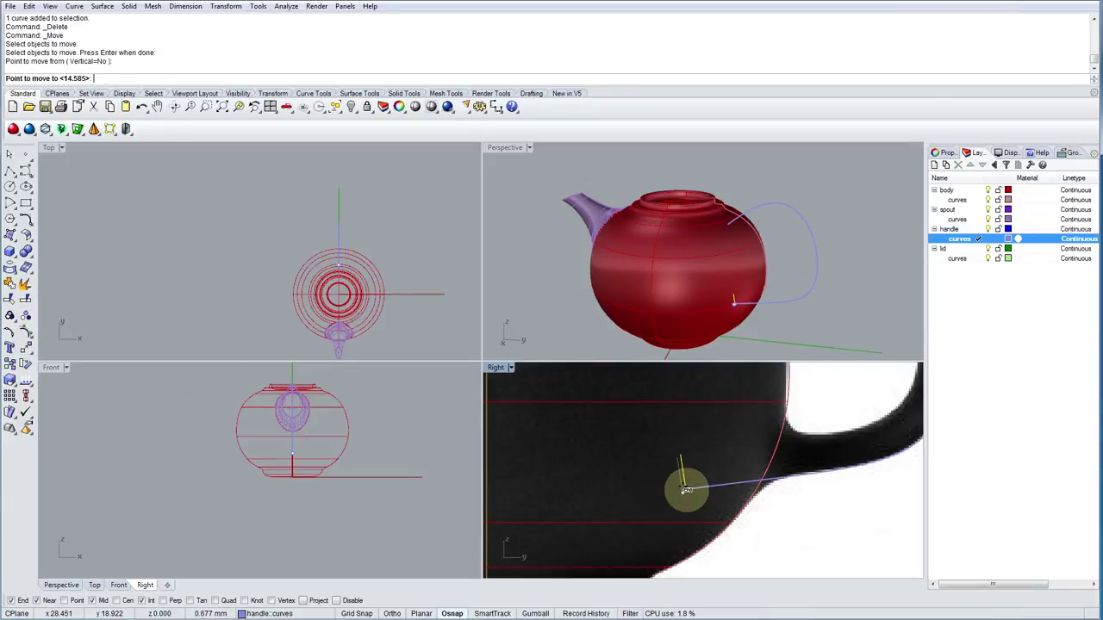
pyautogui.click(685, 490)
pyautogui.scroll(-3, 689, 499)
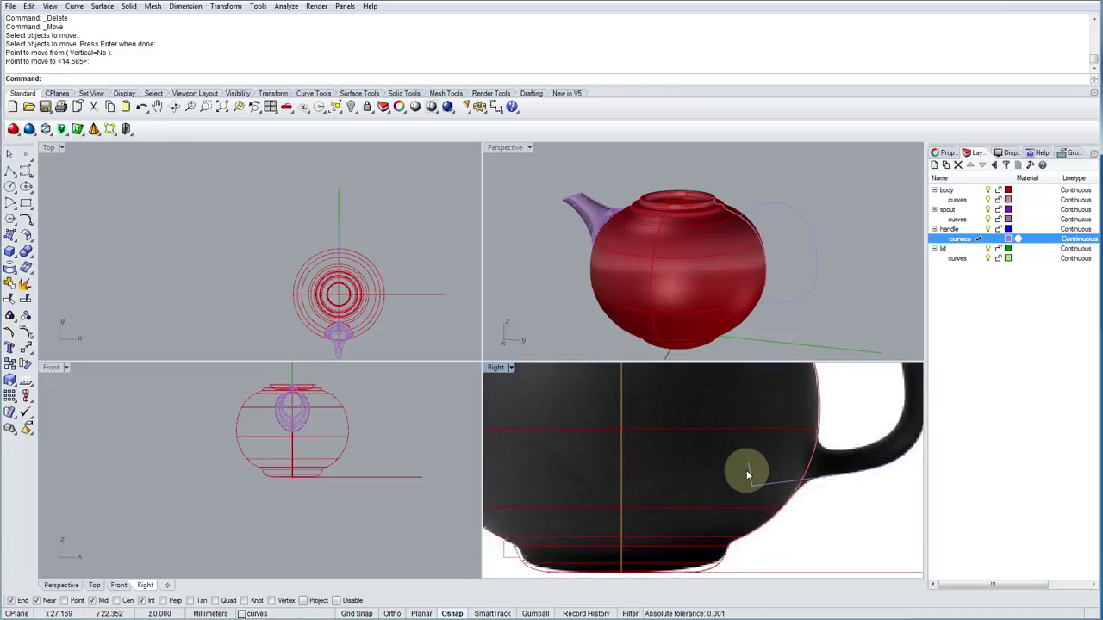
# Hide the body and spout layers so that only the handle curves remain in the model views.
pyautogui.scroll(-2, 898, 449)
pyautogui.moveTo(788, 315); pyautogui.dragTo(771, 314, button='right')
pyautogui.click(989, 190)
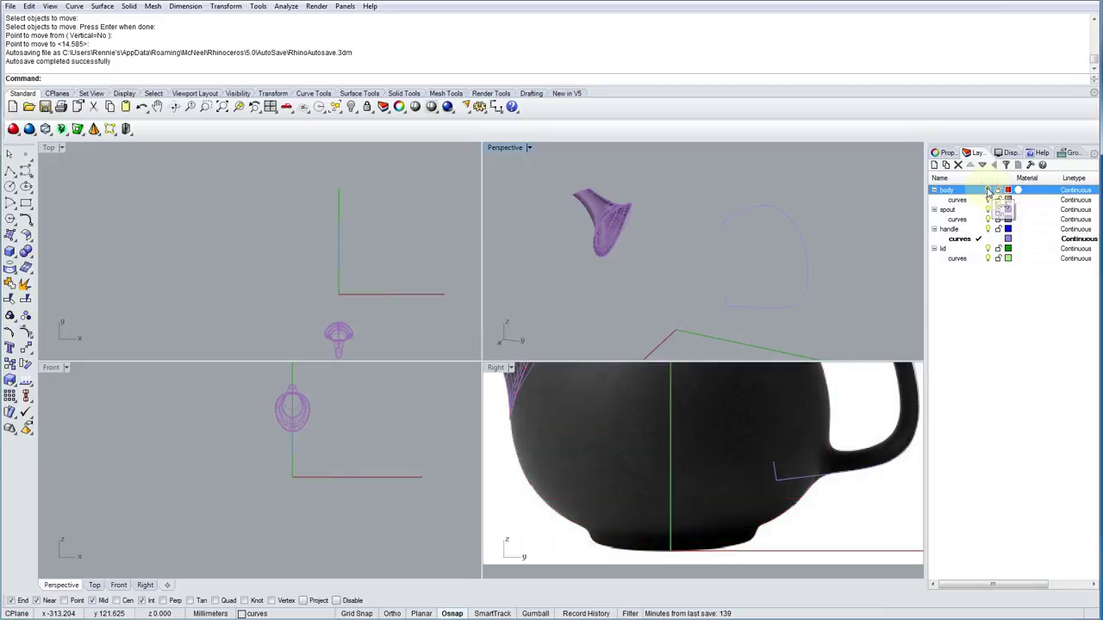
pyautogui.click(989, 210)
pyautogui.moveTo(871, 241); pyautogui.dragTo(762, 290, button='right')
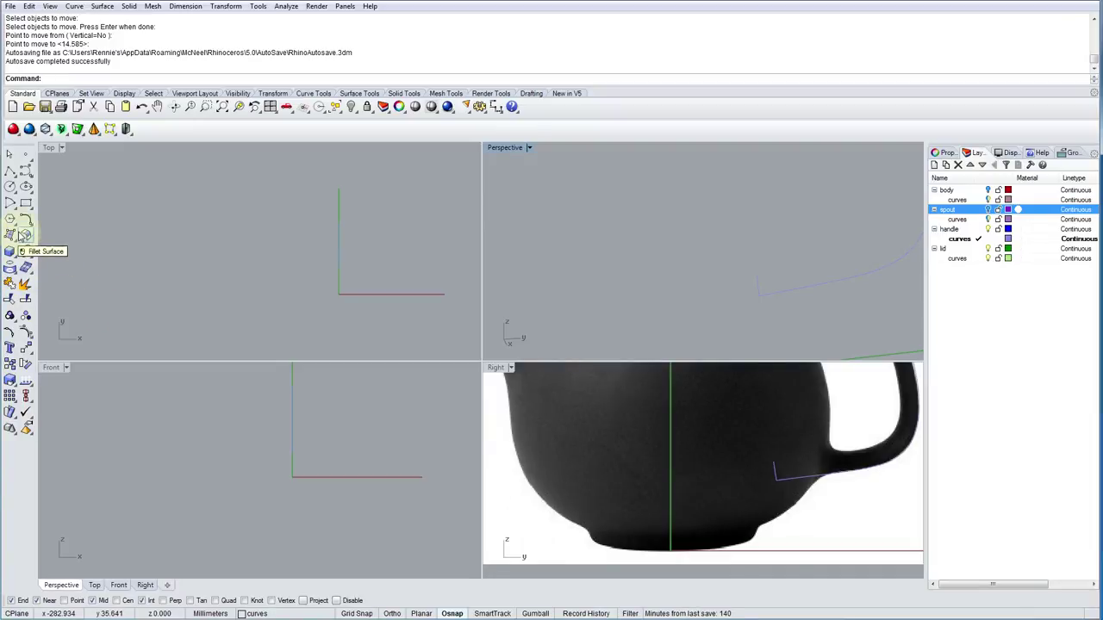
pyautogui.click(27, 190)
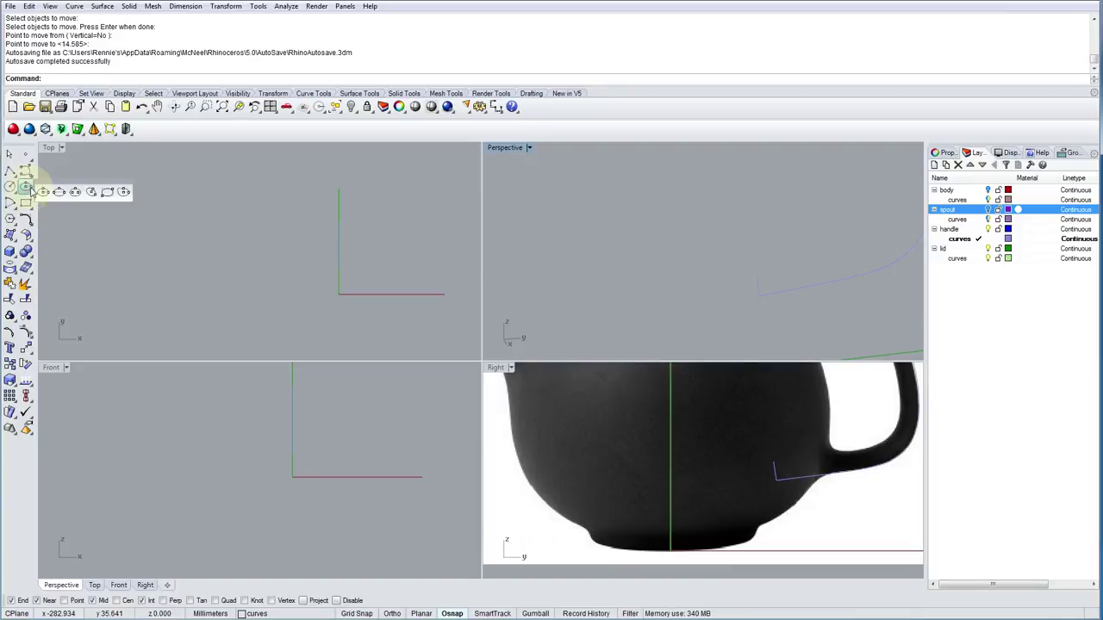
pyautogui.click(57, 193)
pyautogui.click(780, 476)
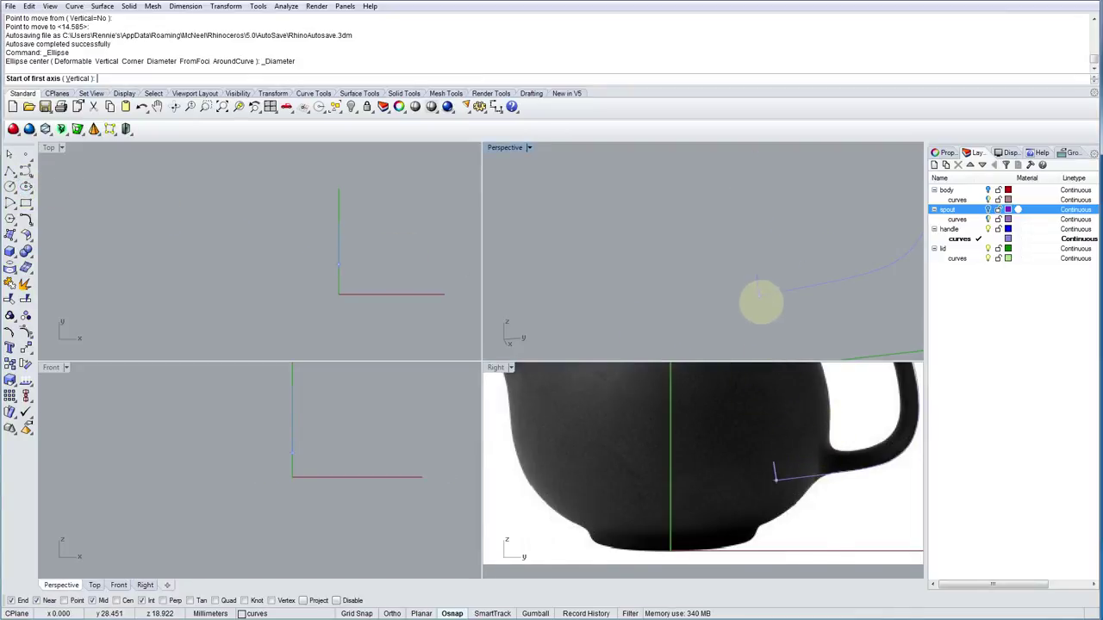
pyautogui.click(748, 272)
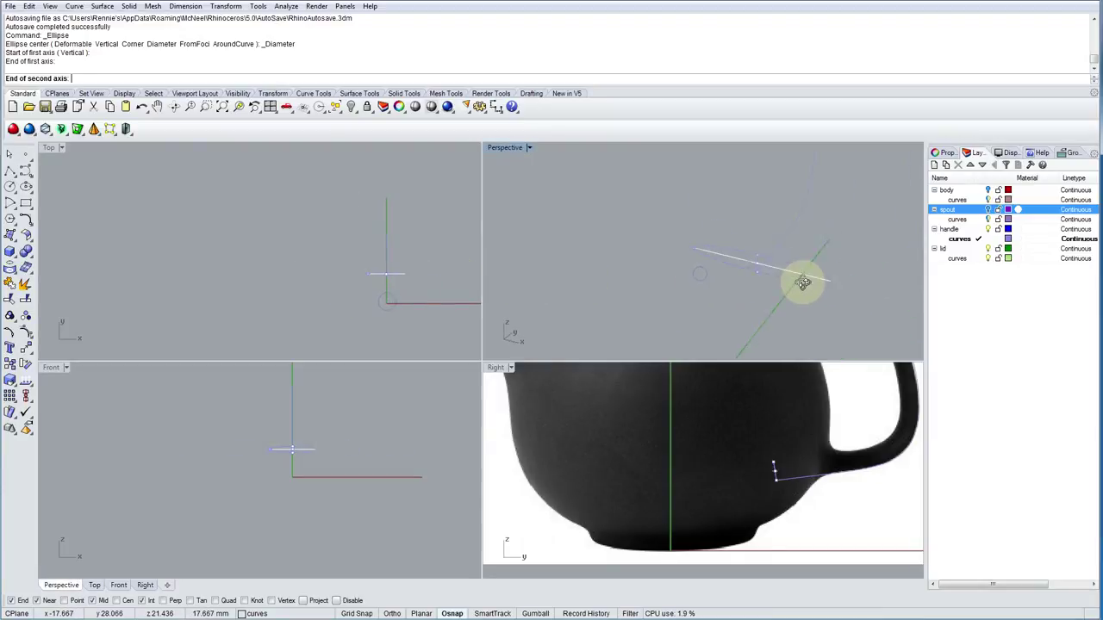
pyautogui.click(786, 275)
# Draw an ellipse by diameter with its first axis along the short upright line and its second axis ending about 4.6 mm from the centre.
pyautogui.press('Return')
pyautogui.click(734, 271)
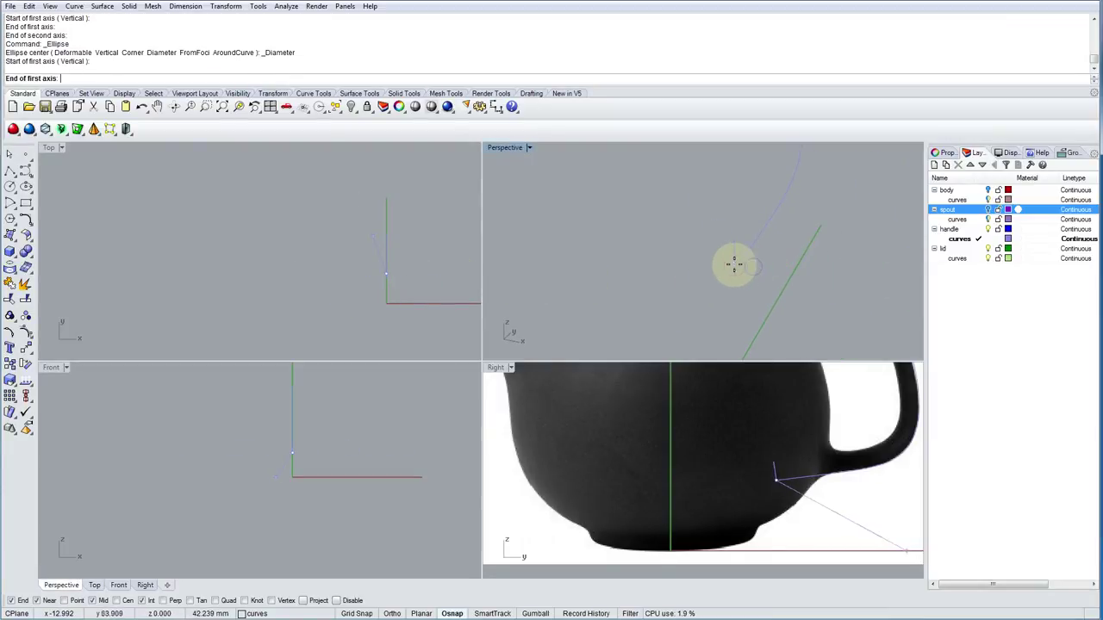
pyautogui.click(737, 241)
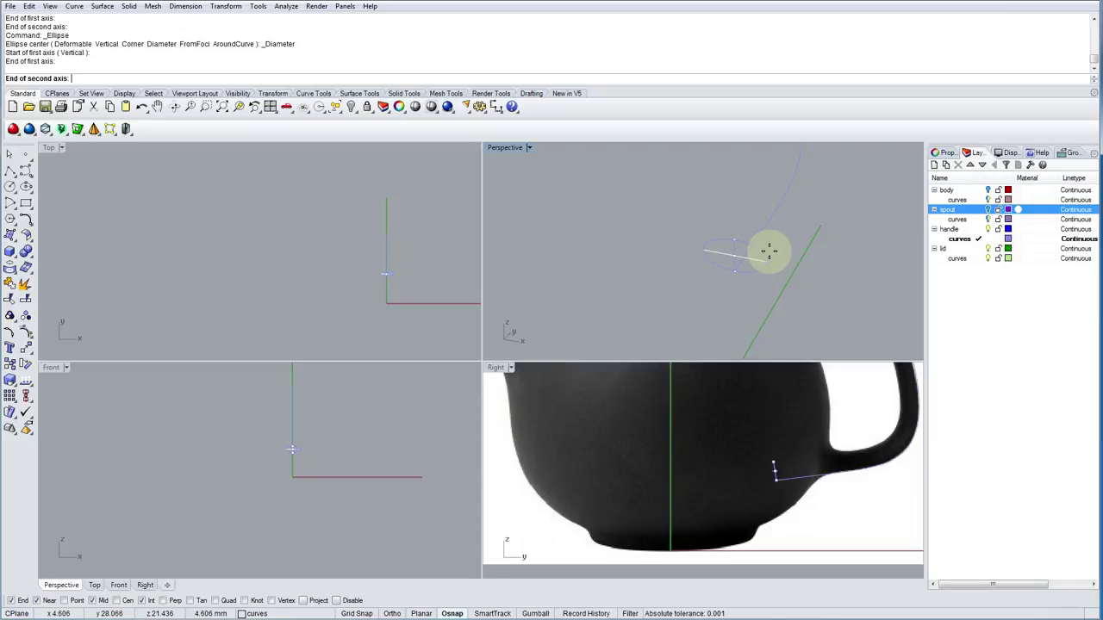
pyautogui.click(770, 252)
pyautogui.moveTo(702, 270); pyautogui.dragTo(672, 283, button='right')
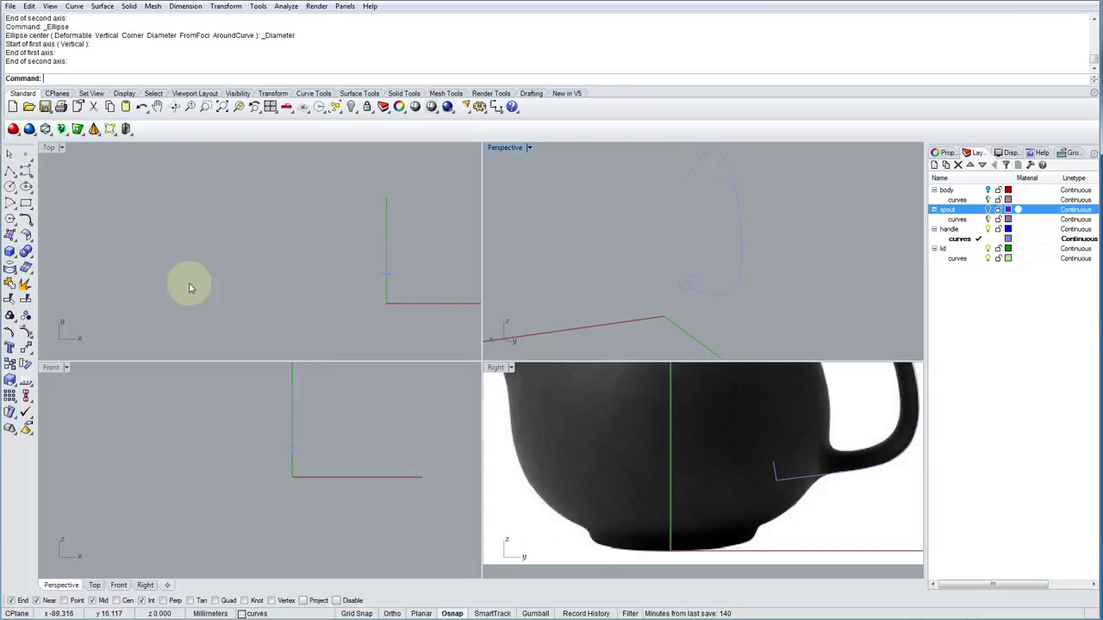
pyautogui.click(699, 296)
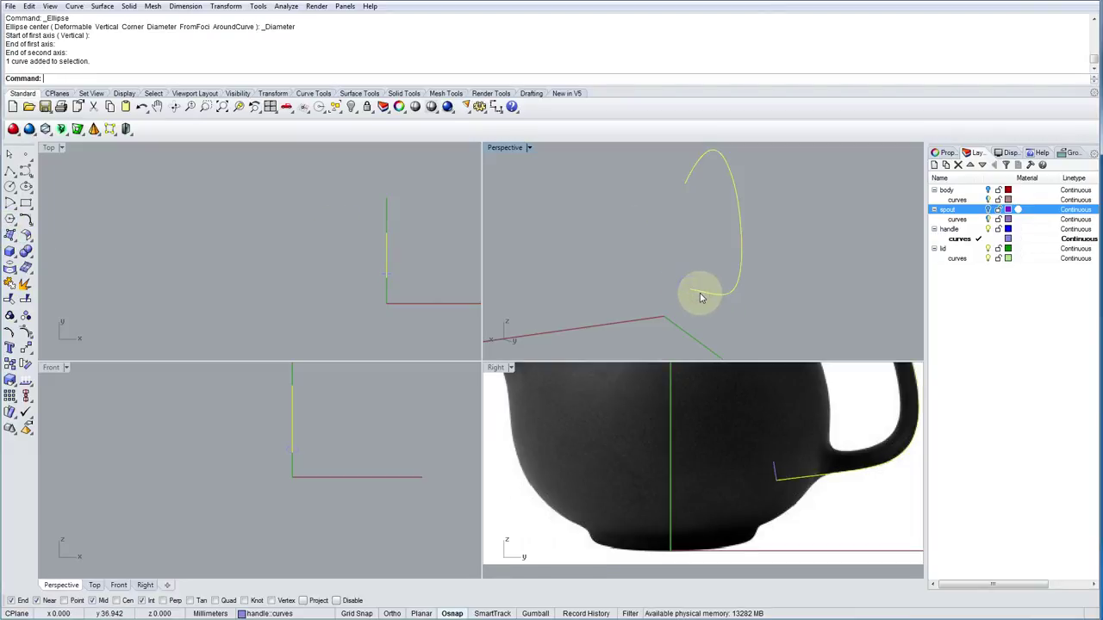
pyautogui.click(701, 288)
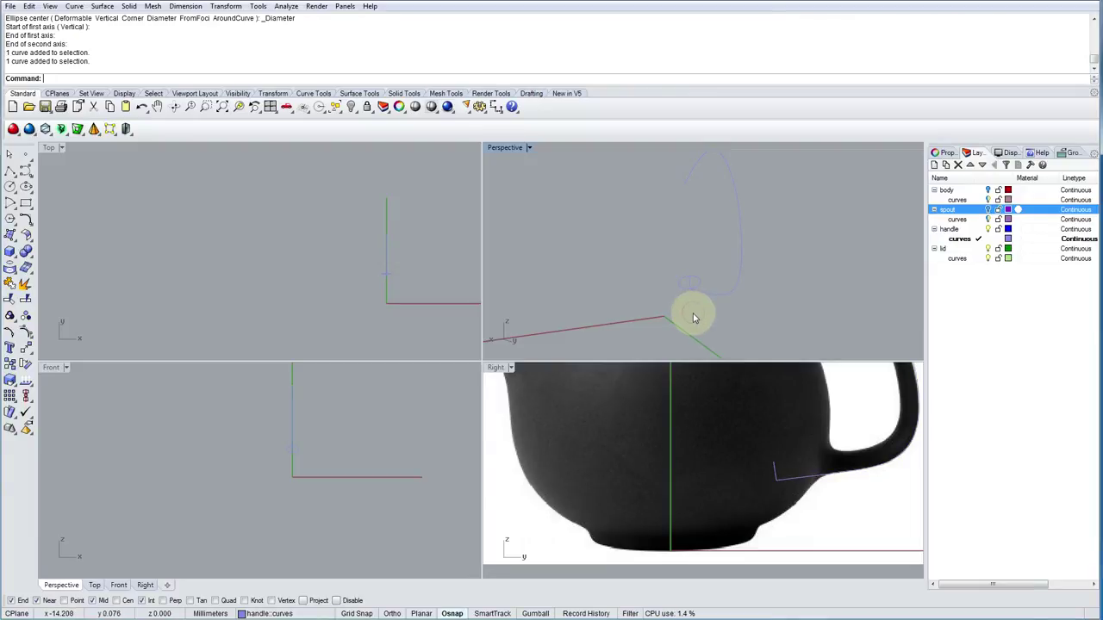
pyautogui.click(696, 285)
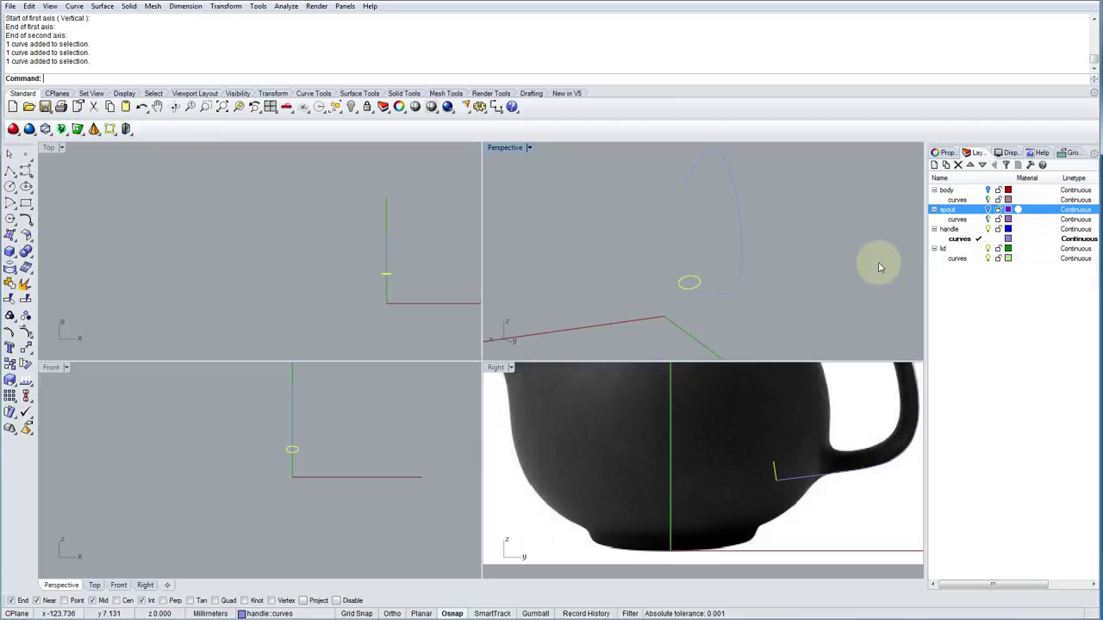
pyautogui.click(707, 298)
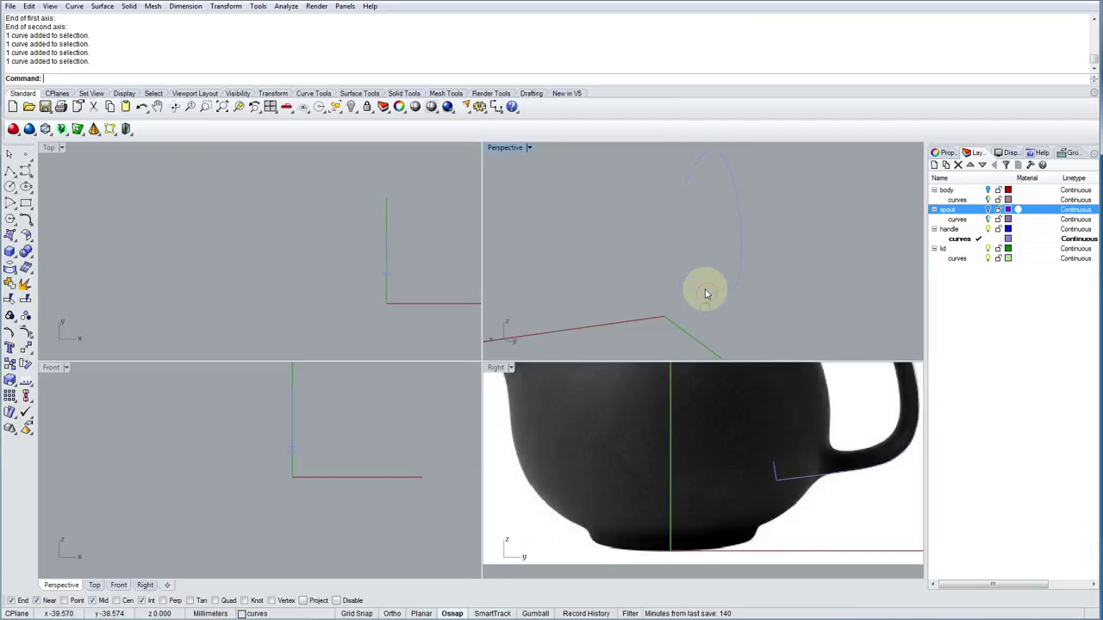
pyautogui.click(134, 250)
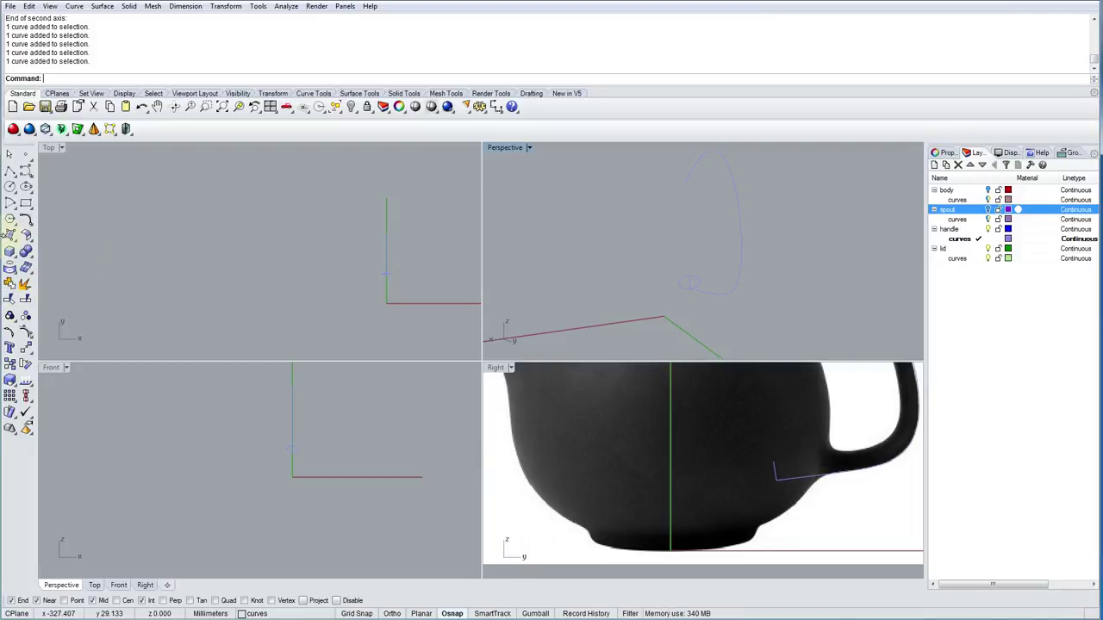
# Sweep the ellipse along the handle curve with Sweep1, using the Freeform style and no cross-section simplification.
pyautogui.click(10, 237)
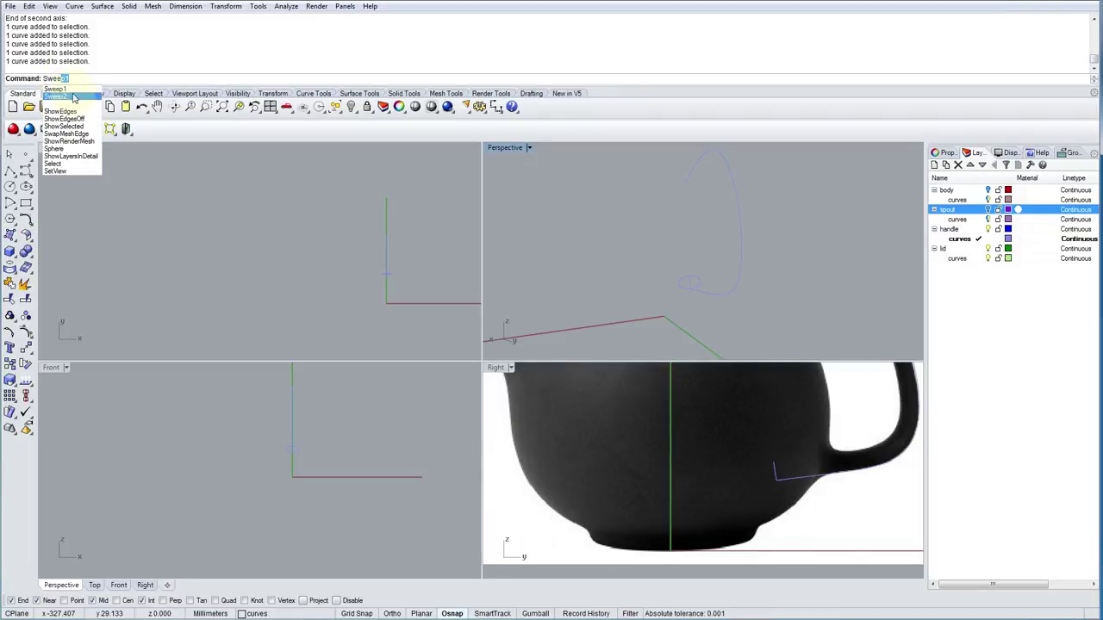
pyautogui.click(73, 91)
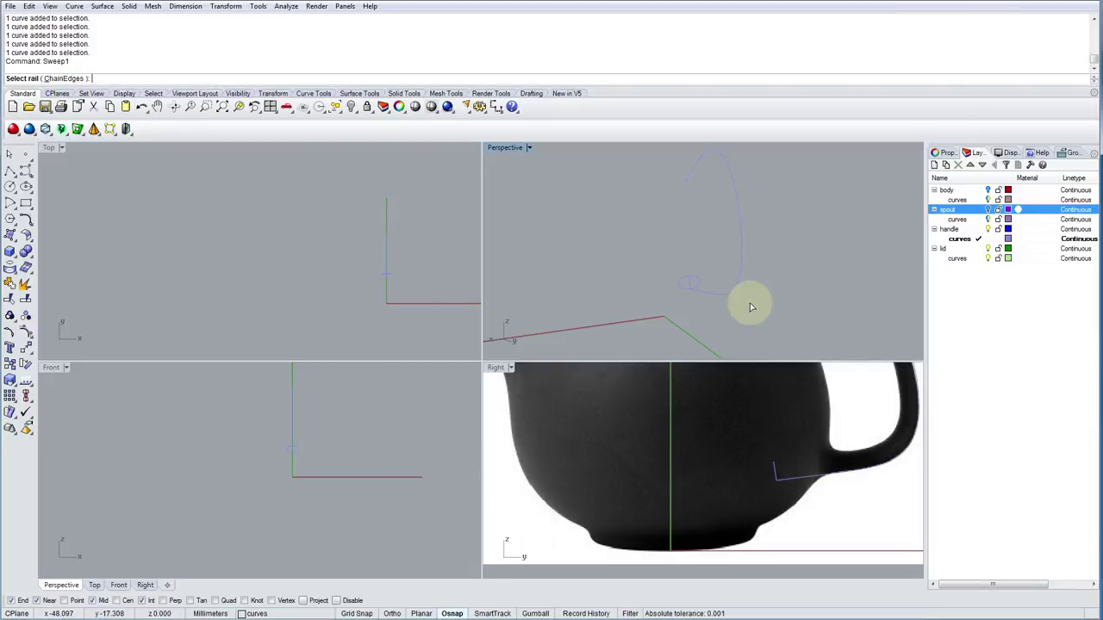
pyautogui.moveTo(715, 310); pyautogui.dragTo(747, 307, button='right')
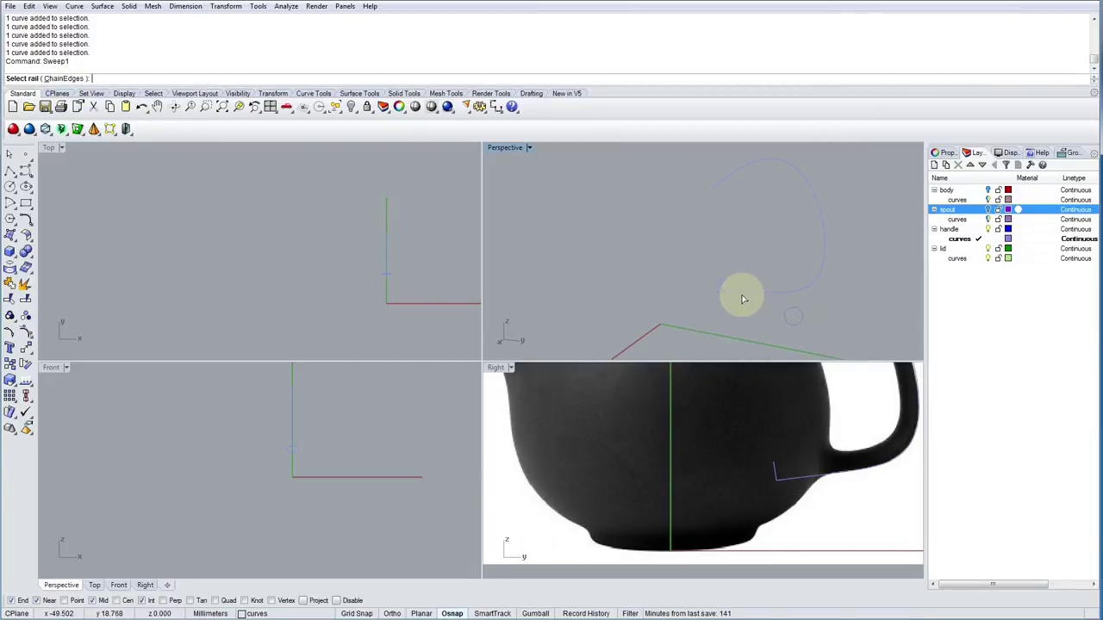
pyautogui.click(745, 295)
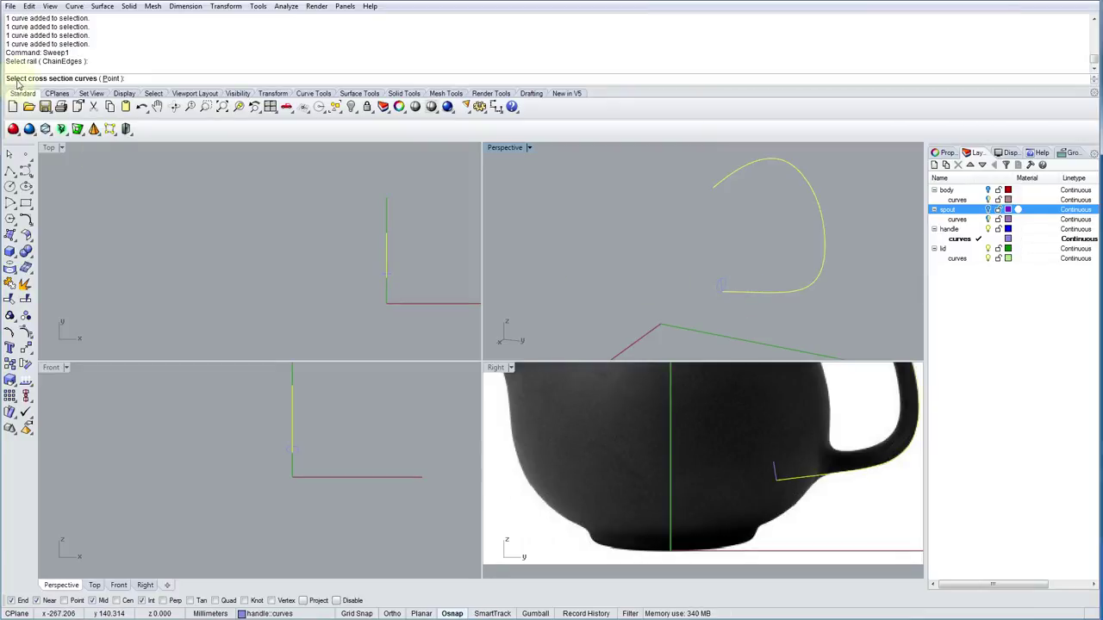
pyautogui.scroll(3, 715, 291)
pyautogui.click(723, 292)
pyautogui.press('Return')
pyautogui.moveTo(720, 319); pyautogui.dragTo(885, 306, button='right')
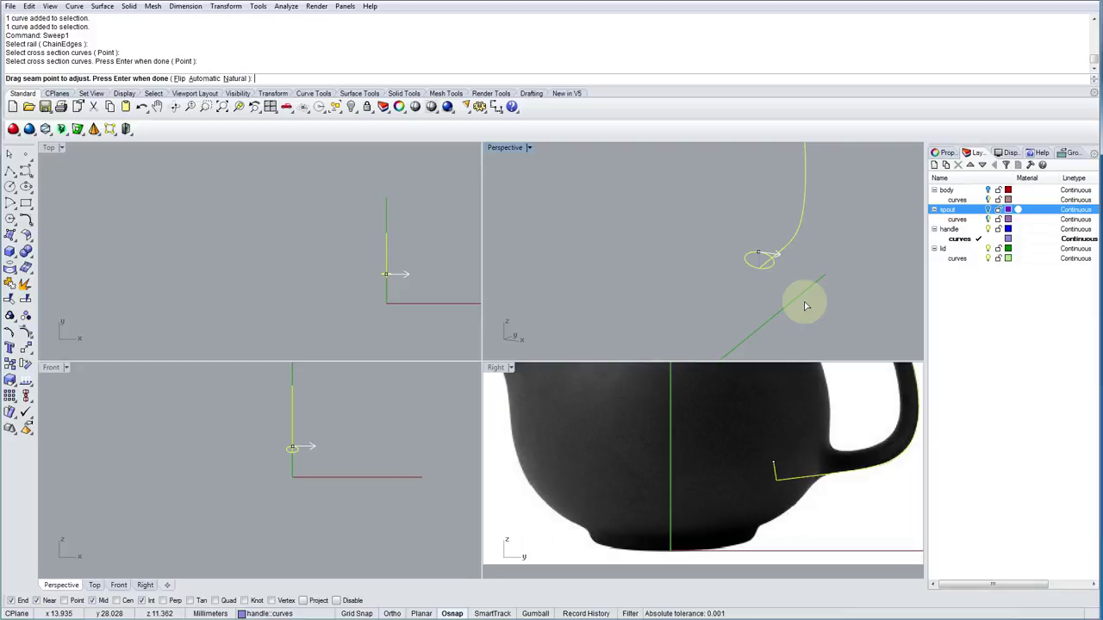
pyautogui.press('Return')
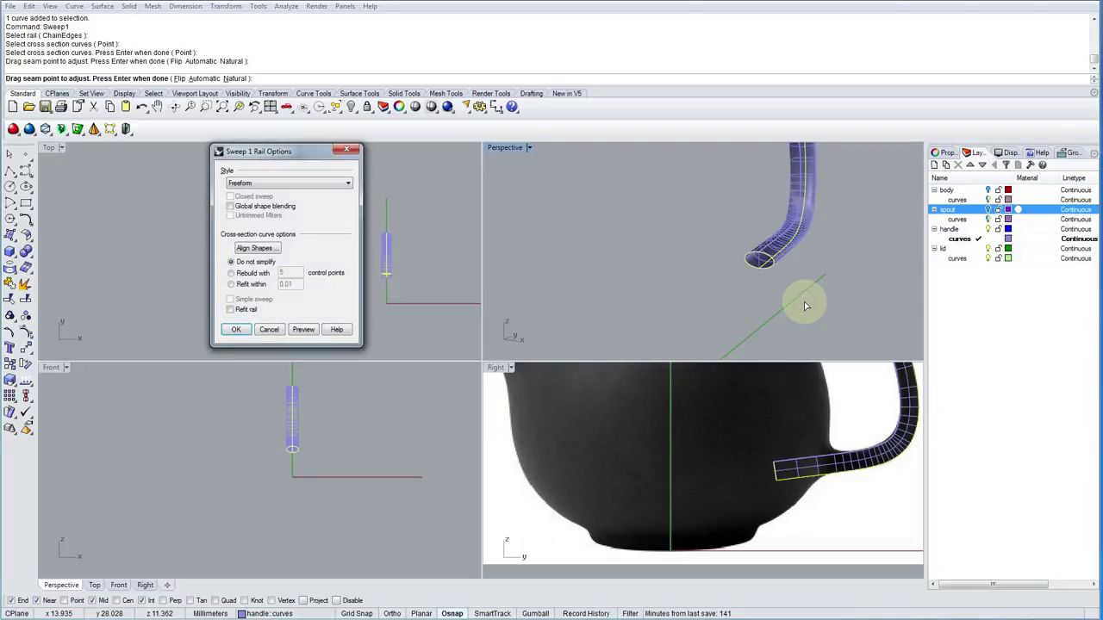
pyautogui.click(237, 330)
pyautogui.moveTo(739, 320); pyautogui.dragTo(695, 300, button='right')
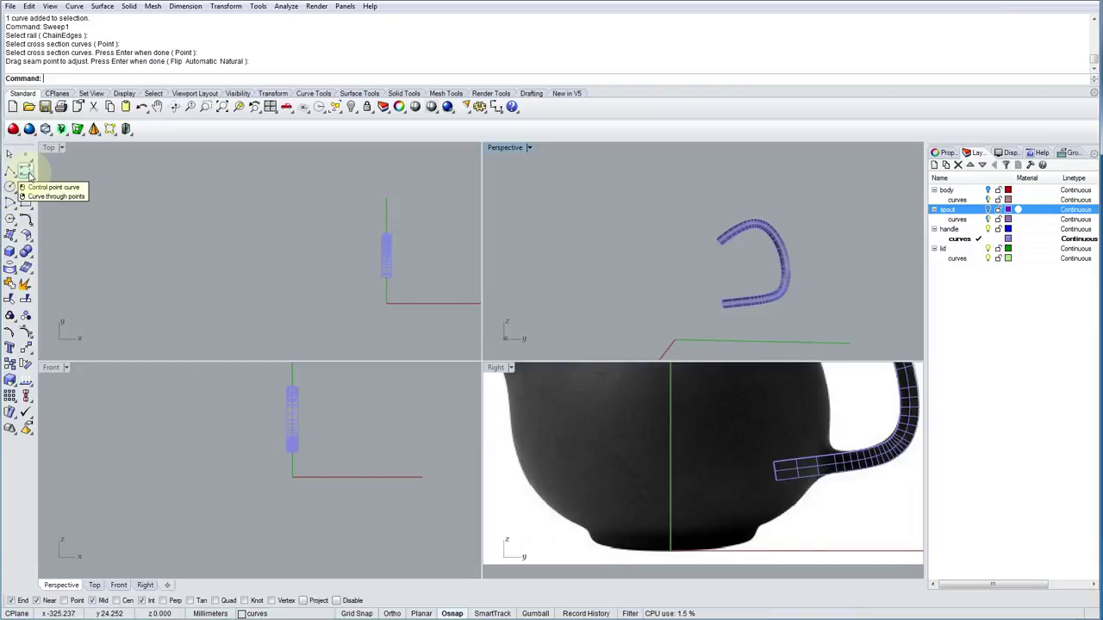
pyautogui.rightClick(740, 327)
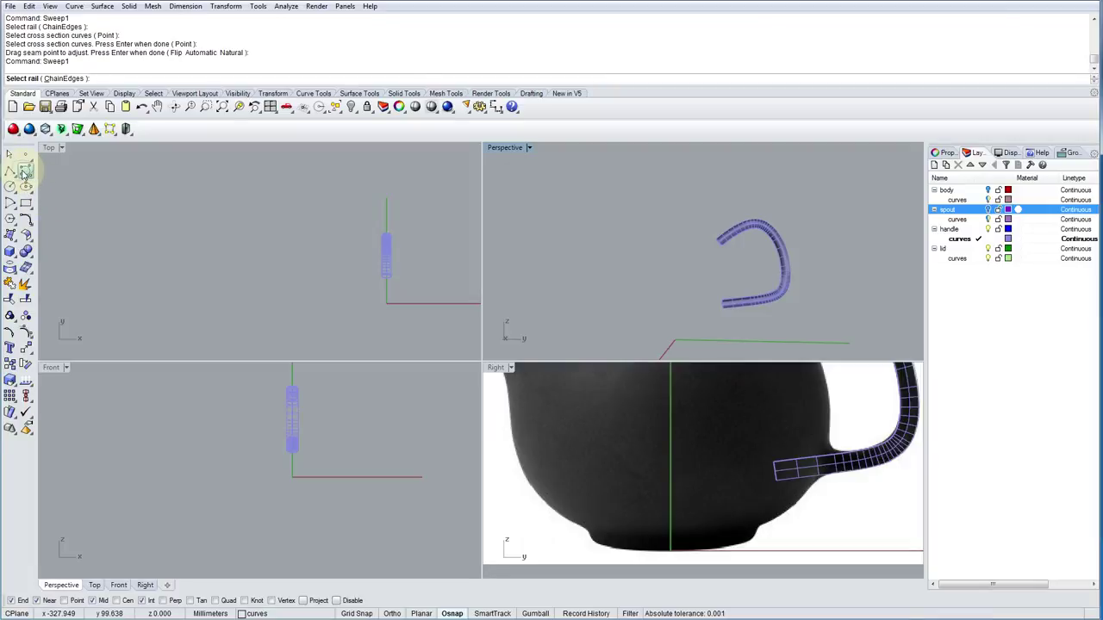
# Draw a wavy degree 3 control point curve from the handle's lower end, around outside the handle and back to its upper arm.
pyautogui.click(25, 173)
pyautogui.click(776, 479)
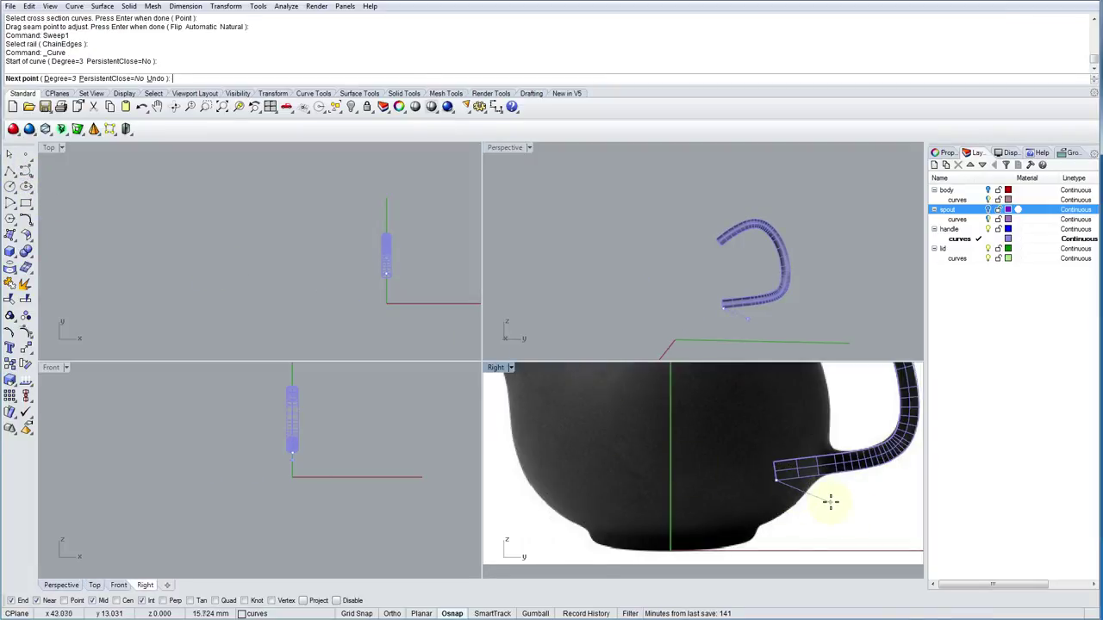
pyautogui.scroll(-3, 830, 501)
pyautogui.click(673, 491)
pyautogui.click(665, 517)
pyautogui.click(657, 524)
pyautogui.click(680, 527)
pyautogui.click(701, 502)
pyautogui.click(720, 468)
pyautogui.click(745, 414)
pyautogui.click(722, 387)
pyautogui.click(661, 420)
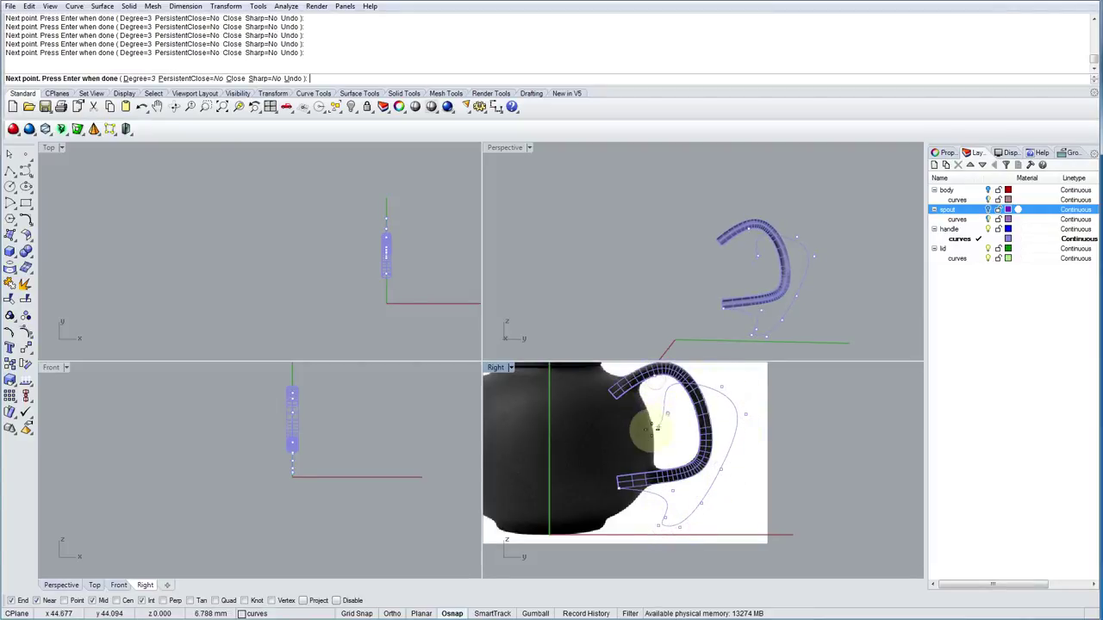
pyautogui.click(647, 398)
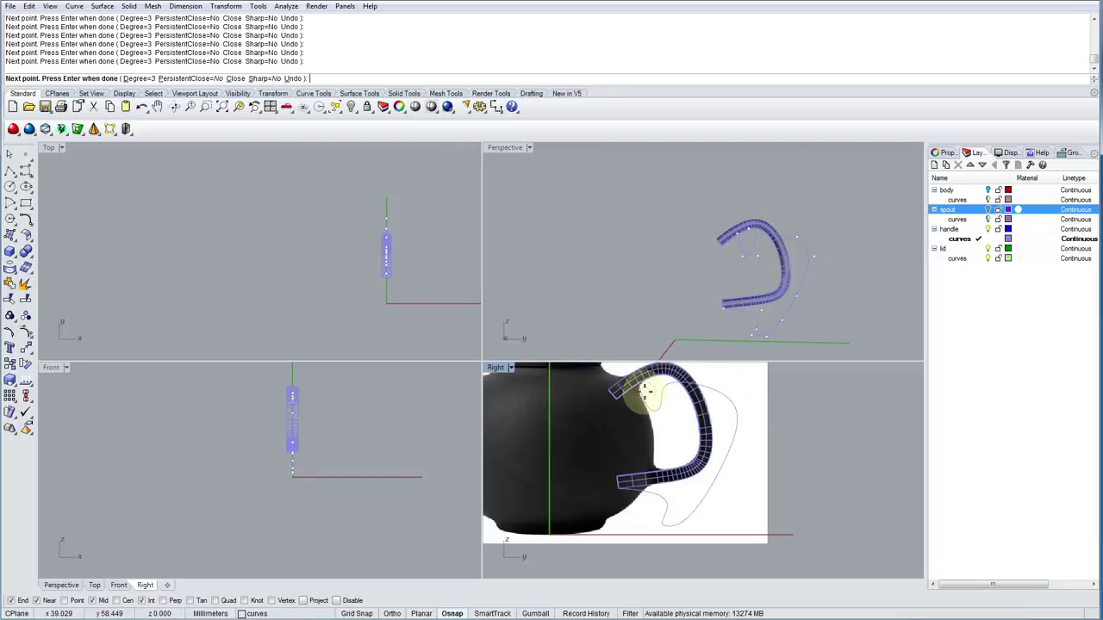
pyautogui.press('Return')
# Sweep the ellipse along the wavy curve with Sweep1, using the Freeform style and no cross-section simplification.
pyautogui.moveTo(813, 309); pyautogui.dragTo(634, 308, button='right')
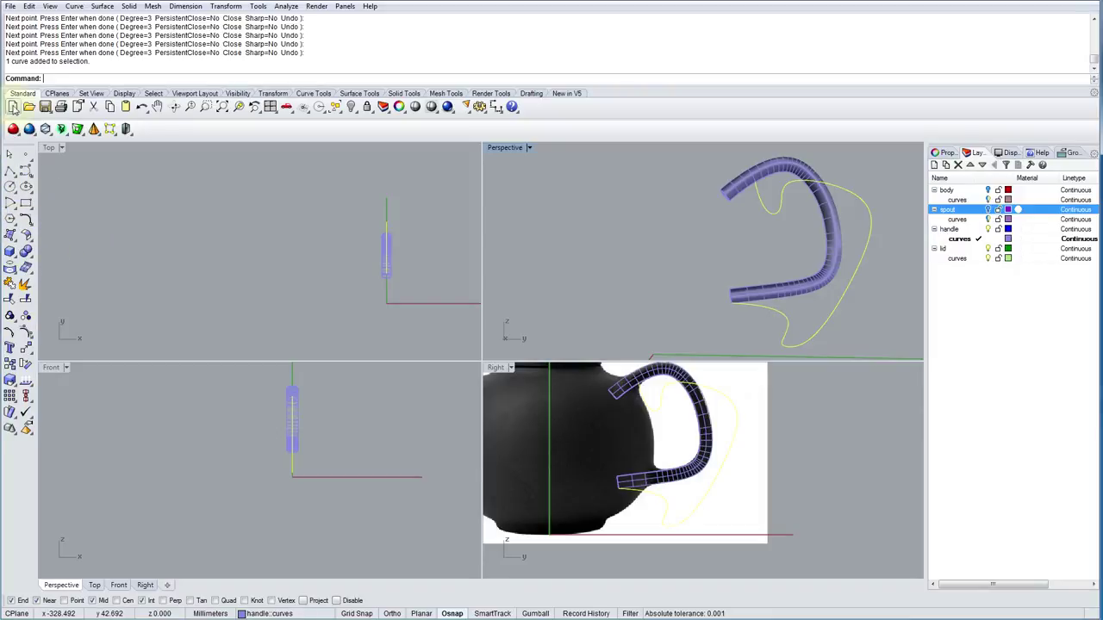
pyautogui.click(13, 238)
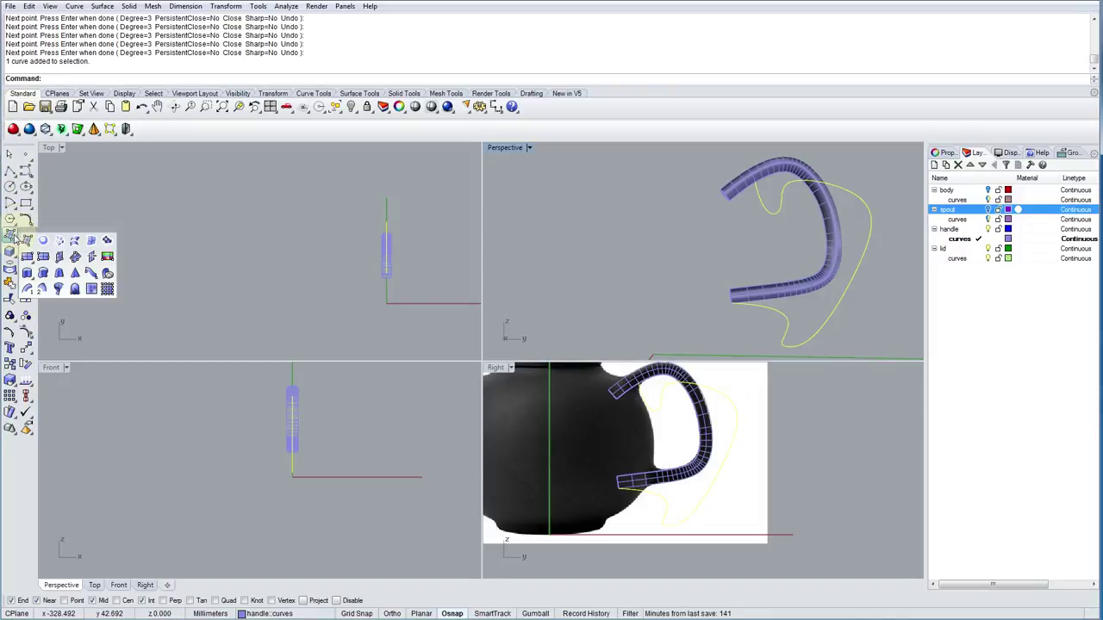
pyautogui.click(28, 289)
pyautogui.scroll(5, 755, 312)
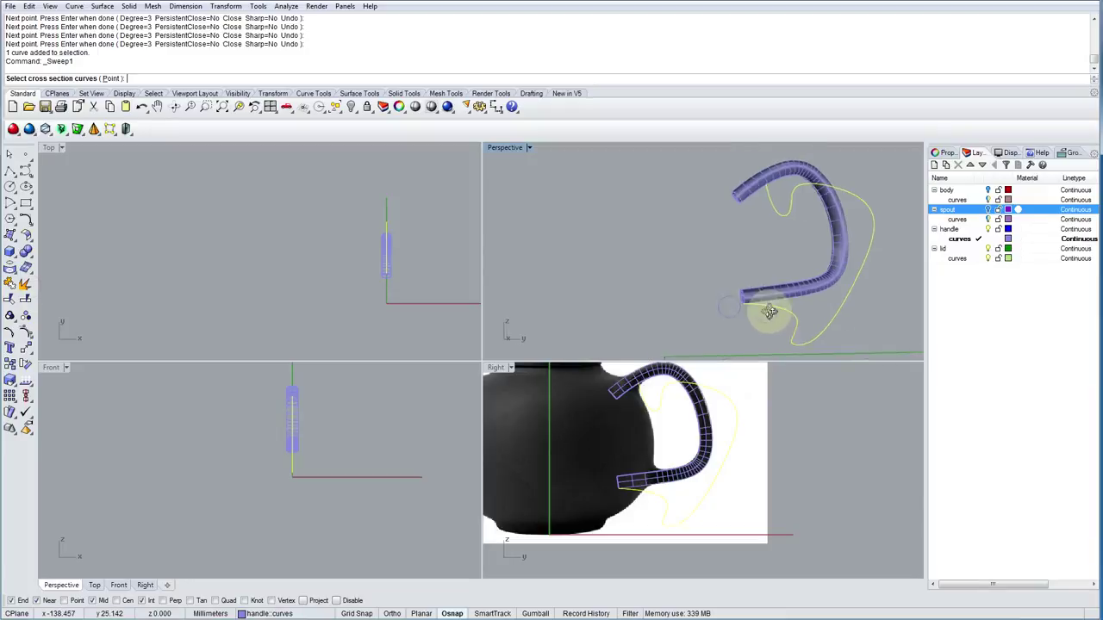
pyautogui.click(758, 300)
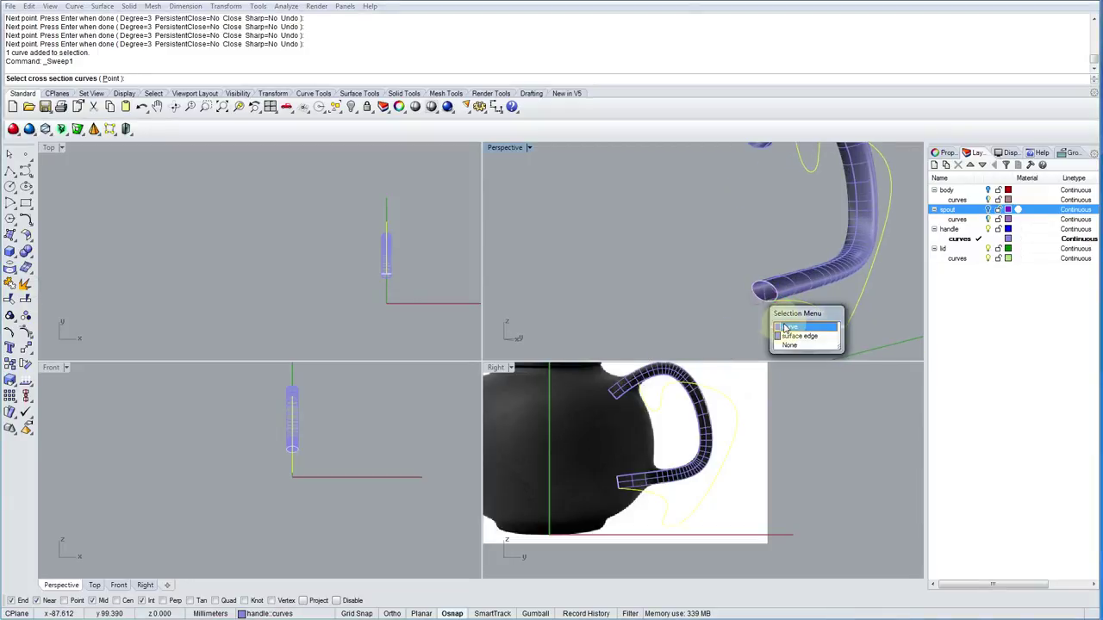
pyautogui.click(784, 326)
pyautogui.press('Return')
pyautogui.press('Return')
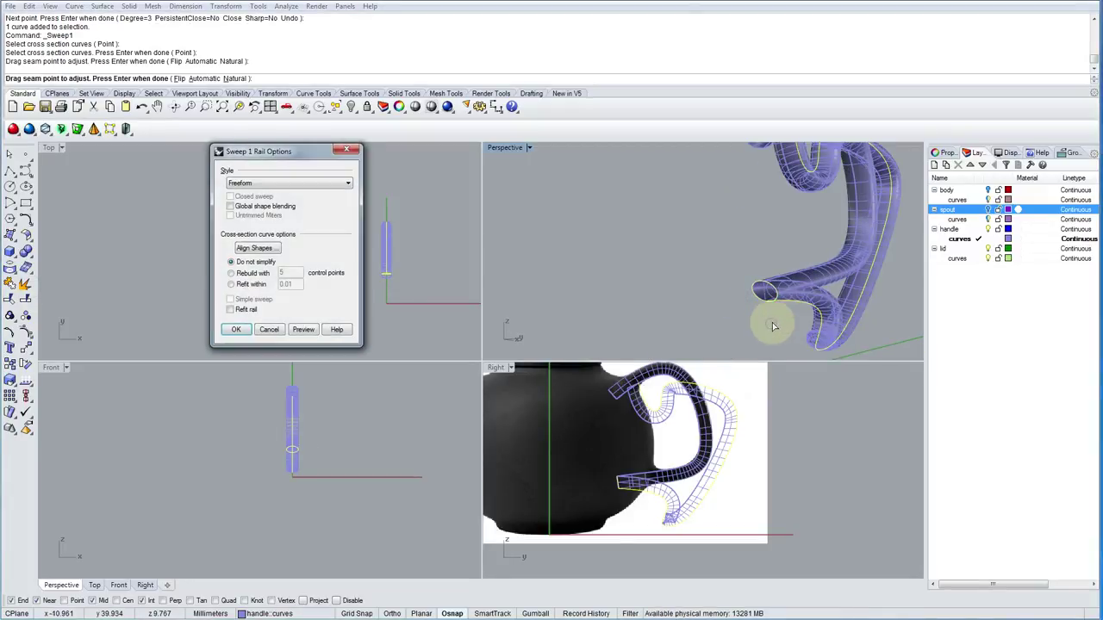
pyautogui.moveTo(861, 320); pyautogui.dragTo(748, 306, button='right')
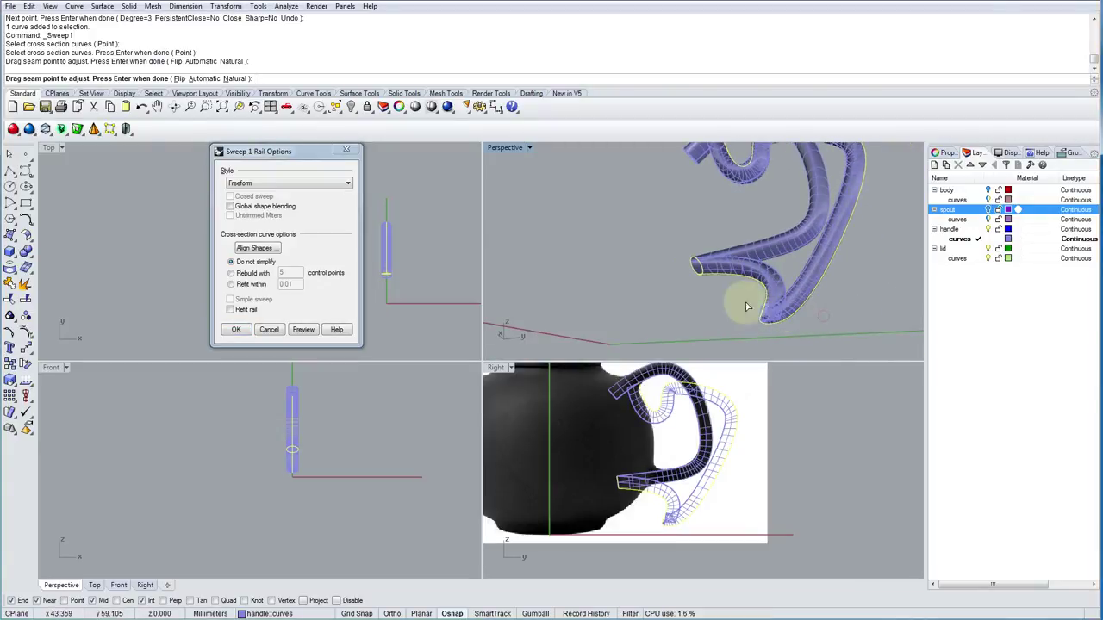
pyautogui.click(235, 330)
# Examine the tight lower bend of the wavy sweep up close and select that swept surface.
pyautogui.moveTo(722, 253); pyautogui.dragTo(698, 328, button='right')
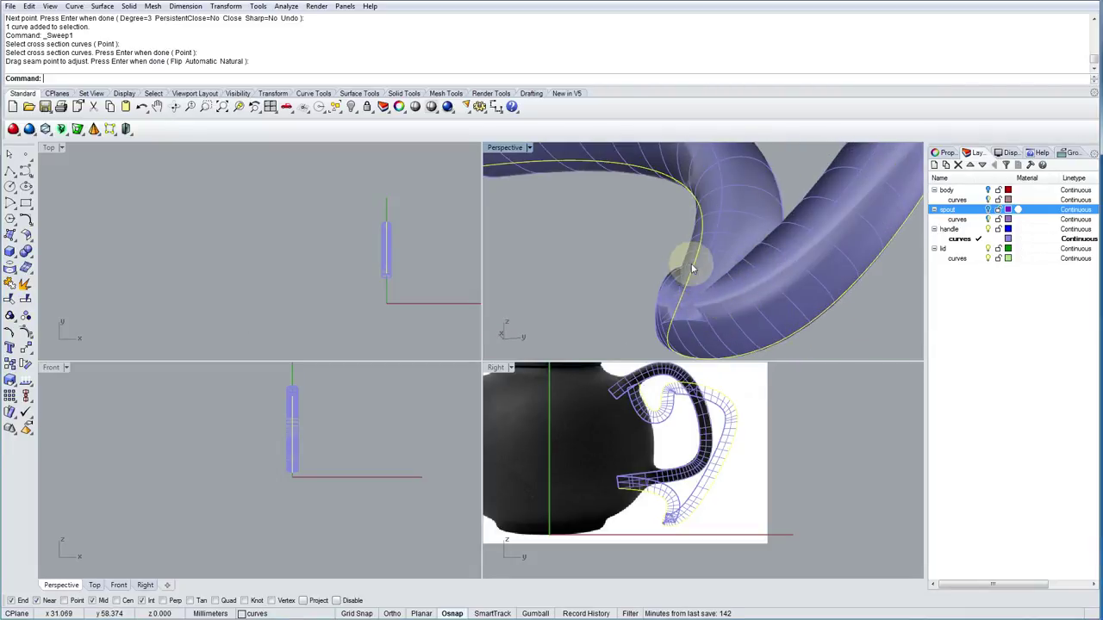
pyautogui.moveTo(721, 253); pyautogui.dragTo(542, 149, button='right')
pyautogui.moveTo(664, 209); pyautogui.dragTo(915, 207, button='right')
pyautogui.click(737, 246)
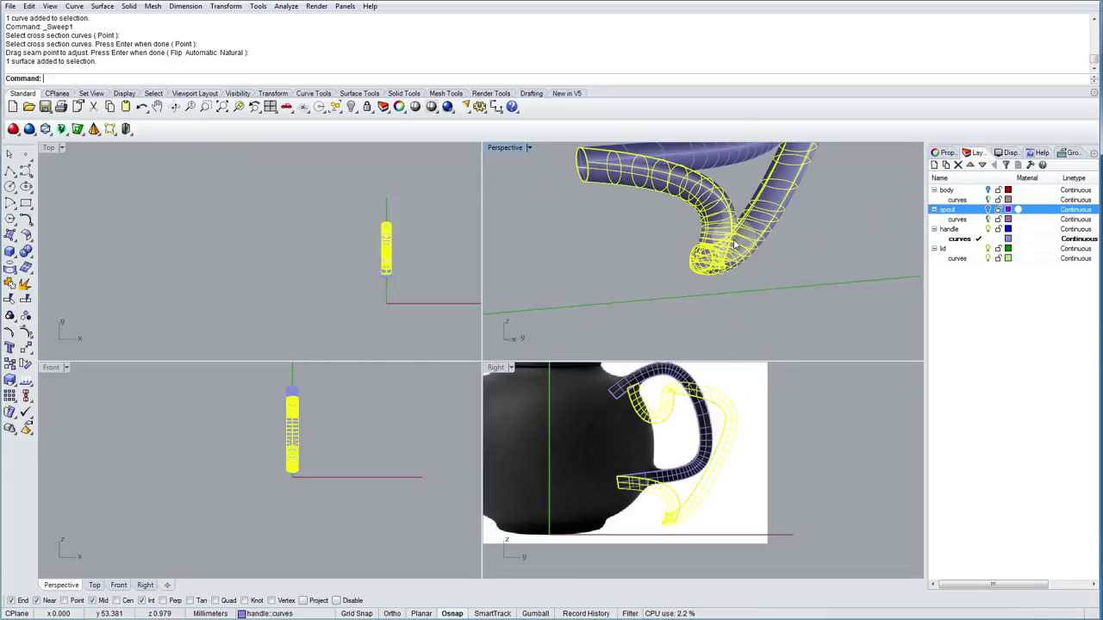
# Delete the swept surface that follows the wavy curve.
pyautogui.press('Delete')
pyautogui.moveTo(737, 246); pyautogui.dragTo(750, 223, button='right')
pyautogui.moveTo(660, 184); pyautogui.dragTo(864, 210, button='right')
pyautogui.scroll(2, 634, 413)
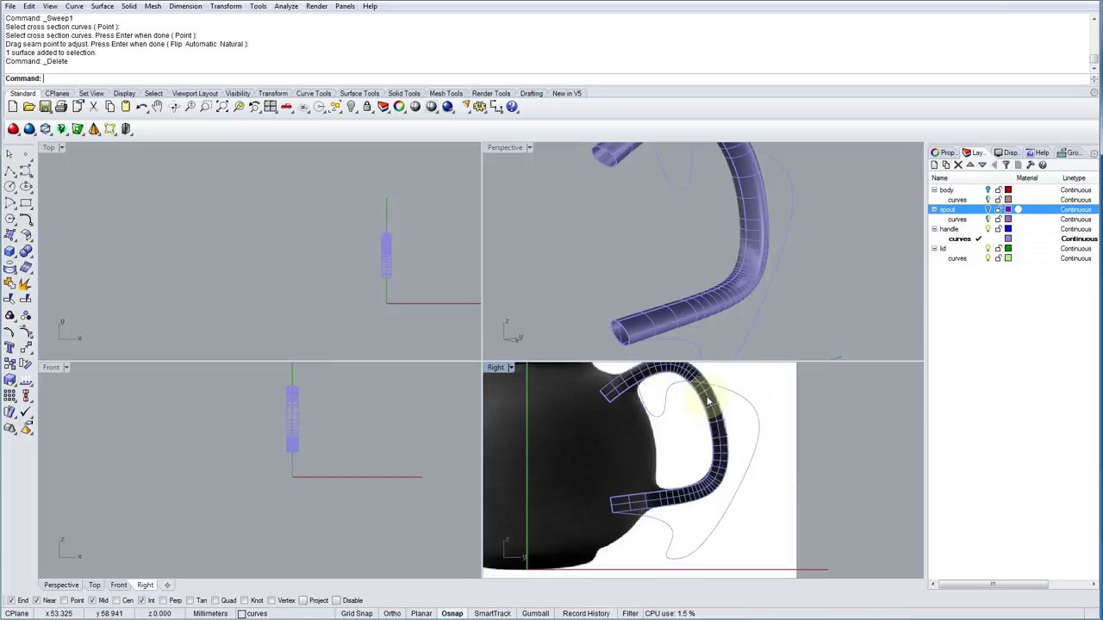
# Compare the handle sweep with the teapot reference image along its lower bend and at both ends in the Right view.
pyautogui.moveTo(707, 409); pyautogui.dragTo(698, 453, button='right')
pyautogui.scroll(3, 698, 452)
pyautogui.scroll(-3, 702, 466)
pyautogui.moveTo(709, 505); pyautogui.dragTo(733, 475, button='right')
pyautogui.scroll(4, 739, 468)
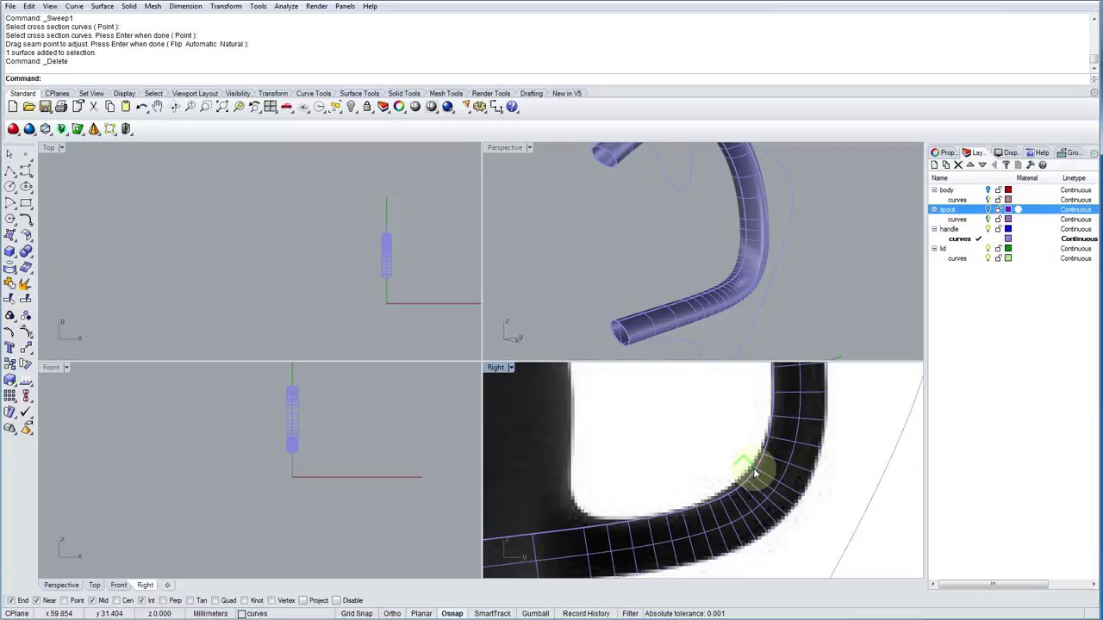
pyautogui.moveTo(632, 524); pyautogui.dragTo(854, 468, button='right')
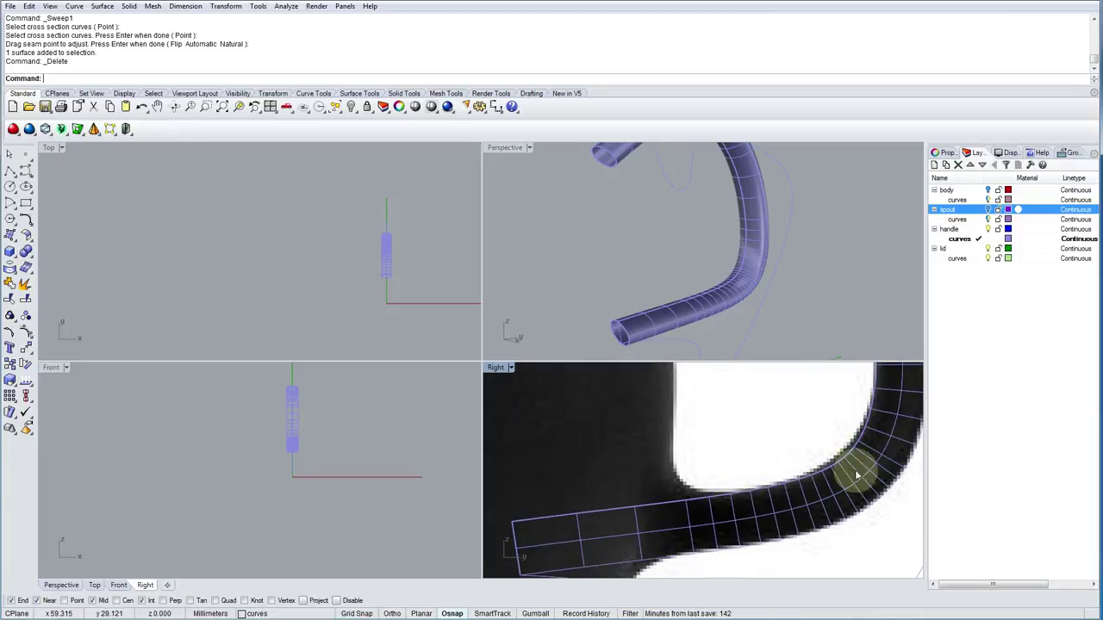
pyautogui.moveTo(665, 497); pyautogui.dragTo(763, 474, button='right')
pyautogui.scroll(-2, 763, 473)
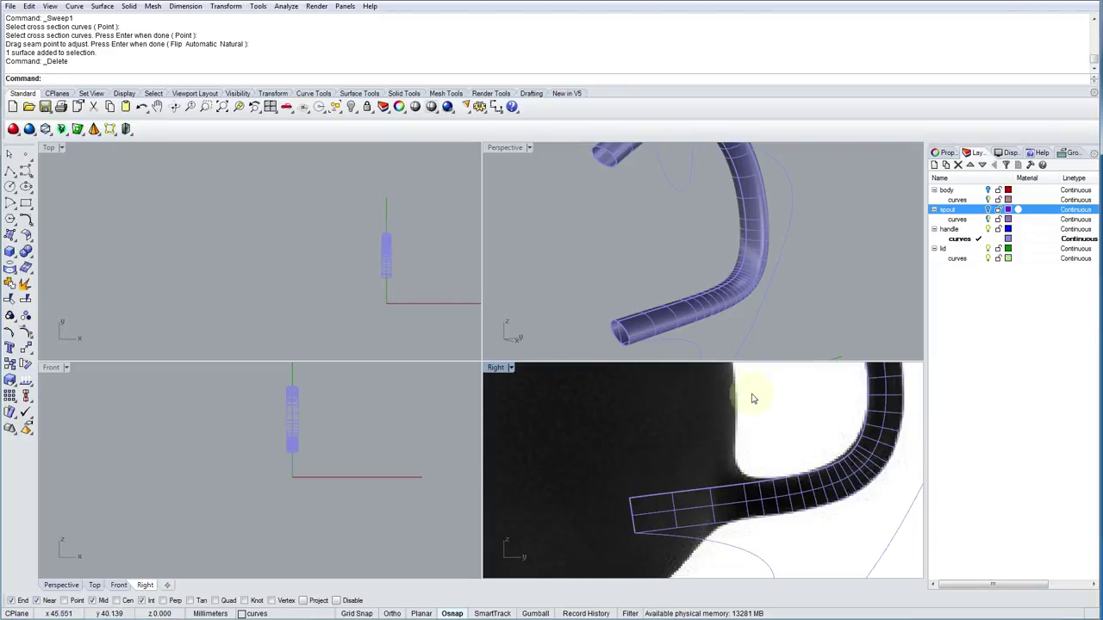
pyautogui.scroll(-2, 776, 520)
pyautogui.scroll(-3, 804, 509)
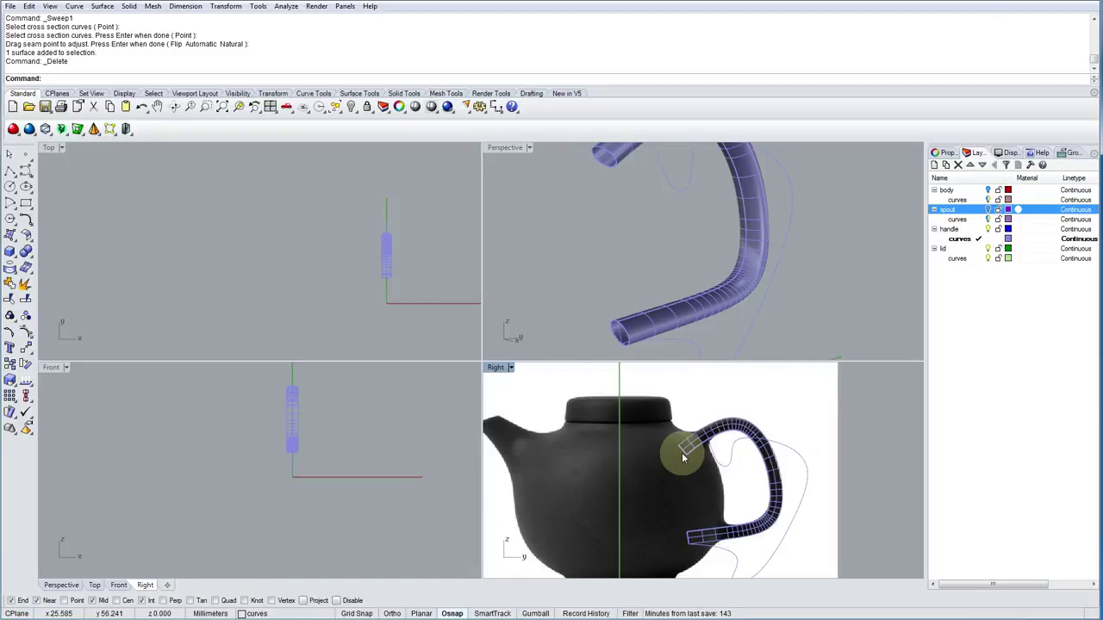
# Turn on the body layer so the teapot body shows together with the handle.
pyautogui.click(988, 190)
pyautogui.click(822, 313)
pyautogui.scroll(-5, 775, 301)
pyautogui.moveTo(739, 296); pyautogui.dragTo(789, 336, button='right')
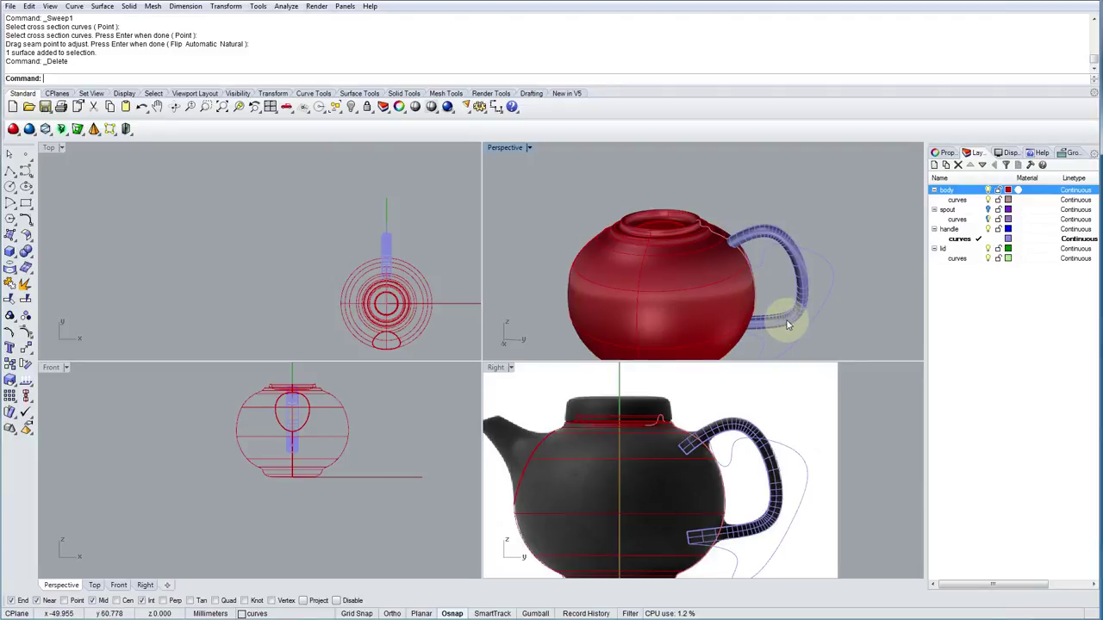
# Create intersection curves between the handle surface and the teapot body with Intersect.
pyautogui.click(787, 324)
pyautogui.keyDown('shift'); pyautogui.click(732, 320); pyautogui.keyUp('shift')
pyautogui.write('Interse')
pyautogui.press('Return')
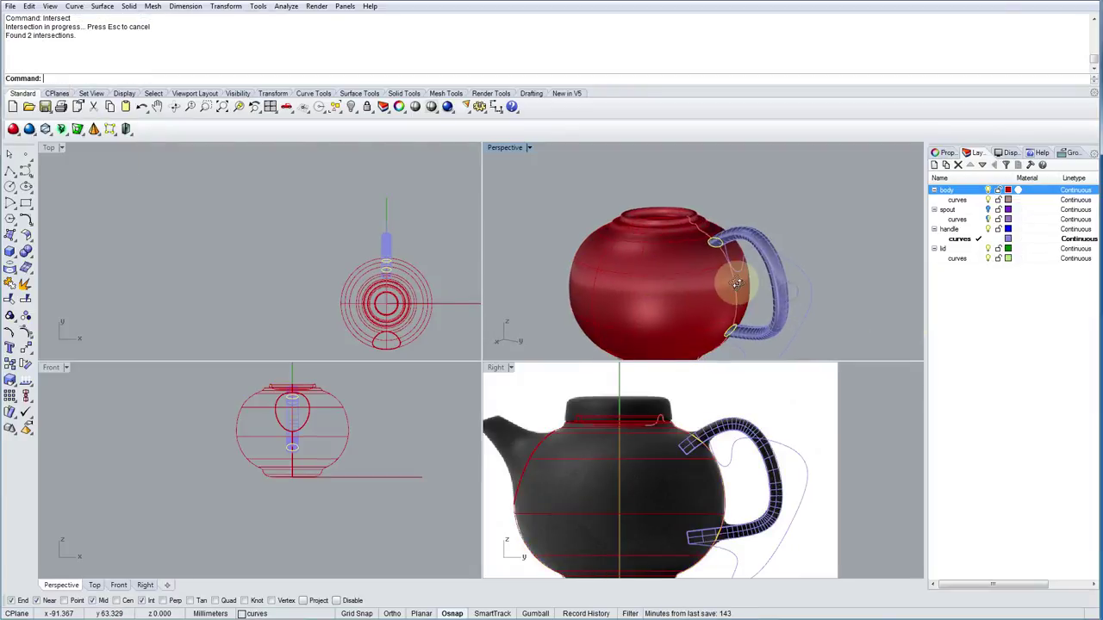
# Trim off the upper and lower handle ends inside the body, using the intersection curves as cutters.
pyautogui.scroll(5, 731, 250)
pyautogui.scroll(2, 734, 248)
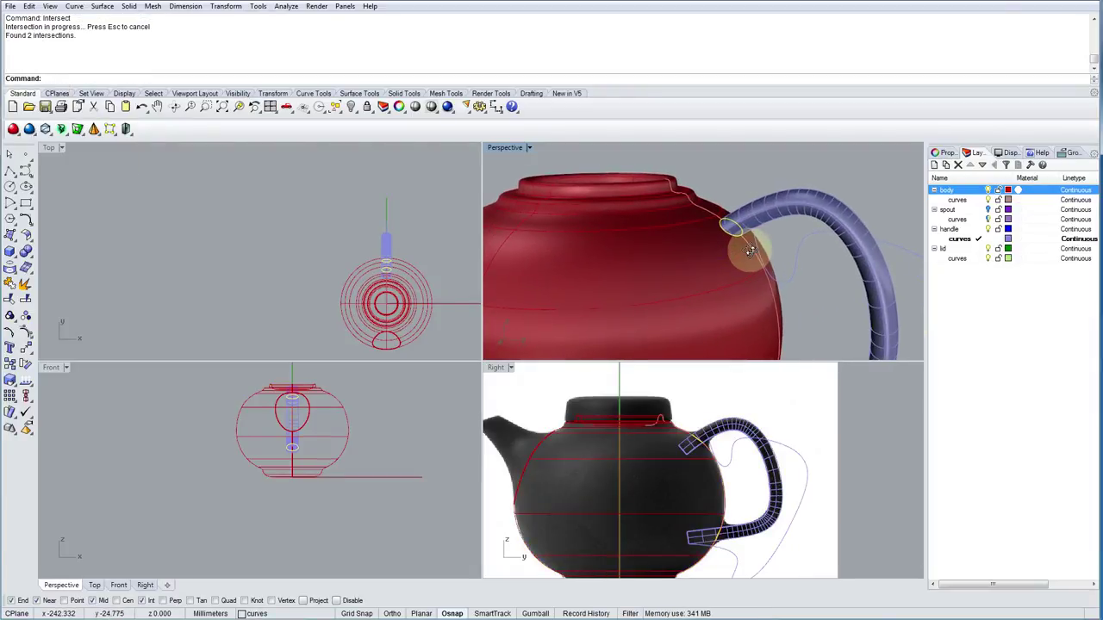
pyautogui.moveTo(718, 282); pyautogui.dragTo(828, 244, button='right')
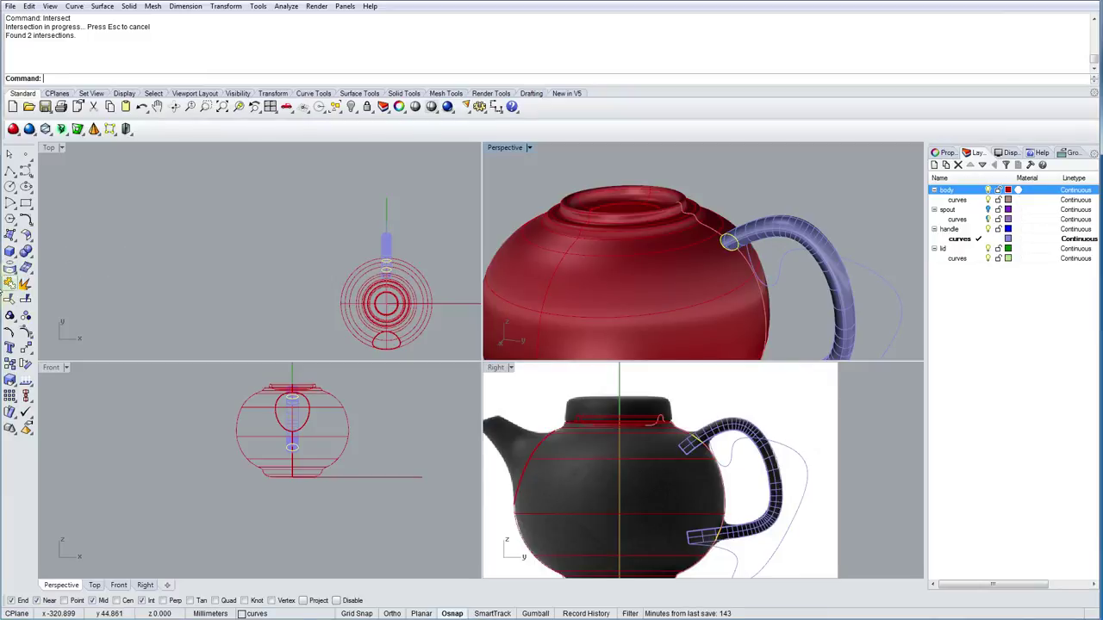
pyautogui.click(11, 299)
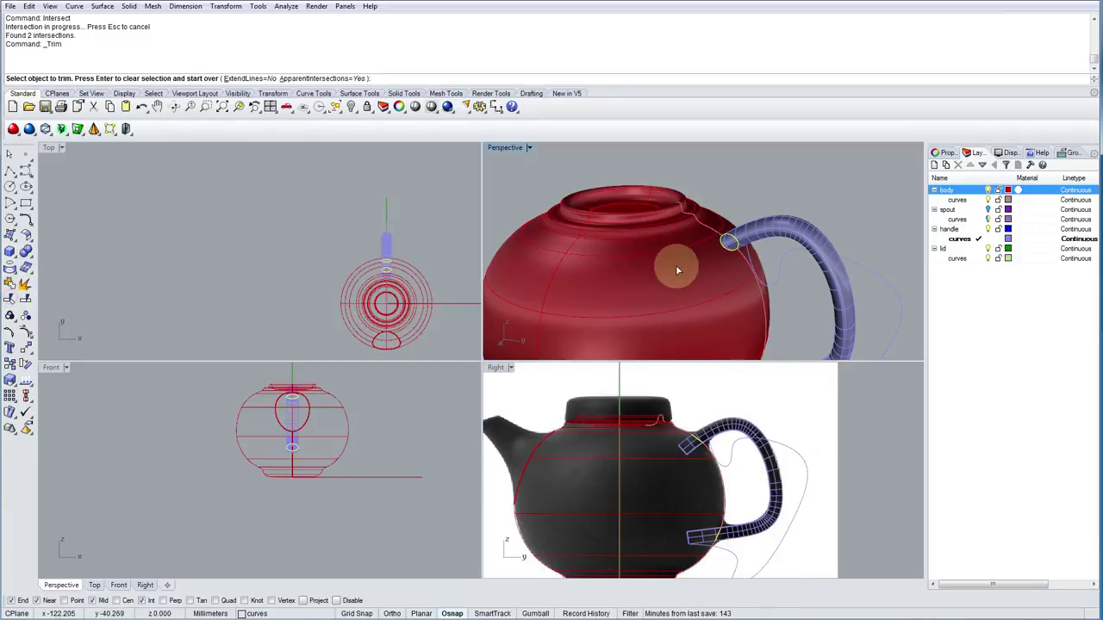
pyautogui.scroll(3, 681, 460)
pyautogui.click(698, 424)
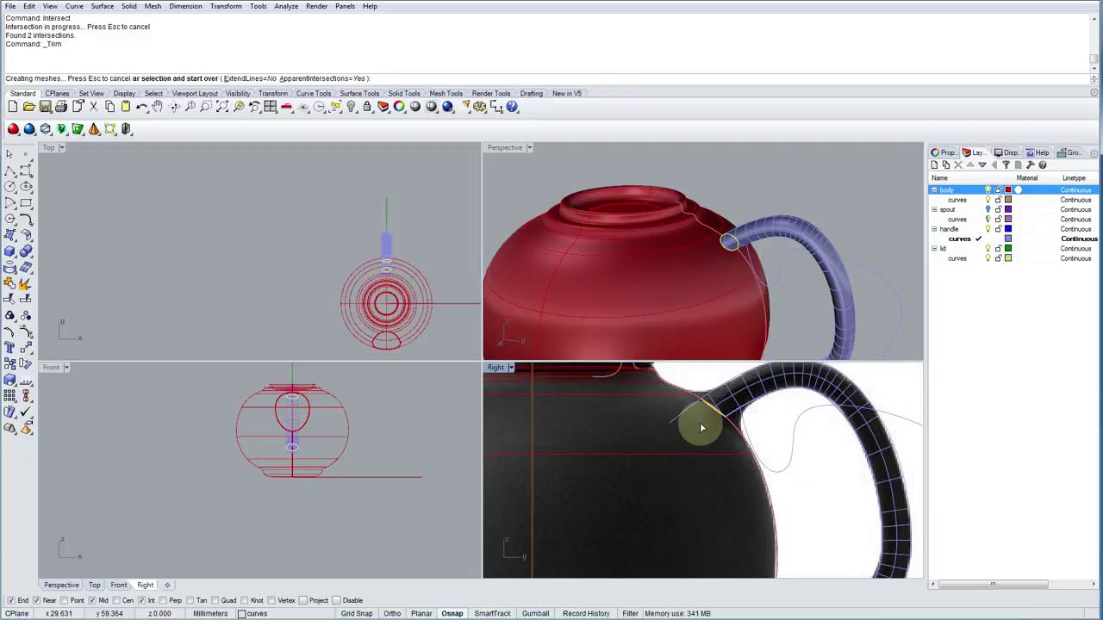
pyautogui.scroll(-5, 704, 423)
pyautogui.scroll(5, 721, 458)
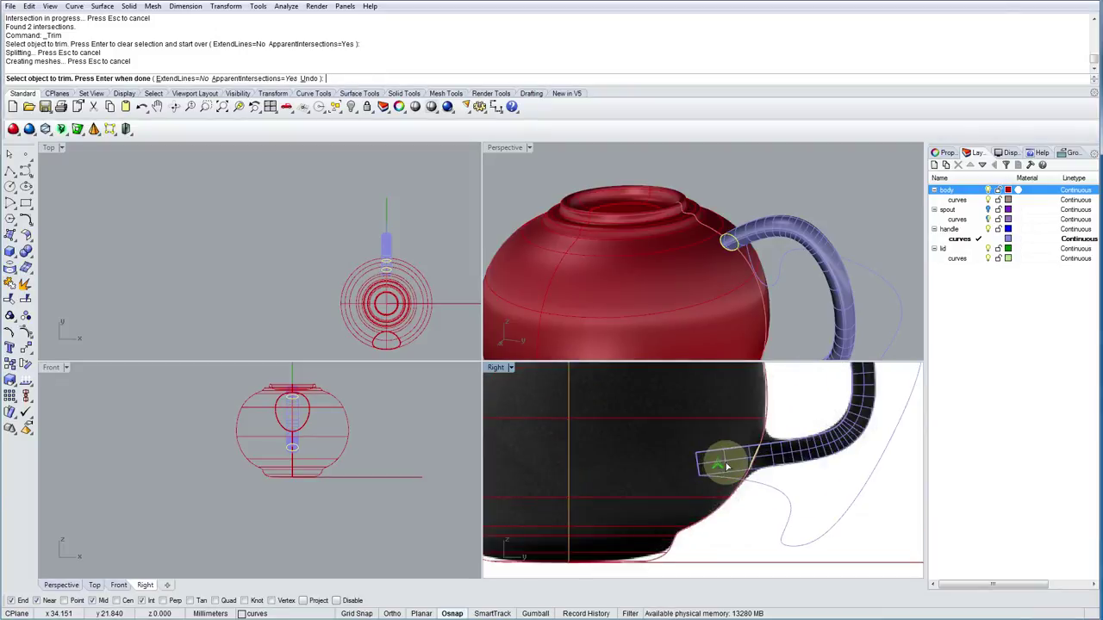
pyautogui.click(722, 457)
# Trim the body surface inside both intersection curves to open it where the handle attaches.
pyautogui.scroll(-6, 721, 458)
pyautogui.moveTo(744, 277); pyautogui.dragTo(758, 321, button='right')
pyautogui.scroll(5, 757, 301)
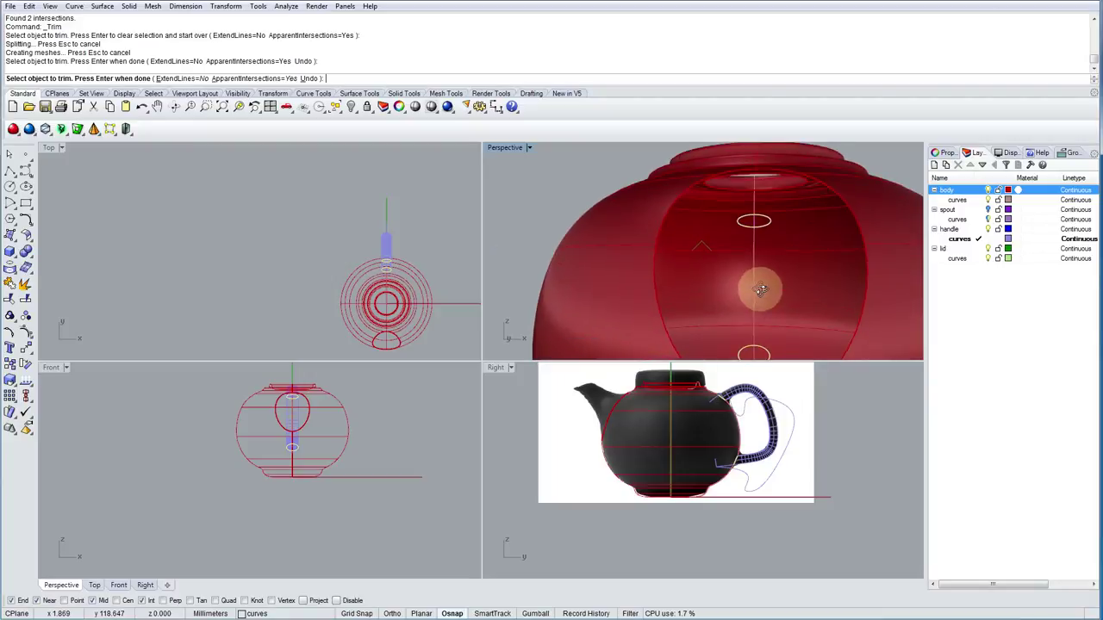
pyautogui.click(763, 221)
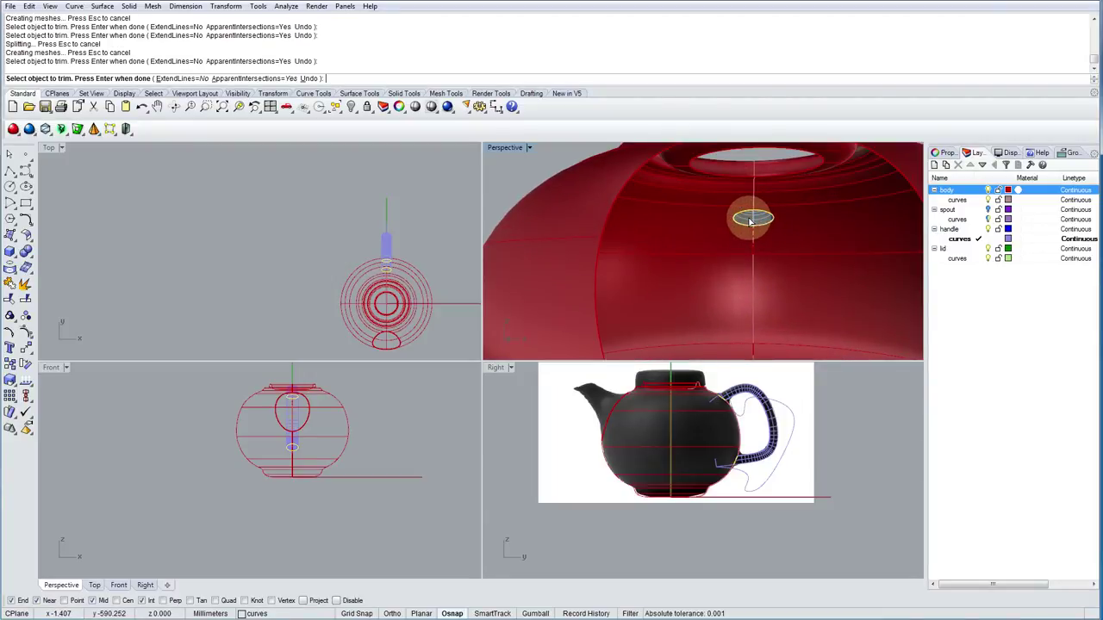
pyautogui.scroll(-5, 750, 227)
pyautogui.scroll(3, 745, 351)
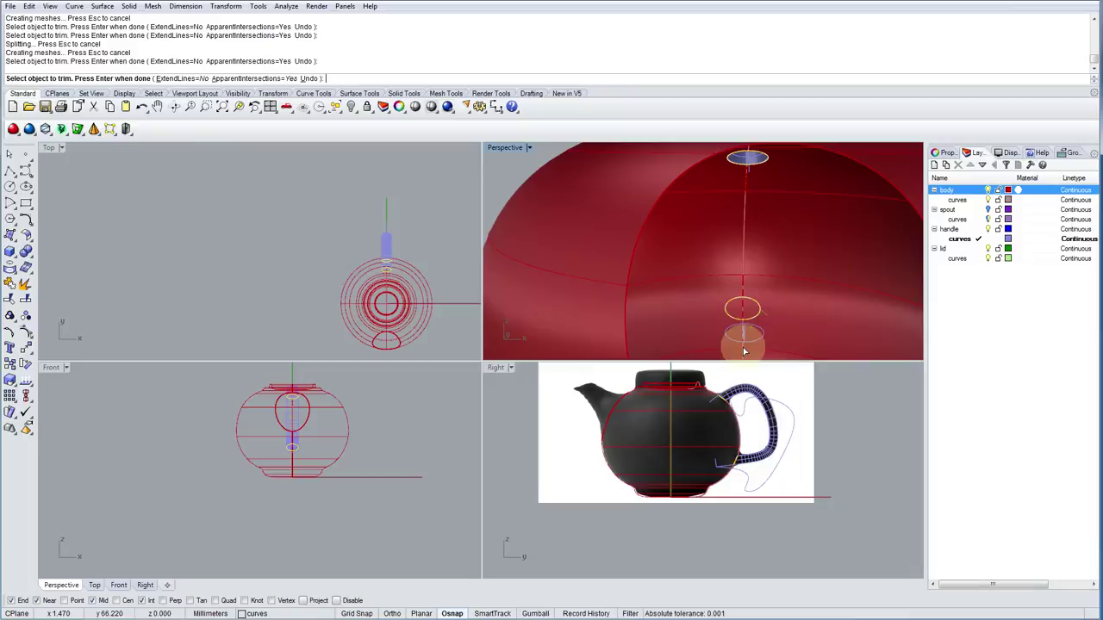
pyautogui.click(743, 312)
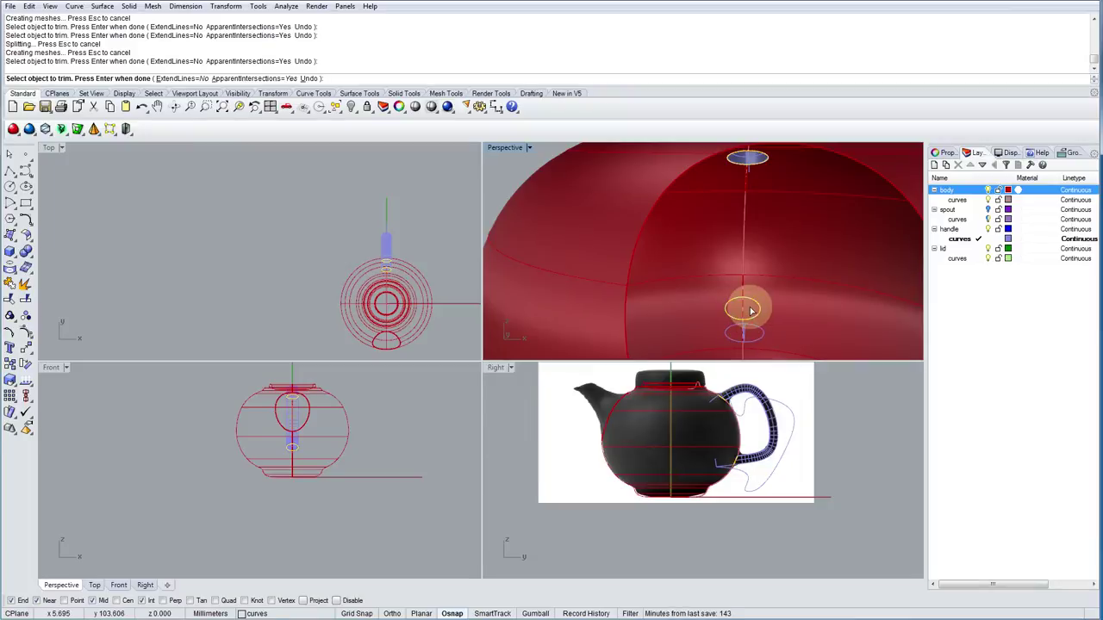
pyautogui.click(743, 309)
pyautogui.scroll(-5, 793, 334)
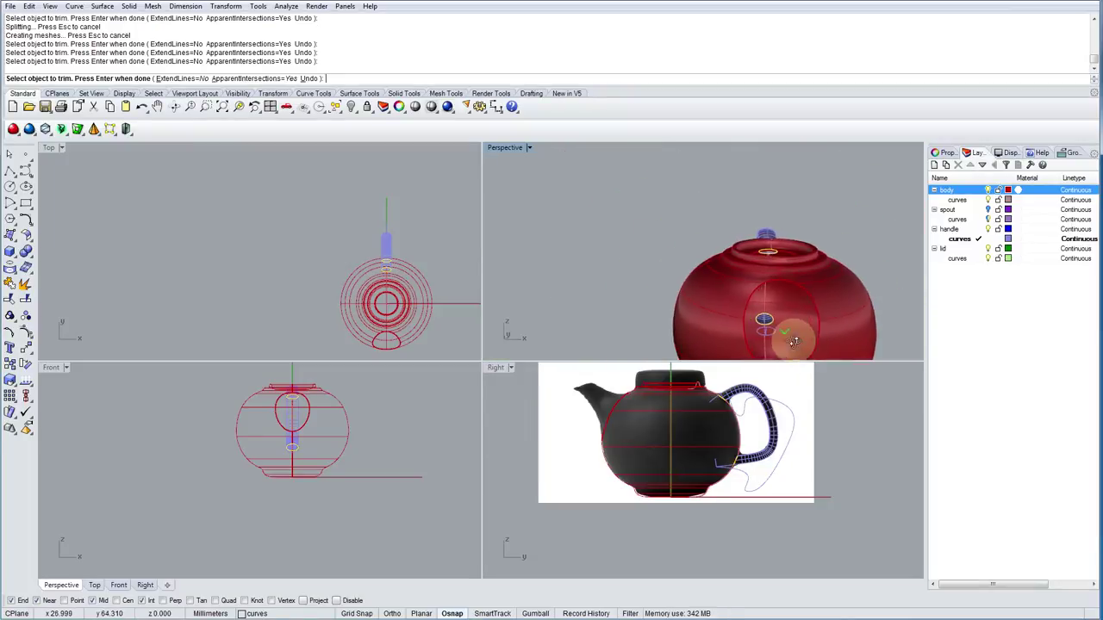
pyautogui.moveTo(768, 319); pyautogui.dragTo(750, 345, button='right')
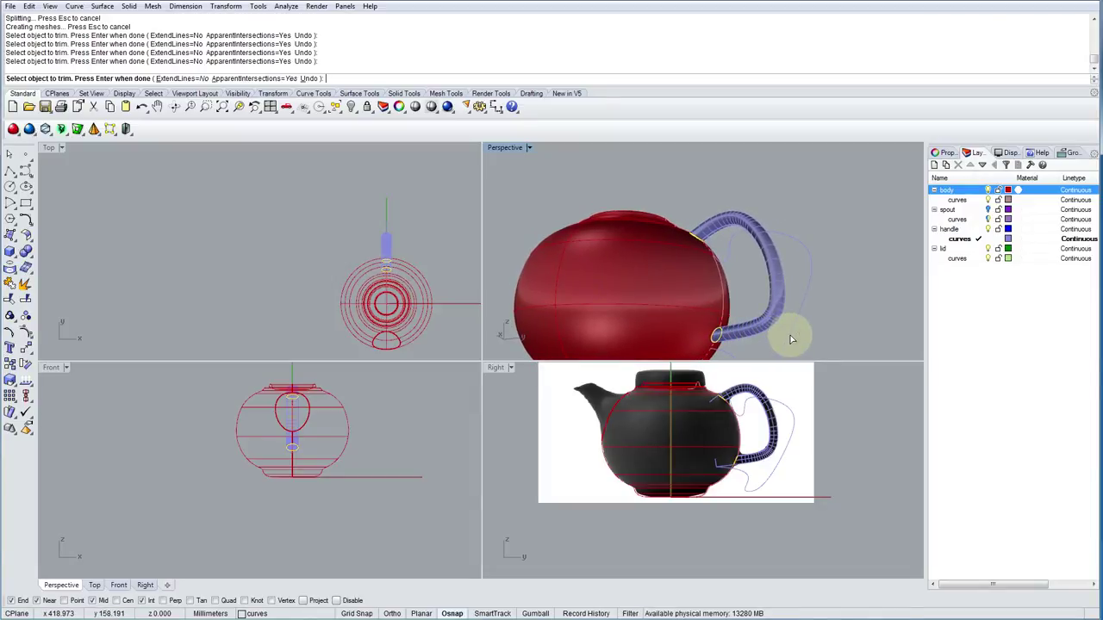
pyautogui.press('Return')
# Delete the wavy rail curve around the handle.
pyautogui.click(791, 340)
pyautogui.press('Delete')
pyautogui.scroll(-3, 788, 336)
pyautogui.moveTo(789, 336); pyautogui.dragTo(838, 161, button='right')
pyautogui.moveTo(741, 308); pyautogui.dragTo(770, 313, button='right')
pyautogui.scroll(5, 770, 312)
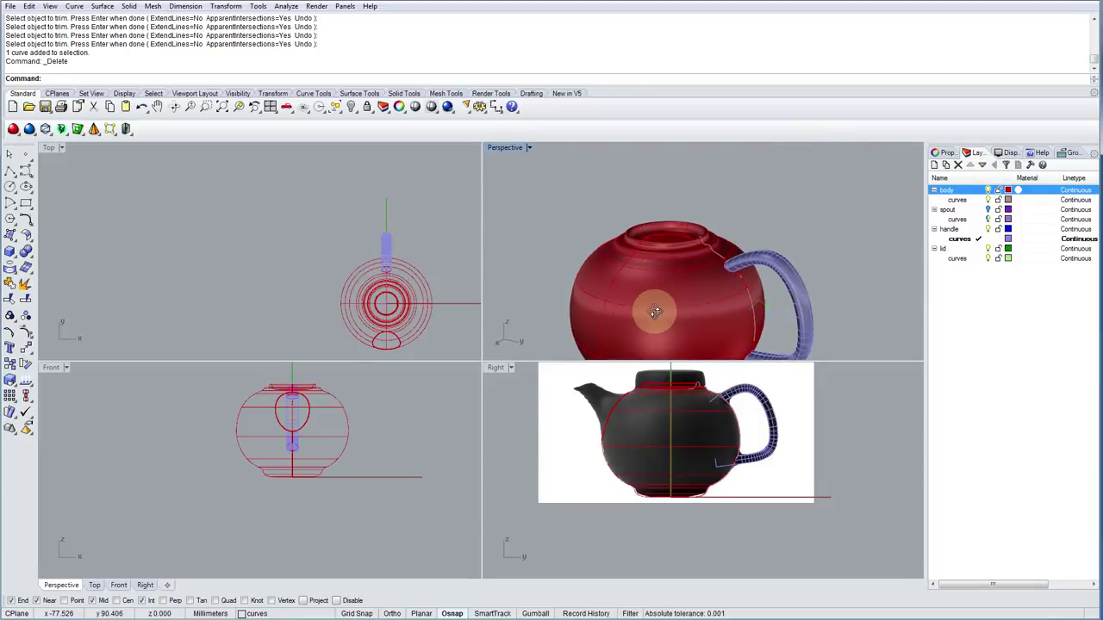
pyautogui.scroll(3, 718, 262)
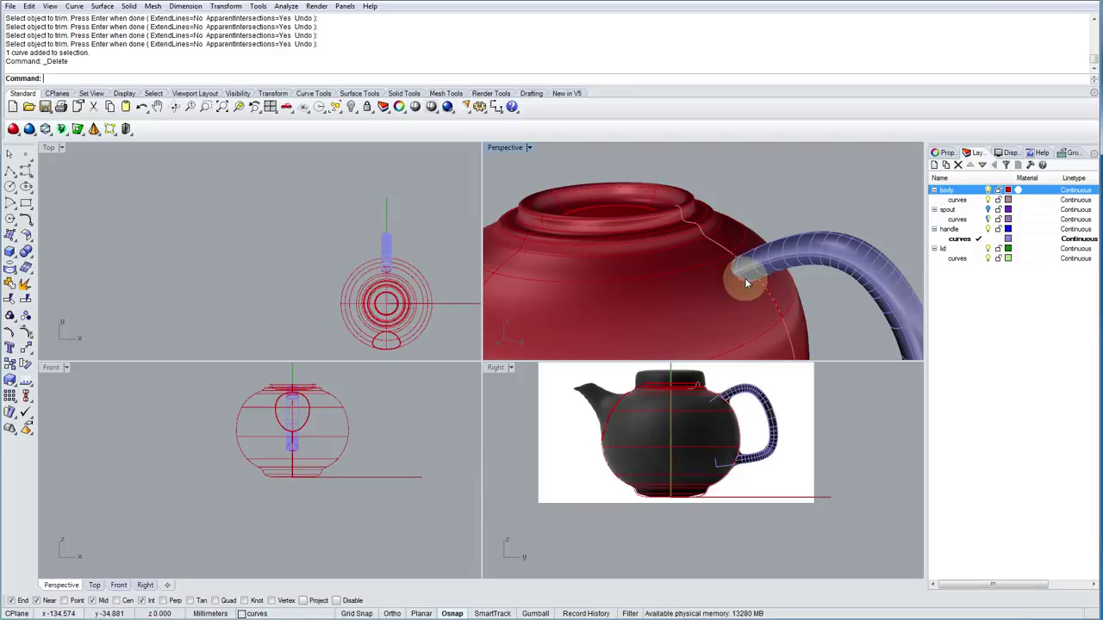
# Select the handle and body together around the upper junction and join them into one polysurface.
pyautogui.moveTo(732, 256); pyautogui.dragTo(862, 300, button='right')
pyautogui.moveTo(612, 316); pyautogui.dragTo(684, 328, button='right')
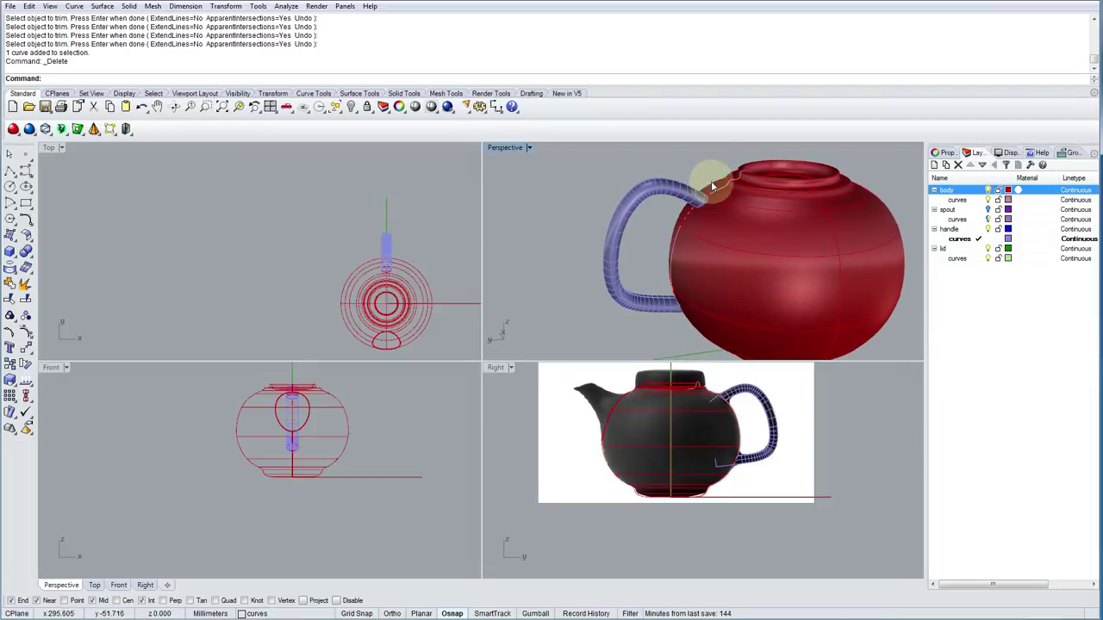
pyautogui.click(694, 248)
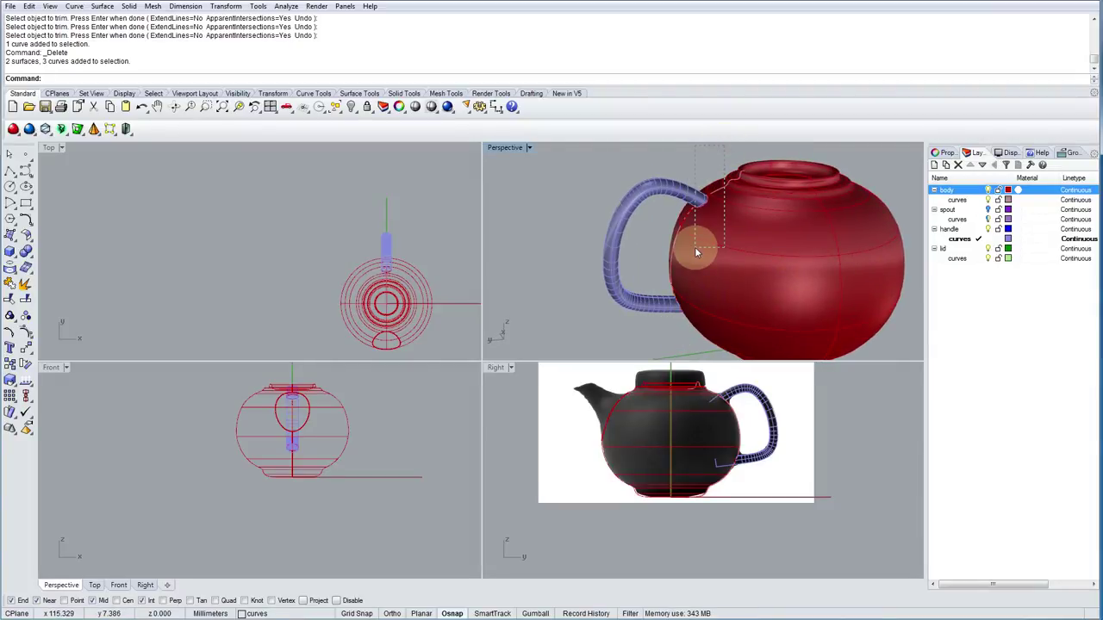
pyautogui.click(9, 285)
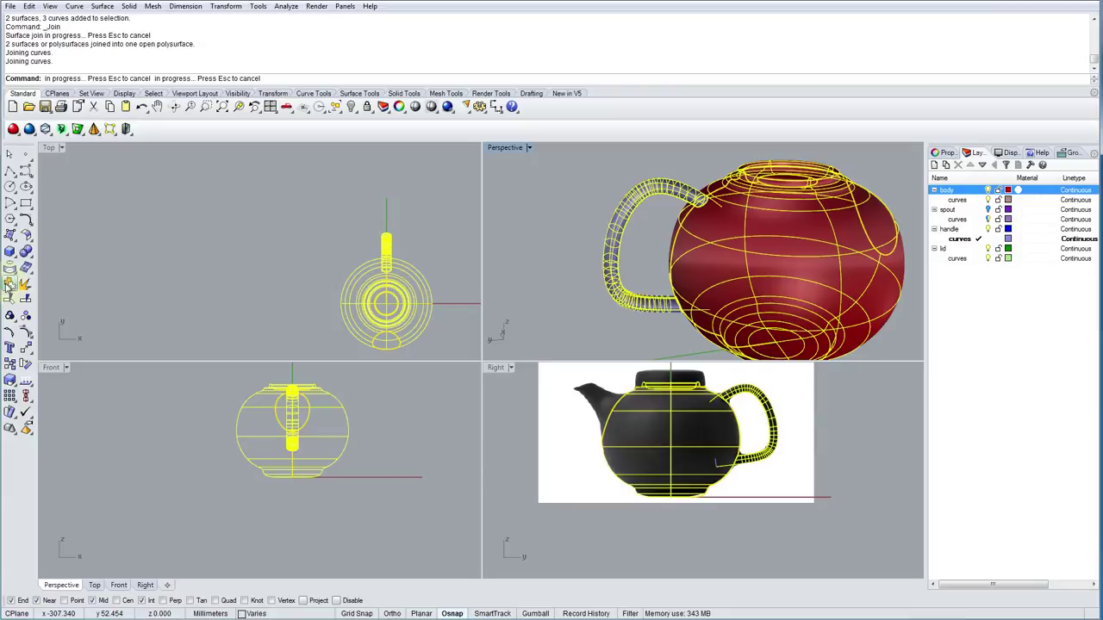
pyautogui.moveTo(626, 239); pyautogui.dragTo(675, 221, button='right')
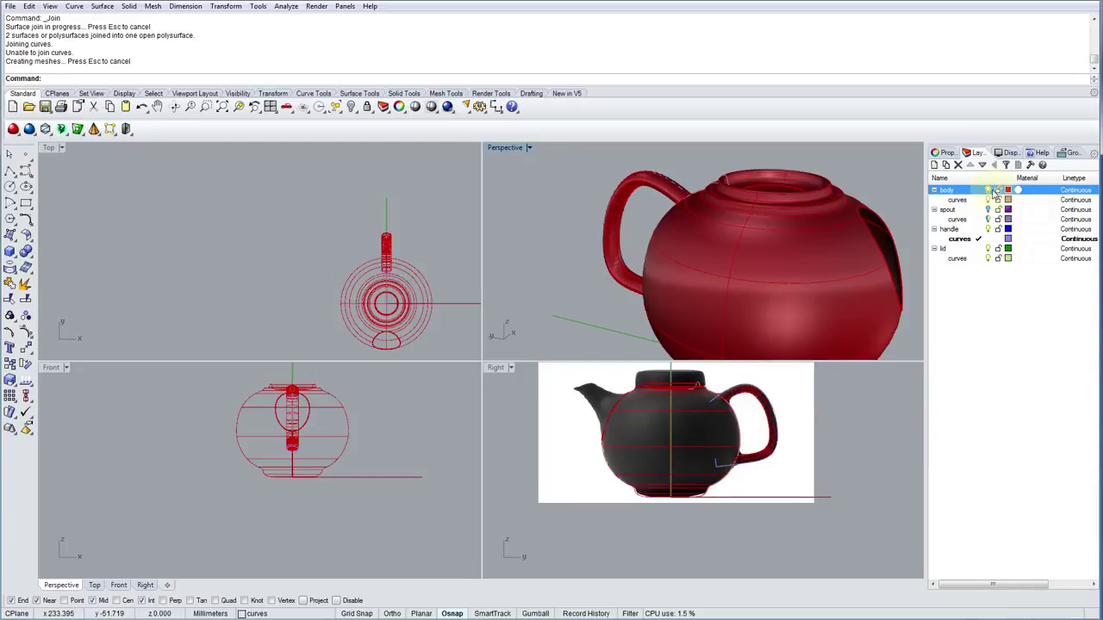
# Start FilletEdge with a radius of 3 and select both edge segments around the handle's upper junction with the body.
pyautogui.moveTo(608, 249); pyautogui.dragTo(706, 253, button='right')
pyautogui.scroll(3, 650, 215)
pyautogui.scroll(3, 677, 239)
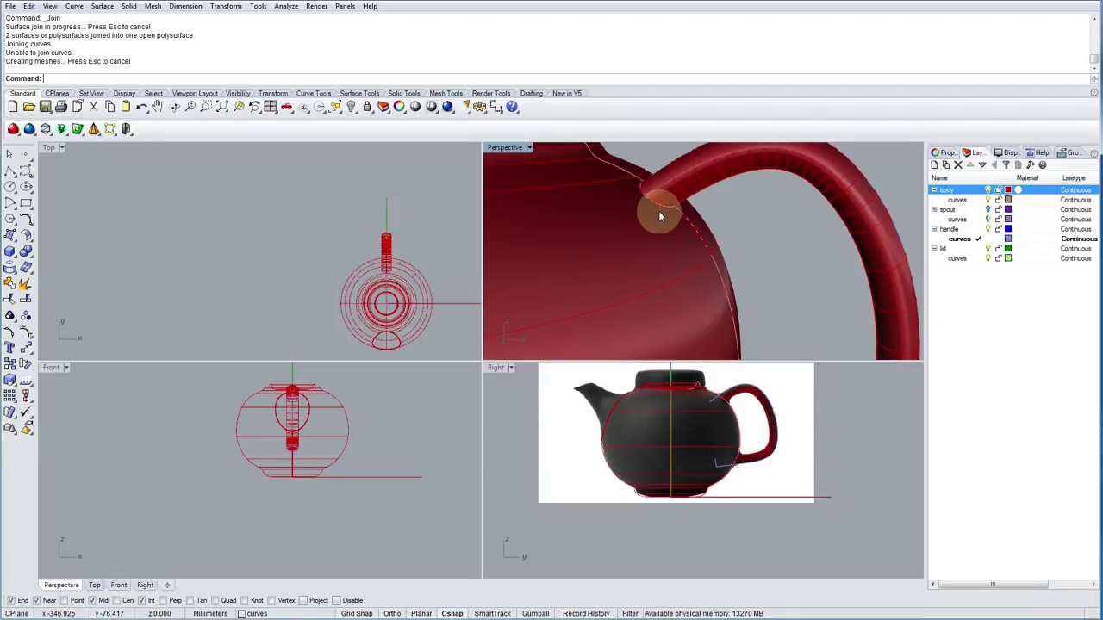
pyautogui.scroll(-3, 569, 215)
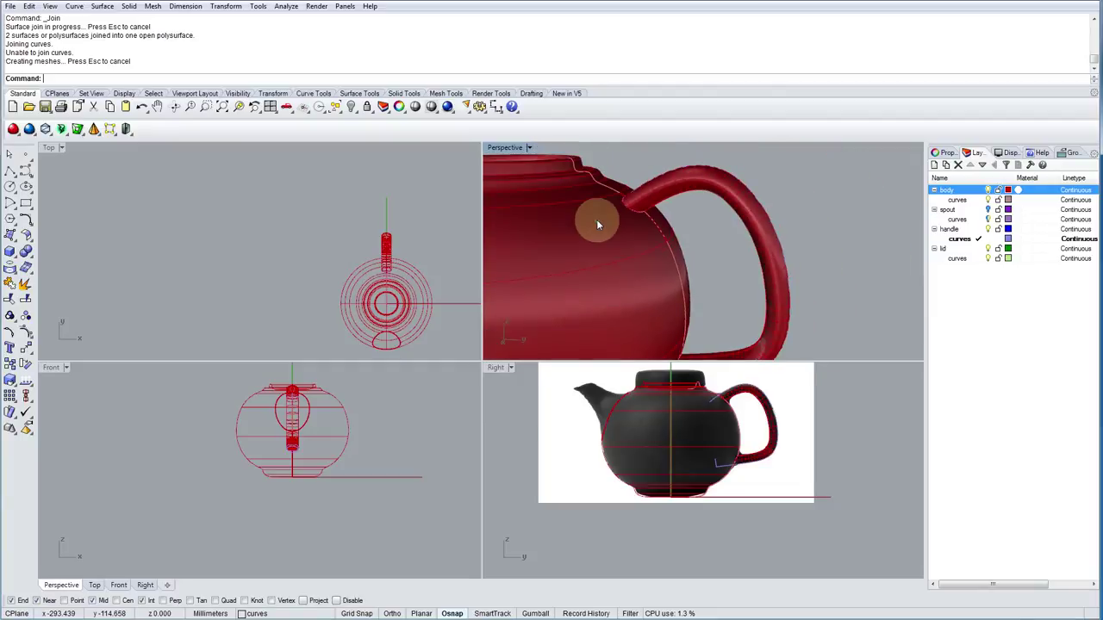
pyautogui.scroll(1, 664, 237)
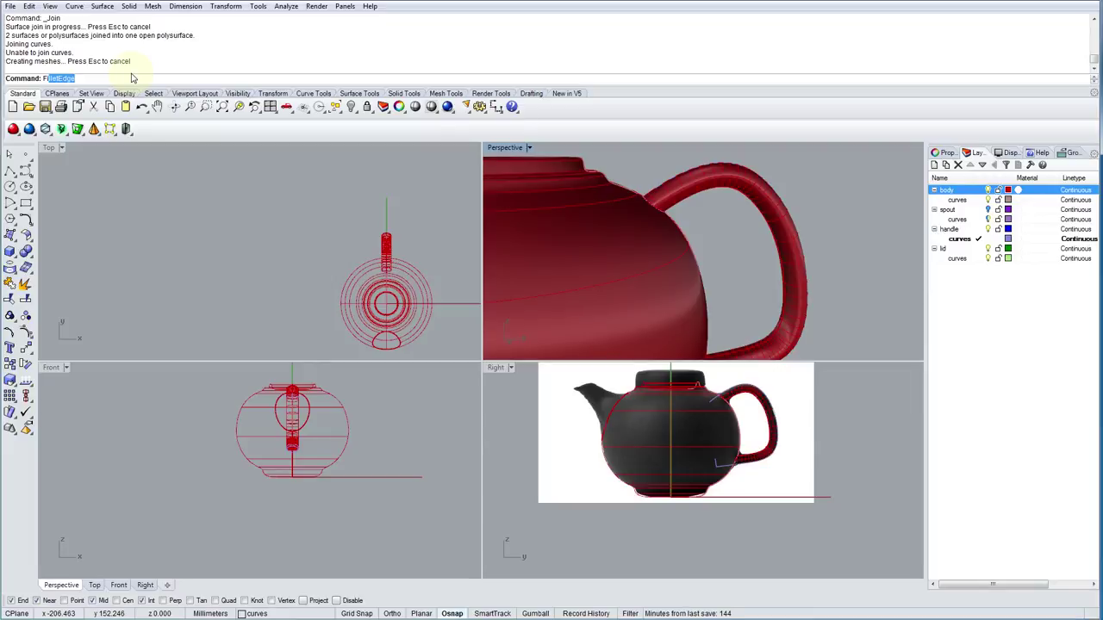
pyautogui.write('i')
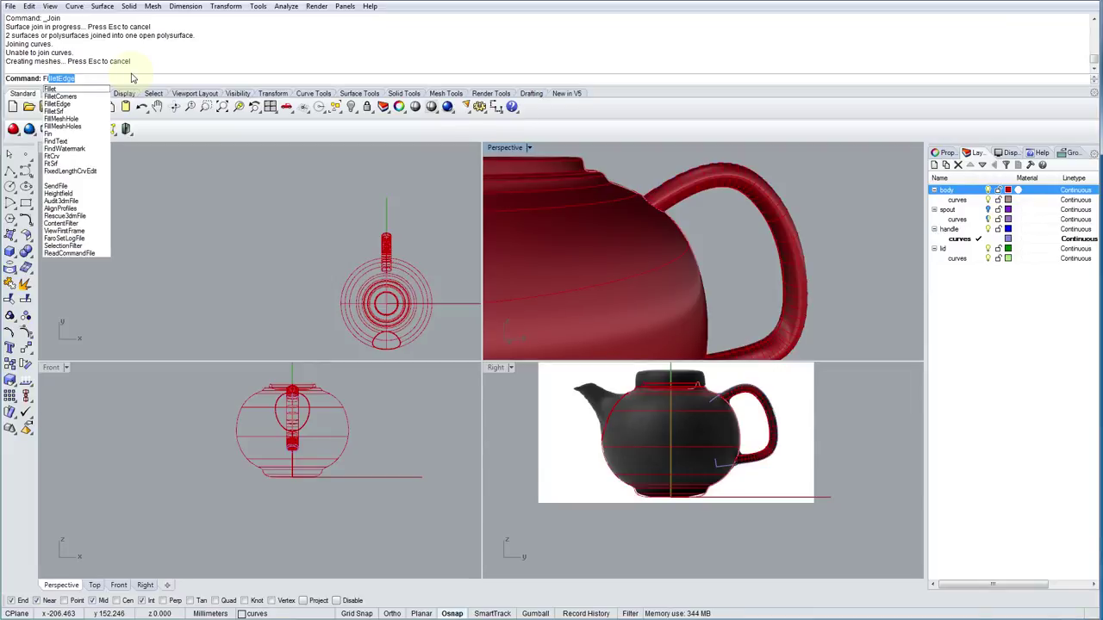
pyautogui.press('Return')
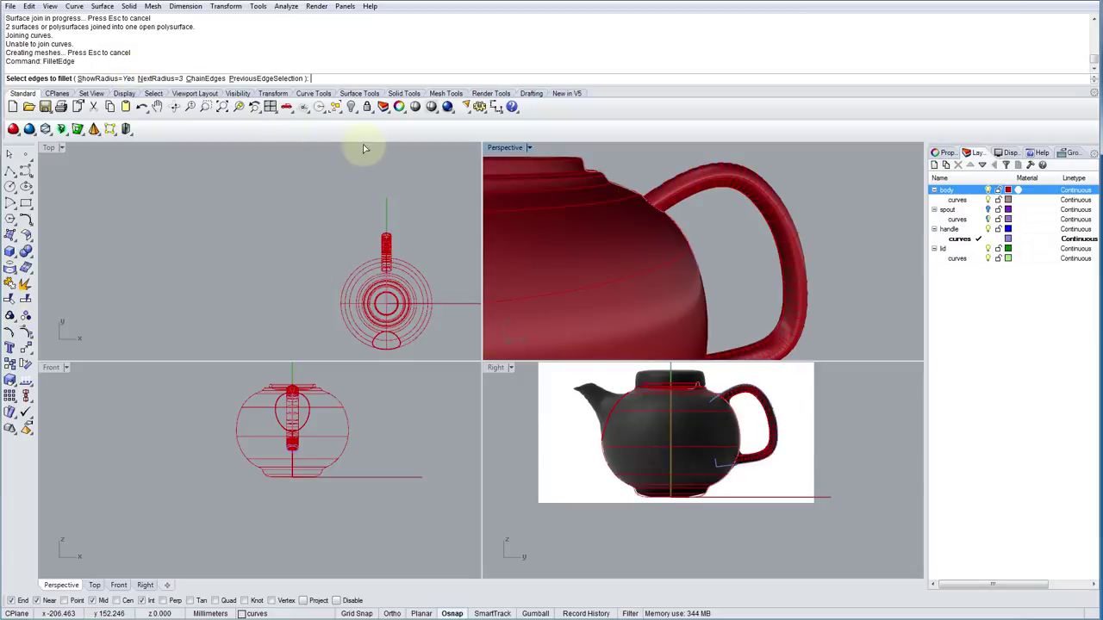
pyautogui.moveTo(619, 213); pyautogui.dragTo(616, 250, button='right')
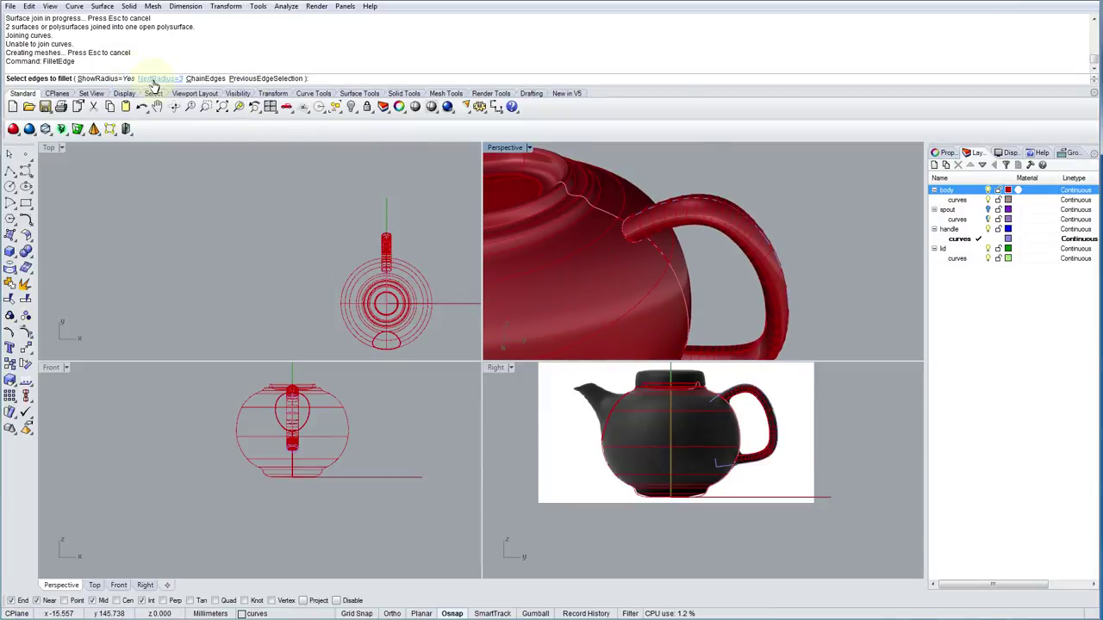
pyautogui.click(645, 240)
pyautogui.moveTo(669, 246); pyautogui.dragTo(615, 239, button='right')
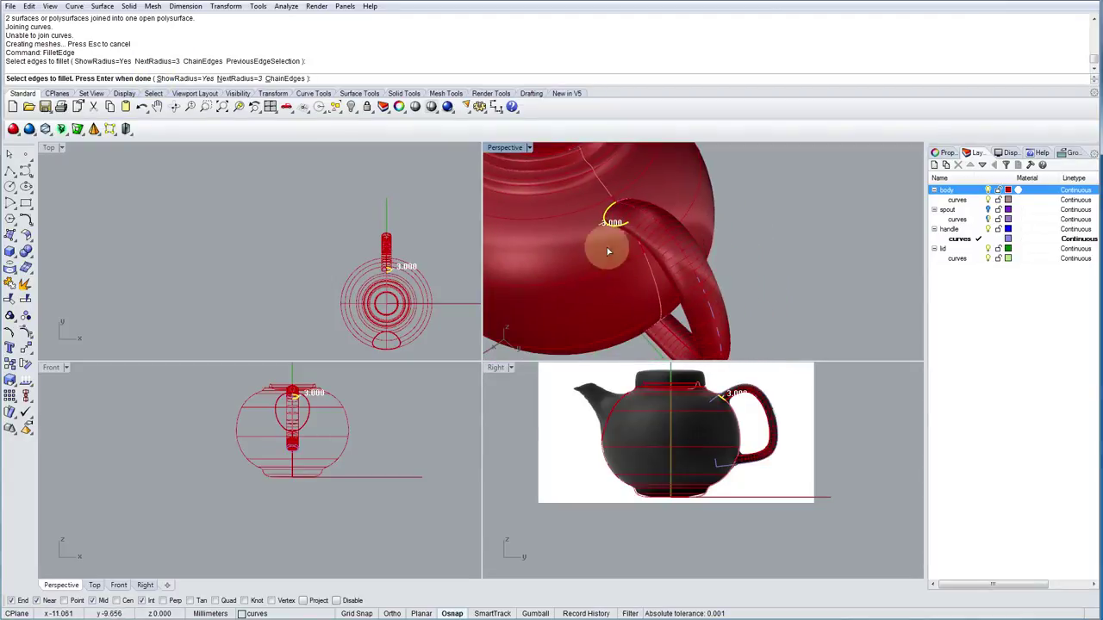
pyautogui.click(620, 203)
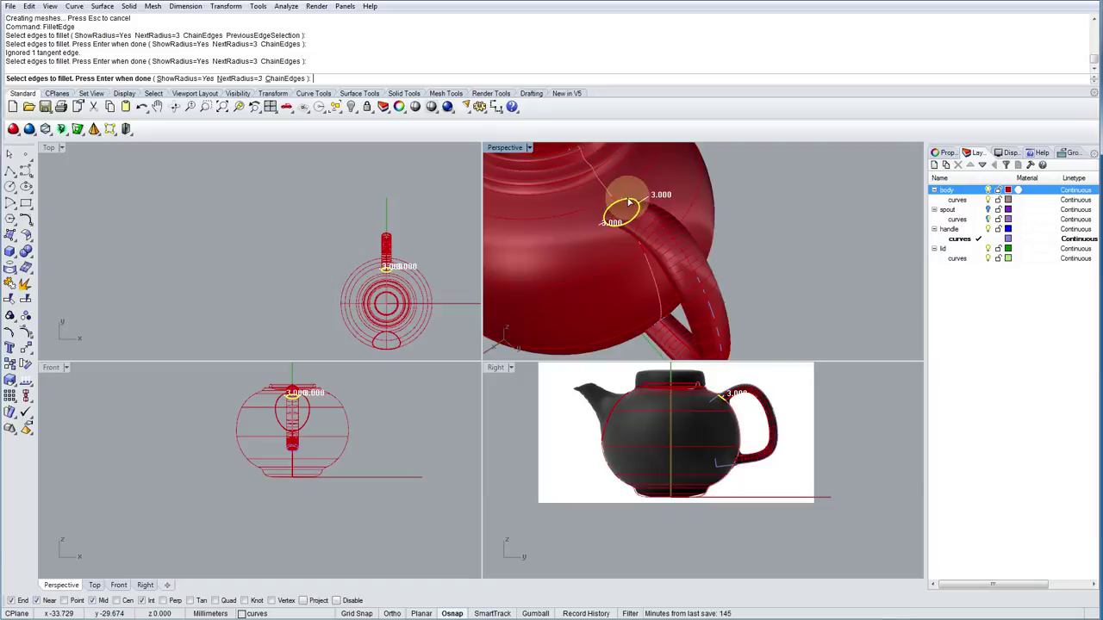
# Add both edge segments at the handle's lower junction and apply the radius 3 fillet to both junctions.
pyautogui.moveTo(667, 286); pyautogui.dragTo(621, 260, button='right')
pyautogui.click(664, 272)
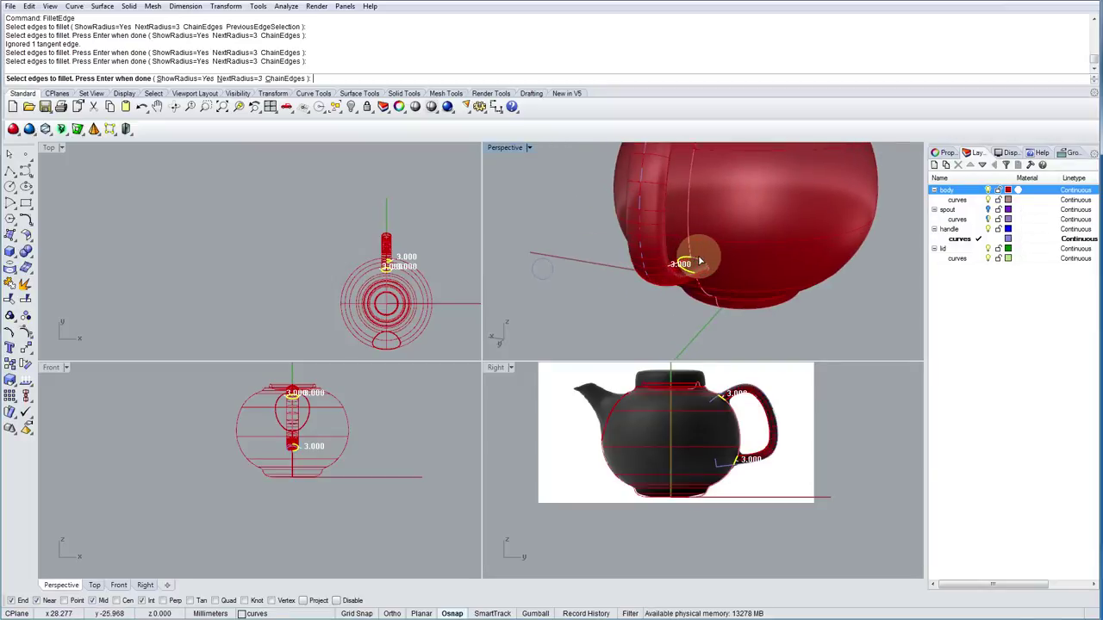
pyautogui.click(699, 260)
pyautogui.press('Return')
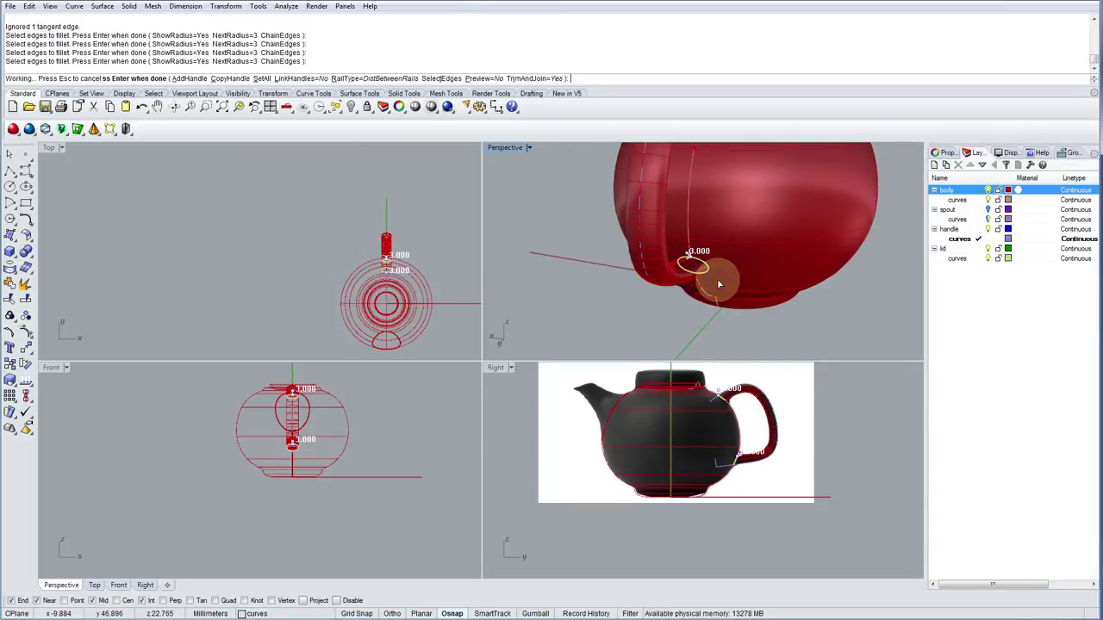
pyautogui.press('Return')
pyautogui.moveTo(734, 283); pyautogui.dragTo(680, 301, button='right')
pyautogui.scroll(3, 728, 408)
pyautogui.scroll(2, 727, 406)
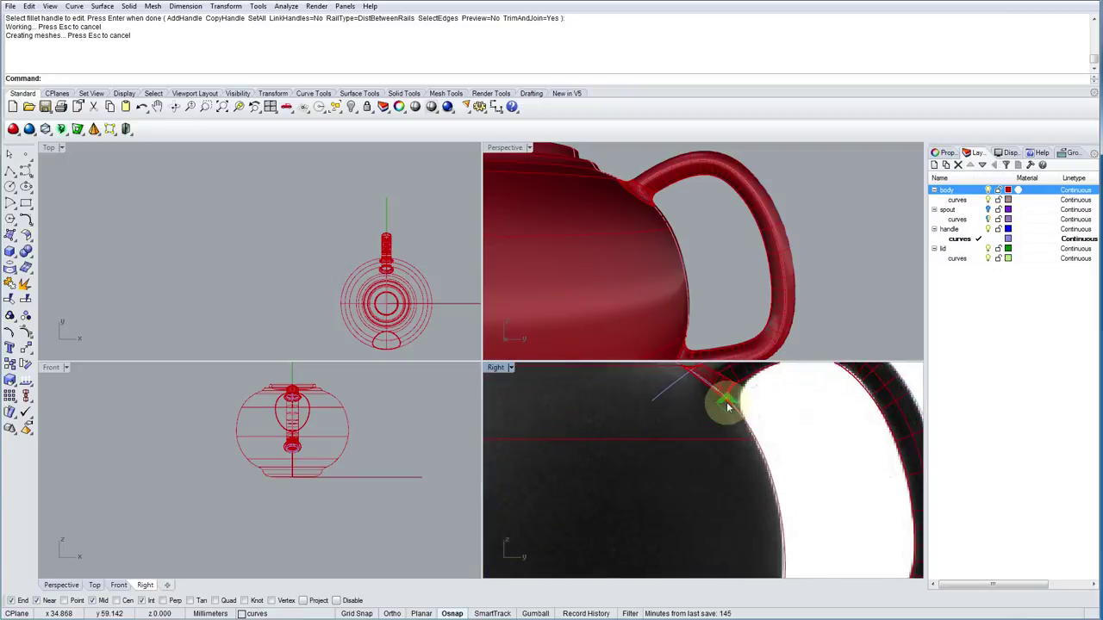
# Check the radius 3 fillets at both handle junctions and undo that edge fillet.
pyautogui.scroll(-5, 731, 401)
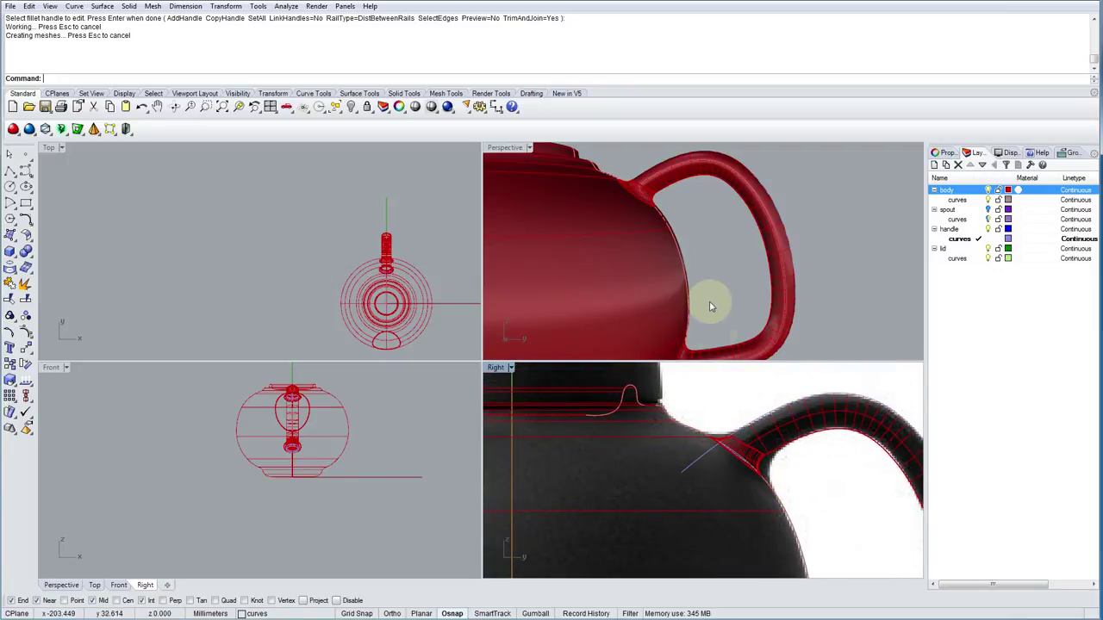
pyautogui.moveTo(707, 298); pyautogui.dragTo(734, 253, button='right')
pyautogui.scroll(-1, 801, 466)
pyautogui.scroll(2, 812, 423)
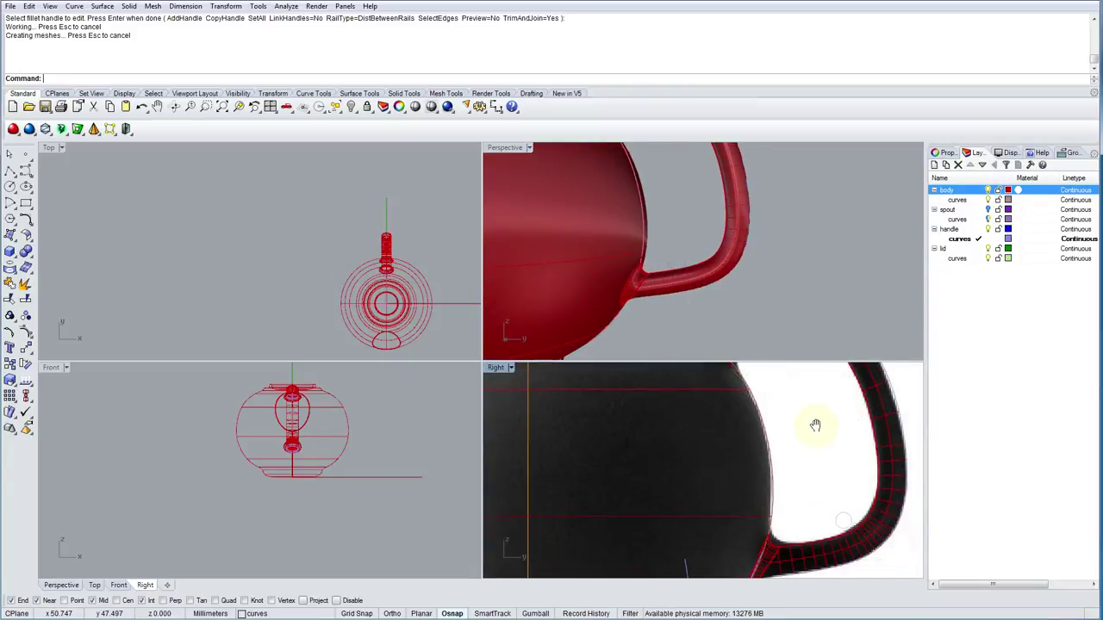
pyautogui.moveTo(812, 505); pyautogui.dragTo(796, 438, button='right')
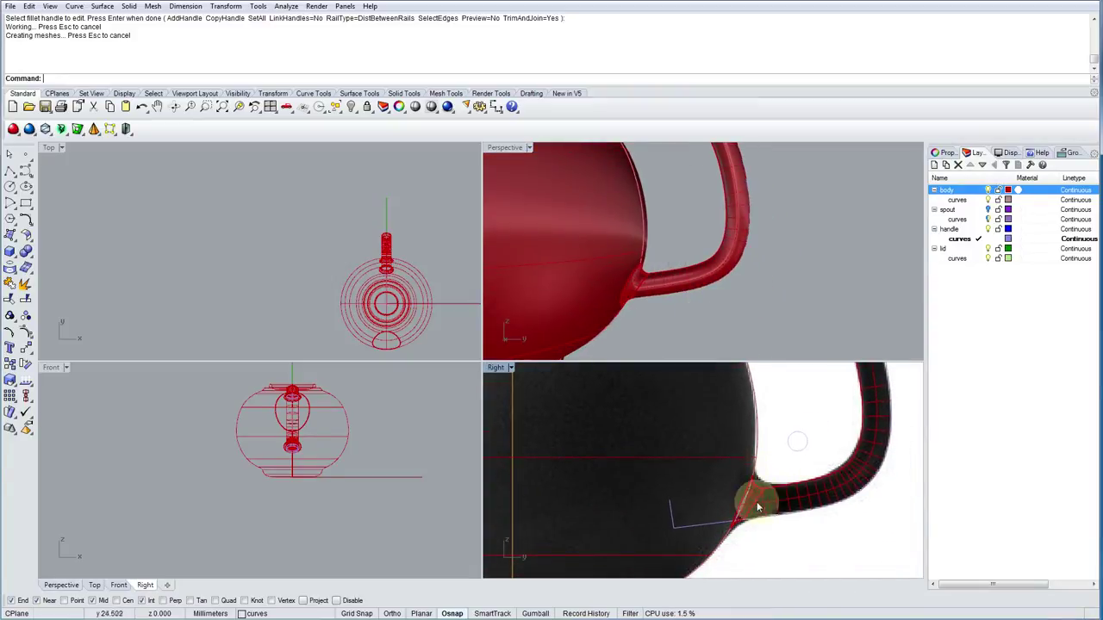
pyautogui.moveTo(758, 266)
pyautogui.mouseDown(button='right')
pyautogui.moveTo(663, 267)
pyautogui.moveTo(603, 253)
pyautogui.moveTo(627, 230)
pyautogui.moveTo(598, 290)
pyautogui.moveTo(635, 298)
pyautogui.moveTo(745, 272)
pyautogui.mouseUp(button='right')
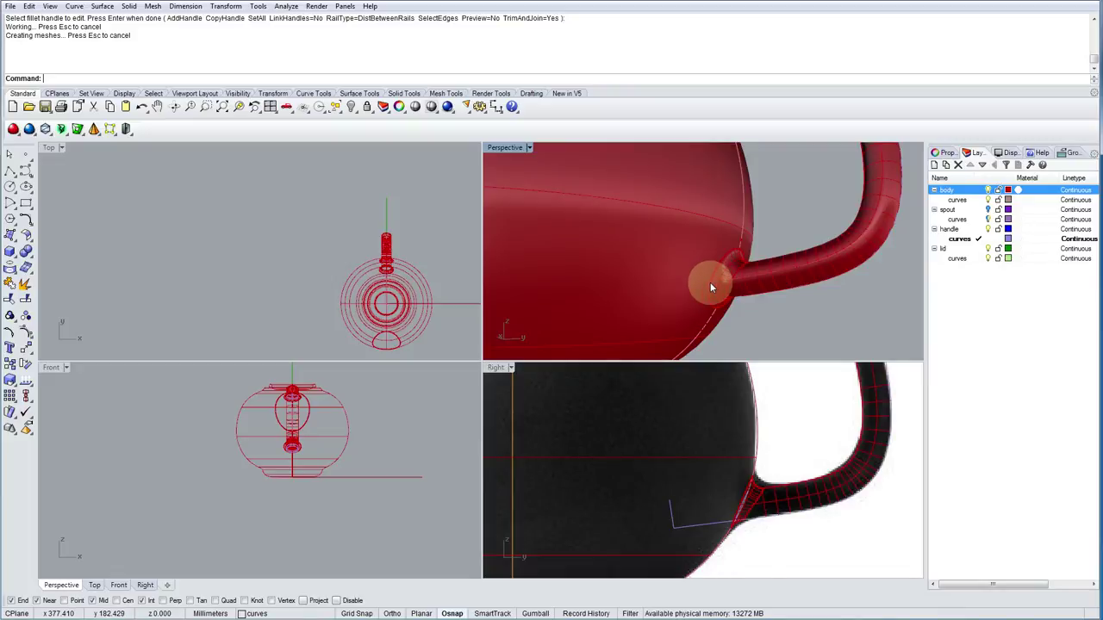
pyautogui.hotkey('ctrl', 'z')
pyautogui.moveTo(736, 267); pyautogui.dragTo(567, 199, button='right')
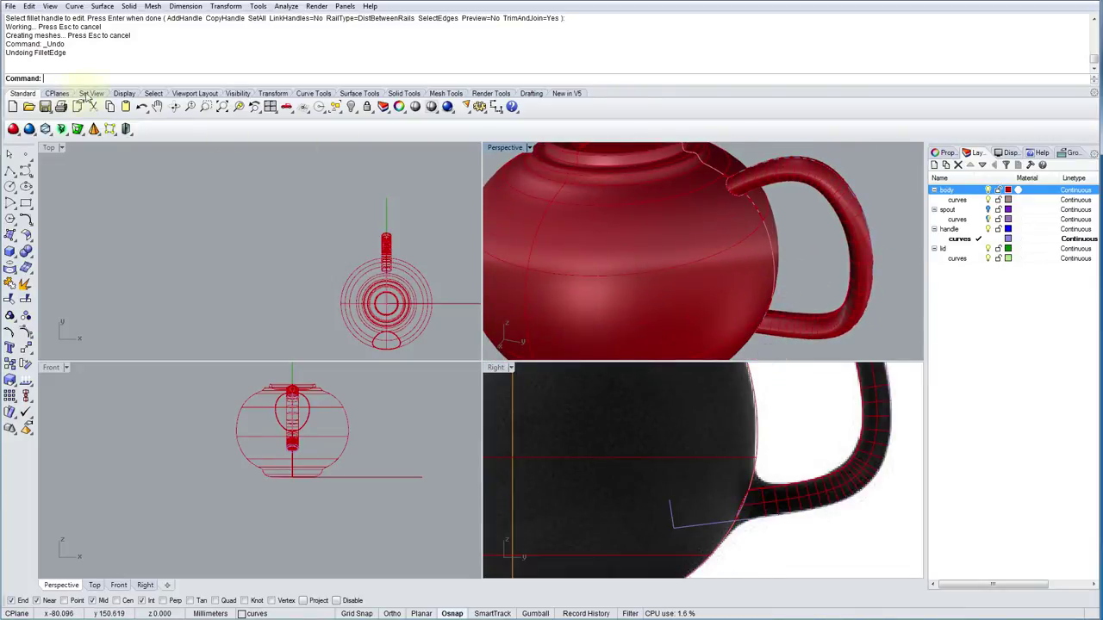
# Start FilletEdge with a radius of 4 and select both edge segments around the handle's upper junction with the body.
pyautogui.rightClick(141, 210)
pyautogui.click(128, 79)
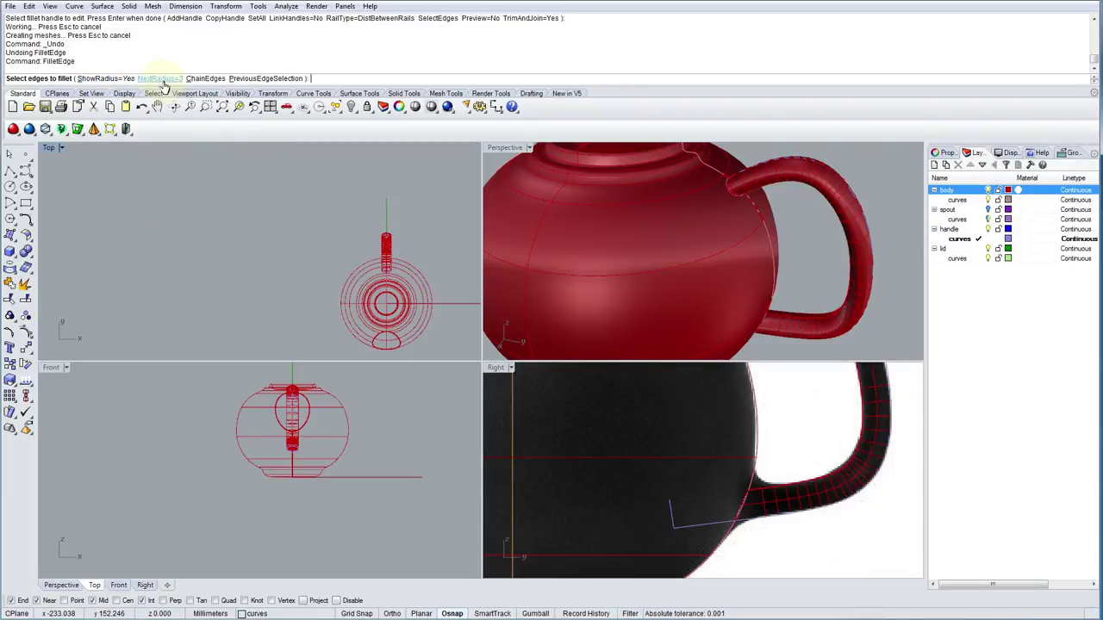
pyautogui.write('4')
pyautogui.press('Return')
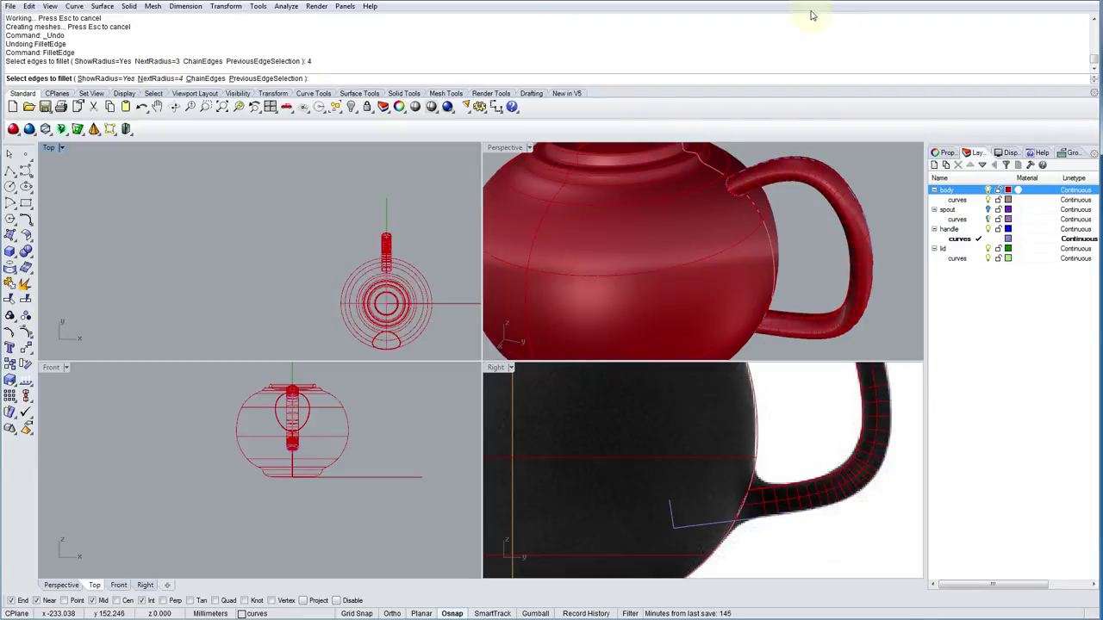
pyautogui.click(733, 191)
pyautogui.moveTo(733, 191)
pyautogui.mouseDown(button='right')
pyautogui.moveTo(753, 247)
pyautogui.moveTo(724, 179)
pyautogui.mouseUp(button='right')
pyautogui.click(731, 188)
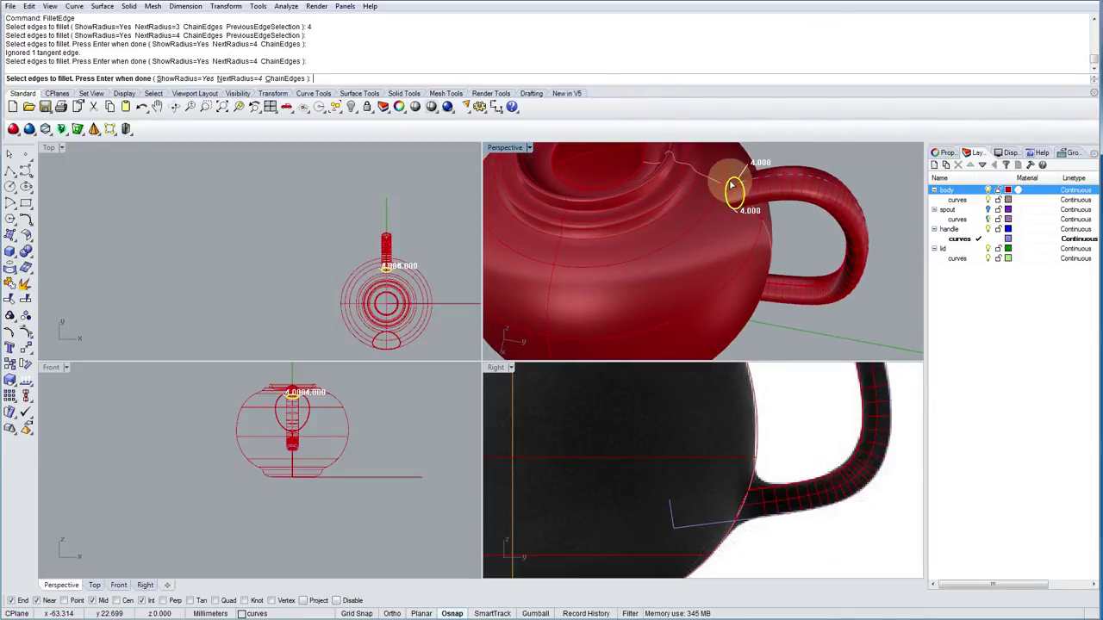
# Add both edge segments at the handle's lower junction and apply the radius 4 fillet with the DistBetweenRails rail type.
pyautogui.moveTo(758, 274); pyautogui.dragTo(729, 182, button='right')
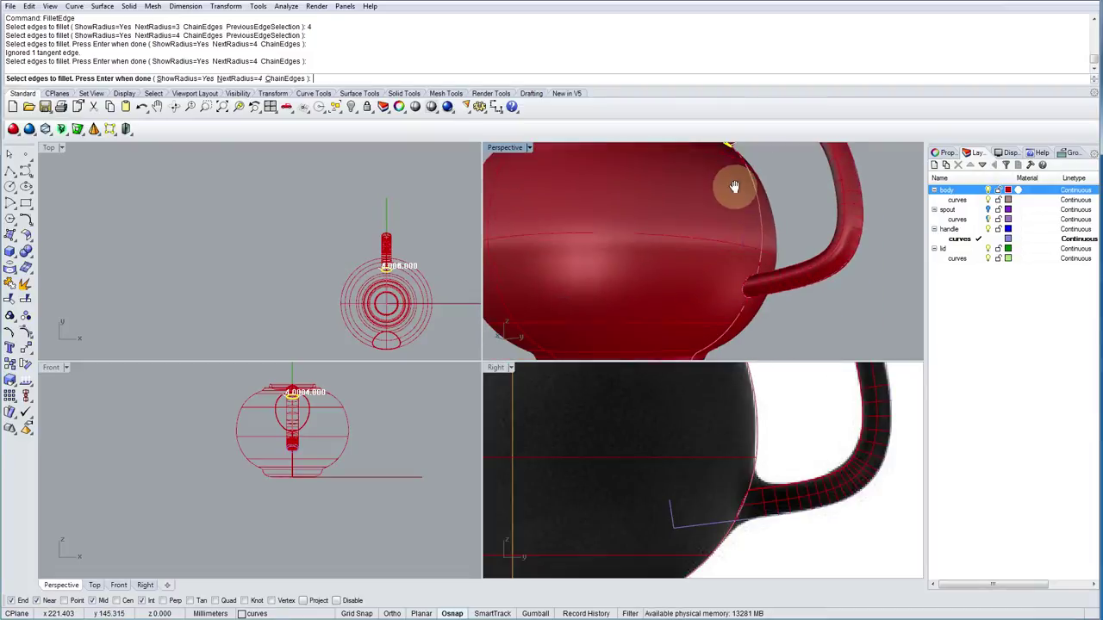
pyautogui.click(754, 279)
pyautogui.moveTo(756, 302); pyautogui.dragTo(697, 281, button='right')
pyautogui.click(716, 282)
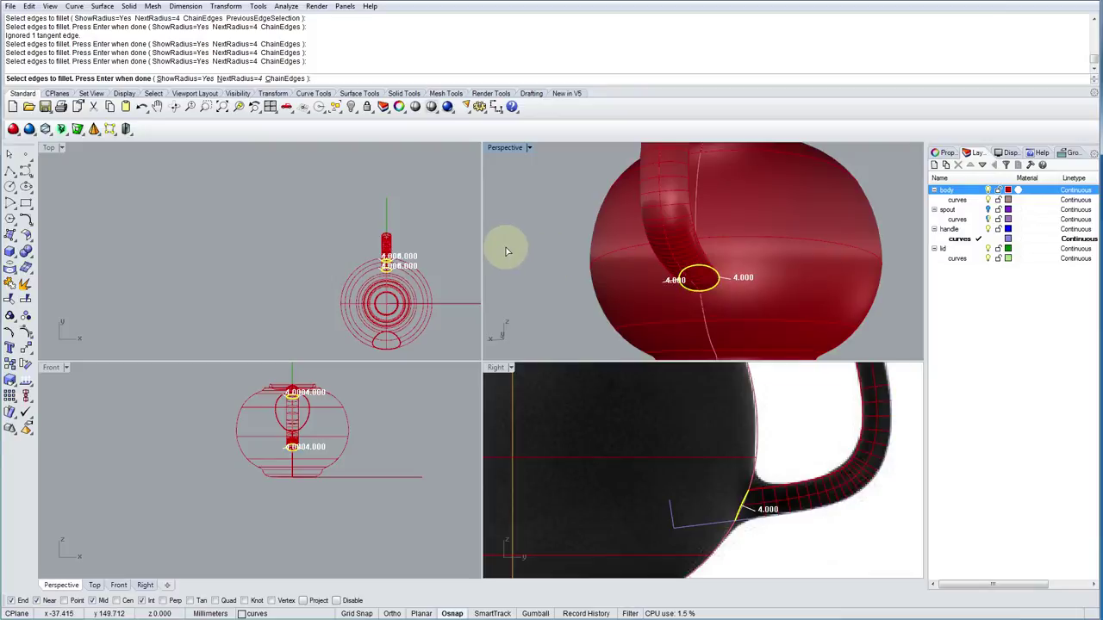
pyautogui.rightClick(592, 246)
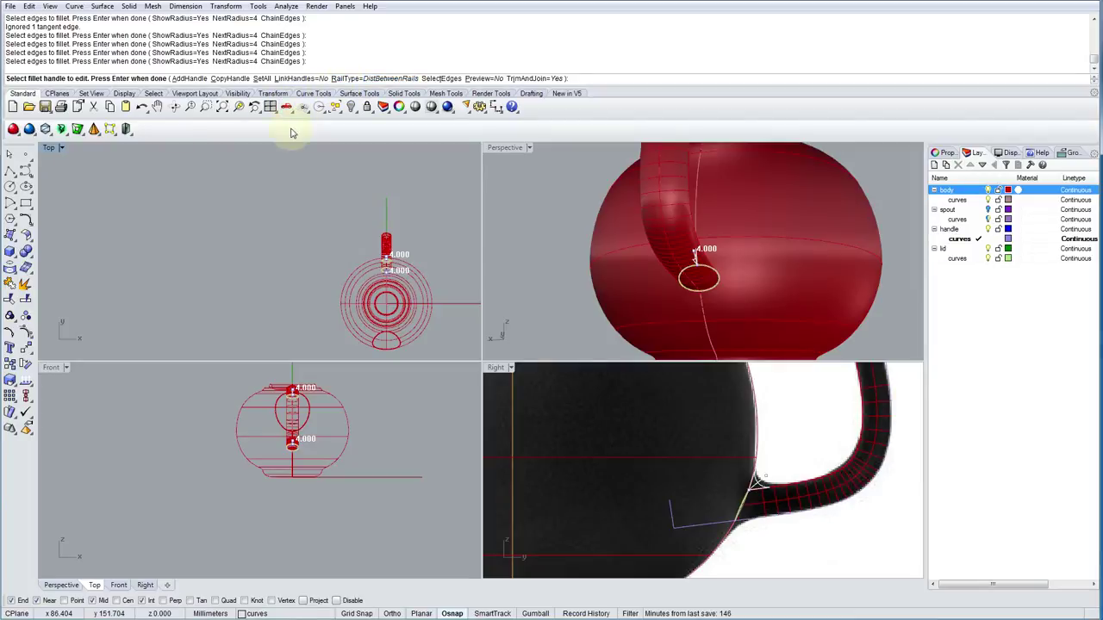
pyautogui.click(358, 79)
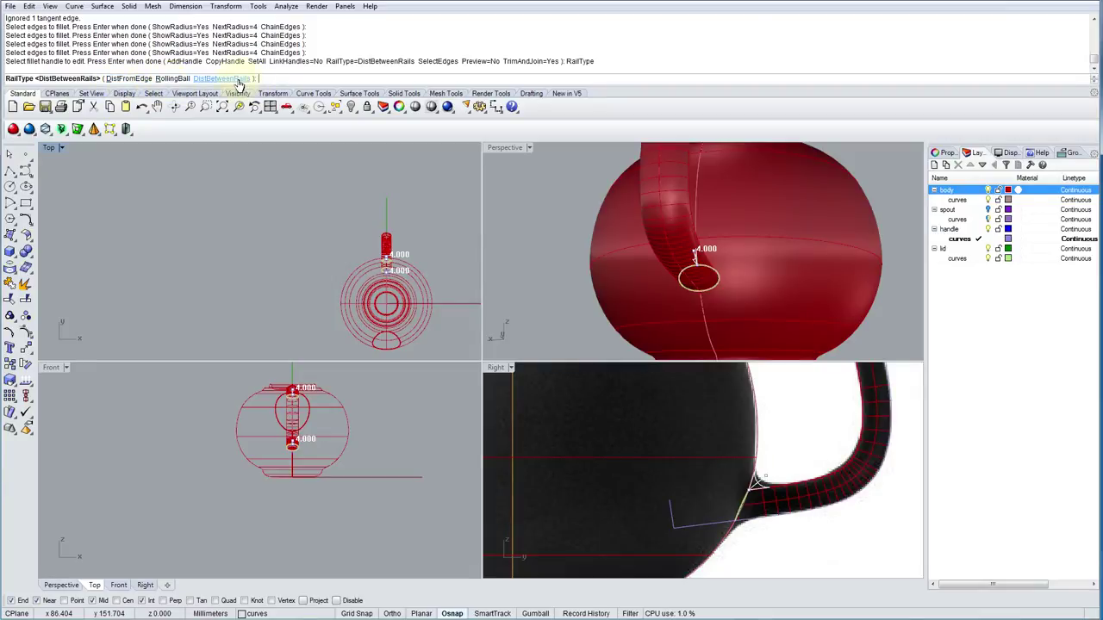
pyautogui.click(207, 78)
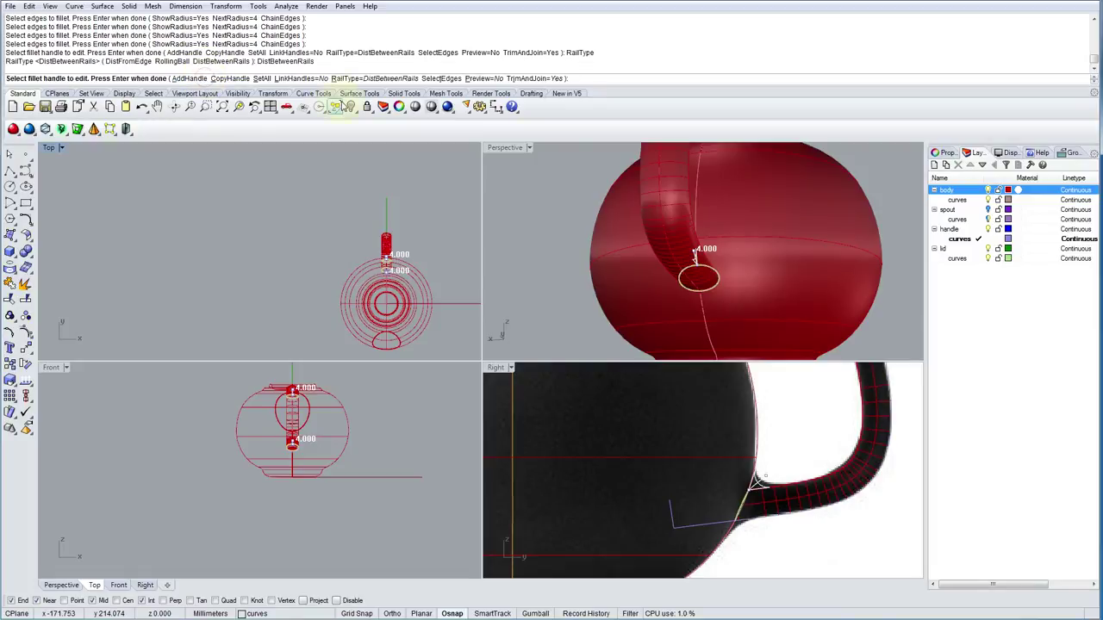
pyautogui.rightClick(750, 237)
# Examine the new fillets at both handle junctions against the reference photo and from several angles.
pyautogui.moveTo(750, 245); pyautogui.dragTo(681, 256, button='right')
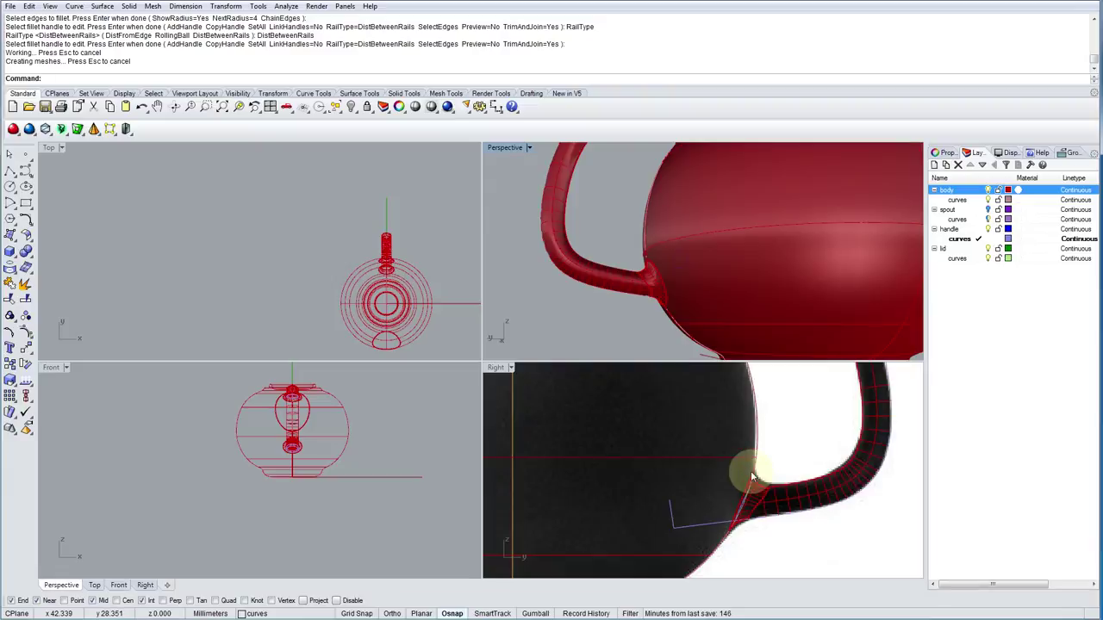
pyautogui.scroll(3, 739, 523)
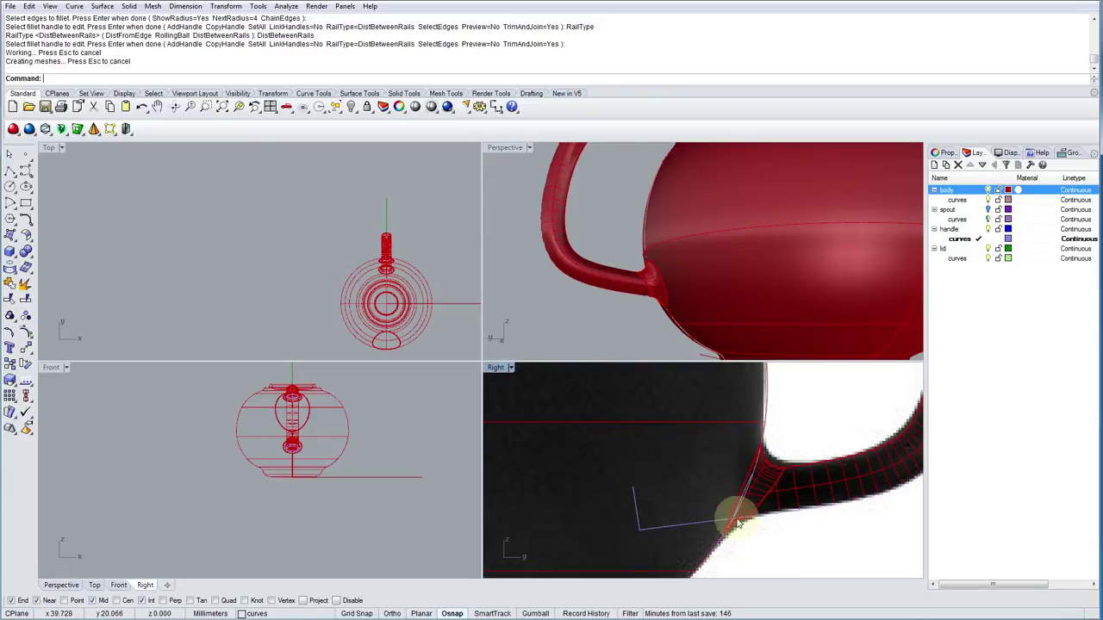
pyautogui.scroll(-5, 653, 242)
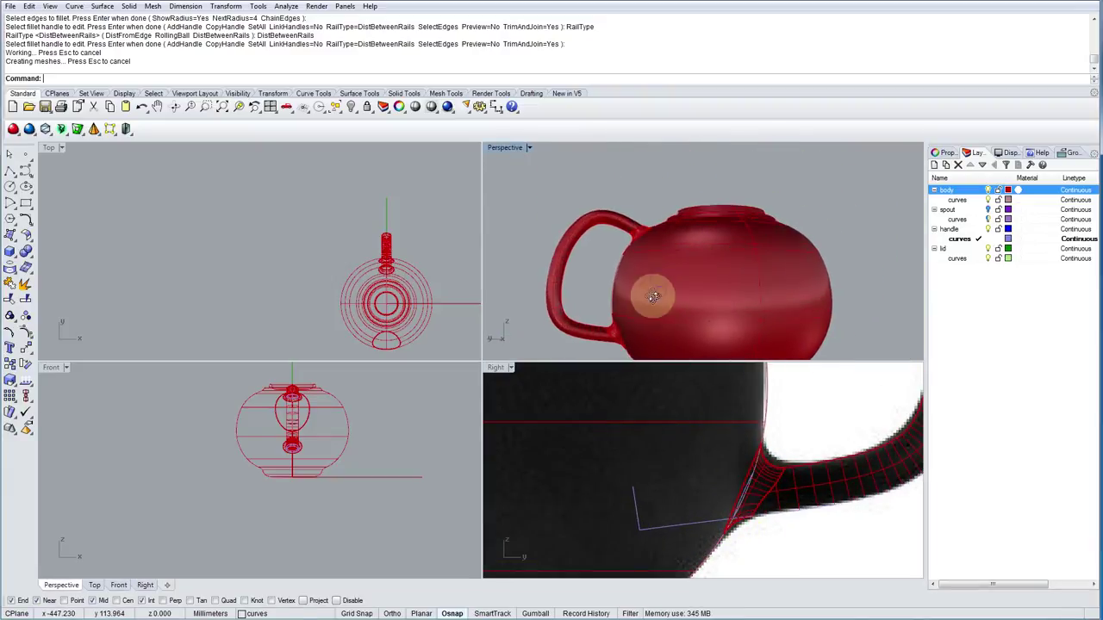
pyautogui.moveTo(654, 297); pyautogui.dragTo(642, 274, button='right')
pyautogui.moveTo(643, 223); pyautogui.dragTo(593, 172, button='right')
pyautogui.scroll(-5, 728, 224)
pyautogui.moveTo(728, 224); pyautogui.dragTo(698, 184, button='right')
# Run a Zebra analysis on all objects and examine the stripe flow across the handle fillets and the body.
pyautogui.hotkey('ctrl', 'a')
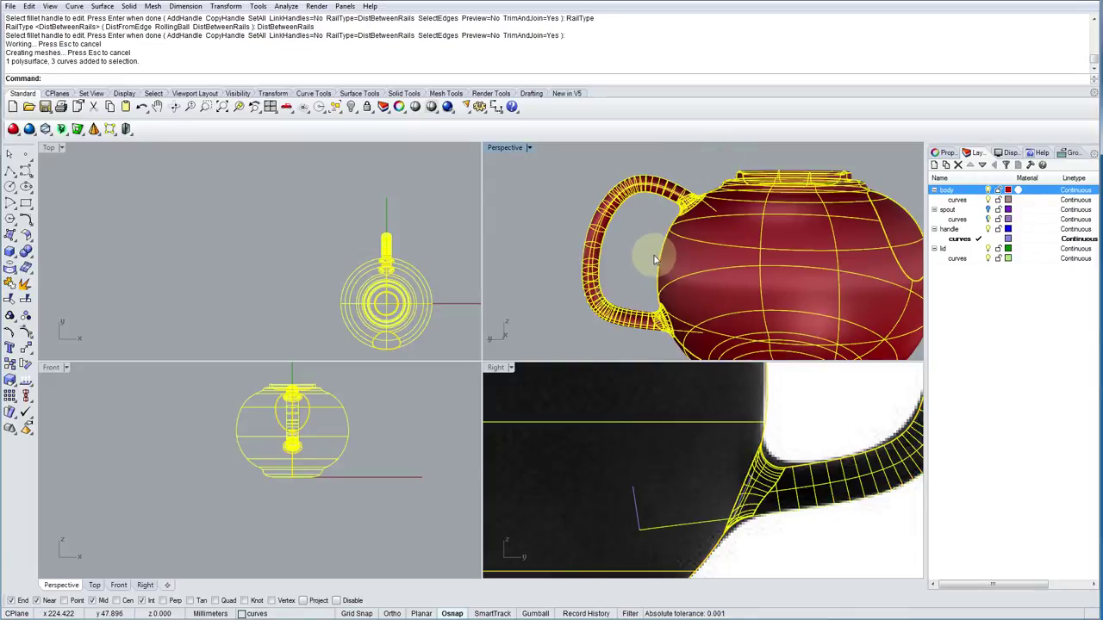
pyautogui.click(287, 6)
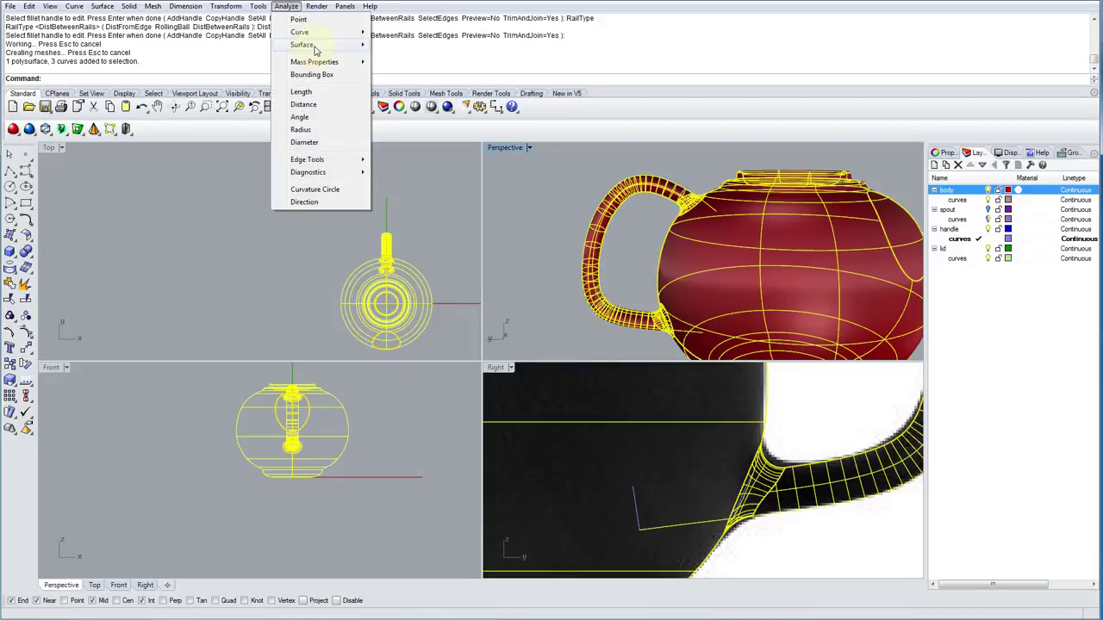
pyautogui.moveTo(316, 50)
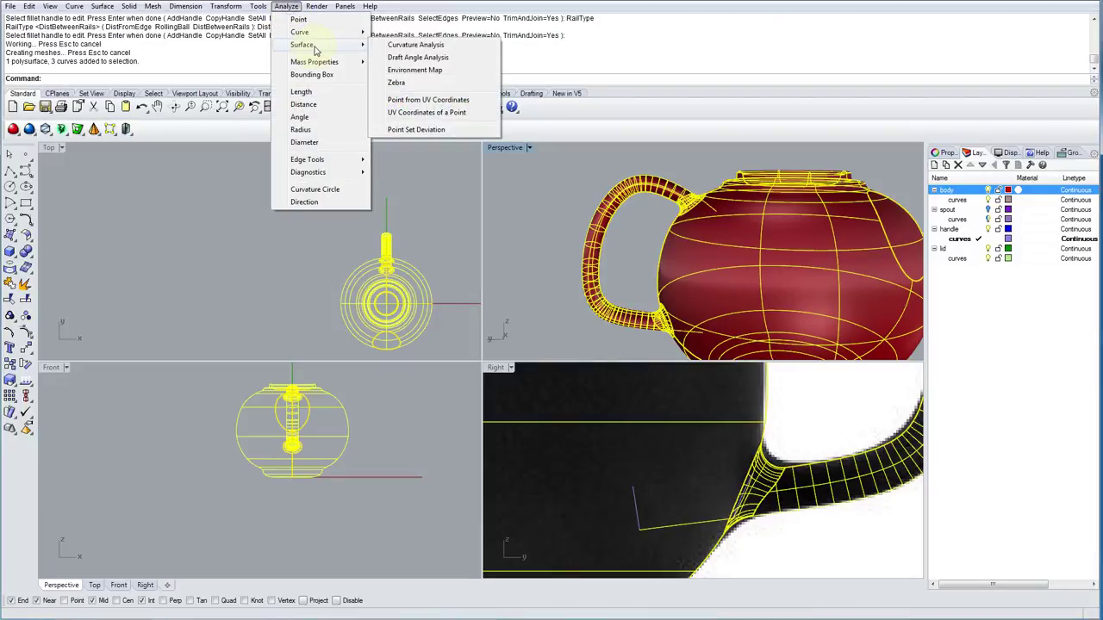
pyautogui.click(397, 82)
pyautogui.moveTo(645, 245); pyautogui.dragTo(700, 218, button='right')
pyautogui.scroll(5, 701, 234)
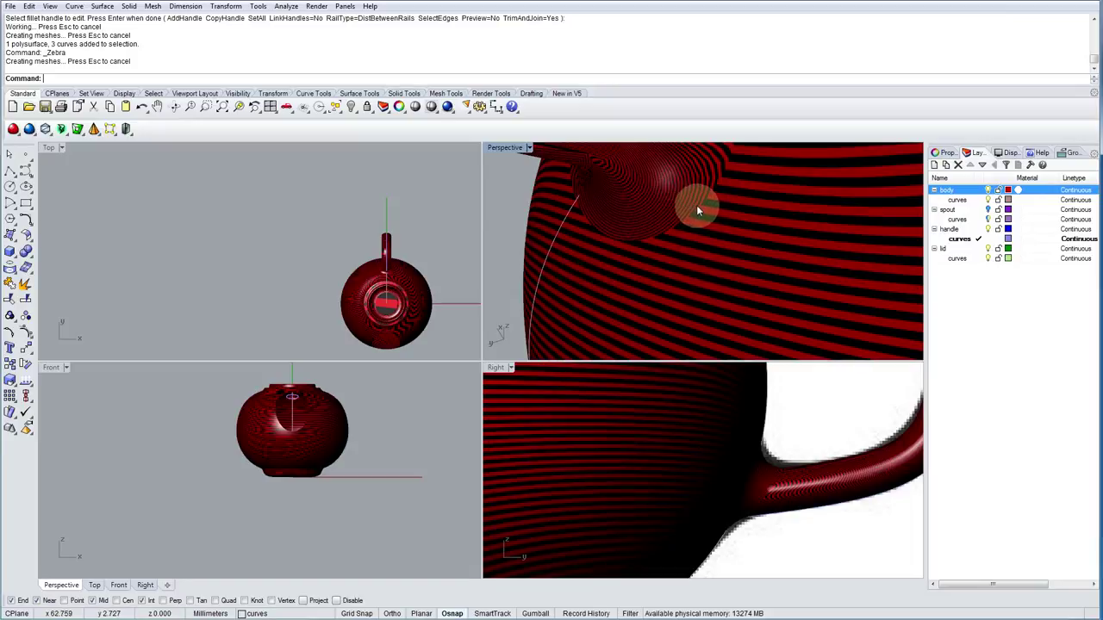
pyautogui.moveTo(712, 186); pyautogui.dragTo(629, 275, button='right')
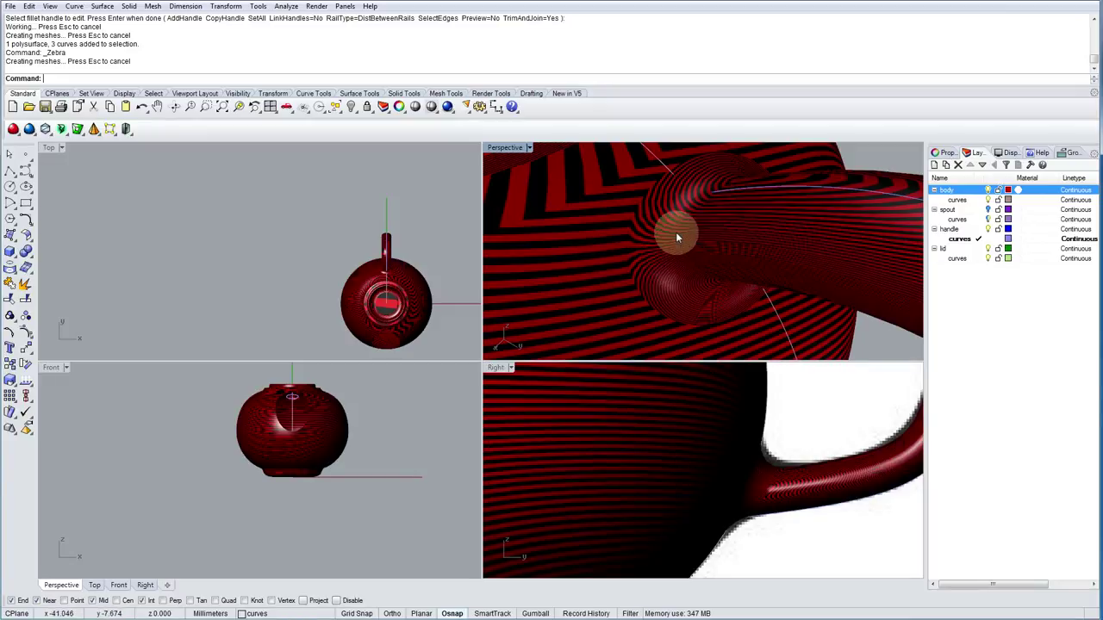
pyautogui.moveTo(651, 274); pyautogui.dragTo(637, 296, button='right')
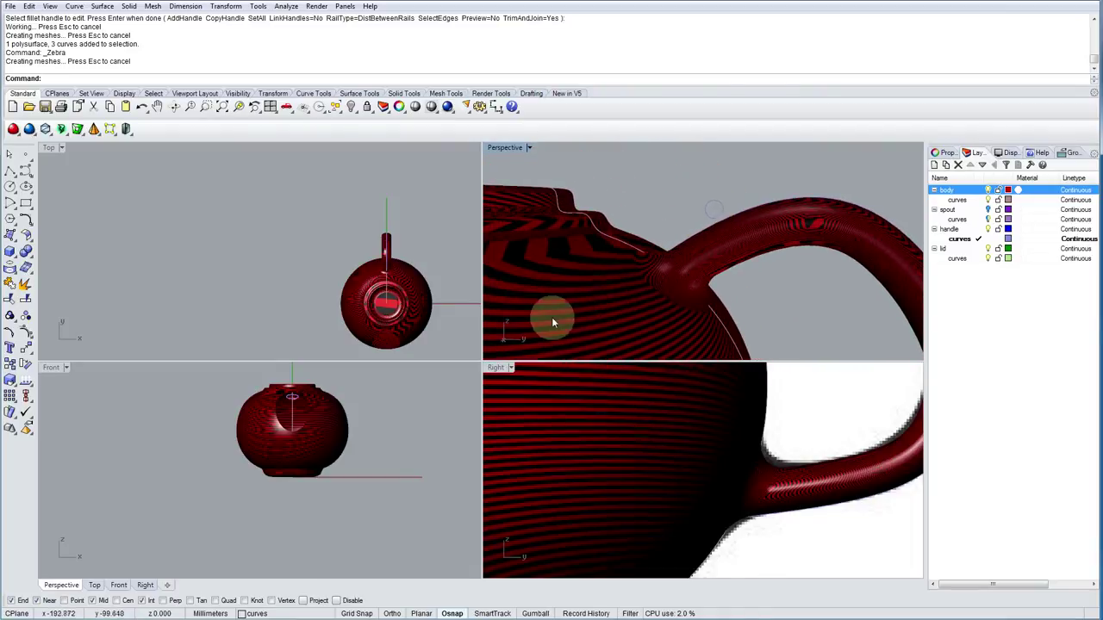
pyautogui.moveTo(751, 266); pyautogui.dragTo(715, 276, button='right')
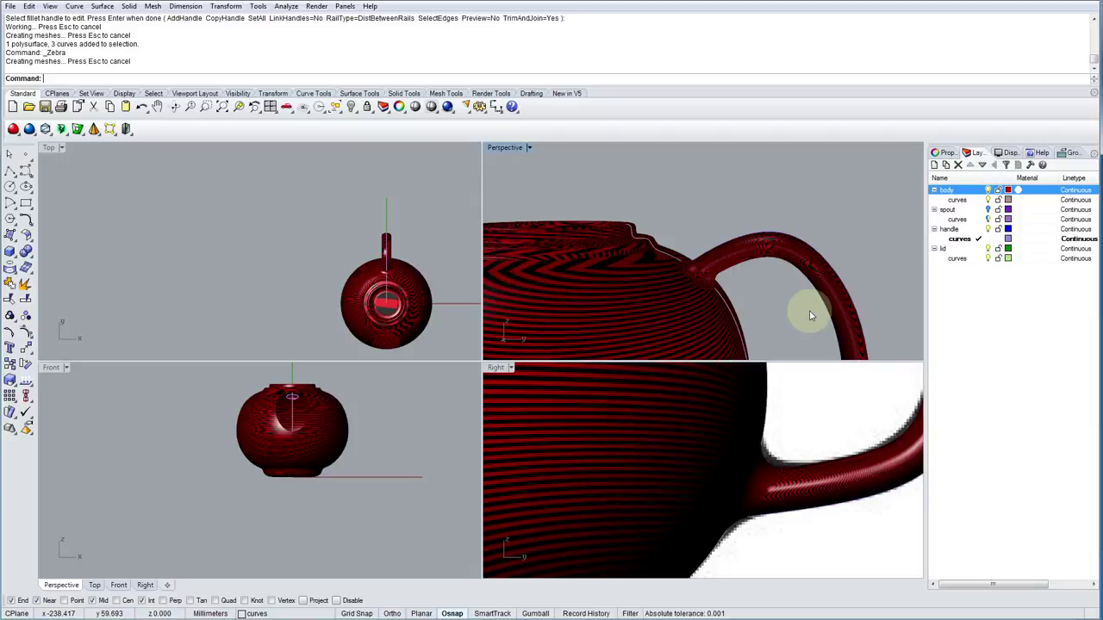
pyautogui.moveTo(806, 310); pyautogui.dragTo(802, 305, button='right')
pyautogui.moveTo(758, 271)
pyautogui.mouseDown(button='right')
pyautogui.moveTo(751, 247)
pyautogui.moveTo(752, 287)
pyautogui.mouseUp(button='right')
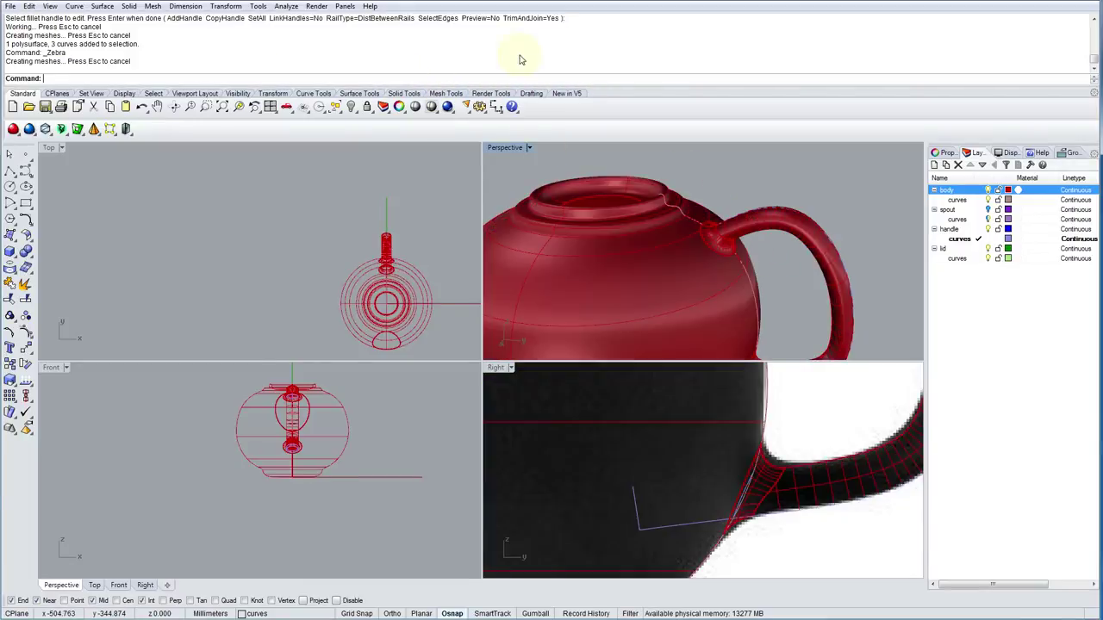
# Run an Environment Map analysis on all objects, examine the reflections around the handle junctions and close the analysis.
pyautogui.moveTo(795, 238); pyautogui.dragTo(710, 254, button='right')
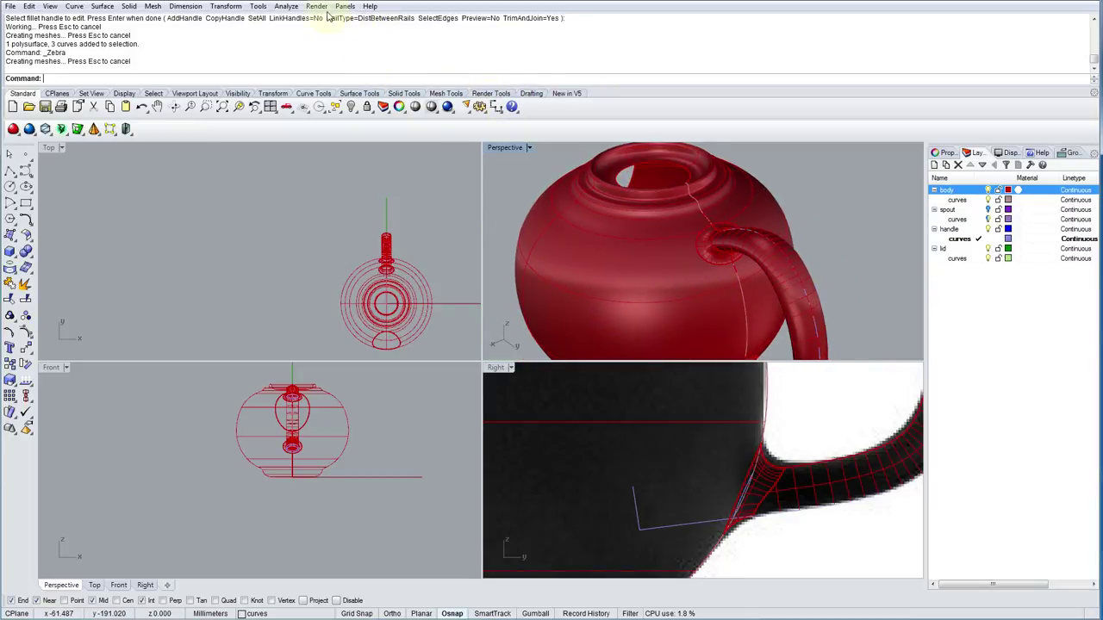
pyautogui.click(287, 7)
pyautogui.moveTo(315, 45)
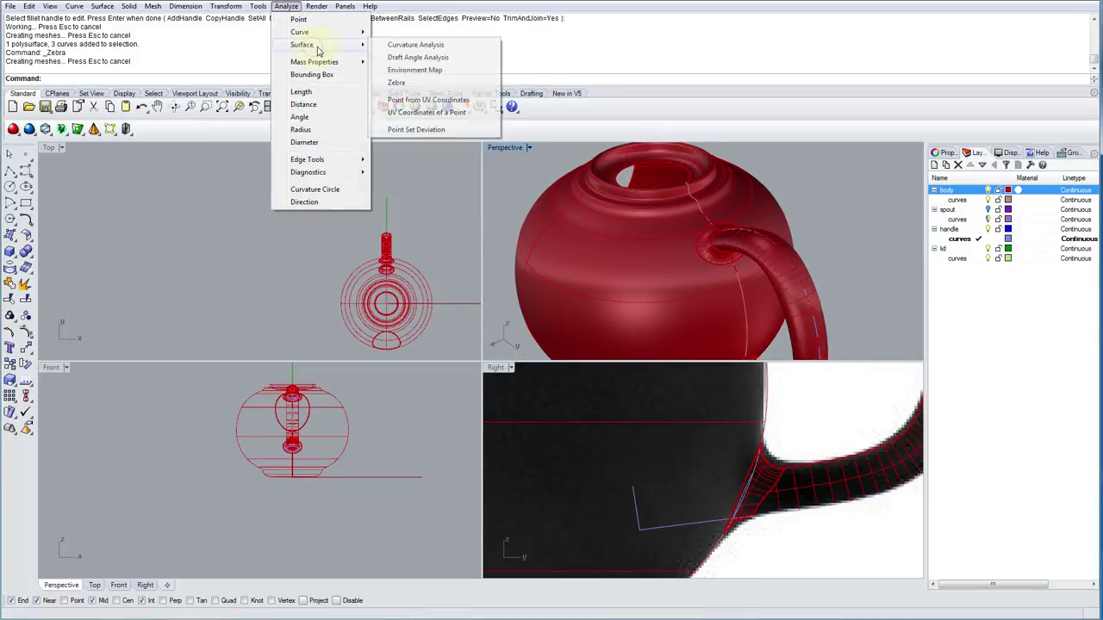
pyautogui.click(402, 72)
pyautogui.hotkey('ctrl', 'a')
pyautogui.press('Return')
pyautogui.moveTo(716, 260); pyautogui.dragTo(728, 286, button='right')
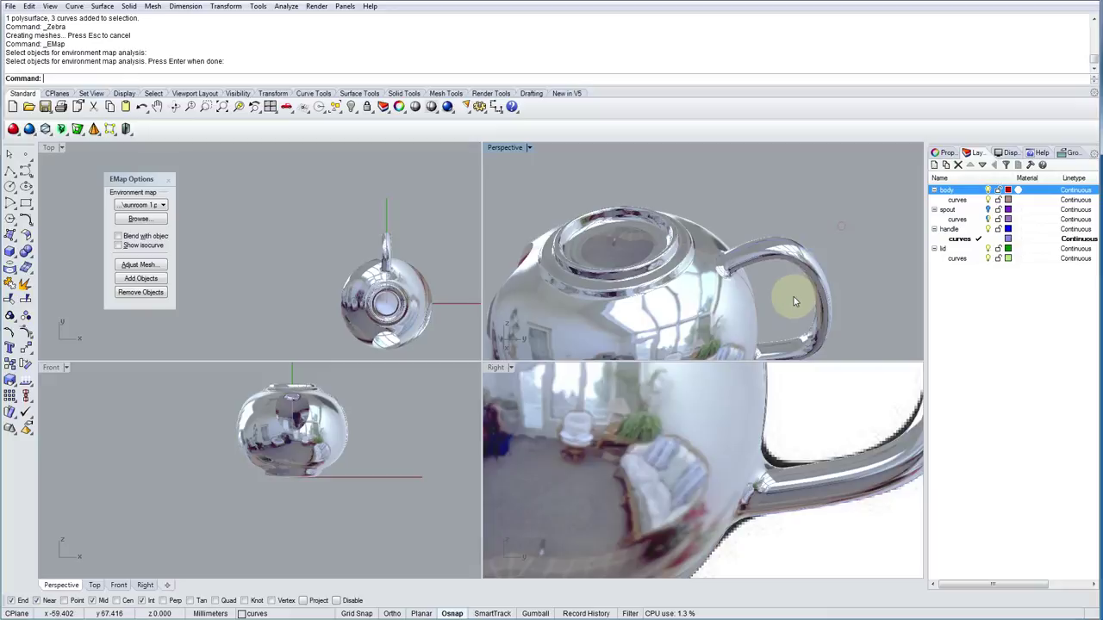
pyautogui.click(170, 181)
# Explode the joined teapot body and handle polysurface into separate surfaces.
pyautogui.scroll(-3, 733, 271)
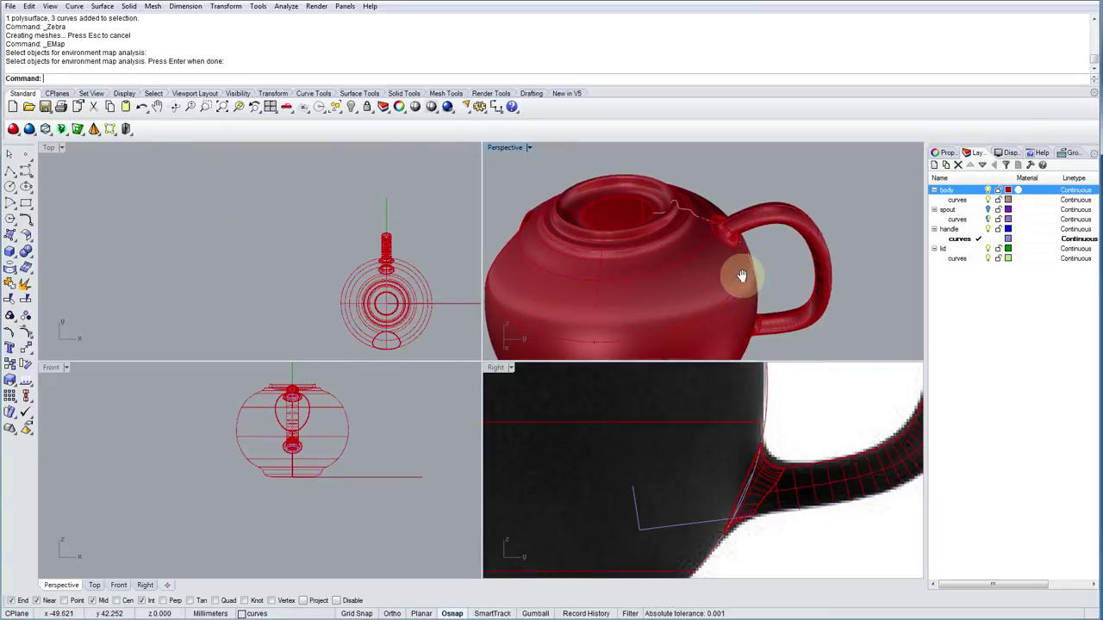
pyautogui.scroll(-2, 742, 275)
pyautogui.moveTo(742, 275); pyautogui.dragTo(752, 265, button='right')
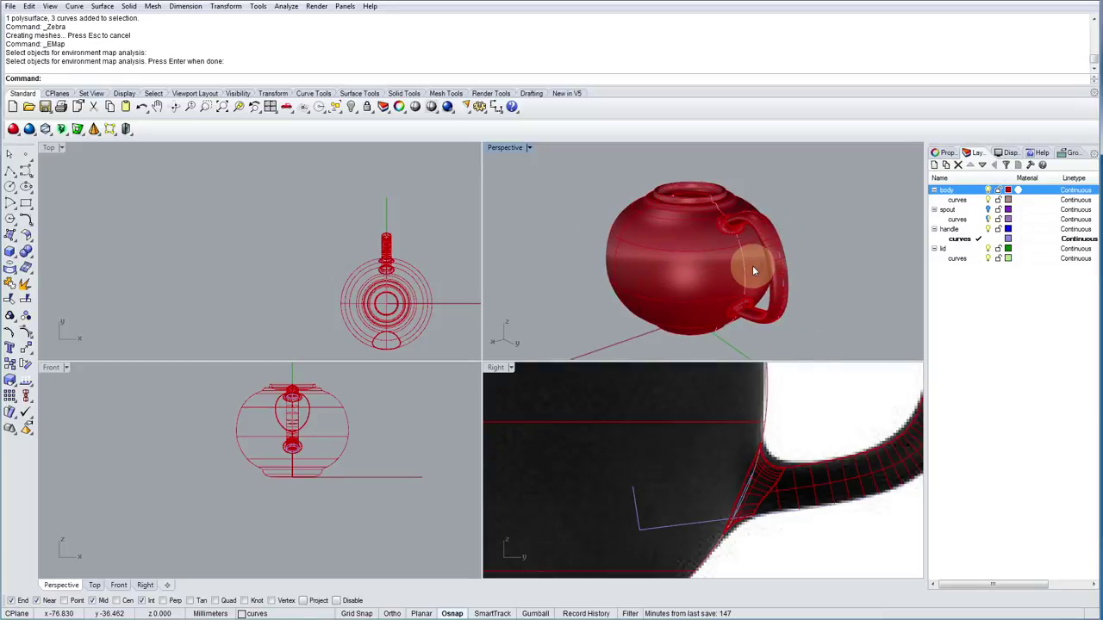
pyautogui.scroll(4, 709, 242)
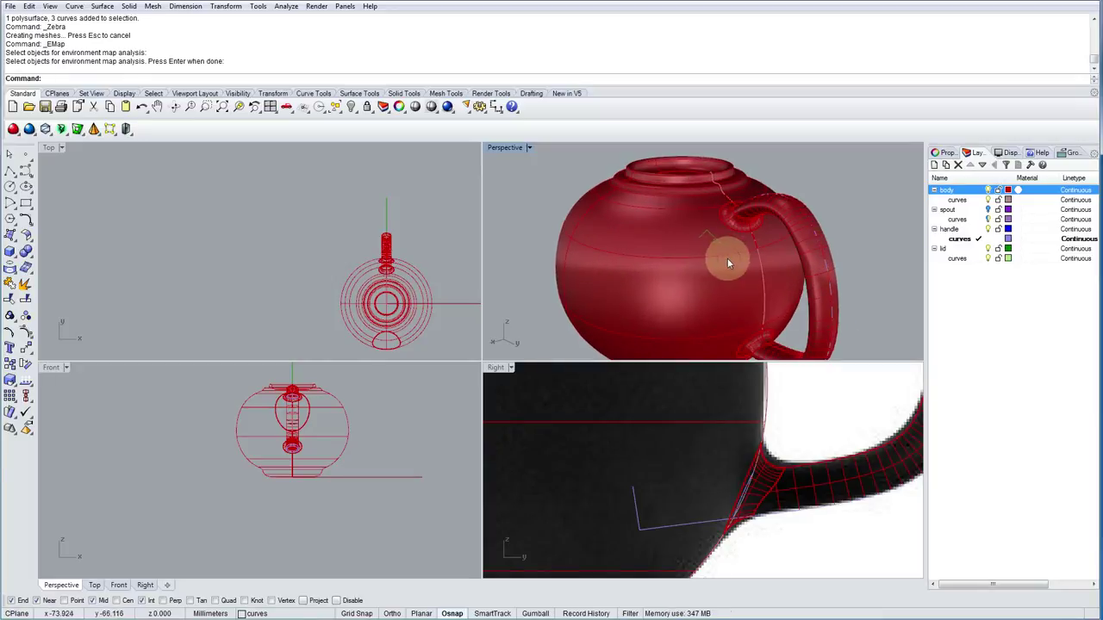
pyautogui.click(736, 226)
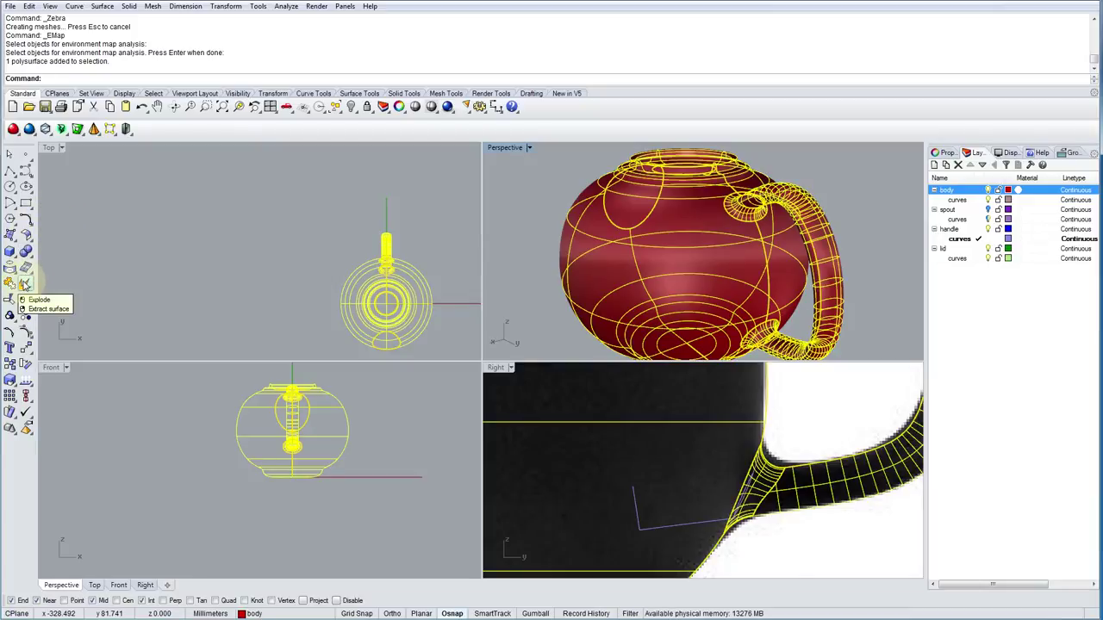
pyautogui.click(25, 285)
# Delete both fillet surfaces around the handle's upper junction with the body.
pyautogui.moveTo(913, 265); pyautogui.dragTo(483, 264, button='right')
pyautogui.rightClick(747, 188)
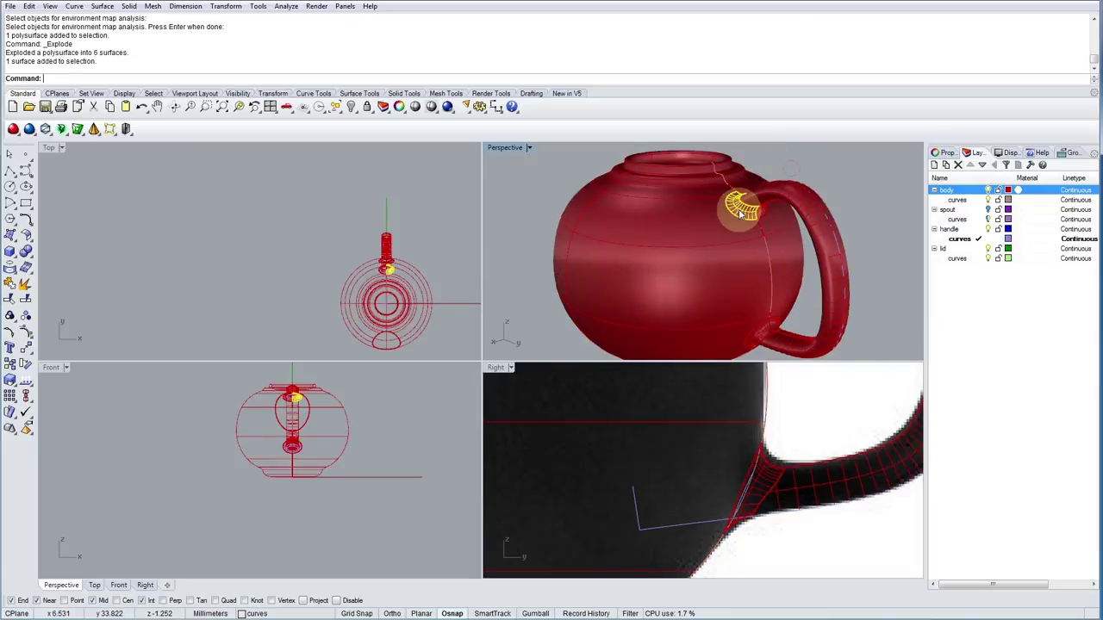
pyautogui.press('Delete')
pyautogui.moveTo(707, 229); pyautogui.dragTo(534, 239, button='right')
pyautogui.click(688, 229)
pyautogui.press('Delete')
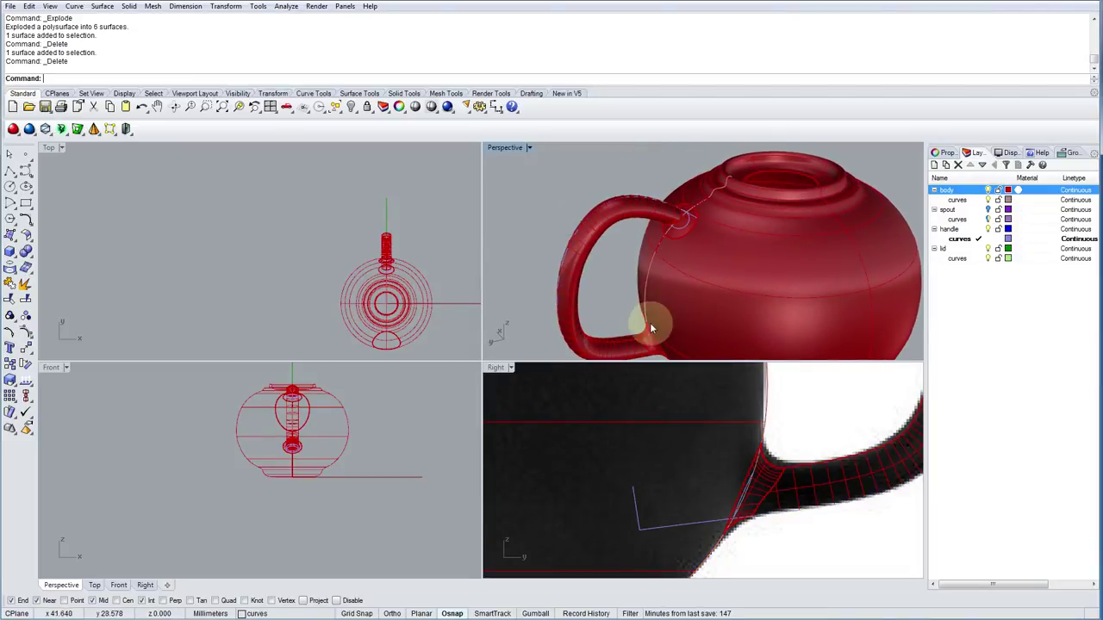
# Delete both fillet surfaces at the handle's lower junction and inspect the gap between handle and body.
pyautogui.click(650, 341)
pyautogui.press('Delete')
pyautogui.moveTo(664, 329); pyautogui.dragTo(810, 337, button='right')
pyautogui.click(769, 321)
pyautogui.press('Delete')
pyautogui.moveTo(751, 251); pyautogui.dragTo(744, 402, button='right')
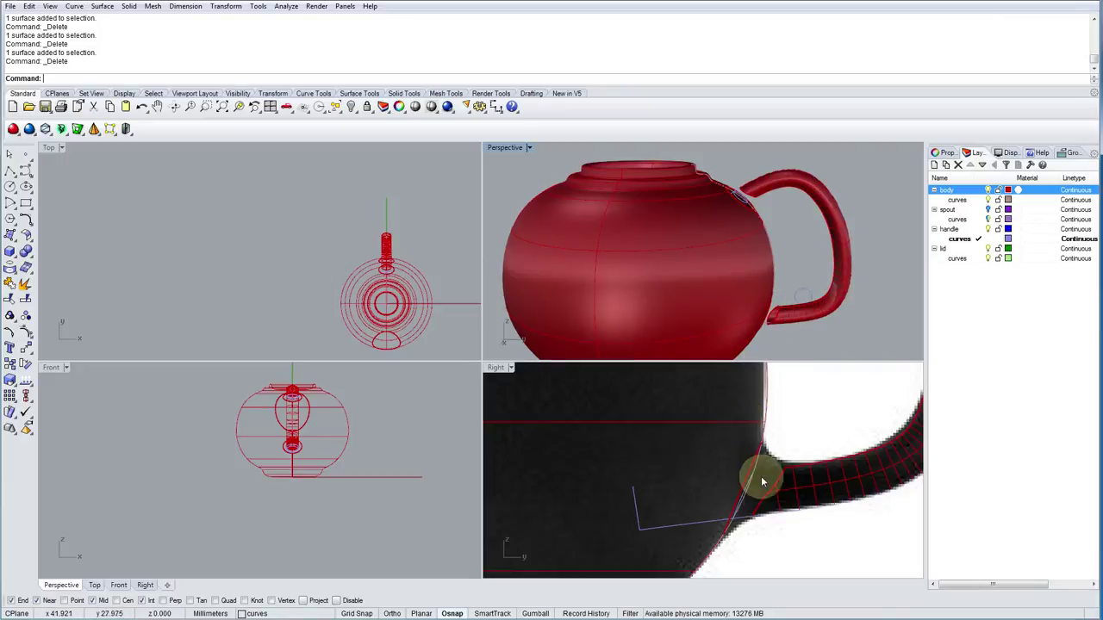
pyautogui.moveTo(769, 306)
pyautogui.keyDown('ctrl'); pyautogui.mouseDown(button='right')
pyautogui.moveTo(764, 327)
pyautogui.moveTo(783, 327)
pyautogui.moveTo(722, 301)
pyautogui.moveTo(584, 284)
pyautogui.moveTo(724, 287)
pyautogui.moveTo(687, 291)
pyautogui.moveTo(807, 167)
pyautogui.moveTo(778, 195)
pyautogui.moveTo(773, 280)
pyautogui.moveTo(738, 290)
pyautogui.moveTo(739, 301)
pyautogui.moveTo(782, 293)
pyautogui.mouseUp(button='right'); pyautogui.keyUp('ctrl')
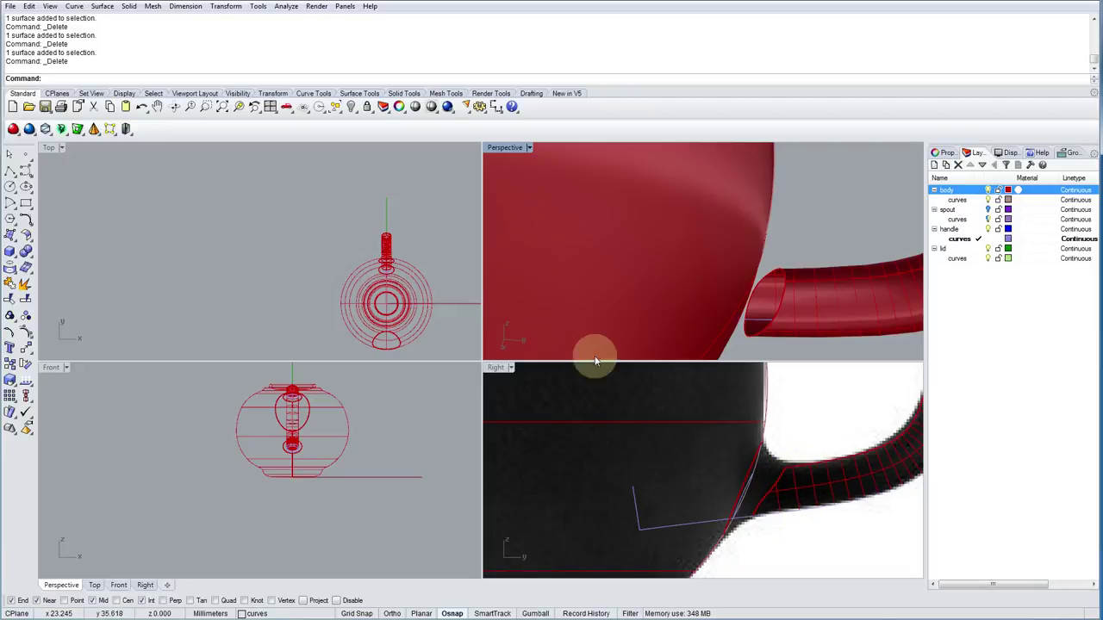
# Extract a cross-section isocurve around the handle near its lower end, just beyond the slanted cut.
pyautogui.click(614, 577)
pyautogui.scroll(-2, 857, 369)
pyautogui.moveTo(837, 356); pyautogui.dragTo(786, 433, button='right')
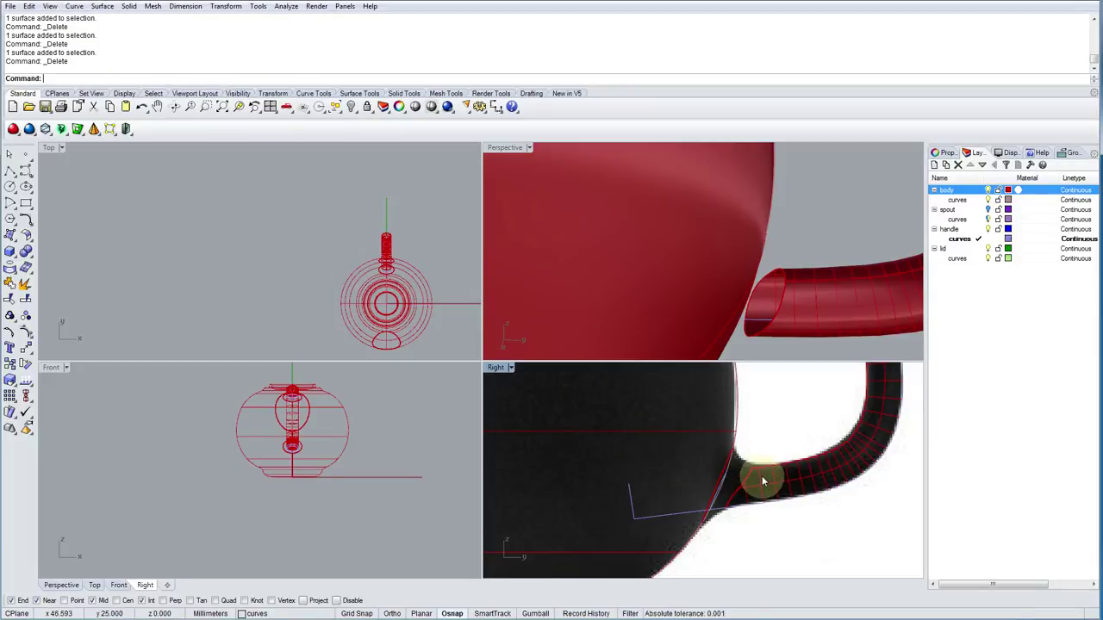
pyautogui.moveTo(810, 266); pyautogui.dragTo(799, 277, button='right')
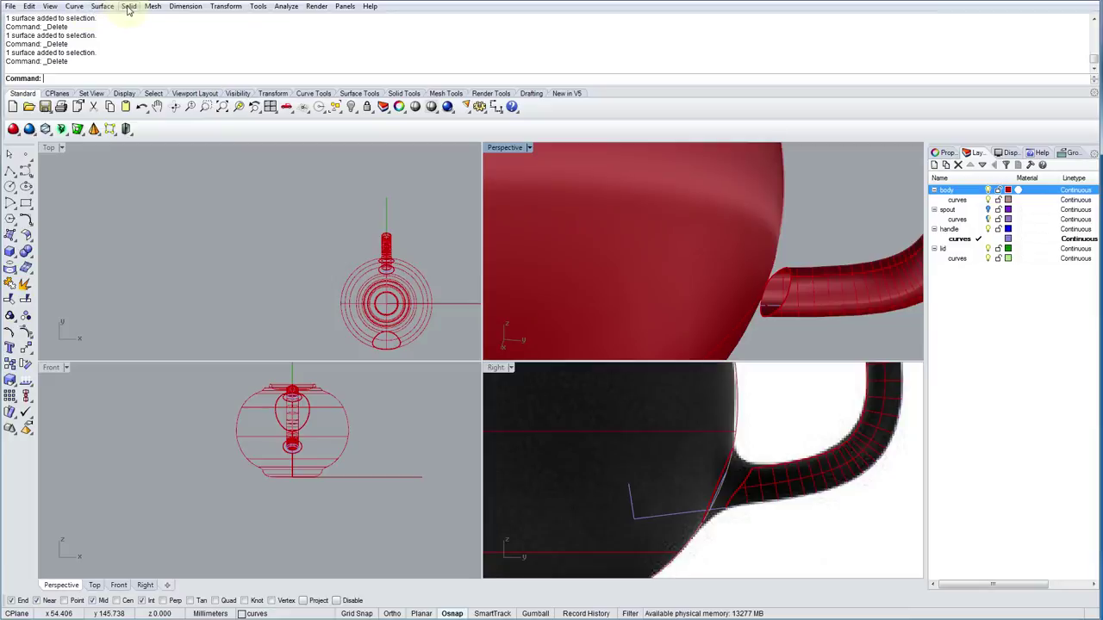
pyautogui.click(74, 6)
pyautogui.click(74, 6)
pyautogui.click(74, 6)
pyautogui.moveTo(109, 370)
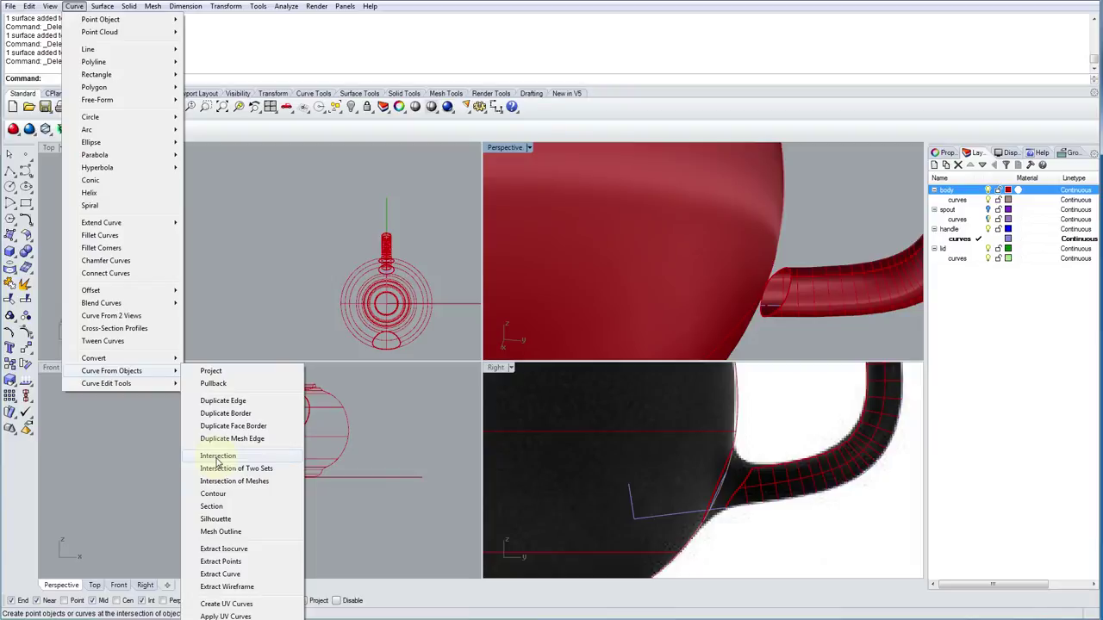
pyautogui.click(224, 550)
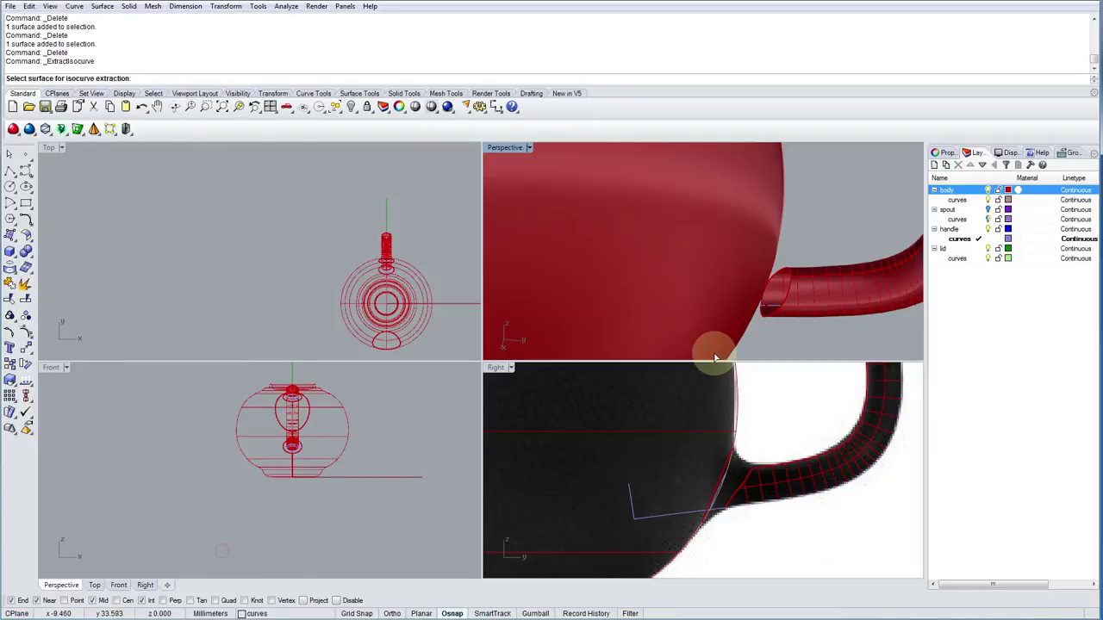
pyautogui.click(858, 315)
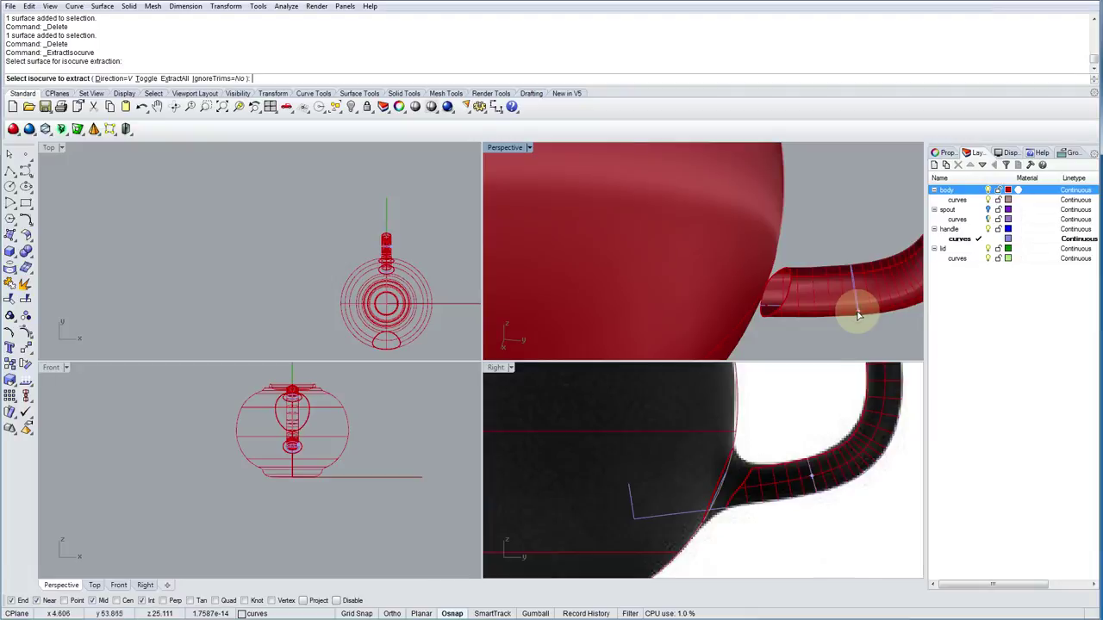
pyautogui.moveTo(795, 302); pyautogui.dragTo(800, 299, button='right')
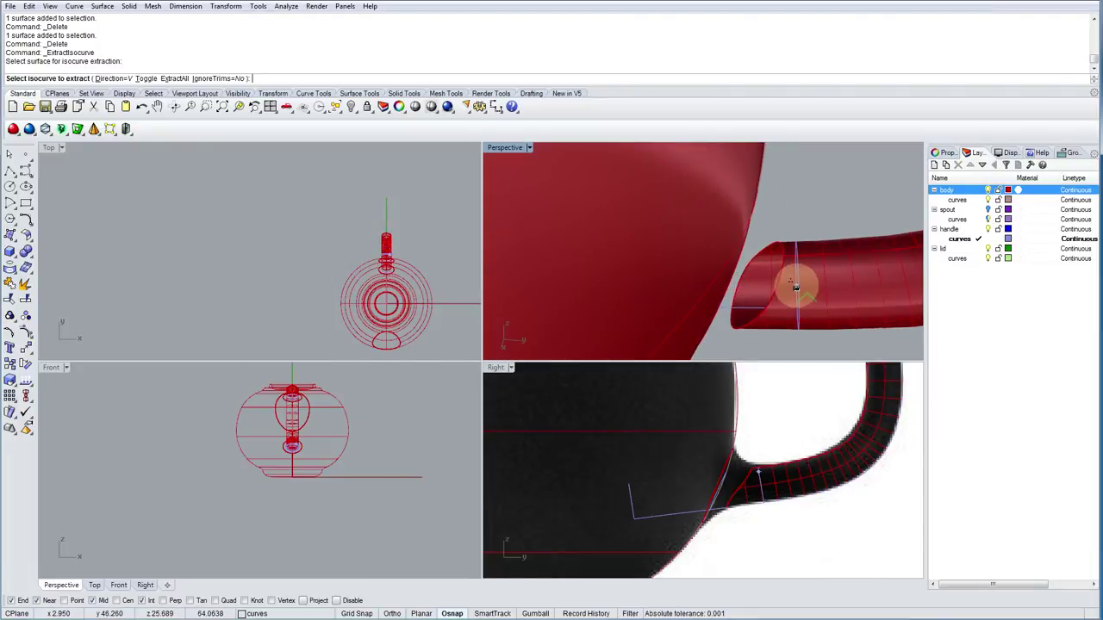
pyautogui.click(795, 288)
pyautogui.scroll(-6, 729, 288)
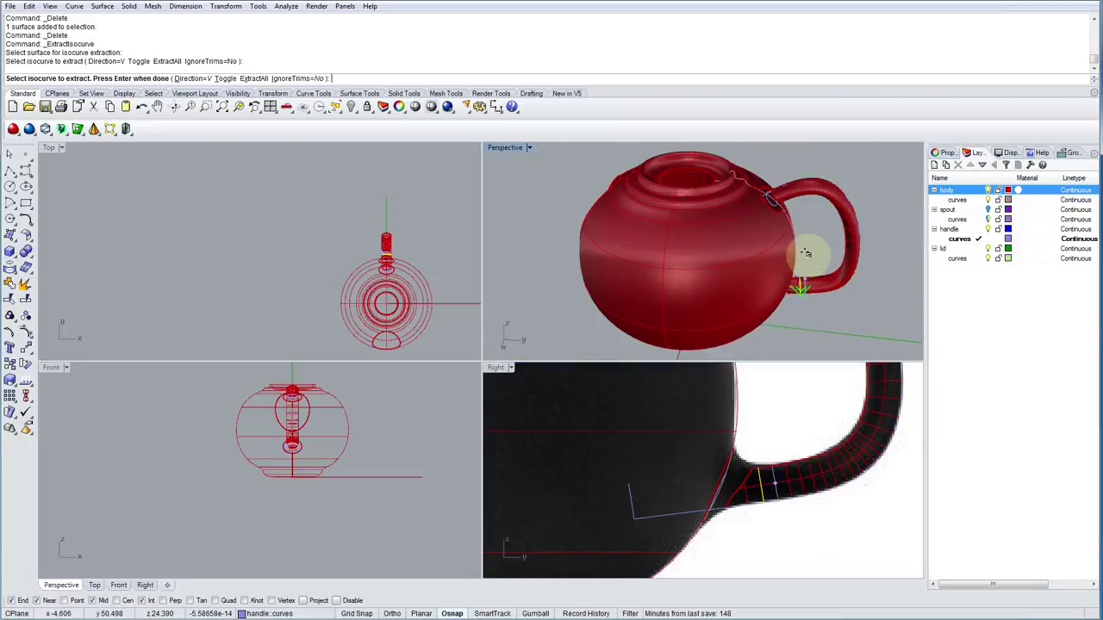
pyautogui.scroll(10, 776, 194)
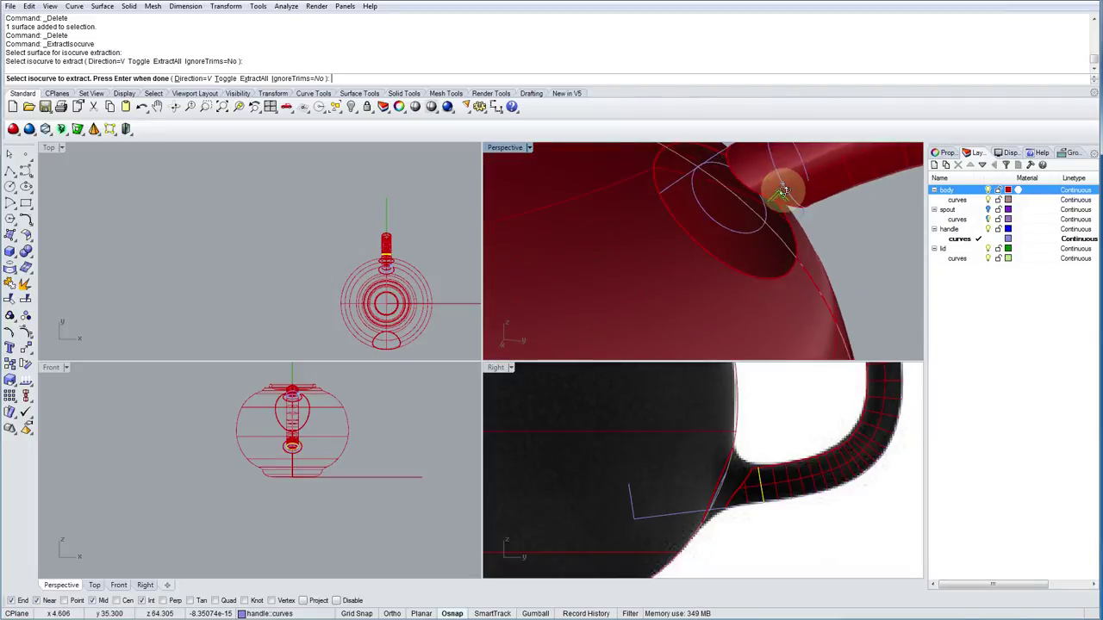
pyautogui.rightClick(739, 331)
# Delete the closed curve lying inside the body's upper handle opening.
pyautogui.moveTo(774, 334); pyautogui.dragTo(754, 236, button='right')
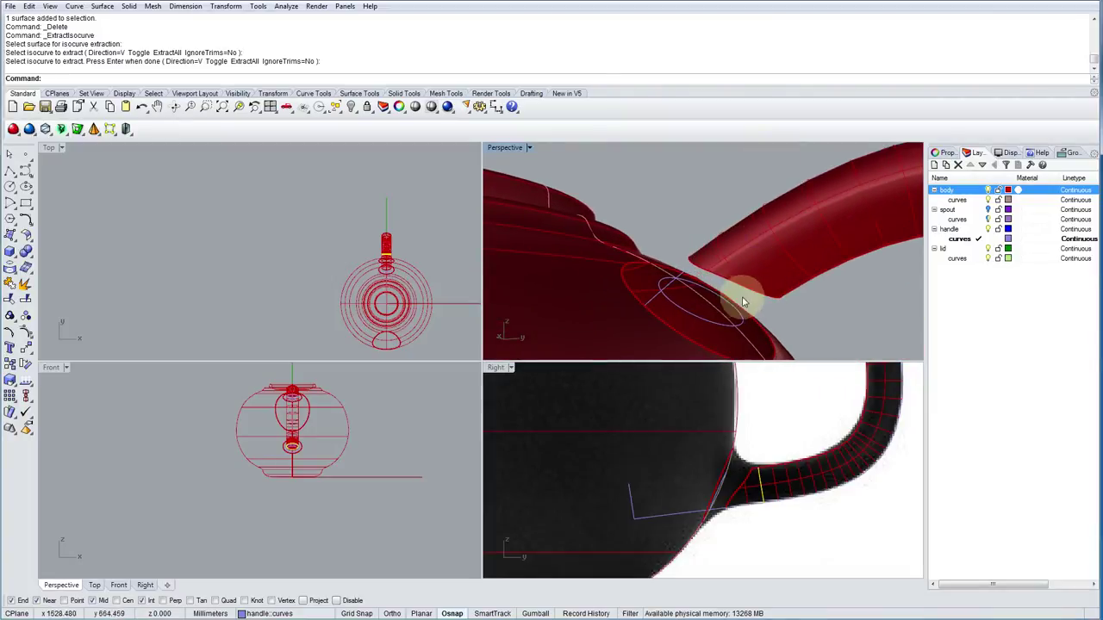
pyautogui.click(724, 325)
pyautogui.press('Delete')
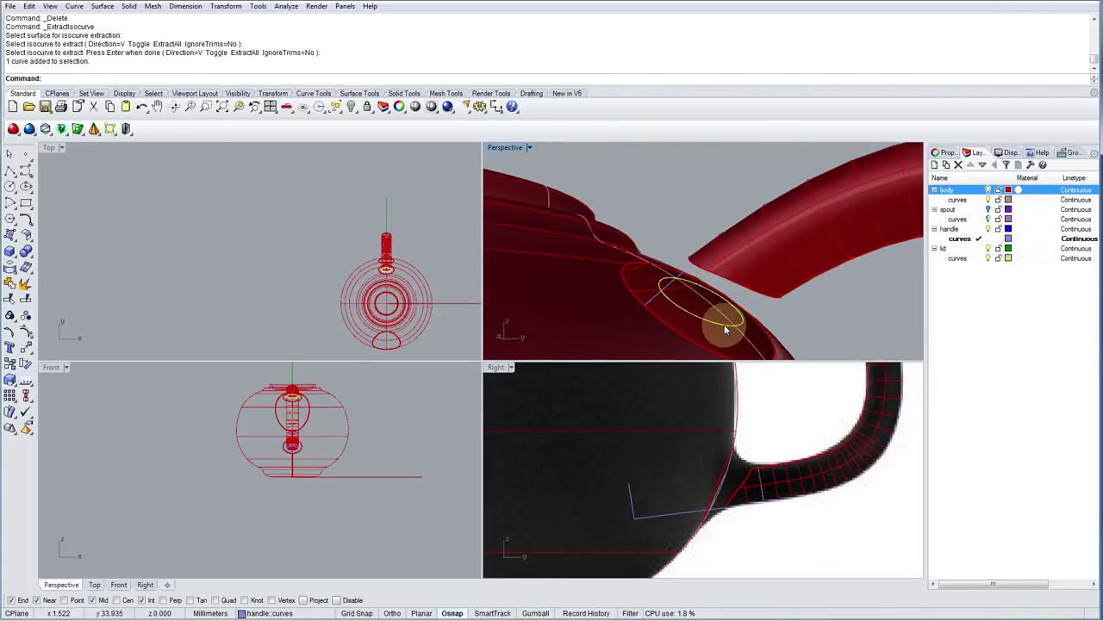
pyautogui.press('Return')
pyautogui.click(767, 283)
pyautogui.press('Escape')
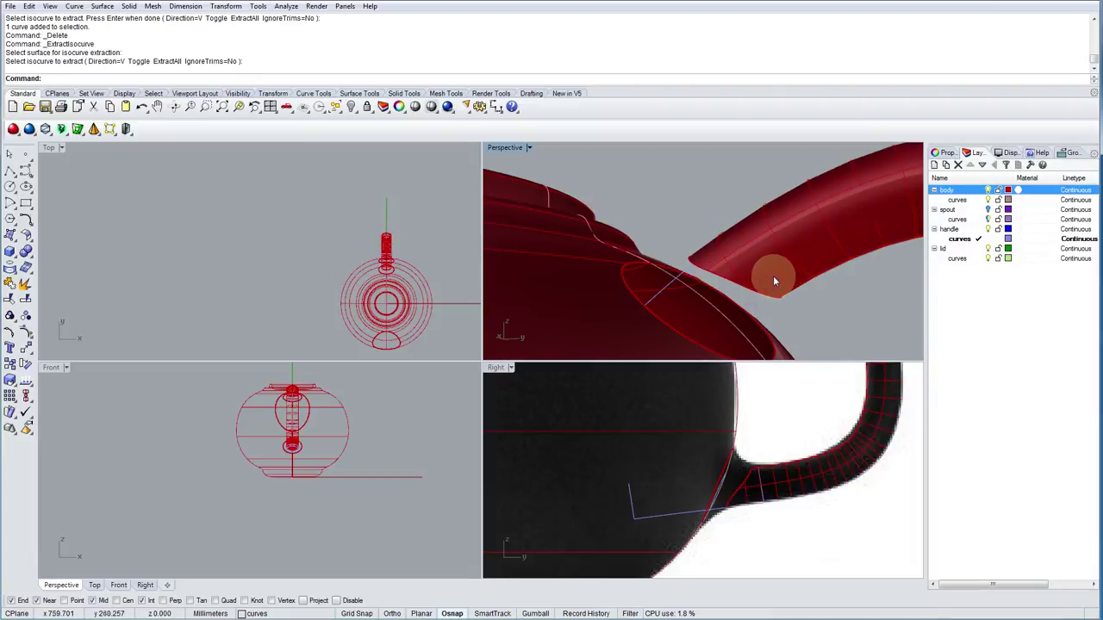
# Extract a cross-section isocurve around the handle near its upper end, just beyond the slanted cut.
pyautogui.click(773, 275)
pyautogui.press('Return')
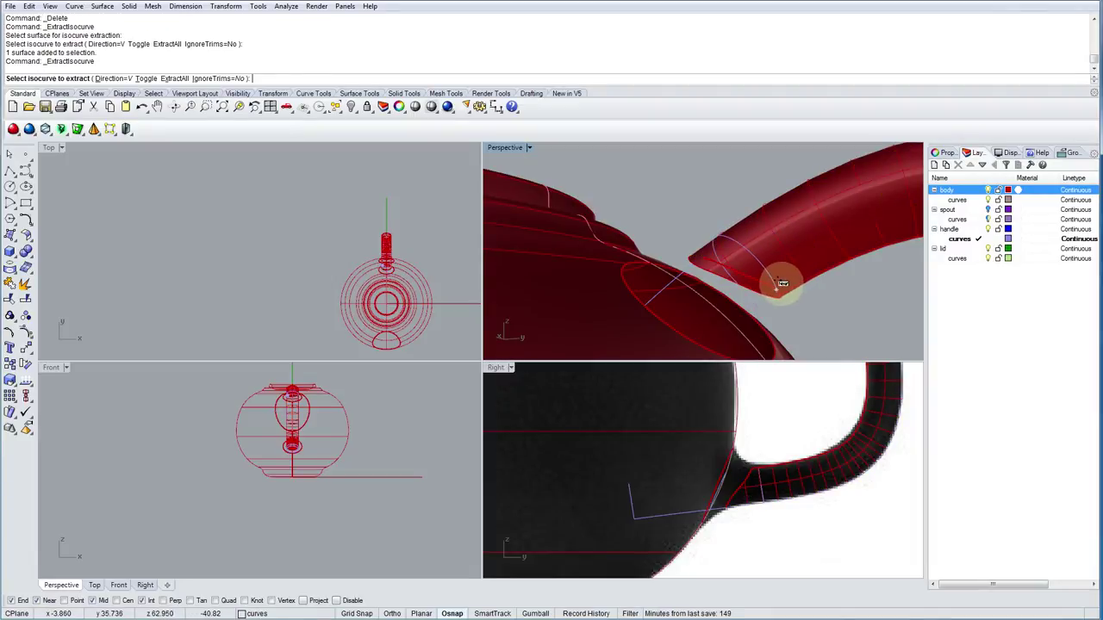
pyautogui.click(786, 282)
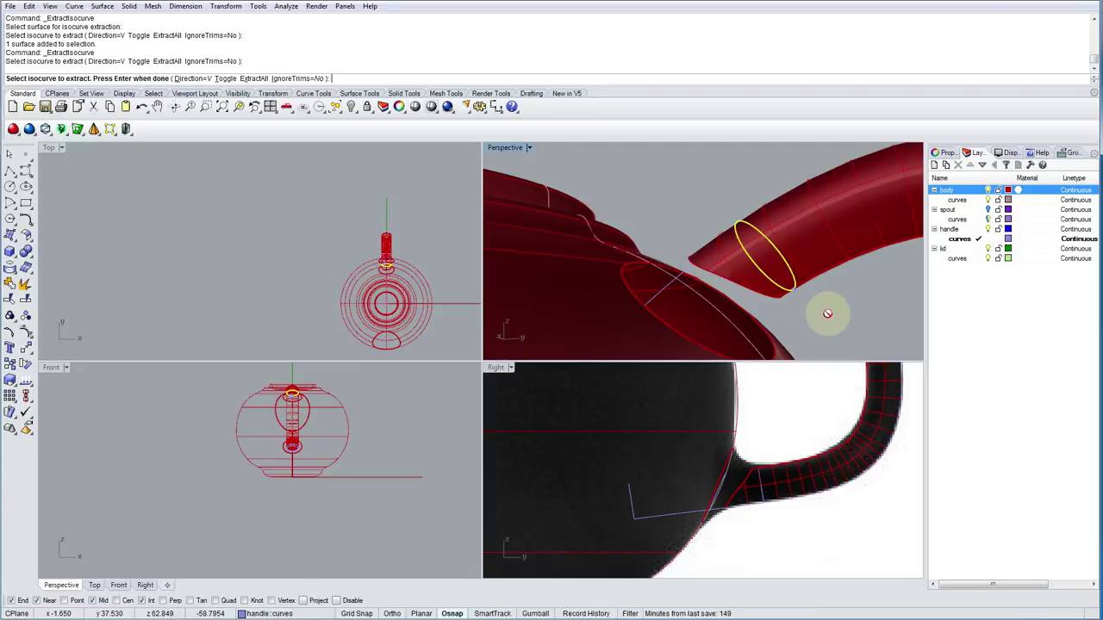
pyautogui.scroll(-1, 825, 313)
pyautogui.press('Return')
# Trim the slanted upper and lower ends off the handle using the two extracted isocurves as cutting curves.
pyautogui.scroll(-3, 825, 312)
pyautogui.moveTo(825, 313); pyautogui.dragTo(751, 195, button='right')
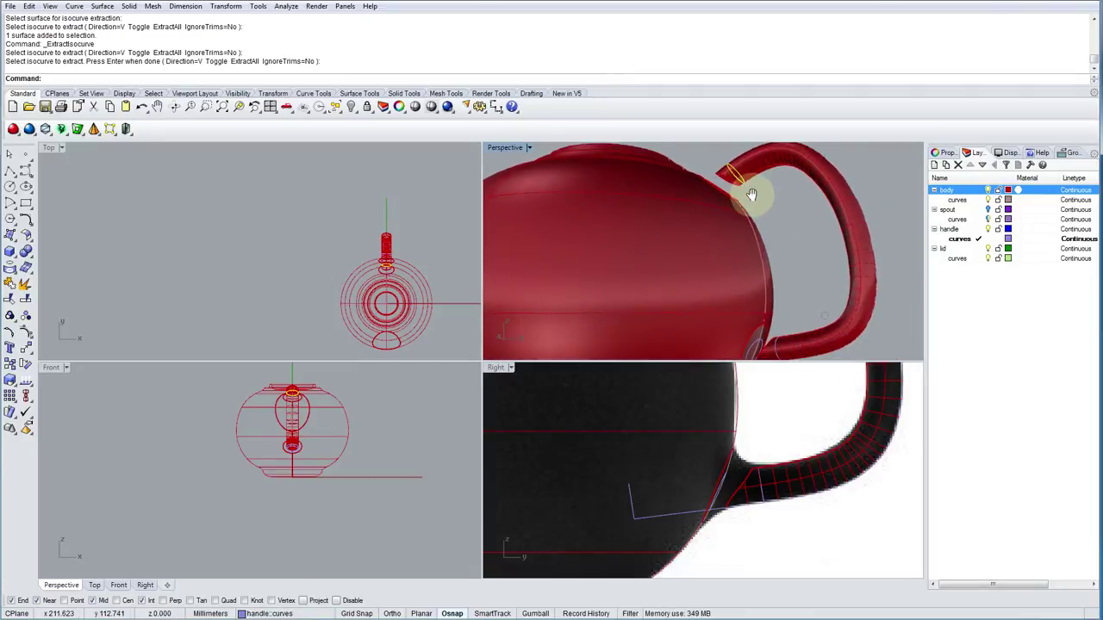
pyautogui.click(780, 345)
pyautogui.keyDown('ctrl'); pyautogui.click(787, 321); pyautogui.keyUp('ctrl')
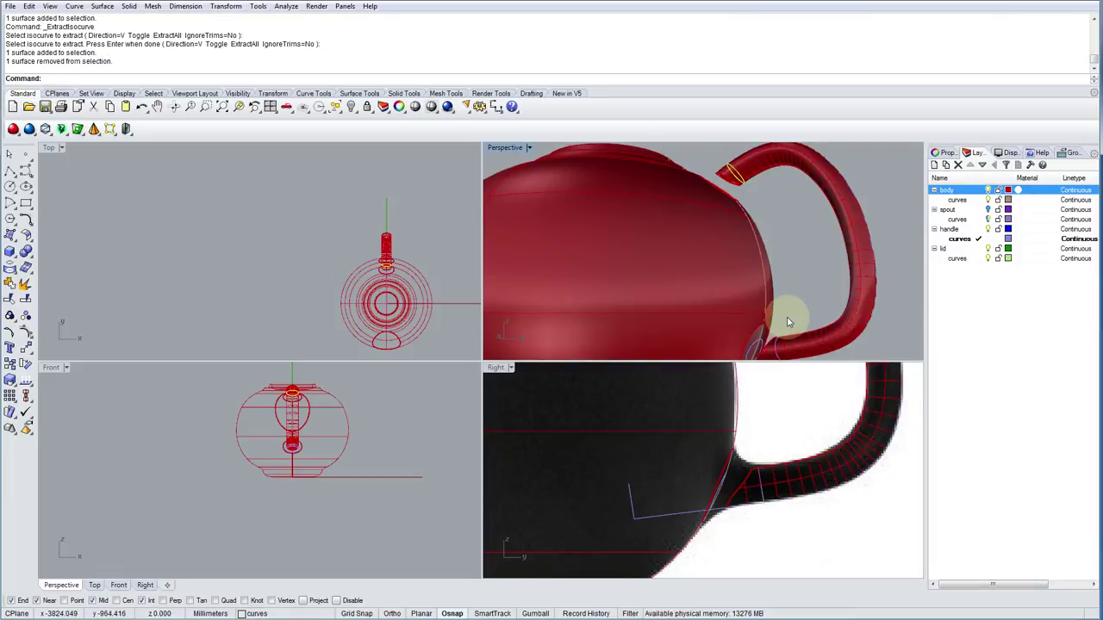
pyautogui.click(777, 342)
pyautogui.click(810, 371)
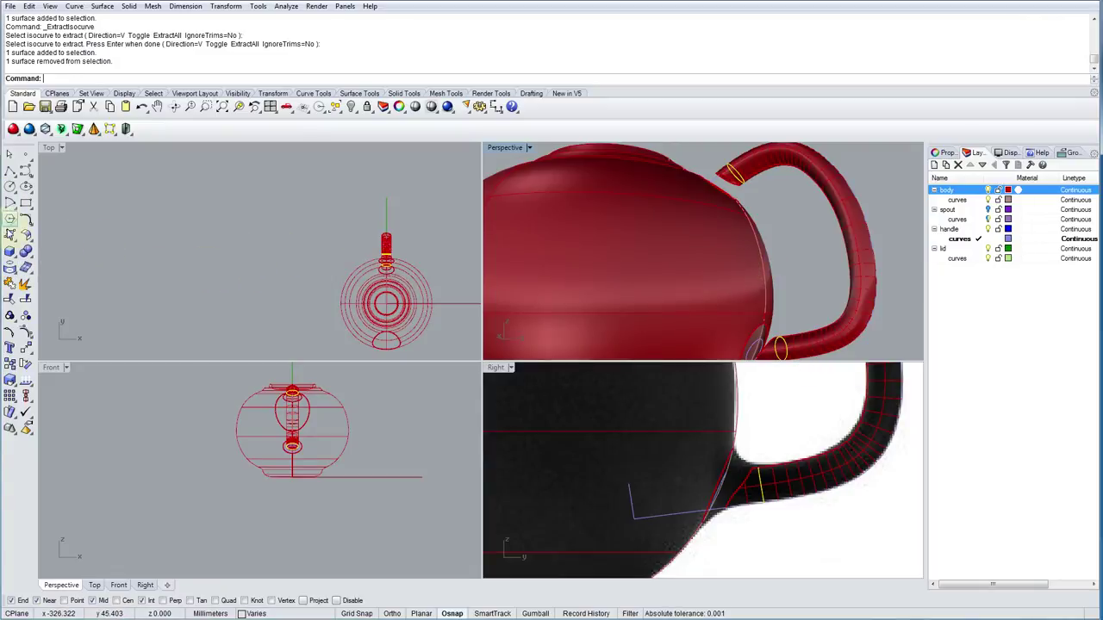
pyautogui.click(10, 283)
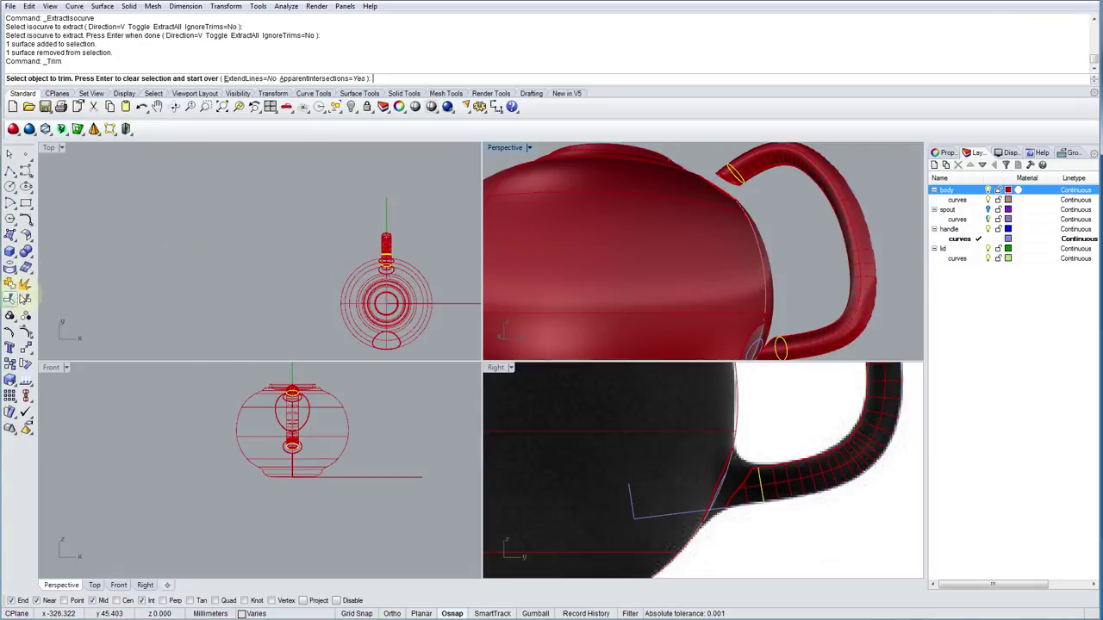
pyautogui.click(728, 177)
pyautogui.moveTo(776, 315)
pyautogui.mouseDown(button='right')
pyautogui.moveTo(793, 239)
pyautogui.moveTo(814, 294)
pyautogui.moveTo(732, 313)
pyautogui.moveTo(867, 322)
pyautogui.moveTo(822, 301)
pyautogui.moveTo(686, 285)
pyautogui.moveTo(830, 302)
pyautogui.moveTo(787, 316)
pyautogui.mouseUp(button='right')
pyautogui.click(807, 286)
pyautogui.scroll(-5, 827, 297)
pyautogui.scroll(-3, 821, 307)
pyautogui.rightClick(821, 308)
pyautogui.scroll(5, 728, 283)
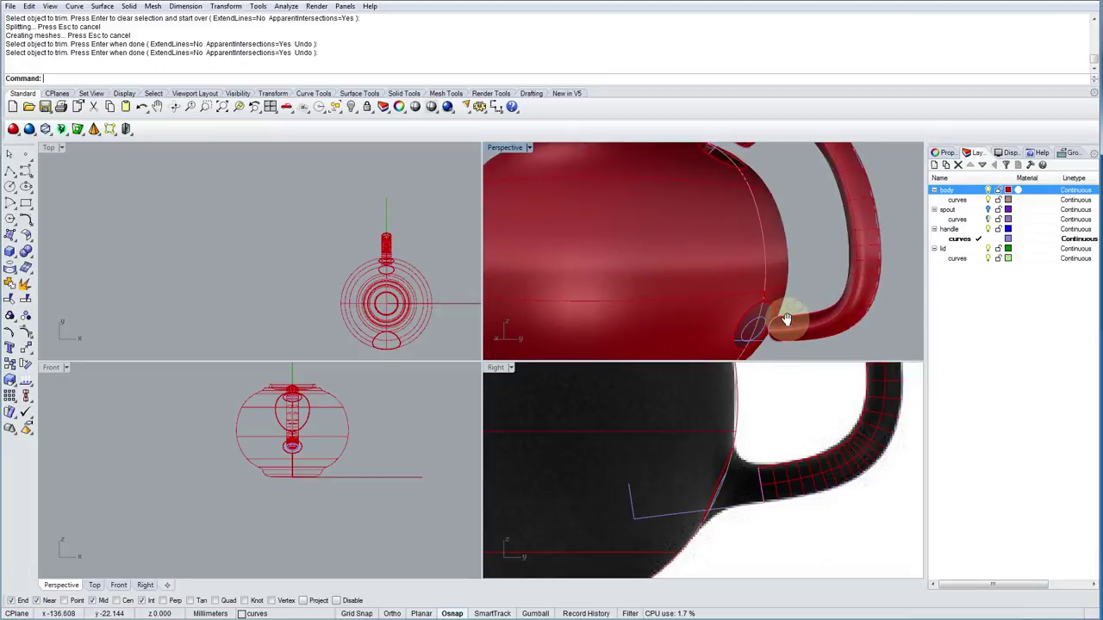
# Begin a surface blend between the handle's upper end edge and the edge of the body's upper opening.
pyautogui.scroll(-4, 751, 316)
pyautogui.doubleClick(496, 152)
pyautogui.moveTo(554, 283); pyautogui.dragTo(591, 296, button='right')
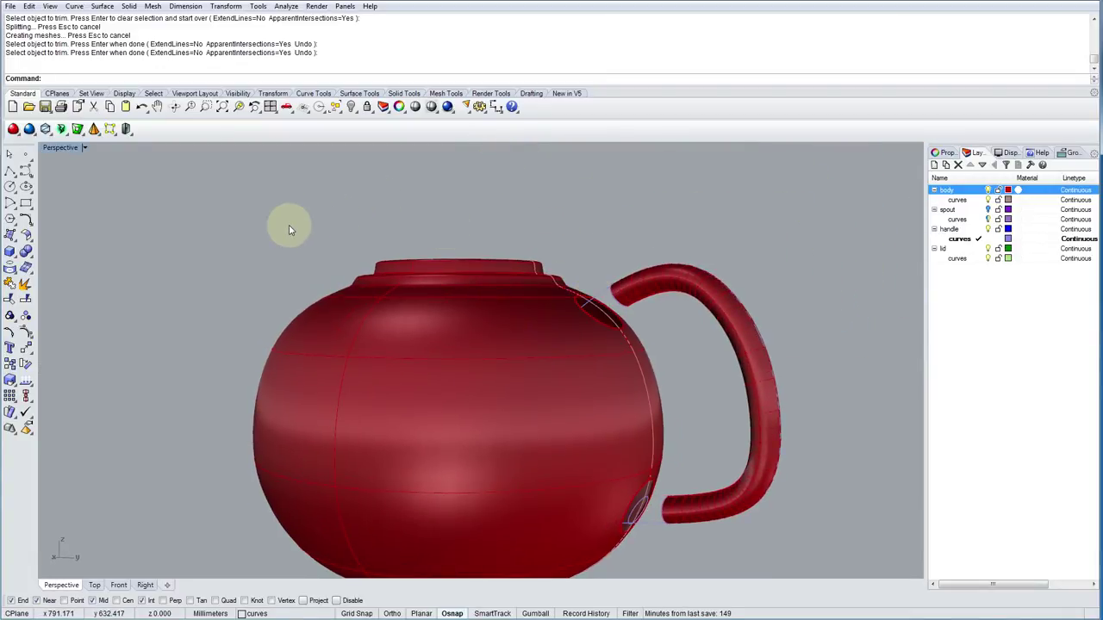
pyautogui.click(359, 93)
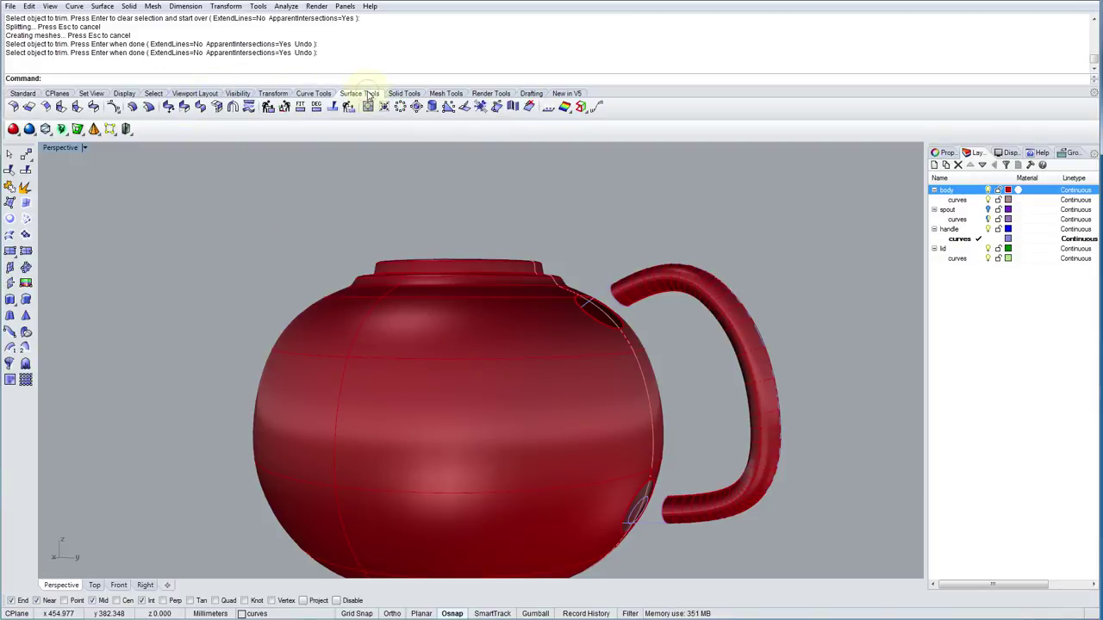
pyautogui.click(97, 108)
pyautogui.moveTo(431, 239); pyautogui.dragTo(687, 351, button='right')
pyautogui.scroll(3, 687, 351)
pyautogui.click(680, 343)
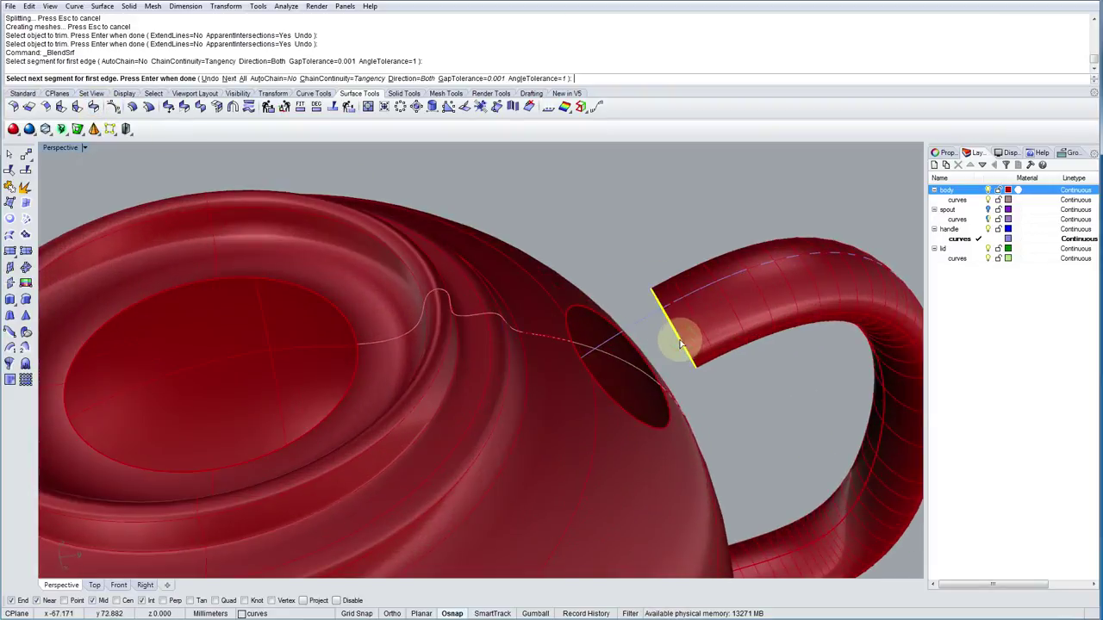
pyautogui.click(598, 385)
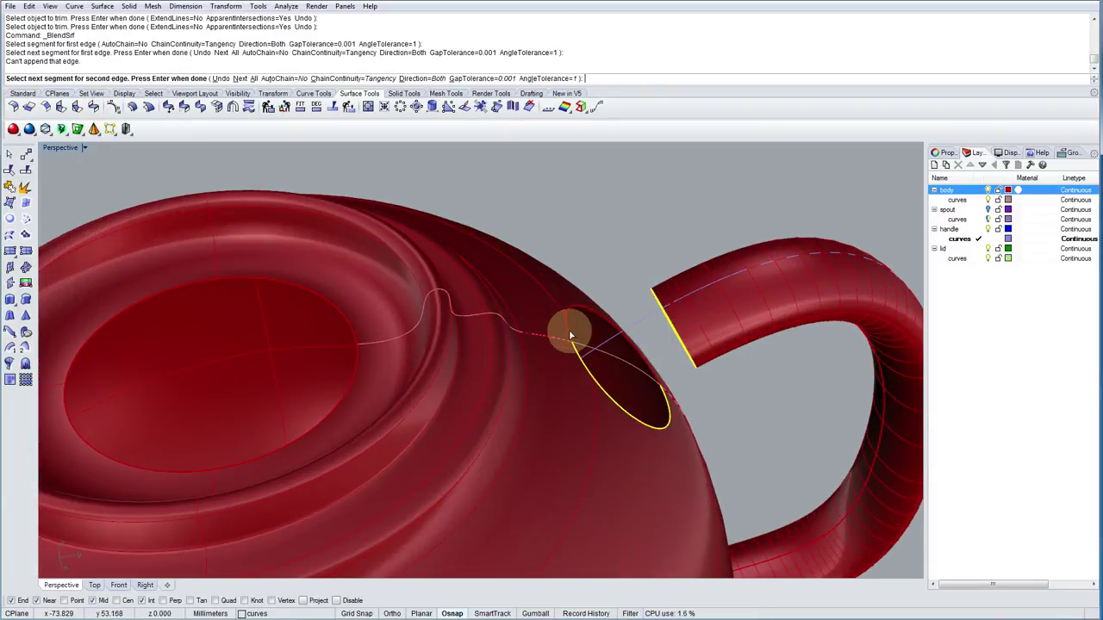
pyautogui.press('Return')
# Check the seam points on both blend edges at the upper junction and accept them.
pyautogui.moveTo(646, 366); pyautogui.dragTo(542, 345, button='right')
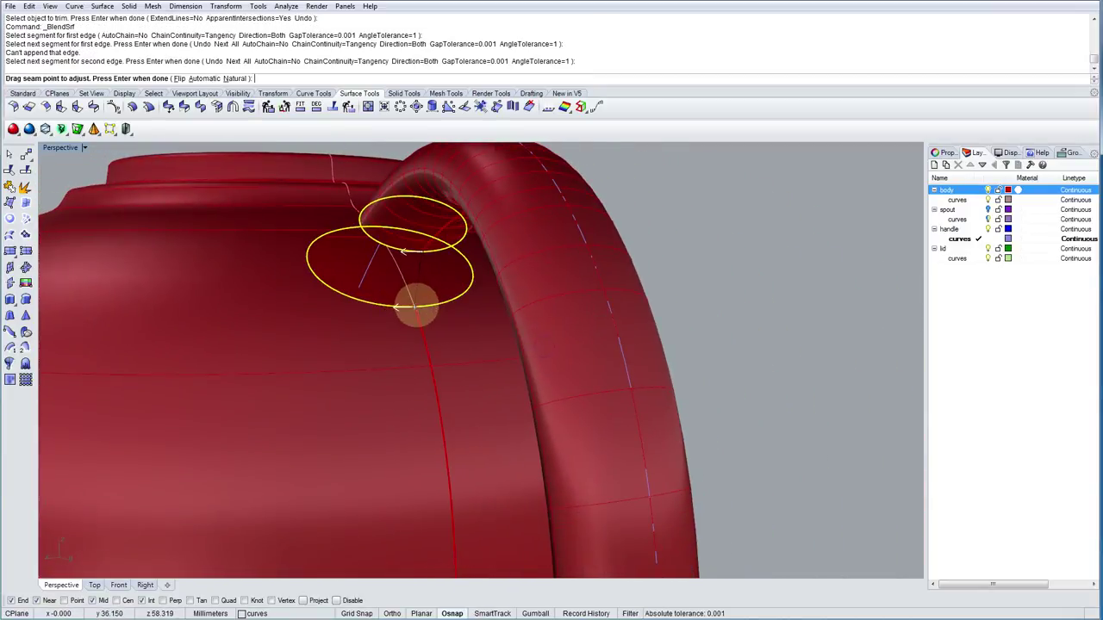
pyautogui.click(418, 253)
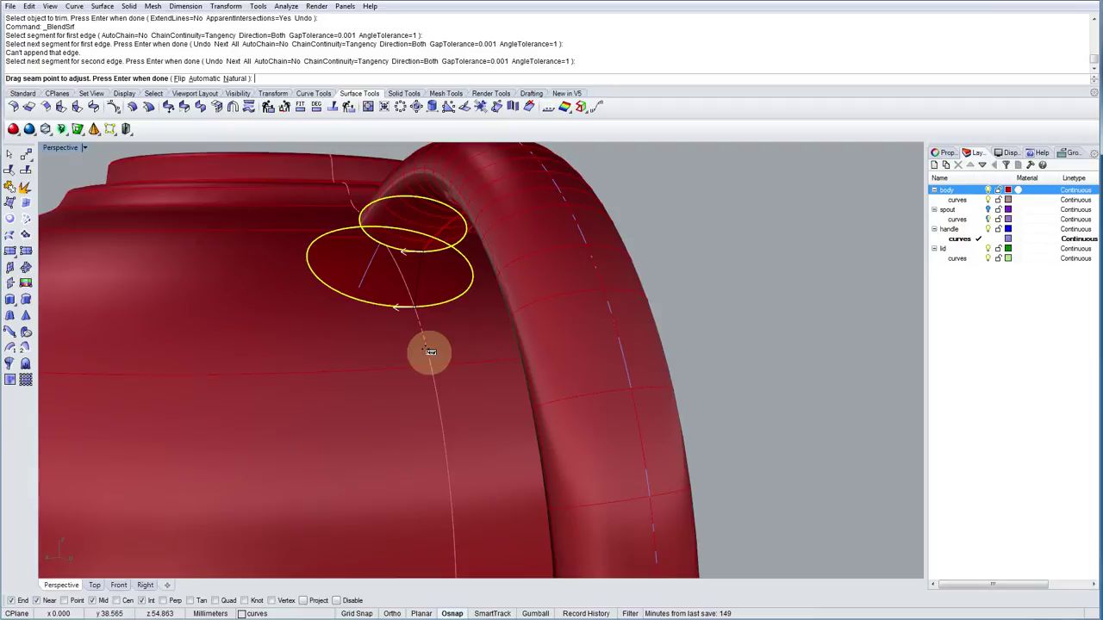
pyautogui.doubleClick(61, 148)
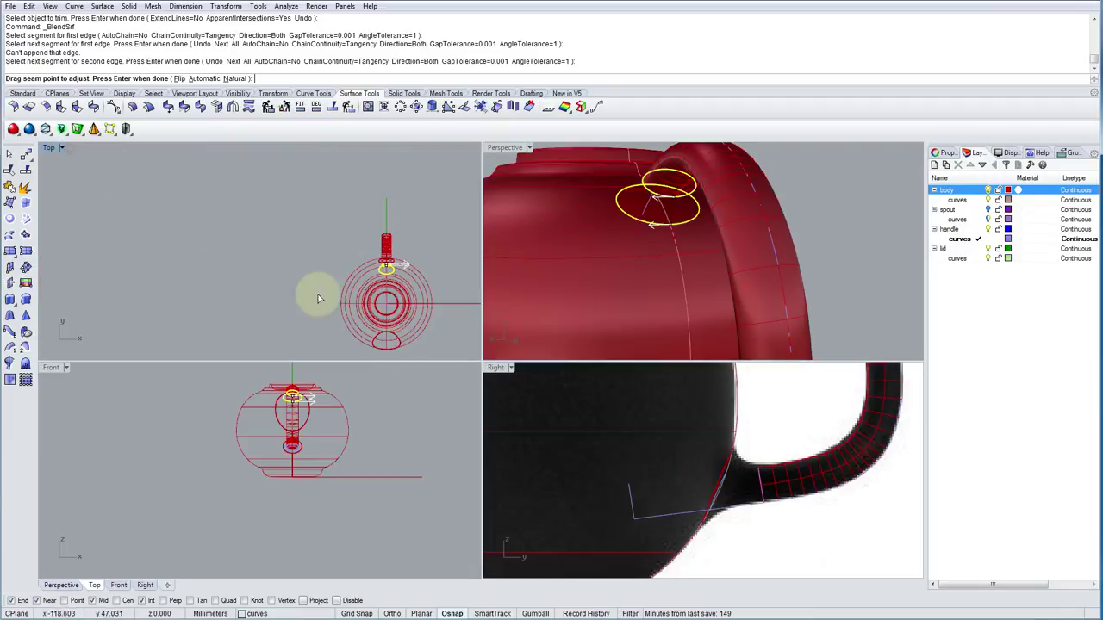
pyautogui.moveTo(586, 438); pyautogui.dragTo(718, 484, button='right')
pyautogui.scroll(-2, 719, 500)
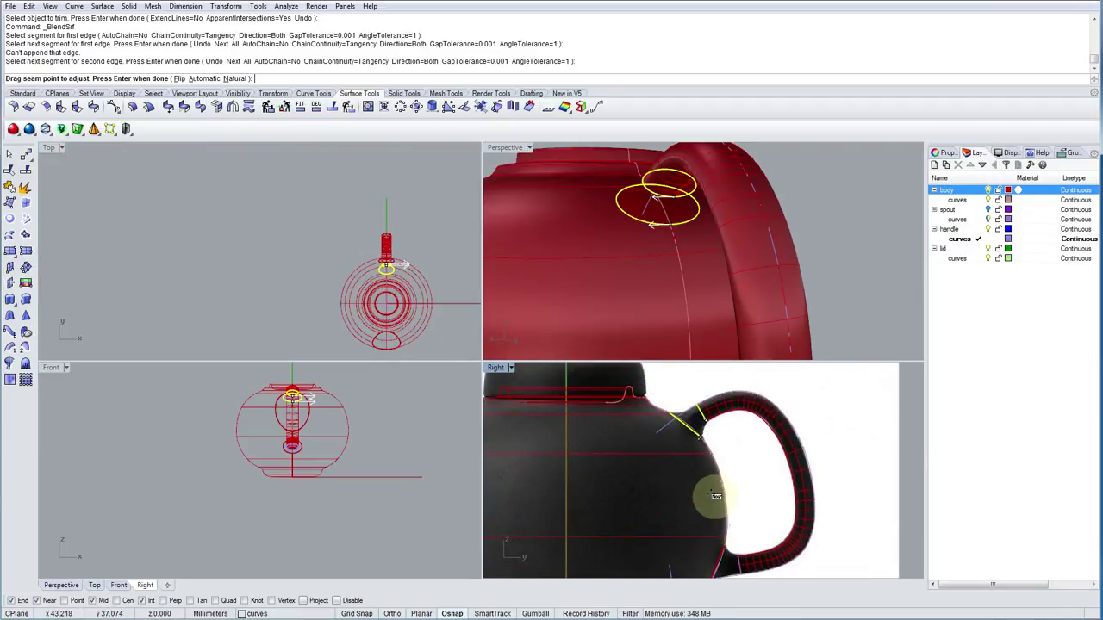
pyautogui.scroll(5, 719, 505)
pyautogui.press('Return')
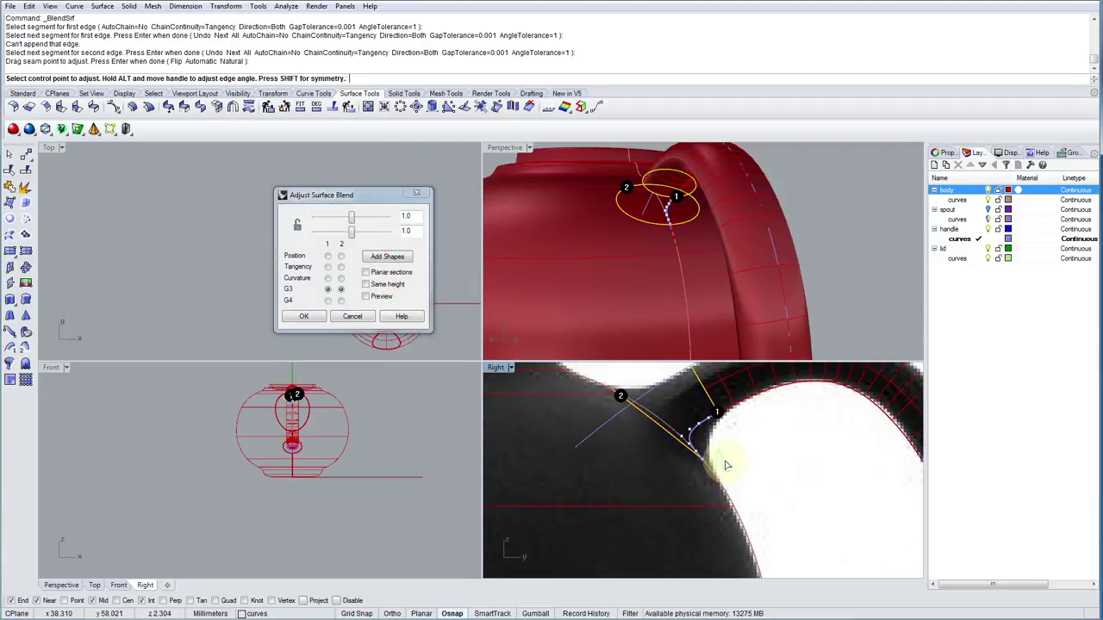
# Try blend bulge values of 0.574 and 0.473 against the reference image, then abandon the surface blend.
pyautogui.moveTo(692, 444)
pyautogui.mouseDown()
pyautogui.moveTo(707, 403)
pyautogui.moveTo(688, 440)
pyautogui.mouseUp()
pyautogui.click(457, 323)
pyautogui.moveTo(352, 232); pyautogui.dragTo(340, 233)
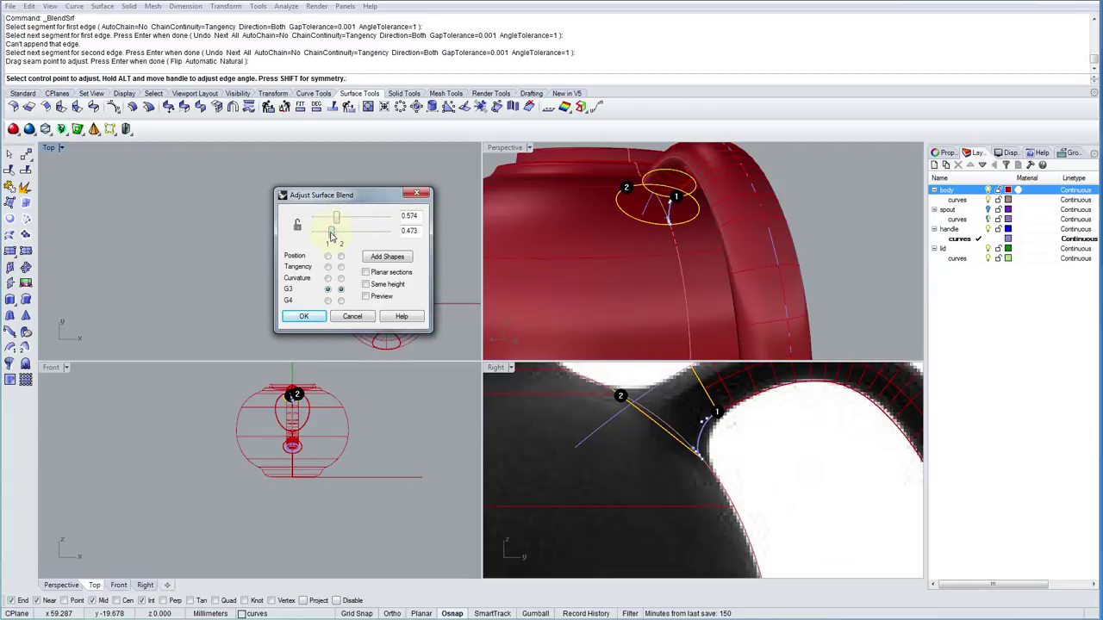
pyautogui.moveTo(765, 229); pyautogui.dragTo(788, 253, button='right')
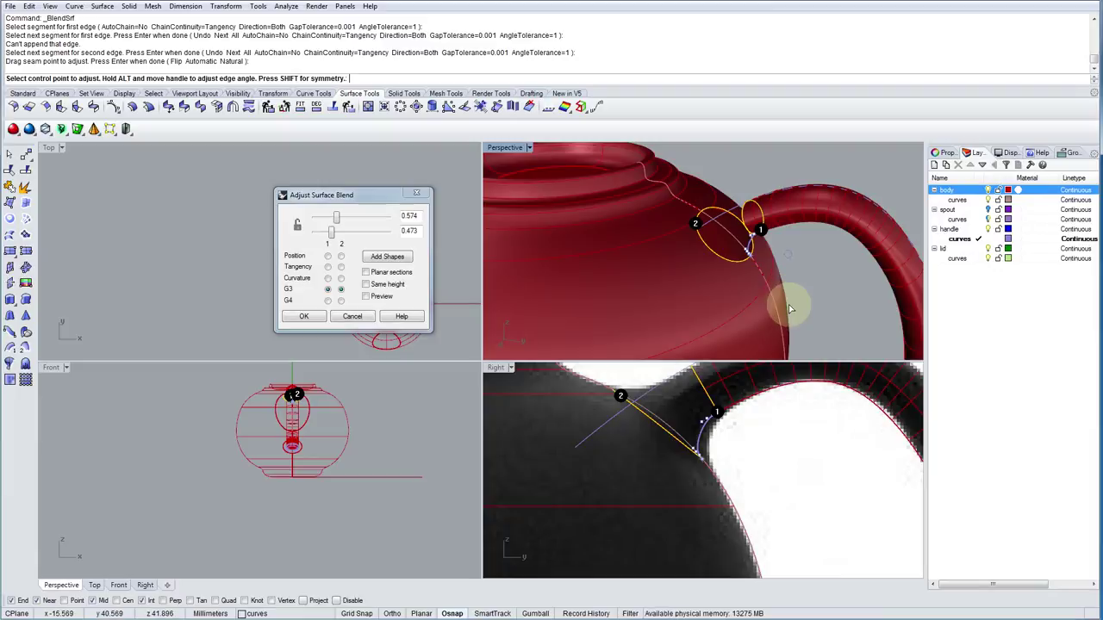
pyautogui.rightClick(729, 255)
pyautogui.click(801, 269)
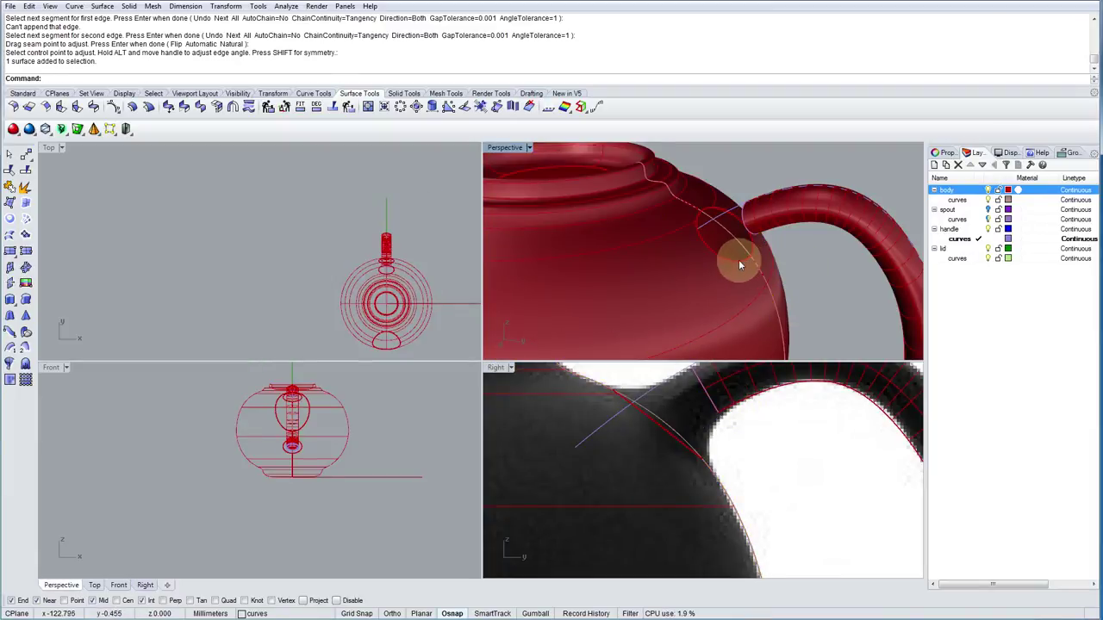
# Try to offset the edge of the body's upper handle opening along the surface by 3 mm.
pyautogui.click(739, 260)
pyautogui.click(797, 294)
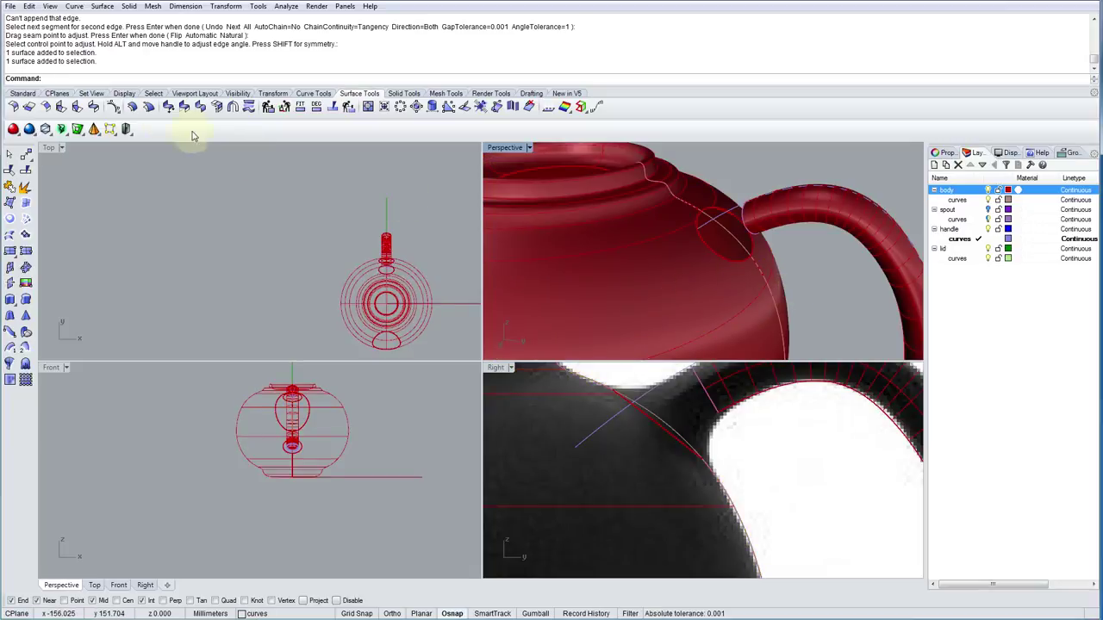
pyautogui.click(314, 93)
pyautogui.click(182, 107)
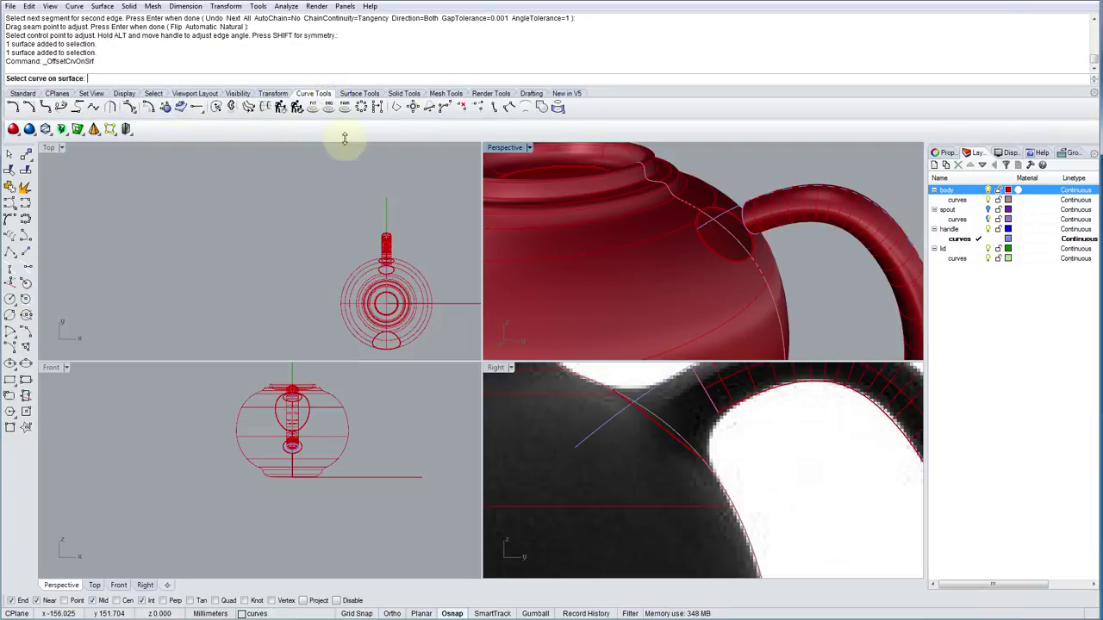
pyautogui.click(727, 261)
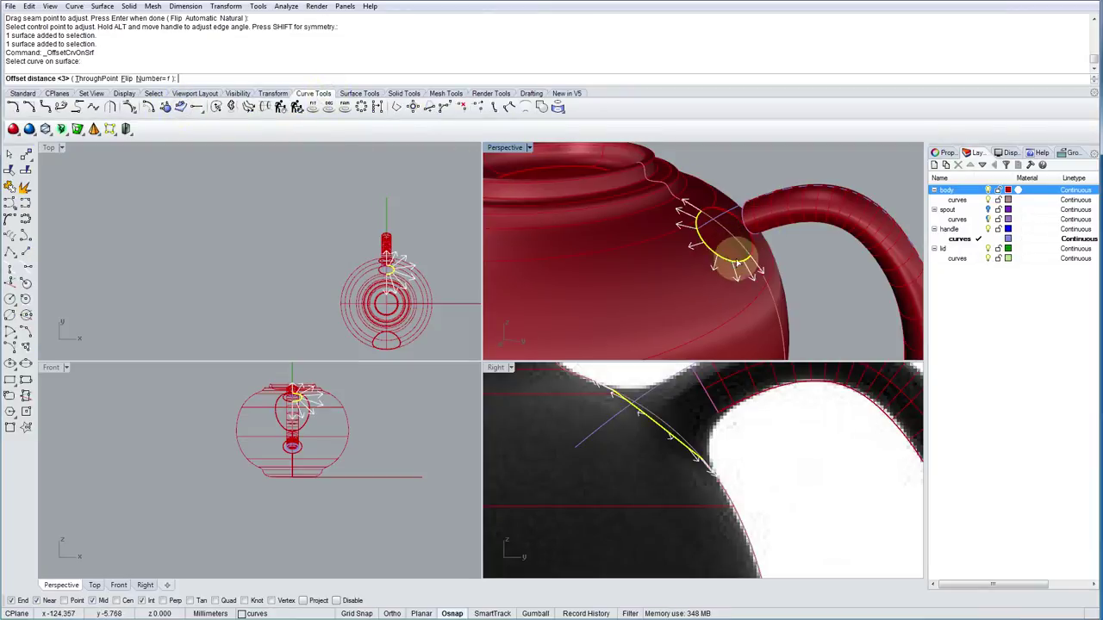
pyautogui.press('Return')
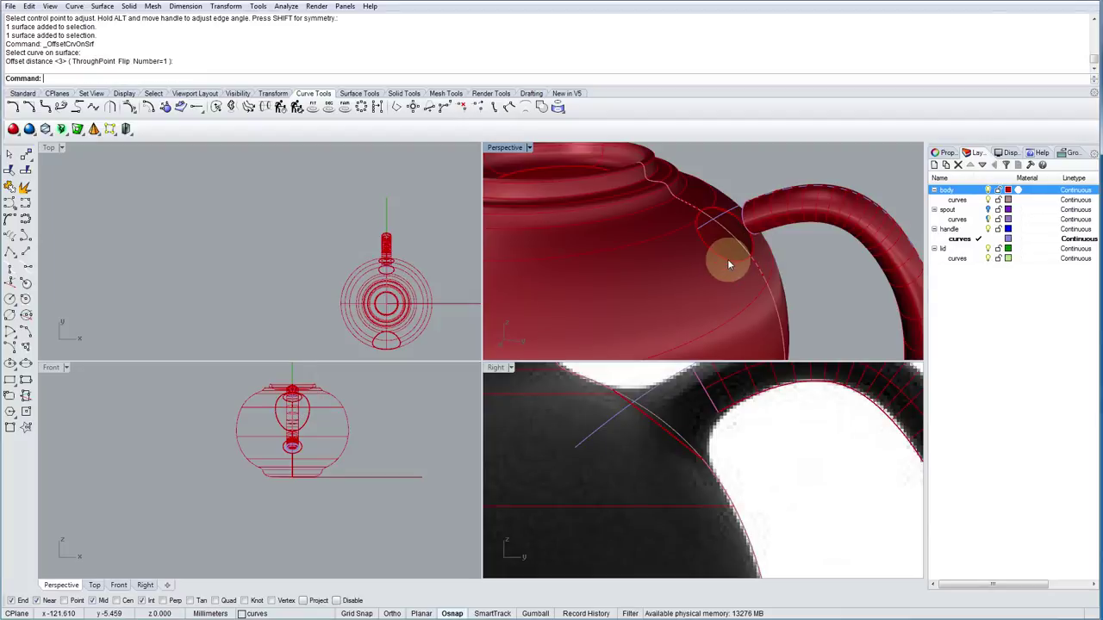
pyautogui.click(737, 258)
pyautogui.click(778, 257)
pyautogui.click(725, 261)
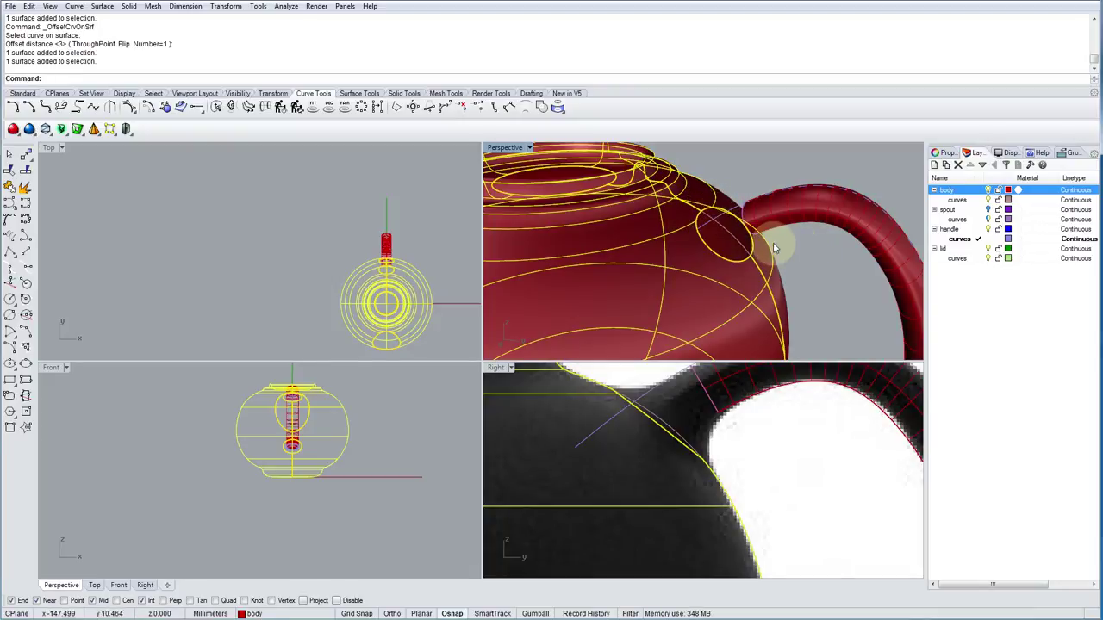
pyautogui.click(829, 292)
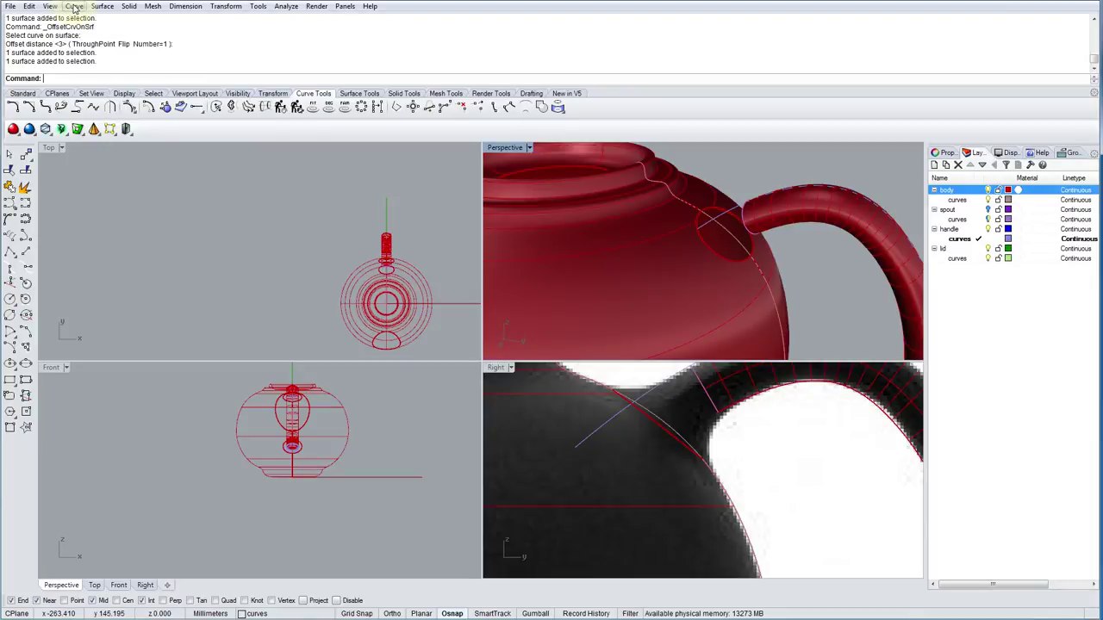
# Duplicate the edge segments of the body's upper handle opening and join the copies into one closed curve.
pyautogui.click(74, 7)
pyautogui.moveTo(129, 372)
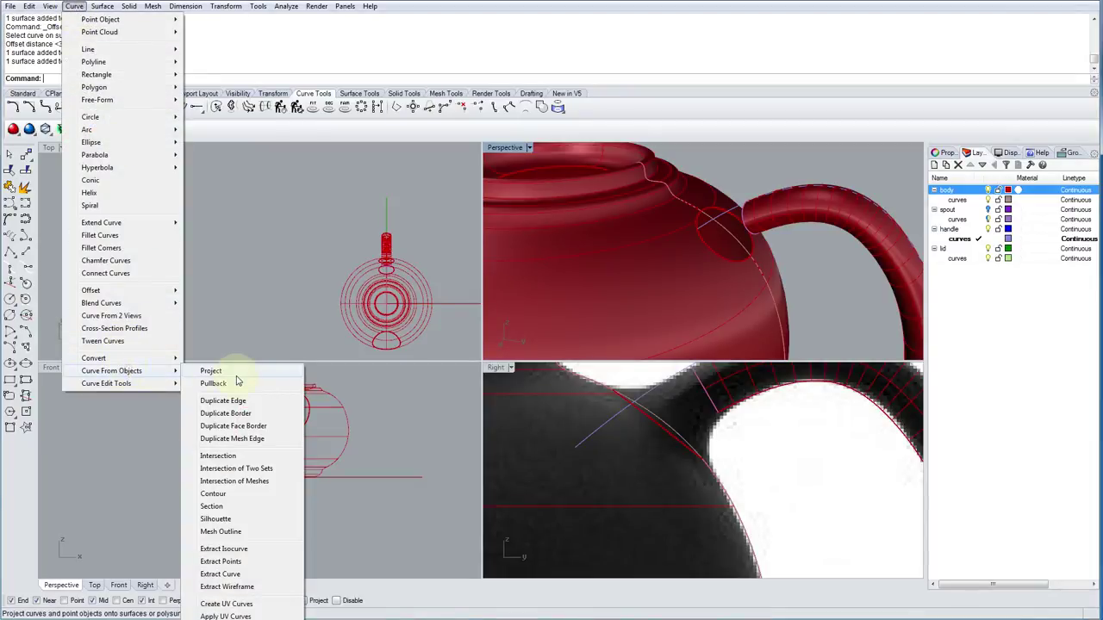
pyautogui.click(231, 402)
pyautogui.click(752, 250)
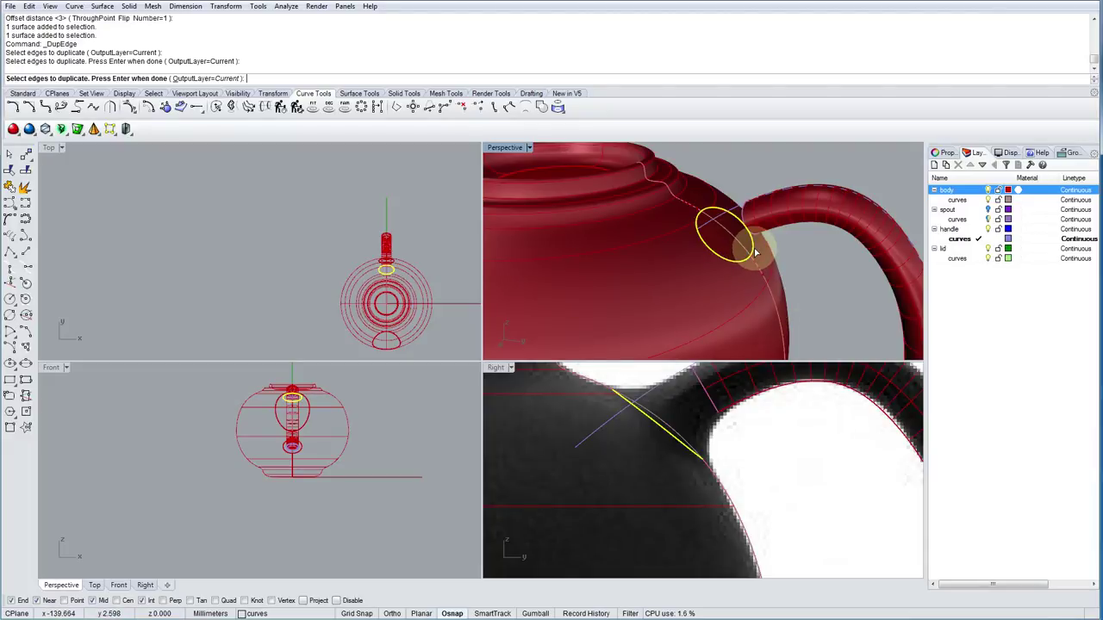
pyautogui.press('Return')
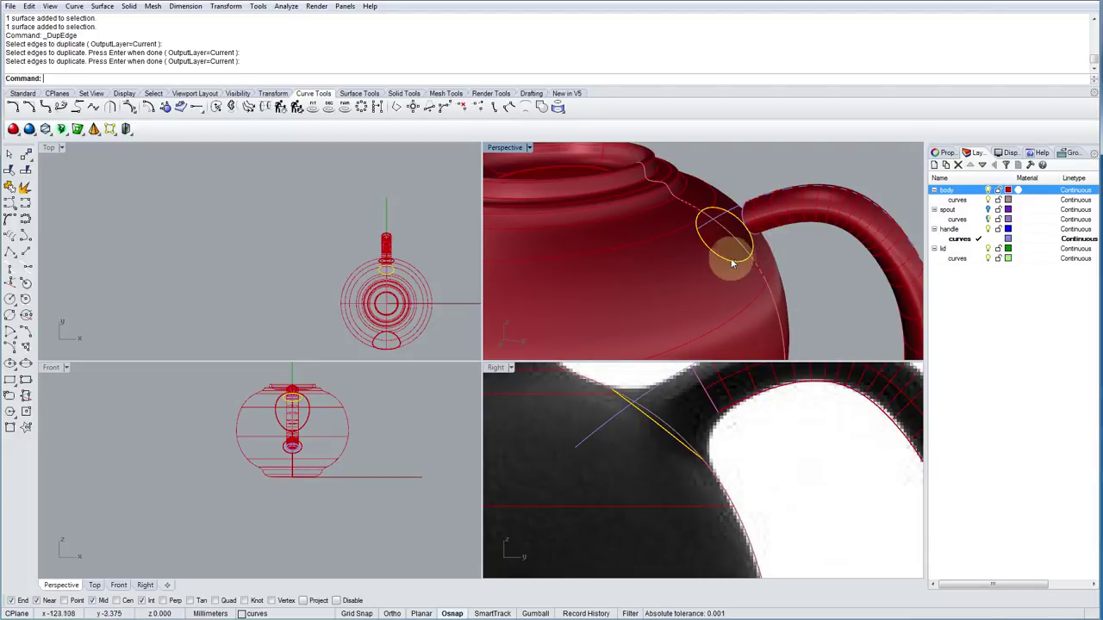
pyautogui.click(8, 189)
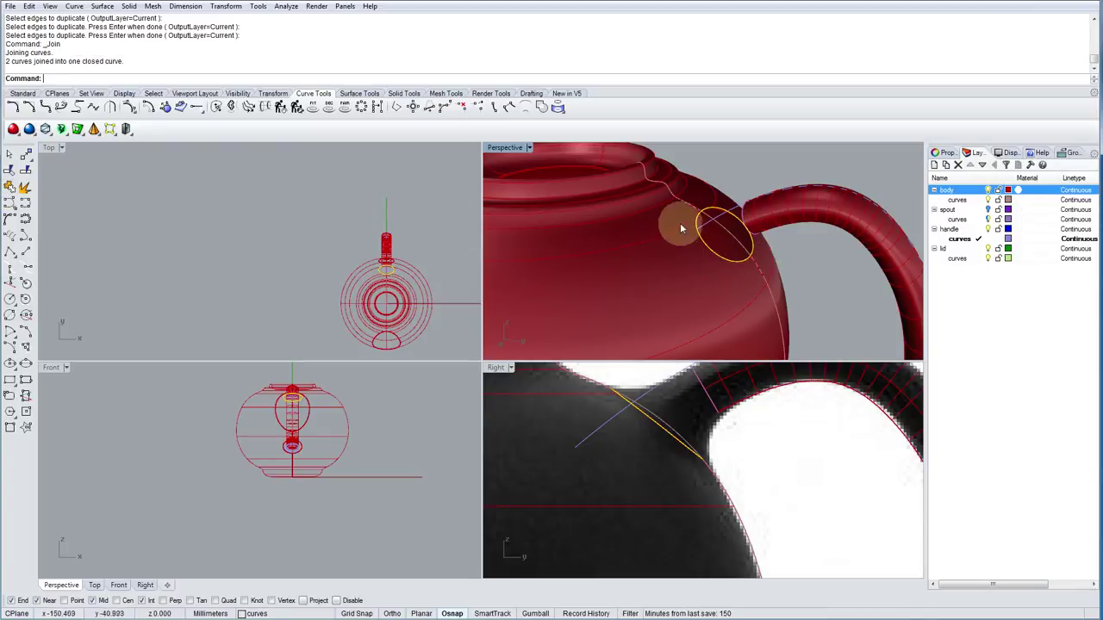
# Offset the joined opening curve outward along the body surface by 1 mm.
pyautogui.click(184, 107)
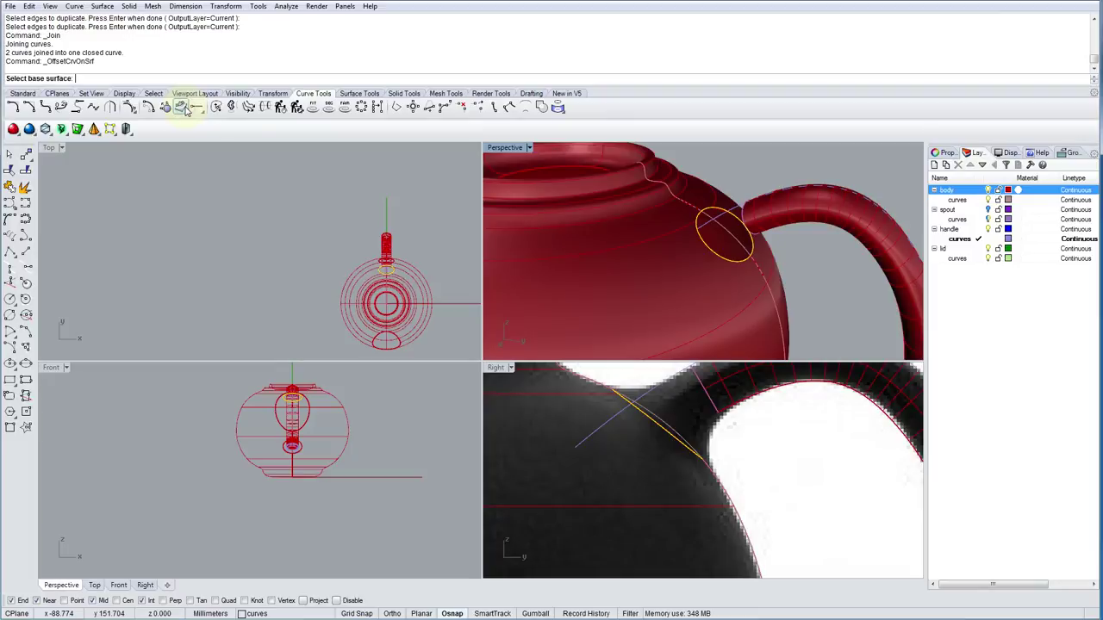
pyautogui.click(650, 310)
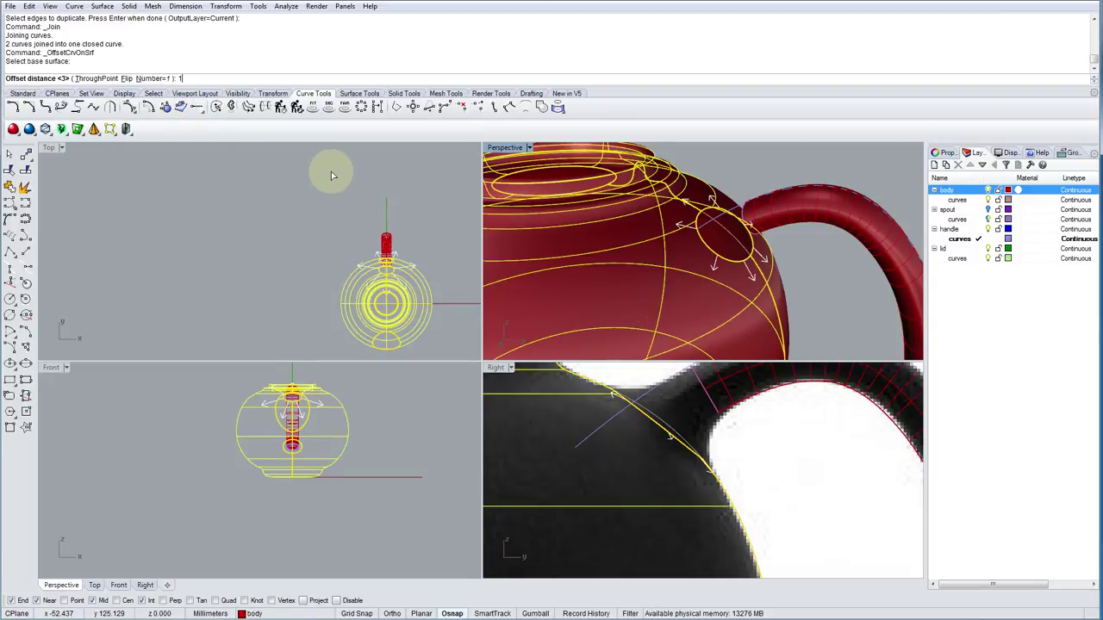
pyautogui.press('Return')
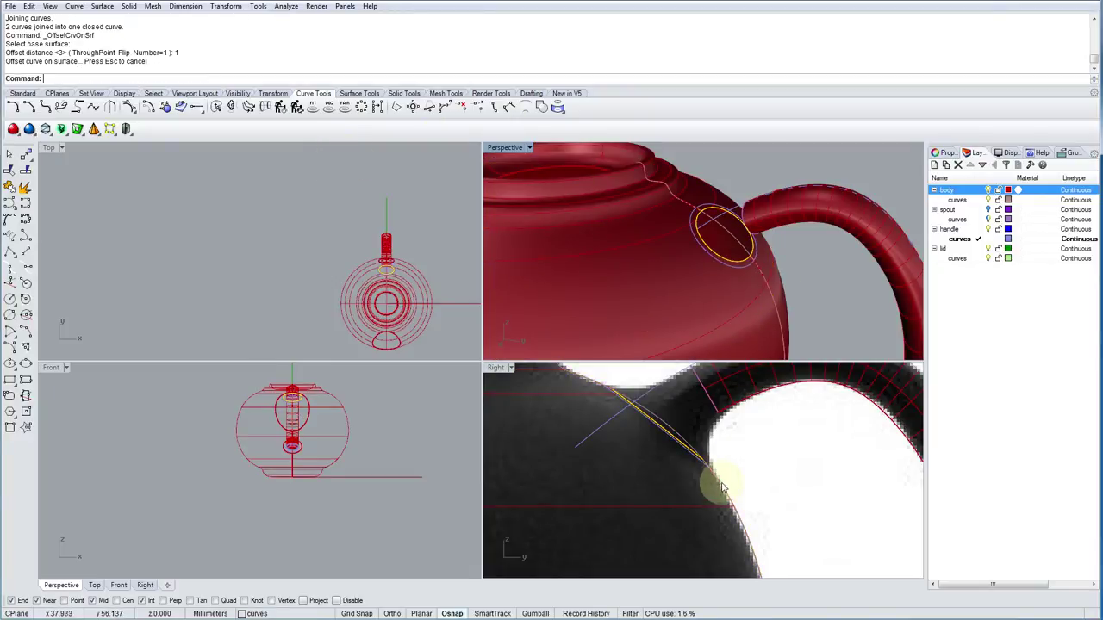
# Offset the joined opening curve outward along the body surface by 2 mm.
pyautogui.press('Return')
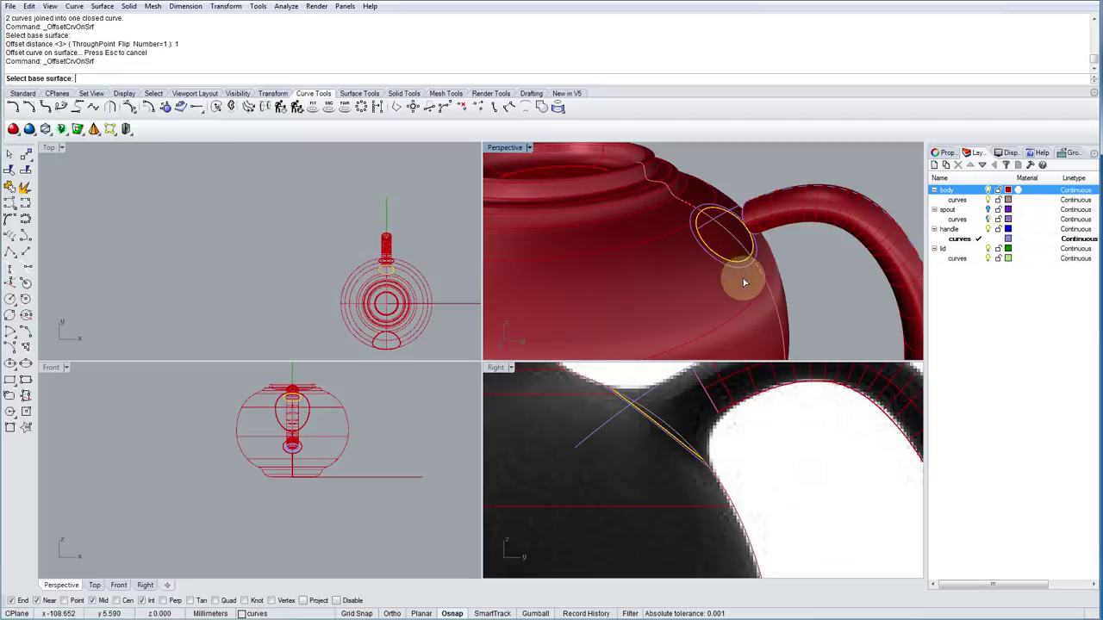
pyautogui.click(746, 291)
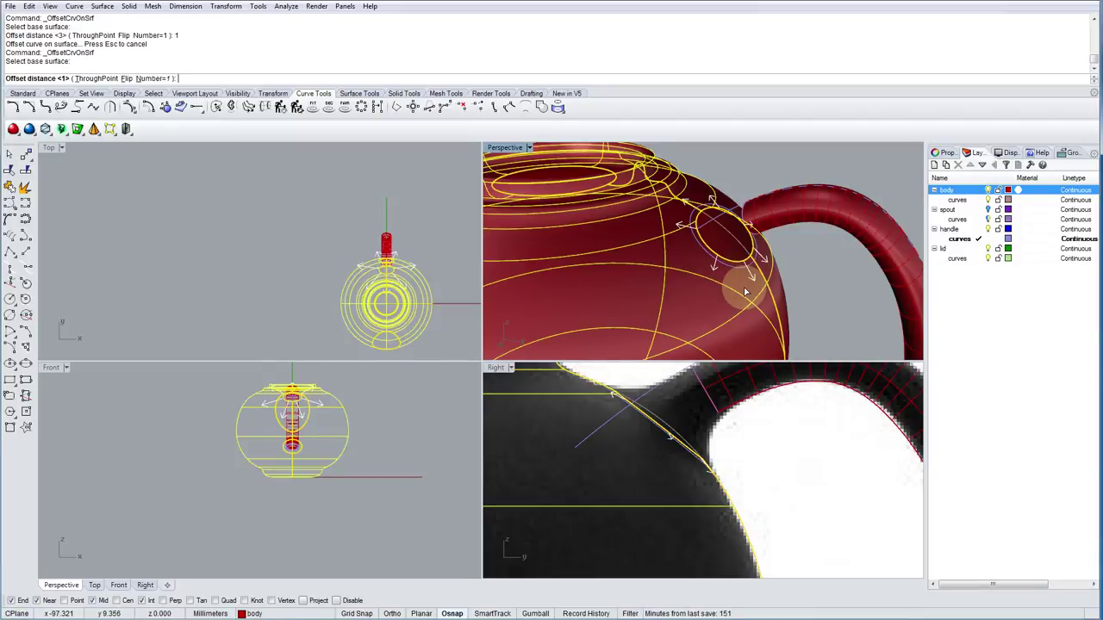
pyautogui.write('2')
pyautogui.press('Return')
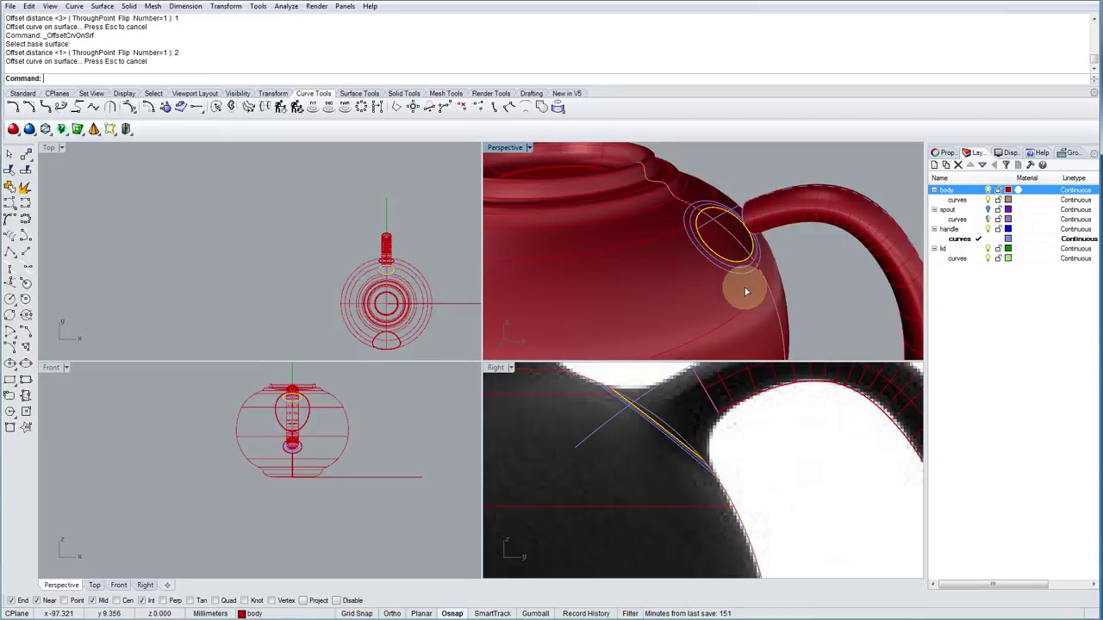
# Delete the 1 mm offset curve and the duplicated edge curve around the upper opening.
pyautogui.click(749, 273)
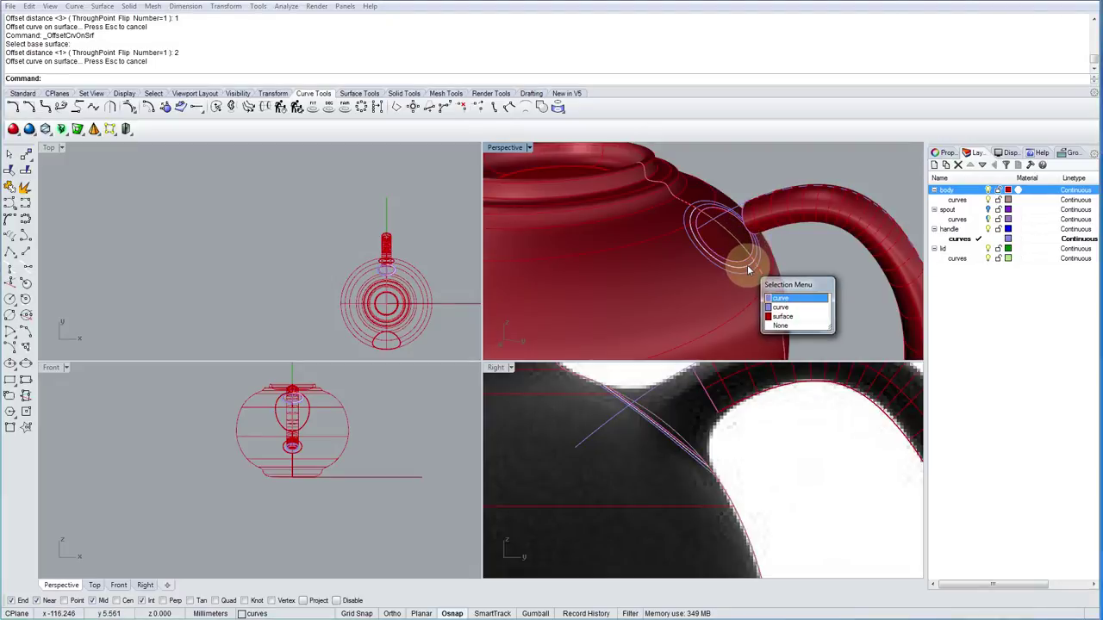
pyautogui.press('Delete')
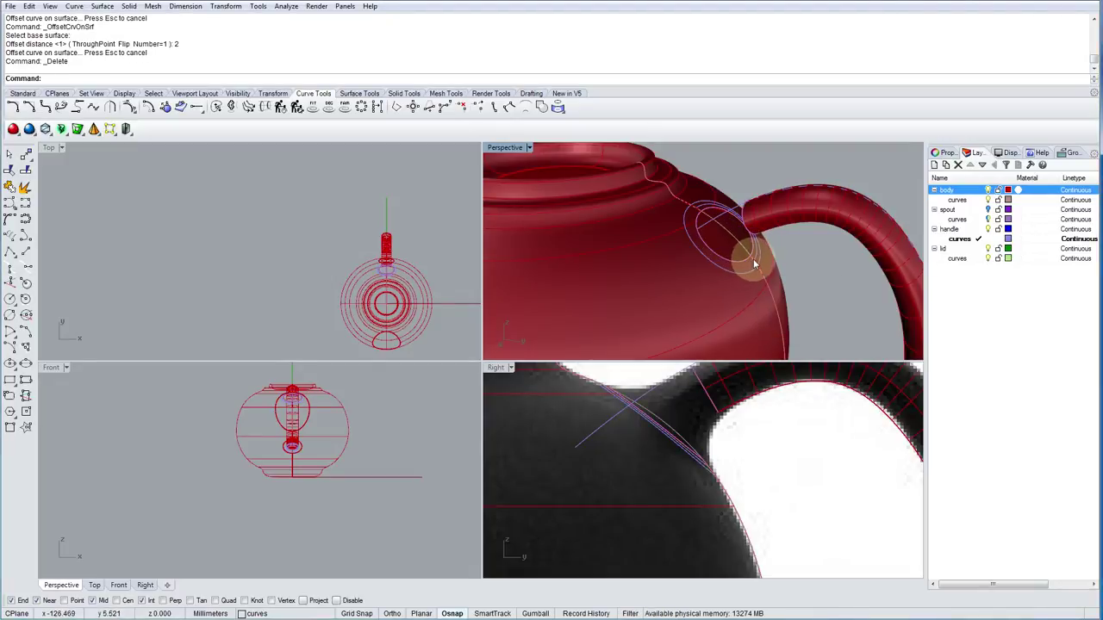
pyautogui.press('Delete')
# Join the segments of the 2 mm offset curve into one closed curve.
pyautogui.moveTo(744, 275); pyautogui.dragTo(578, 296, button='right')
pyautogui.click(685, 266)
pyautogui.click(686, 274)
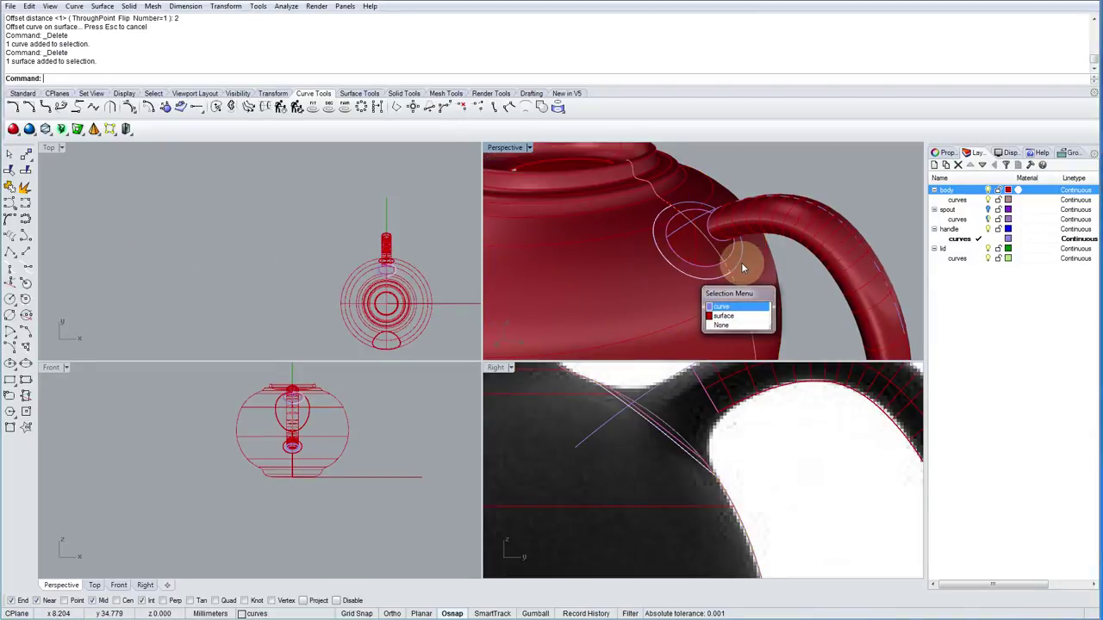
pyautogui.click(722, 307)
pyautogui.click(711, 279)
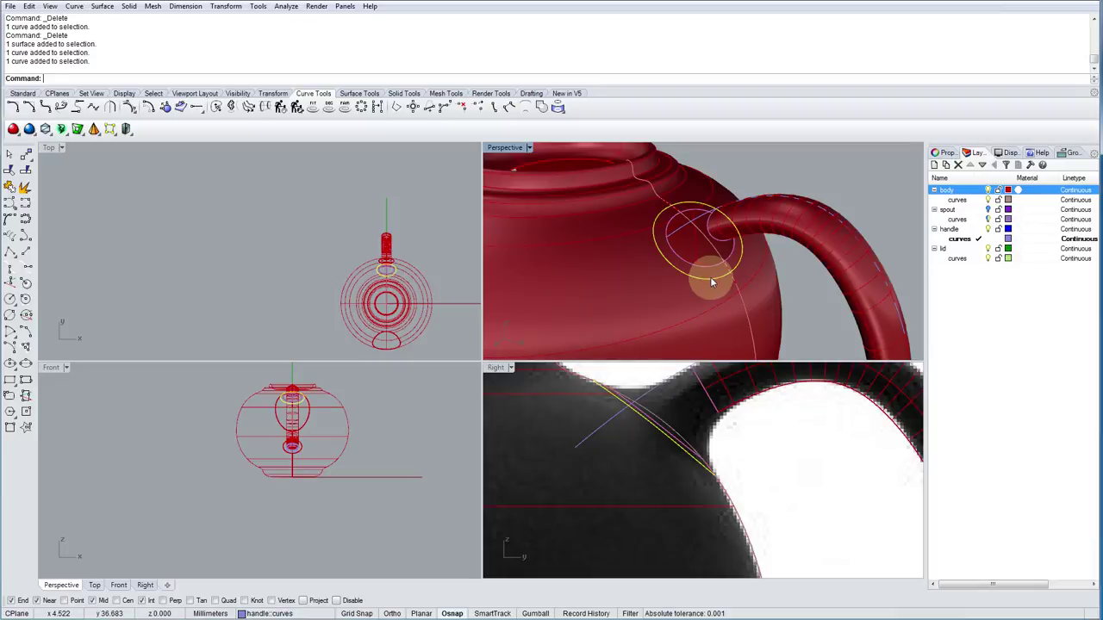
pyautogui.click(9, 186)
# Trim away the body surface inside the joined 2 mm offset curve to enlarge the upper handle opening.
pyautogui.click(9, 170)
pyautogui.click(707, 264)
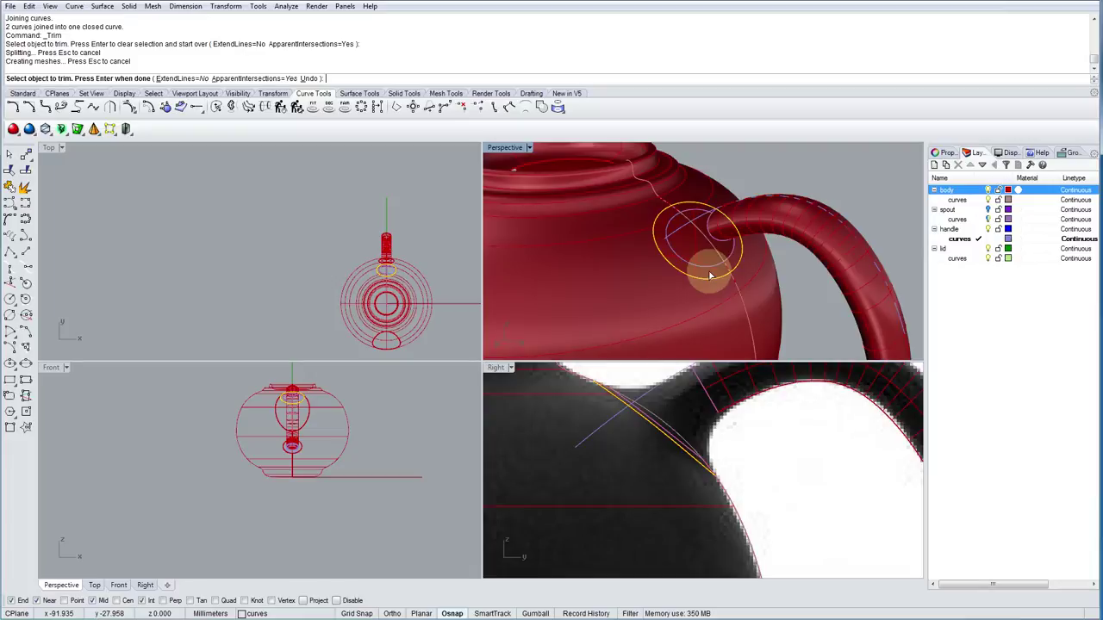
pyautogui.click(734, 263)
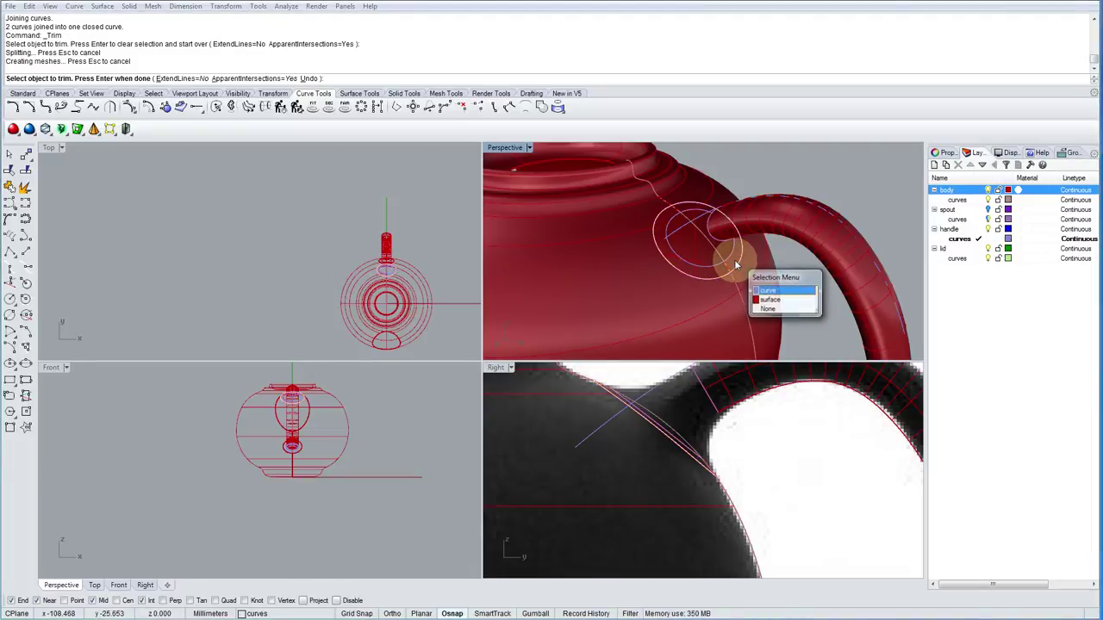
pyautogui.moveTo(692, 299); pyautogui.dragTo(704, 177, button='right')
pyautogui.moveTo(704, 279); pyautogui.dragTo(727, 246, button='right')
pyautogui.scroll(-3, 769, 204)
pyautogui.moveTo(705, 297); pyautogui.dragTo(729, 243, button='right')
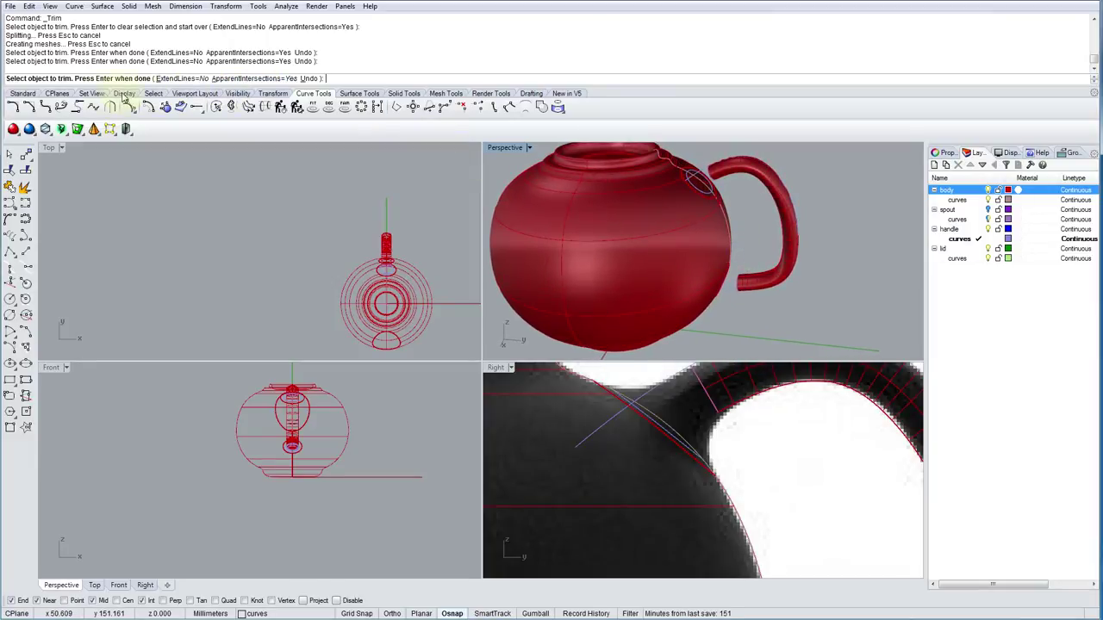
# Start a surface blend between the handle's upper end edge and the edge of the enlarged upper body opening.
pyautogui.click(371, 94)
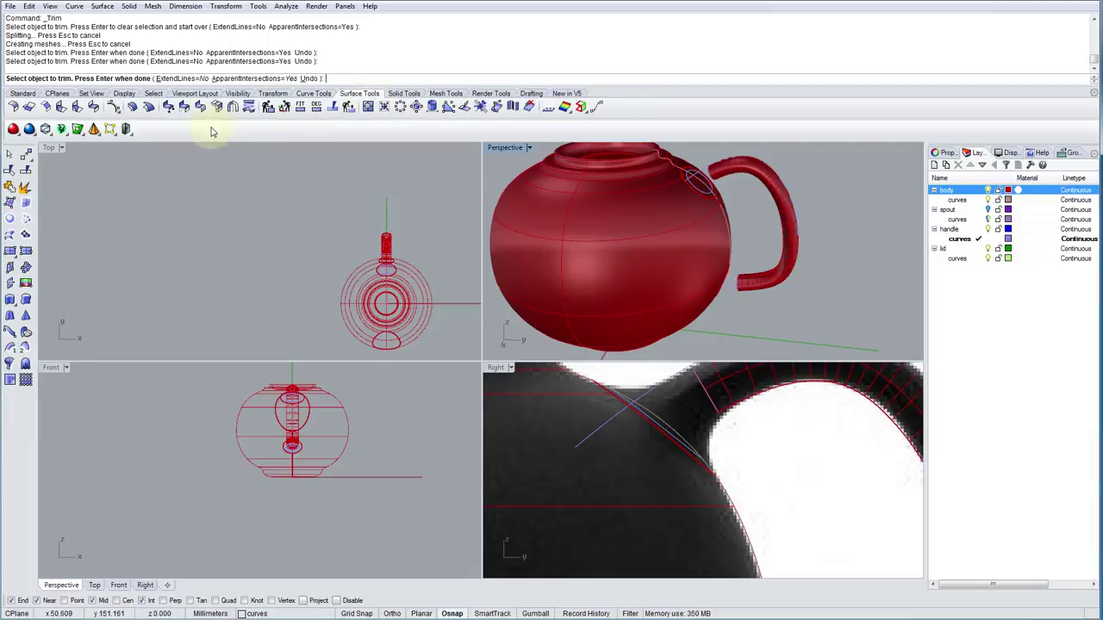
pyautogui.click(93, 106)
pyautogui.scroll(2, 681, 223)
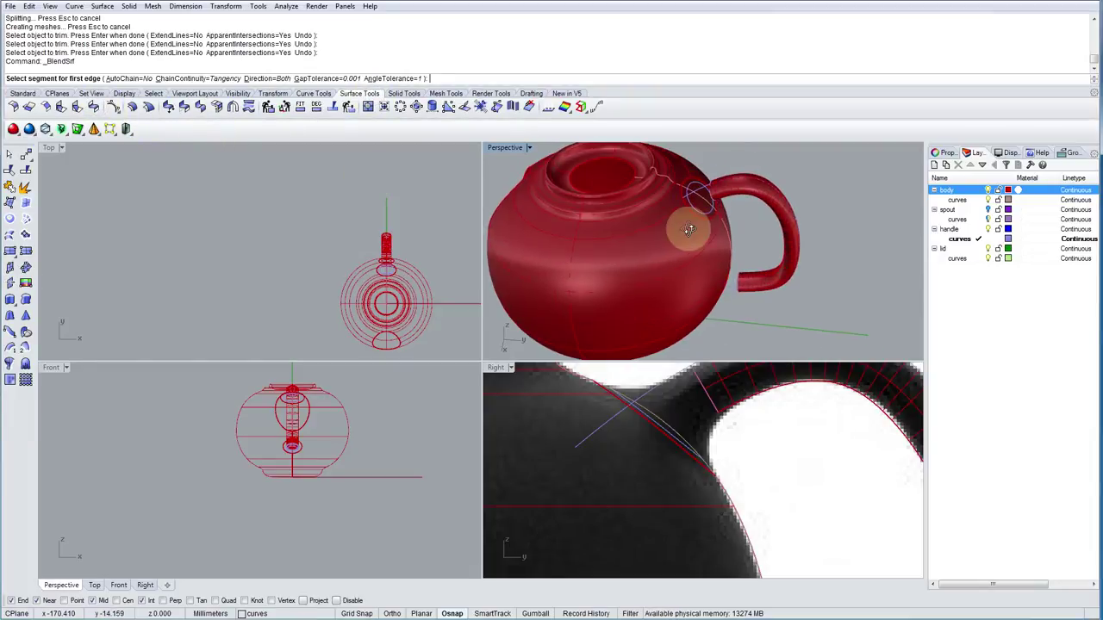
pyautogui.scroll(4, 716, 194)
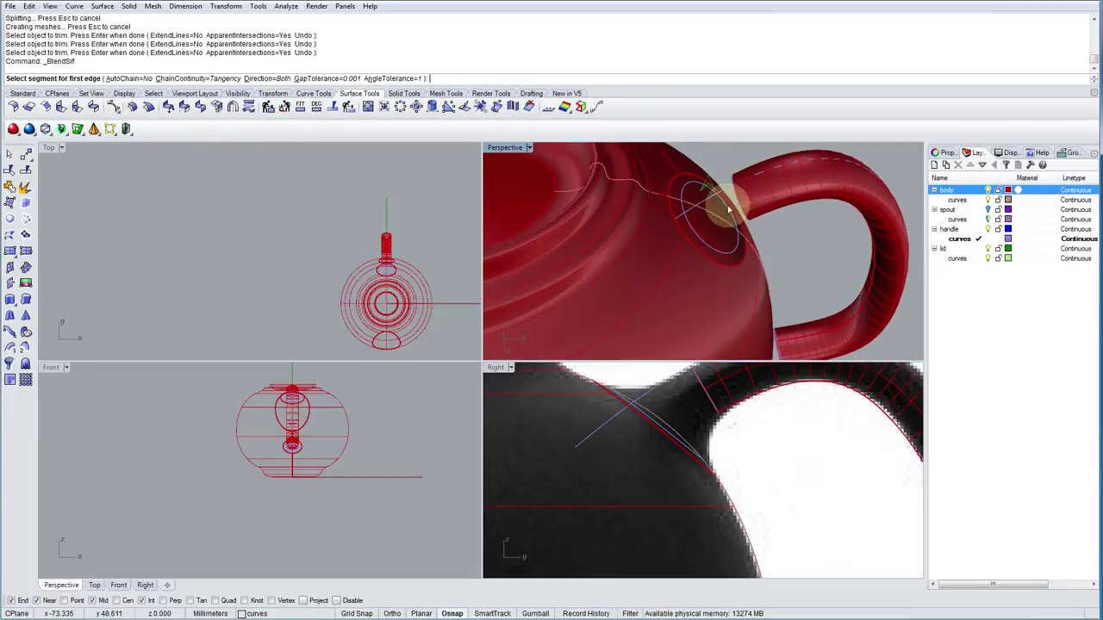
pyautogui.doubleClick(505, 147)
pyautogui.scroll(3, 504, 236)
pyautogui.click(583, 230)
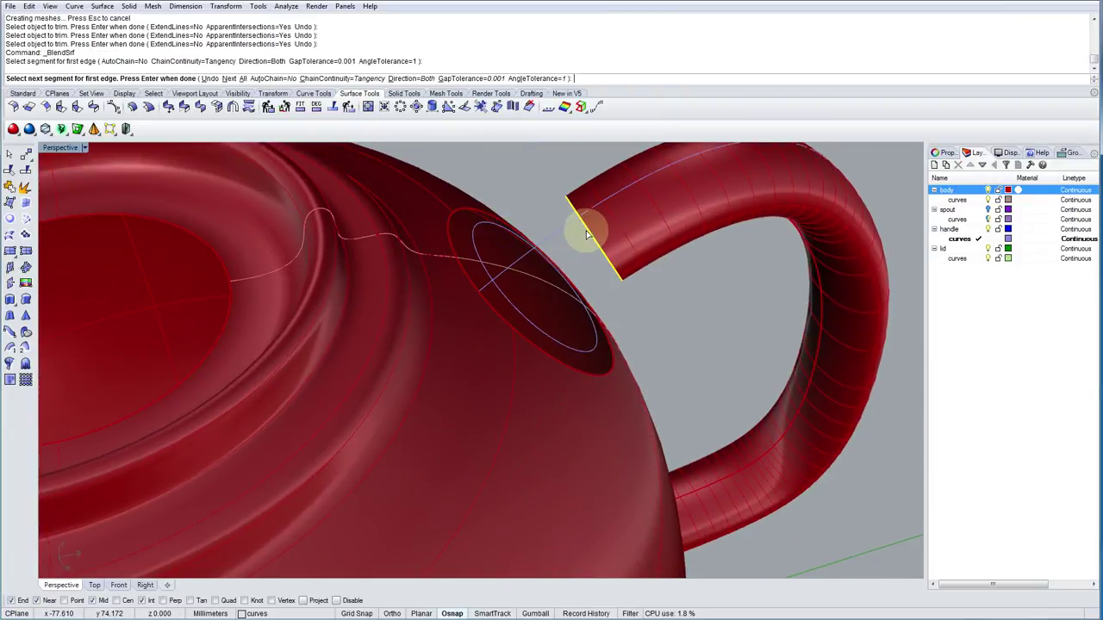
pyautogui.click(476, 252)
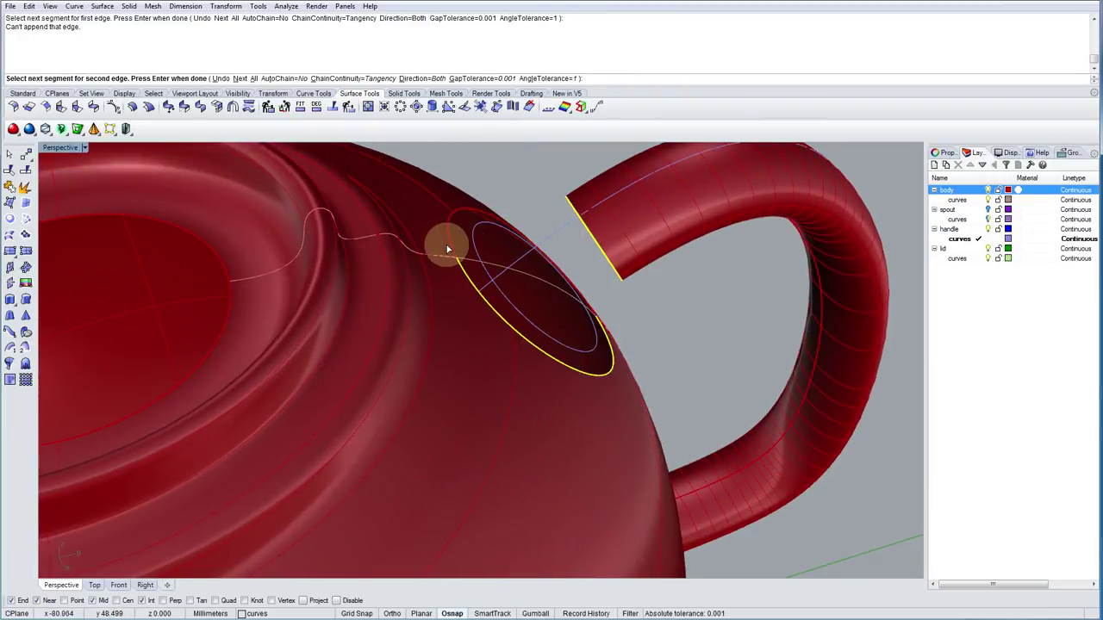
pyautogui.press('Return')
# Accept the seam points and create the upper blend with bulges 0.574 and 0.473 and G3 continuity on both edges.
pyautogui.moveTo(631, 319); pyautogui.dragTo(561, 287, button='right')
pyautogui.press('Return')
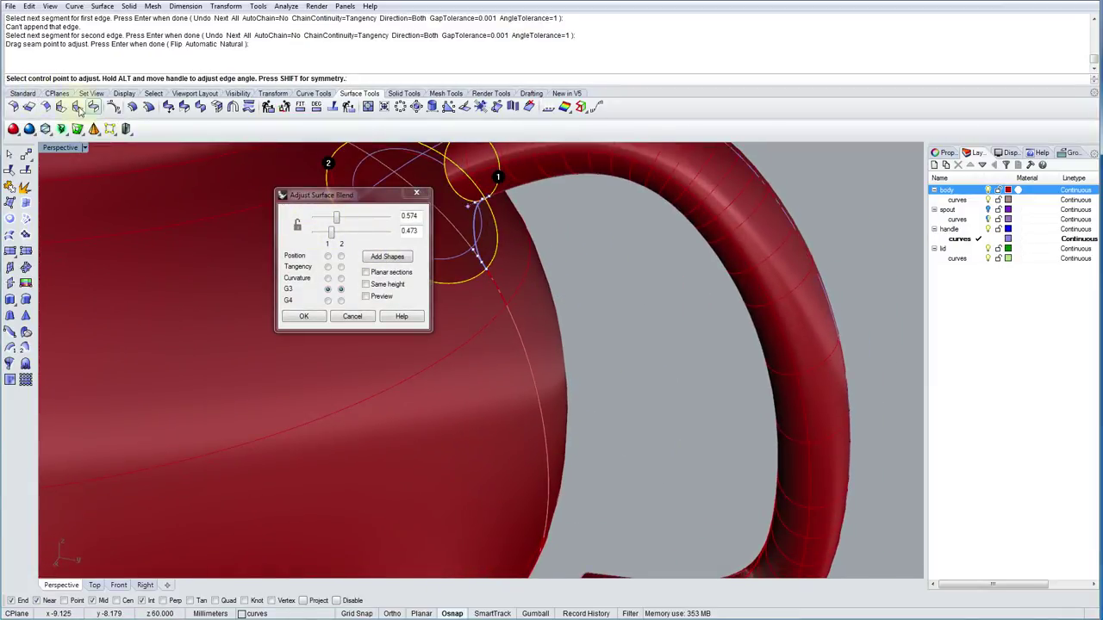
pyautogui.doubleClick(51, 148)
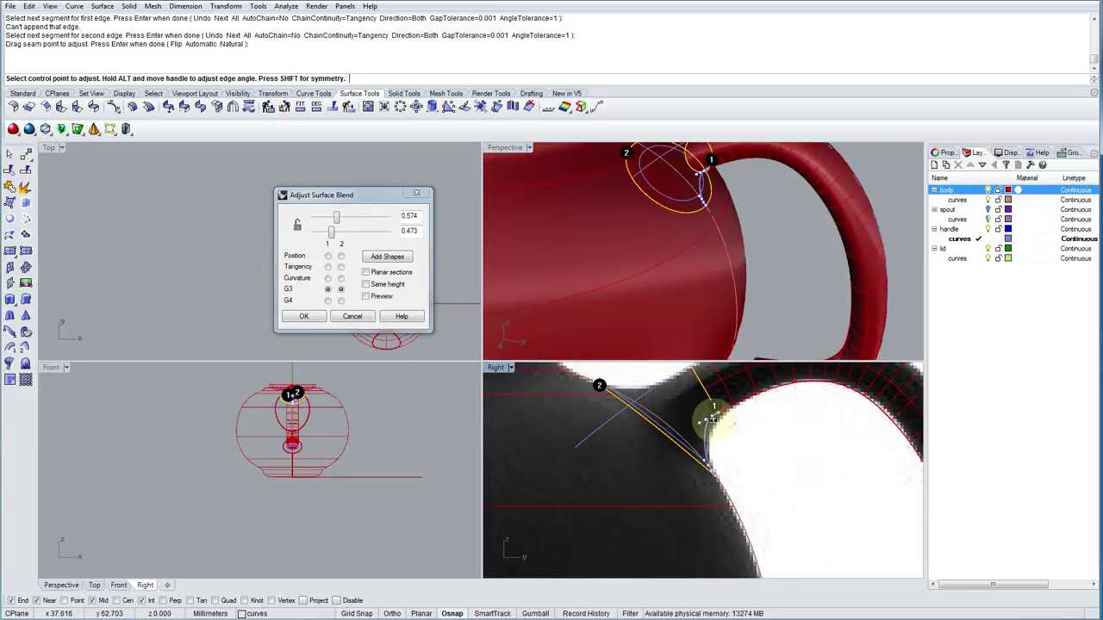
pyautogui.click(303, 316)
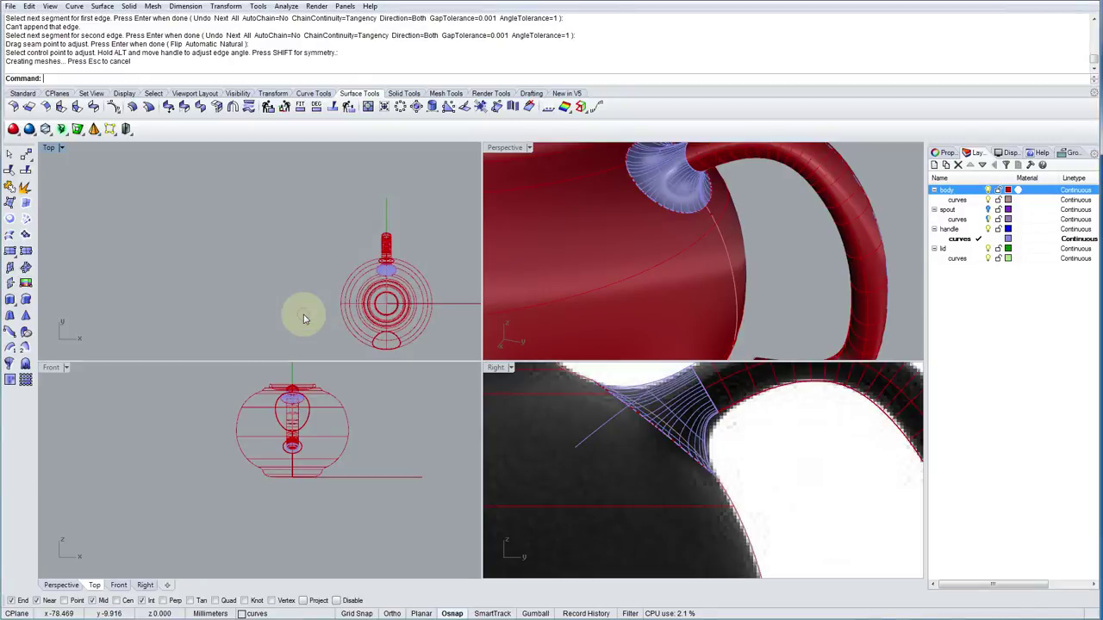
# Start a surface blend between the handle's lower end edge and the edge of the body's lower opening.
pyautogui.scroll(-5, 724, 267)
pyautogui.moveTo(729, 276); pyautogui.dragTo(741, 302, button='right')
pyautogui.scroll(-2, 706, 379)
pyautogui.moveTo(707, 379); pyautogui.dragTo(704, 425, button='right')
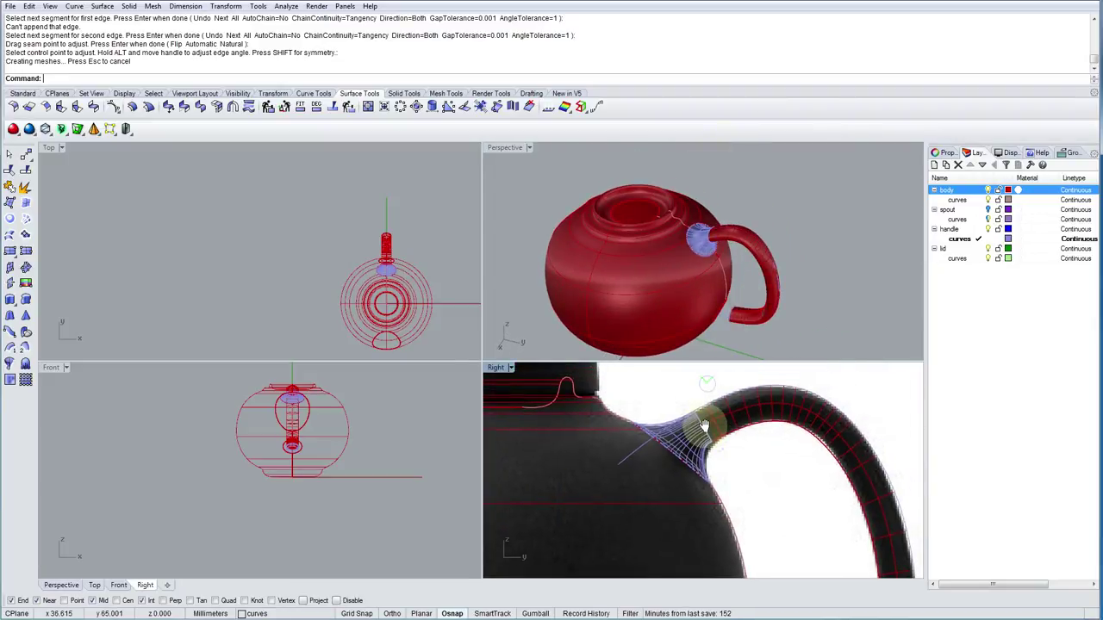
pyautogui.scroll(3, 718, 410)
pyautogui.moveTo(738, 332); pyautogui.dragTo(722, 236, button='right')
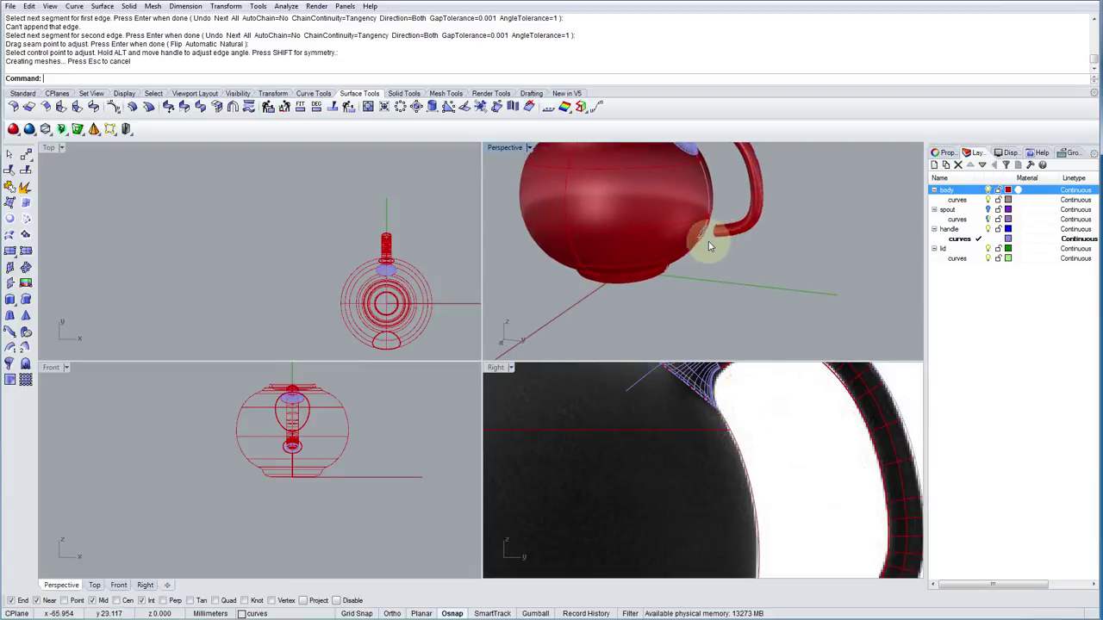
pyautogui.scroll(4, 710, 238)
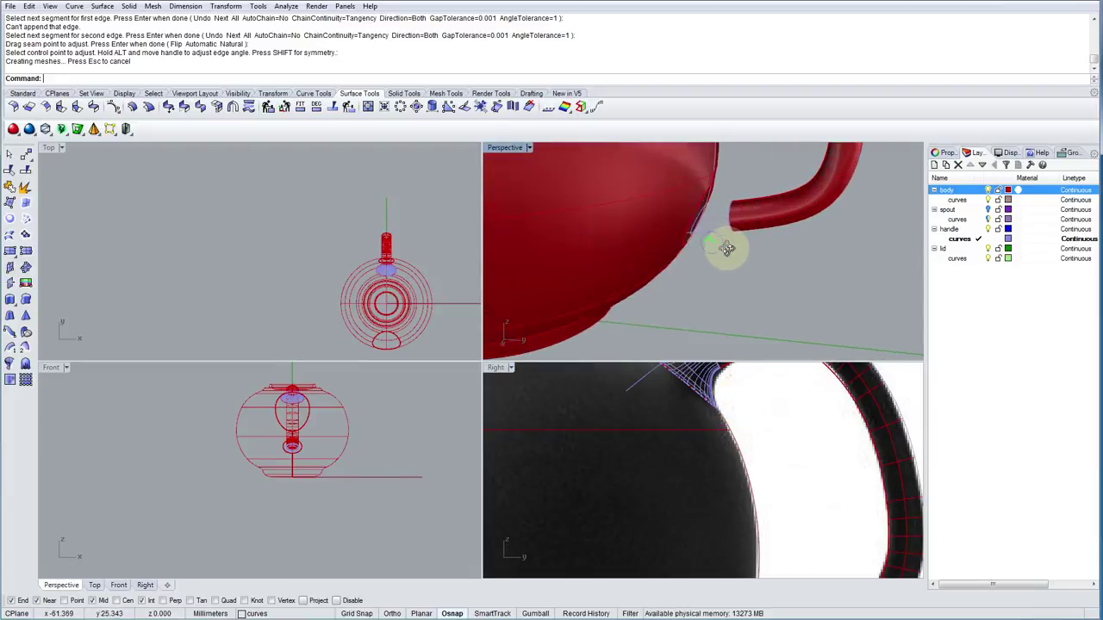
pyautogui.rightClick(731, 229)
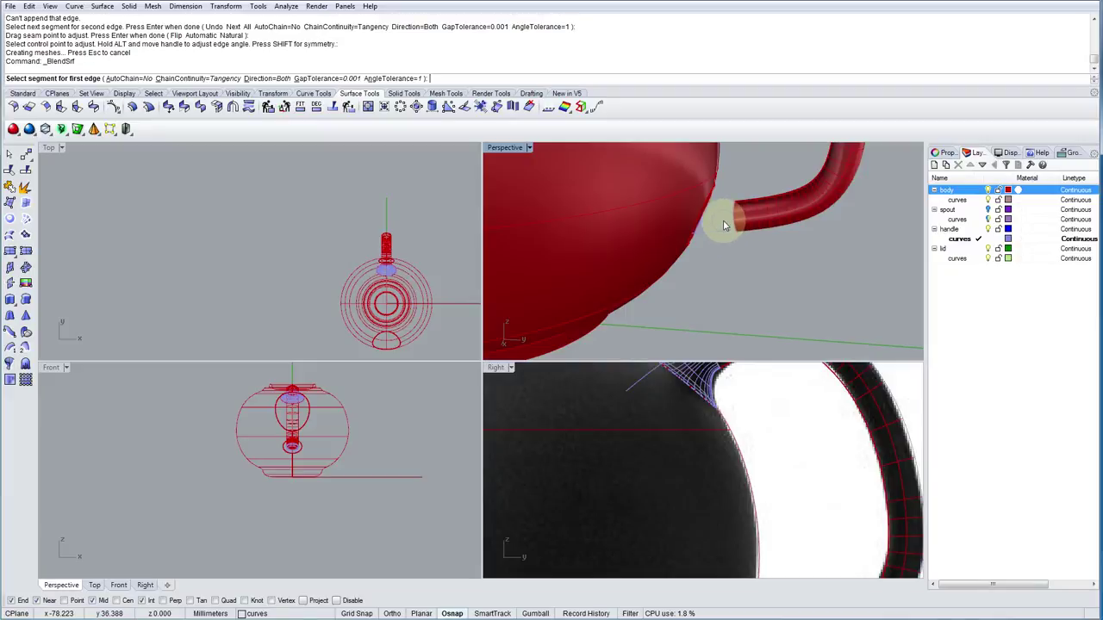
pyautogui.scroll(2, 733, 225)
pyautogui.click(737, 222)
pyautogui.moveTo(707, 227); pyautogui.dragTo(606, 173, button='right')
pyautogui.click(620, 166)
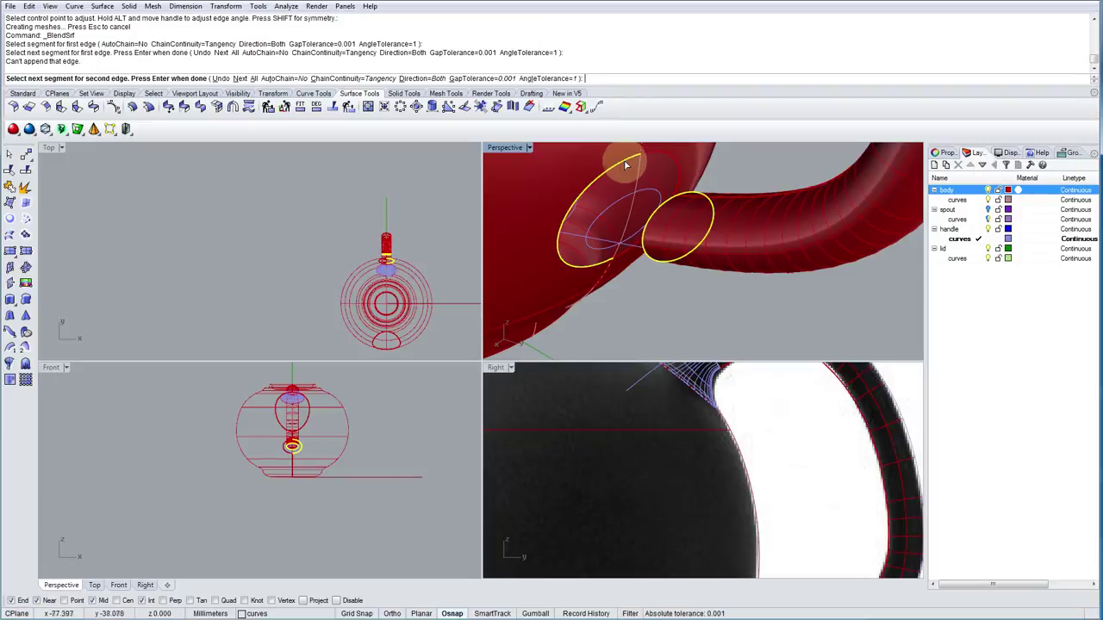
pyautogui.press('Return')
pyautogui.moveTo(666, 185); pyautogui.dragTo(685, 220, button='right')
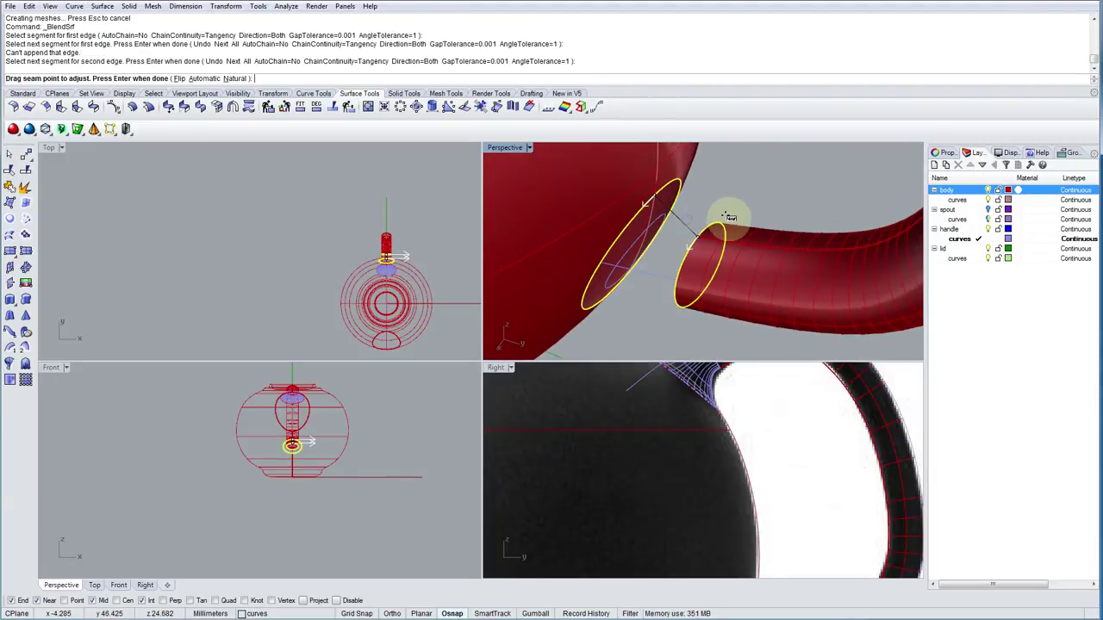
pyautogui.press('Return')
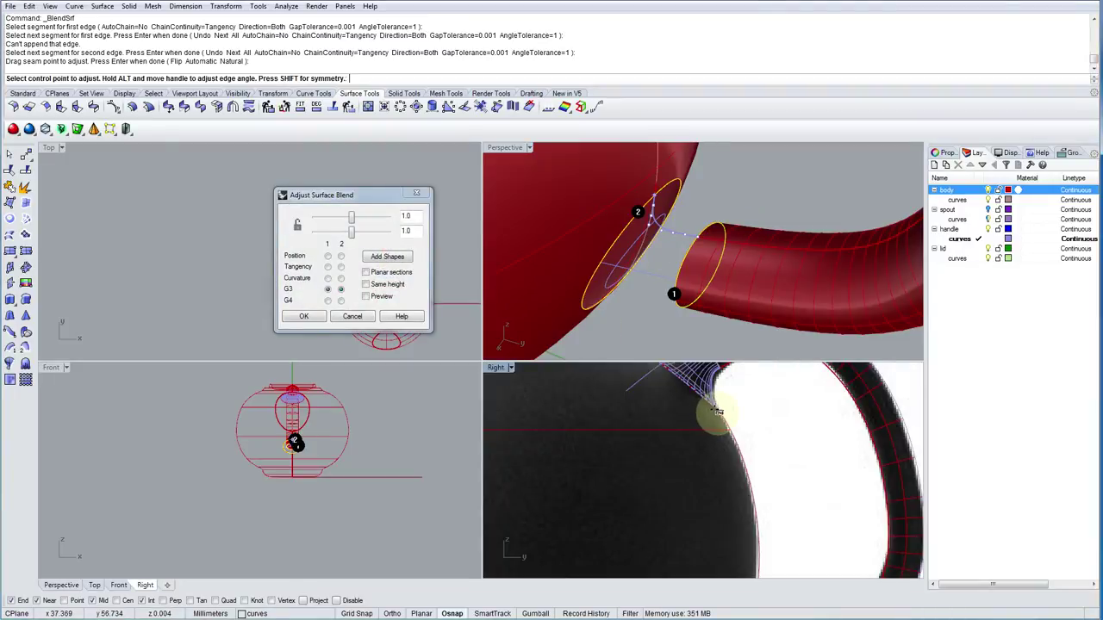
pyautogui.scroll(-2, 740, 411)
pyautogui.scroll(3, 746, 466)
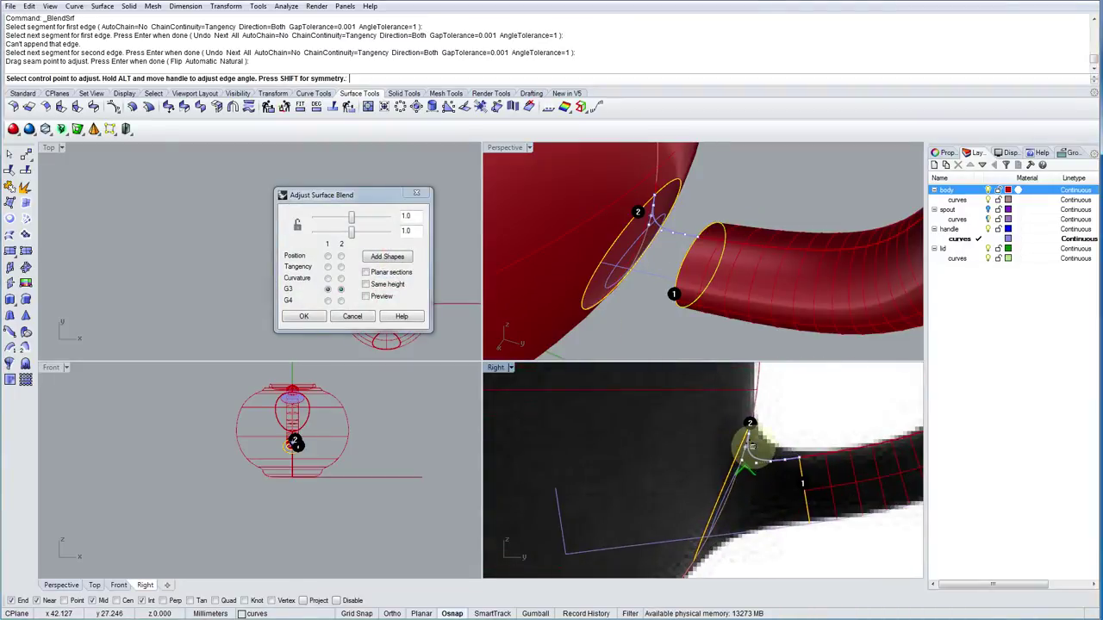
pyautogui.click(760, 313)
pyautogui.press('Escape')
# Duplicate the edge of the body's lower handle opening and join the copied segments into one closed curve.
pyautogui.moveTo(687, 236); pyautogui.dragTo(674, 182, button='right')
pyautogui.click(675, 184)
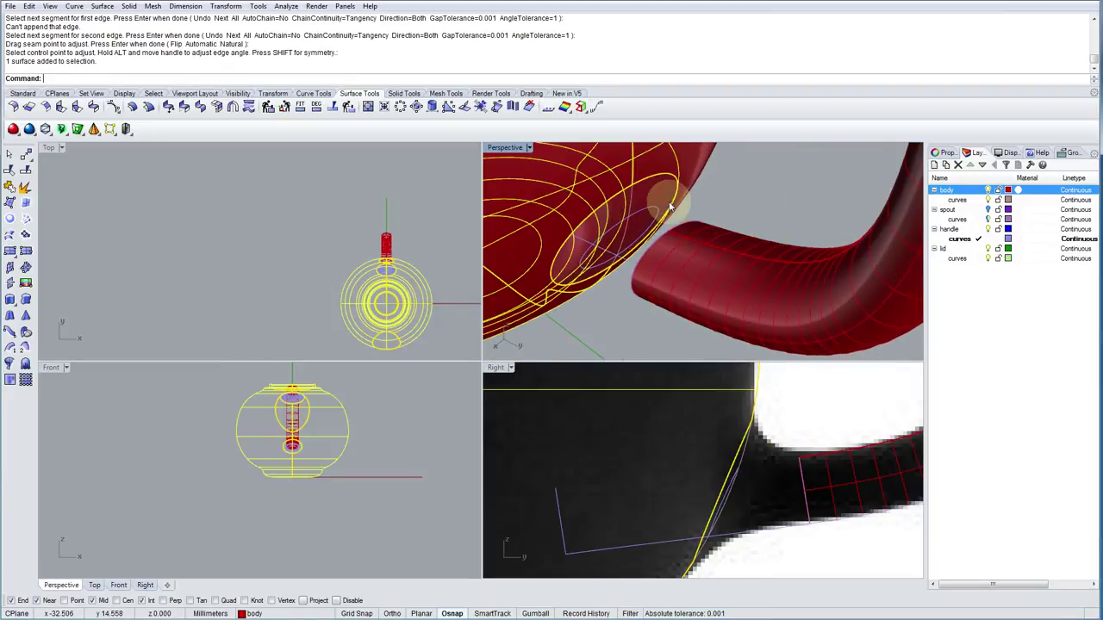
pyautogui.keyDown('ctrl'); pyautogui.click(614, 183); pyautogui.keyUp('ctrl')
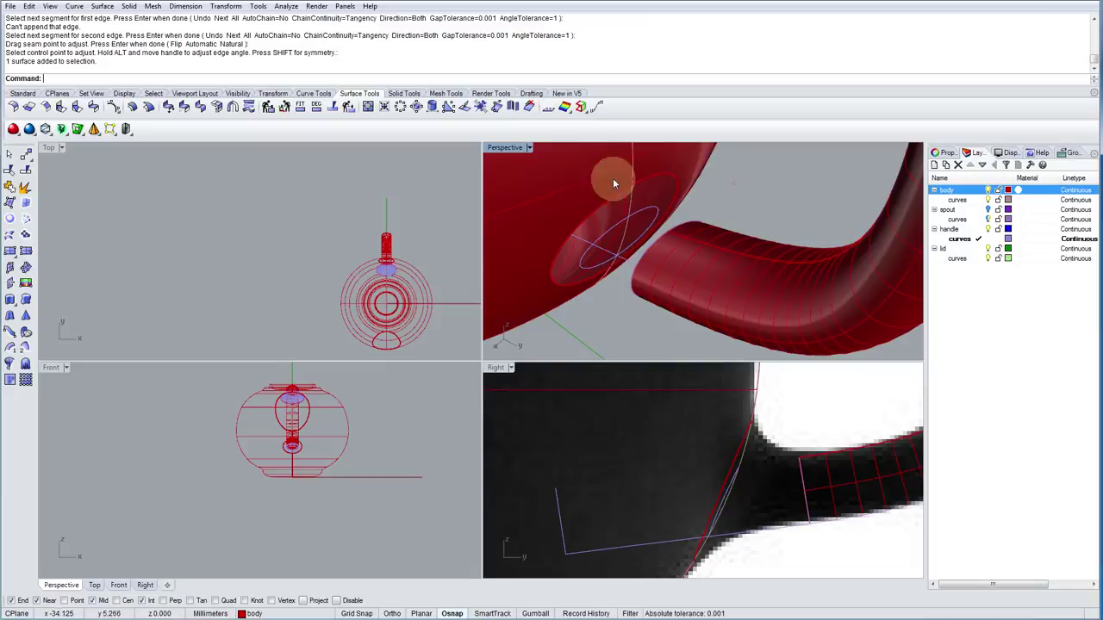
pyautogui.click(75, 6)
pyautogui.moveTo(144, 374)
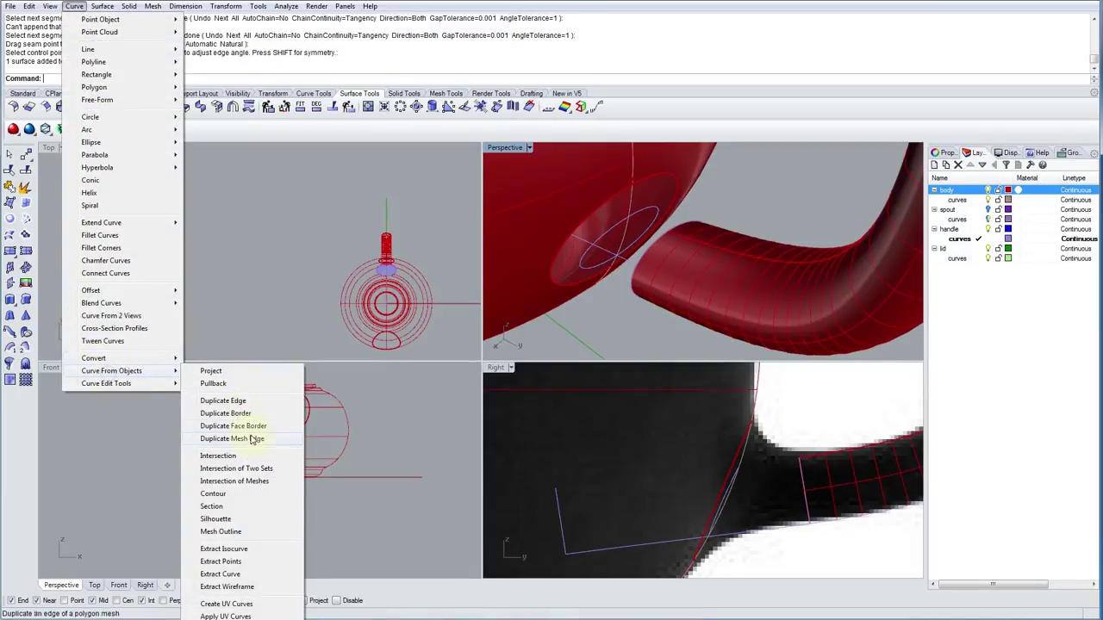
pyautogui.click(247, 403)
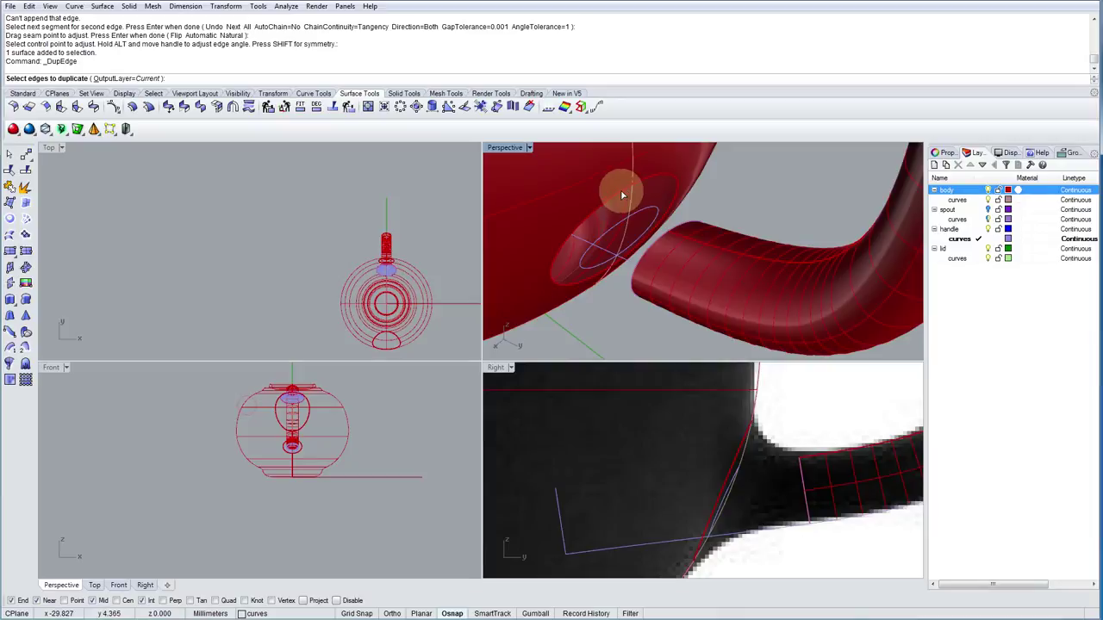
pyautogui.click(645, 182)
pyautogui.press('Return')
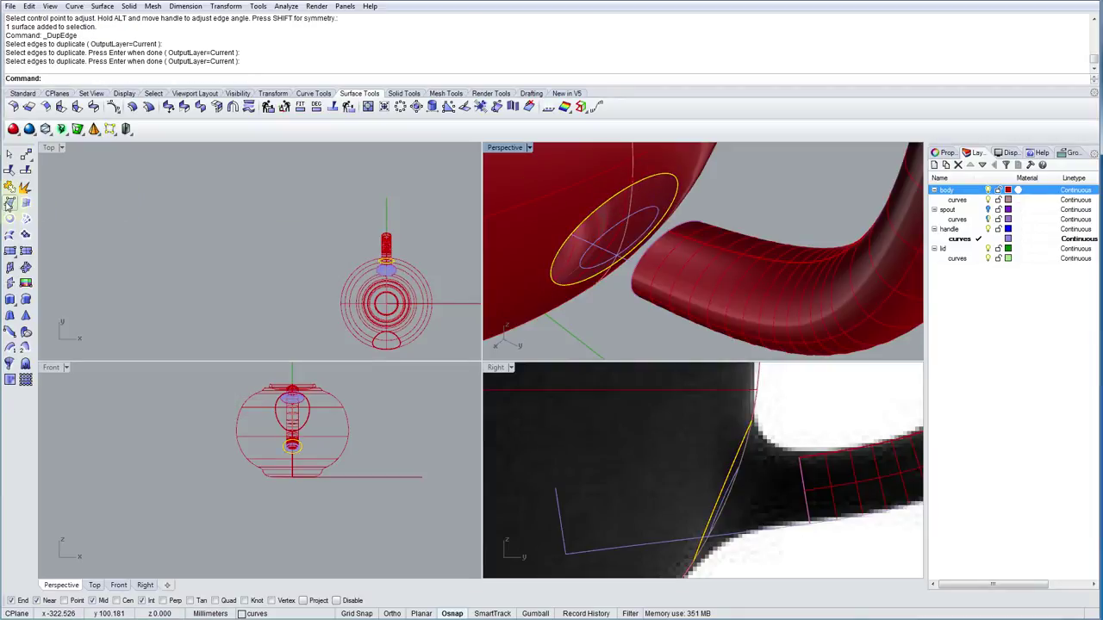
pyautogui.click(9, 186)
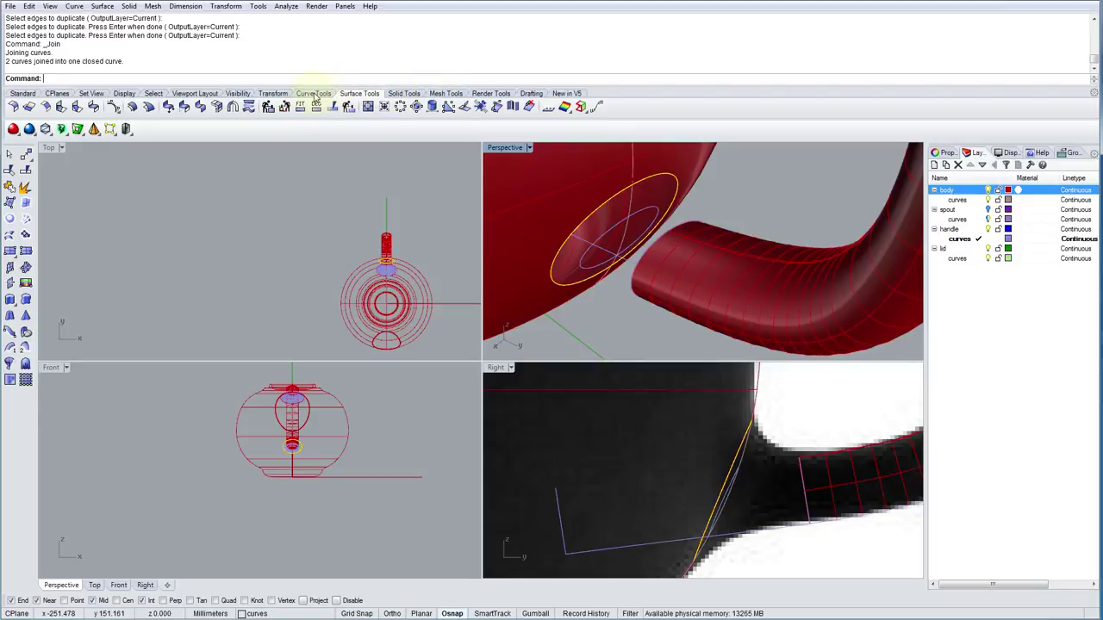
# Offset the joined lower opening curve outward by 2 mm on the body surface.
pyautogui.click(315, 95)
pyautogui.click(182, 107)
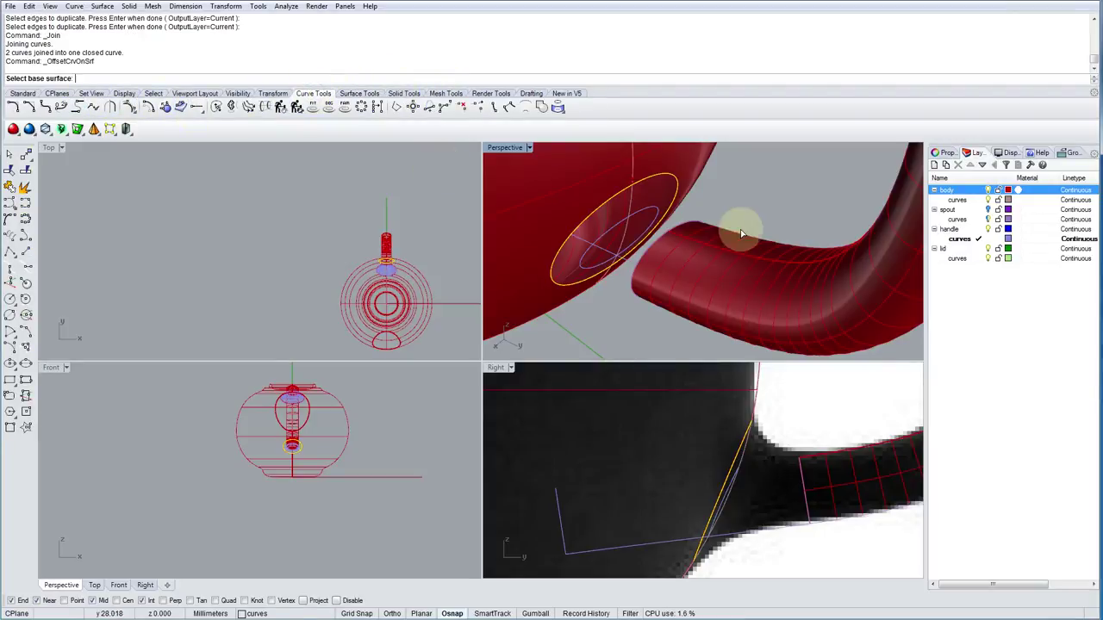
pyautogui.click(603, 179)
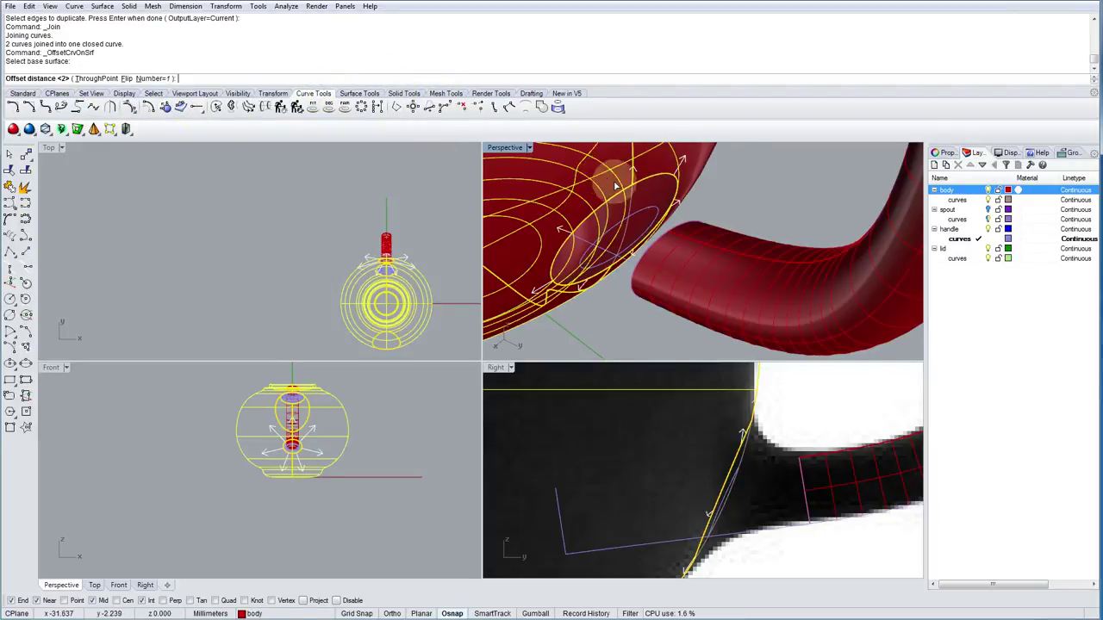
pyautogui.rightClick(698, 217)
pyautogui.moveTo(702, 209); pyautogui.dragTo(680, 215, button='right')
pyautogui.moveTo(661, 211); pyautogui.dragTo(681, 189, button='right')
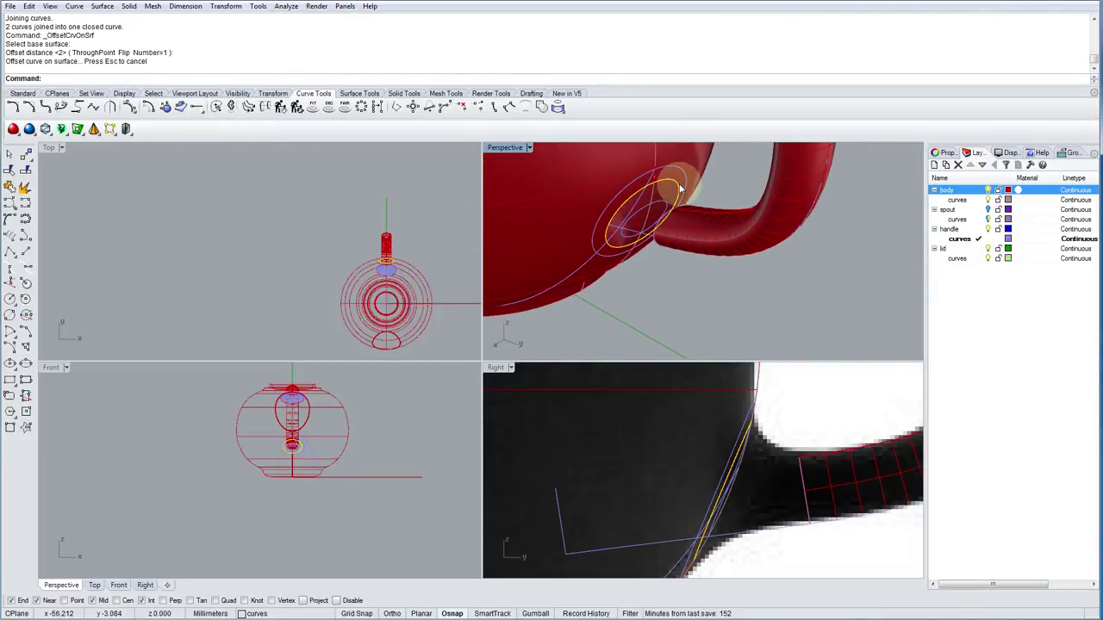
# Join the two offset curve segments around the lower opening into one closed curve.
pyautogui.click(686, 179)
pyautogui.click(640, 183)
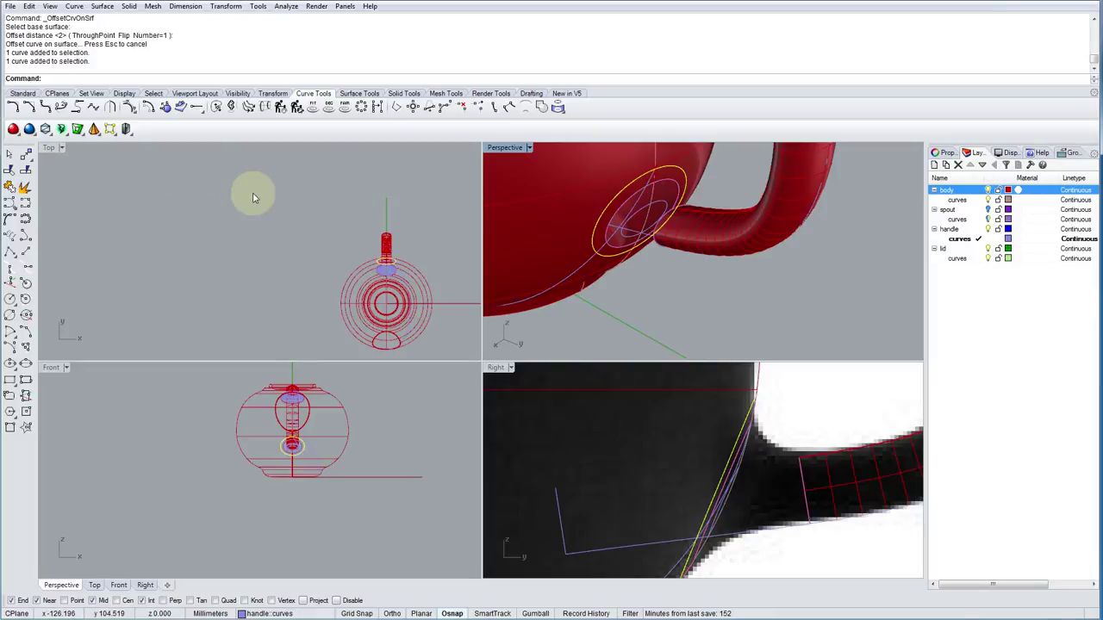
pyautogui.click(9, 187)
# Trim away the body surface inside the joined offset curve to enlarge the lower handle opening.
pyautogui.click(25, 187)
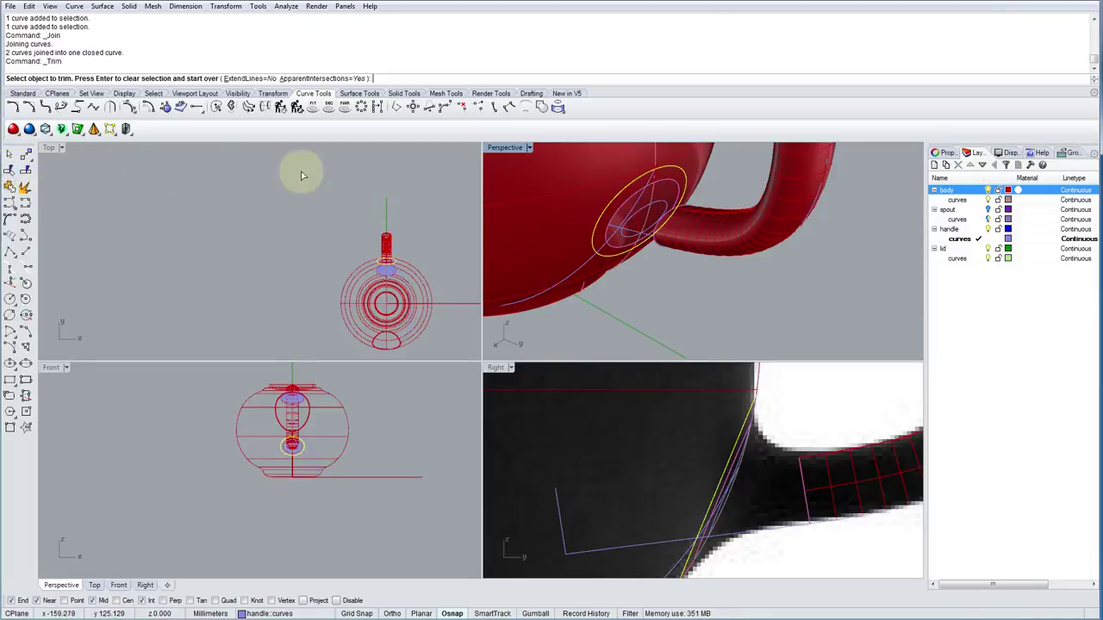
pyautogui.scroll(2, 694, 207)
pyautogui.click(685, 182)
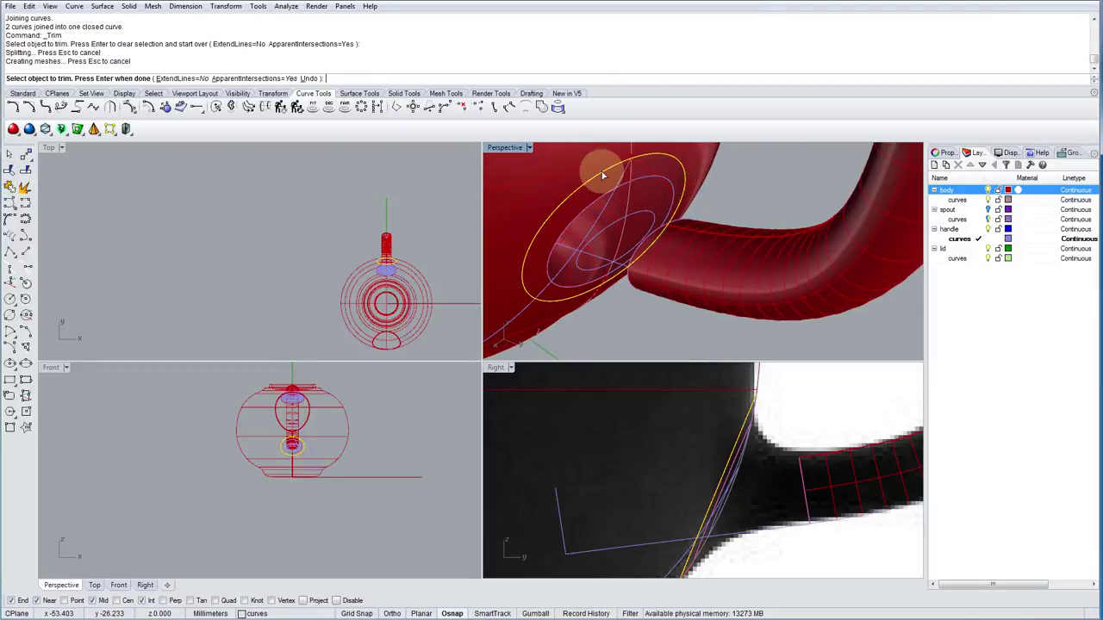
pyautogui.scroll(-3, 606, 188)
pyautogui.moveTo(607, 188); pyautogui.dragTo(650, 212, button='right')
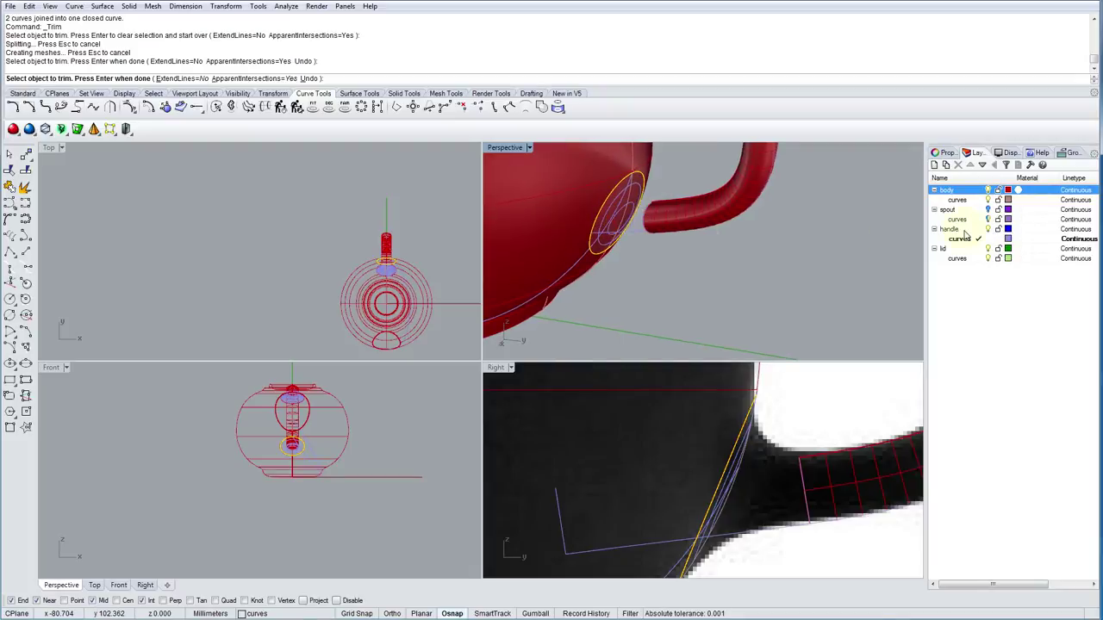
pyautogui.click(690, 239)
pyautogui.rightClick(675, 239)
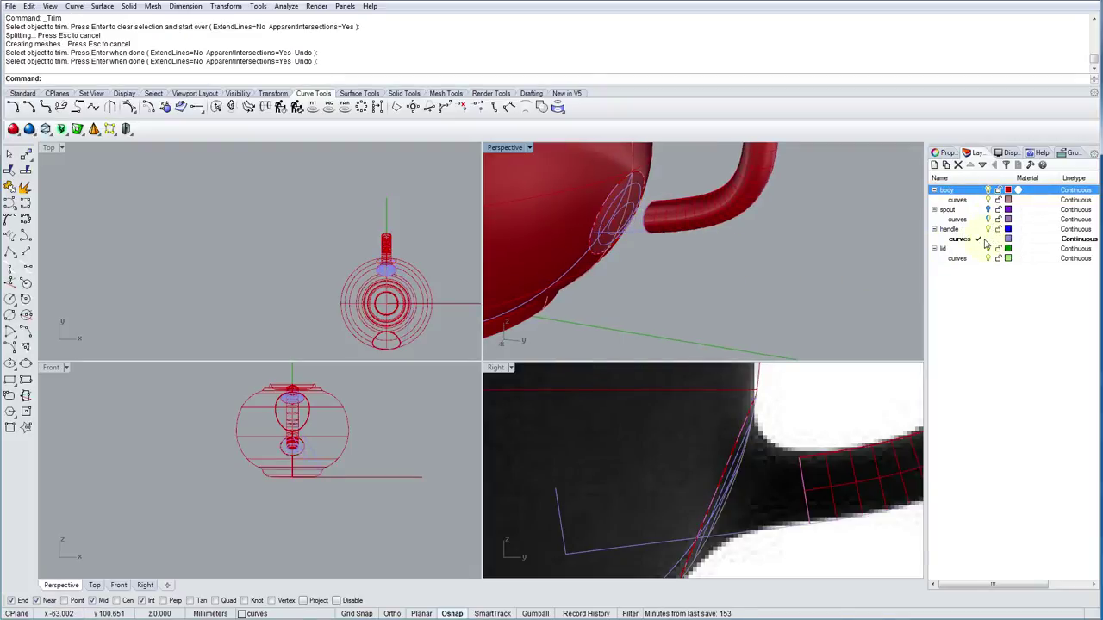
# Make the body layer current and hide the handle's curves sublayer.
pyautogui.click(980, 192)
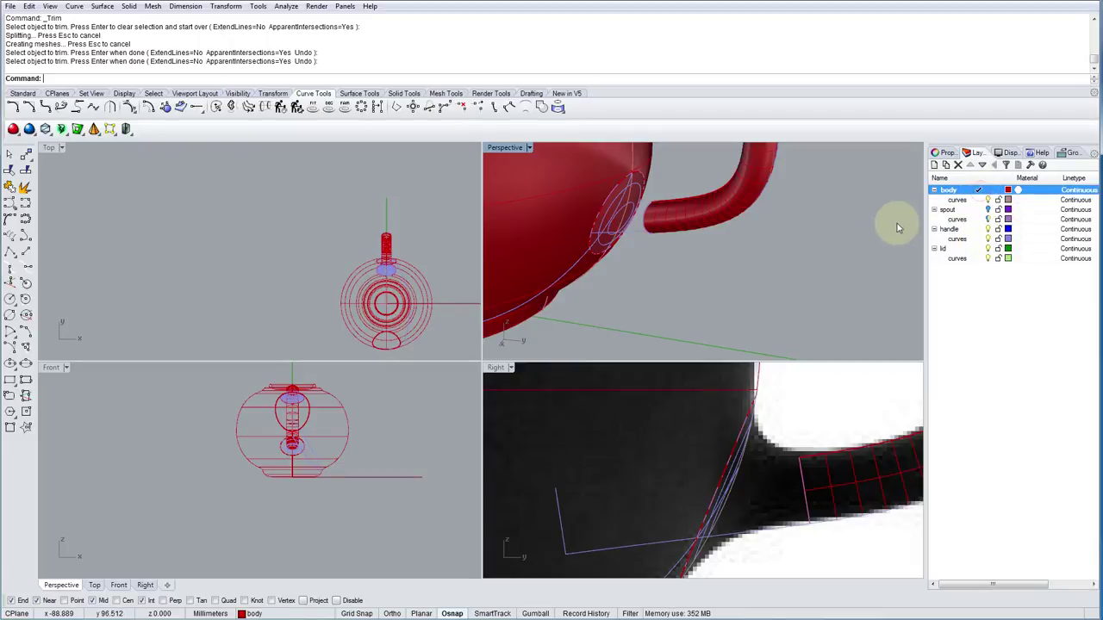
pyautogui.click(989, 240)
pyautogui.moveTo(567, 257); pyautogui.dragTo(684, 238, button='right')
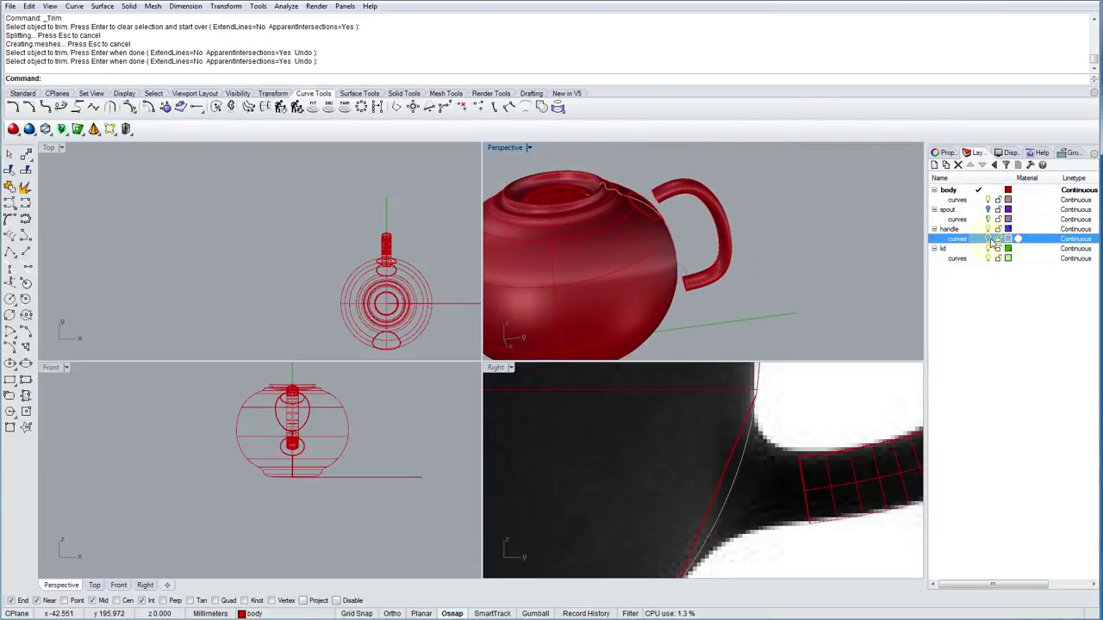
# Move the upper blend surface between handle and body to the body layer.
pyautogui.click(642, 203)
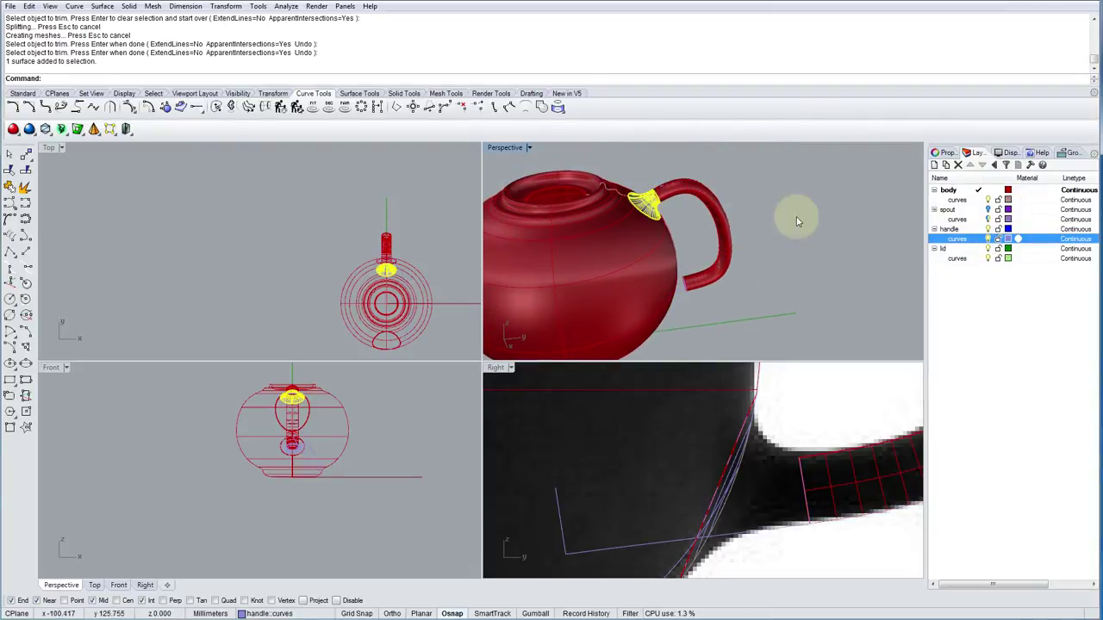
pyautogui.moveTo(698, 201); pyautogui.dragTo(875, 257, button='right')
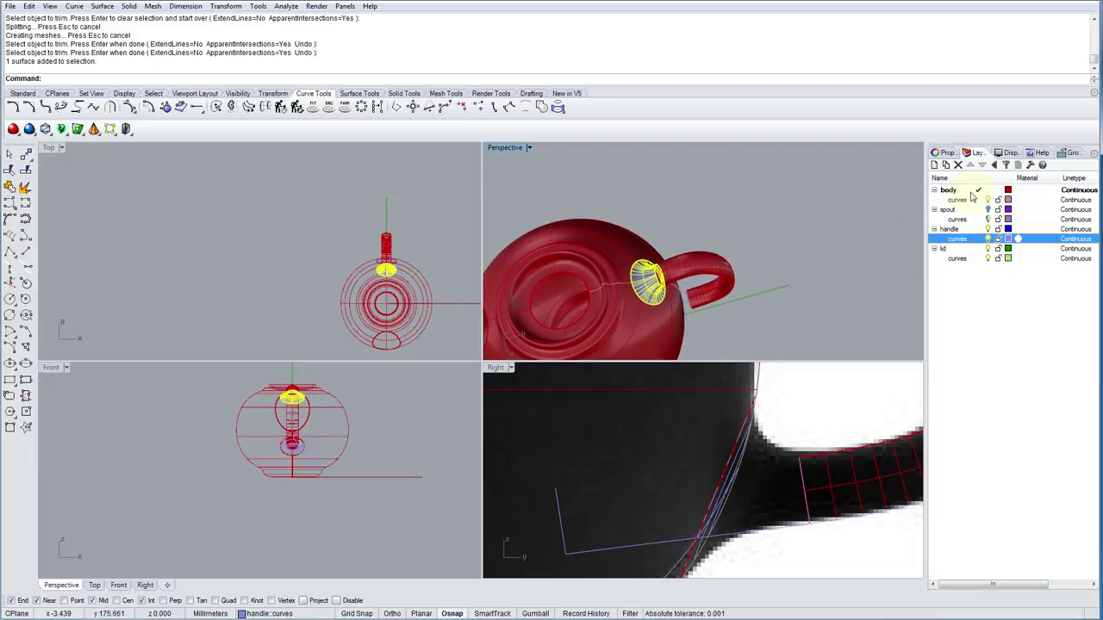
pyautogui.rightClick(970, 192)
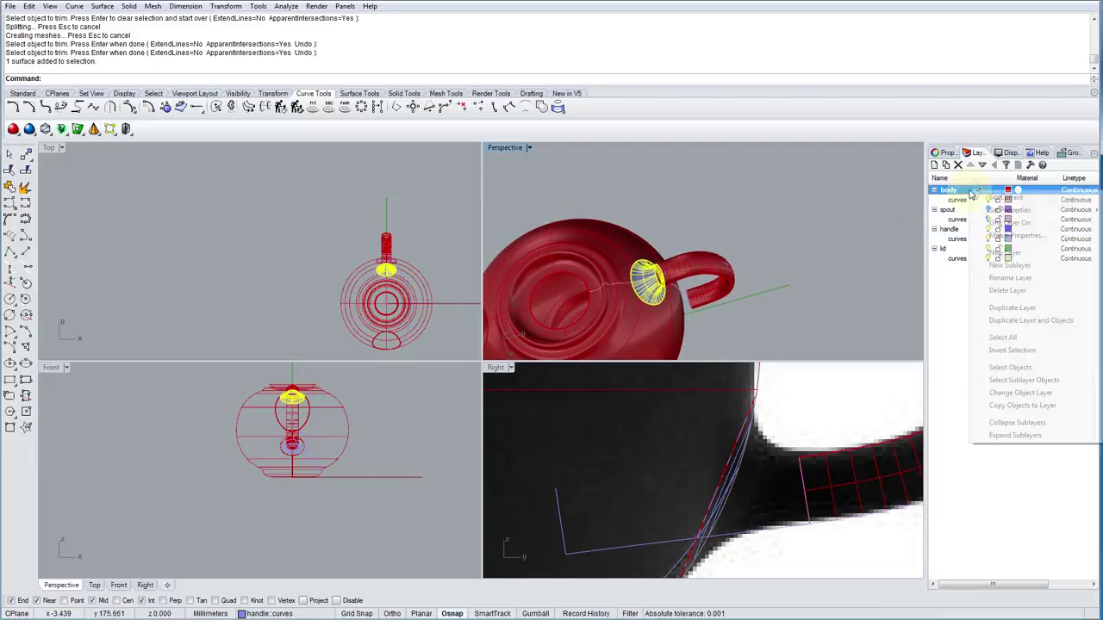
pyautogui.click(1037, 393)
# Turn off the handle's curves sublayer and the handle layer.
pyautogui.moveTo(731, 303); pyautogui.dragTo(651, 243, button='right')
pyautogui.click(988, 239)
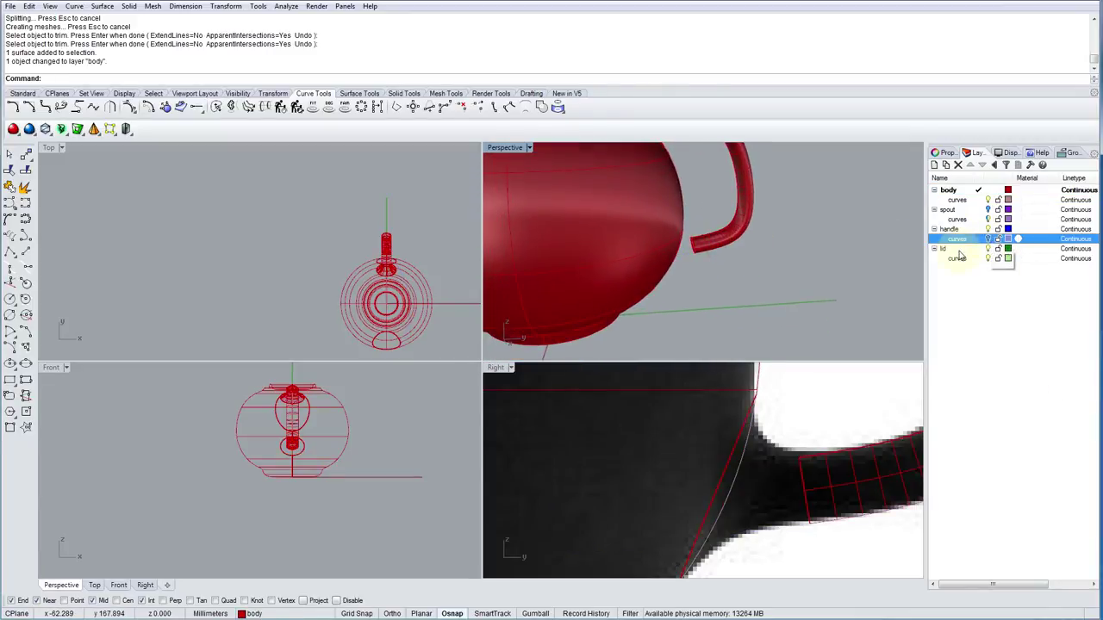
pyautogui.click(991, 229)
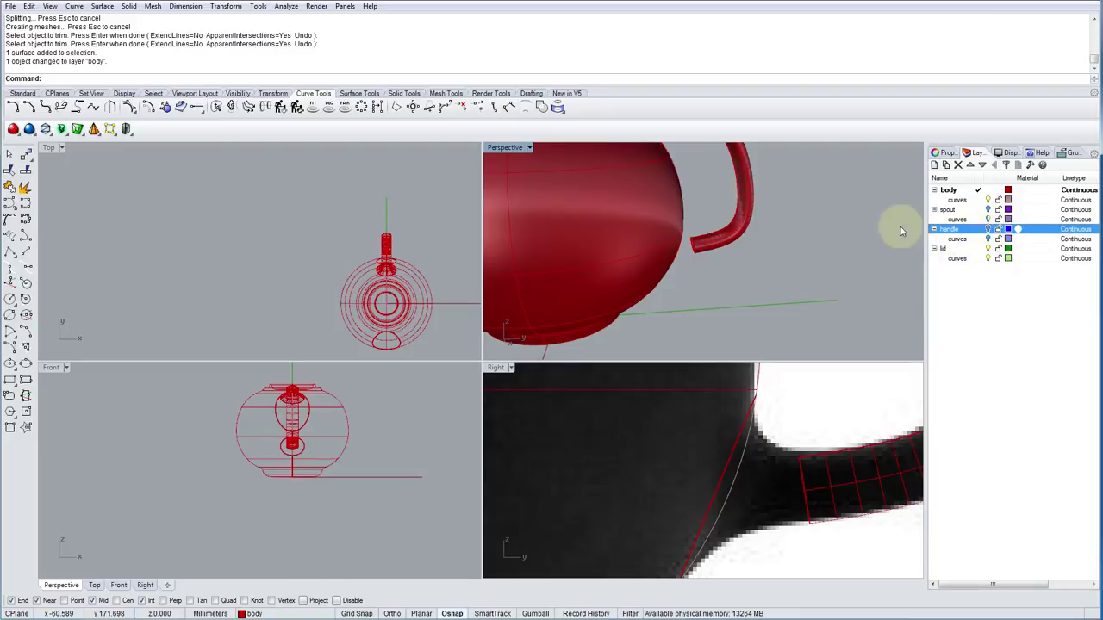
# Start a surface blend between the handle's lower end edge and the edge of the enlarged lower body opening.
pyautogui.scroll(5, 901, 278)
pyautogui.moveTo(739, 263); pyautogui.dragTo(802, 267, button='right')
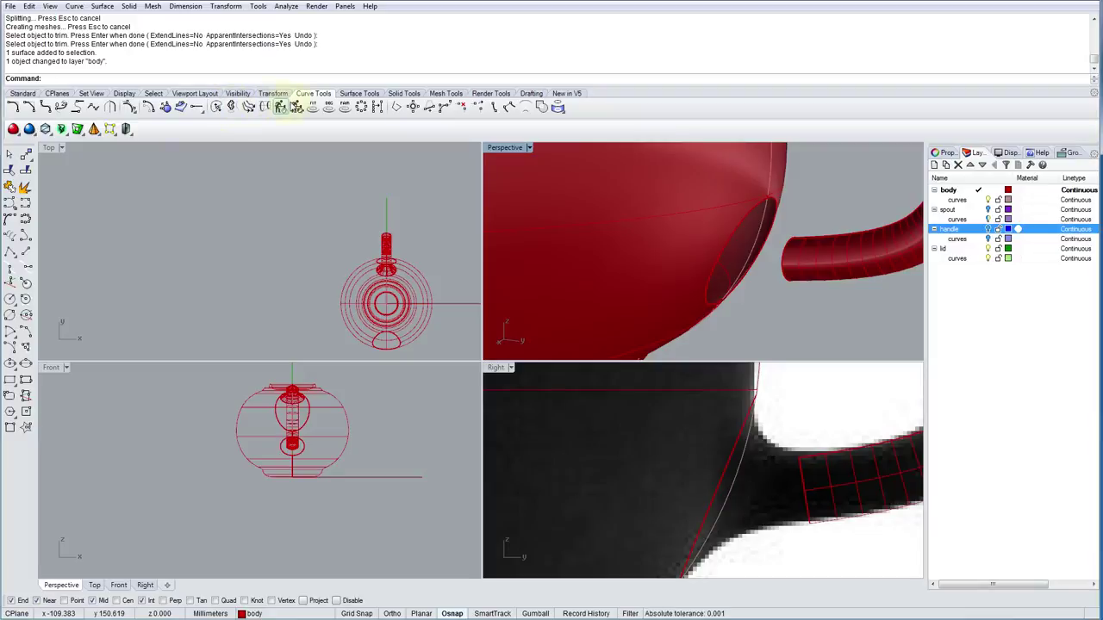
pyautogui.click(348, 94)
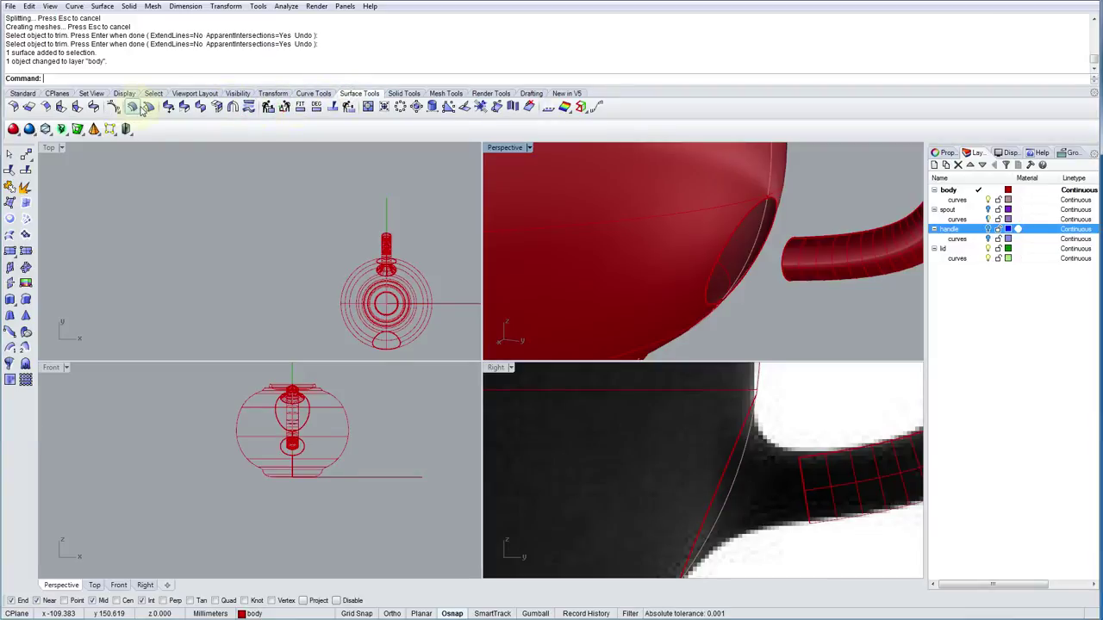
pyautogui.click(95, 106)
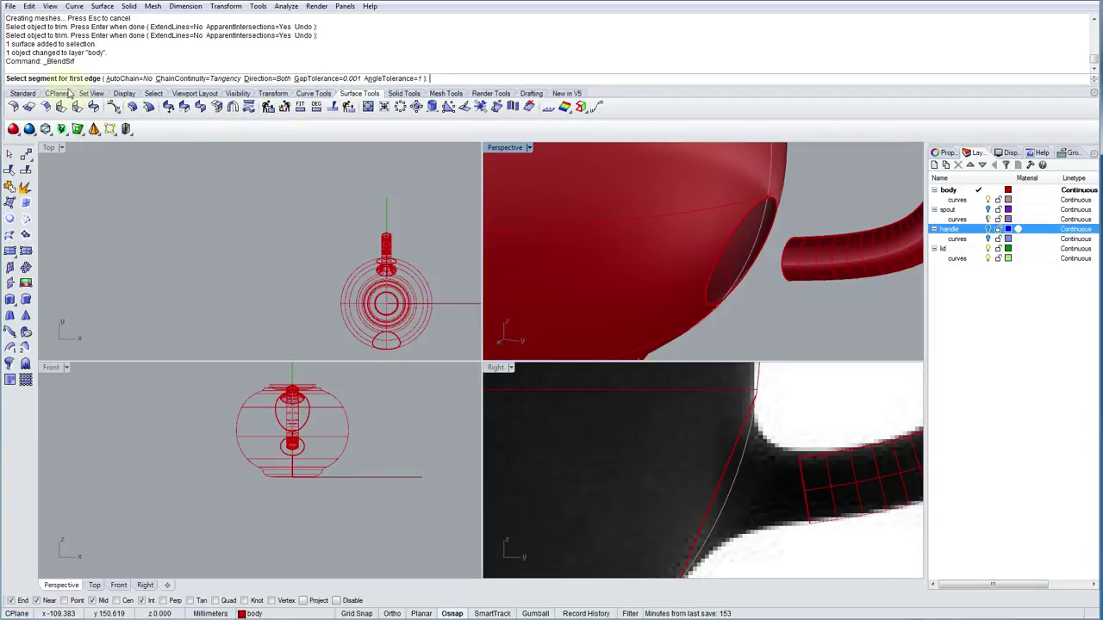
pyautogui.moveTo(714, 216); pyautogui.dragTo(726, 253, button='right')
pyautogui.click(750, 270)
pyautogui.click(670, 194)
pyautogui.rightClick(692, 183)
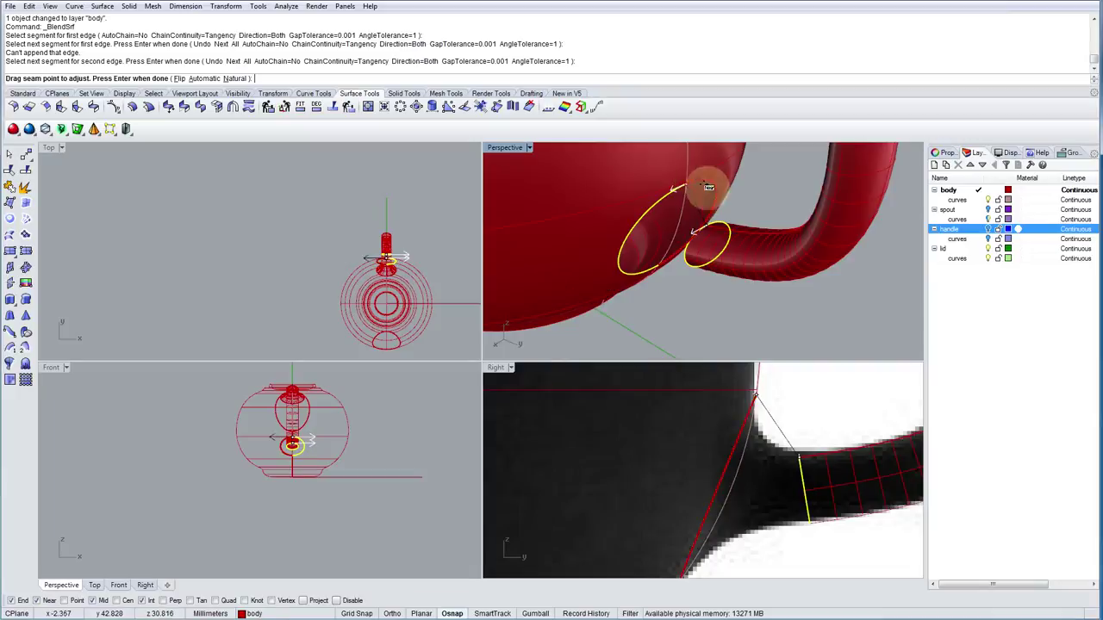
# Accept the seam points and create the lower blend with bulges 0.574 and 0.607 and G3 continuity on both edges.
pyautogui.moveTo(707, 207); pyautogui.dragTo(696, 274, button='right')
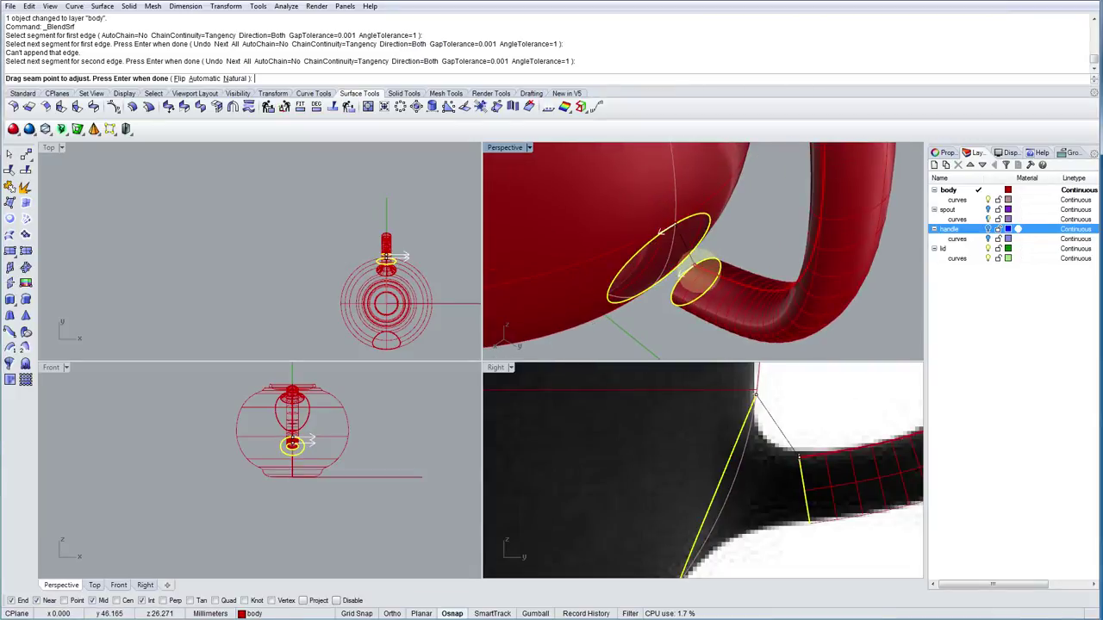
pyautogui.rightClick(752, 240)
pyautogui.click(353, 228)
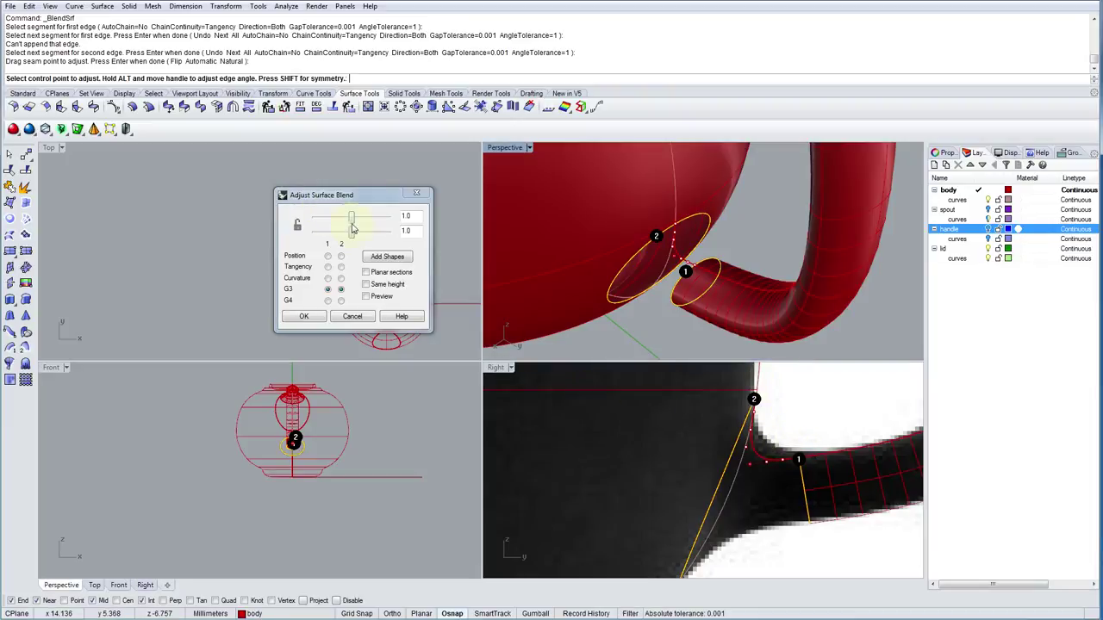
pyautogui.click(349, 234)
pyautogui.moveTo(349, 235); pyautogui.dragTo(343, 237)
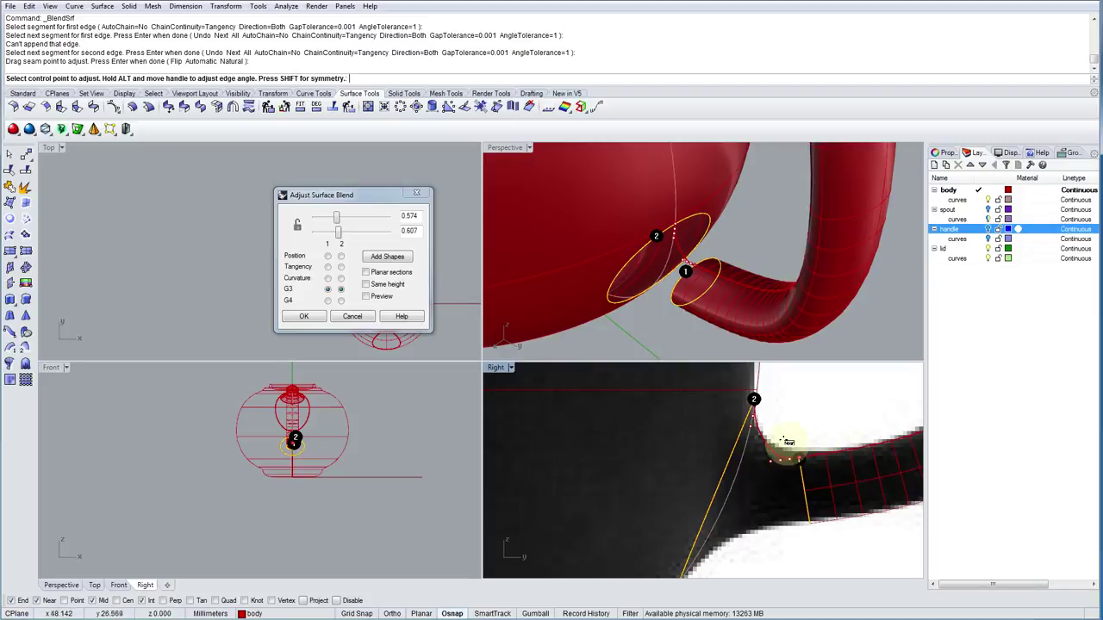
pyautogui.press('Return')
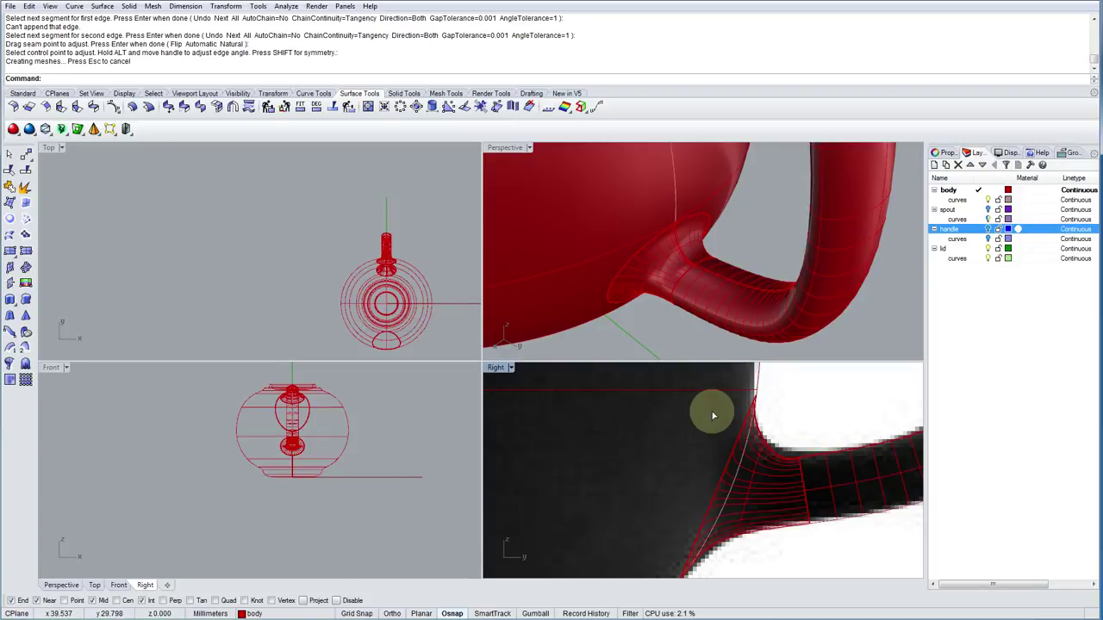
# Turn on the spout layer and inspect the whole teapot from several angles and against the reference image.
pyautogui.moveTo(692, 308); pyautogui.dragTo(1068, 244, button='right')
pyautogui.rightClick(682, 334)
pyautogui.click(985, 210)
pyautogui.moveTo(574, 256); pyautogui.dragTo(852, 273, button='right')
pyautogui.moveTo(800, 438); pyautogui.dragTo(815, 484, button='right')
pyautogui.scroll(-5, 838, 473)
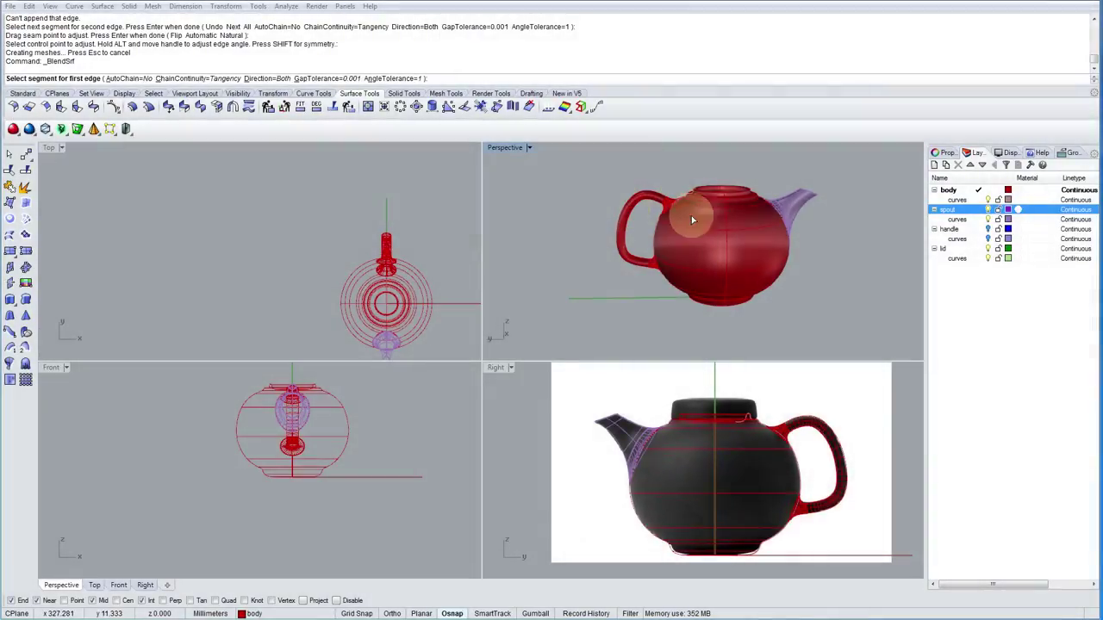
pyautogui.moveTo(696, 215); pyautogui.dragTo(536, 203, button='right')
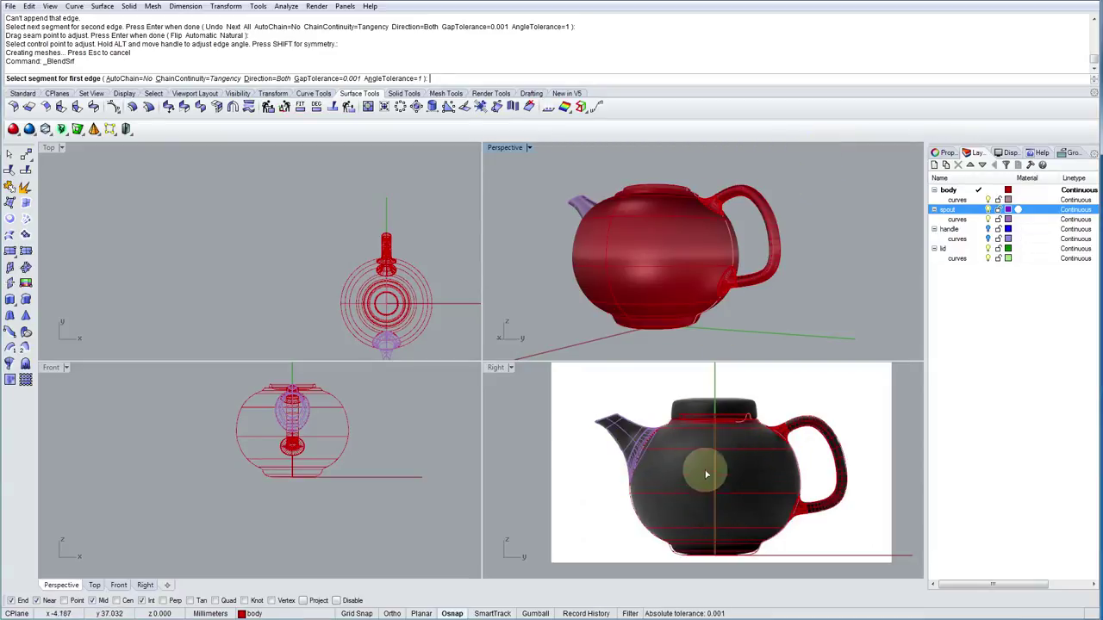
pyautogui.moveTo(704, 239); pyautogui.dragTo(720, 262, button='right')
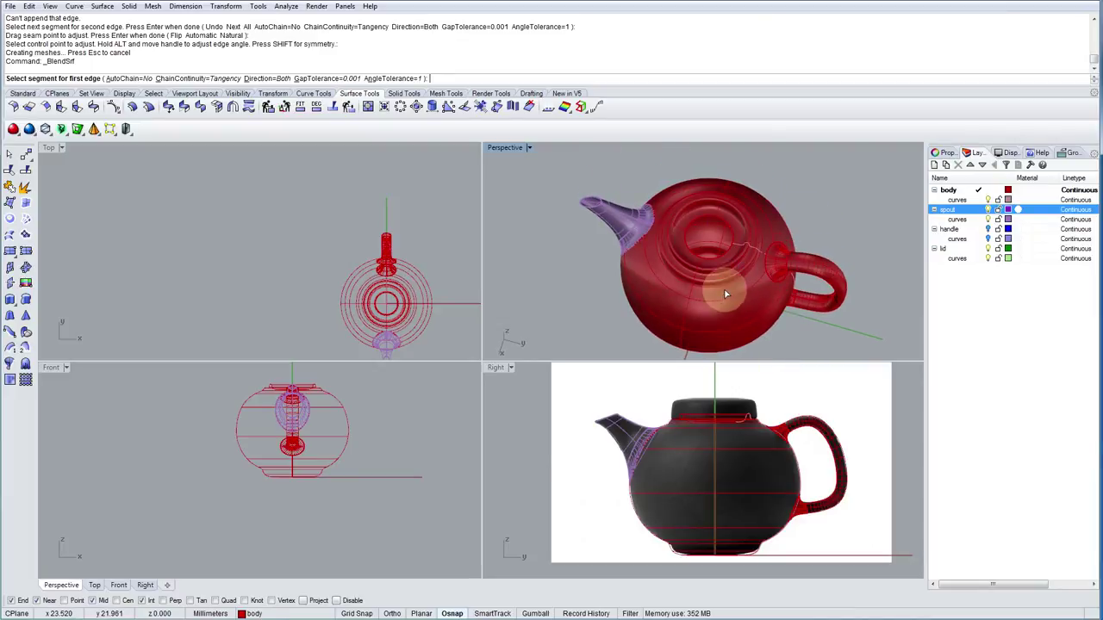
# Make the lid layer current and draw a vertical centre line from the origin (0) to above the lid.
pyautogui.click(23, 93)
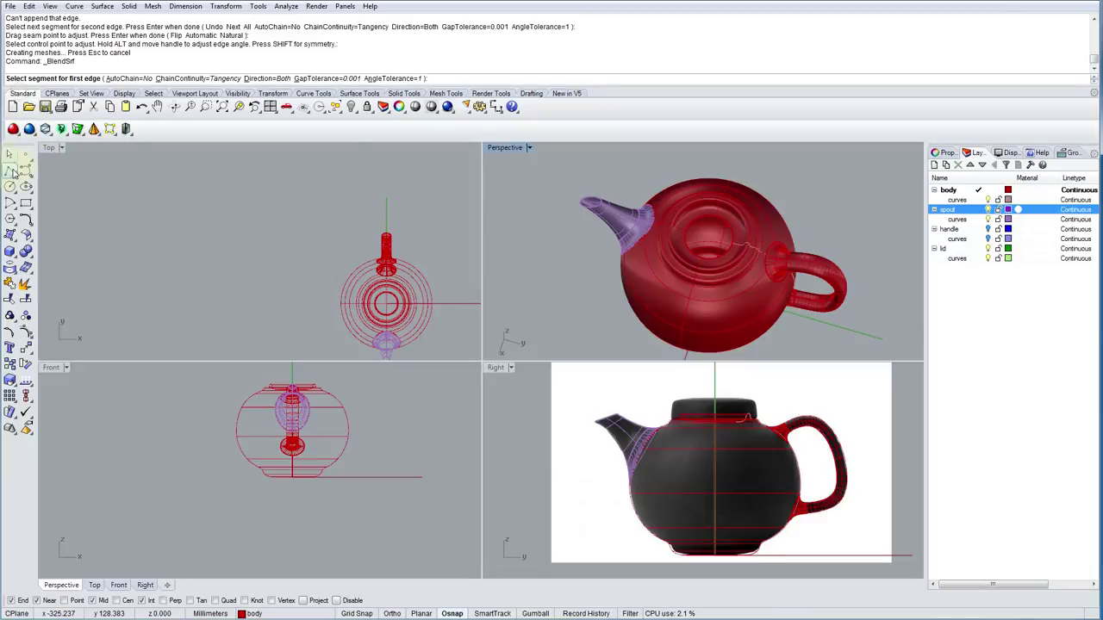
pyautogui.click(10, 170)
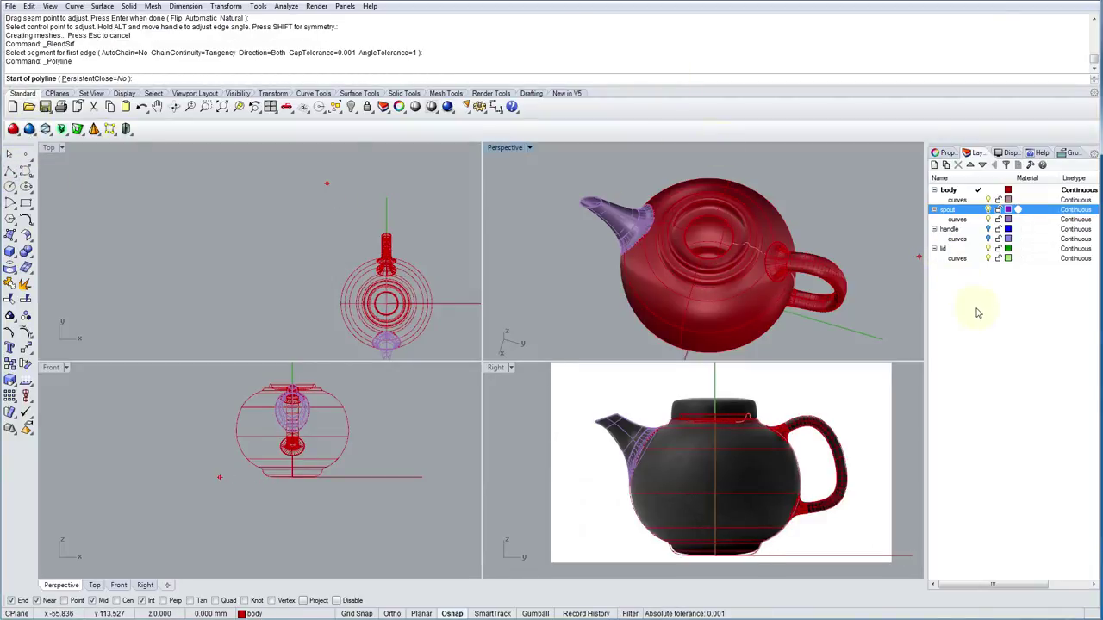
pyautogui.click(979, 249)
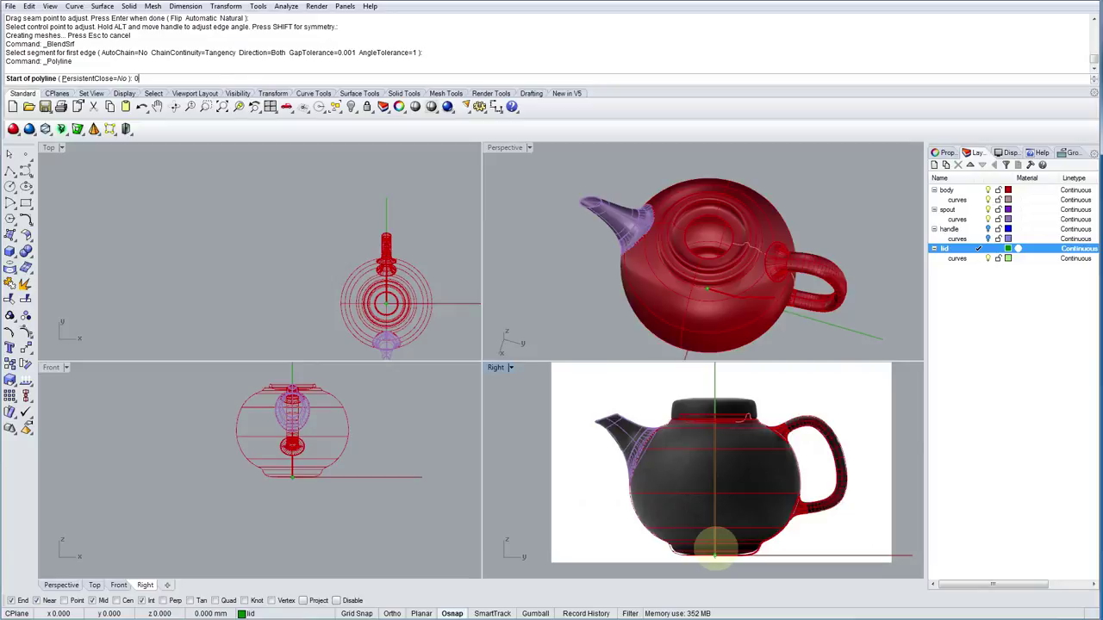
pyautogui.press('Return')
pyautogui.moveTo(293, 404); pyautogui.dragTo(302, 445, button='right')
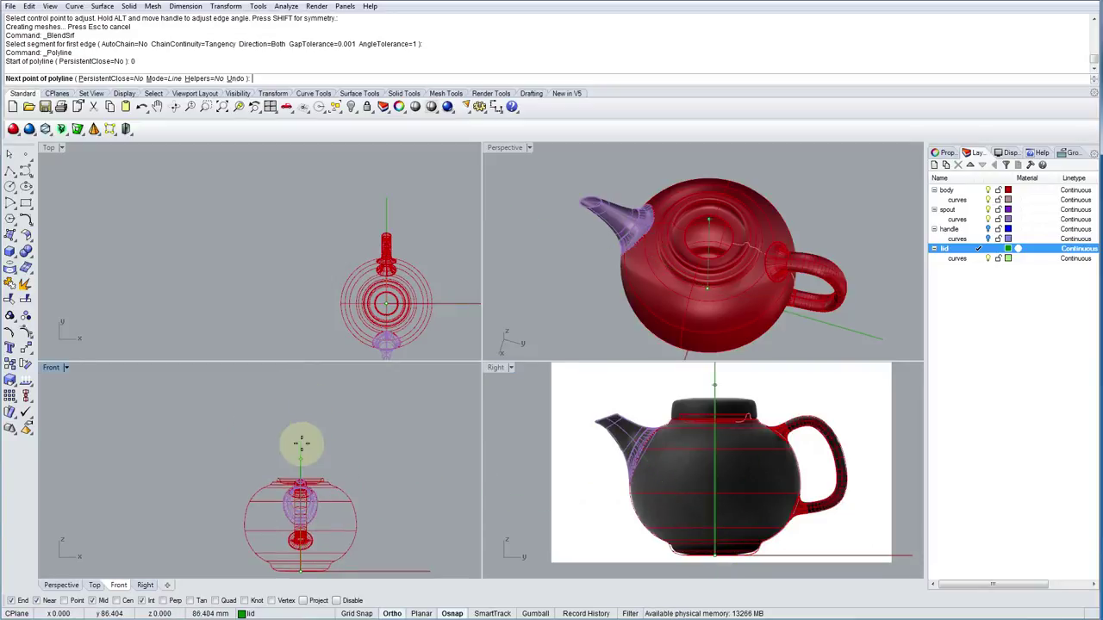
pyautogui.click(305, 413)
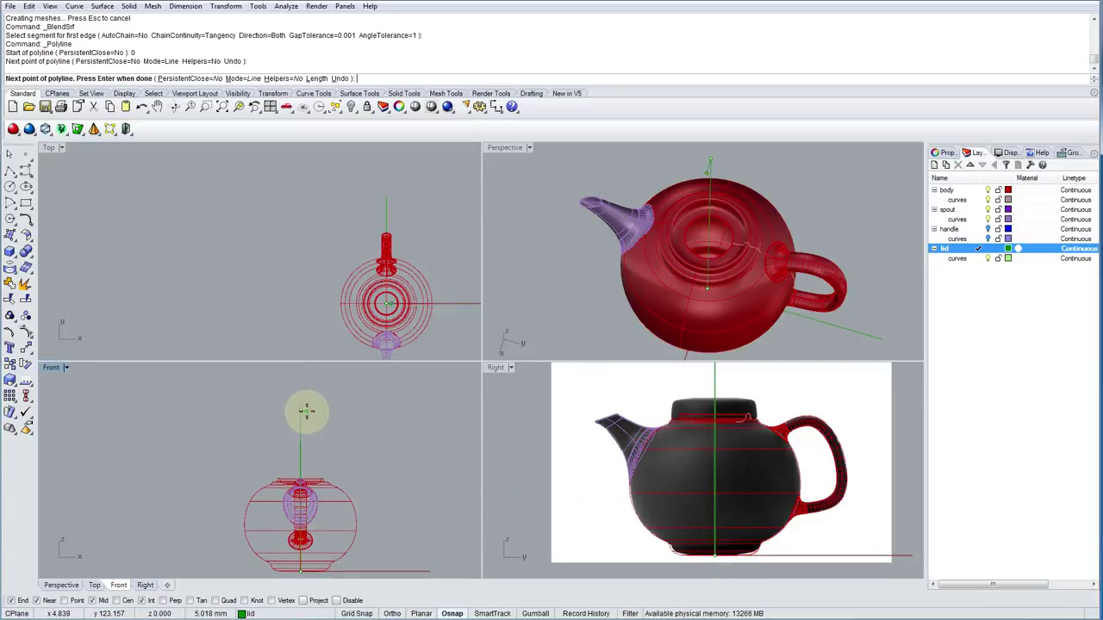
pyautogui.press('Return')
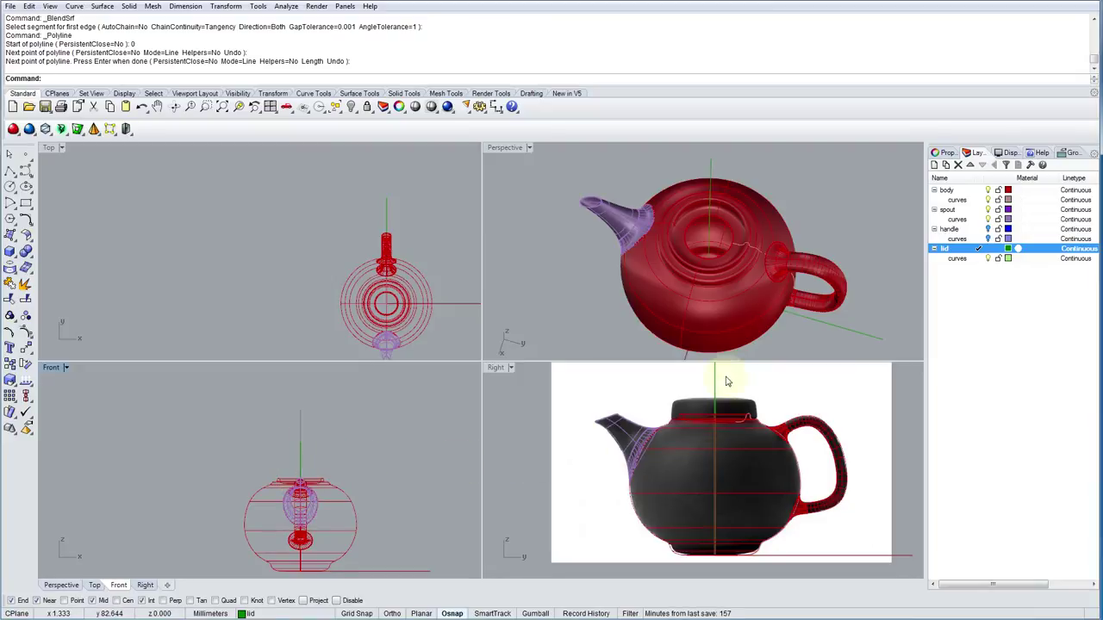
# Begin a degree 3 control-point curve for the lid profile on the centre line, about 68 mm high, just above the body's inner lip.
pyautogui.moveTo(748, 345); pyautogui.dragTo(737, 266, button='right')
pyautogui.click(719, 246)
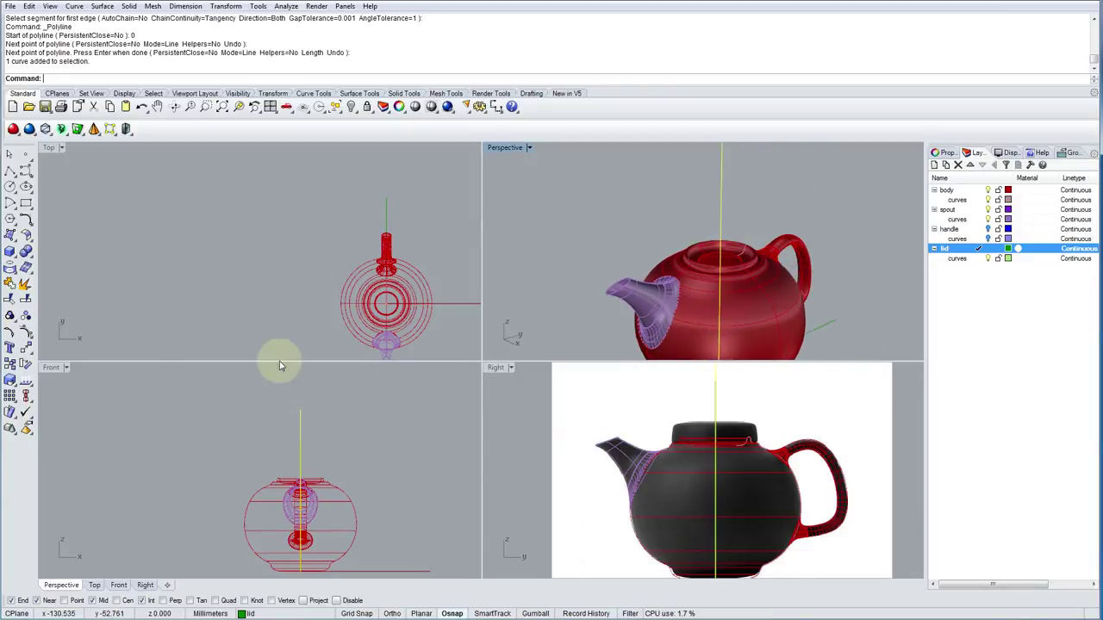
pyautogui.click(26, 172)
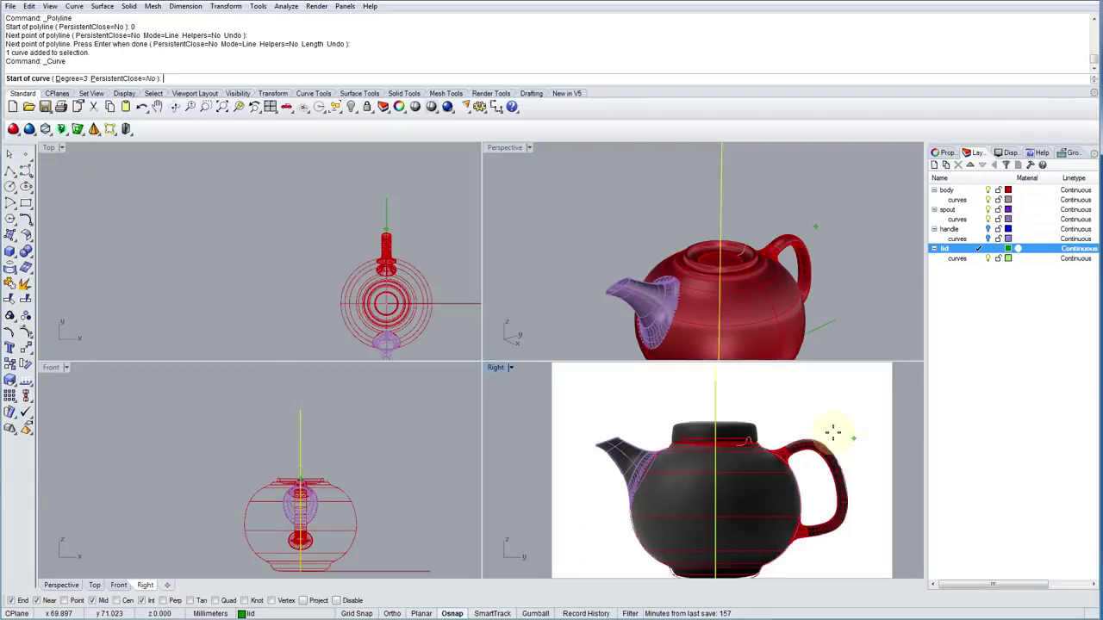
pyautogui.scroll(6, 652, 455)
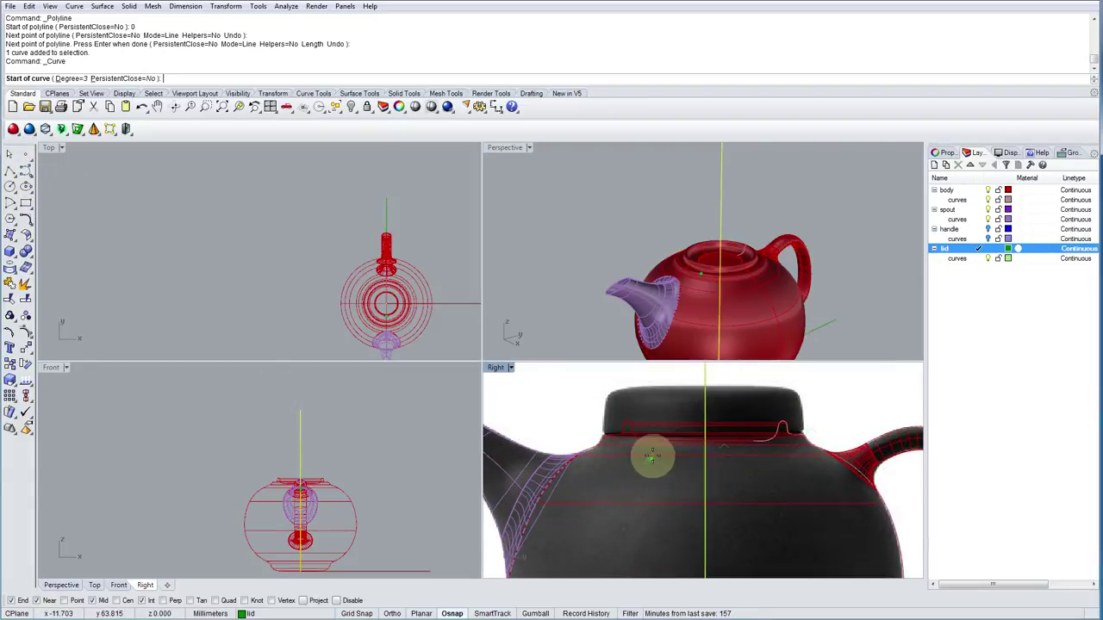
pyautogui.doubleClick(500, 368)
pyautogui.scroll(-5, 512, 389)
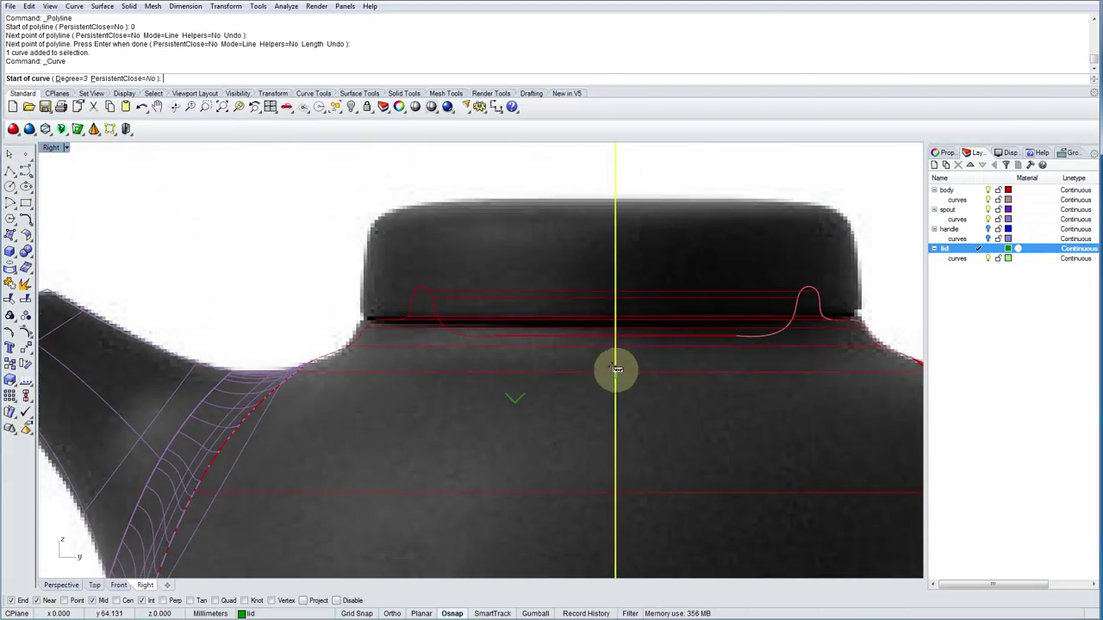
pyautogui.scroll(5, 624, 336)
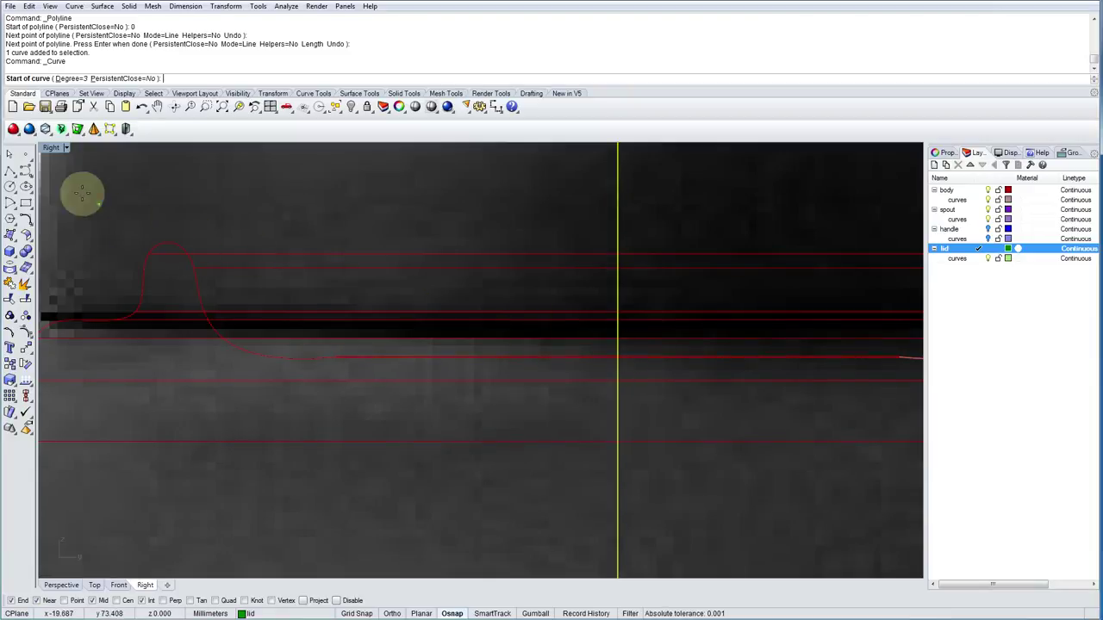
pyautogui.doubleClick(52, 148)
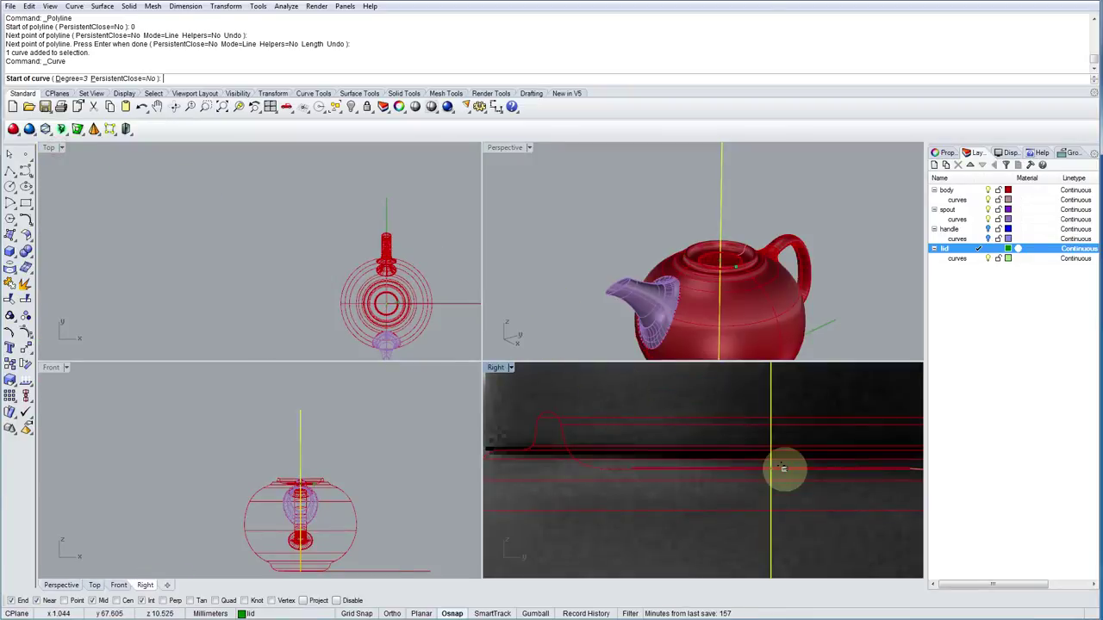
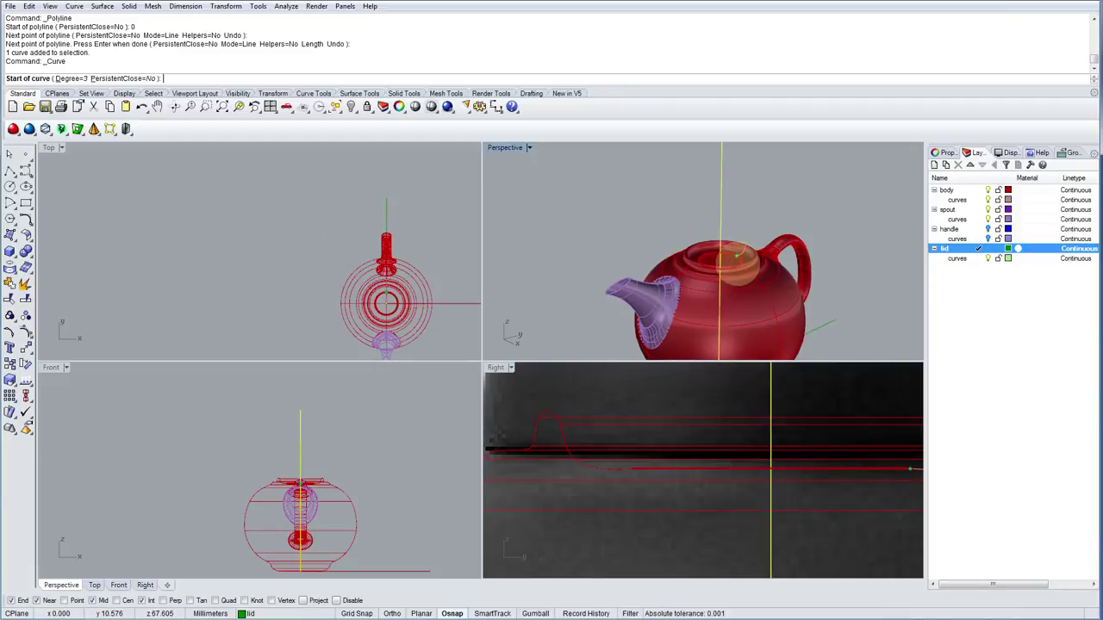
pyautogui.scroll(2, 773, 459)
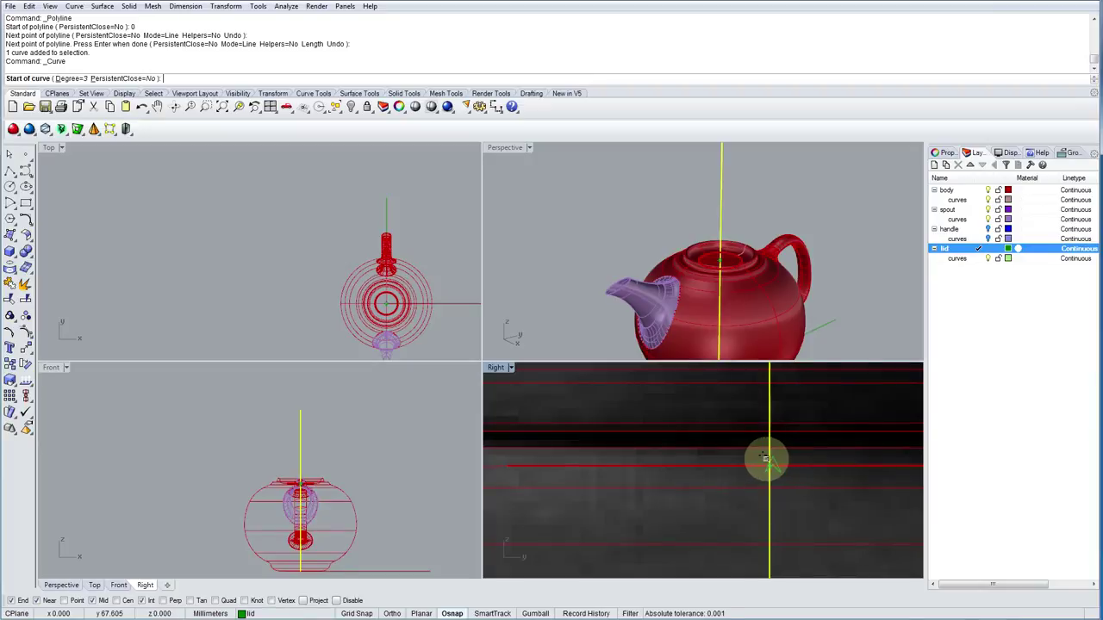
pyautogui.scroll(2, 765, 457)
pyautogui.scroll(-2, 776, 459)
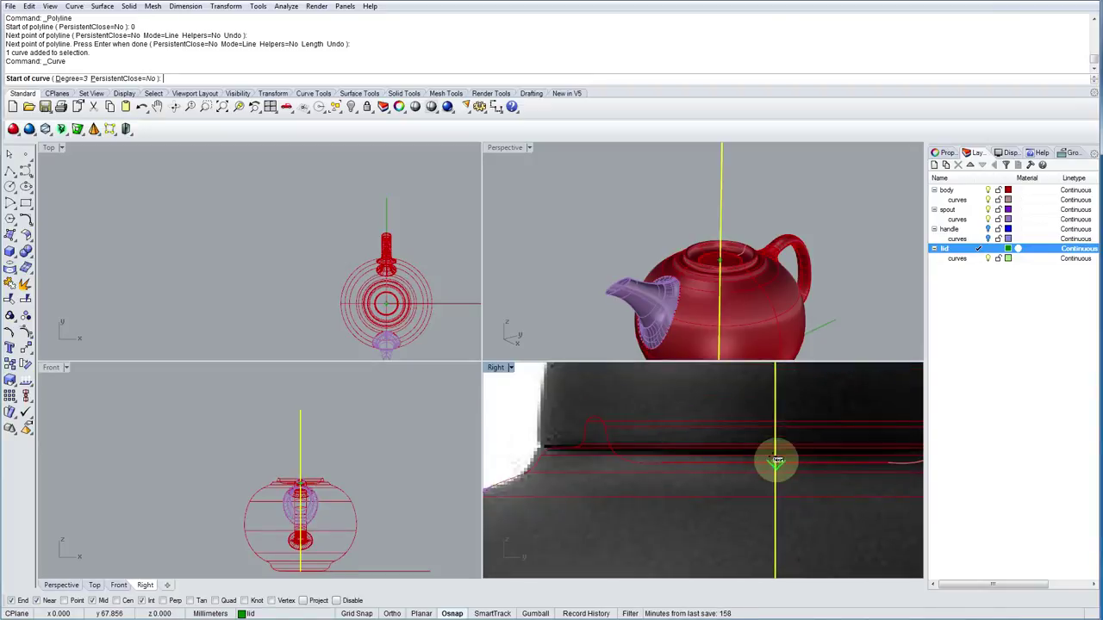
pyautogui.scroll(2, 777, 463)
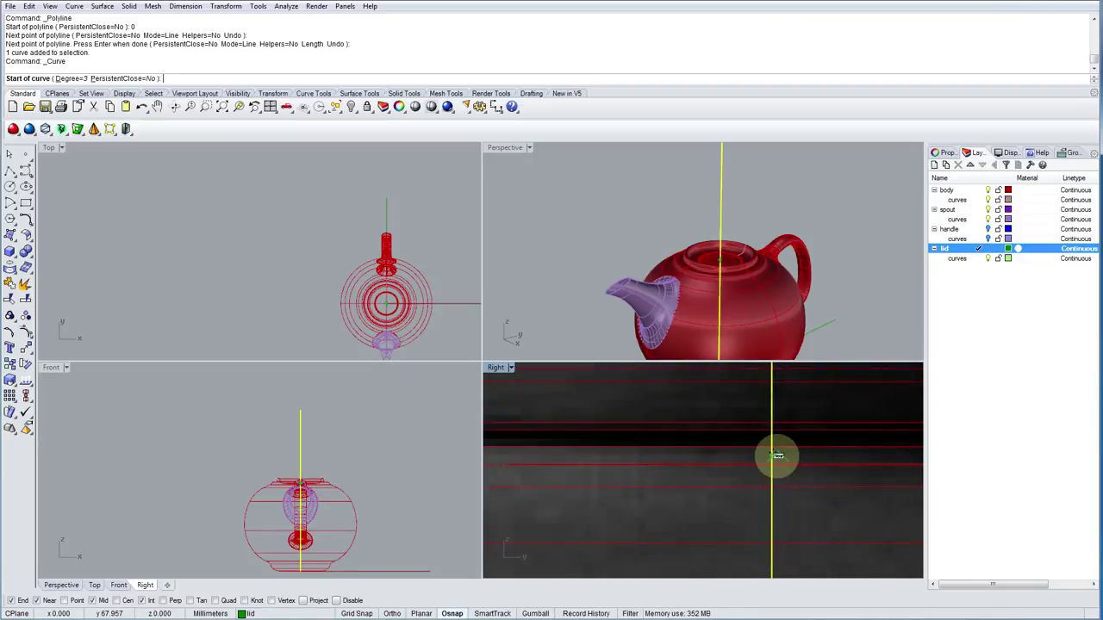
pyautogui.click(777, 455)
# Extend the lid profile horizontally out from the centre line toward the spout side and curve it upward inside the body's raised rim.
pyautogui.scroll(-2, 773, 458)
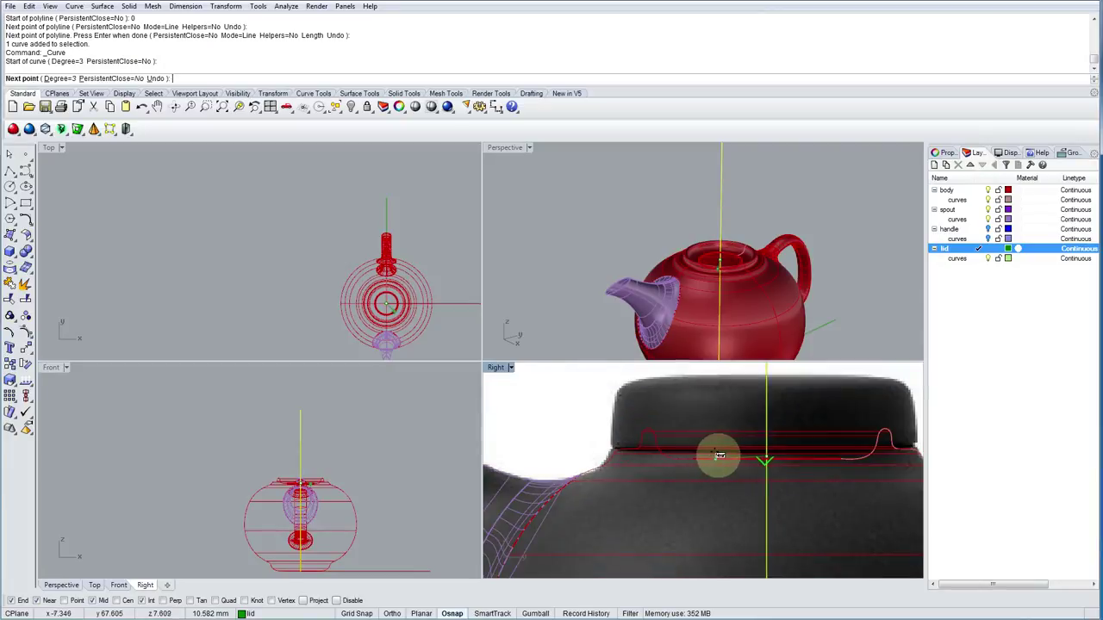
pyautogui.scroll(1, 720, 456)
pyautogui.scroll(3, 712, 453)
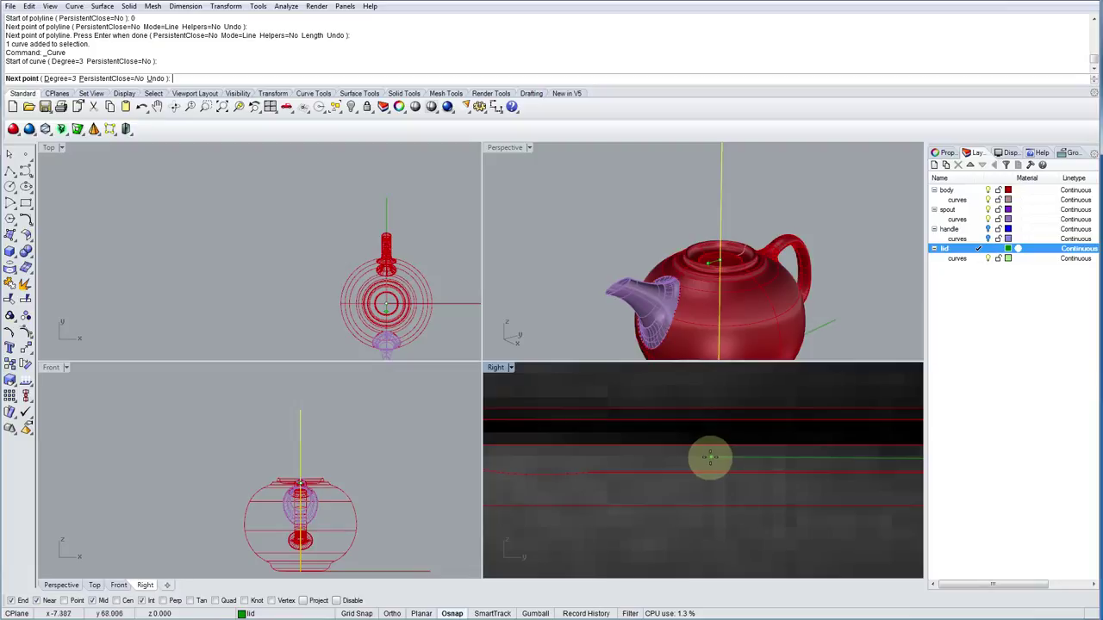
pyautogui.click(702, 458)
pyautogui.scroll(-3, 594, 457)
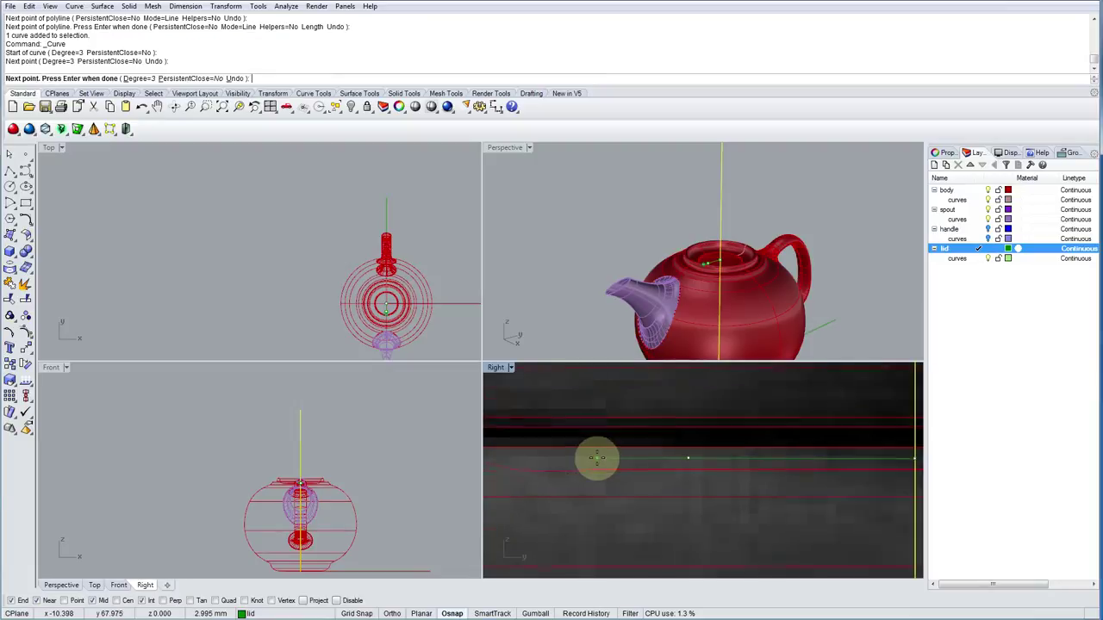
pyautogui.click(651, 468)
pyautogui.click(621, 454)
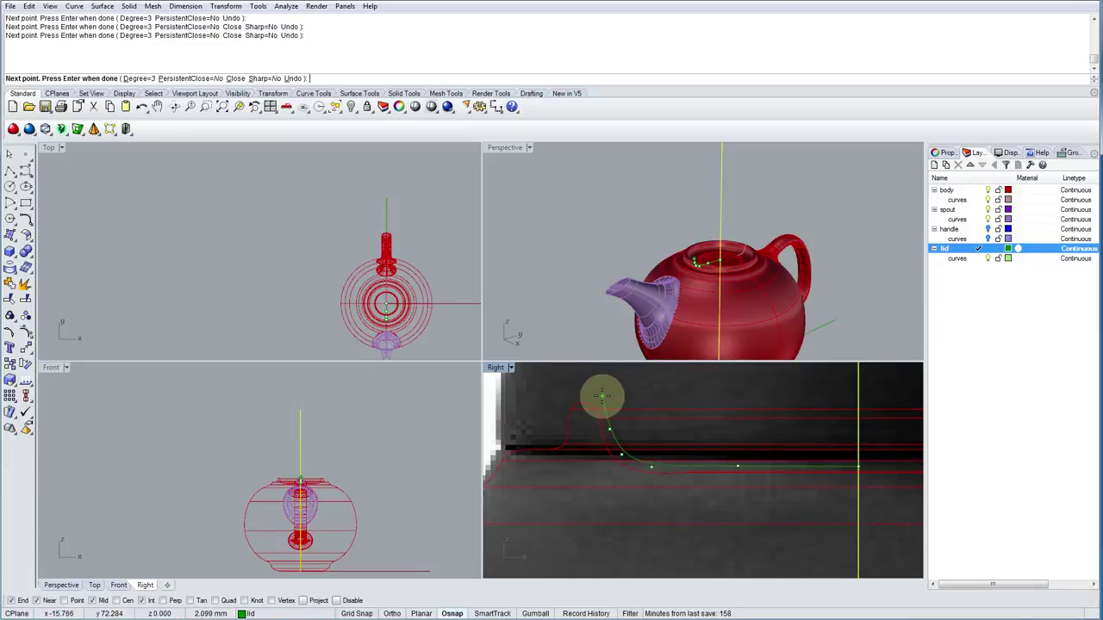
# Carry the lid profile over the body's raised rim with a small clearance and out to the lid's lower outer edge.
pyautogui.click(602, 396)
pyautogui.click(584, 390)
pyautogui.click(559, 393)
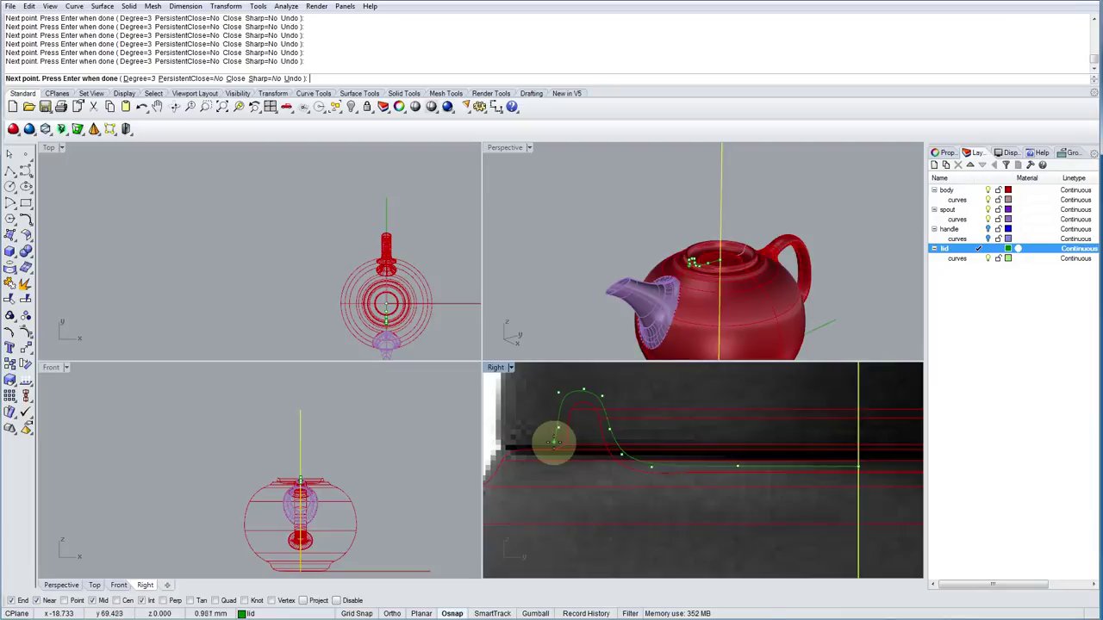
pyautogui.click(554, 442)
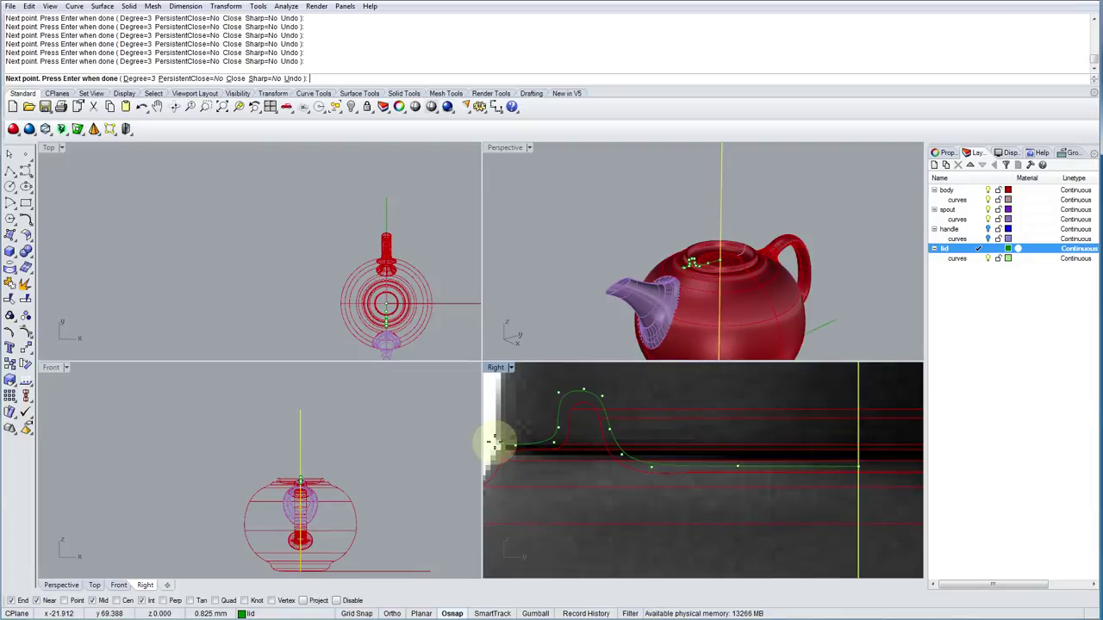
# Trace the lid's outer side and flat top from the reference image and finish the profile on the centre line at about 79.6 mm height.
pyautogui.scroll(-5, 511, 461)
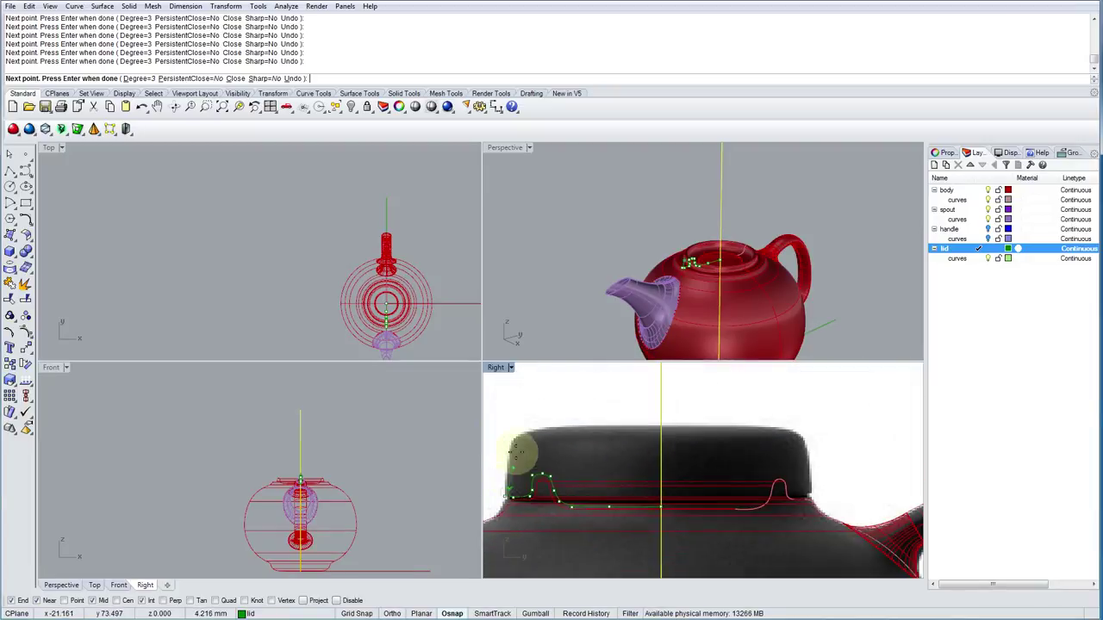
pyautogui.click(512, 428)
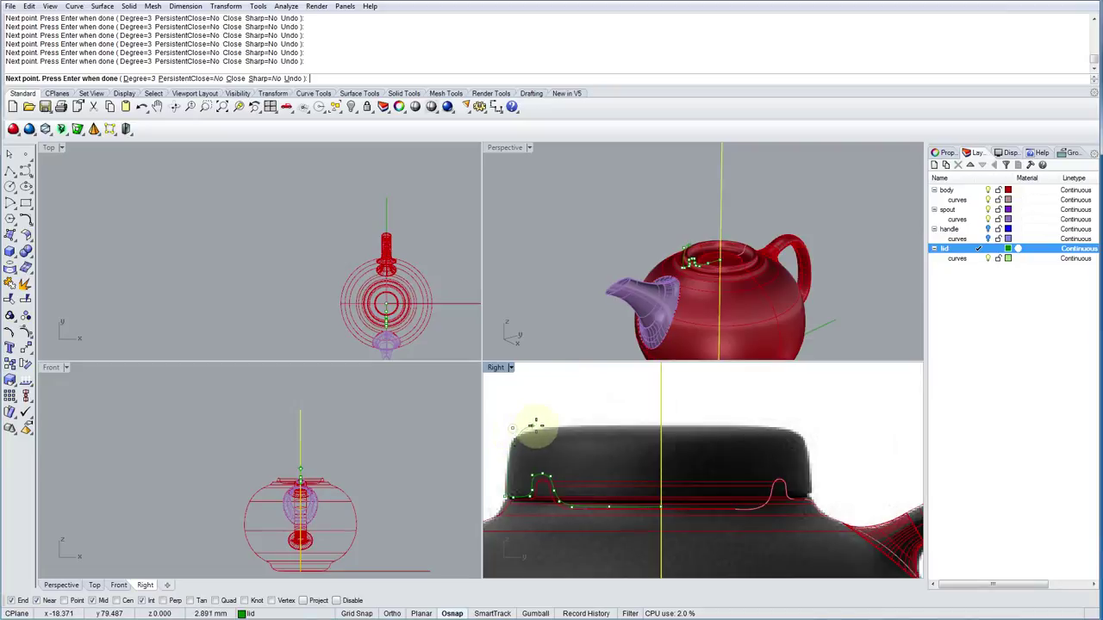
pyautogui.click(549, 425)
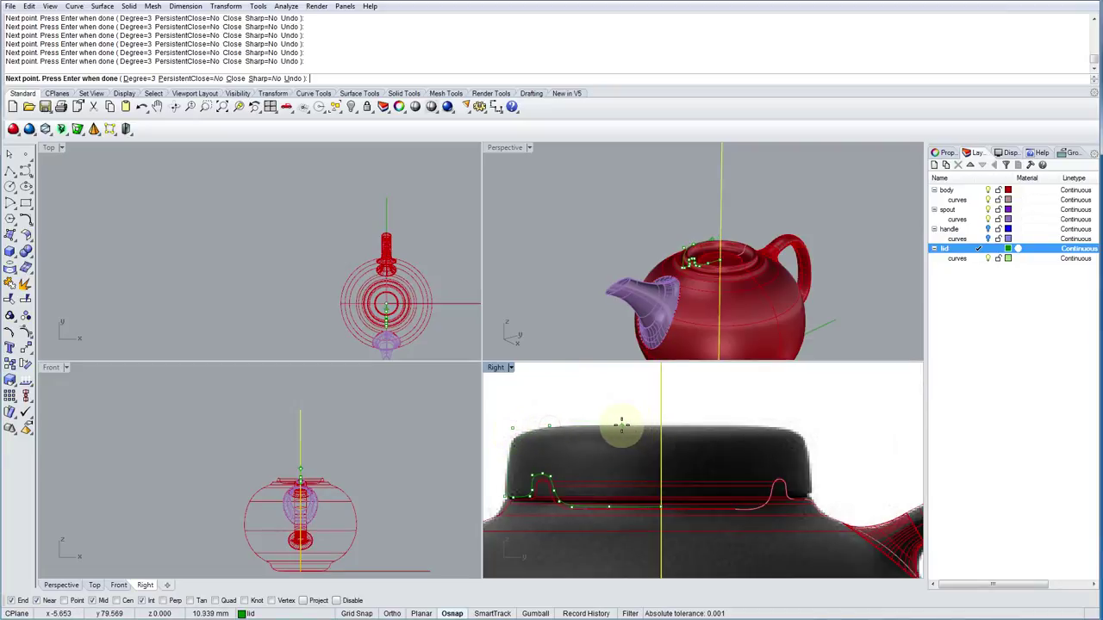
pyautogui.scroll(3, 636, 423)
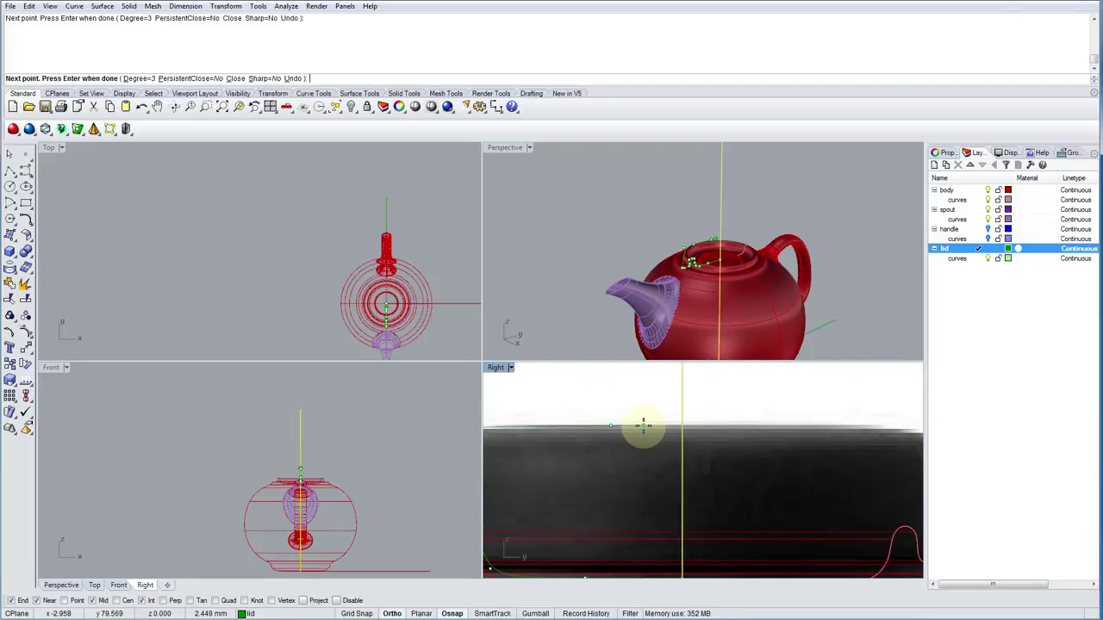
pyautogui.click(643, 423)
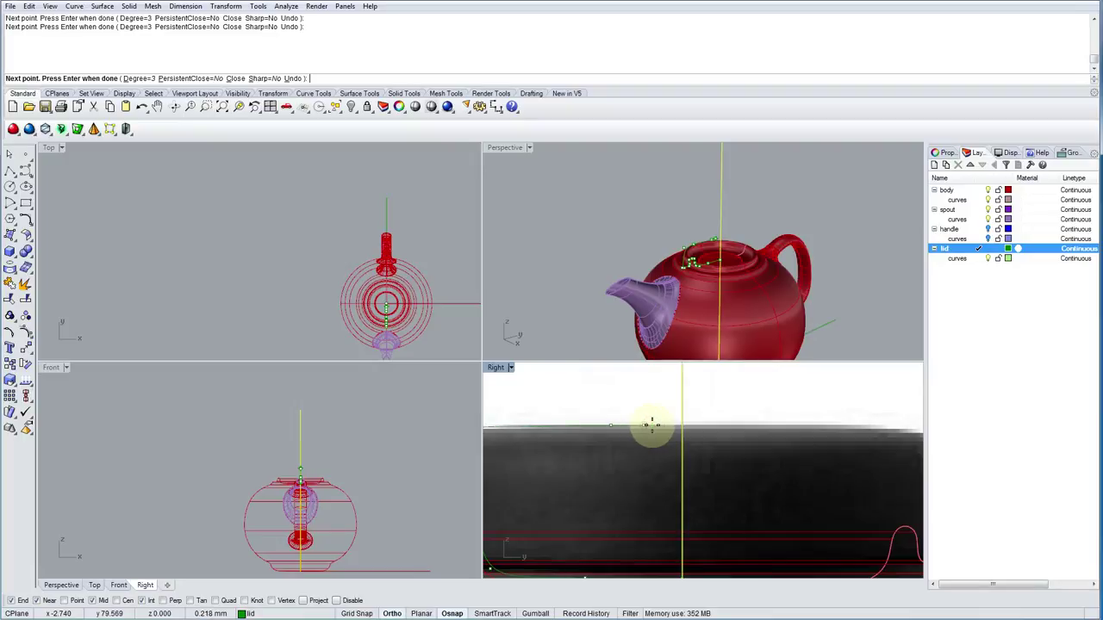
pyautogui.click(666, 424)
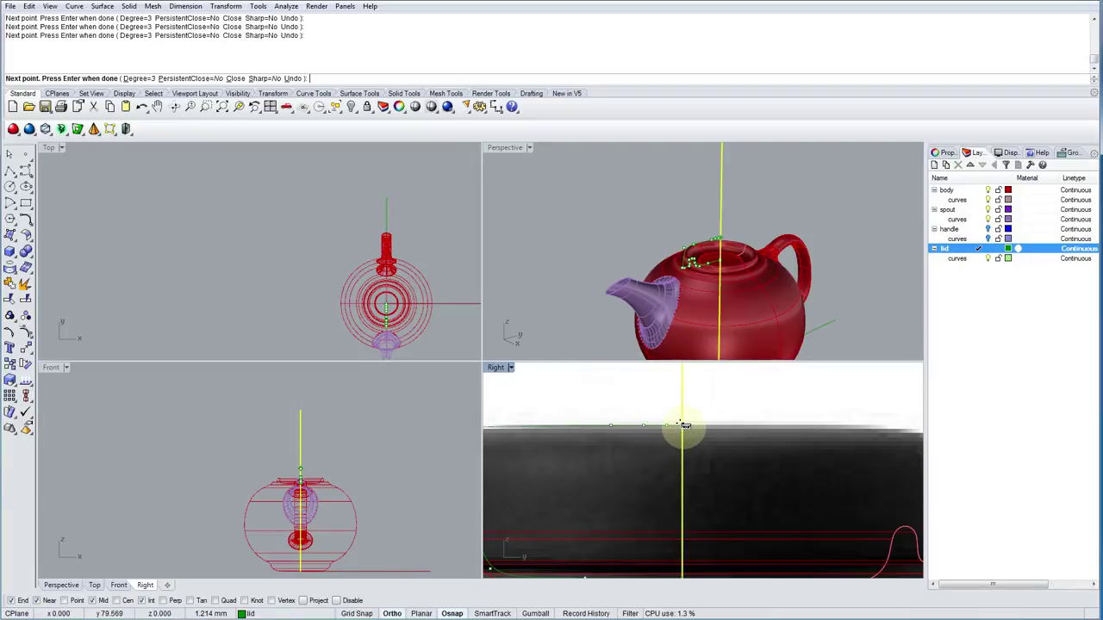
pyautogui.click(681, 423)
pyautogui.press('Return')
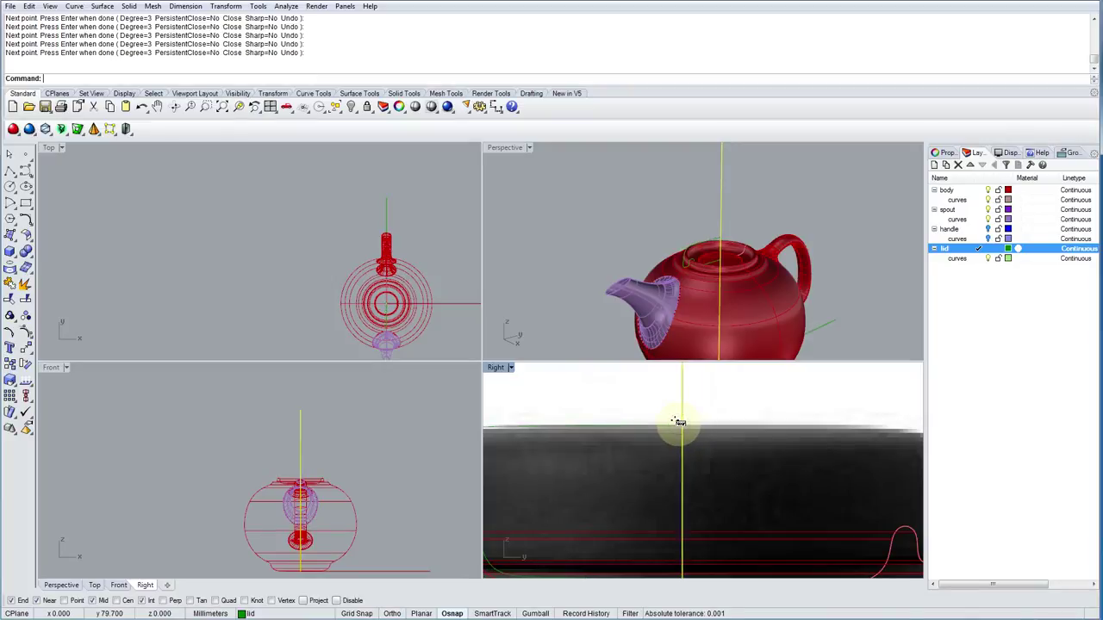
# Select the lid profile curve and inspect its ends and its clearance to the body's rim from several angles.
pyautogui.scroll(-3, 687, 453)
pyautogui.scroll(-2, 687, 452)
pyautogui.click(637, 443)
pyautogui.scroll(2, 683, 441)
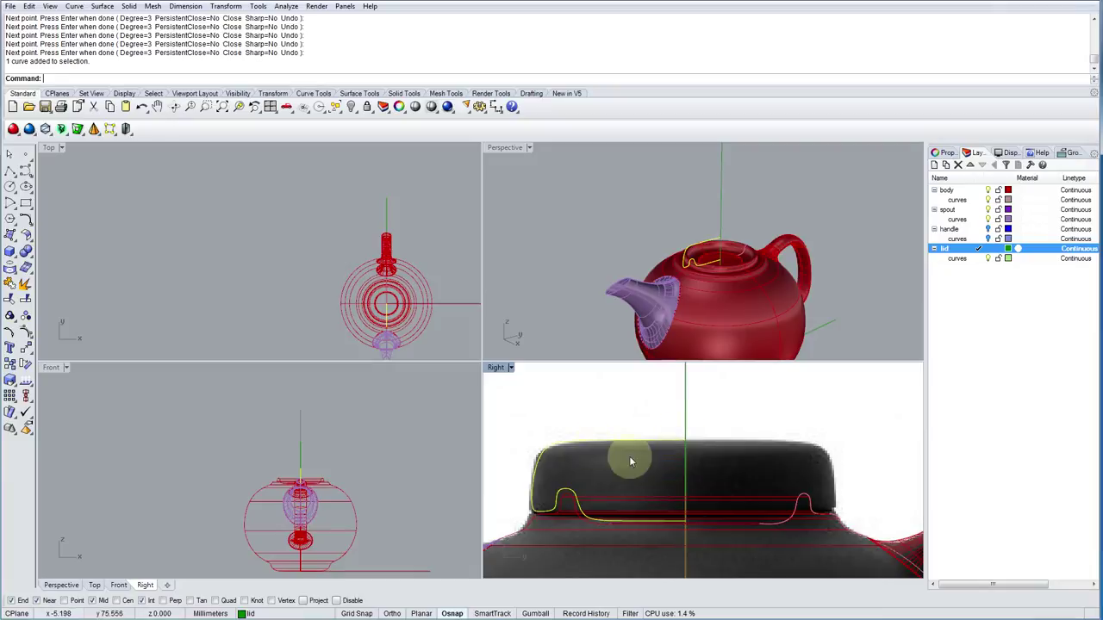
pyautogui.moveTo(655, 312); pyautogui.dragTo(689, 255, button='right')
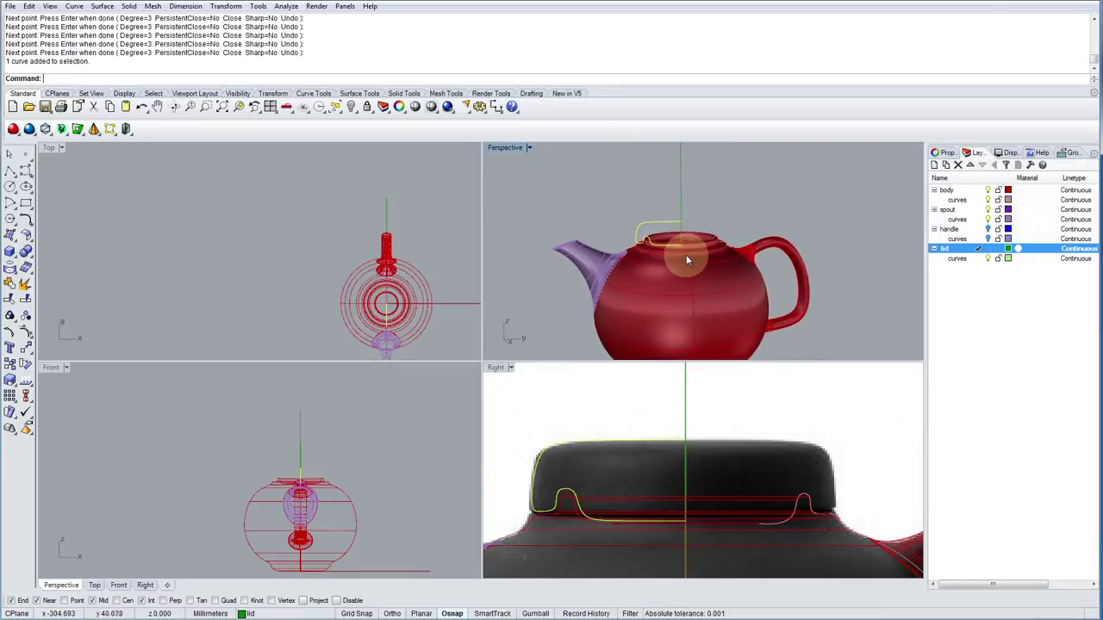
pyautogui.scroll(3, 686, 254)
pyautogui.scroll(5, 685, 246)
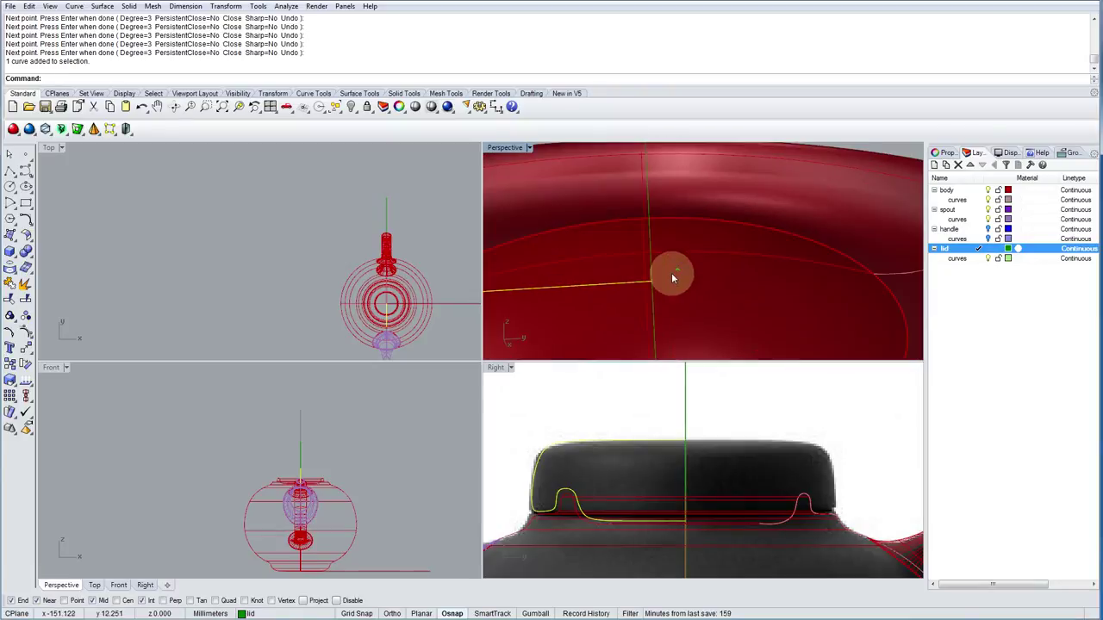
pyautogui.scroll(-6, 649, 289)
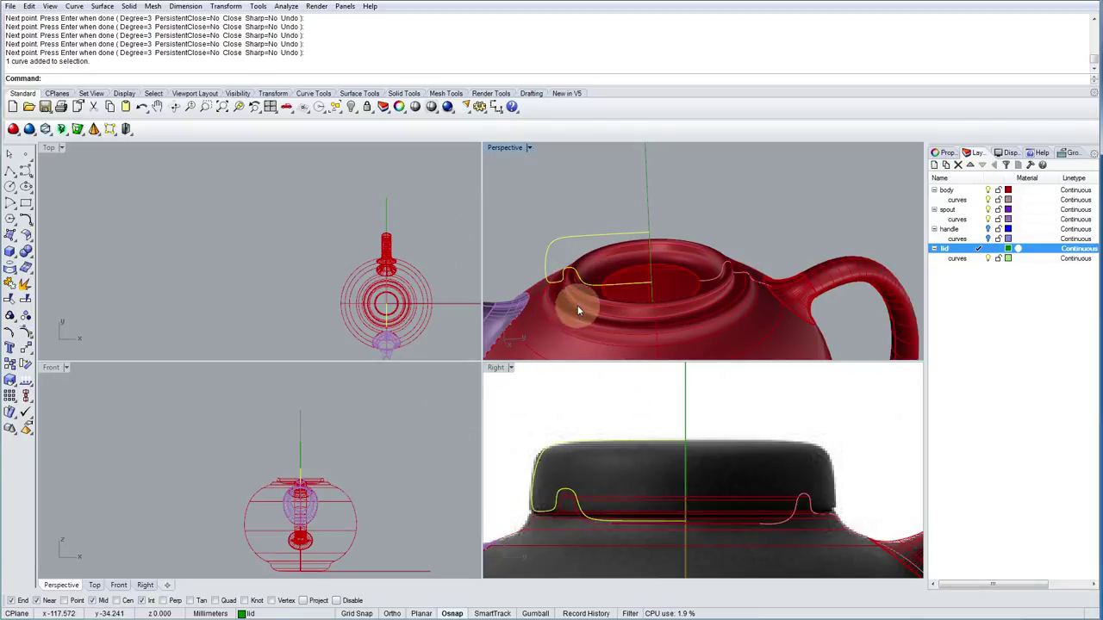
pyautogui.moveTo(554, 284); pyautogui.dragTo(714, 226, button='right')
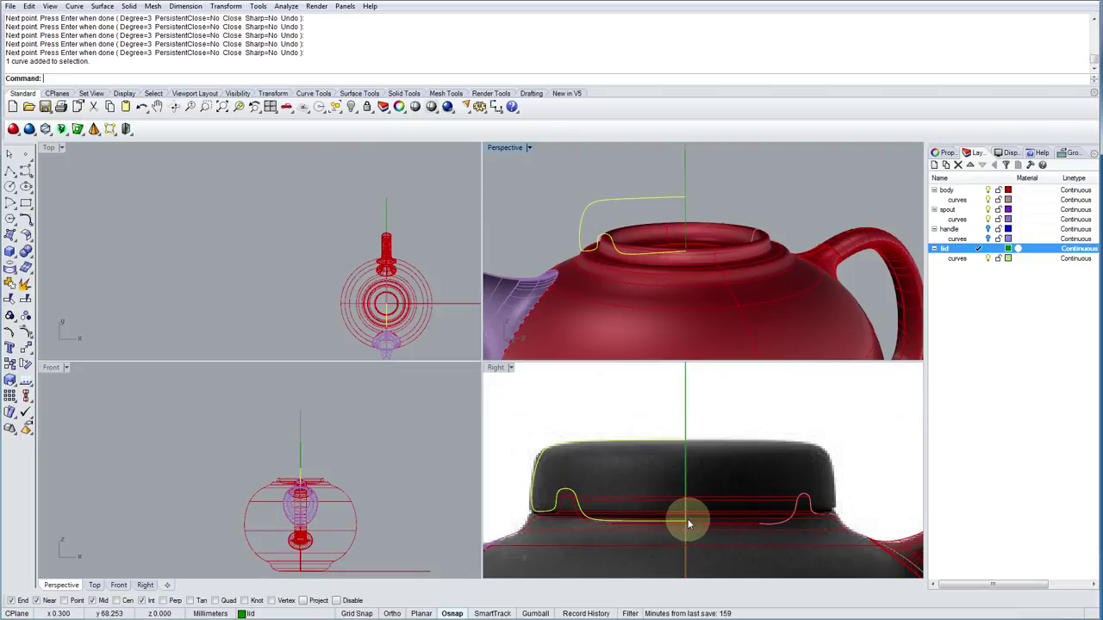
pyautogui.scroll(2, 595, 207)
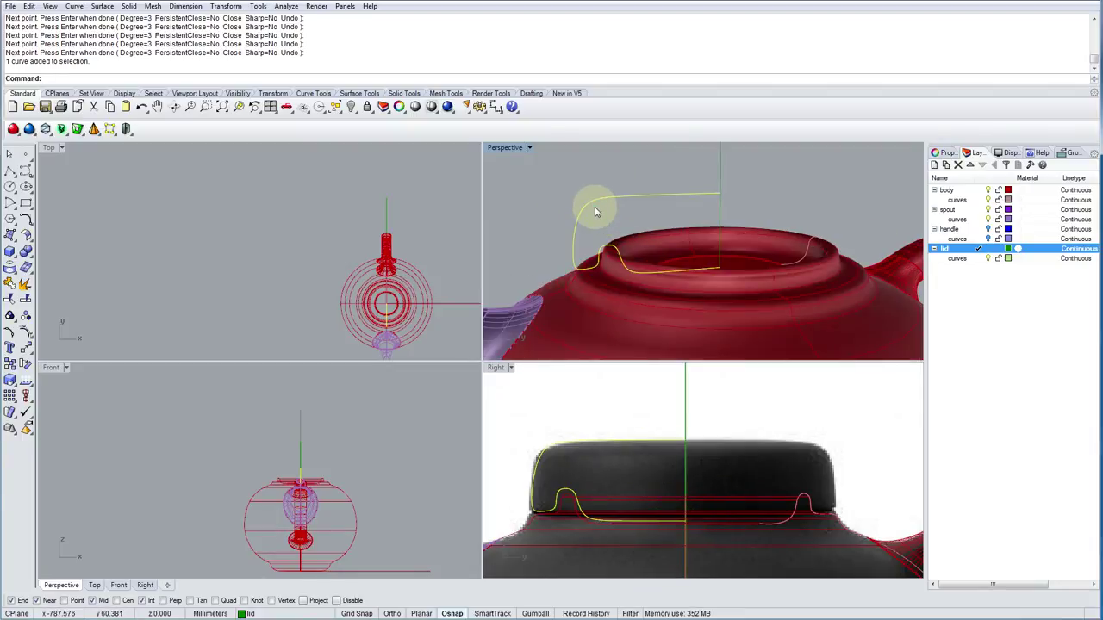
# Show the lid profile's control points and move the upper outer corner point slightly outward and down to follow the reference image's rounded edge.
pyautogui.scroll(2, 595, 206)
pyautogui.scroll(2, 552, 455)
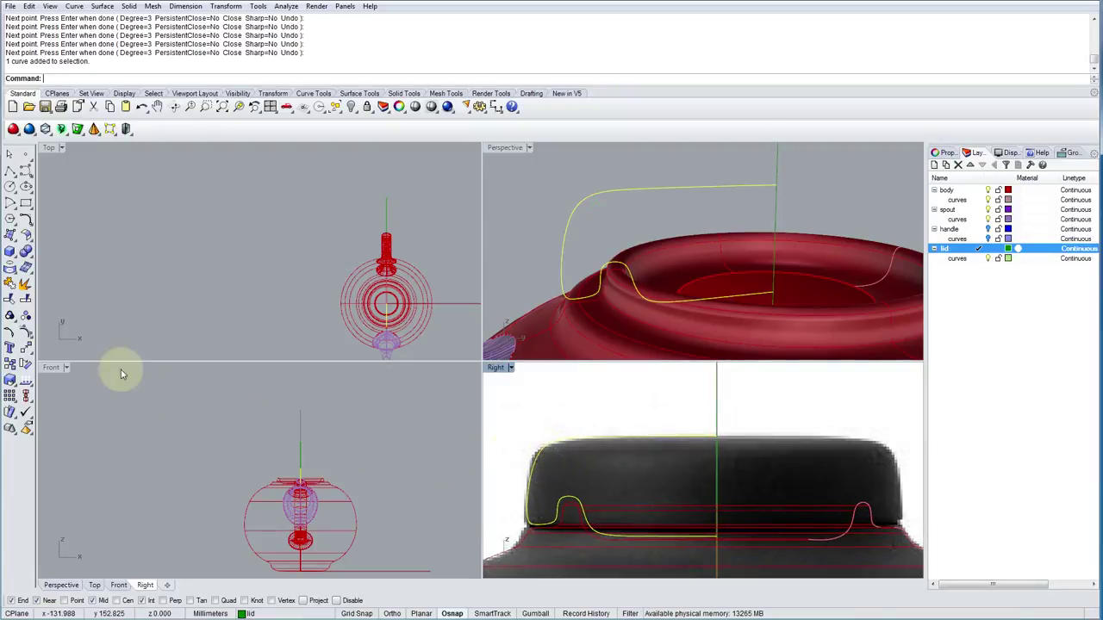
pyautogui.click(9, 315)
pyautogui.scroll(1, 556, 459)
pyautogui.moveTo(561, 460); pyautogui.dragTo(676, 459, button='right')
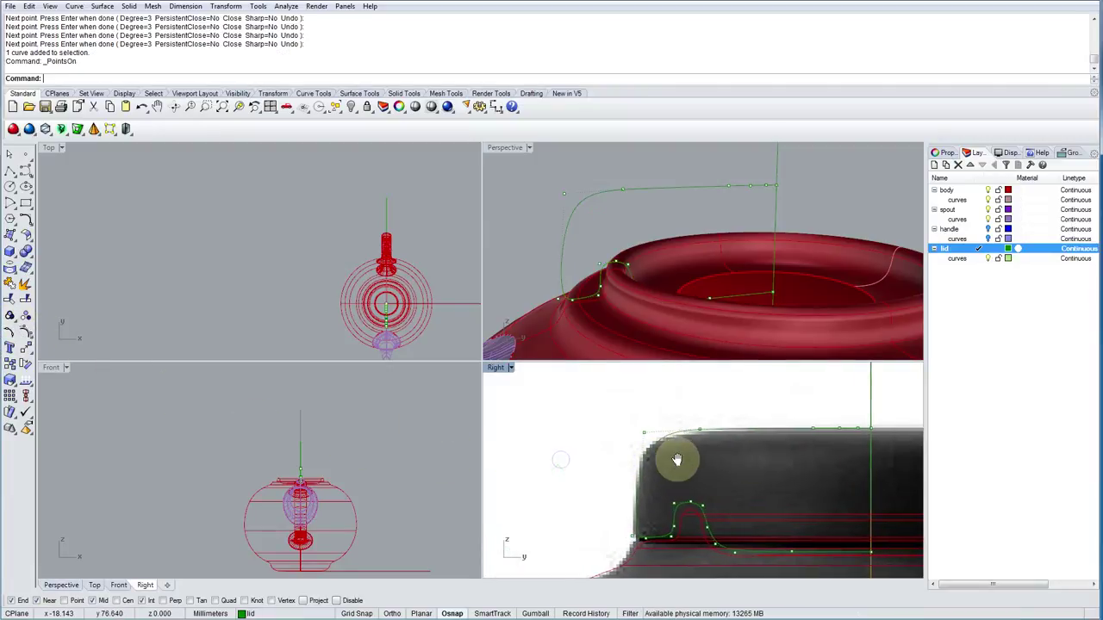
pyautogui.click(644, 432)
pyautogui.moveTo(644, 432); pyautogui.dragTo(637, 441)
pyautogui.press('Escape')
pyautogui.scroll(1, 657, 515)
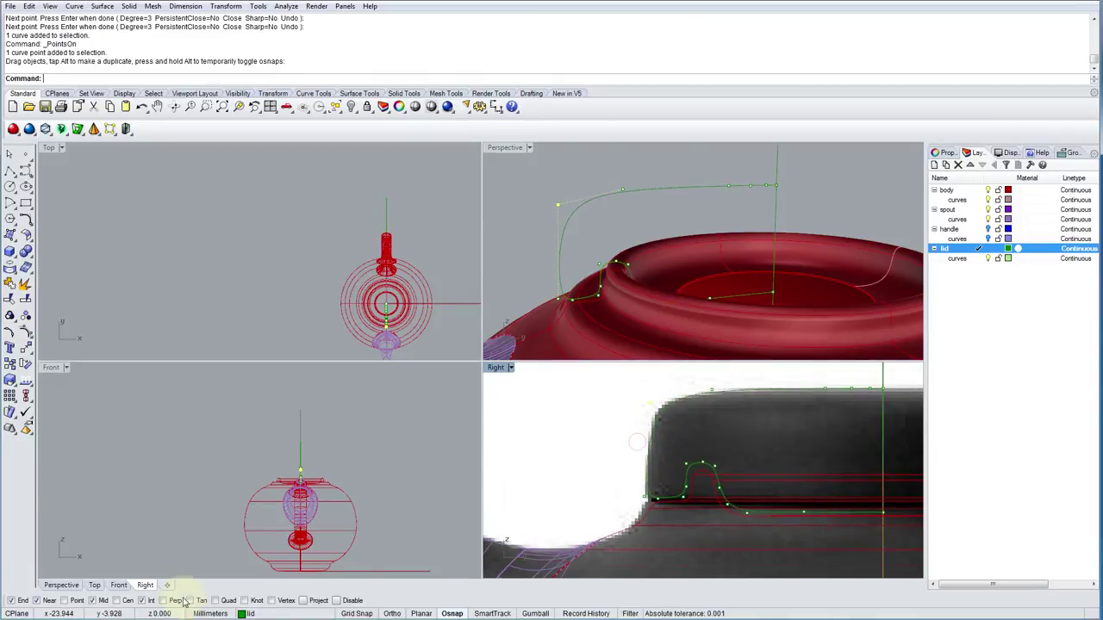
pyautogui.moveTo(636, 494); pyautogui.dragTo(645, 528, button='right')
pyautogui.scroll(3, 638, 491)
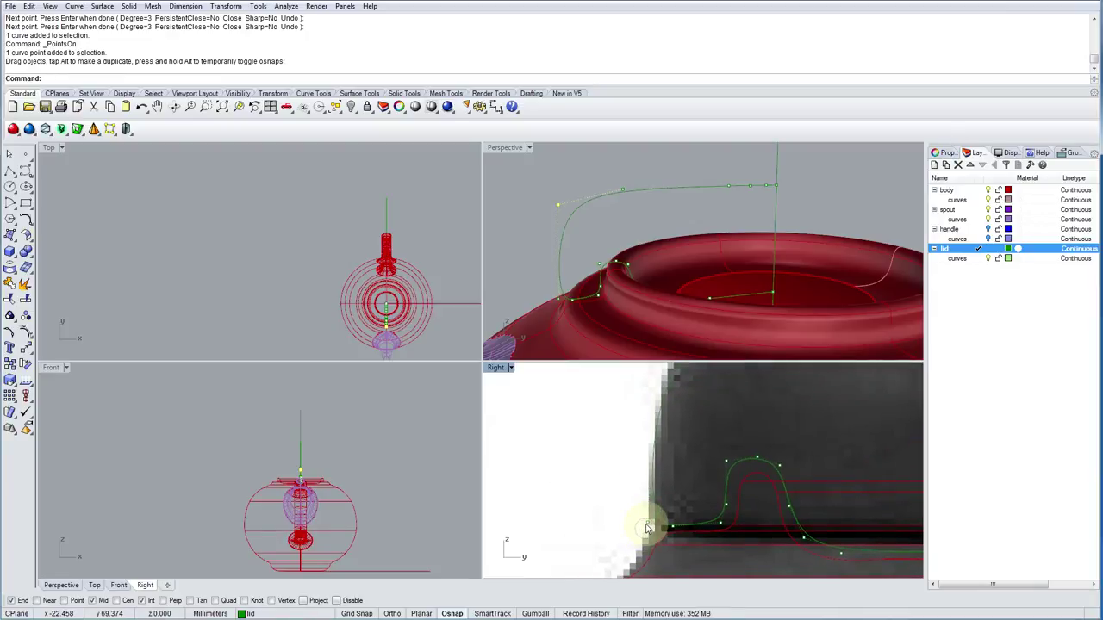
pyautogui.scroll(-2, 739, 505)
pyautogui.scroll(-2, 739, 505)
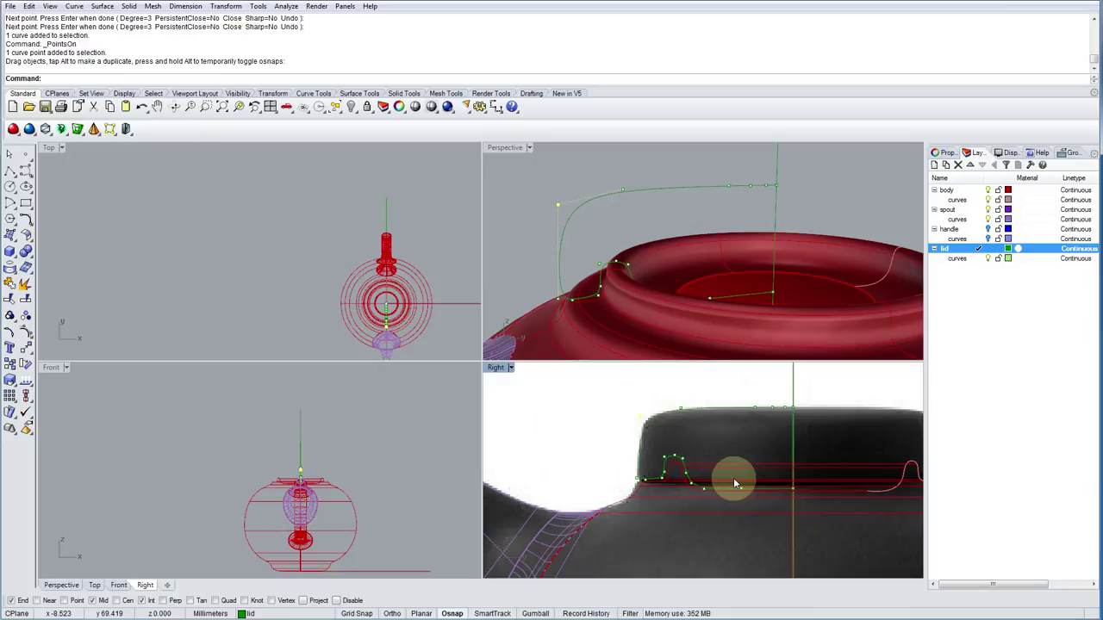
# Revolve the lid profile curve a full circle about the vertical centre line between its two ends.
pyautogui.click(653, 469)
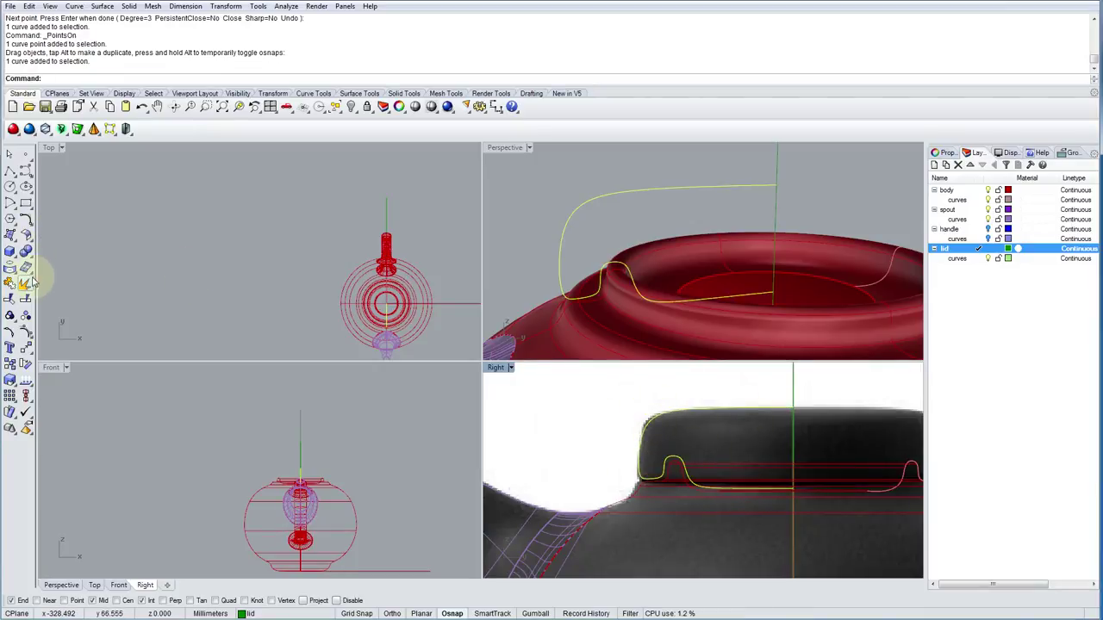
pyautogui.click(11, 237)
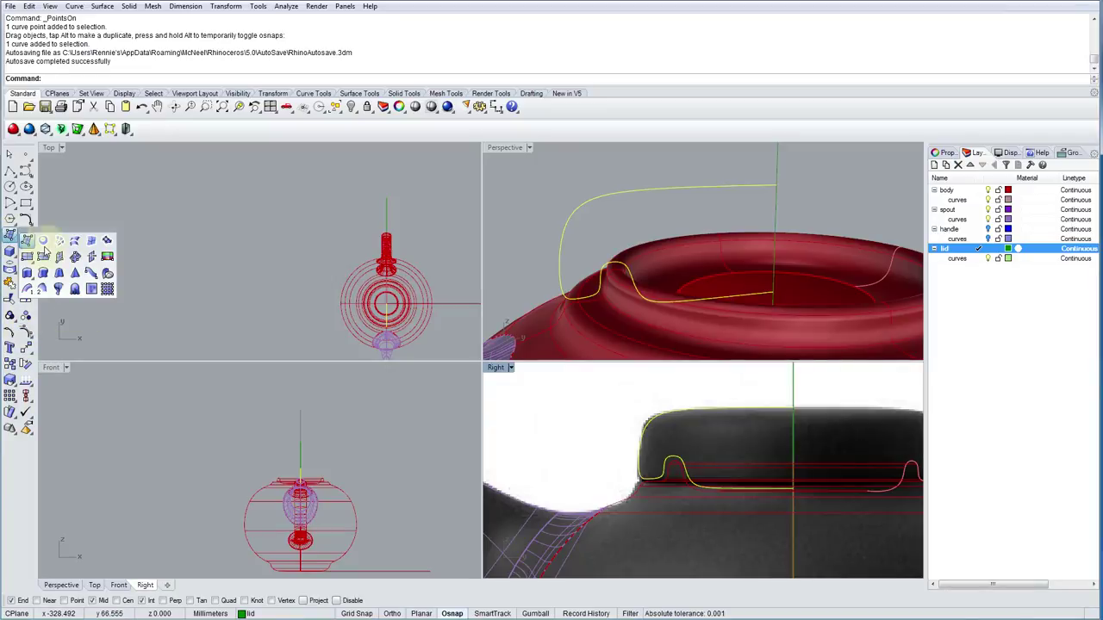
pyautogui.click(59, 290)
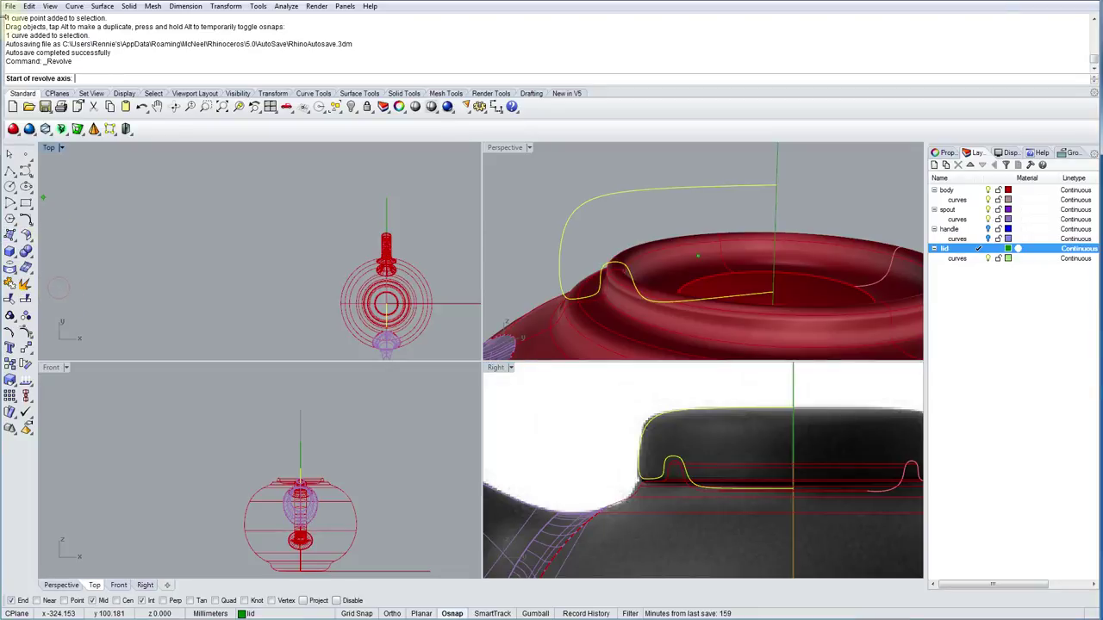
pyautogui.click(780, 293)
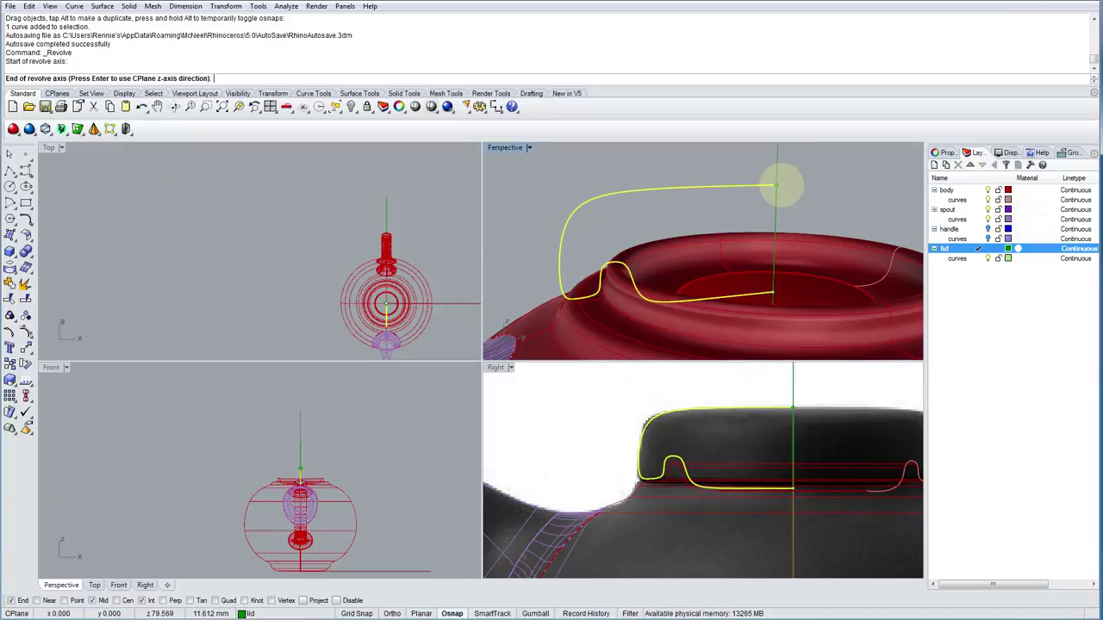
pyautogui.click(780, 185)
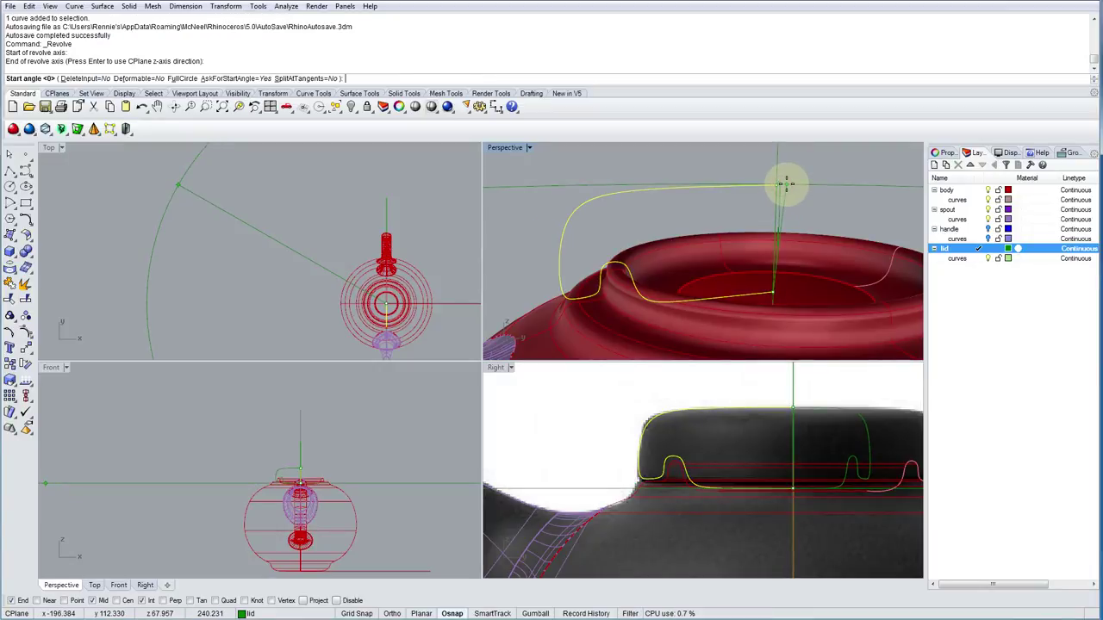
pyautogui.click(784, 184)
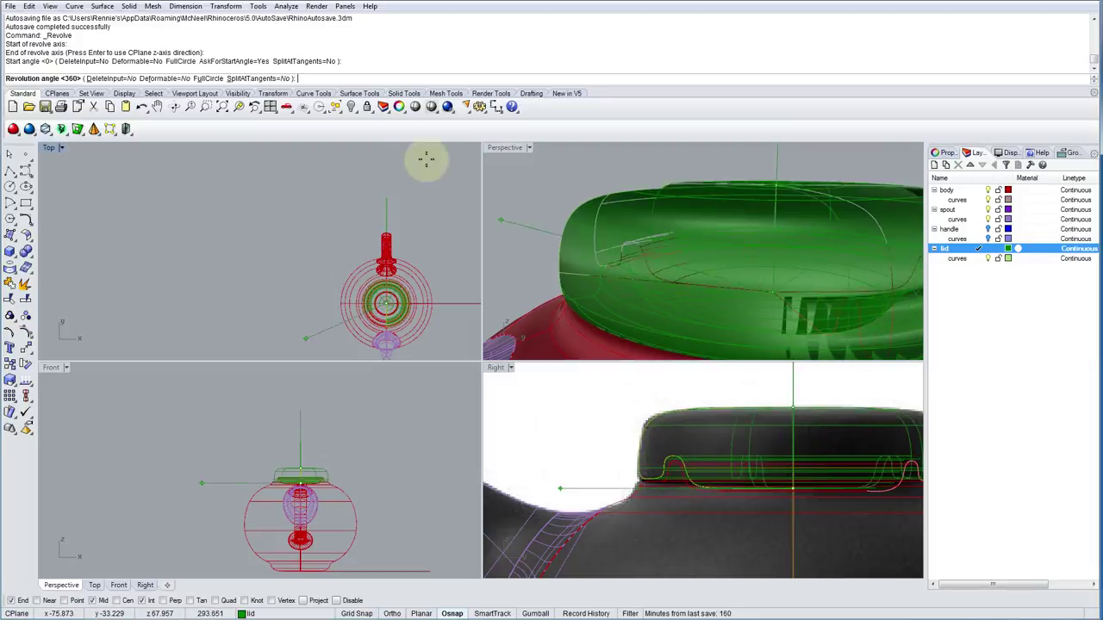
pyautogui.click(207, 79)
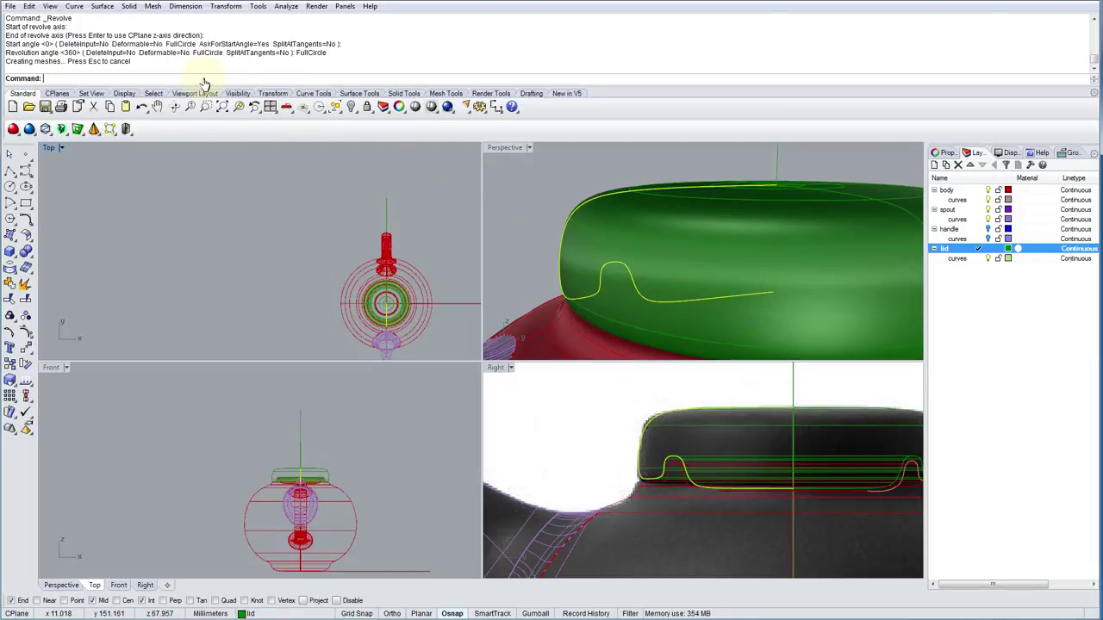
# Apply an environment map to the lid surface and examine the reflections across its top and rounded edge.
pyautogui.scroll(-5, 649, 214)
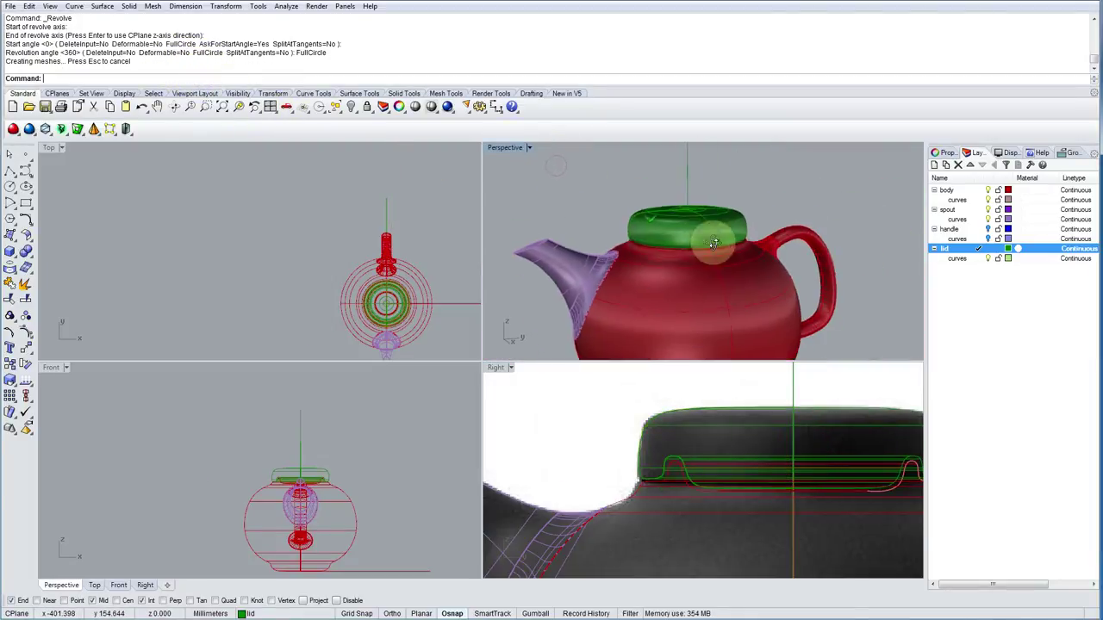
pyautogui.moveTo(716, 242); pyautogui.dragTo(739, 296, button='right')
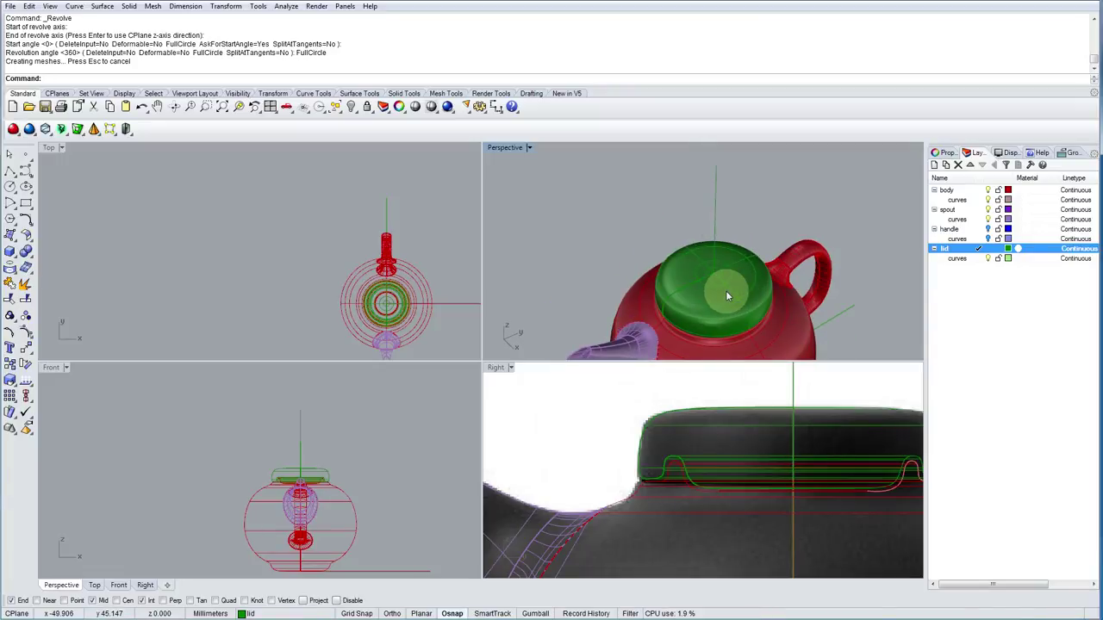
pyautogui.click(707, 291)
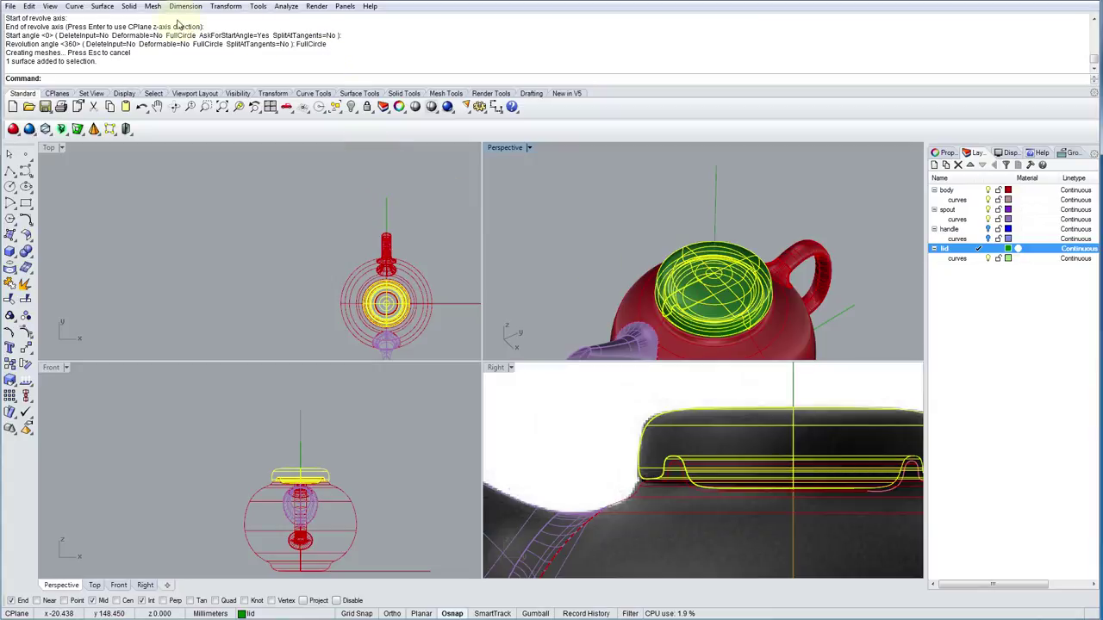
pyautogui.click(298, 7)
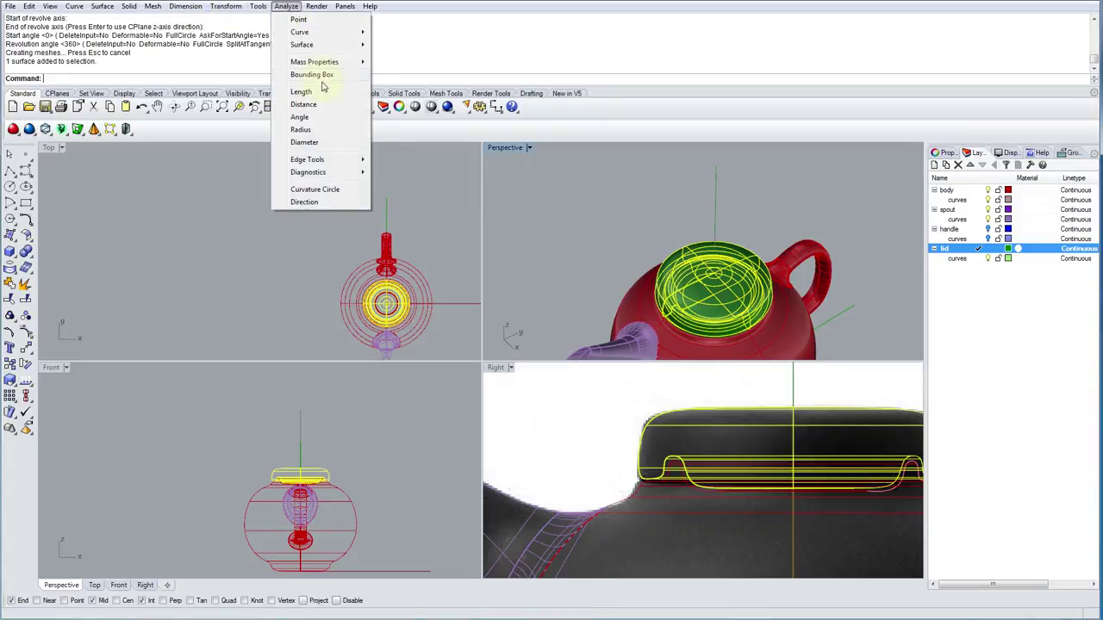
pyautogui.moveTo(322, 50)
pyautogui.click(416, 69)
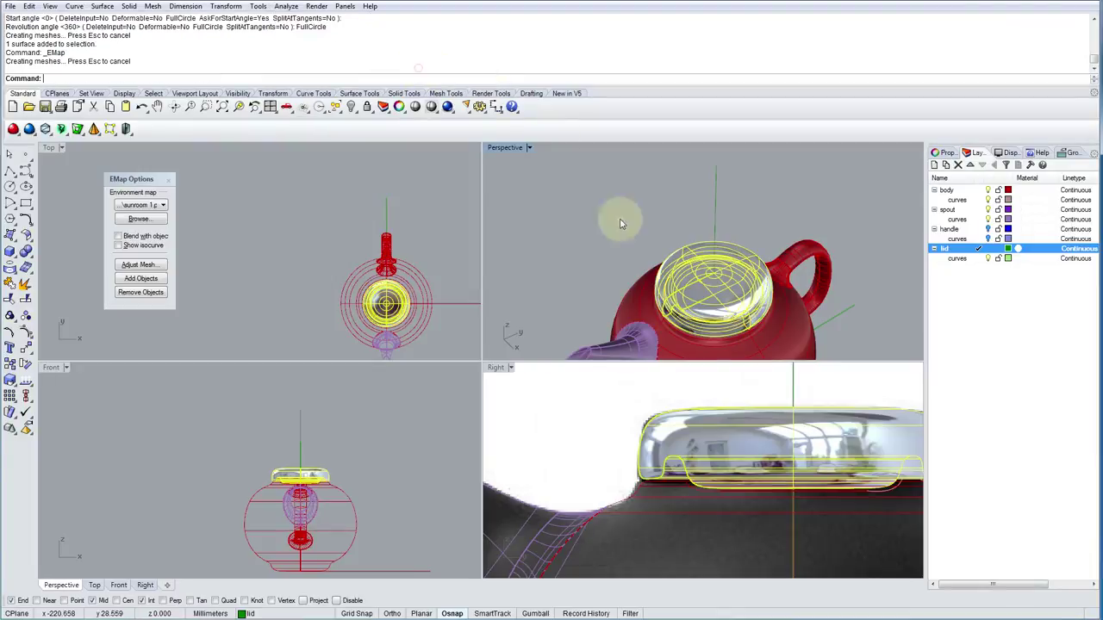
pyautogui.scroll(5, 711, 288)
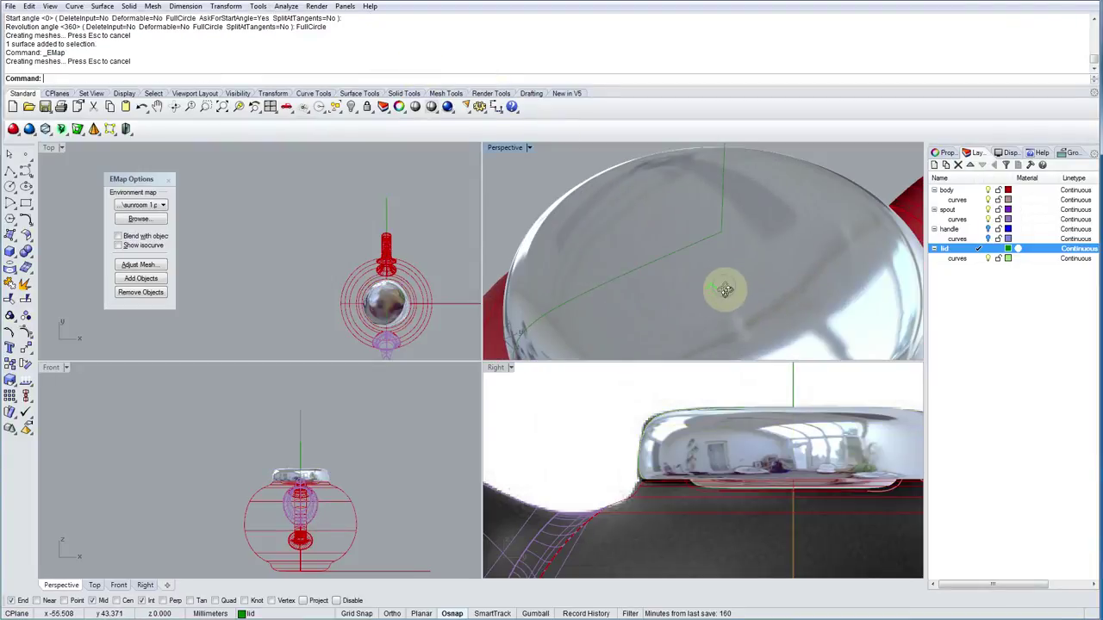
pyautogui.scroll(-2, 738, 311)
pyautogui.moveTo(738, 312); pyautogui.dragTo(819, 289, button='right')
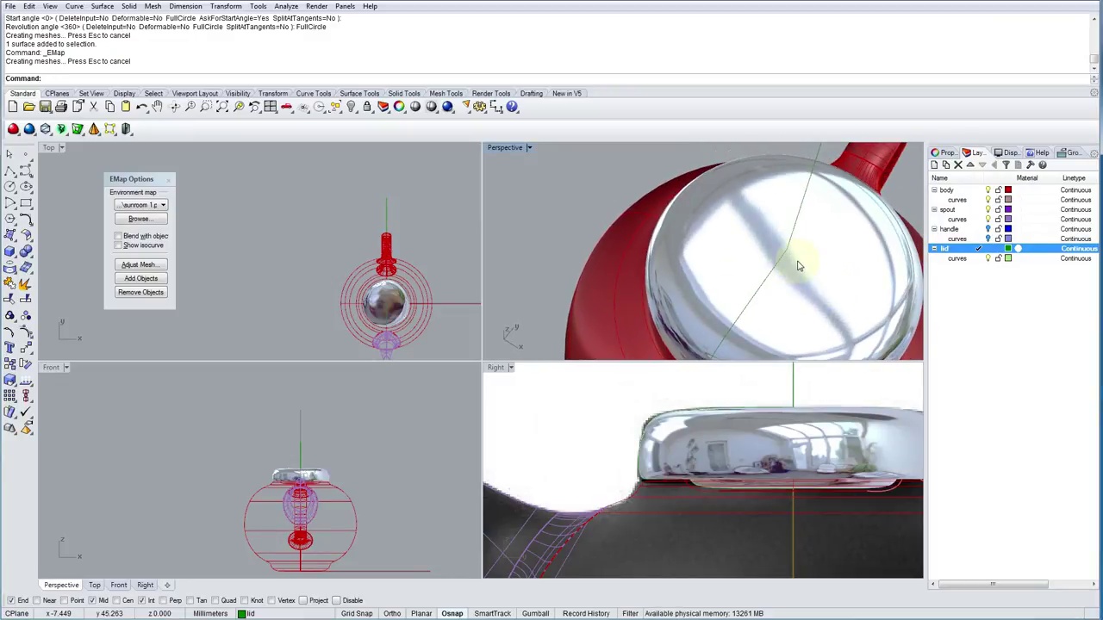
# Delete the revolved lid surface, leaving its profile curve.
pyautogui.click(817, 266)
pyautogui.press('Delete')
pyautogui.moveTo(822, 275); pyautogui.dragTo(701, 244, button='right')
# Show the lid profile's control points, raise its upper end point slightly along the centre line, and turn on the Near snap.
pyautogui.click(696, 203)
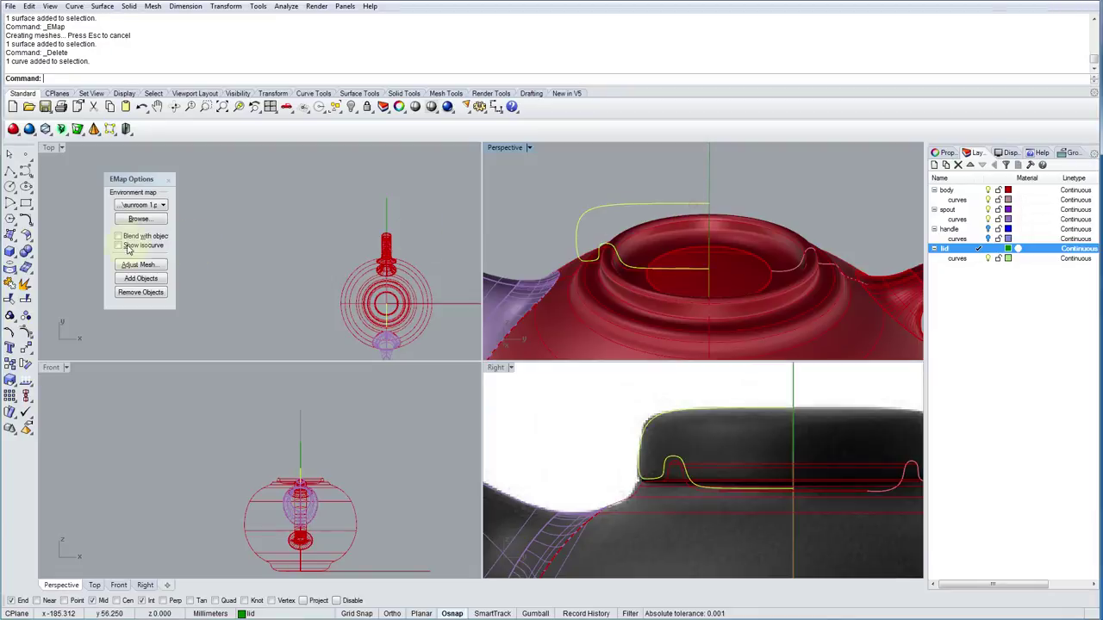
pyautogui.click(9, 316)
pyautogui.scroll(3, 758, 387)
pyautogui.moveTo(808, 414); pyautogui.dragTo(778, 447, button='right')
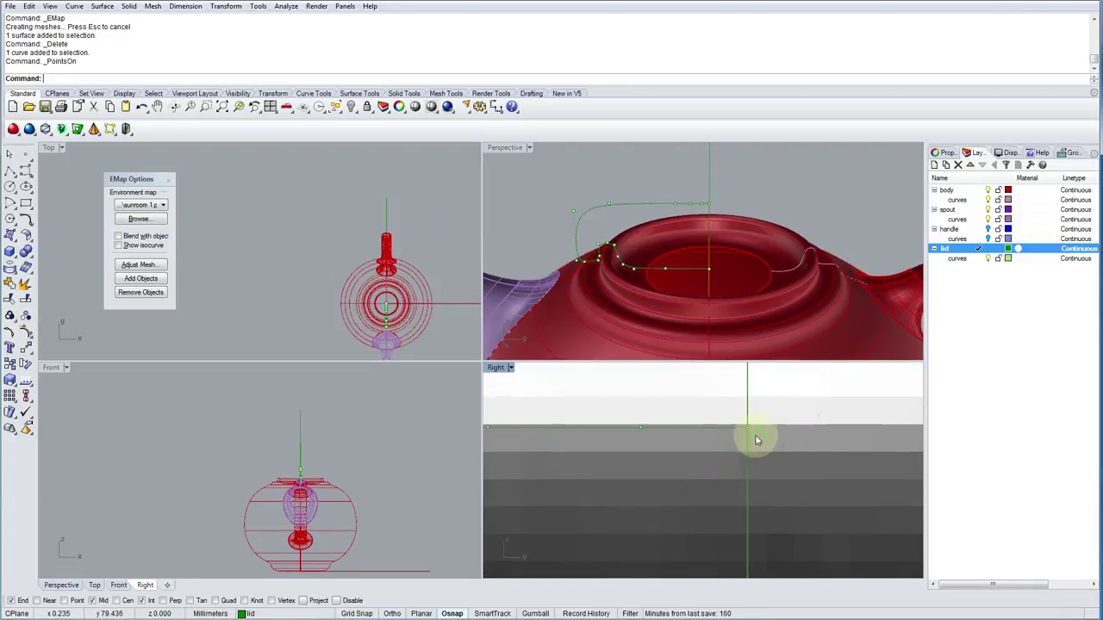
pyautogui.click(747, 433)
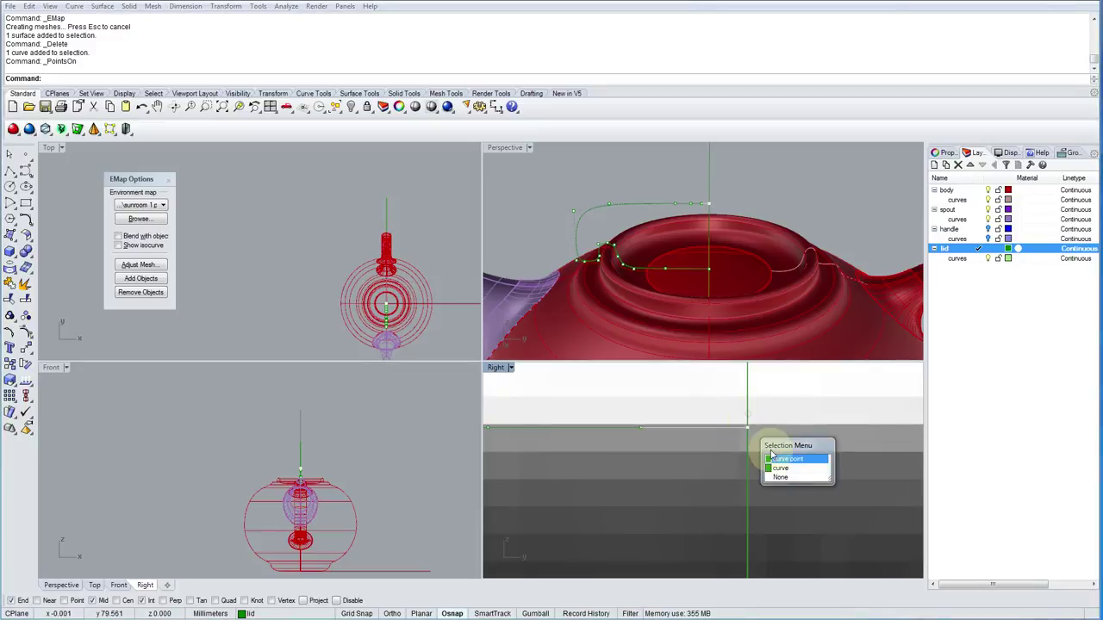
pyautogui.press('Return')
pyautogui.moveTo(747, 433)
pyautogui.mouseDown()
pyautogui.moveTo(745, 399)
pyautogui.moveTo(747, 436)
pyautogui.moveTo(746, 402)
pyautogui.moveTo(749, 422)
pyautogui.mouseUp()
pyautogui.click(38, 601)
pyautogui.scroll(2, 749, 415)
pyautogui.scroll(-5, 749, 425)
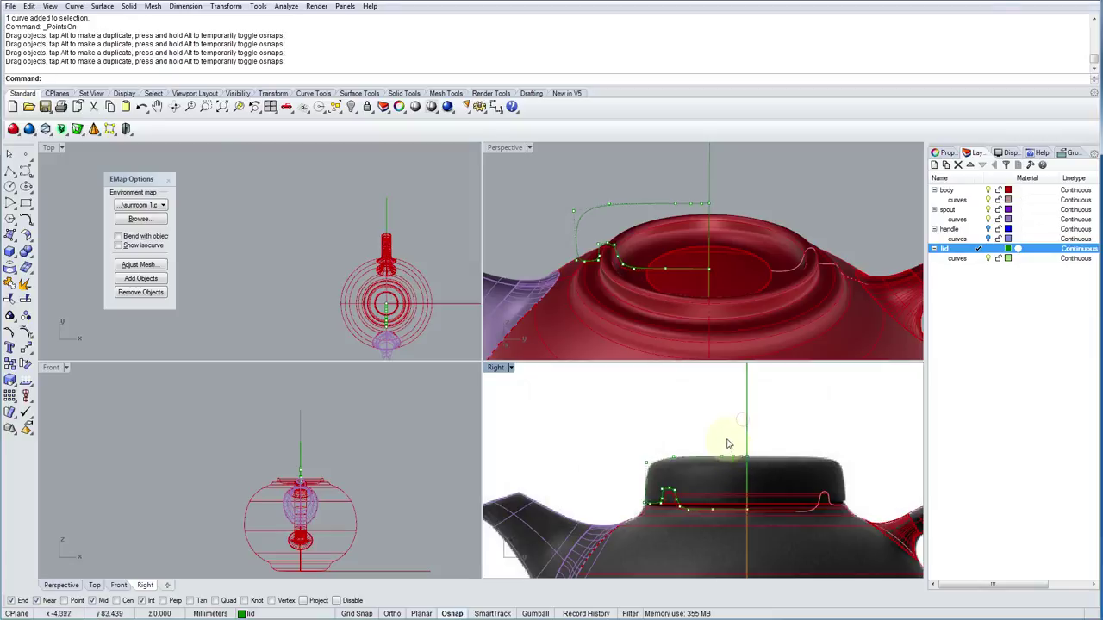
# Hide the control points and revolve the edited lid profile a full circle about the centre line.
pyautogui.scroll(5, 732, 448)
pyautogui.moveTo(688, 245); pyautogui.dragTo(677, 217, button='right')
pyautogui.press('Escape')
pyautogui.click(615, 242)
pyautogui.click(10, 235)
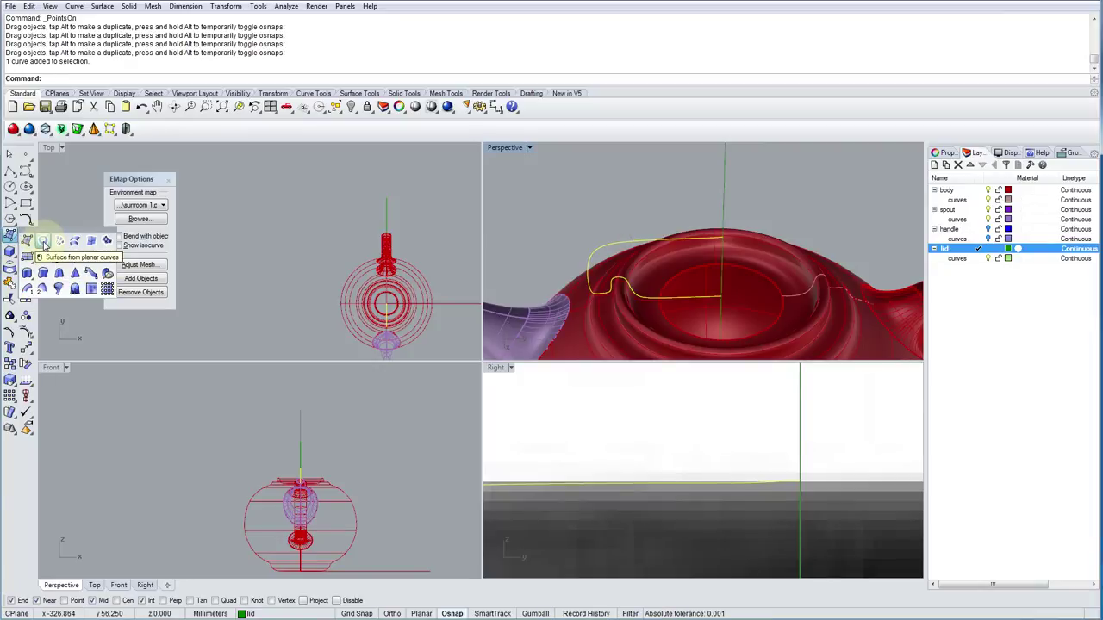
pyautogui.click(58, 288)
pyautogui.click(721, 296)
pyautogui.click(723, 236)
pyautogui.click(182, 79)
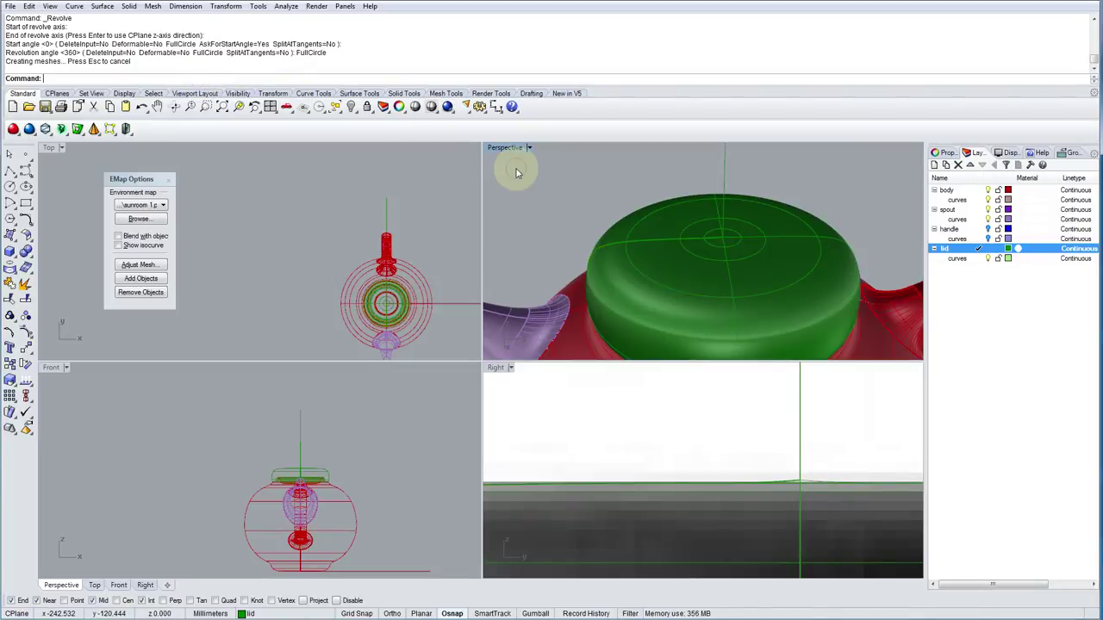
# Restart the environment map on the new lid surface and examine the reflections around the centre of its top.
pyautogui.moveTo(693, 253); pyautogui.dragTo(735, 241, button='right')
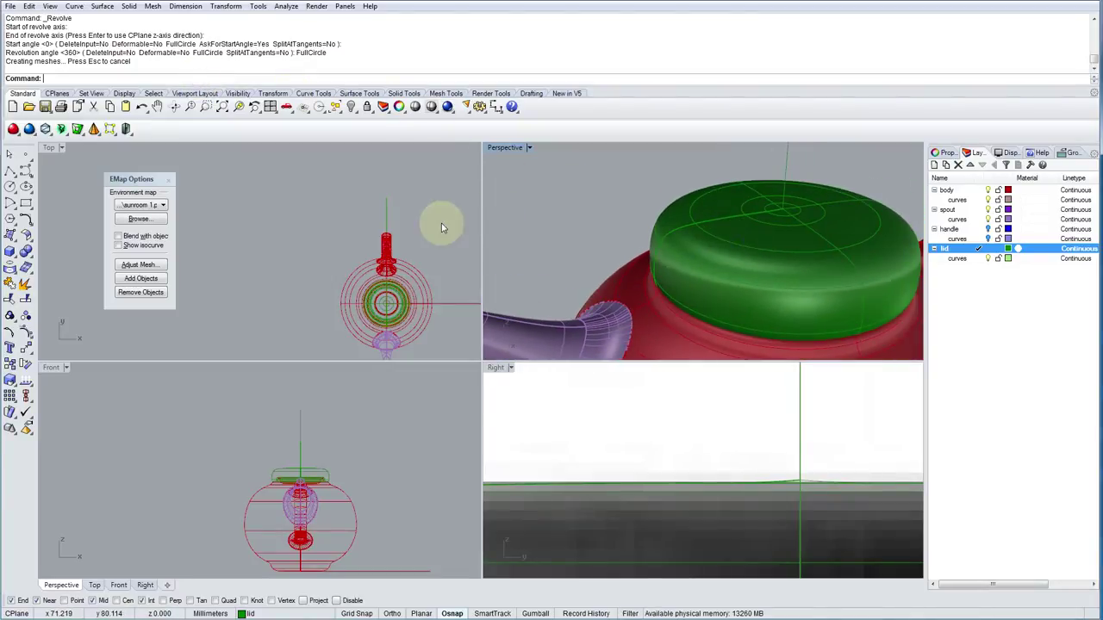
pyautogui.click(762, 248)
pyautogui.click(169, 179)
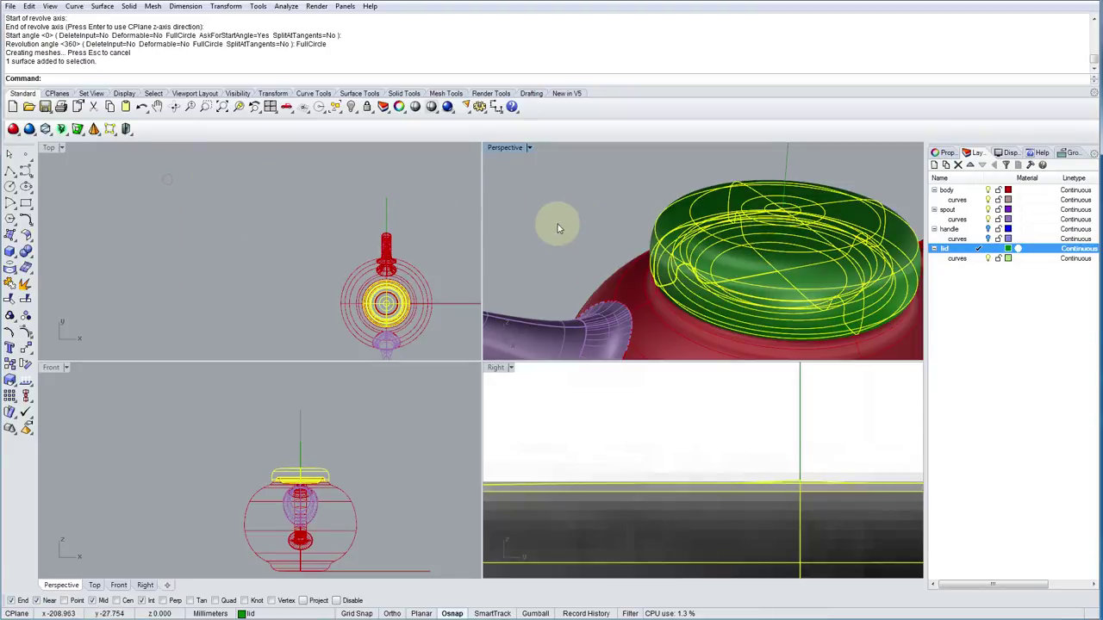
pyautogui.click(646, 193)
pyautogui.click(685, 201)
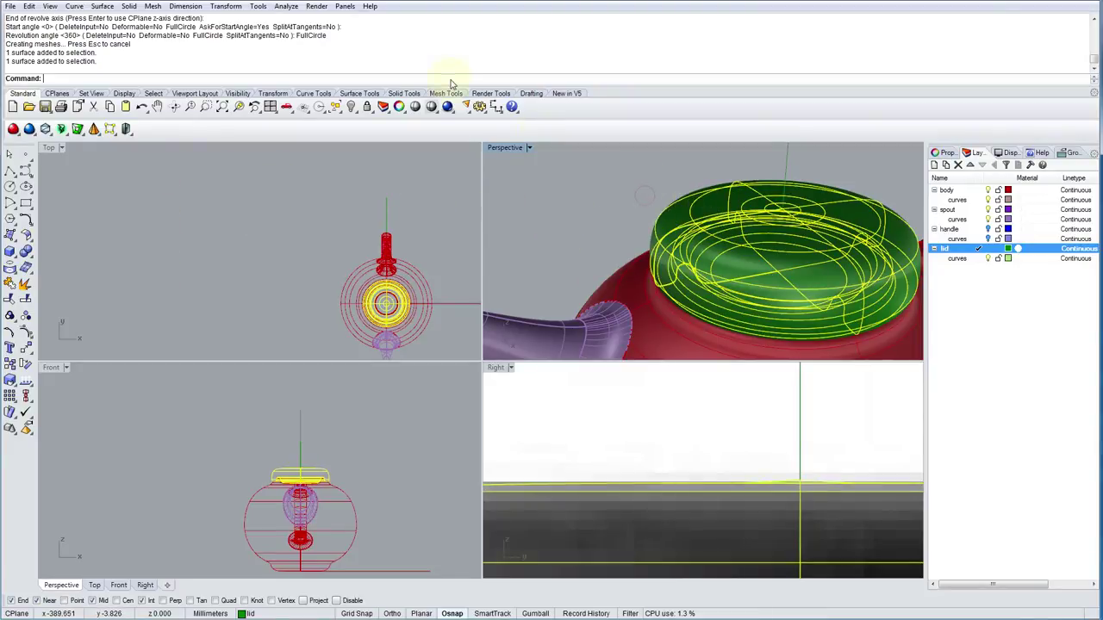
pyautogui.click(288, 7)
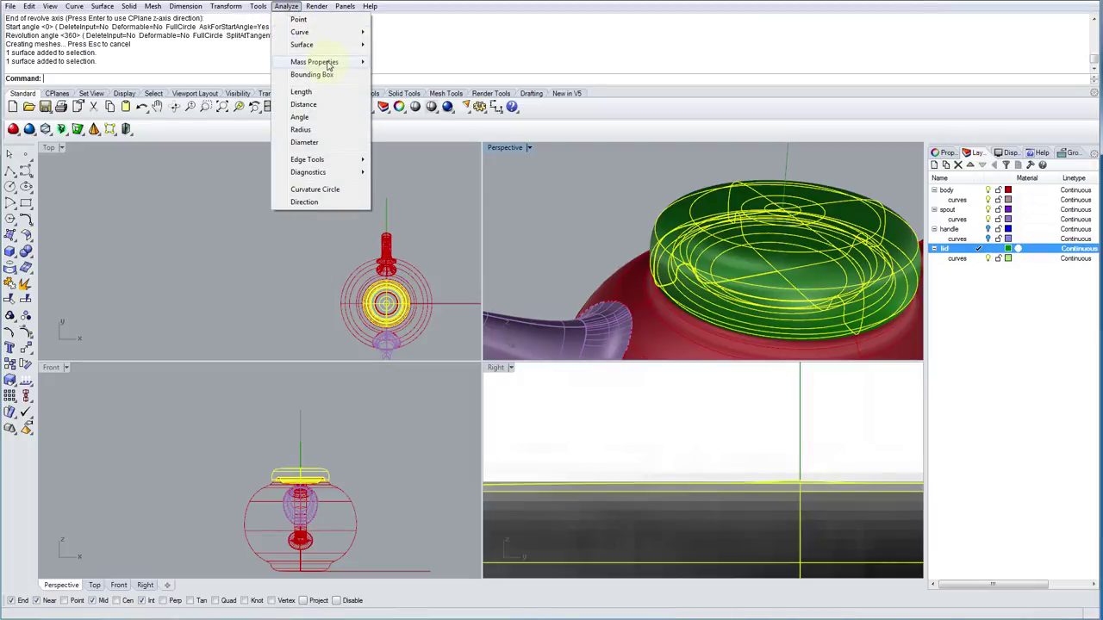
pyautogui.moveTo(327, 40)
pyautogui.click(405, 69)
pyautogui.moveTo(677, 218); pyautogui.dragTo(816, 261, button='right')
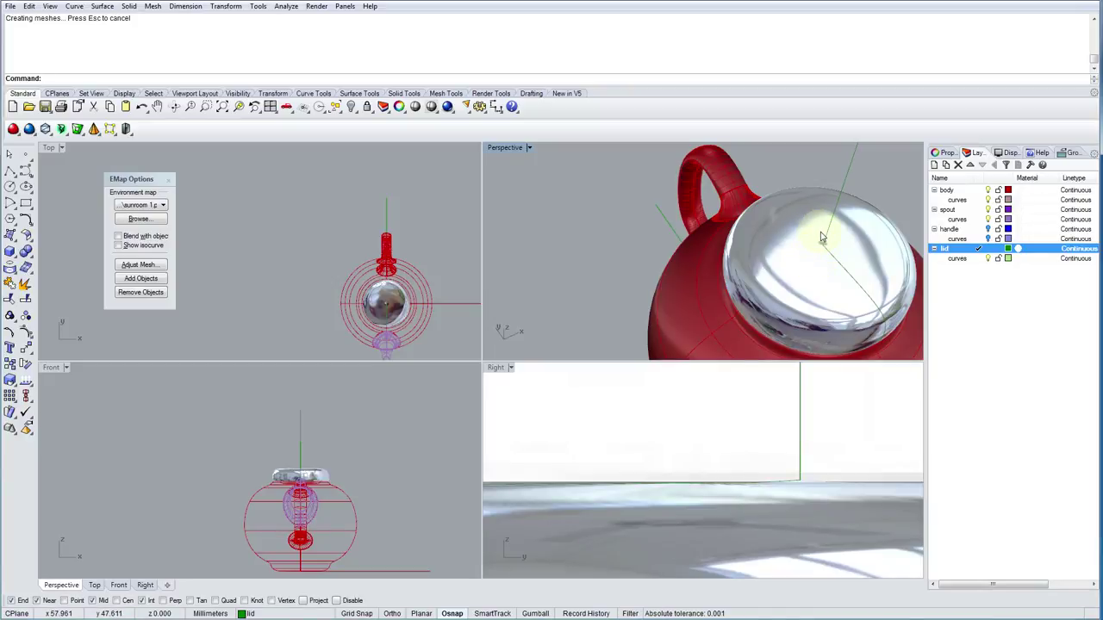
# Undo the second lid revolve, the profile end point edits and the deletion of the first lid surface, and clear the selection.
pyautogui.hotkey('ctrl', 'z')
pyautogui.hotkey('ctrl', 'z')
pyautogui.hotkey('ctrl', 'z')
pyautogui.hotkey('ctrl', 'z')
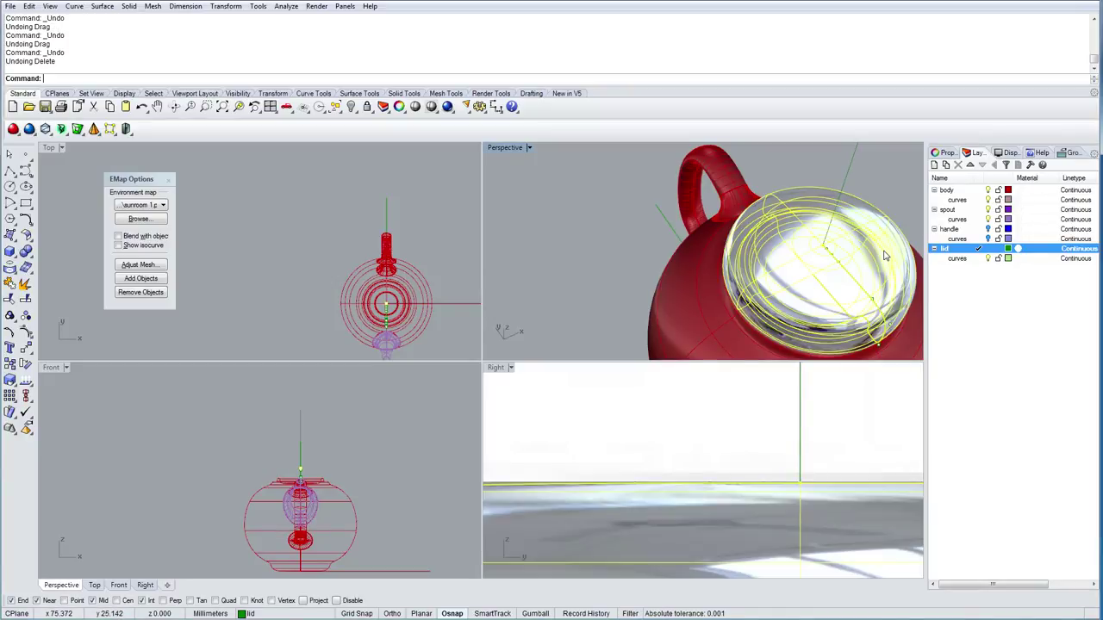
pyautogui.press('Escape')
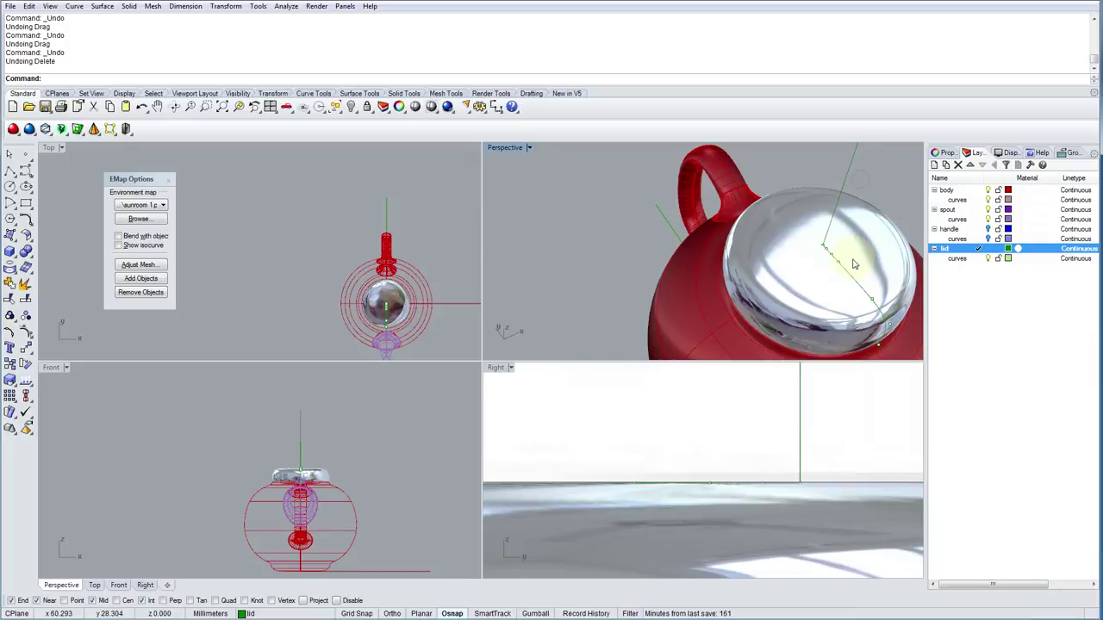
# Select the whole teapot, end the current environment map and restart it on all the selected surfaces.
pyautogui.moveTo(801, 256); pyautogui.dragTo(642, 257, button='right')
pyautogui.scroll(-3, 790, 261)
pyautogui.scroll(-3, 707, 233)
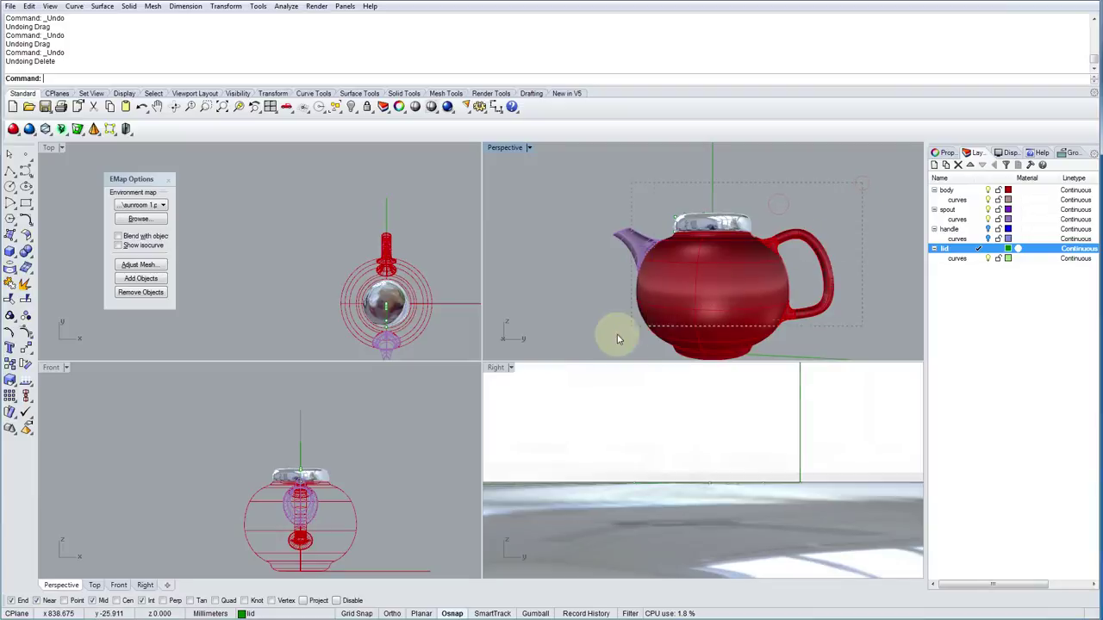
pyautogui.moveTo(617, 338); pyautogui.dragTo(599, 345)
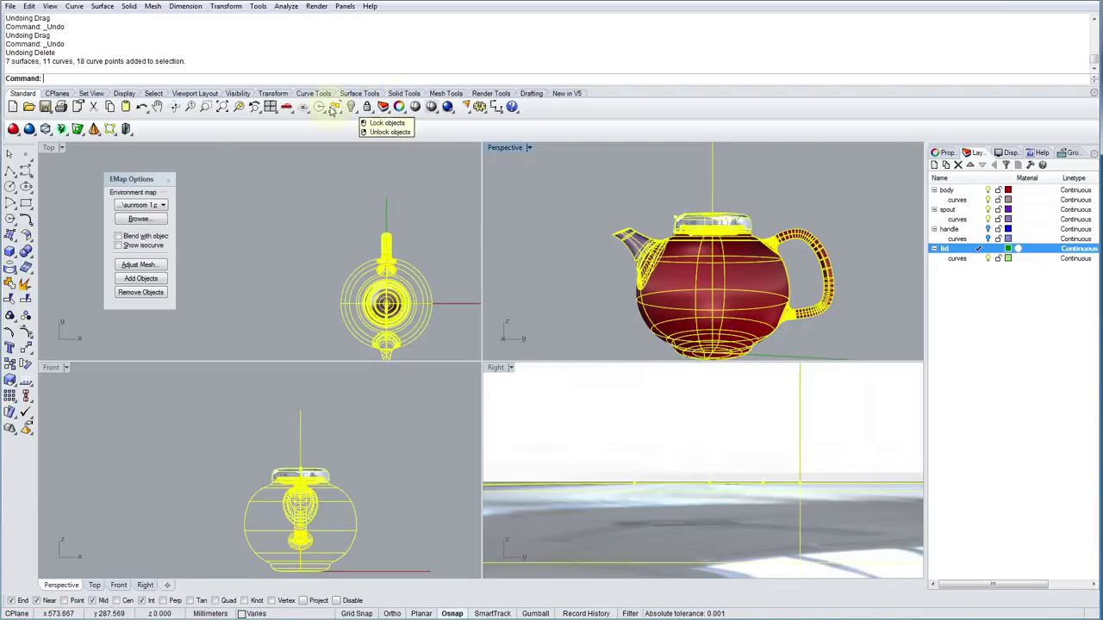
pyautogui.click(168, 183)
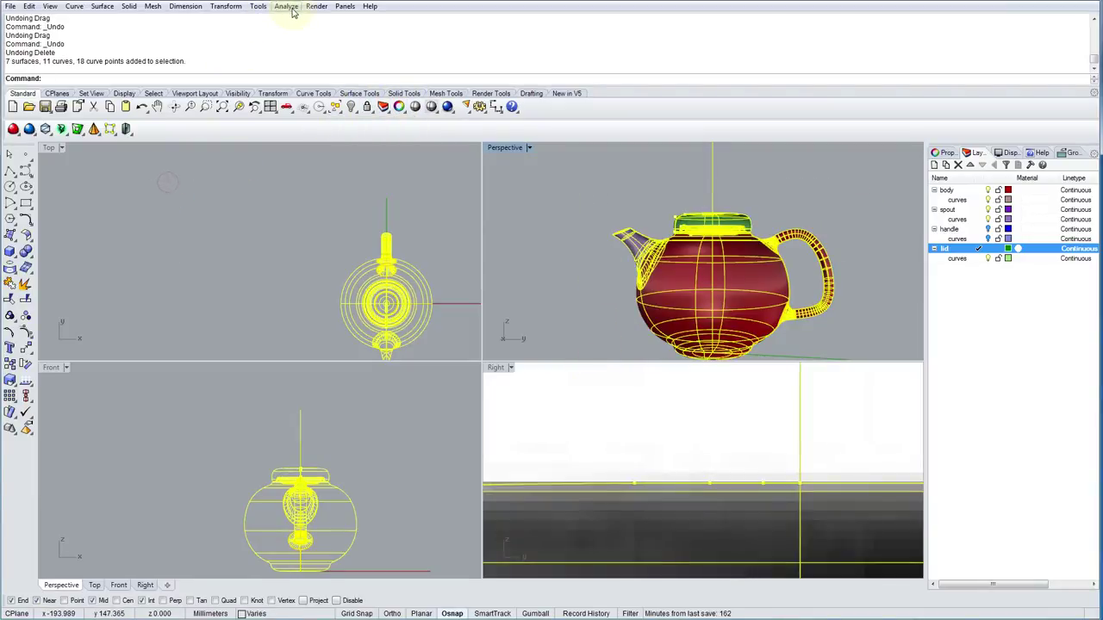
pyautogui.click(287, 6)
pyautogui.moveTo(321, 63)
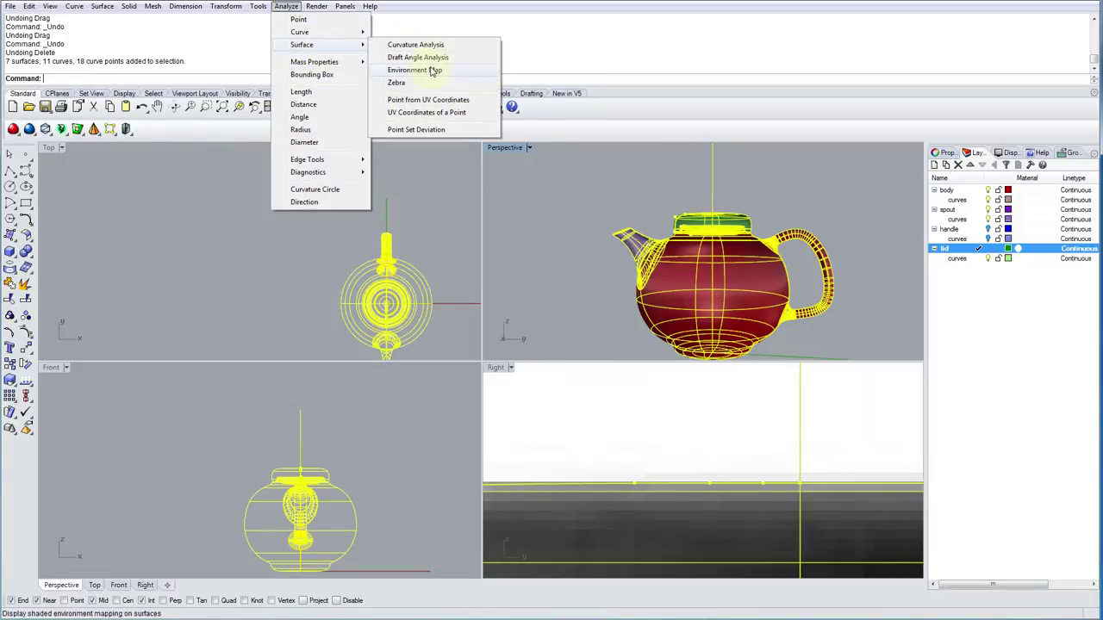
pyautogui.click(434, 70)
# Examine the environment map reflections on the body, spout, handle and lid in the enlarged Perspective view.
pyautogui.moveTo(569, 263); pyautogui.dragTo(495, 151, button='right')
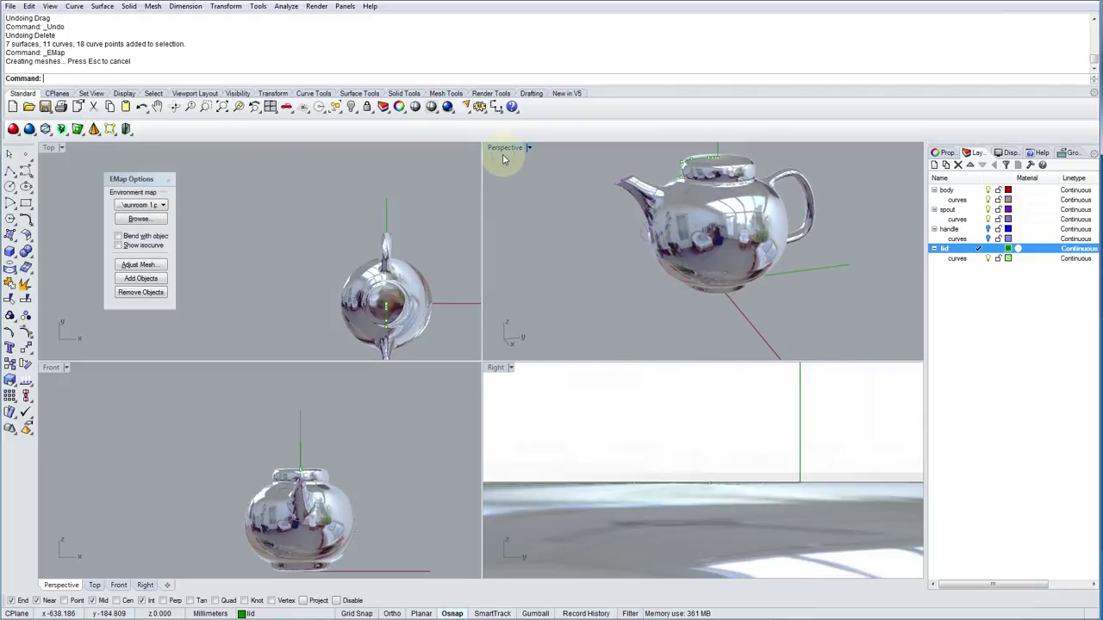
pyautogui.doubleClick(506, 148)
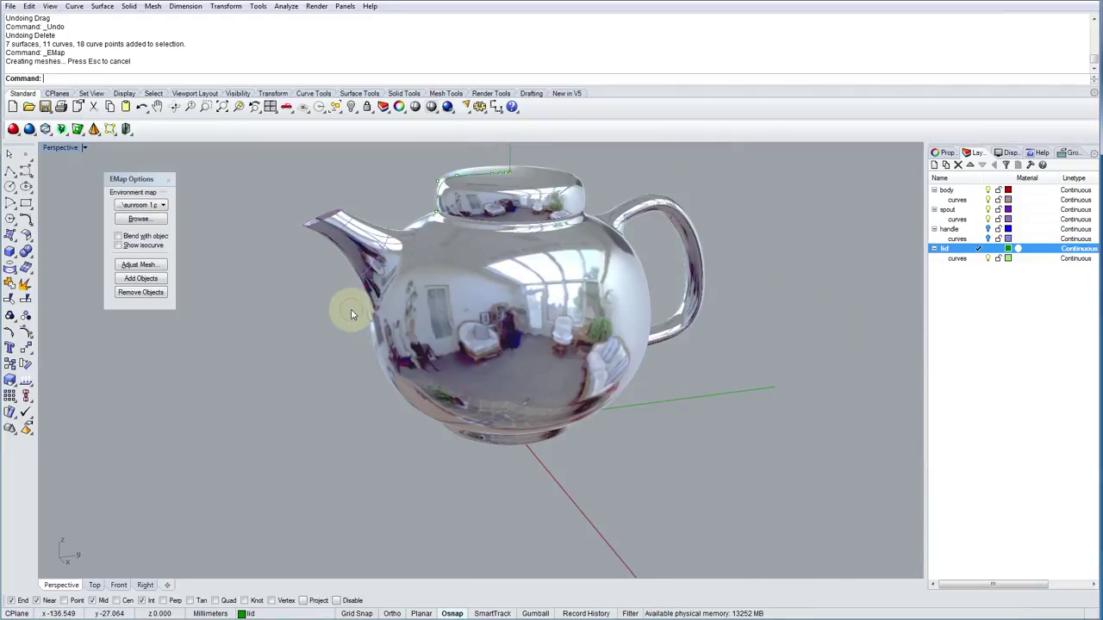
pyautogui.moveTo(321, 332); pyautogui.dragTo(394, 347, button='right')
pyautogui.moveTo(603, 336); pyautogui.dragTo(649, 441, button='right')
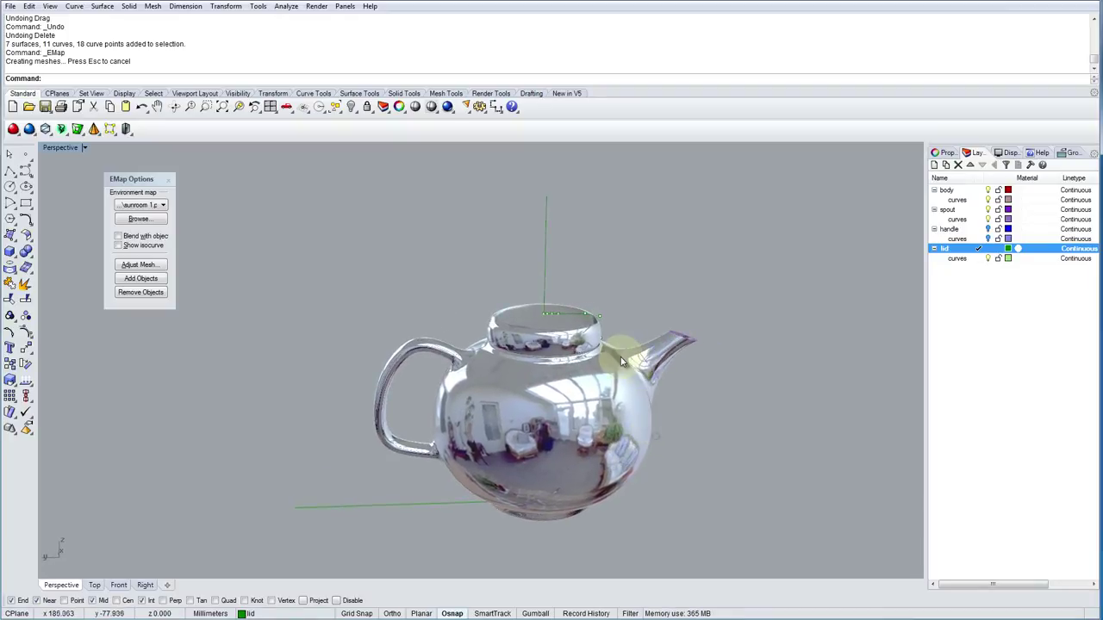
pyautogui.scroll(5, 646, 362)
pyautogui.keyDown('shift'); pyautogui.moveTo(635, 374); pyautogui.dragTo(362, 422, button='right'); pyautogui.keyUp('shift')
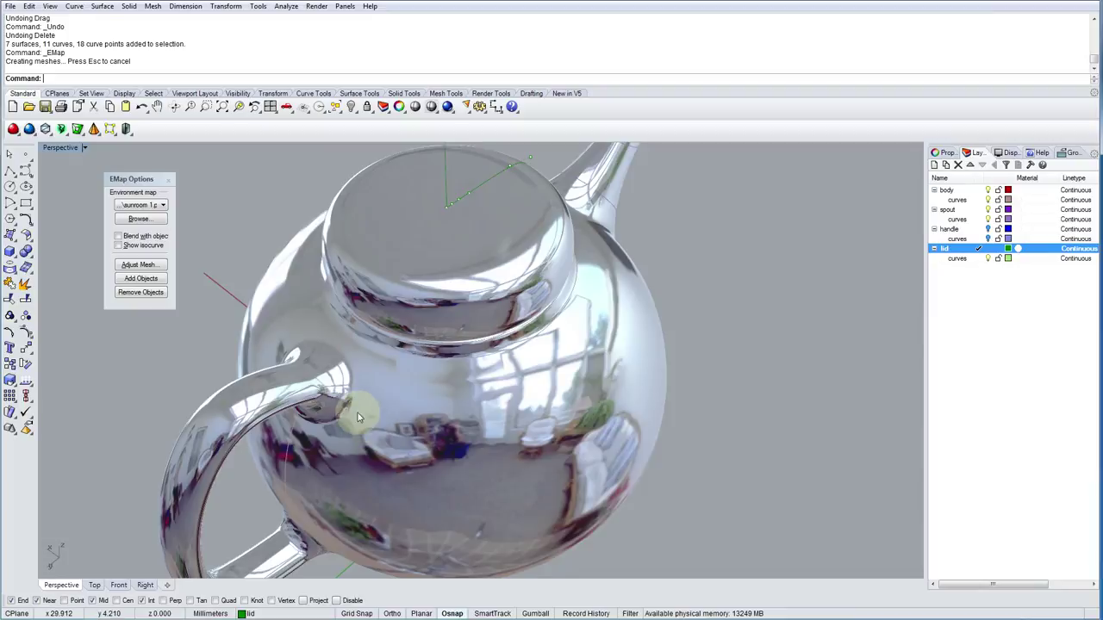
pyautogui.moveTo(338, 525); pyautogui.dragTo(543, 343, button='right')
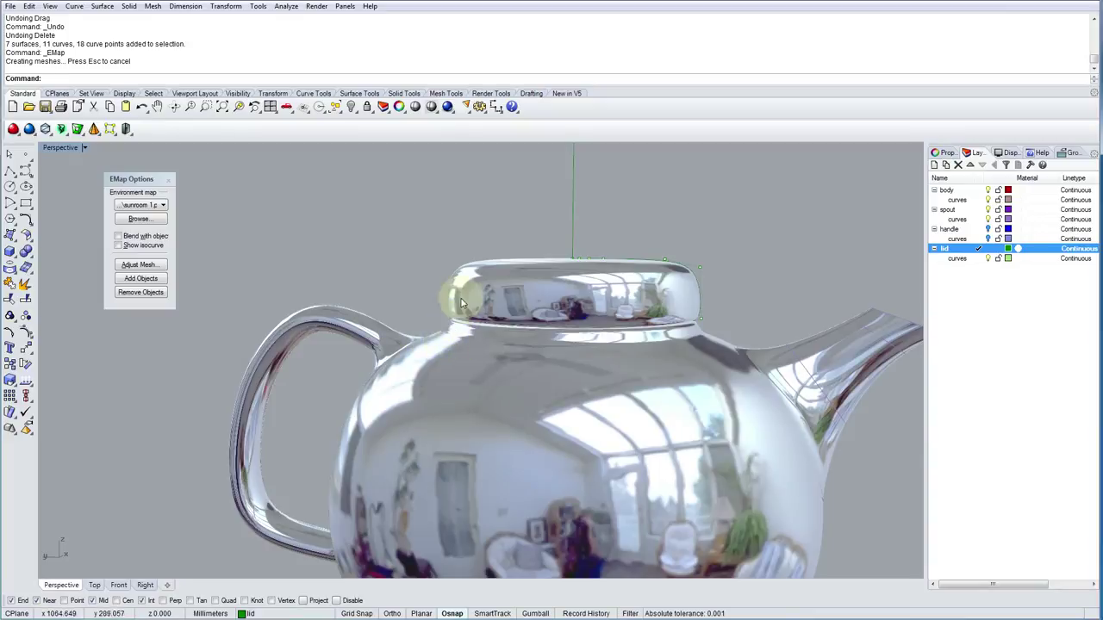
pyautogui.moveTo(471, 348); pyautogui.dragTo(582, 335, button='right')
# Restore the four-view layout, lower the lid surface slightly towards the body in the Right view, and clear the selection.
pyautogui.click(566, 310)
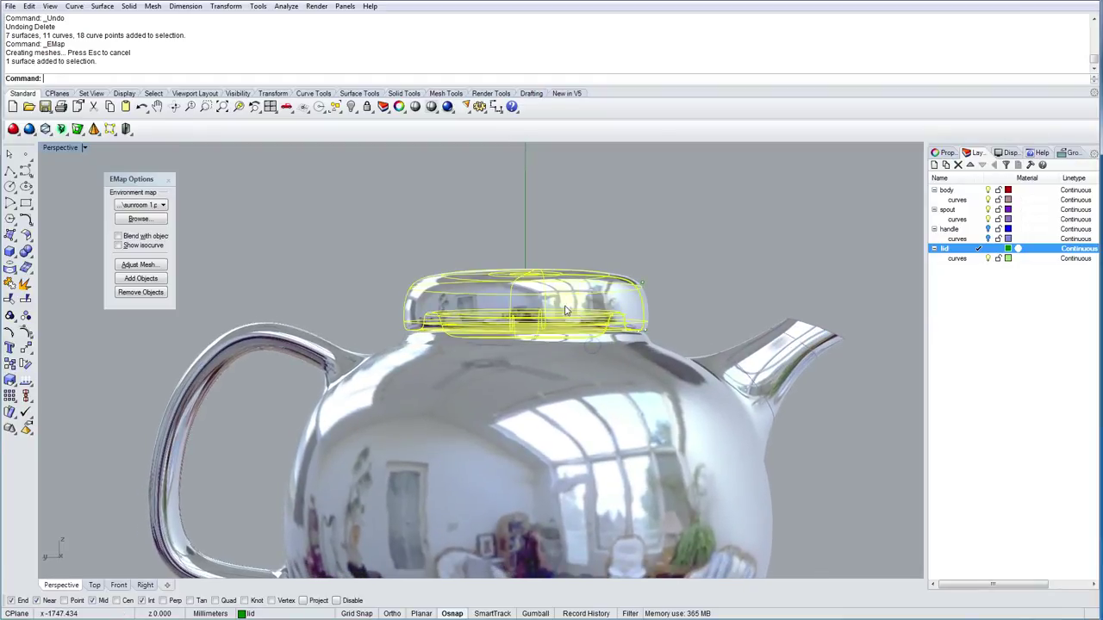
pyautogui.doubleClick(52, 147)
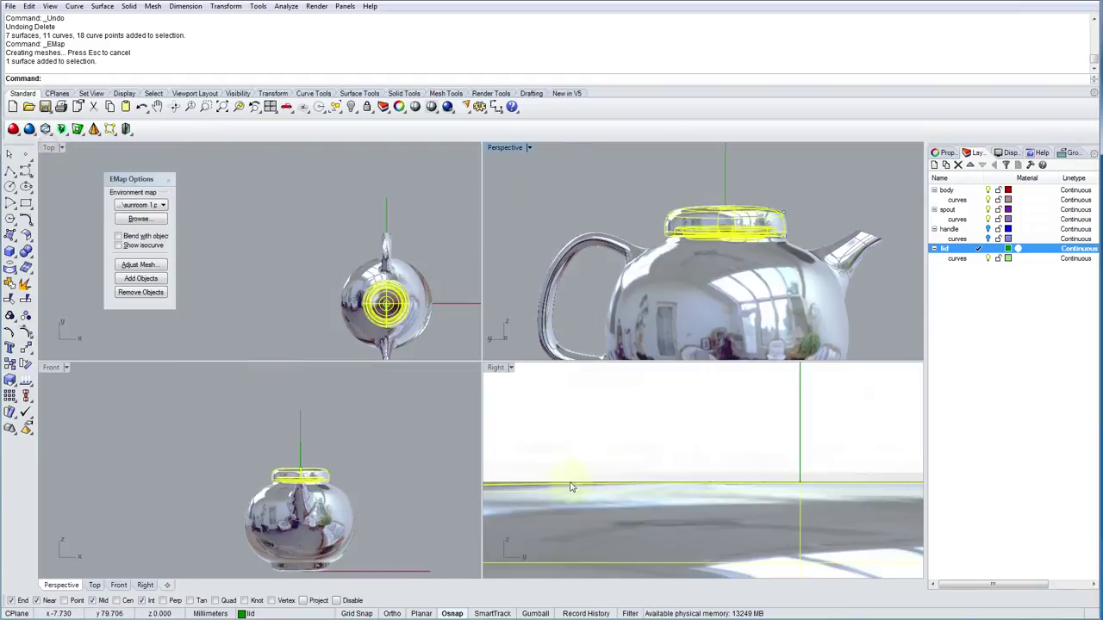
pyautogui.scroll(-5, 569, 487)
pyautogui.scroll(5, 666, 484)
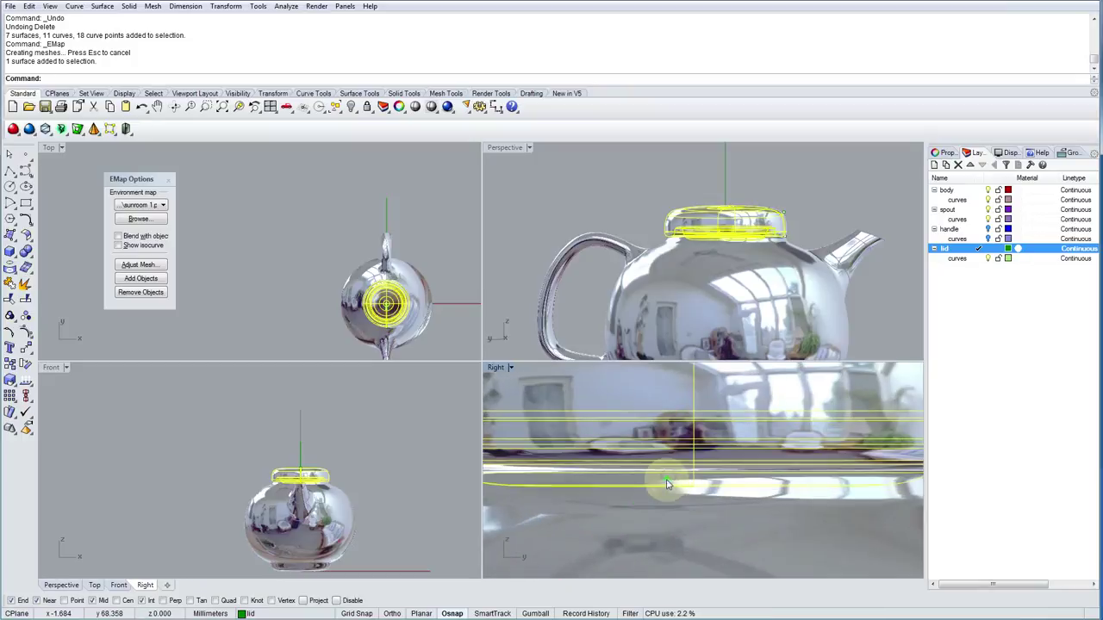
pyautogui.keyDown('shift'); pyautogui.moveTo(690, 451); pyautogui.dragTo(694, 457); pyautogui.keyUp('shift')
pyautogui.click(622, 199)
# Examine the reflections where the lid meets the body and around the spout's opening and its joint with the body.
pyautogui.scroll(4, 692, 247)
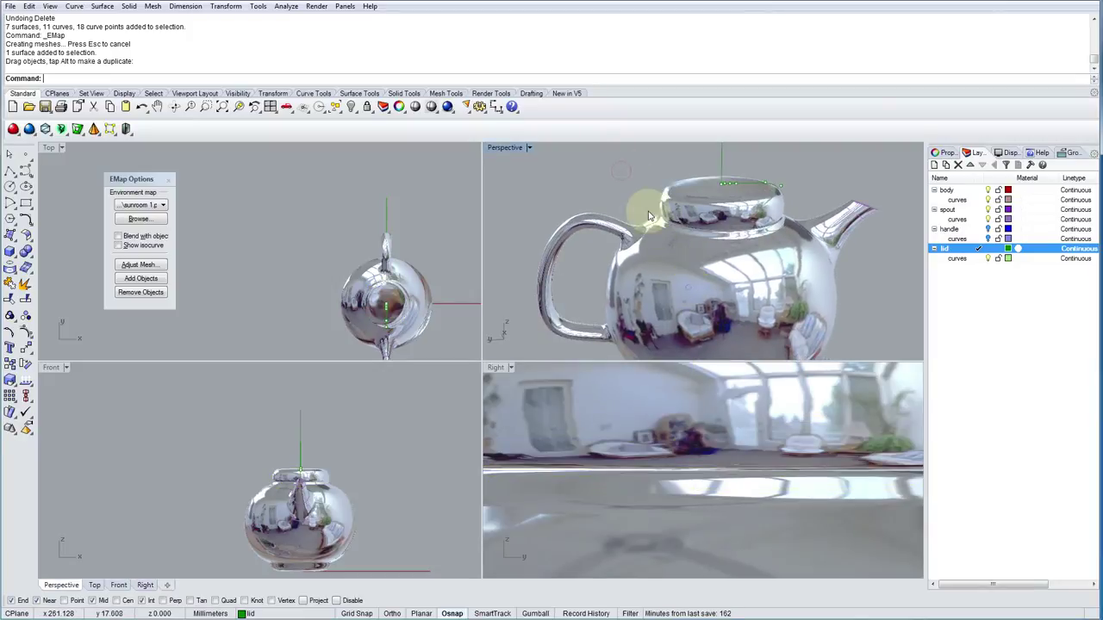
pyautogui.moveTo(728, 238); pyautogui.dragTo(601, 154, button='right')
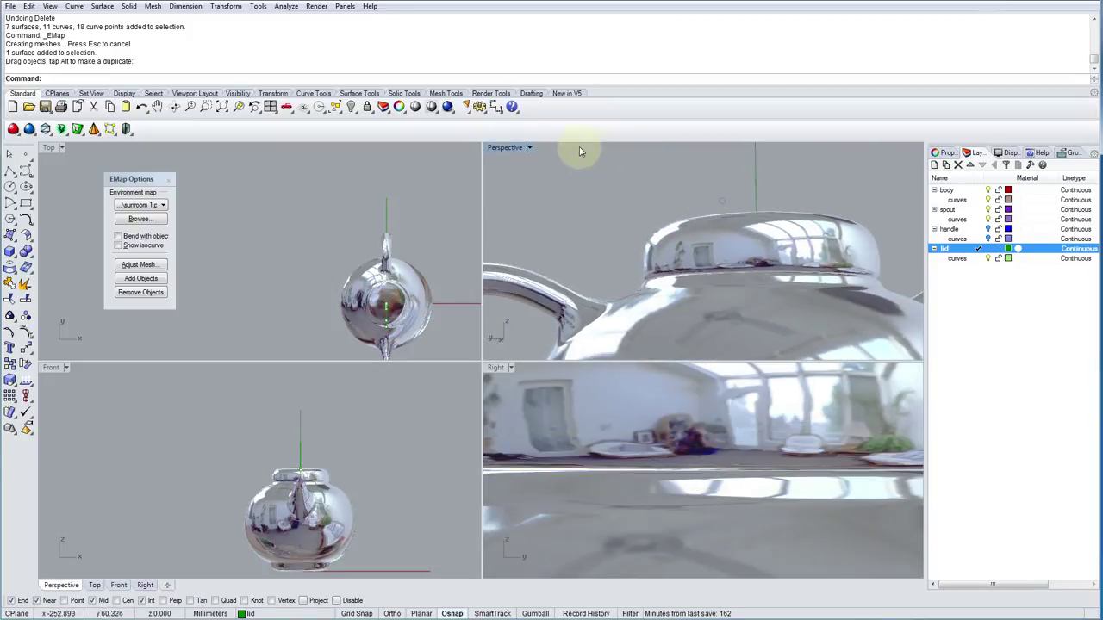
pyautogui.scroll(-6, 621, 256)
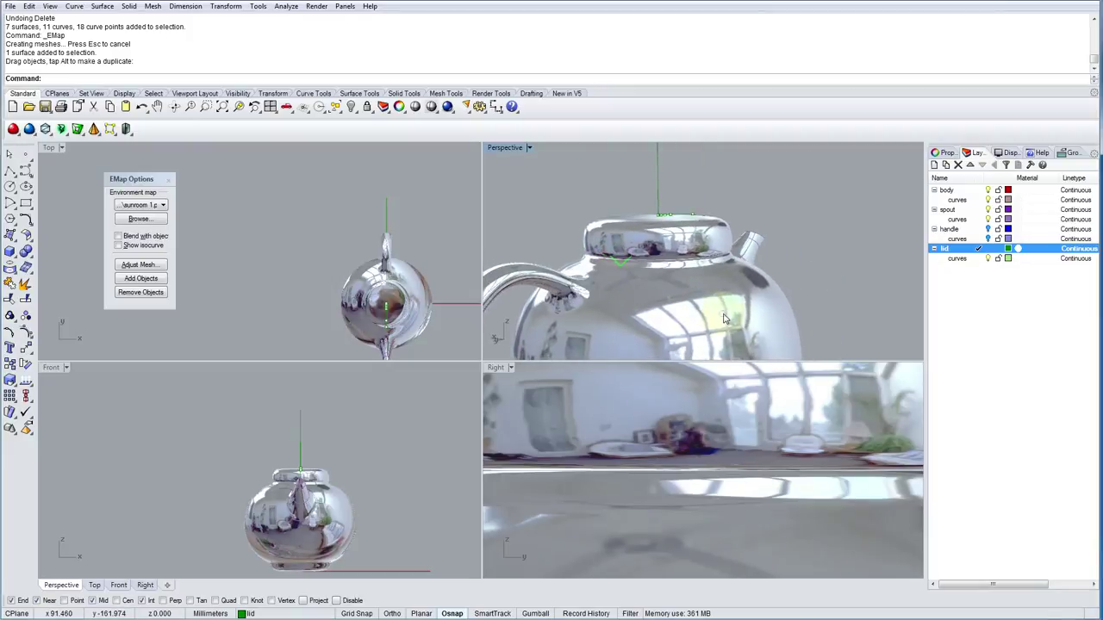
pyautogui.scroll(5, 756, 323)
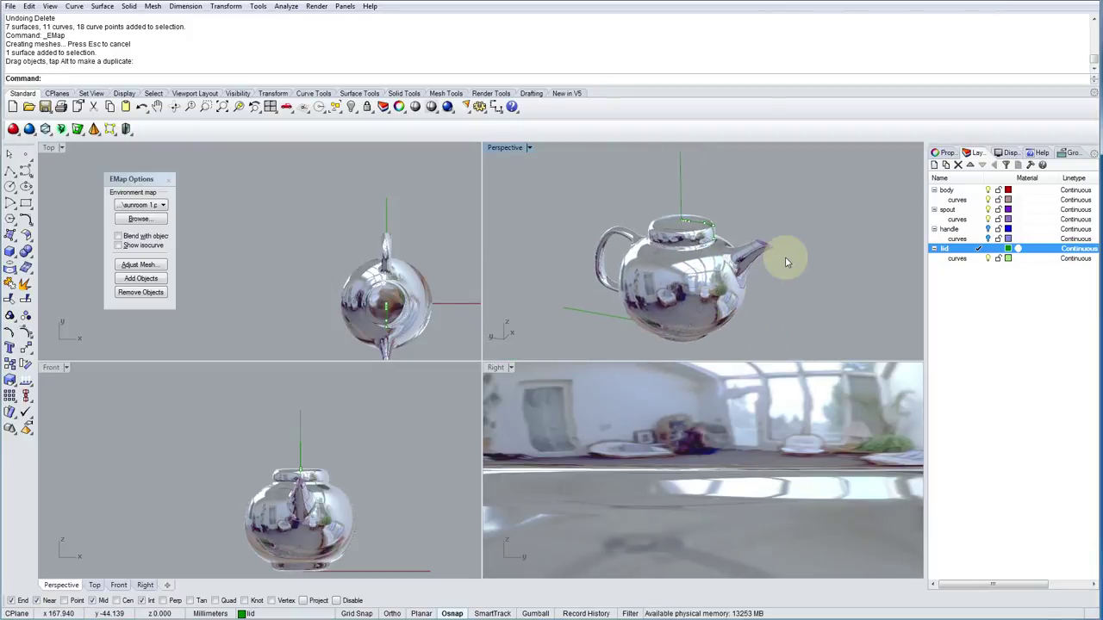
pyautogui.moveTo(773, 260); pyautogui.dragTo(724, 259, button='right')
pyautogui.scroll(2, 744, 251)
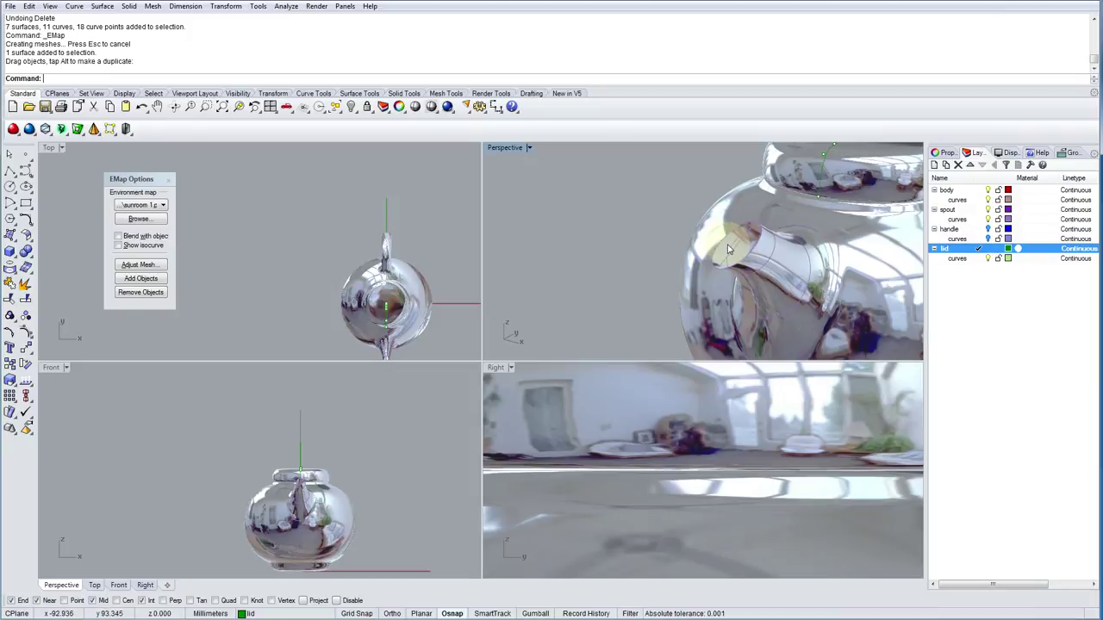
pyautogui.moveTo(728, 249); pyautogui.dragTo(724, 251, button='right')
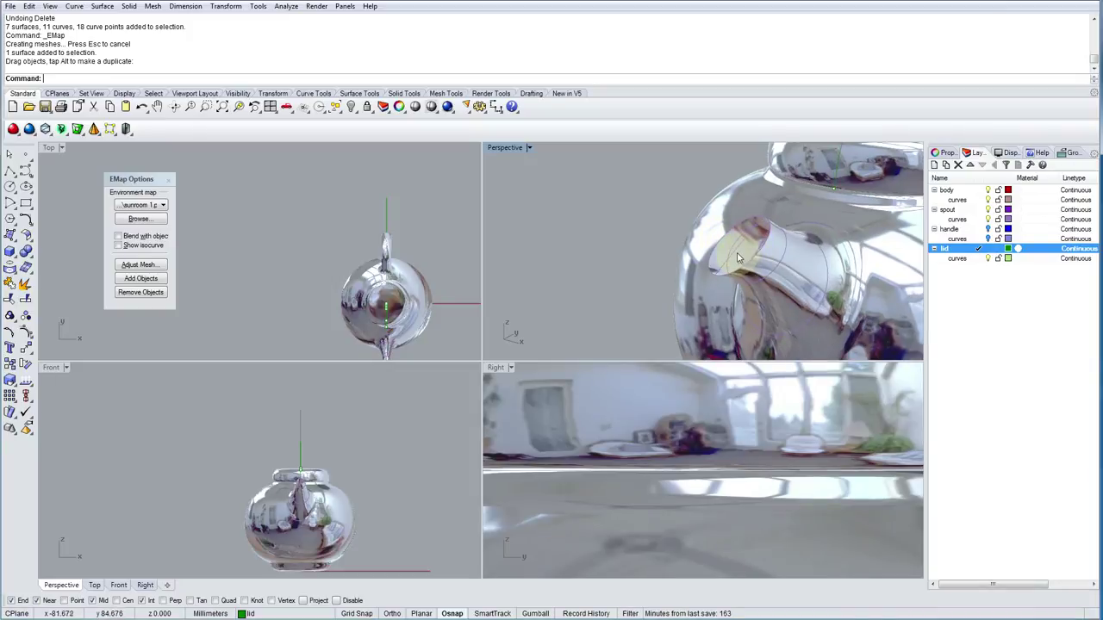
pyautogui.moveTo(786, 274)
pyautogui.mouseDown(button='right')
pyautogui.moveTo(751, 280)
pyautogui.moveTo(782, 290)
pyautogui.moveTo(733, 249)
pyautogui.moveTo(679, 242)
pyautogui.moveTo(721, 265)
pyautogui.moveTo(707, 258)
pyautogui.moveTo(722, 282)
pyautogui.moveTo(802, 271)
pyautogui.moveTo(790, 286)
pyautogui.mouseUp(button='right')
pyautogui.moveTo(722, 290); pyautogui.dragTo(773, 295, button='right')
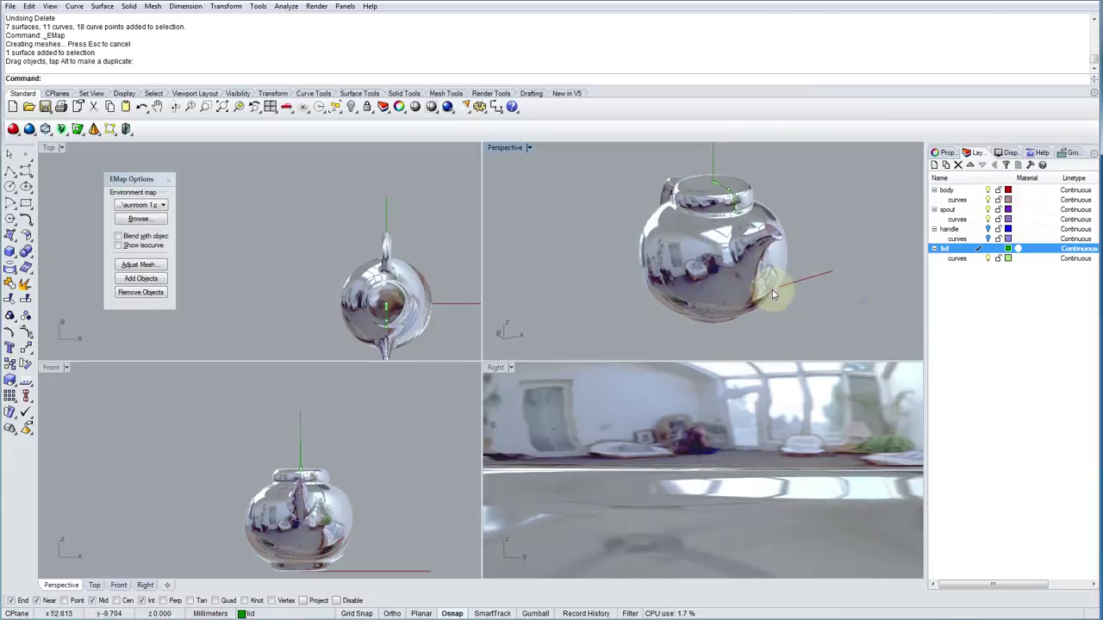